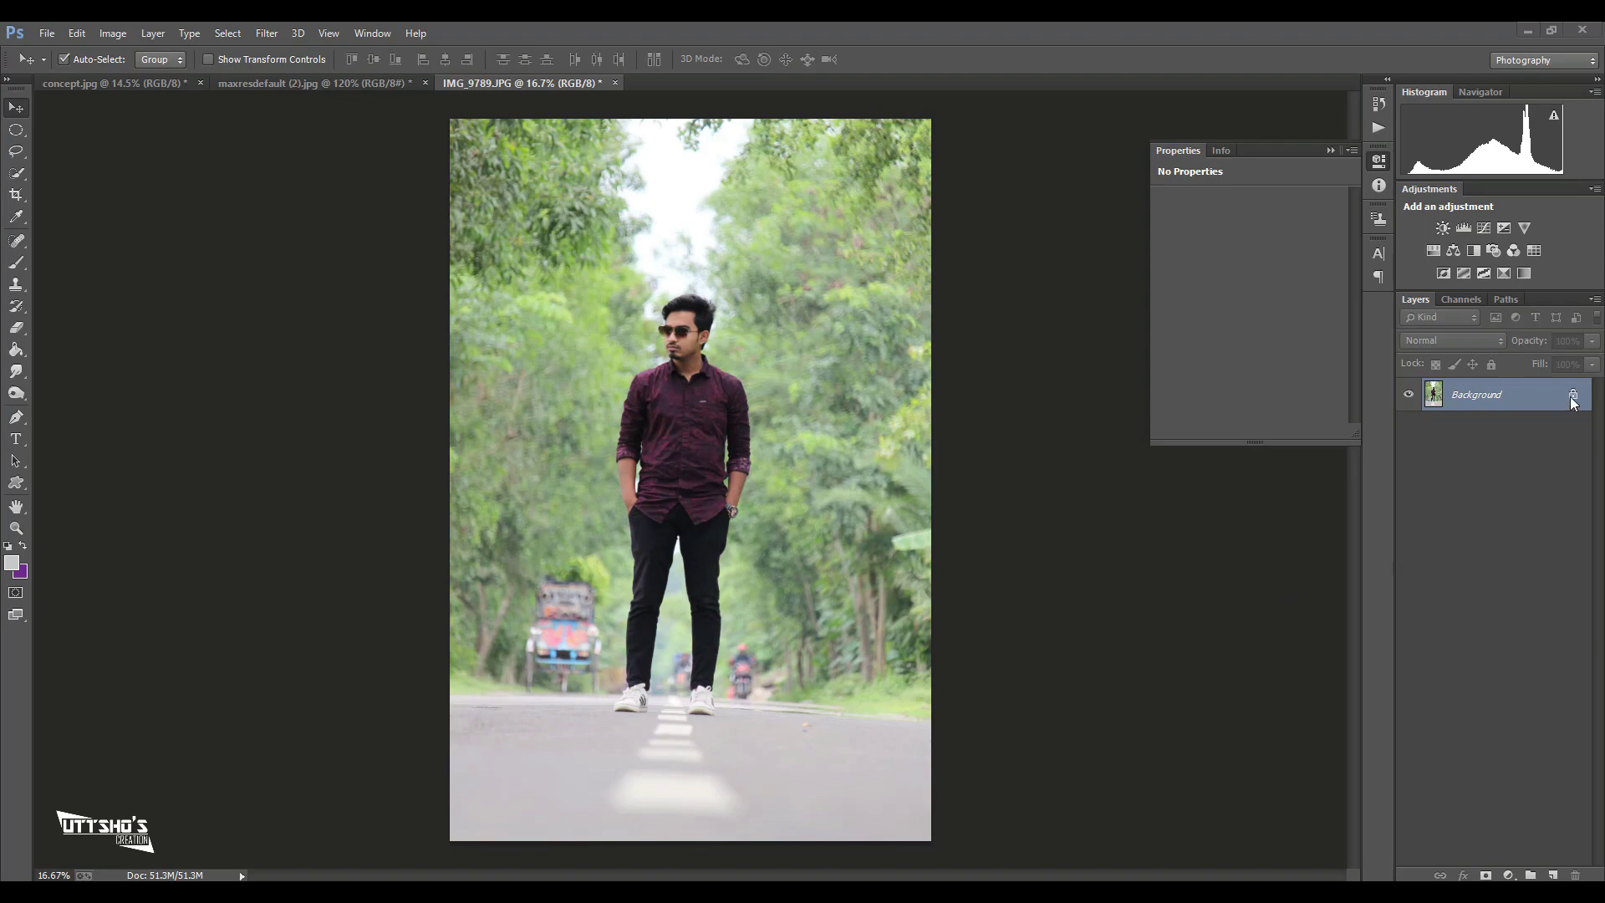
# - Convert the locked Background layer of IMG_9789.JPG into editable Layer 0
pyautogui.click(1571, 398)
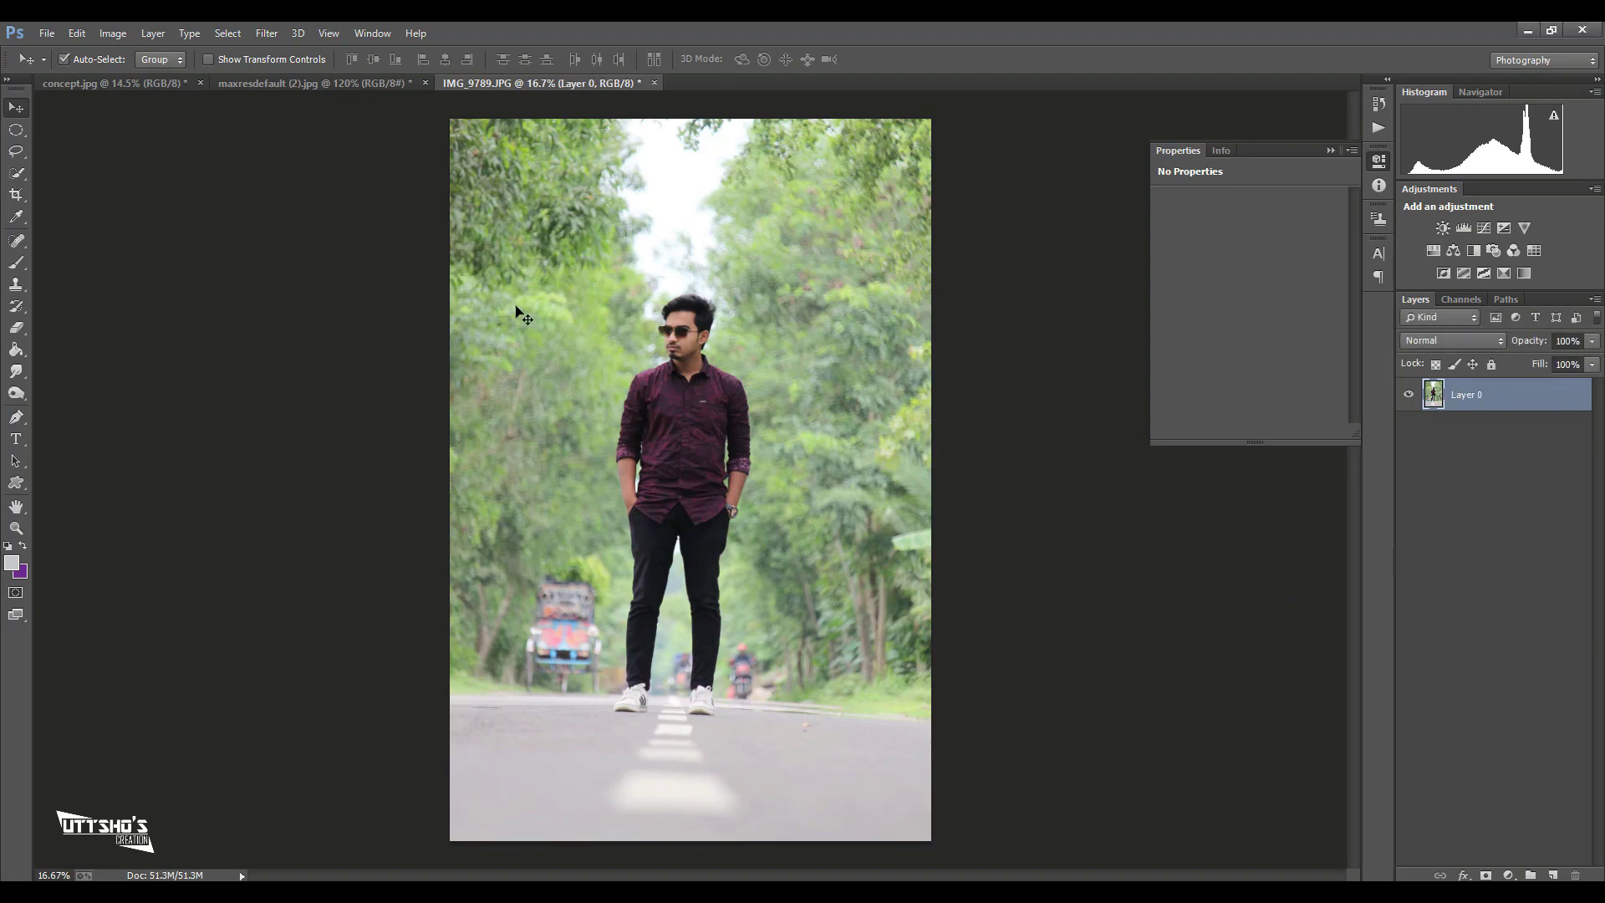
# - Apply Auto Tone to the photo and start a Pen path at the man's shoe and leg edge
pyautogui.click(189, 32)
pyautogui.click(177, 118)
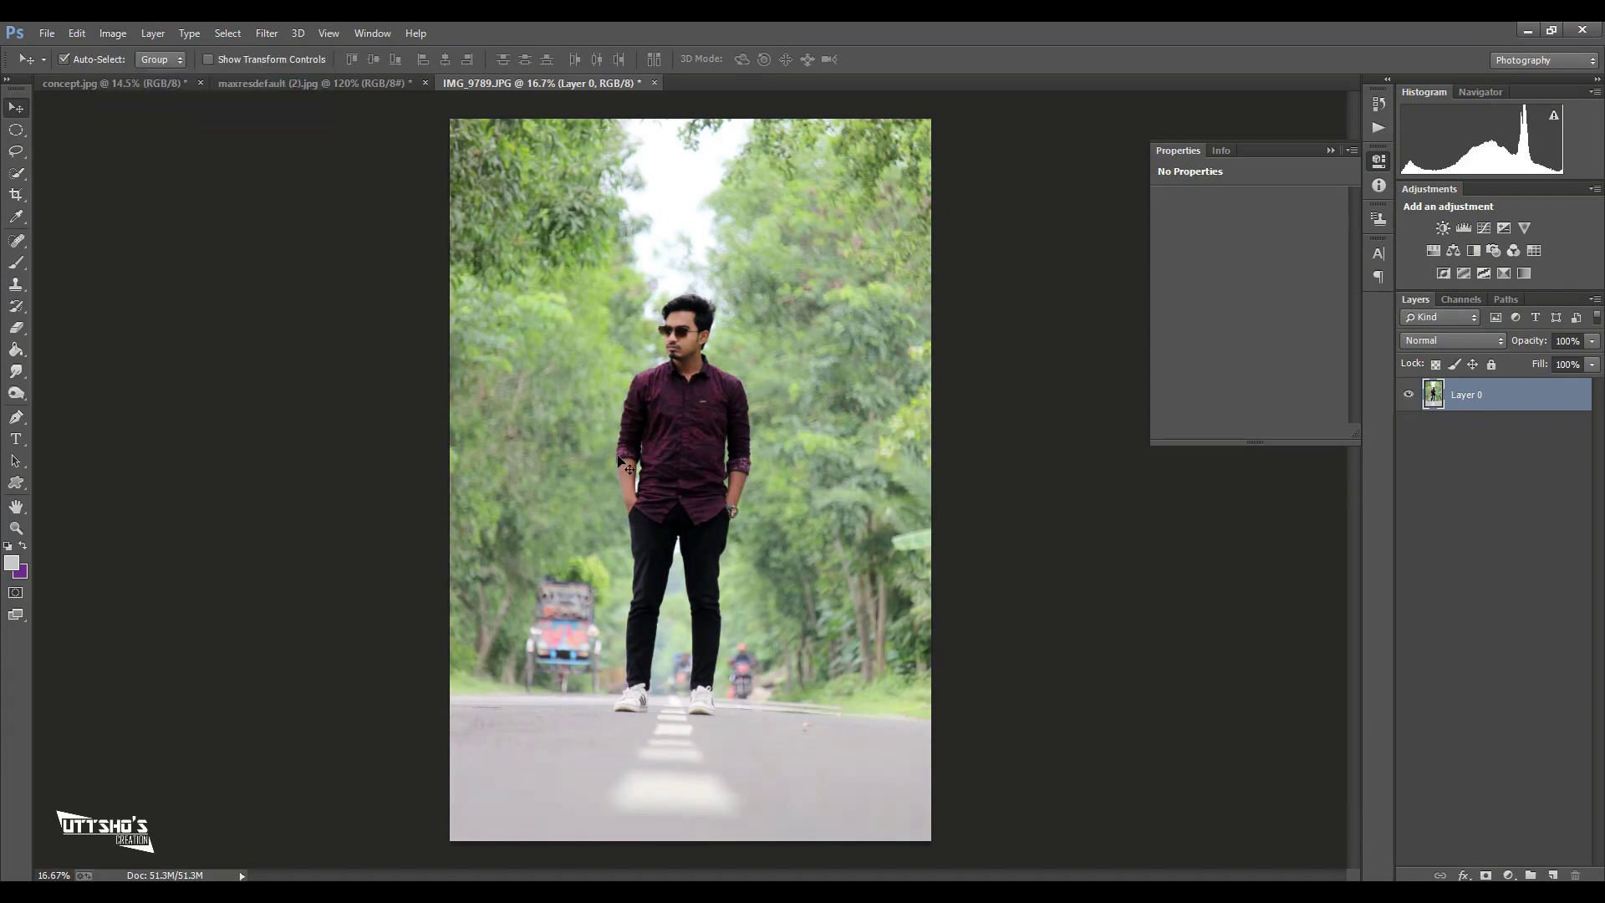
pyautogui.click(16, 416)
pyautogui.hotkey('ctrl', '+')
pyautogui.hotkey('ctrl', '+')
pyautogui.hotkey('ctrl', '+')
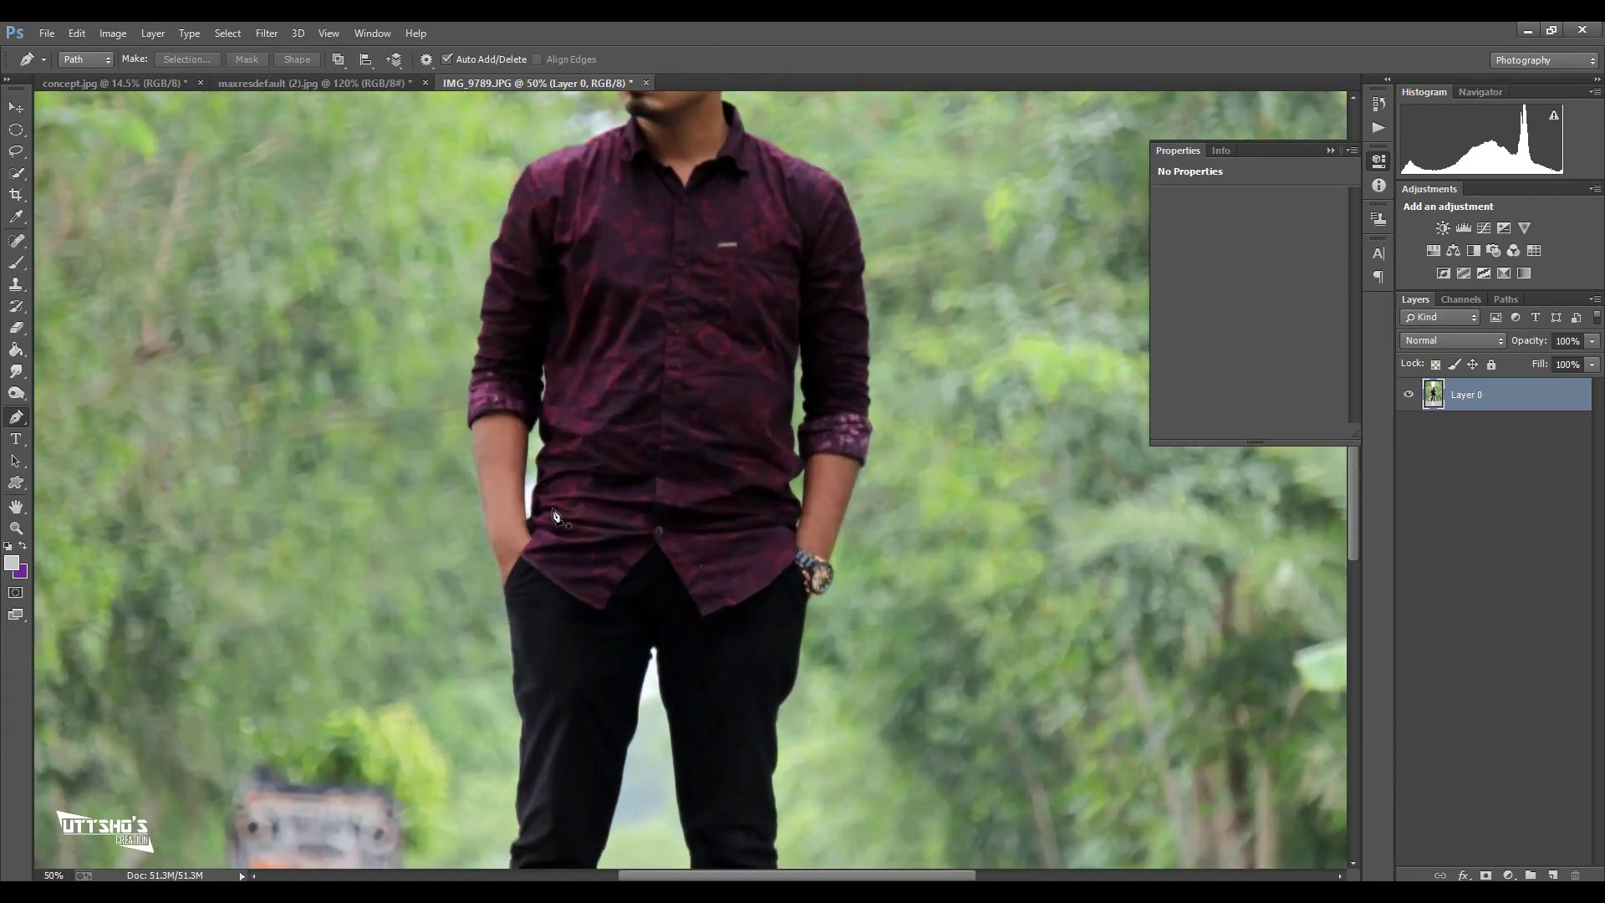
pyautogui.scroll(-3, 553, 510)
pyautogui.scroll(-5, 554, 510)
pyautogui.scroll(-2, 553, 510)
pyautogui.click(435, 694)
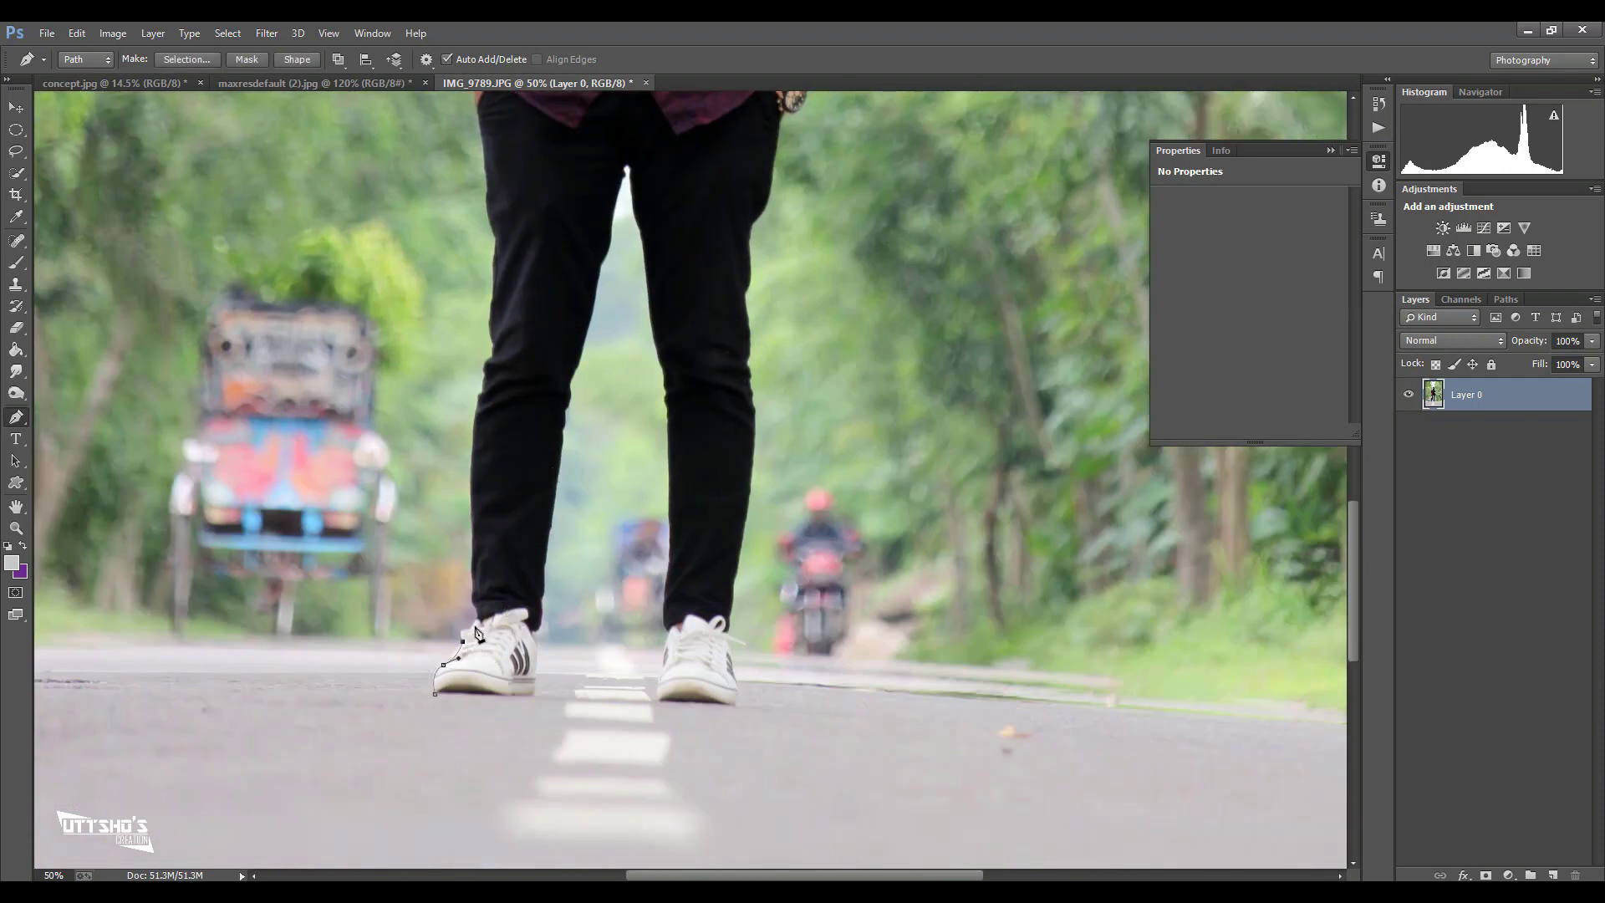
pyautogui.moveTo(481, 390); pyautogui.dragTo(494, 365)
# - Extend the path up to the man's shoulder with curved anchors following its edge
pyautogui.scroll(3, 493, 365)
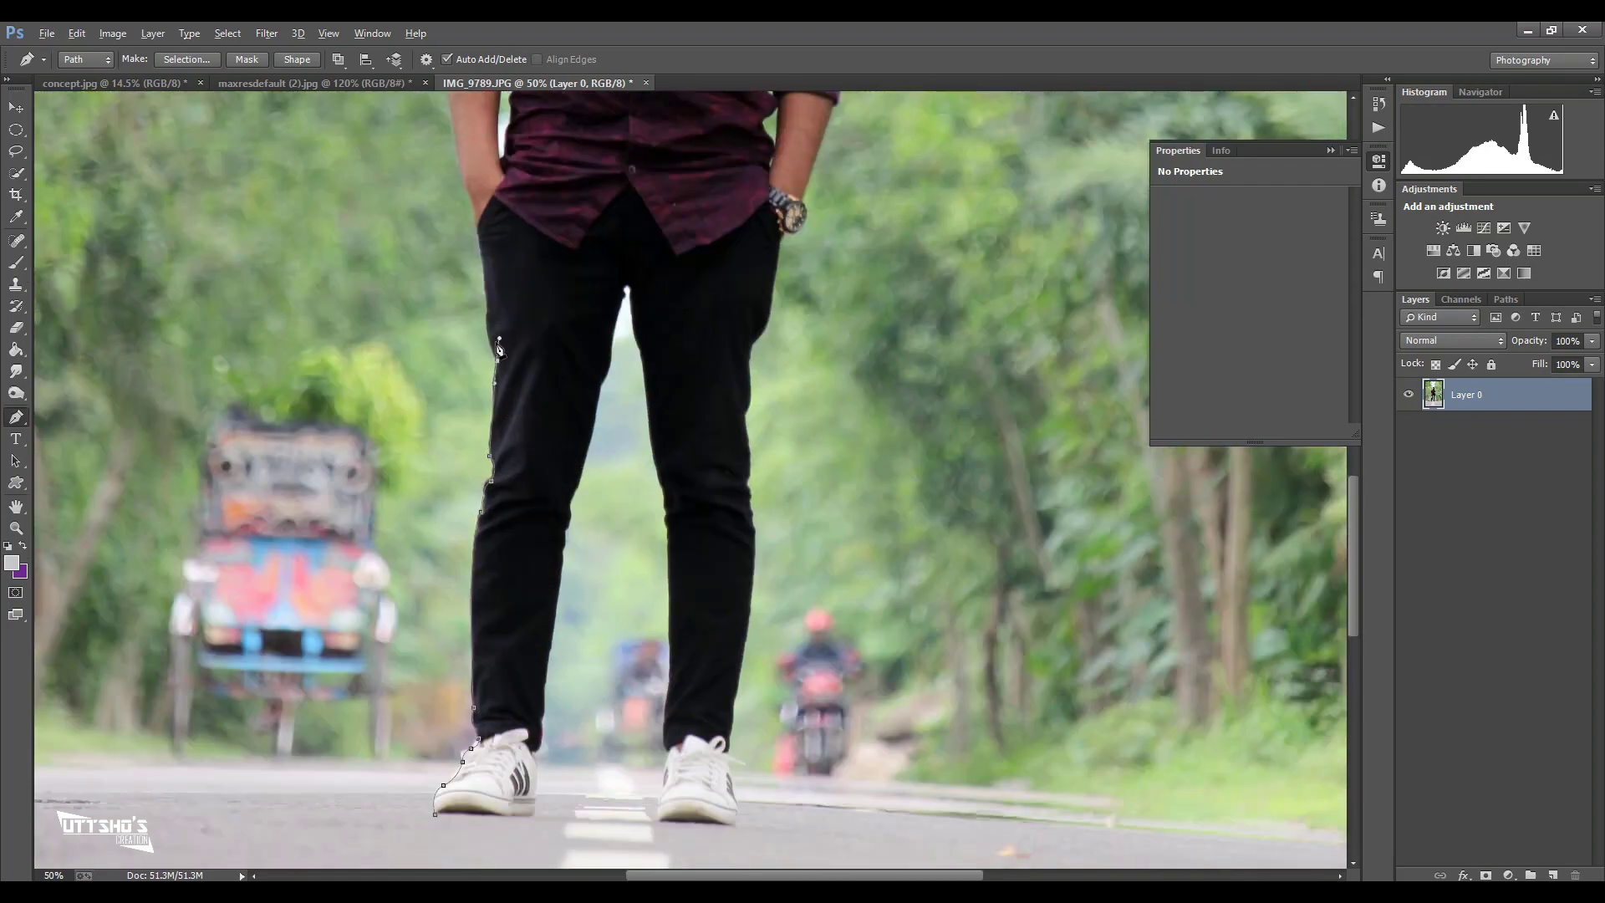
pyautogui.scroll(1, 499, 347)
pyautogui.keyDown('alt'); pyautogui.scroll(2, 542, 302); pyautogui.keyUp('alt')
pyautogui.scroll(2, 409, 309)
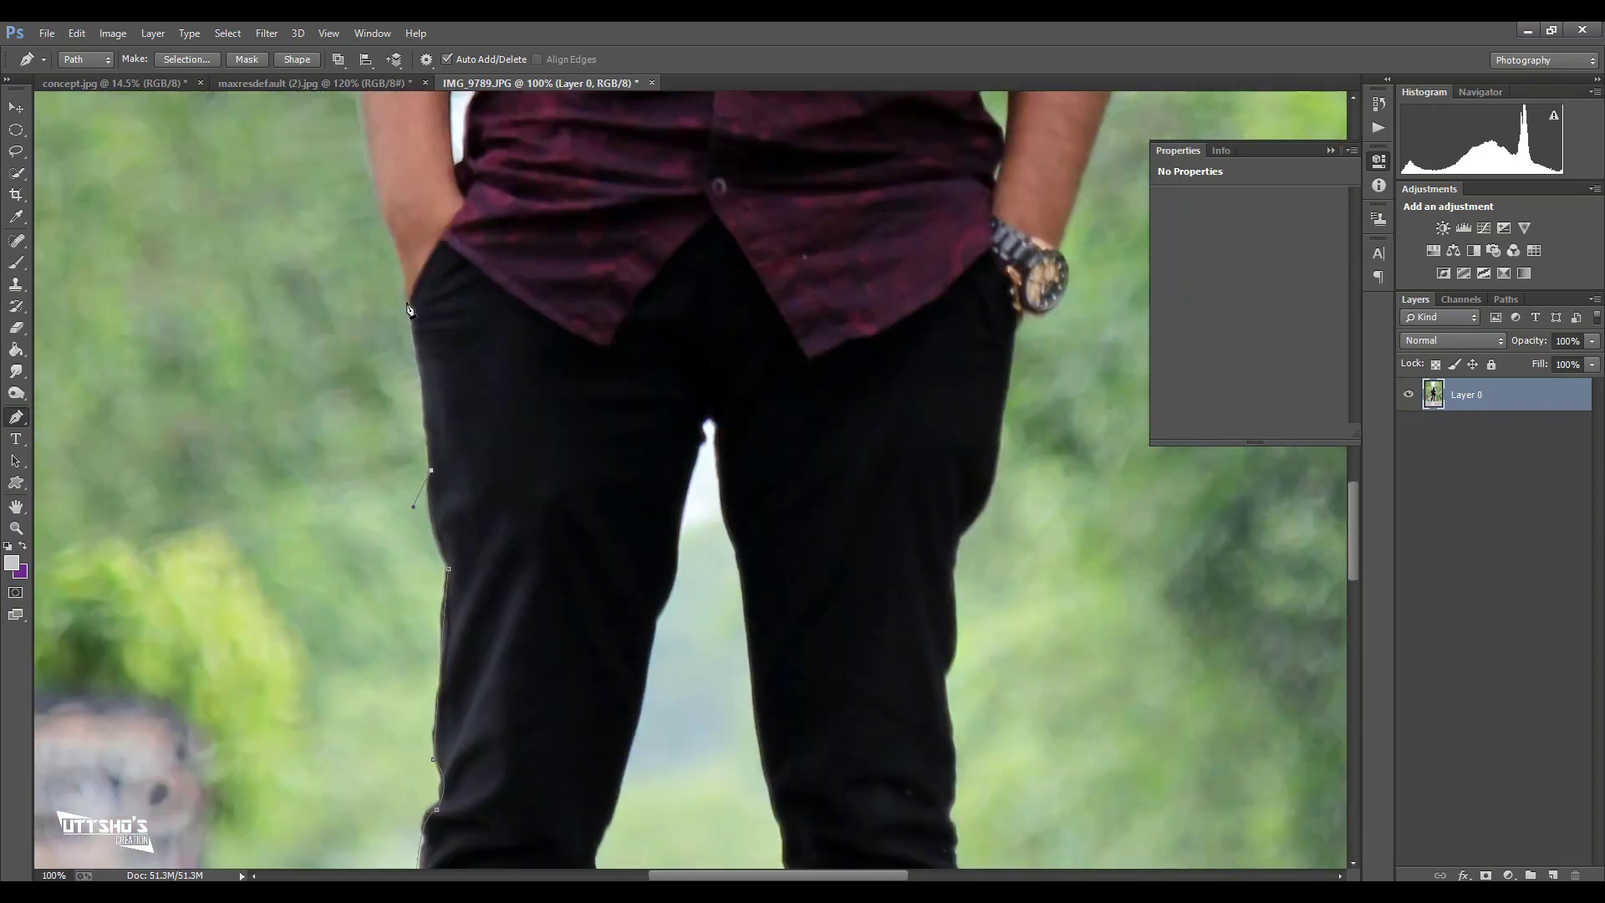
pyautogui.scroll(5, 367, 209)
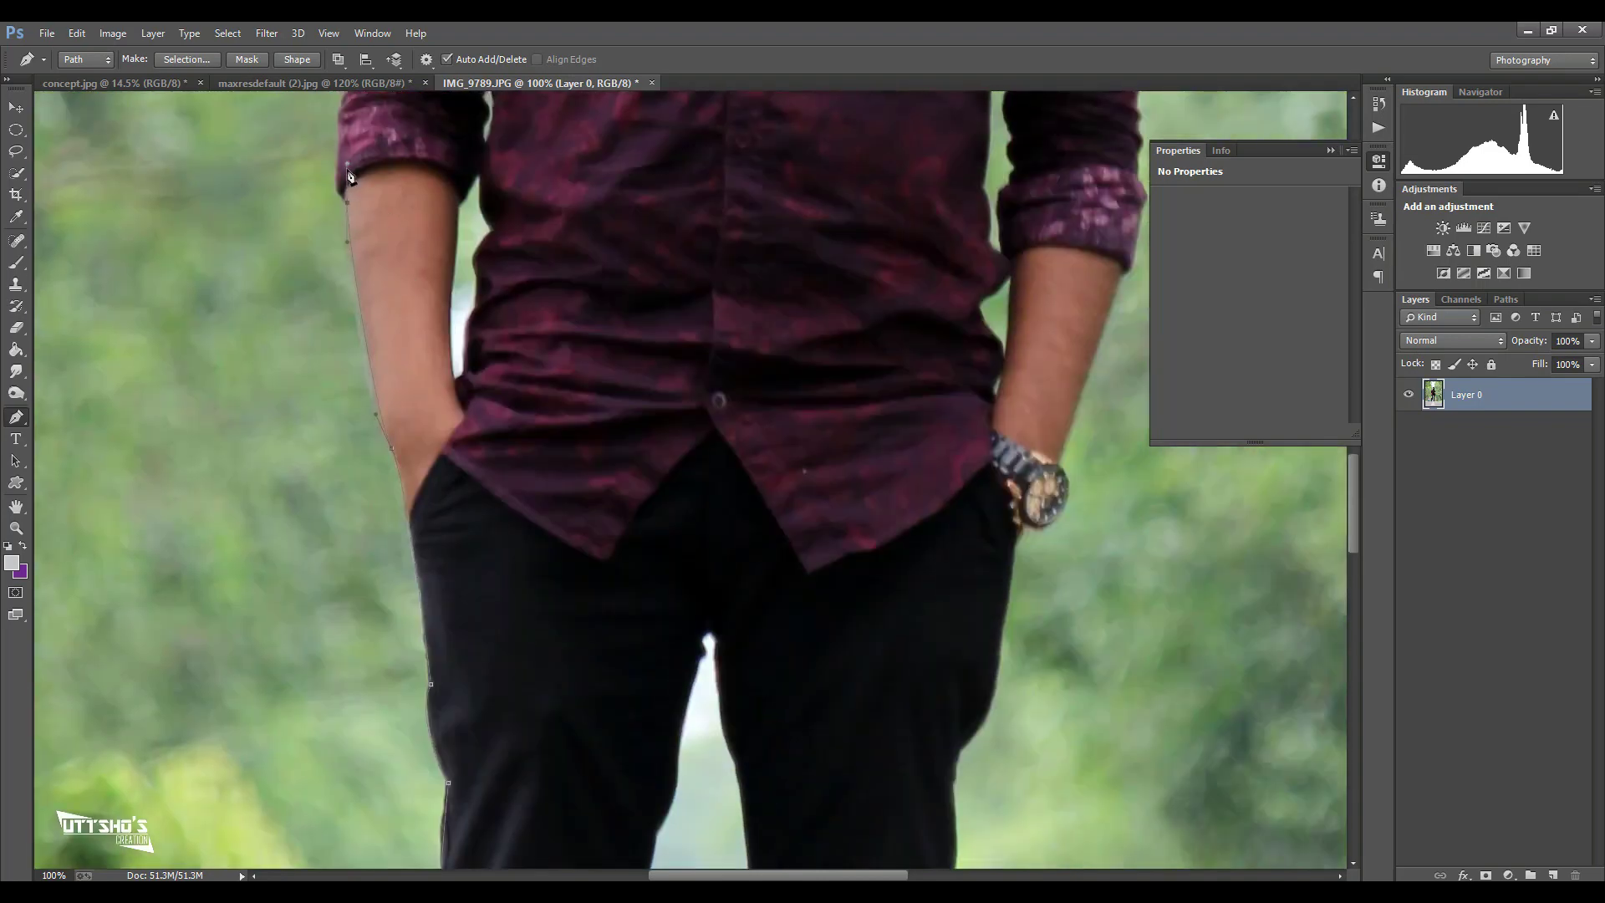
pyautogui.scroll(4, 349, 175)
pyautogui.scroll(3, 334, 301)
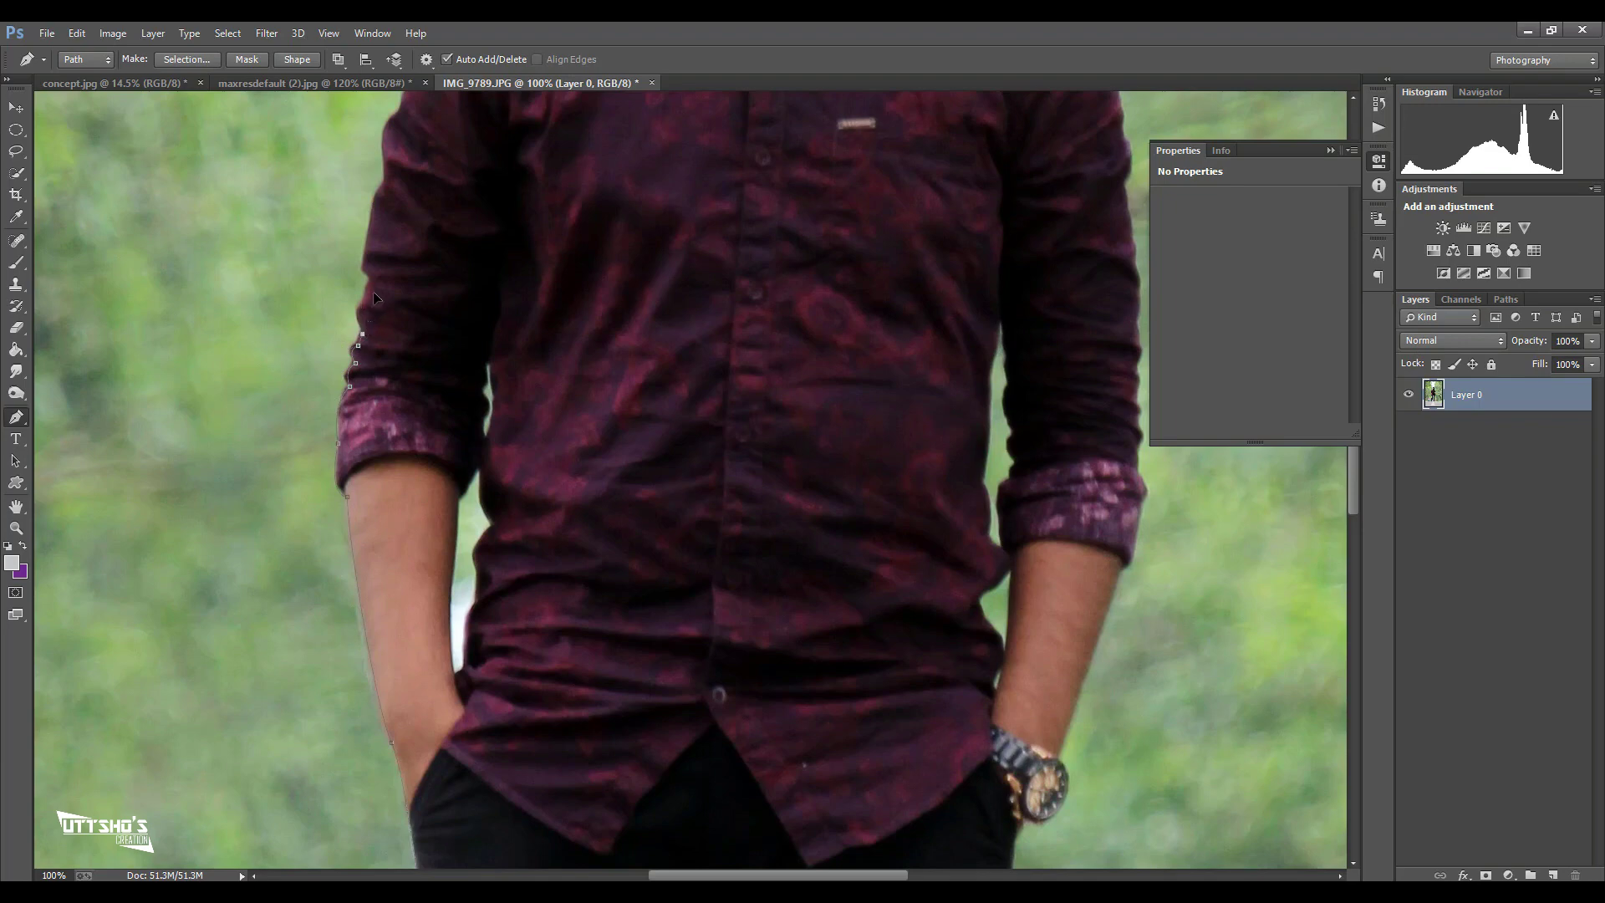
pyautogui.scroll(4, 361, 276)
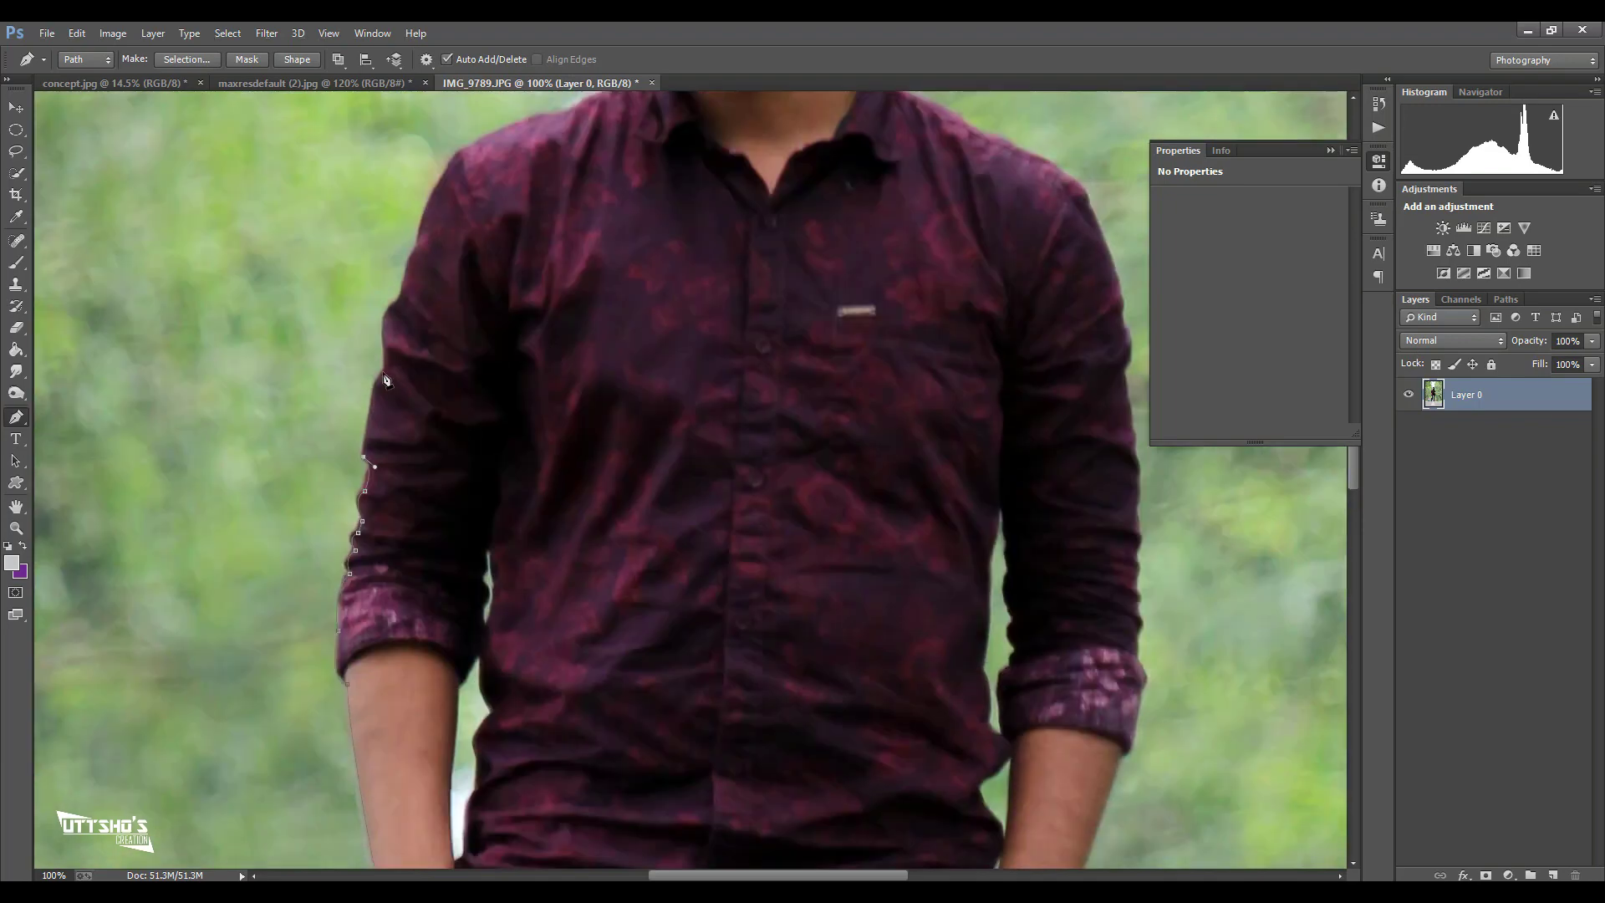
pyautogui.scroll(4, 426, 289)
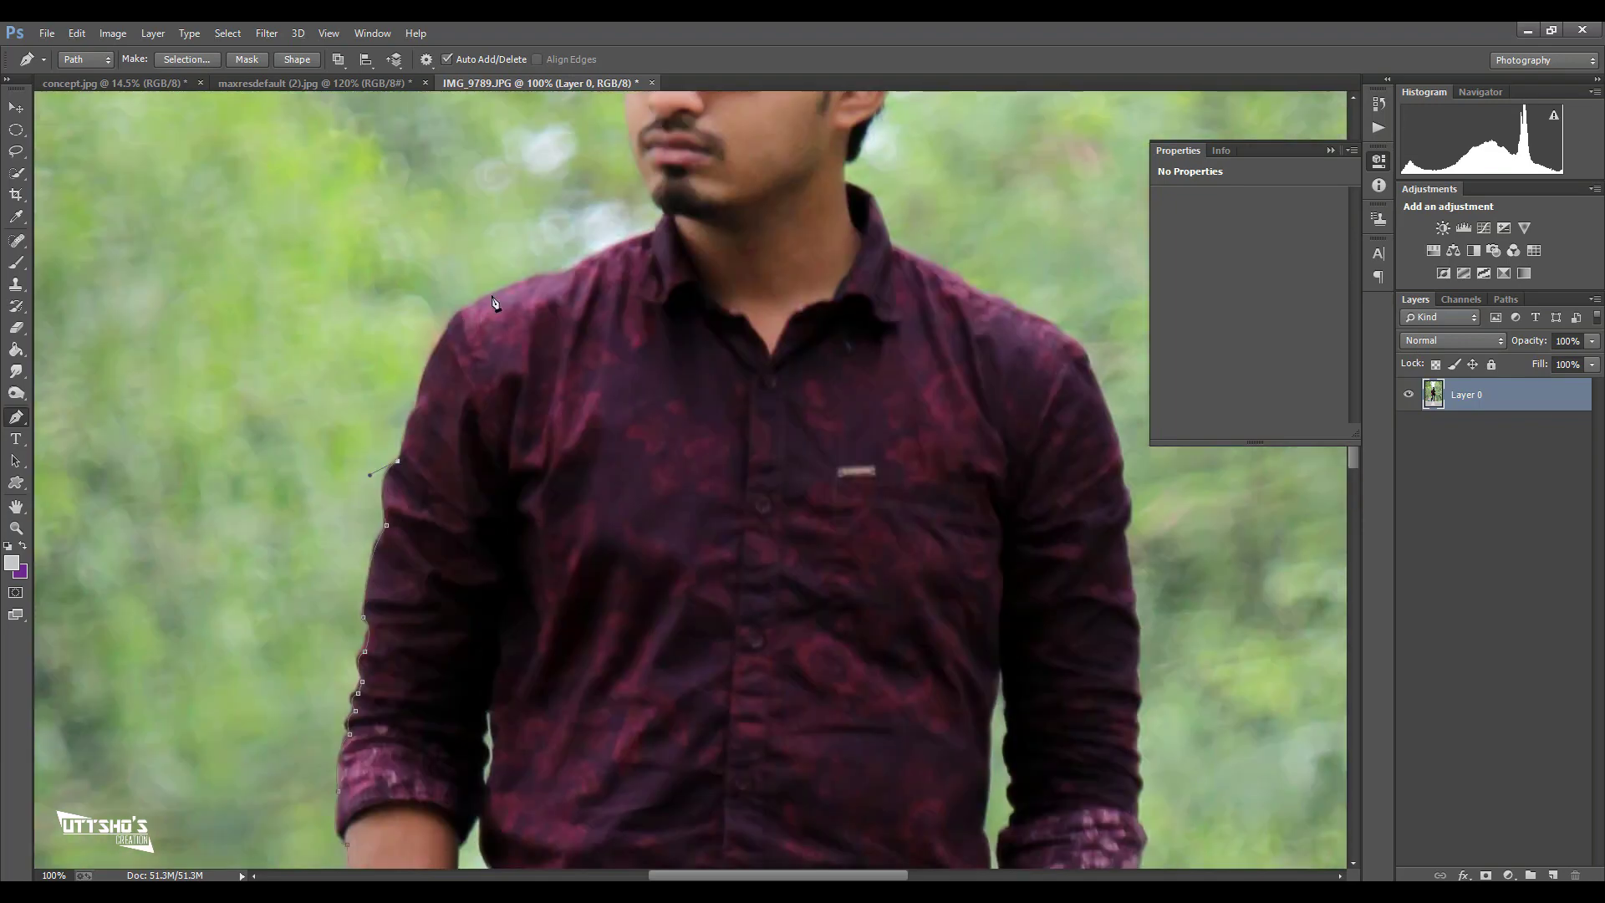
pyautogui.moveTo(419, 403); pyautogui.dragTo(436, 396)
pyautogui.moveTo(578, 278); pyautogui.dragTo(614, 250)
# - Continue the path up the jaw and sunglasses and along the hairline
pyautogui.scroll(1, 655, 238)
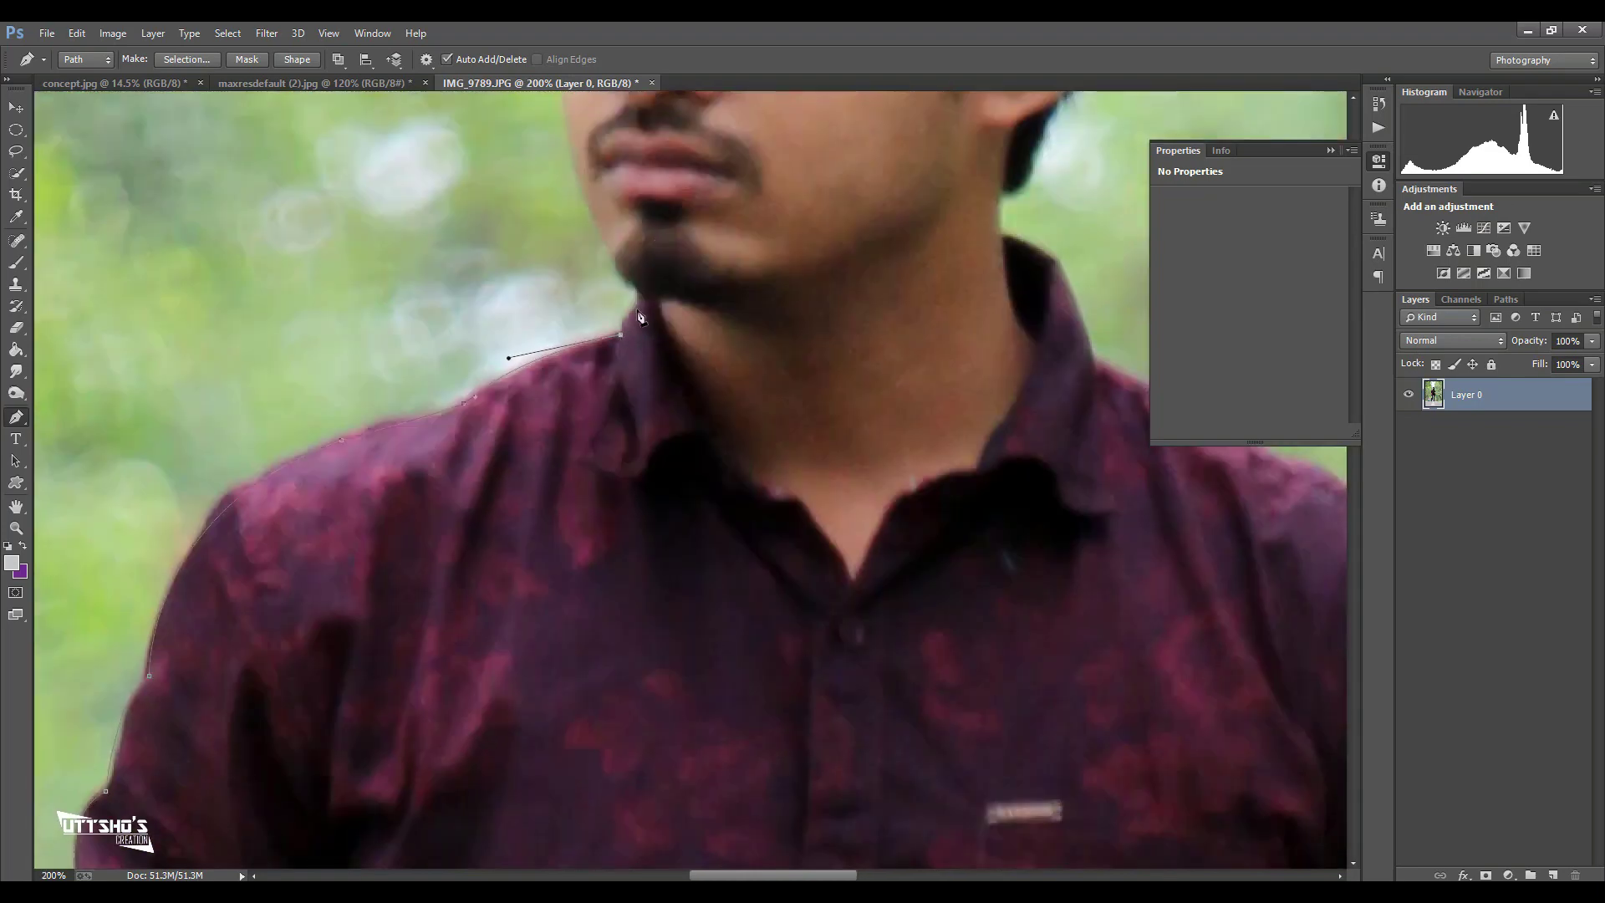
pyautogui.scroll(3, 610, 278)
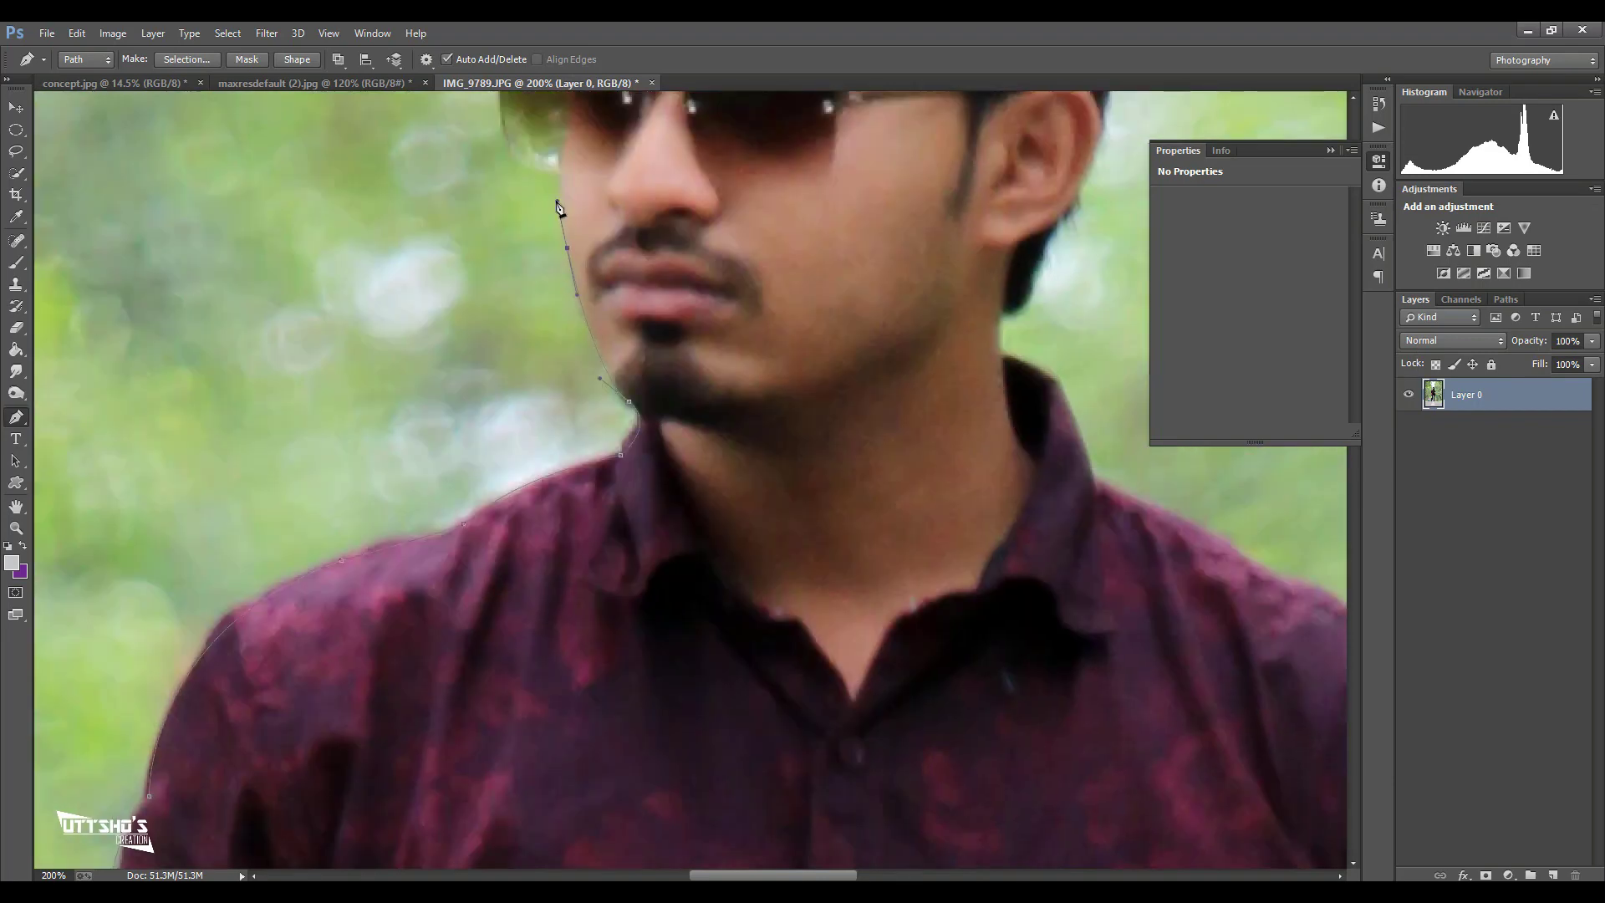
pyautogui.scroll(3, 559, 203)
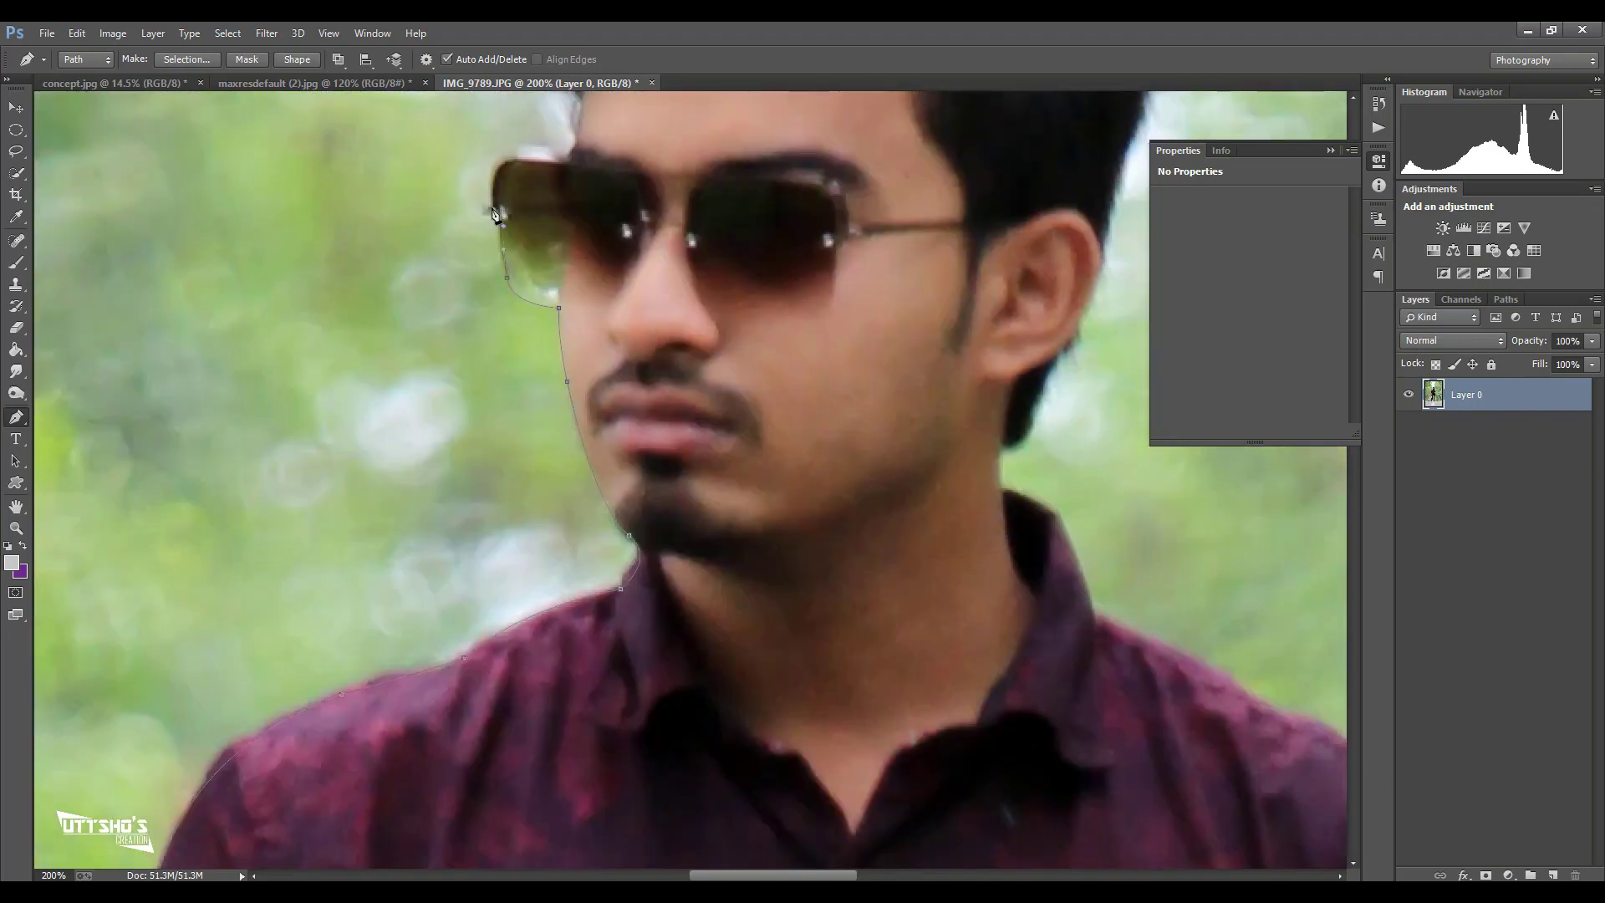
pyautogui.moveTo(555, 157); pyautogui.dragTo(634, 176)
pyautogui.scroll(3, 602, 175)
pyautogui.click(576, 272)
pyautogui.scroll(3, 576, 272)
pyautogui.click(562, 333)
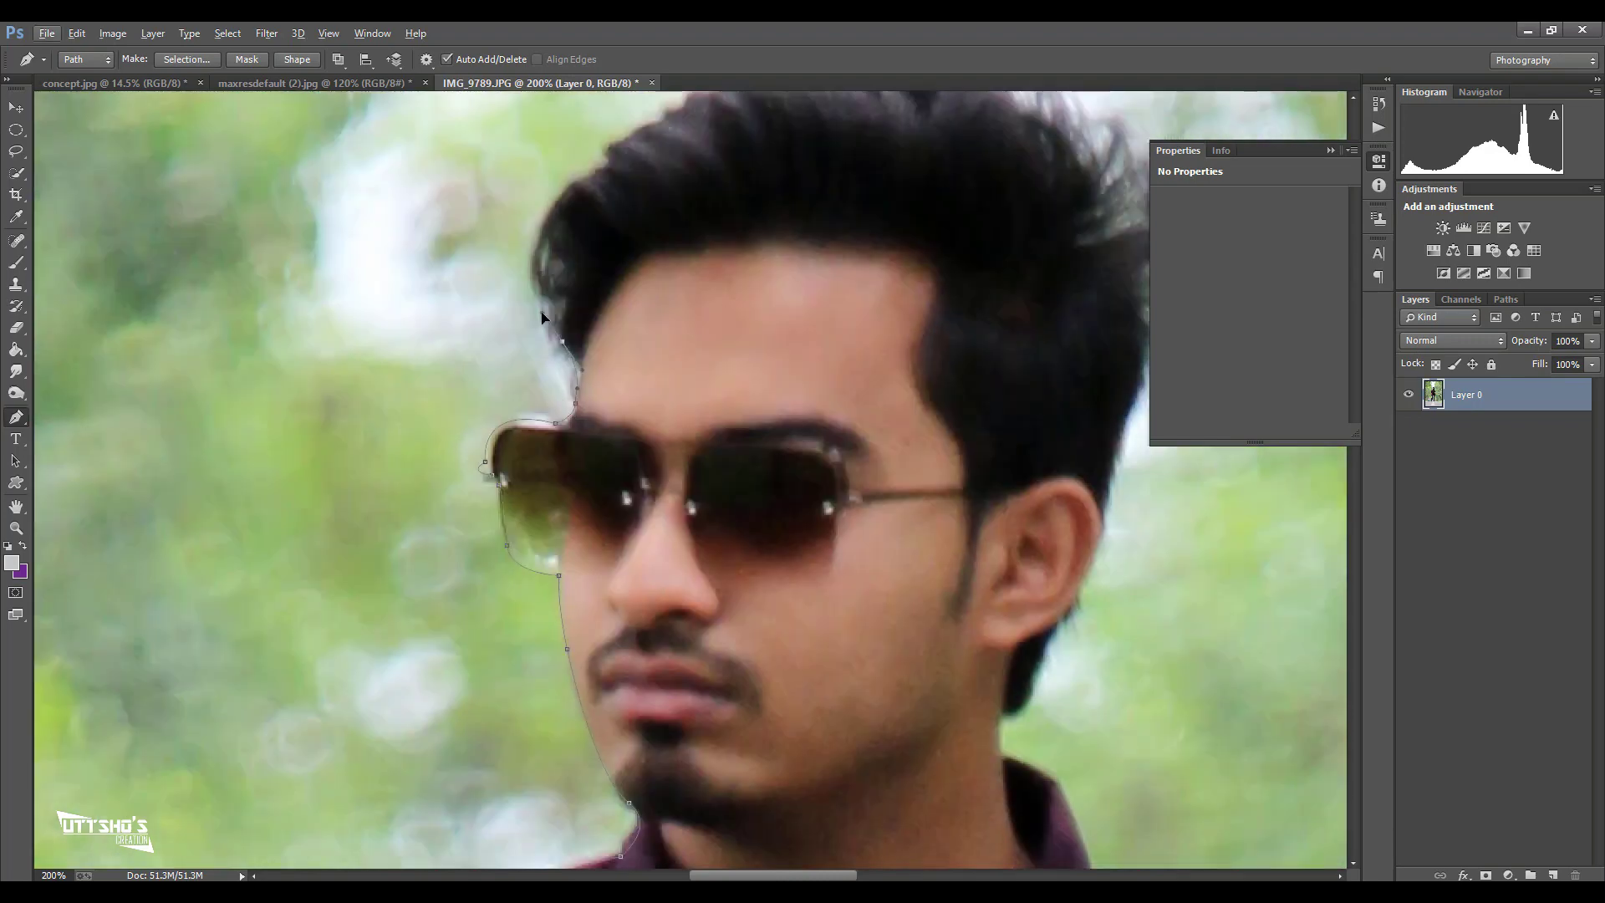
# - Curve the path over the top of the man's hair to his right side
pyautogui.scroll(3, 562, 335)
pyautogui.moveTo(606, 284); pyautogui.dragTo(725, 220)
pyautogui.click(742, 196)
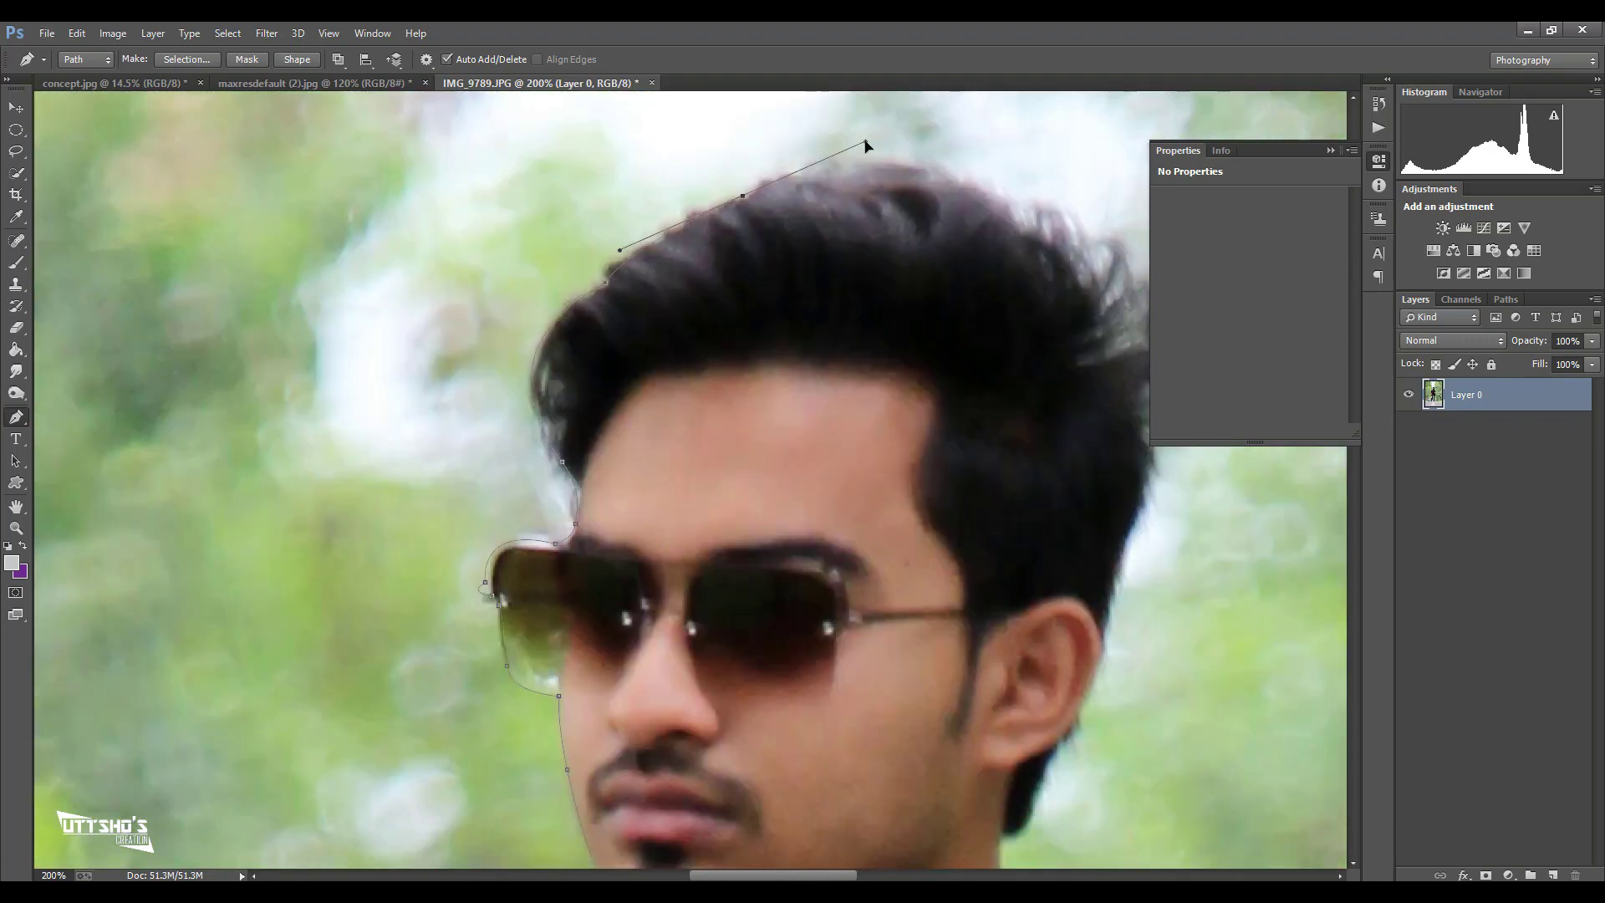
pyautogui.moveTo(1025, 214); pyautogui.dragTo(1172, 313)
pyautogui.hscroll(4, 981, 387)
pyautogui.moveTo(985, 431); pyautogui.dragTo(913, 585)
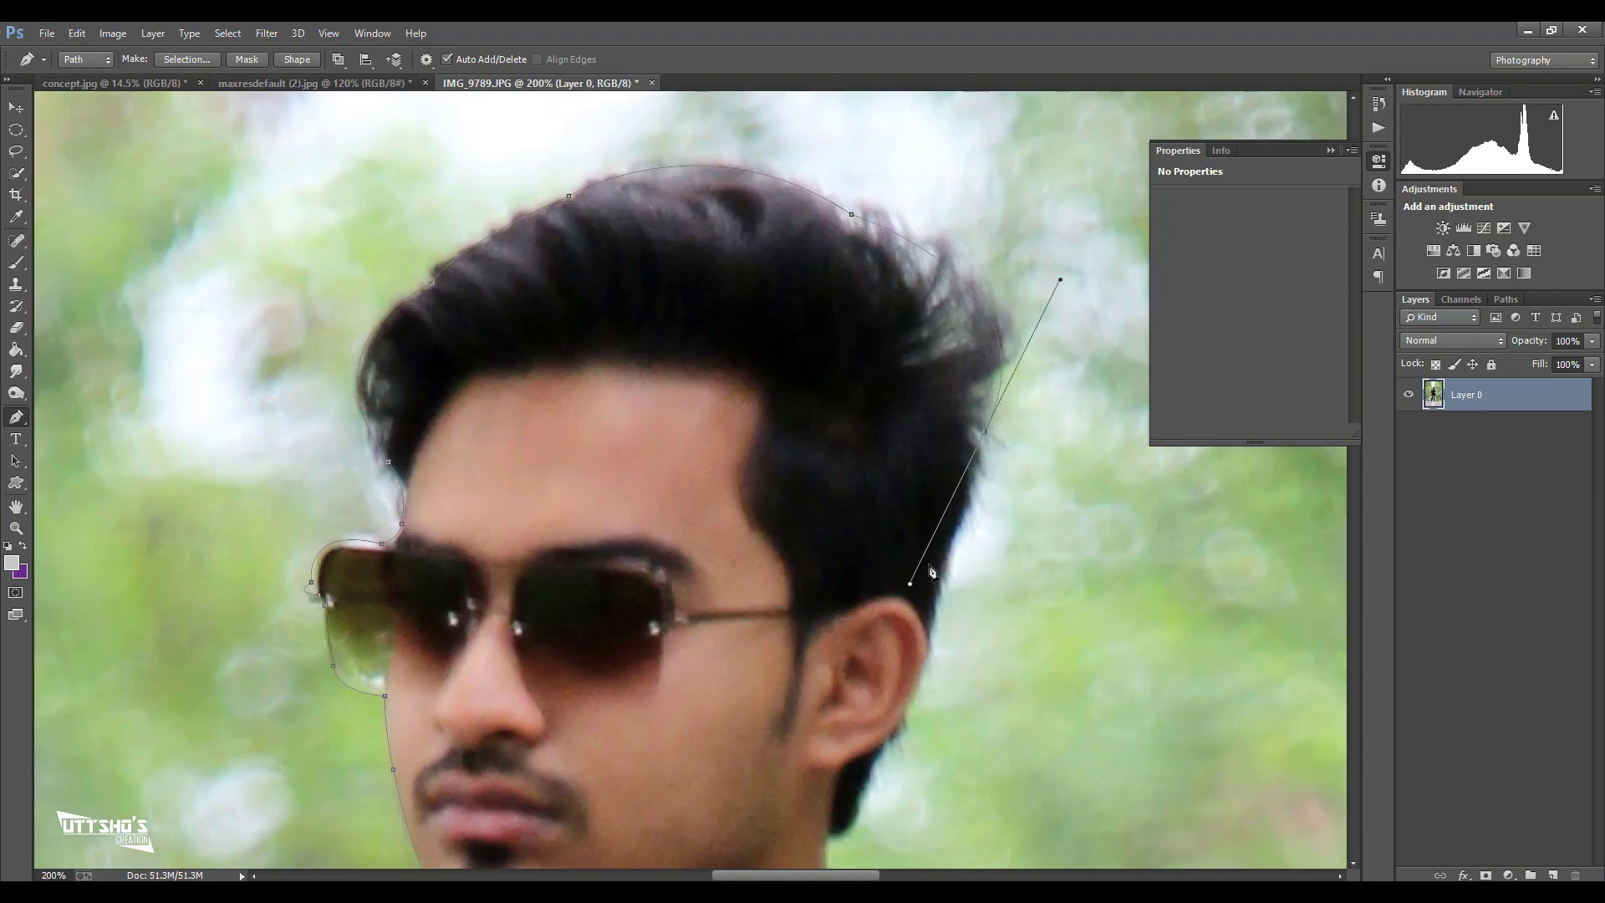
pyautogui.scroll(-3, 933, 556)
pyautogui.moveTo(952, 420); pyautogui.dragTo(928, 477)
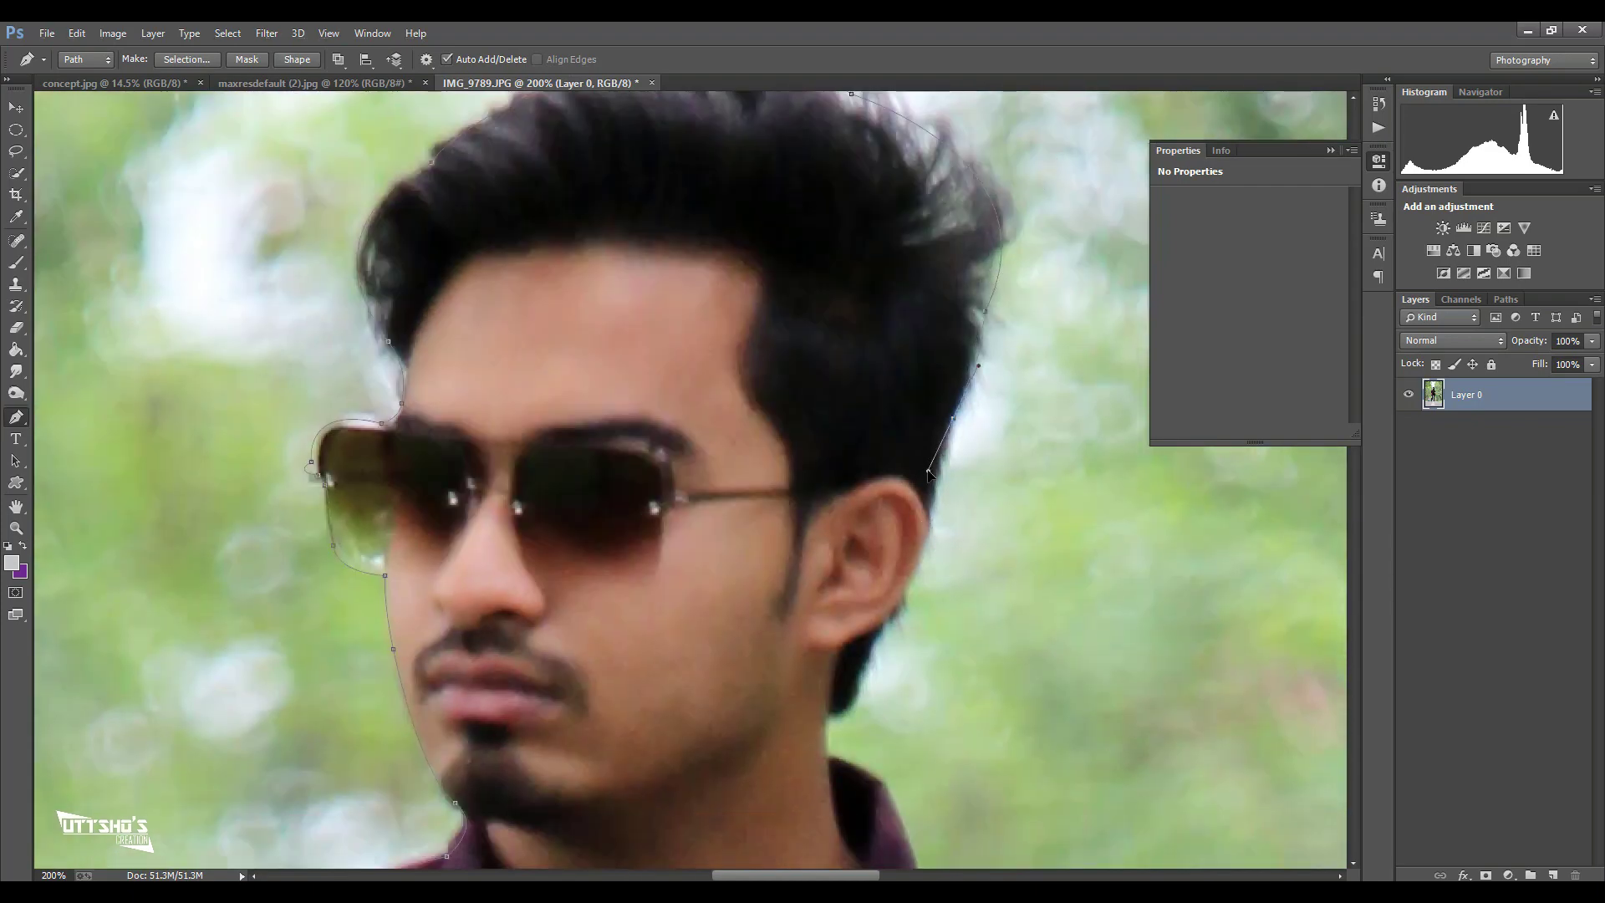
pyautogui.scroll(-2, 932, 485)
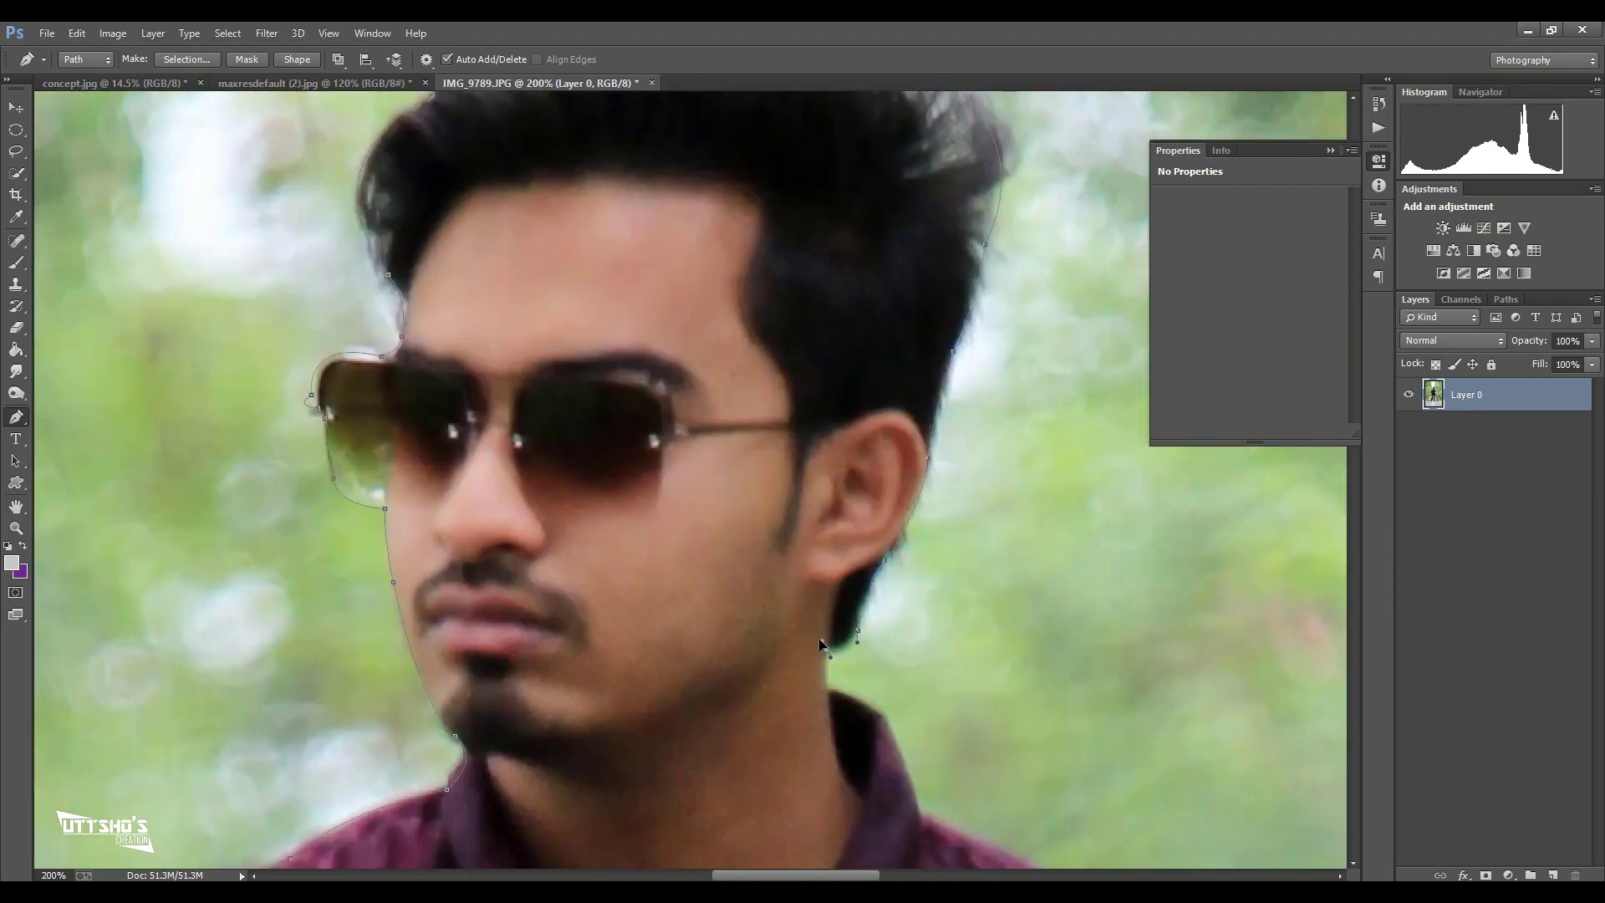
pyautogui.scroll(-4, 870, 595)
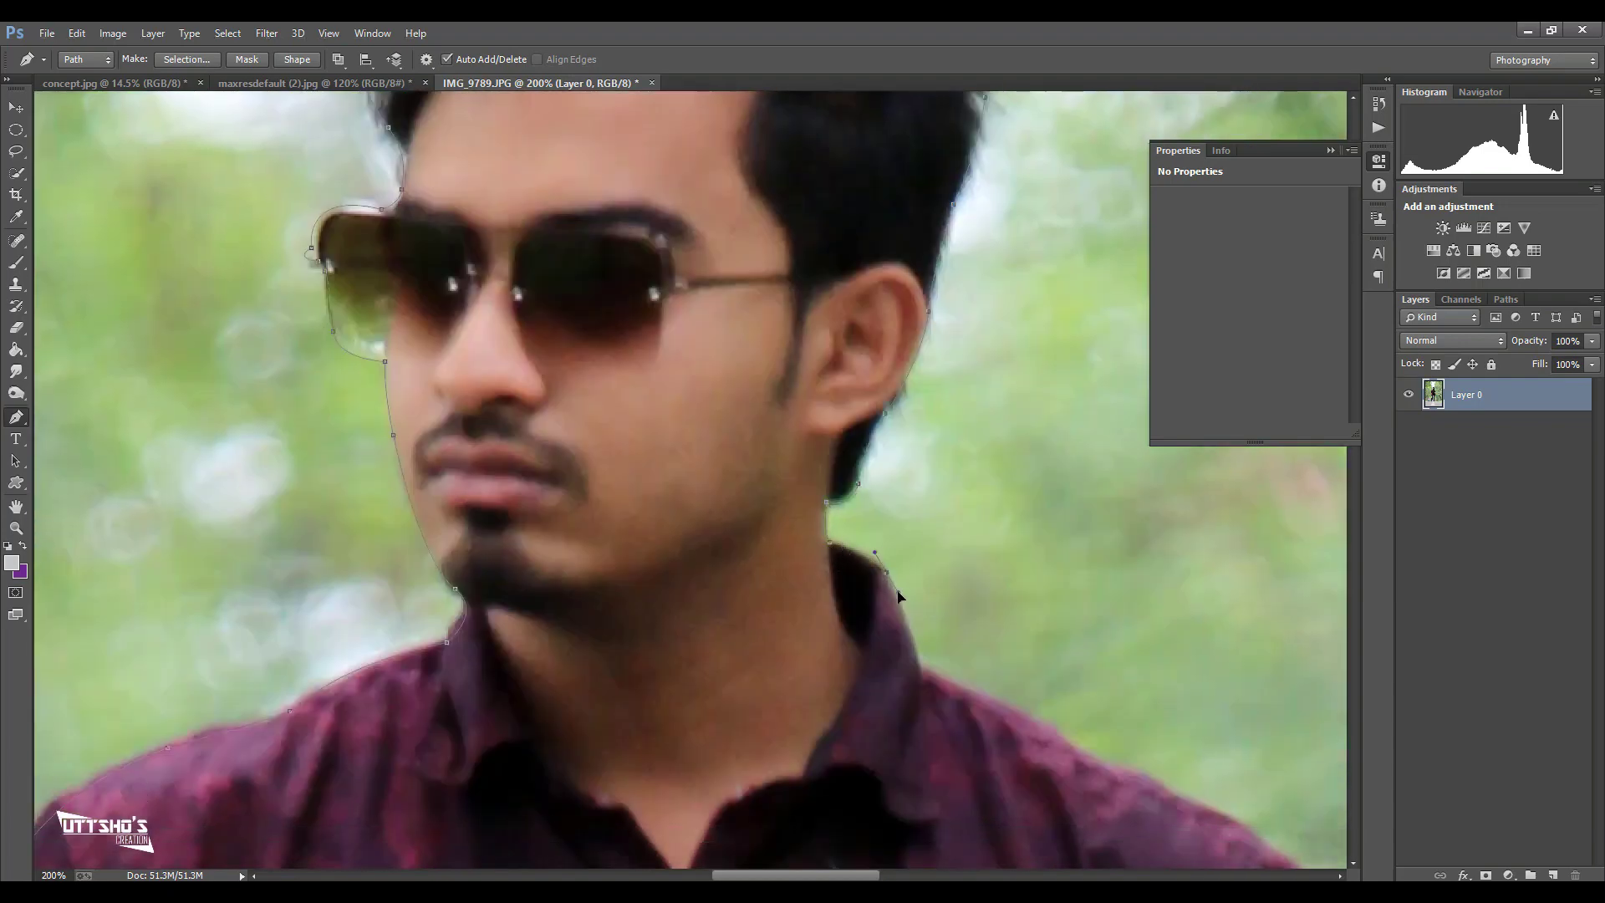
# - Trace down the shirt collar, shoulder and sleeve to the cuff edge
pyautogui.click(920, 673)
pyautogui.scroll(-4, 920, 673)
pyautogui.click(936, 606)
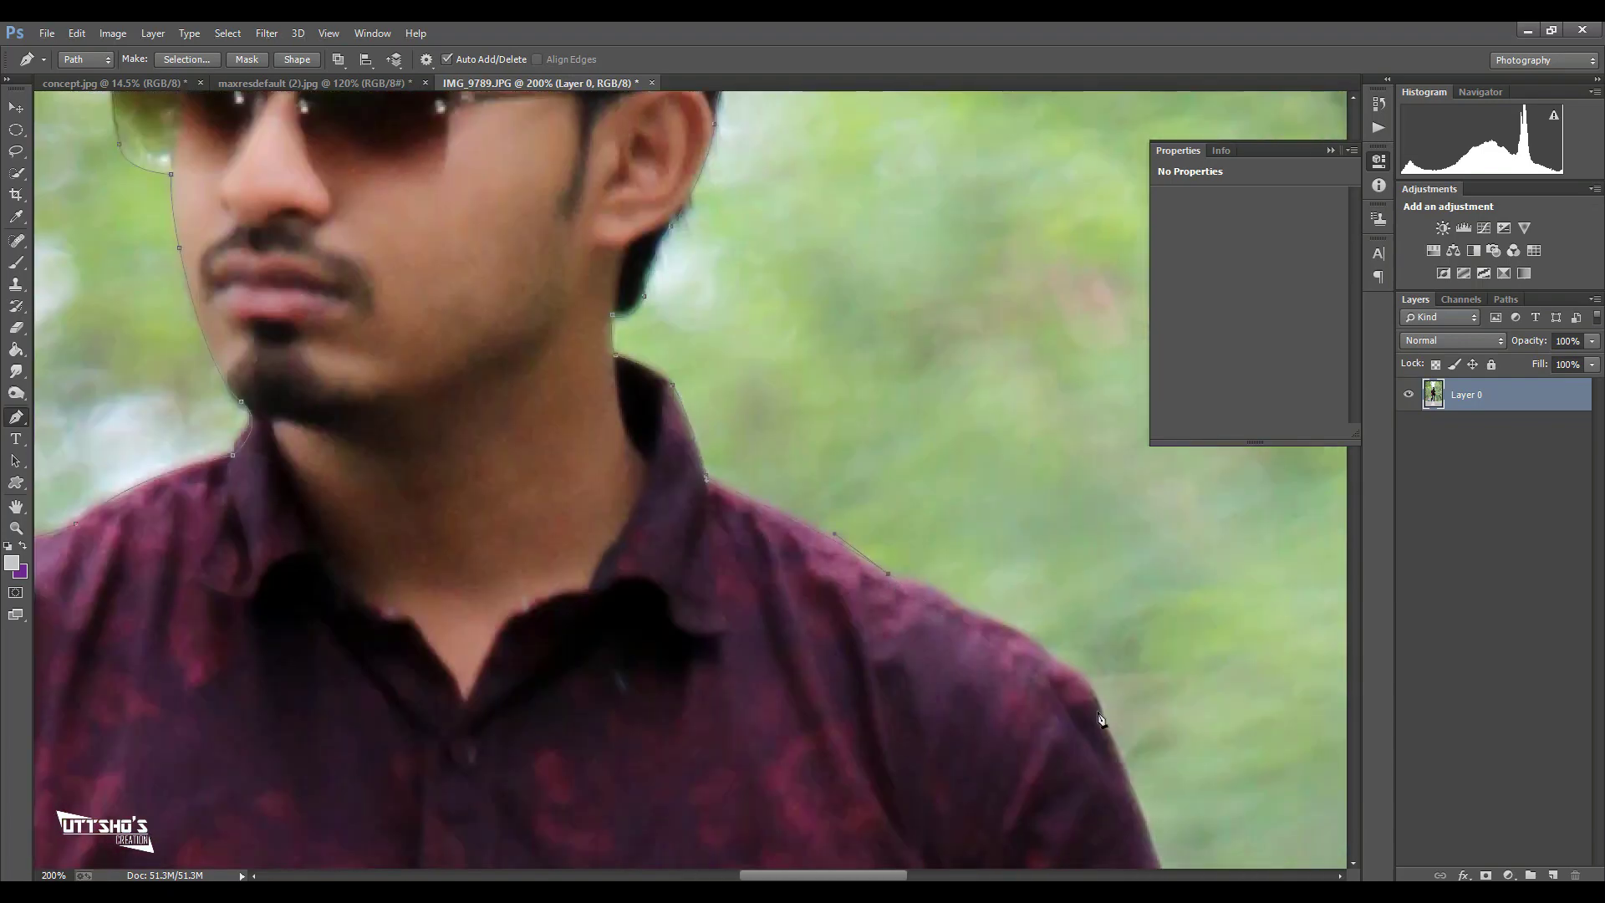
pyautogui.scroll(-5, 1137, 815)
pyautogui.moveTo(995, 508); pyautogui.dragTo(991, 557)
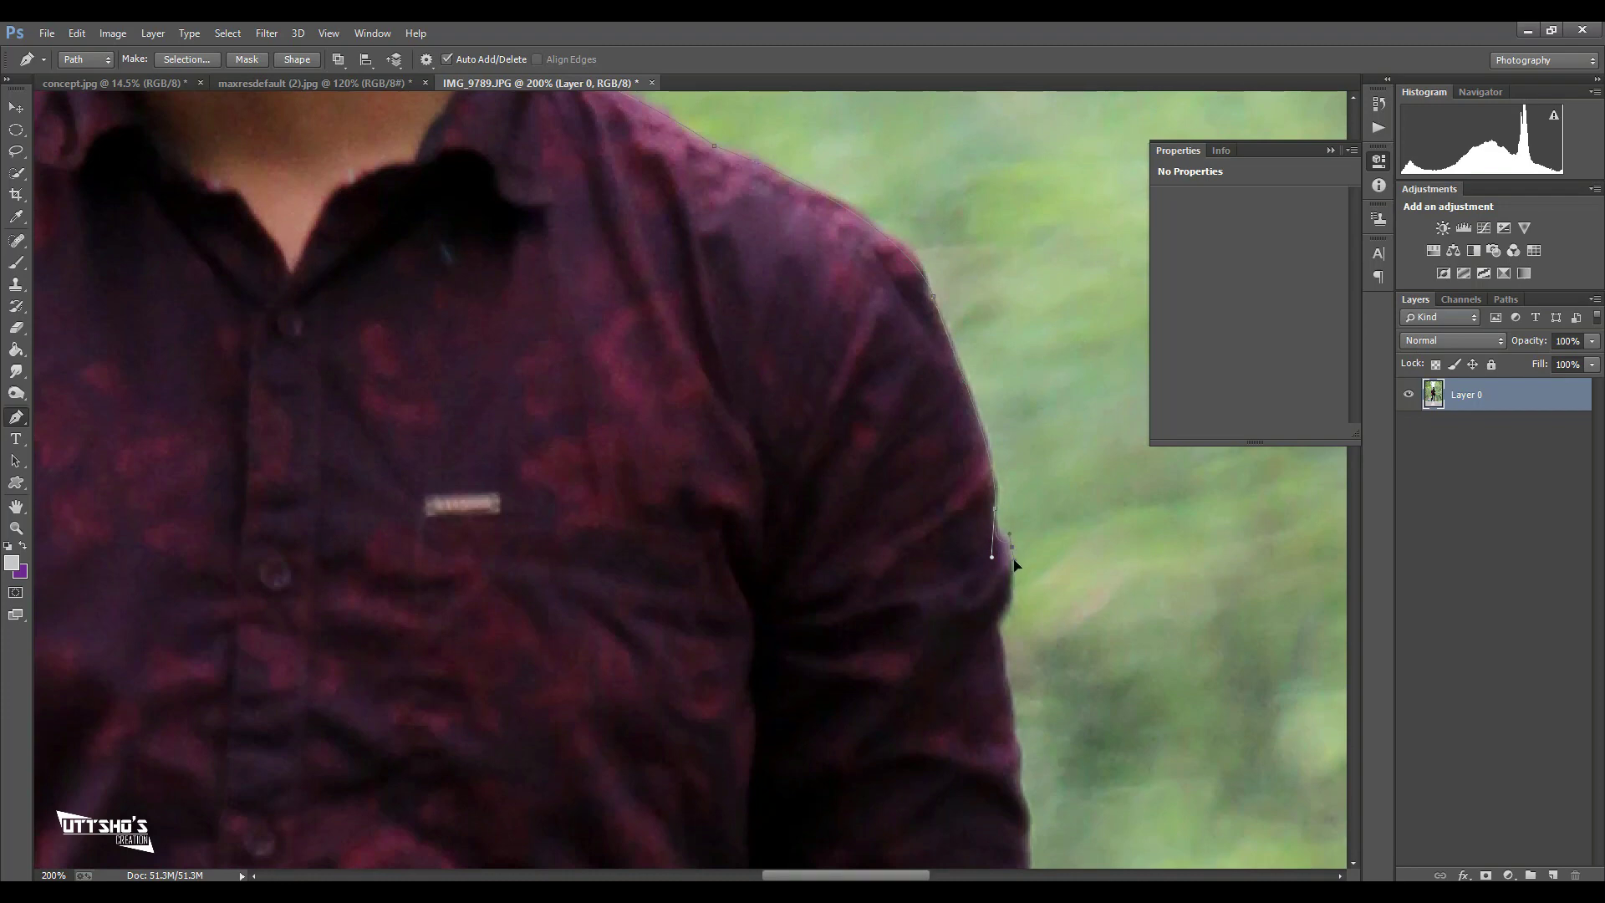
pyautogui.scroll(-3, 1015, 566)
pyautogui.click(1020, 642)
pyautogui.scroll(-5, 1017, 642)
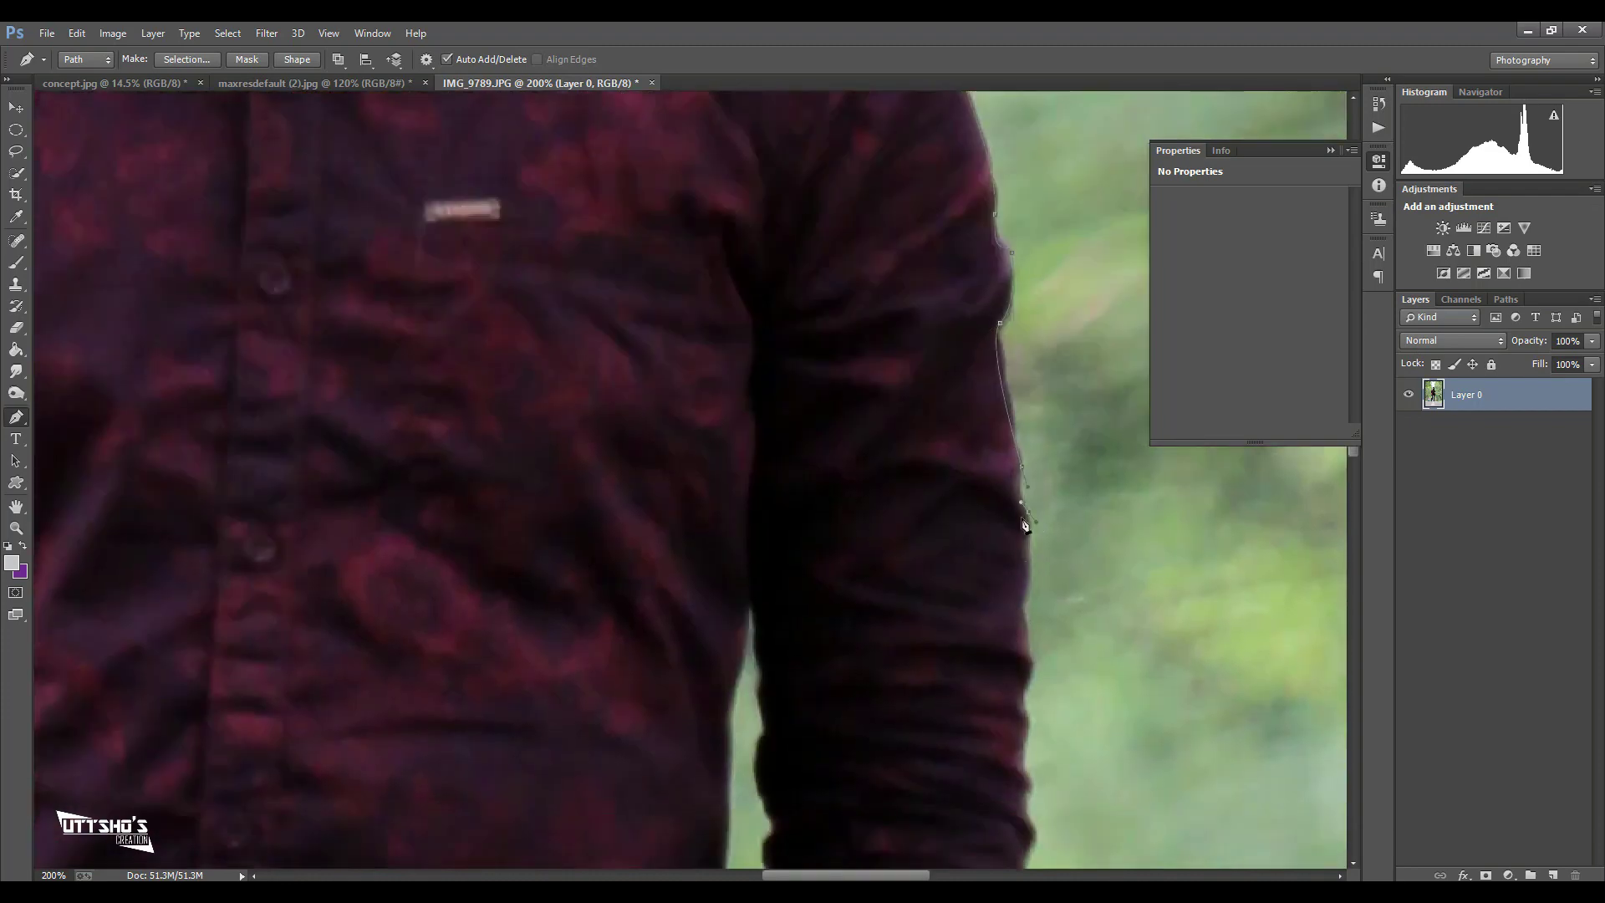
pyautogui.scroll(-2, 1024, 525)
pyautogui.scroll(-1, 1025, 452)
pyautogui.scroll(-1, 1026, 421)
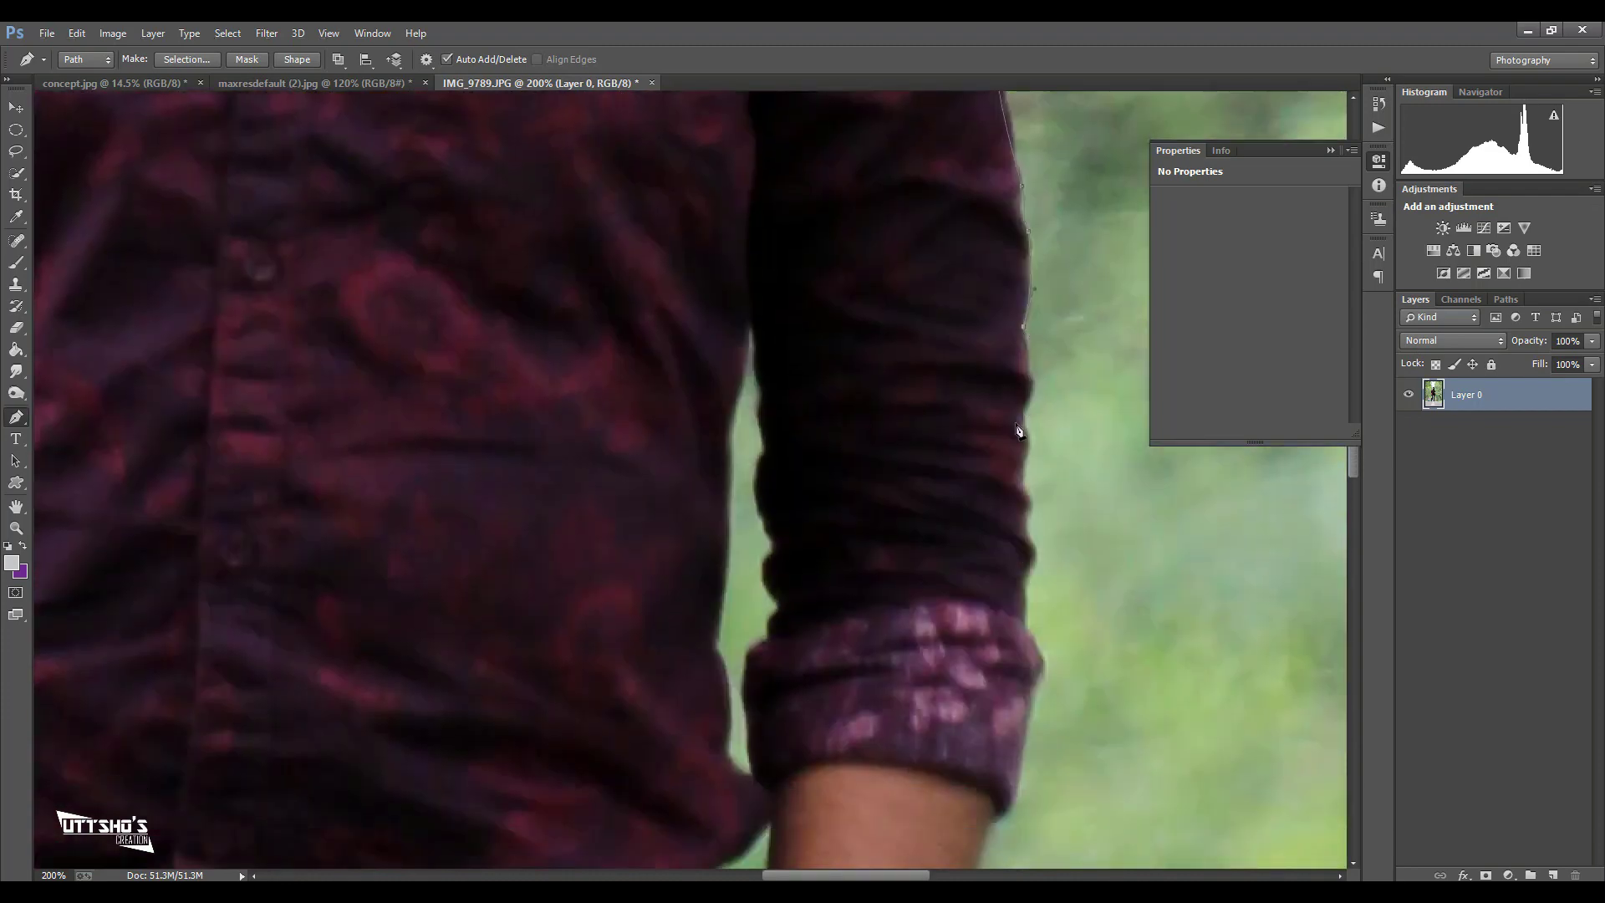
pyautogui.click(1021, 649)
# - Curve the path around the wristwatch, breaking the handle for a sharp turn
pyautogui.scroll(-1, 1029, 602)
pyautogui.scroll(-1, 1037, 551)
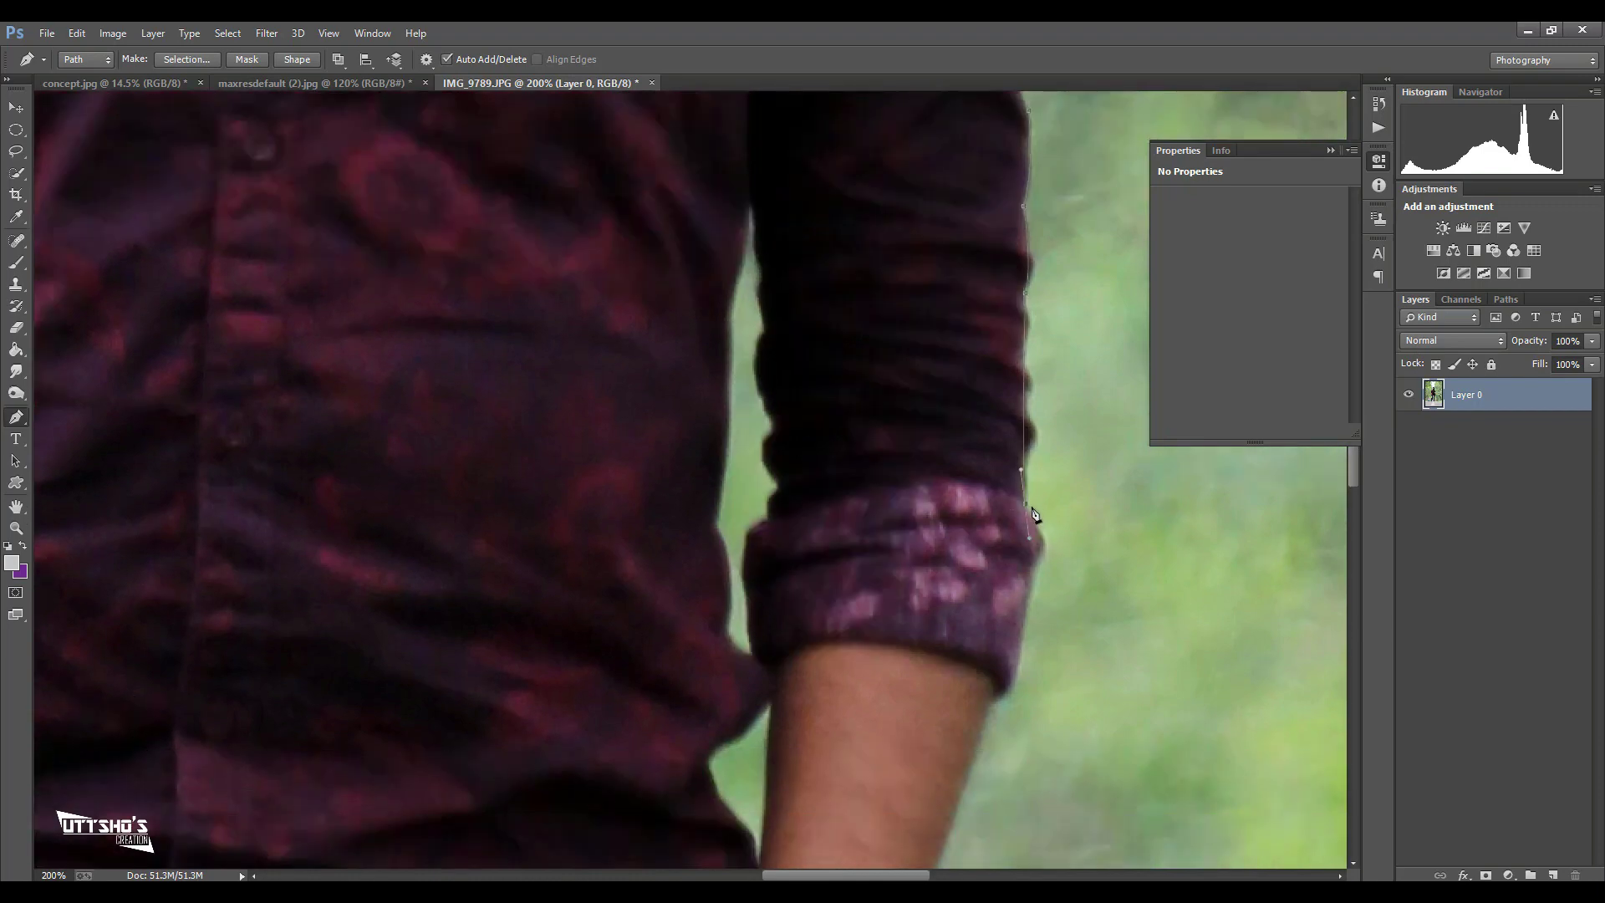
pyautogui.scroll(-1, 999, 602)
pyautogui.scroll(-2, 950, 661)
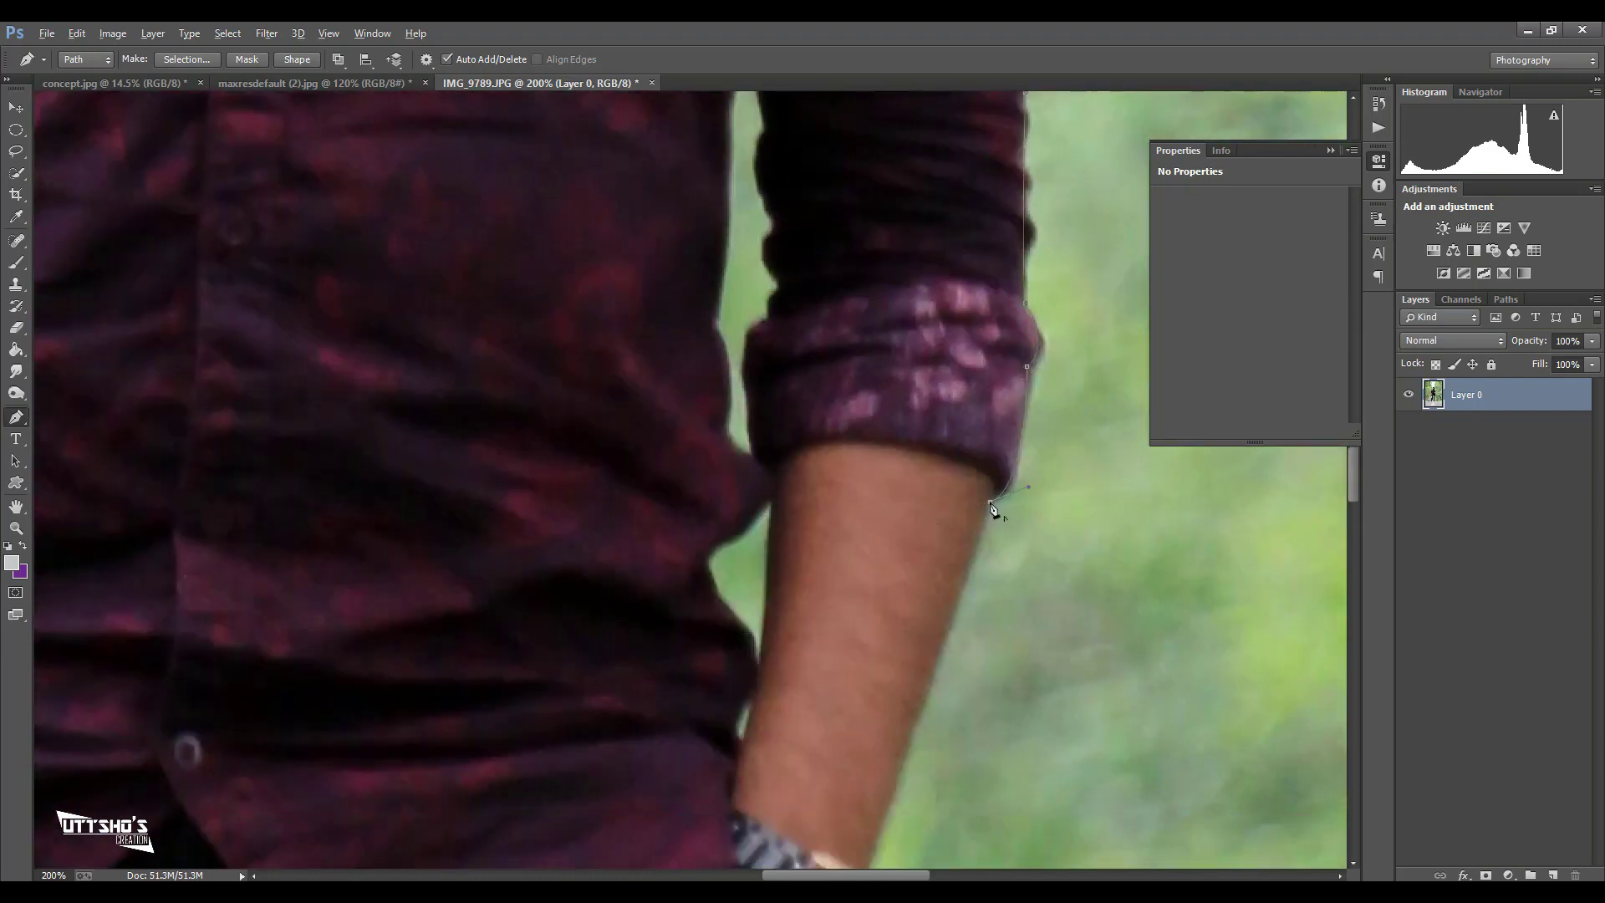
pyautogui.scroll(-2, 920, 585)
pyautogui.scroll(-1, 919, 543)
pyautogui.scroll(-2, 836, 551)
pyautogui.moveTo(873, 514)
pyautogui.mouseDown()
pyautogui.moveTo(838, 553)
pyautogui.moveTo(848, 589)
pyautogui.mouseUp()
pyautogui.click(877, 518)
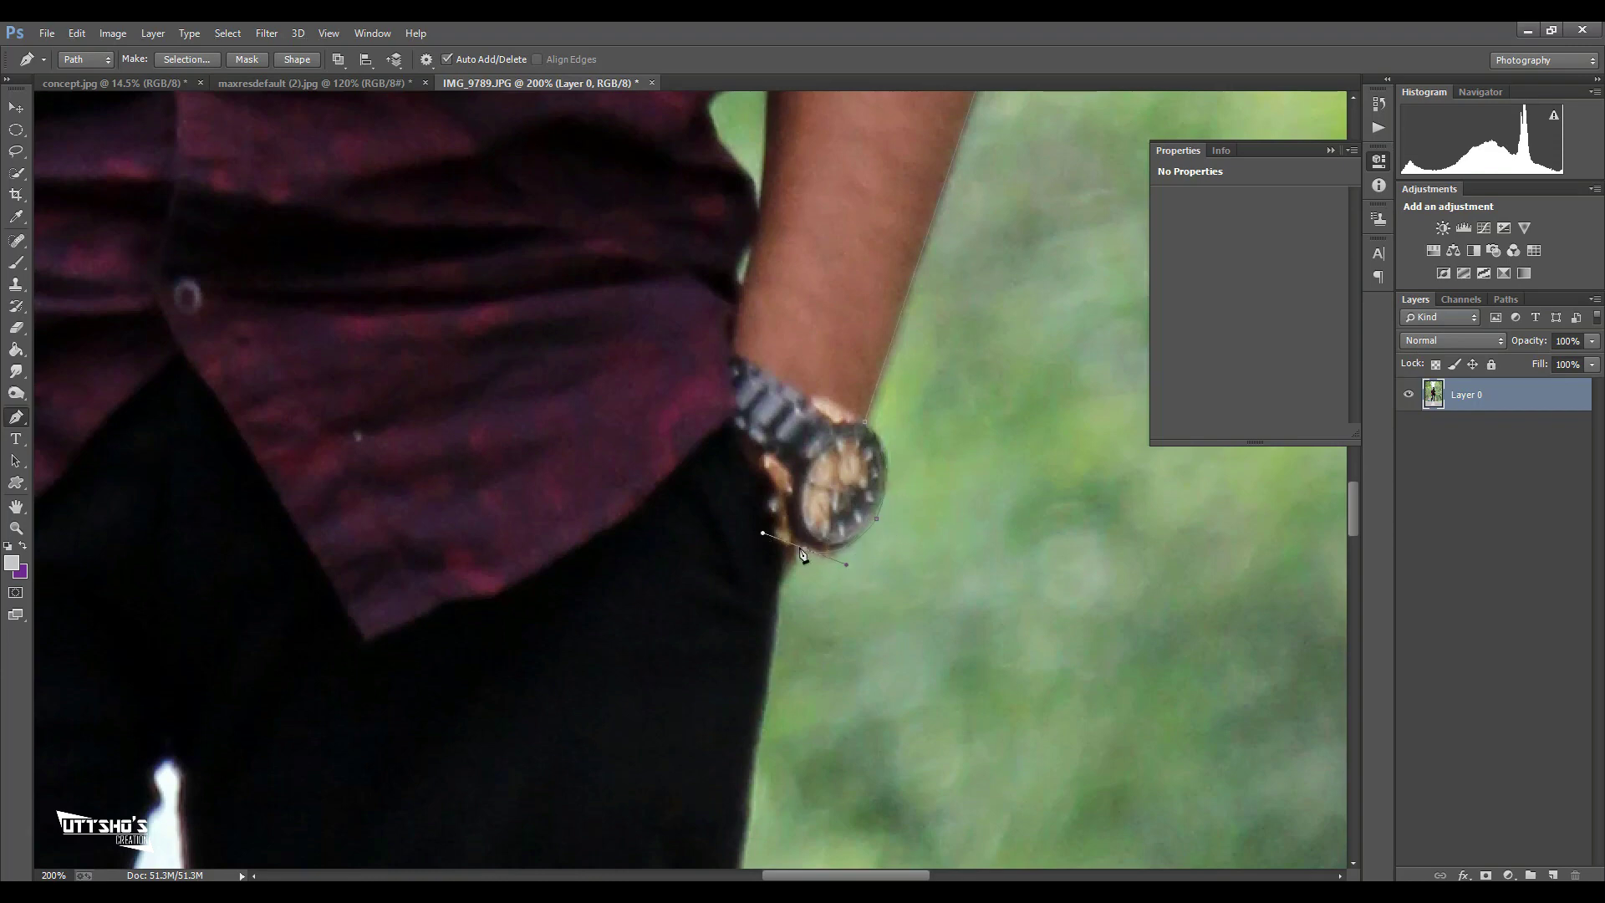
pyautogui.scroll(-2, 763, 535)
pyautogui.scroll(-2, 774, 466)
# - Place anchors down the upper edge of the trouser leg
pyautogui.click(660, 617)
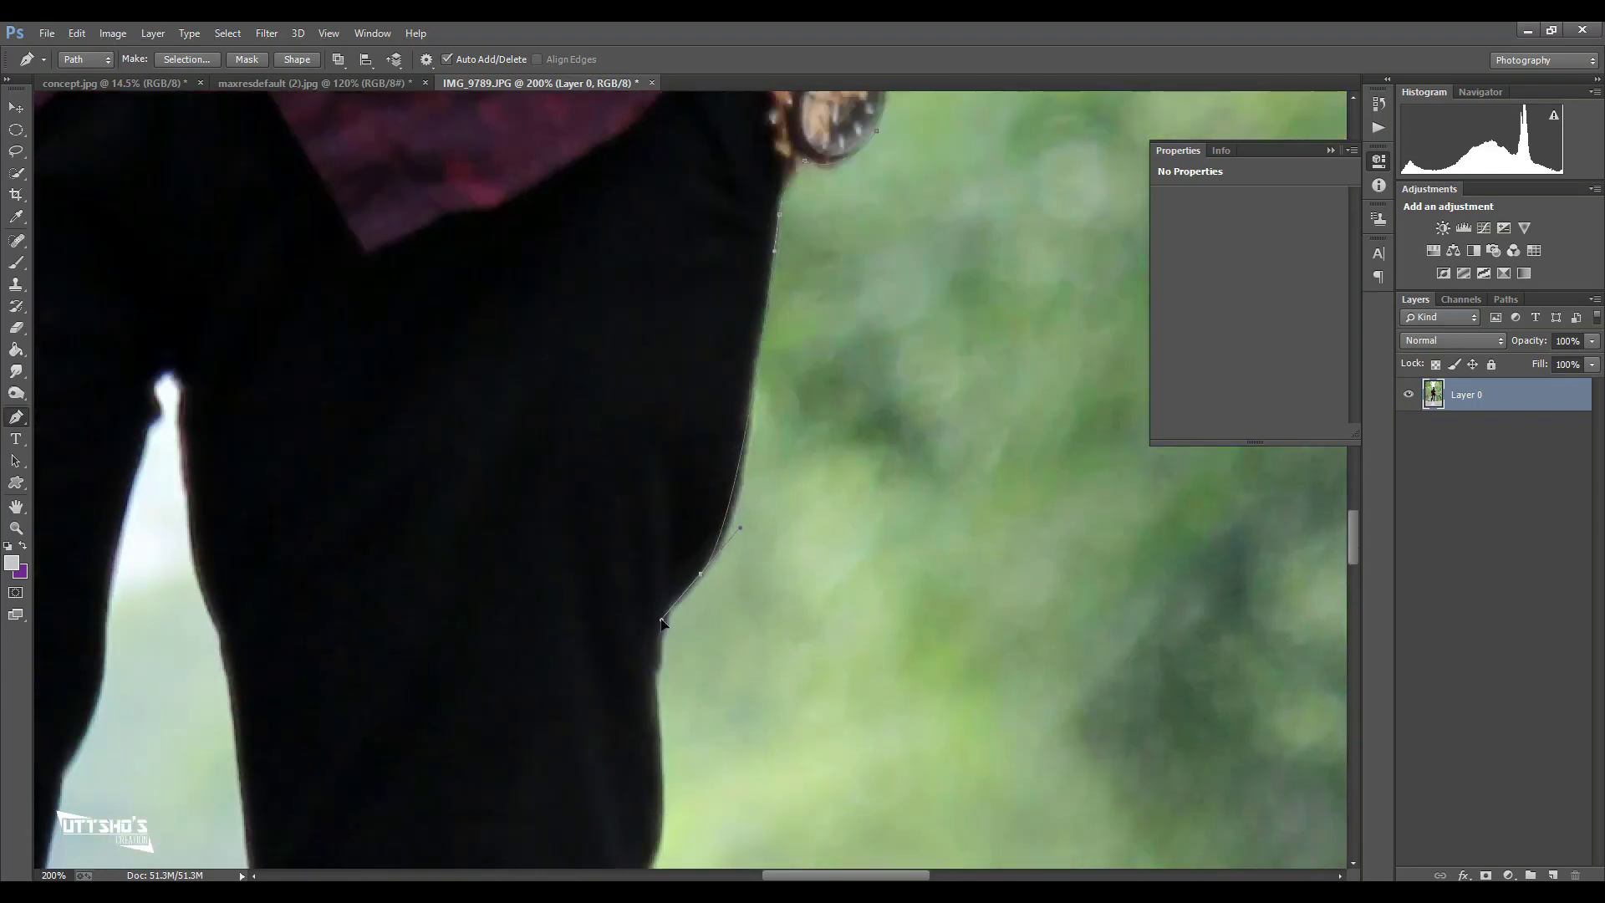
pyautogui.scroll(-2, 659, 617)
pyautogui.click(665, 696)
pyautogui.scroll(-1, 817, 477)
pyautogui.scroll(-2, 817, 476)
pyautogui.moveTo(639, 403); pyautogui.dragTo(614, 415)
pyautogui.click(665, 571)
pyautogui.scroll(-2, 665, 571)
# - Add curved anchors further down the trouser leg toward the shoe
pyautogui.click(648, 511)
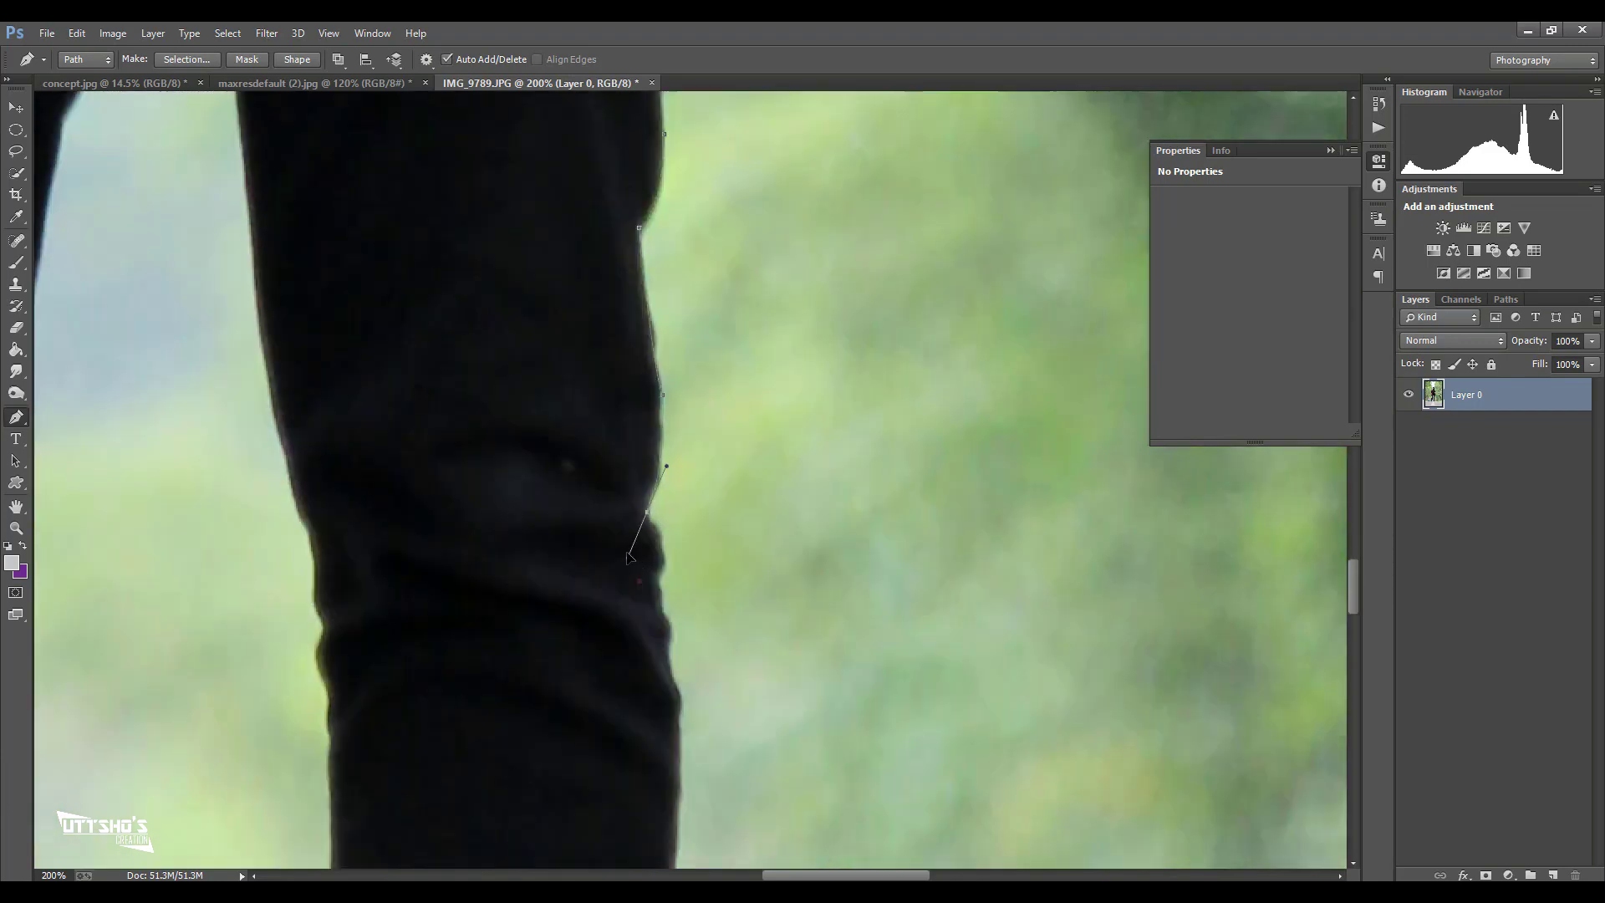
pyautogui.scroll(-1, 666, 449)
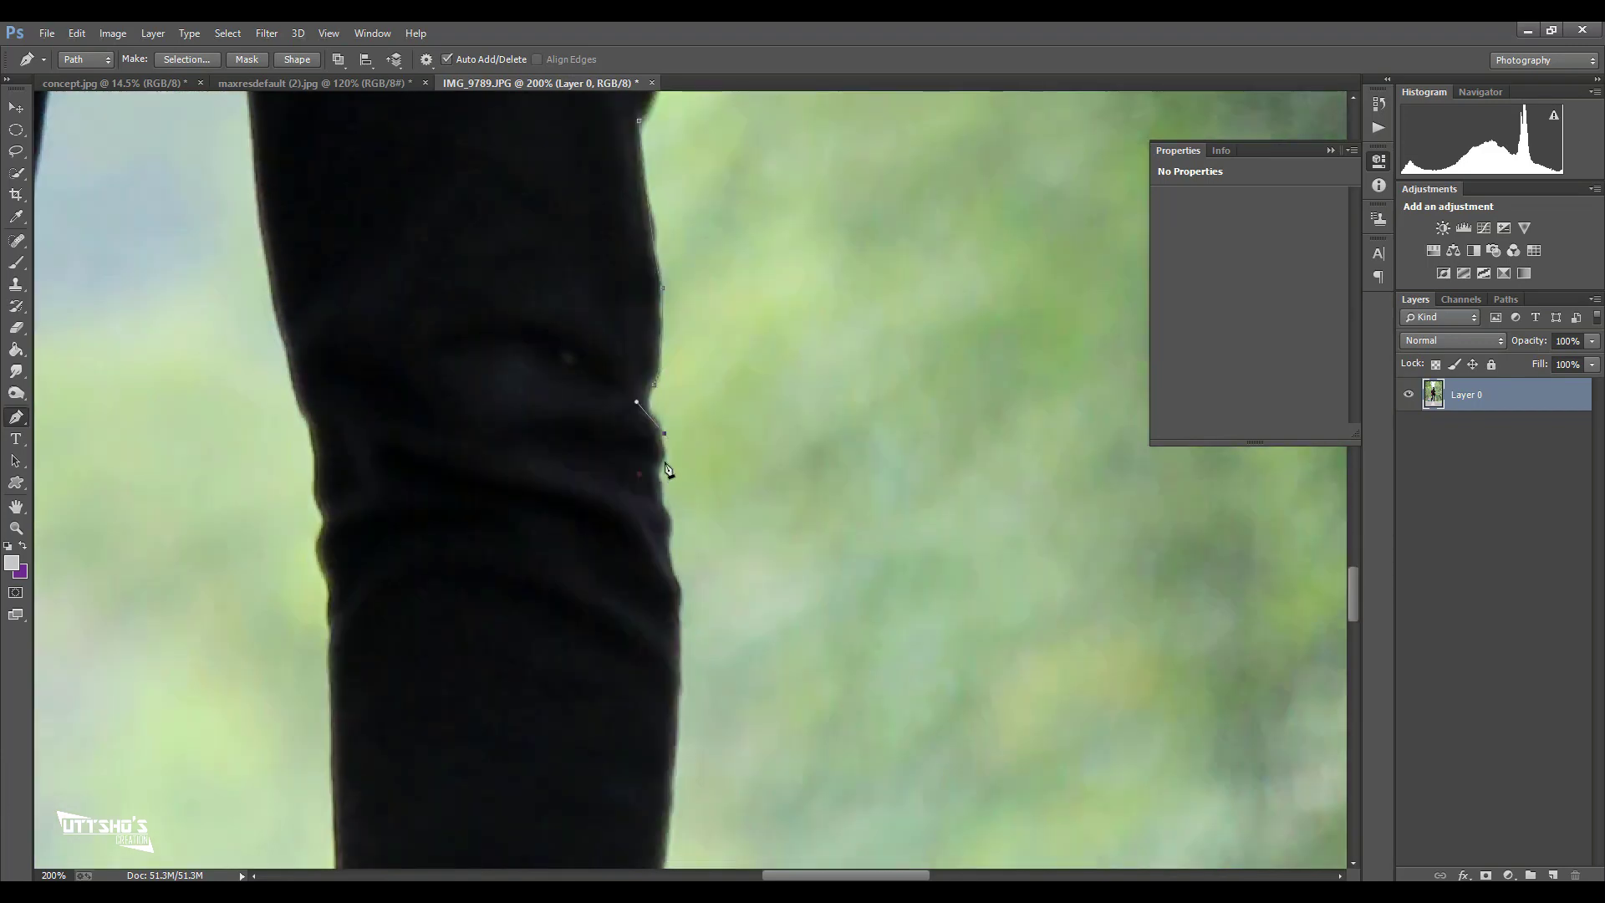
pyautogui.scroll(-1, 667, 470)
pyautogui.moveTo(658, 420); pyautogui.dragTo(673, 476)
pyautogui.scroll(-2, 714, 537)
pyautogui.moveTo(666, 623)
pyautogui.mouseDown()
pyautogui.moveTo(646, 874)
pyautogui.moveTo(575, 617)
pyautogui.mouseUp()
pyautogui.scroll(-2, 585, 501)
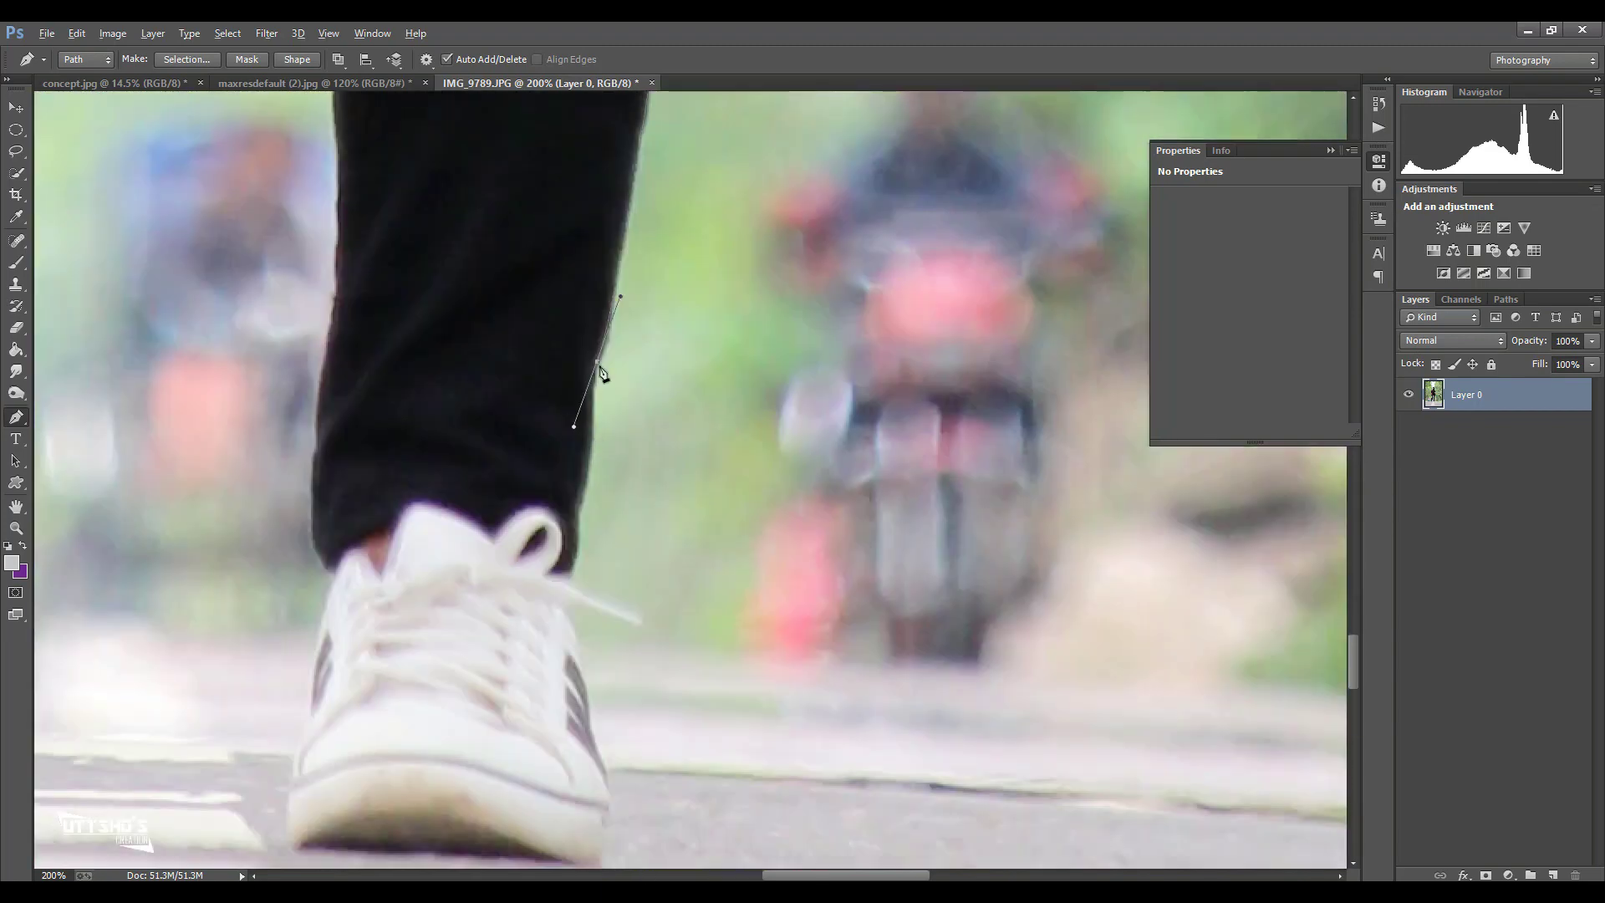
# - Trace the path down the trouser leg to the edge of the right shoe
pyautogui.scroll(-2, 602, 372)
pyautogui.moveTo(578, 416); pyautogui.dragTo(566, 456)
pyautogui.scroll(-2, 582, 424)
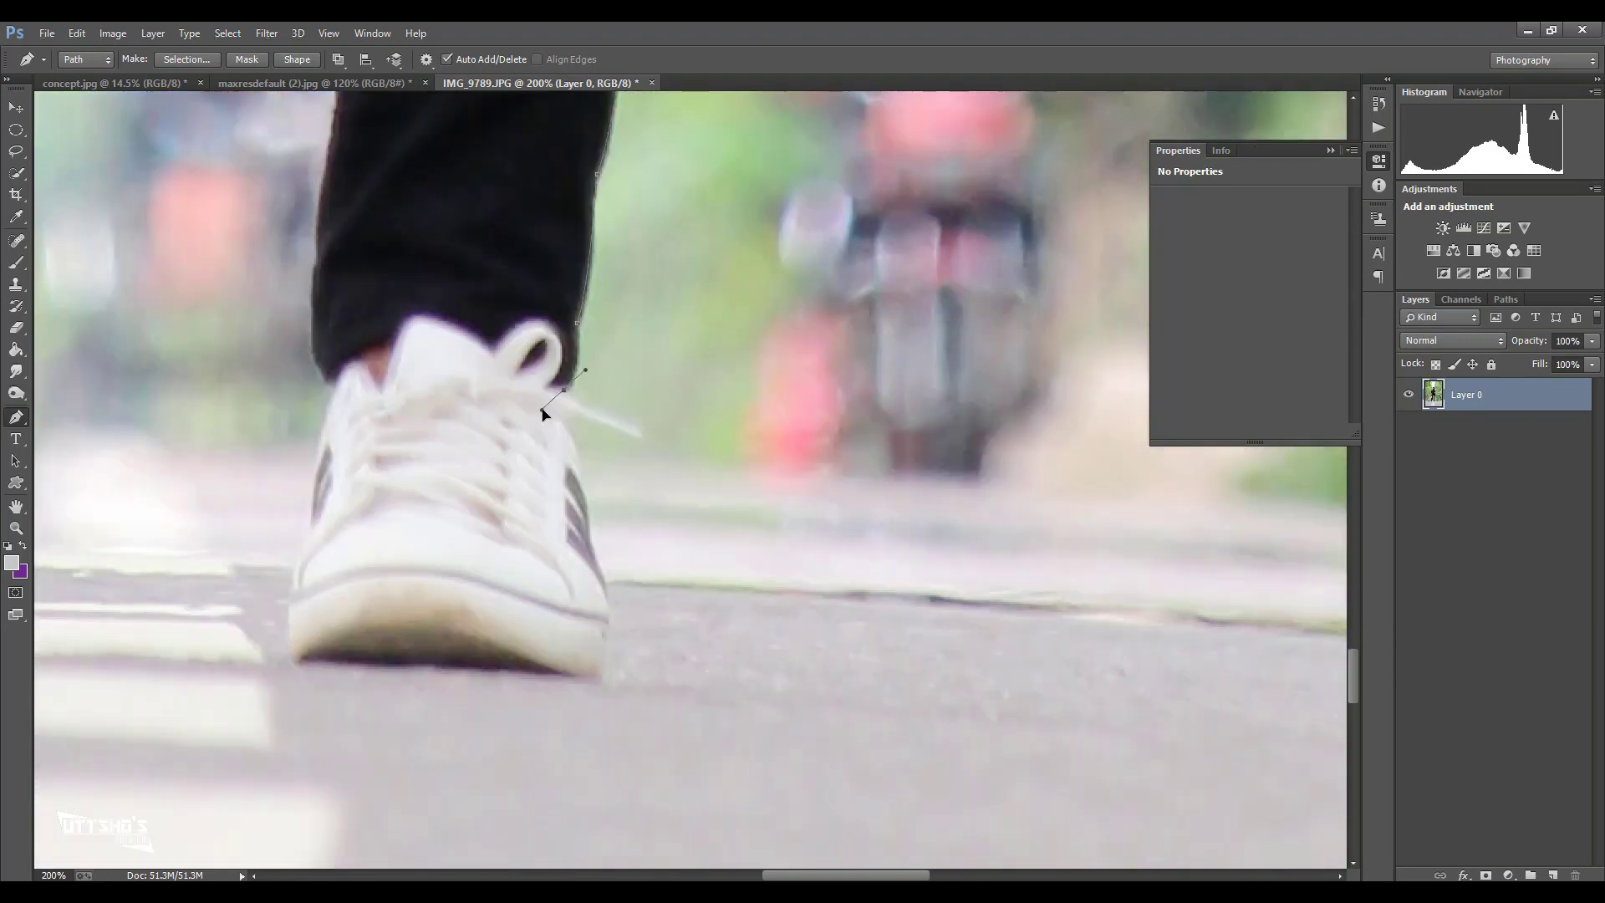
pyautogui.scroll(-2, 602, 372)
pyautogui.moveTo(558, 288); pyautogui.dragTo(392, 220)
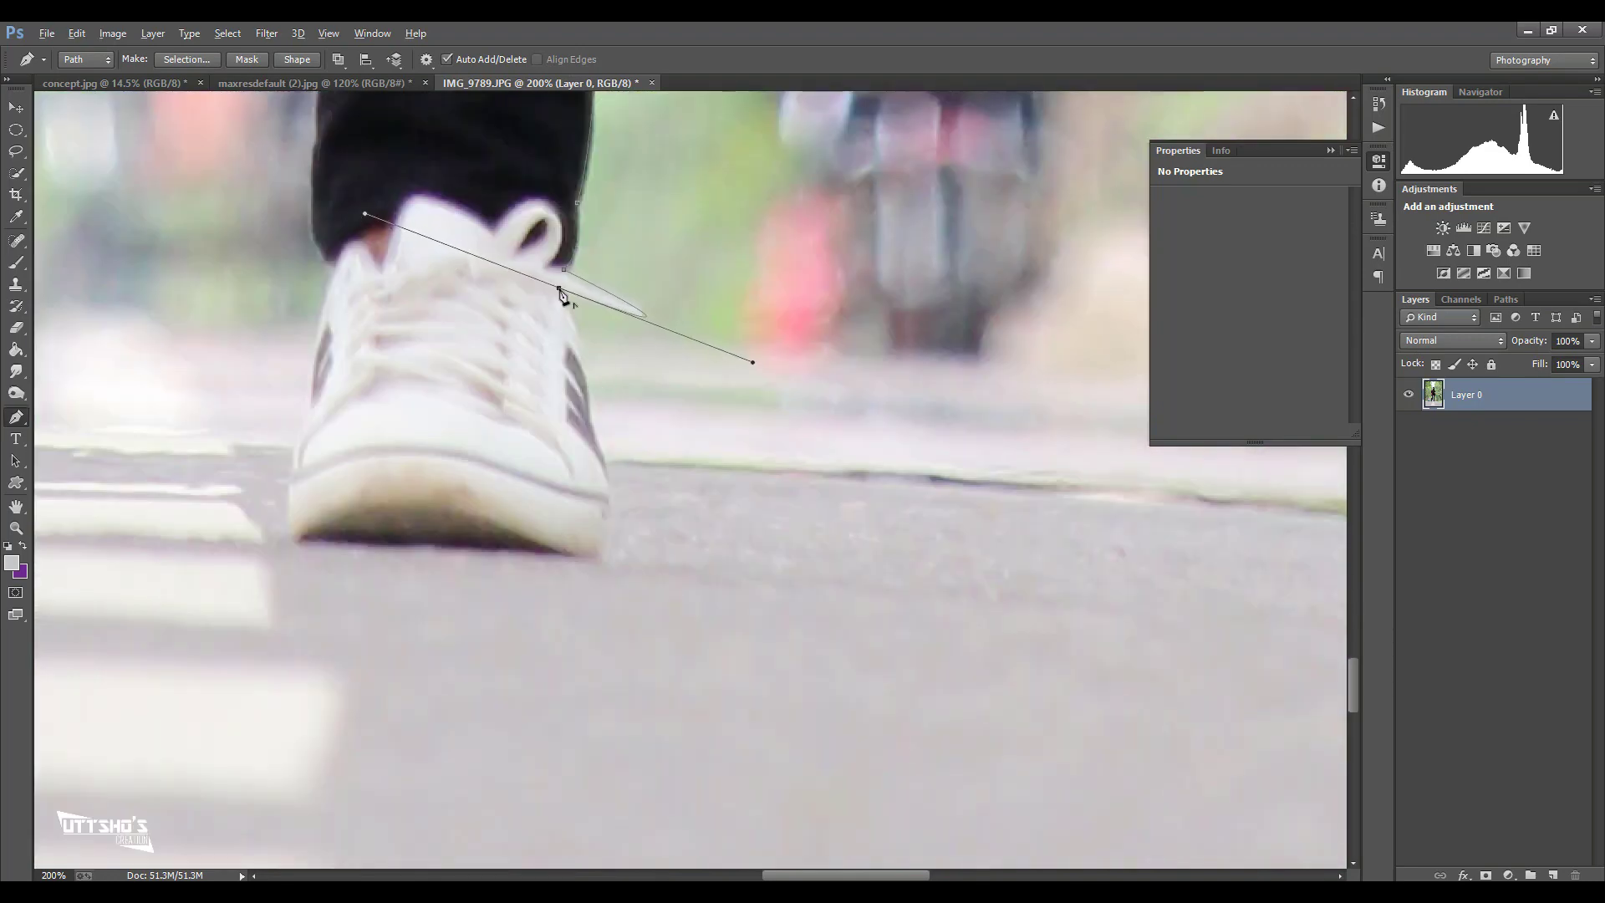
pyautogui.scroll(-1, 585, 376)
pyautogui.click(592, 368)
pyautogui.moveTo(582, 507); pyautogui.dragTo(509, 516)
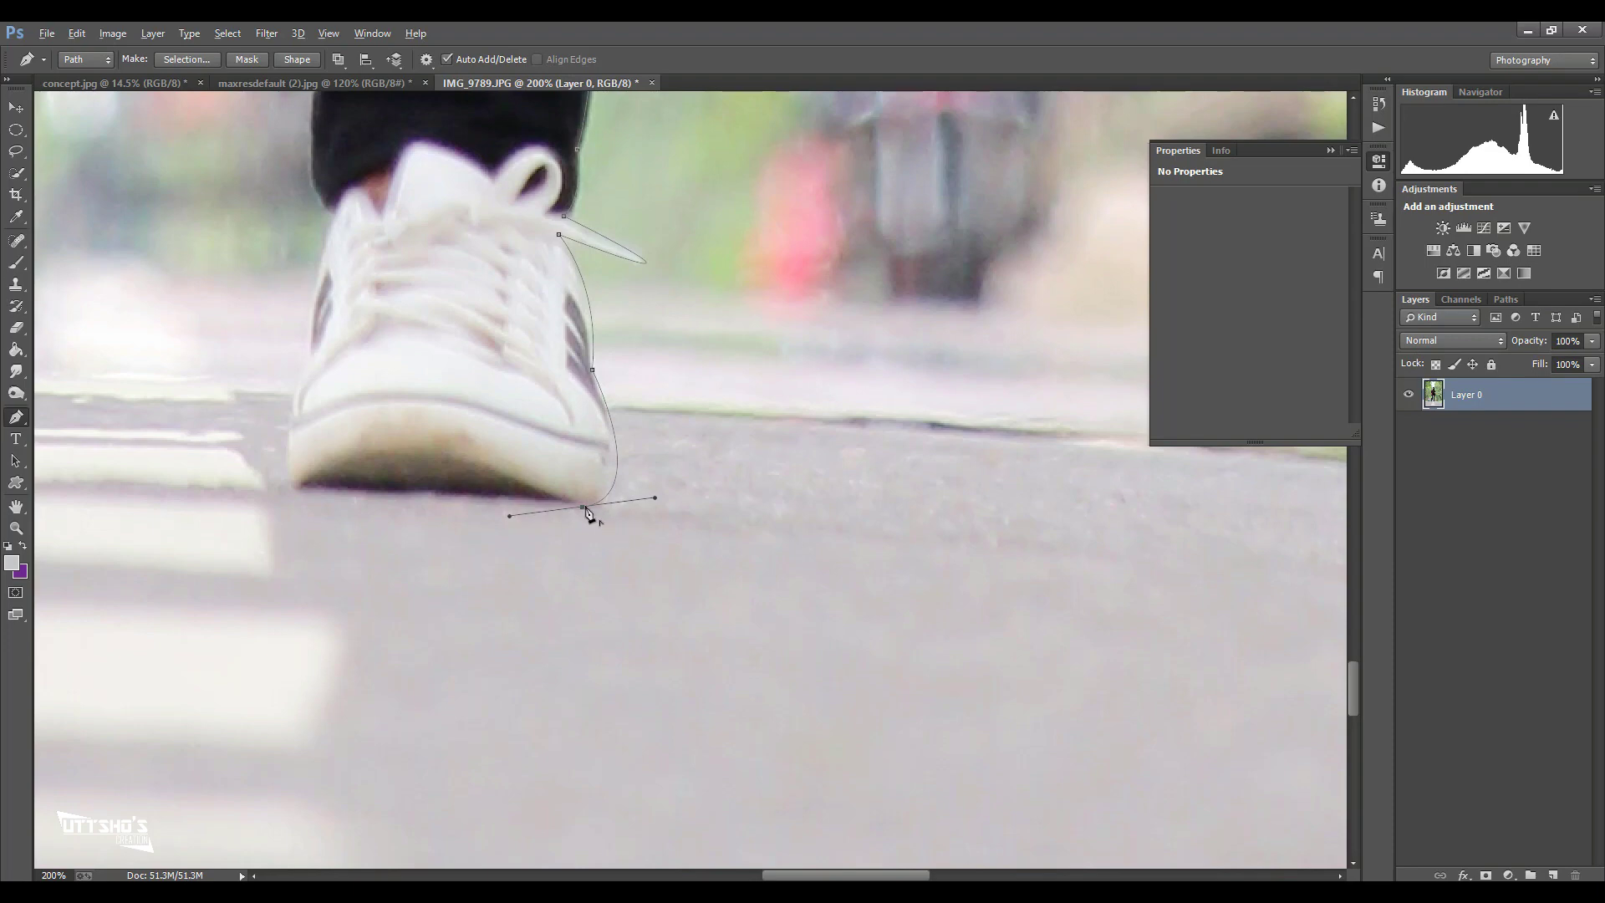
# - Outline the right shoe's sole and curve around its left side
pyautogui.click(421, 492)
pyautogui.click(288, 477)
pyautogui.scroll(2, 347, 469)
pyautogui.moveTo(306, 453); pyautogui.dragTo(322, 443)
pyautogui.scroll(1, 323, 443)
pyautogui.moveTo(334, 355); pyautogui.dragTo(356, 305)
pyautogui.scroll(3, 313, 421)
pyautogui.scroll(1, 315, 414)
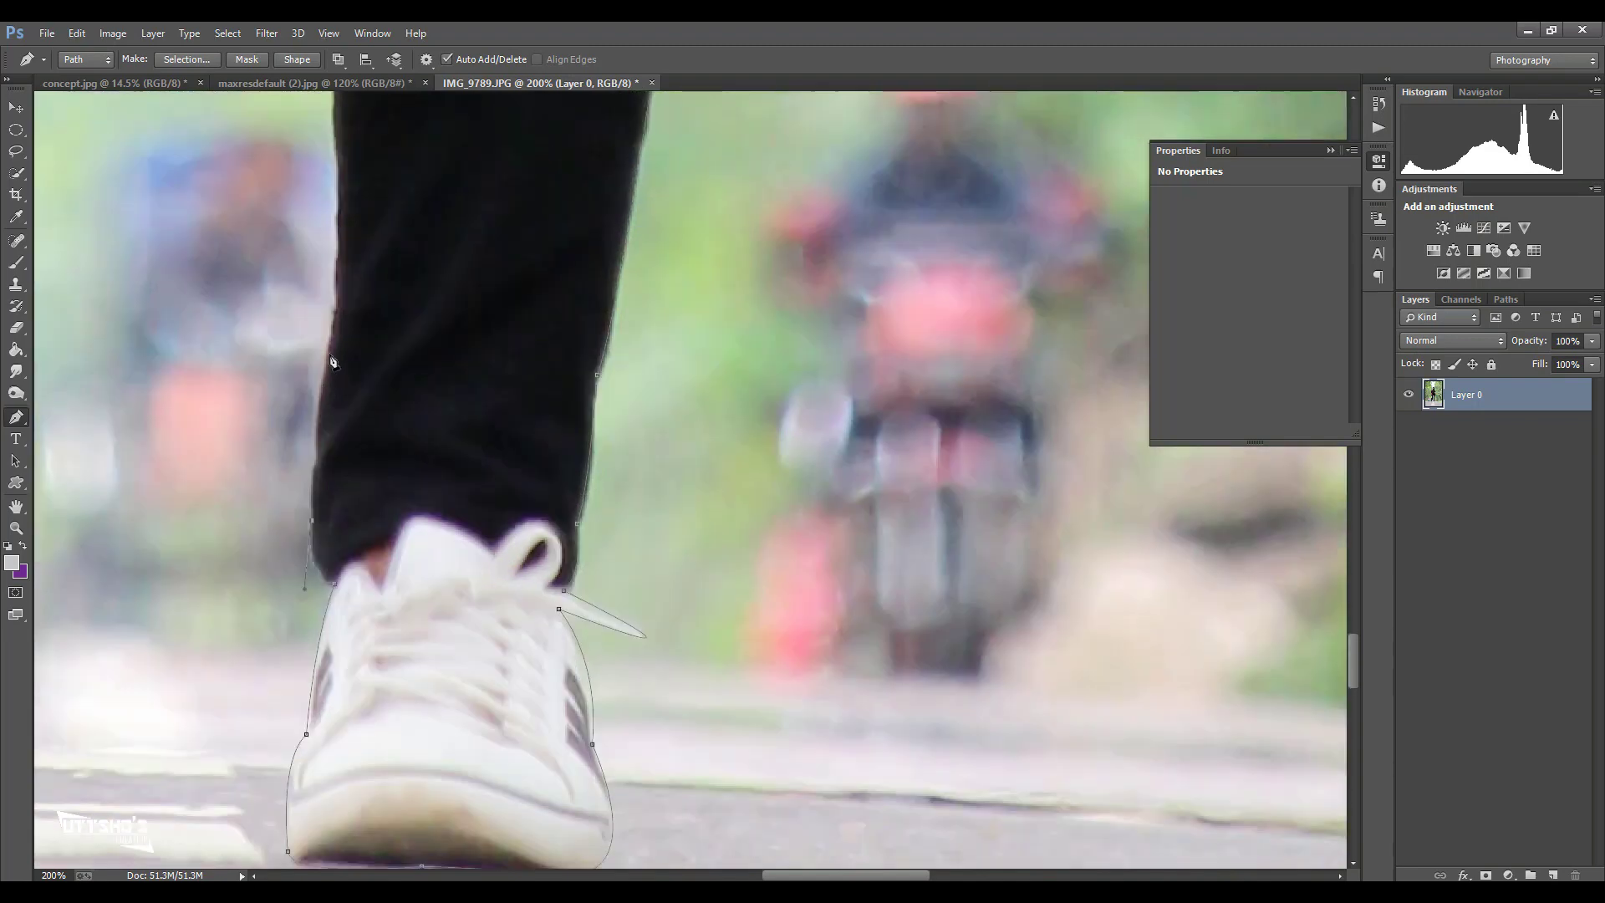
# - Trace back up the inner trouser leg edge with curved points
pyautogui.click(329, 356)
pyautogui.scroll(1, 330, 356)
pyautogui.scroll(1, 329, 368)
pyautogui.moveTo(333, 257); pyautogui.dragTo(319, 198)
pyautogui.scroll(2, 333, 426)
pyautogui.scroll(1, 332, 426)
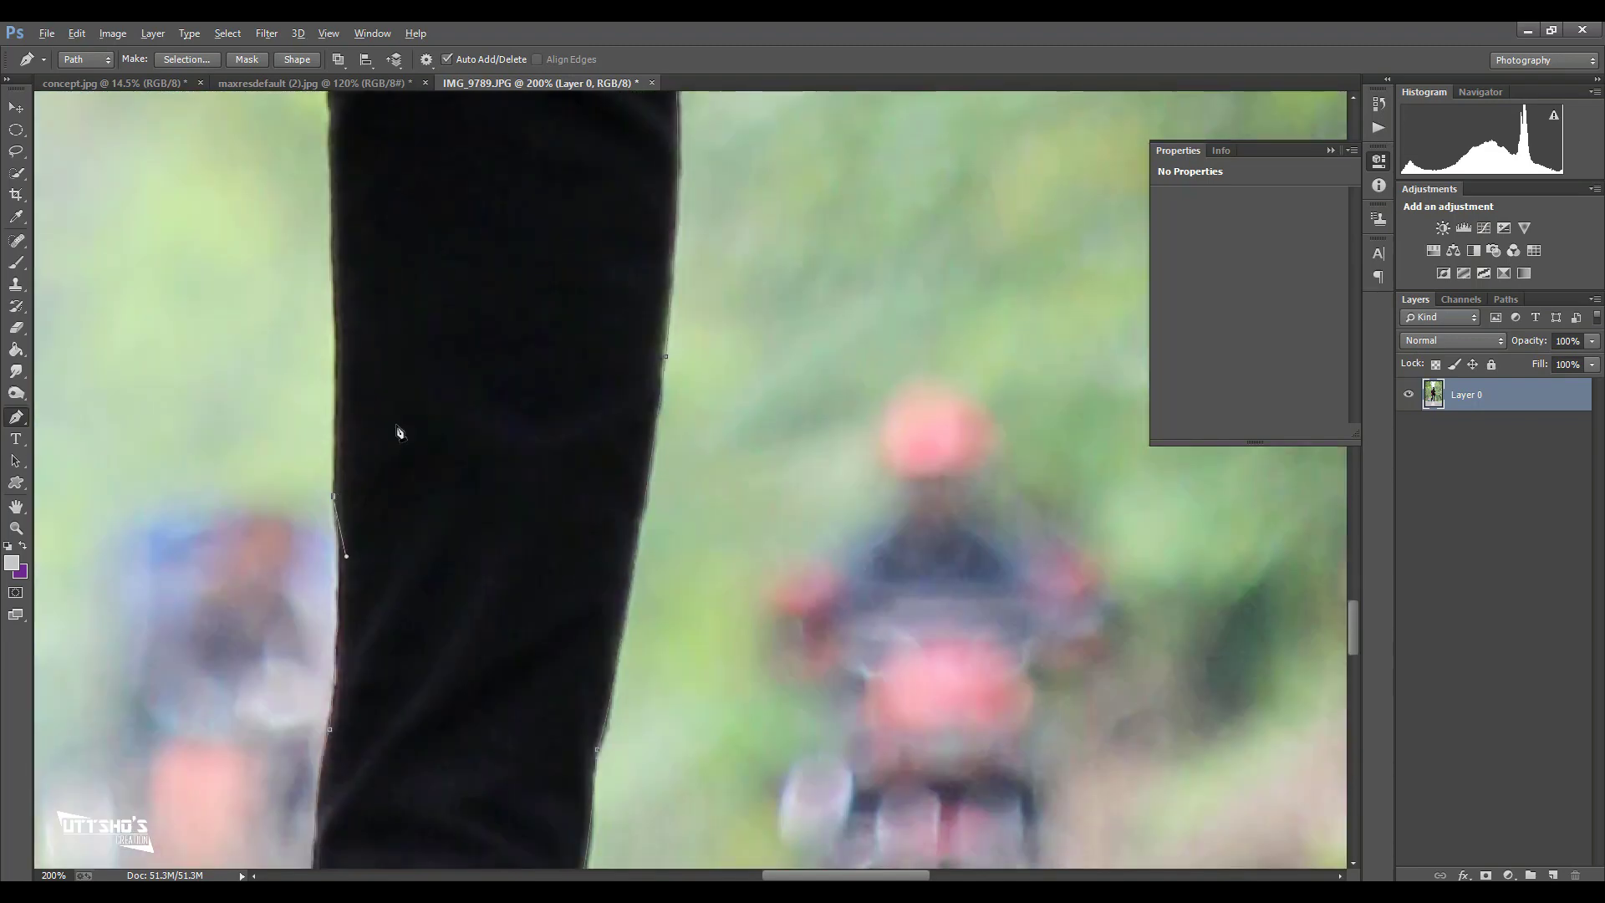
pyautogui.scroll(2, 331, 427)
pyautogui.scroll(2, 334, 351)
pyautogui.scroll(1, 368, 385)
# - Add curved points at the top of the inner legs, dropping the upper handle
pyautogui.moveTo(290, 486); pyautogui.dragTo(257, 428)
pyautogui.scroll(2, 340, 333)
pyautogui.moveTo(236, 317); pyautogui.dragTo(233, 251)
pyautogui.scroll(2, 209, 318)
pyautogui.moveTo(184, 333); pyautogui.dragTo(178, 400)
pyautogui.keyDown('alt'); pyautogui.click(185, 334); pyautogui.keyUp('alt')
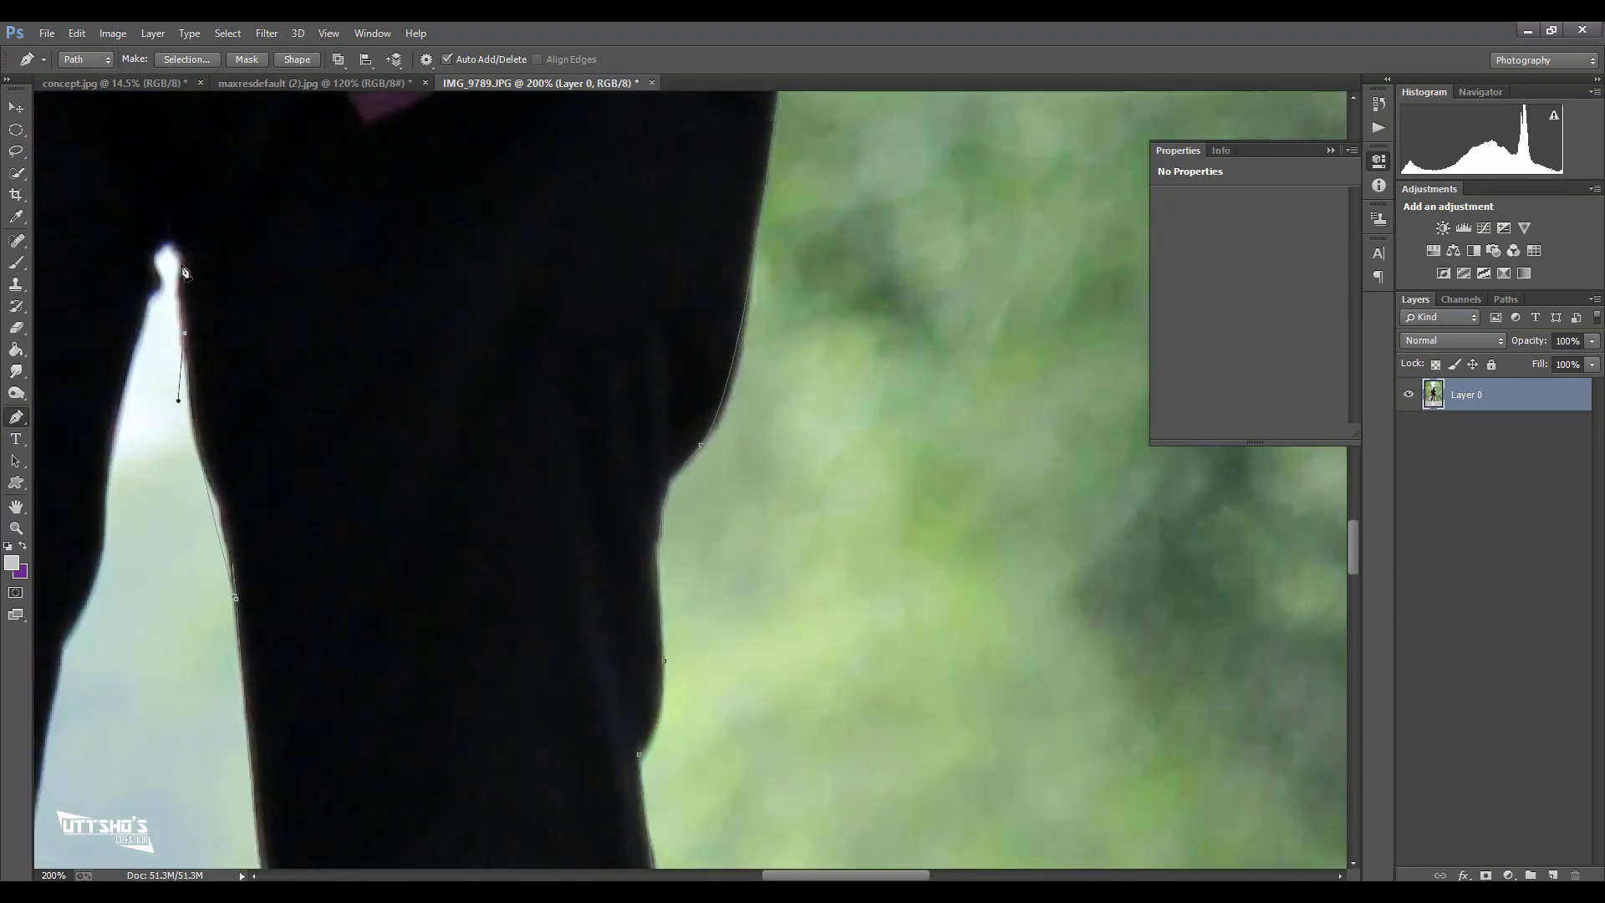
pyautogui.moveTo(151, 294); pyautogui.dragTo(130, 311)
# - Trace down the left leg, undoing misplaced points and resuming from the earlier point
pyautogui.scroll(-2, 117, 326)
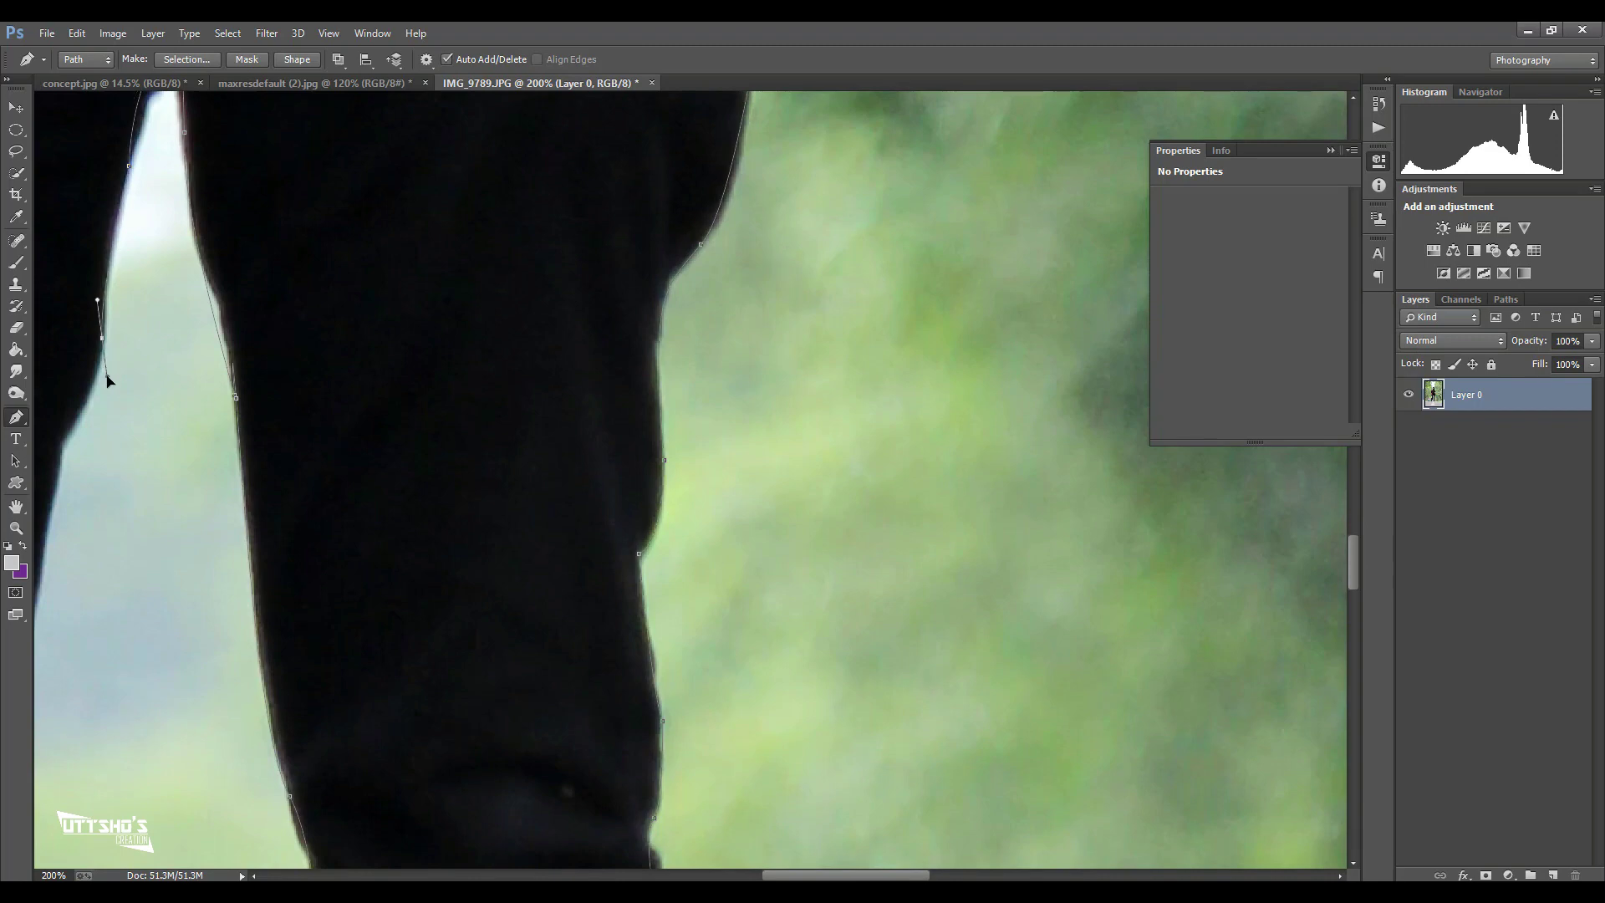
pyautogui.scroll(-3, 107, 380)
pyautogui.moveTo(192, 414); pyautogui.dragTo(138, 623)
pyautogui.moveTo(117, 533); pyautogui.dragTo(125, 602)
pyautogui.scroll(-2, 122, 544)
pyautogui.hscroll(-3, 123, 544)
pyautogui.moveTo(306, 498); pyautogui.dragTo(284, 521)
pyautogui.hotkey('ctrl', 'alt', 'z')
pyautogui.hotkey('ctrl', 'alt', 'z')
pyautogui.click(371, 277)
pyautogui.moveTo(329, 432)
pyautogui.mouseDown()
pyautogui.moveTo(343, 484)
pyautogui.moveTo(296, 515)
pyautogui.mouseUp()
# - Trace the left leg and cuff around the left shoe's toe, then fit the photo on screen
pyautogui.scroll(-3, 368, 377)
pyautogui.hscroll(-1, 367, 376)
pyautogui.moveTo(332, 674); pyautogui.dragTo(312, 751)
pyautogui.scroll(-5, 360, 585)
pyautogui.moveTo(288, 648); pyautogui.dragTo(287, 745)
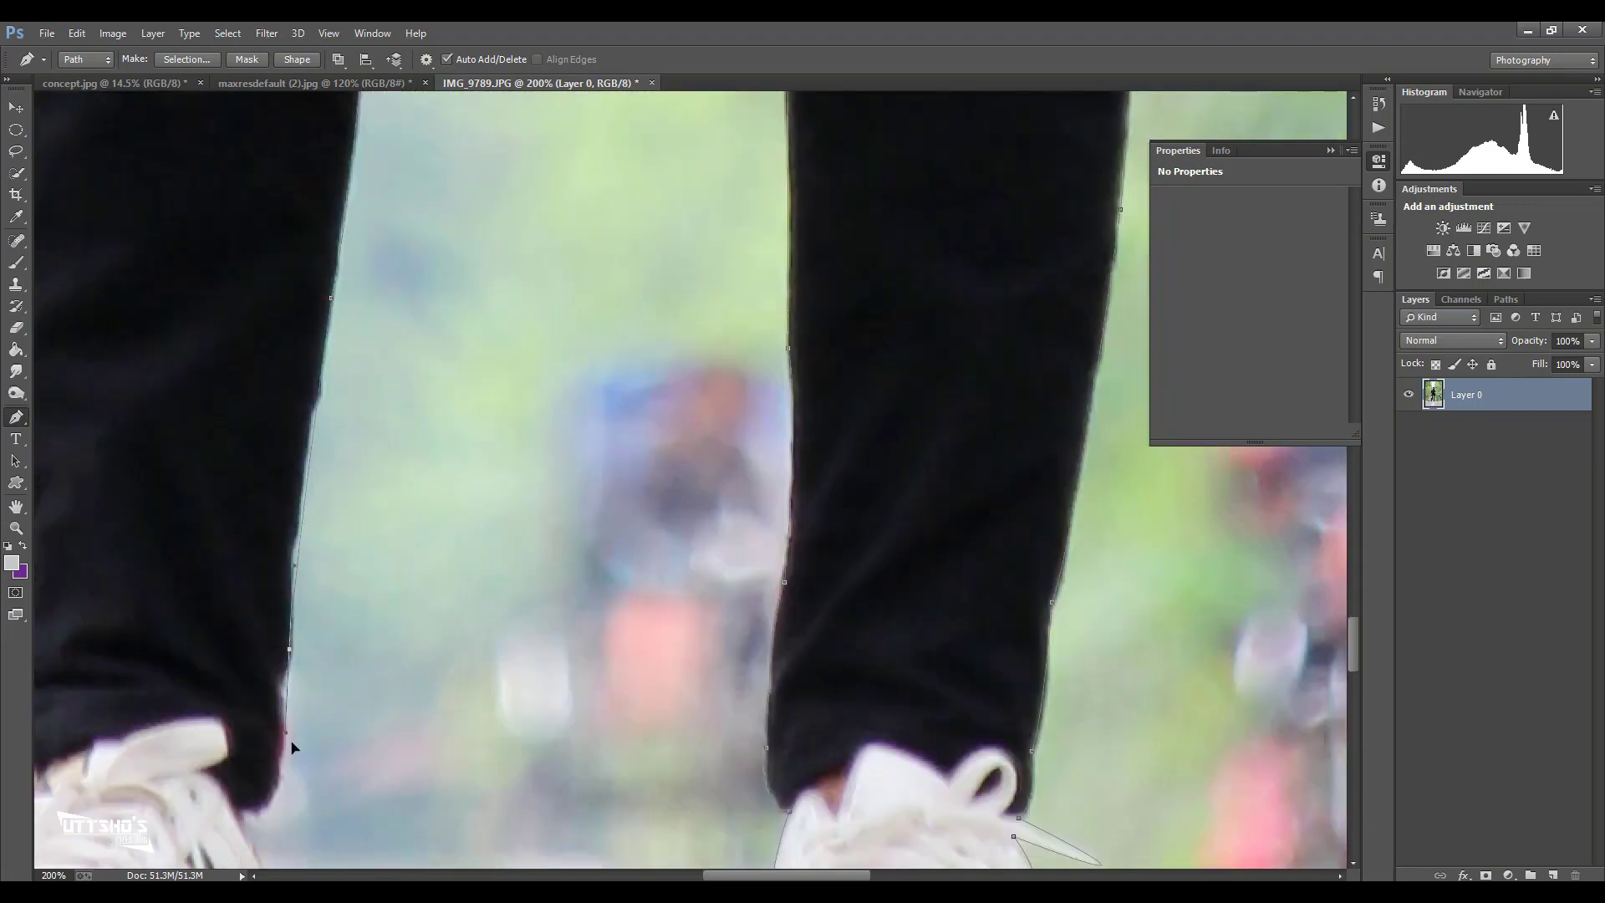
pyautogui.scroll(-3, 286, 585)
pyautogui.moveTo(279, 499); pyautogui.dragTo(284, 513)
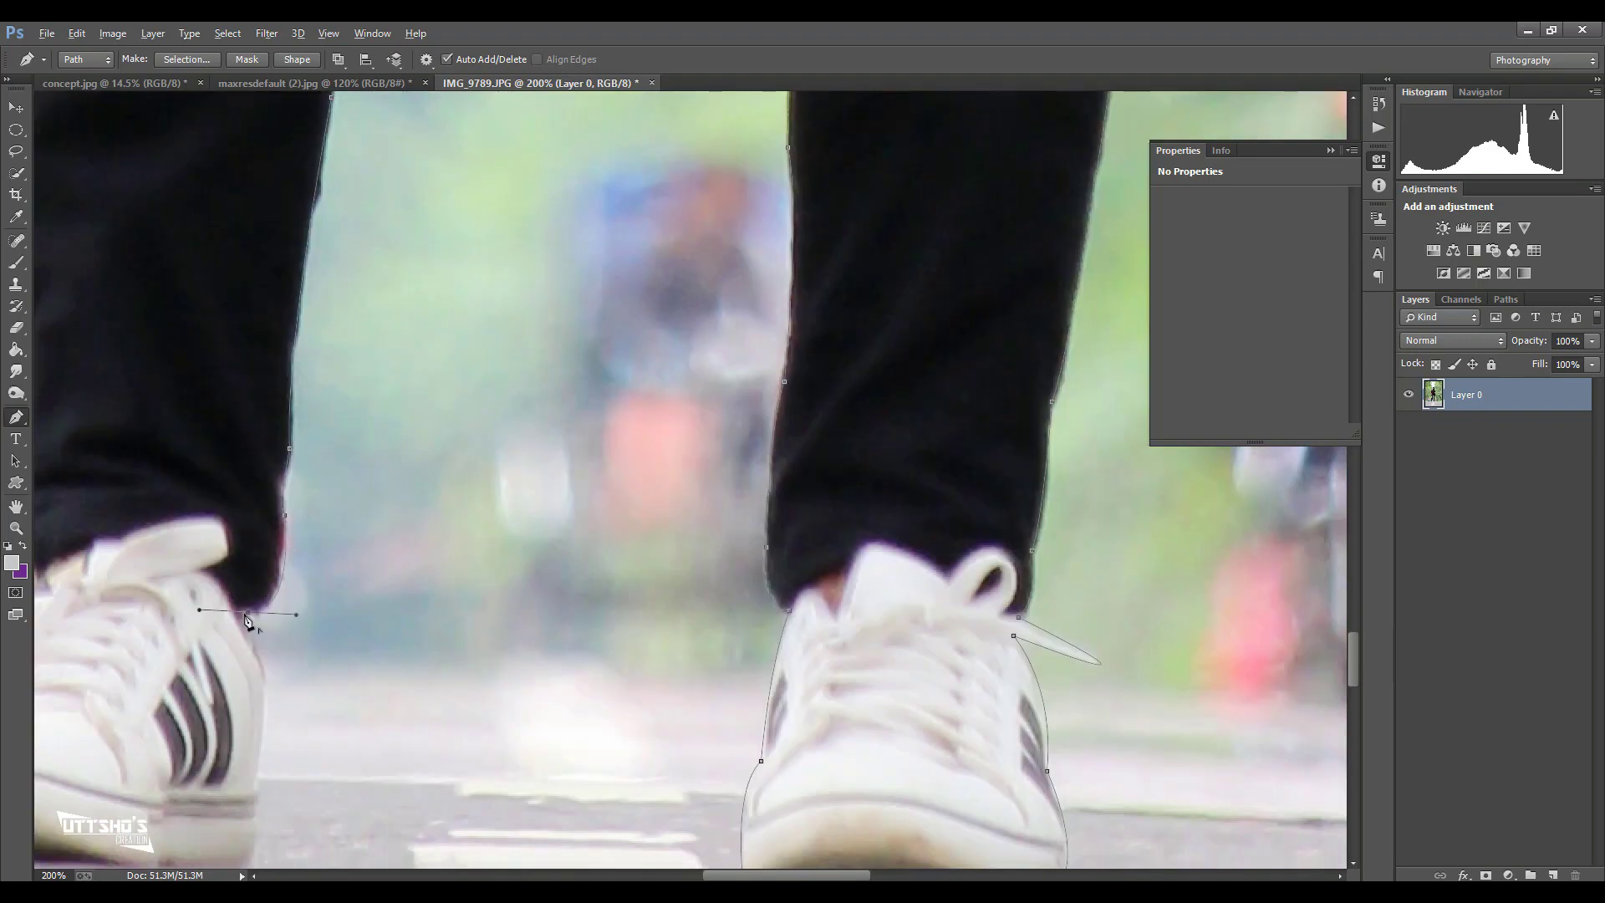
pyautogui.scroll(-2, 247, 618)
pyautogui.moveTo(268, 573); pyautogui.dragTo(262, 616)
pyautogui.hscroll(-4, 167, 736)
pyautogui.moveTo(237, 734); pyautogui.dragTo(138, 735)
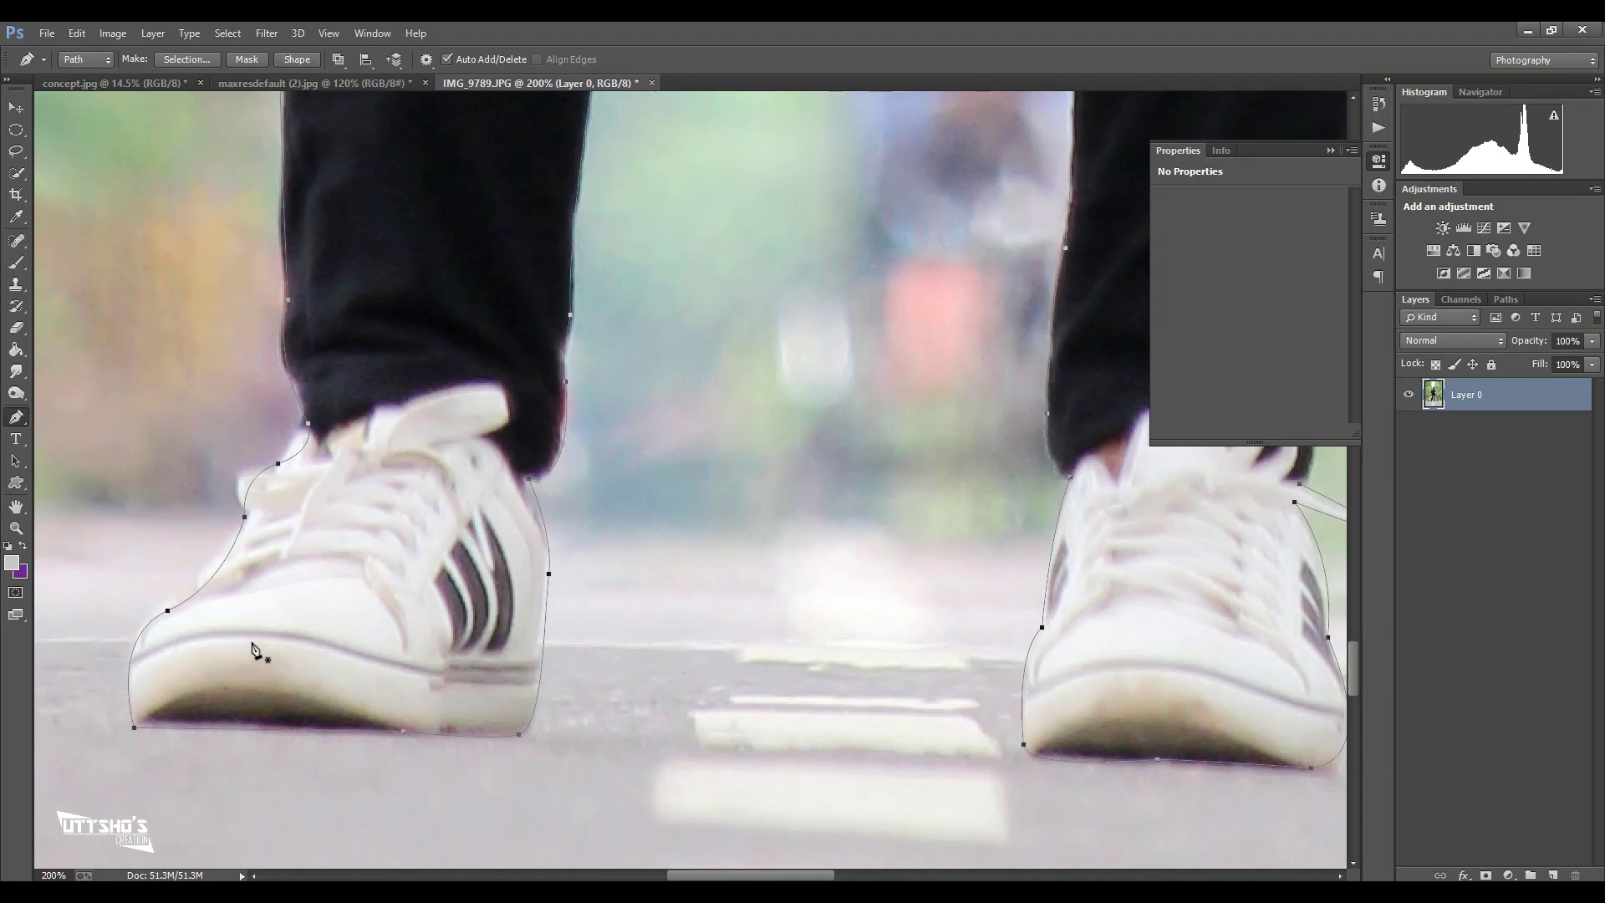
pyautogui.hotkey('ctrl', '0')
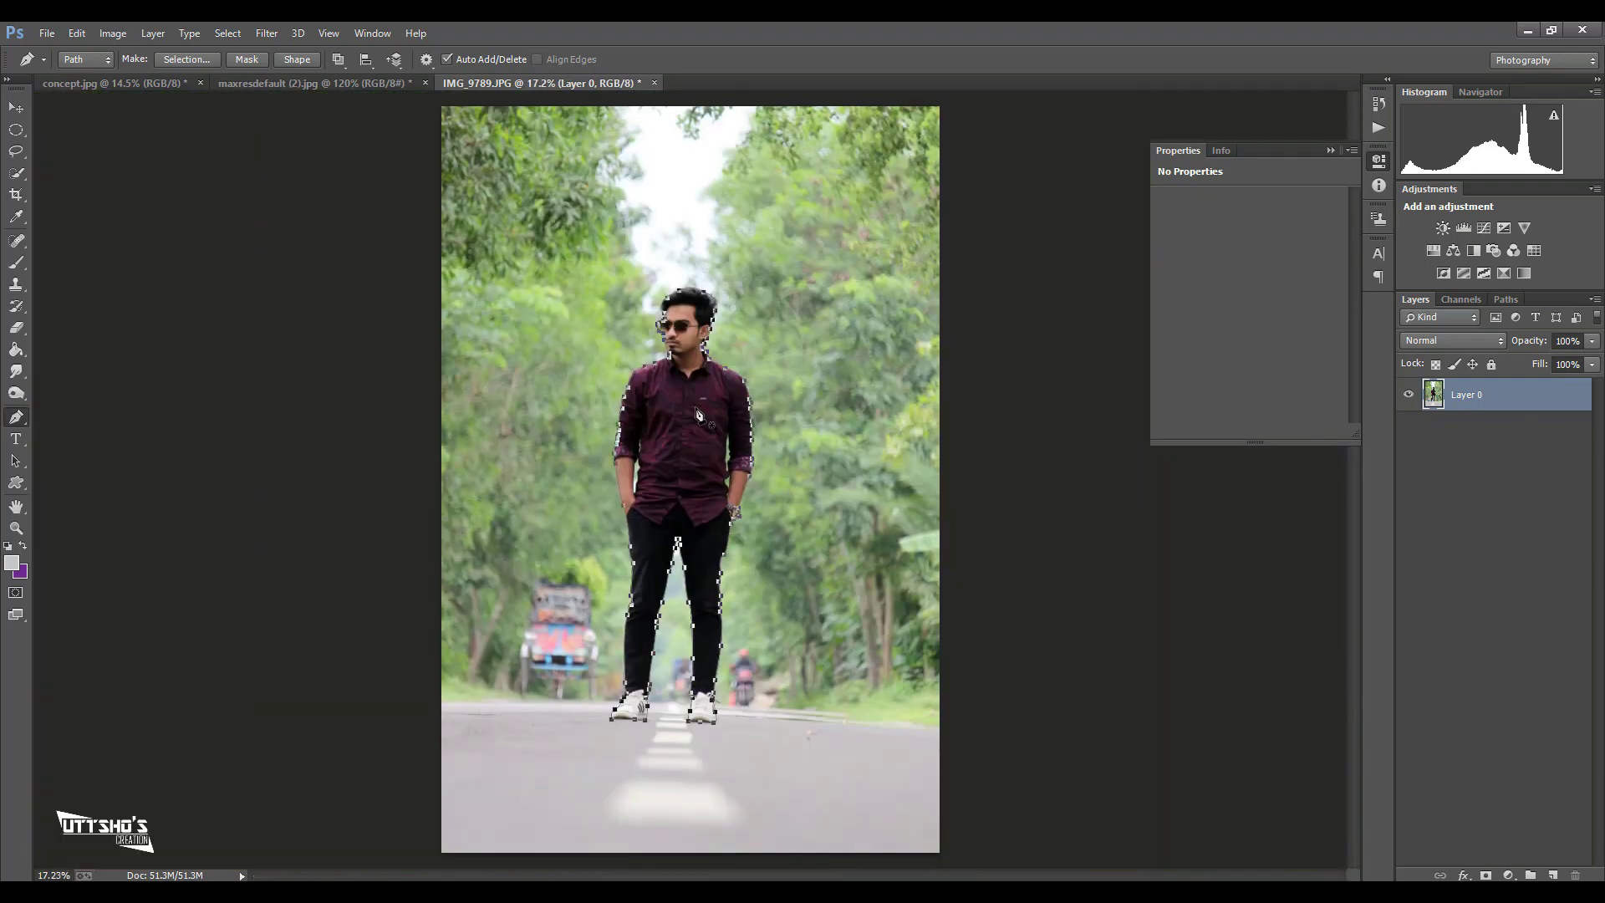
# - Turn the man's closed path into a selection via Make Selection and zoom in on the shirt
pyautogui.rightClick(697, 413)
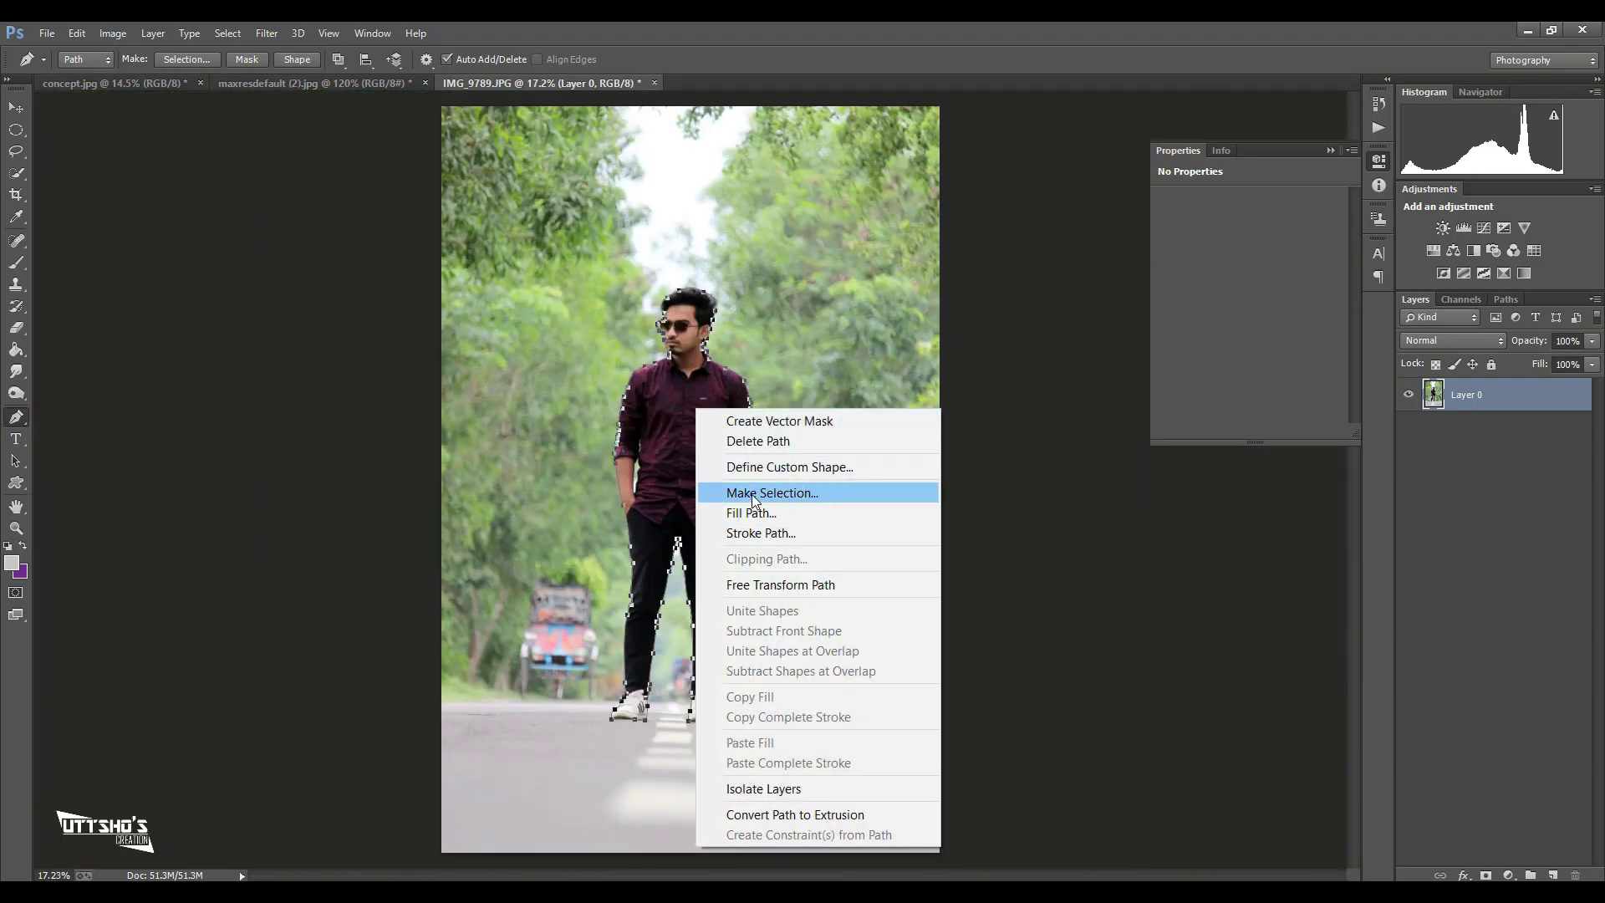
pyautogui.click(755, 496)
pyautogui.click(882, 286)
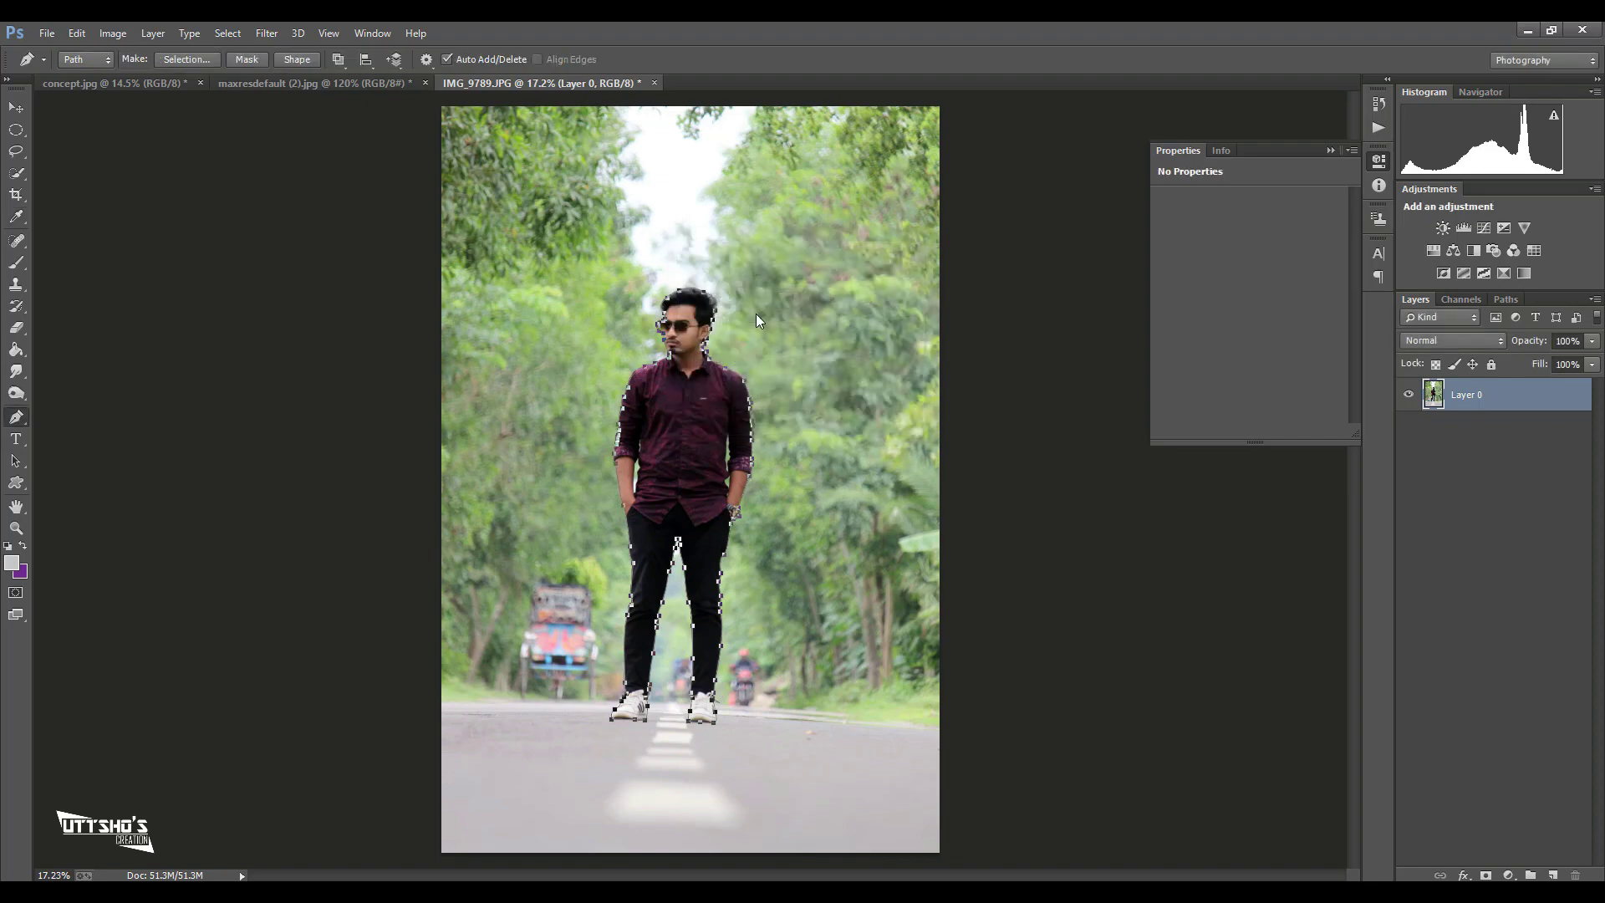
pyautogui.hotkey('ctrl', '+')
pyautogui.hotkey('ctrl', '+')
pyautogui.hotkey('ctrl', '+')
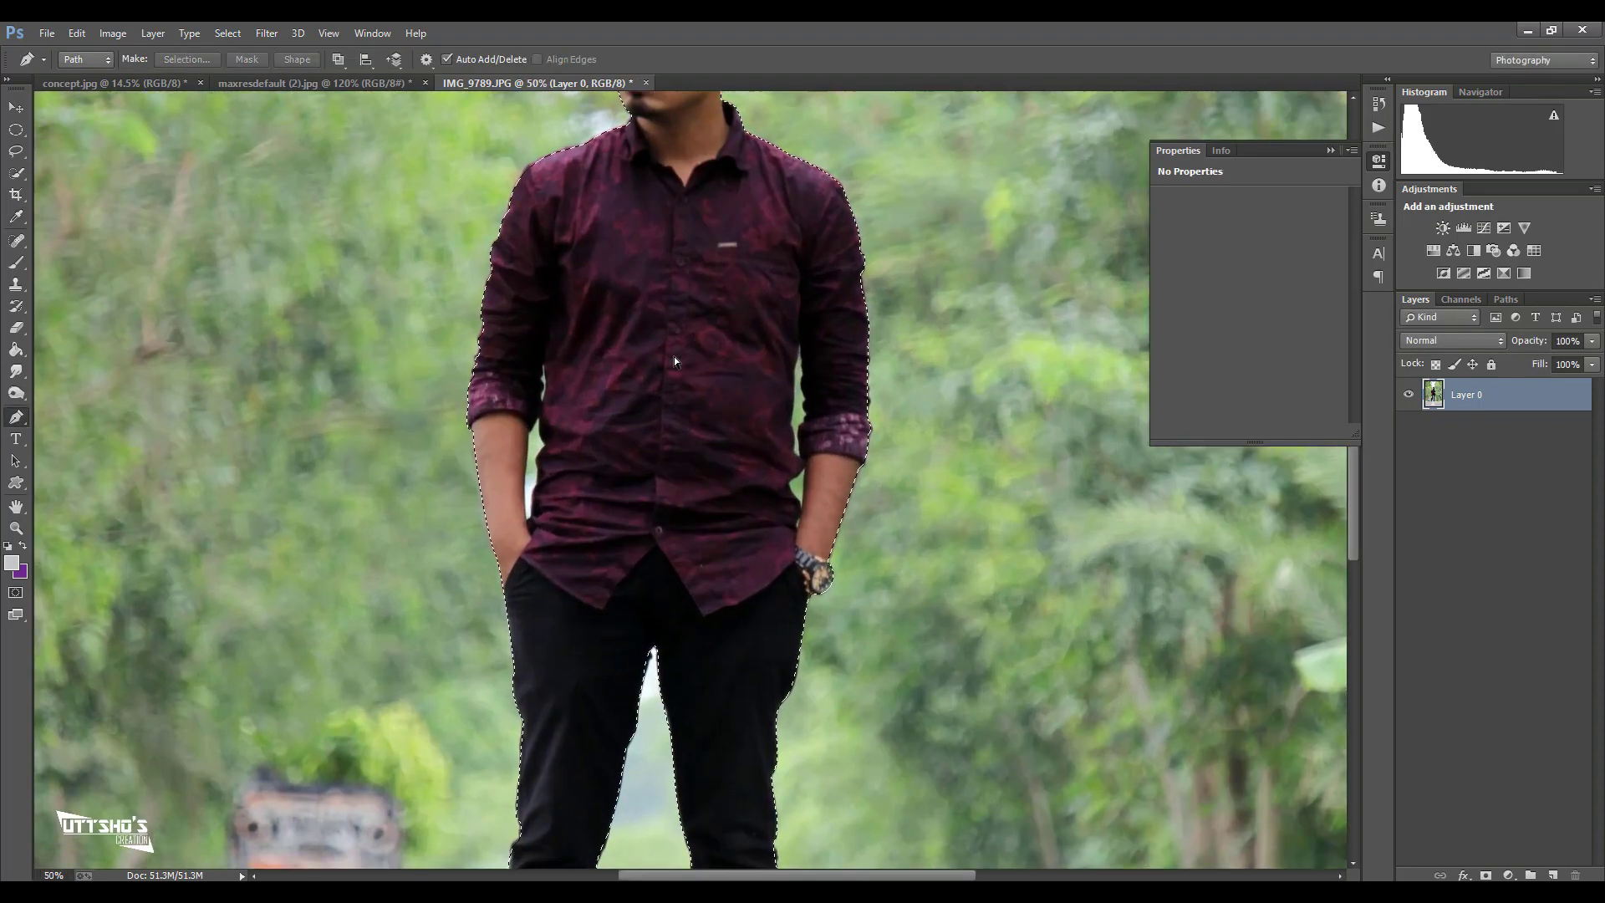
pyautogui.hotkey('ctrl', '+')
pyautogui.hotkey('ctrl', '+')
pyautogui.hotkey('ctrl', '+')
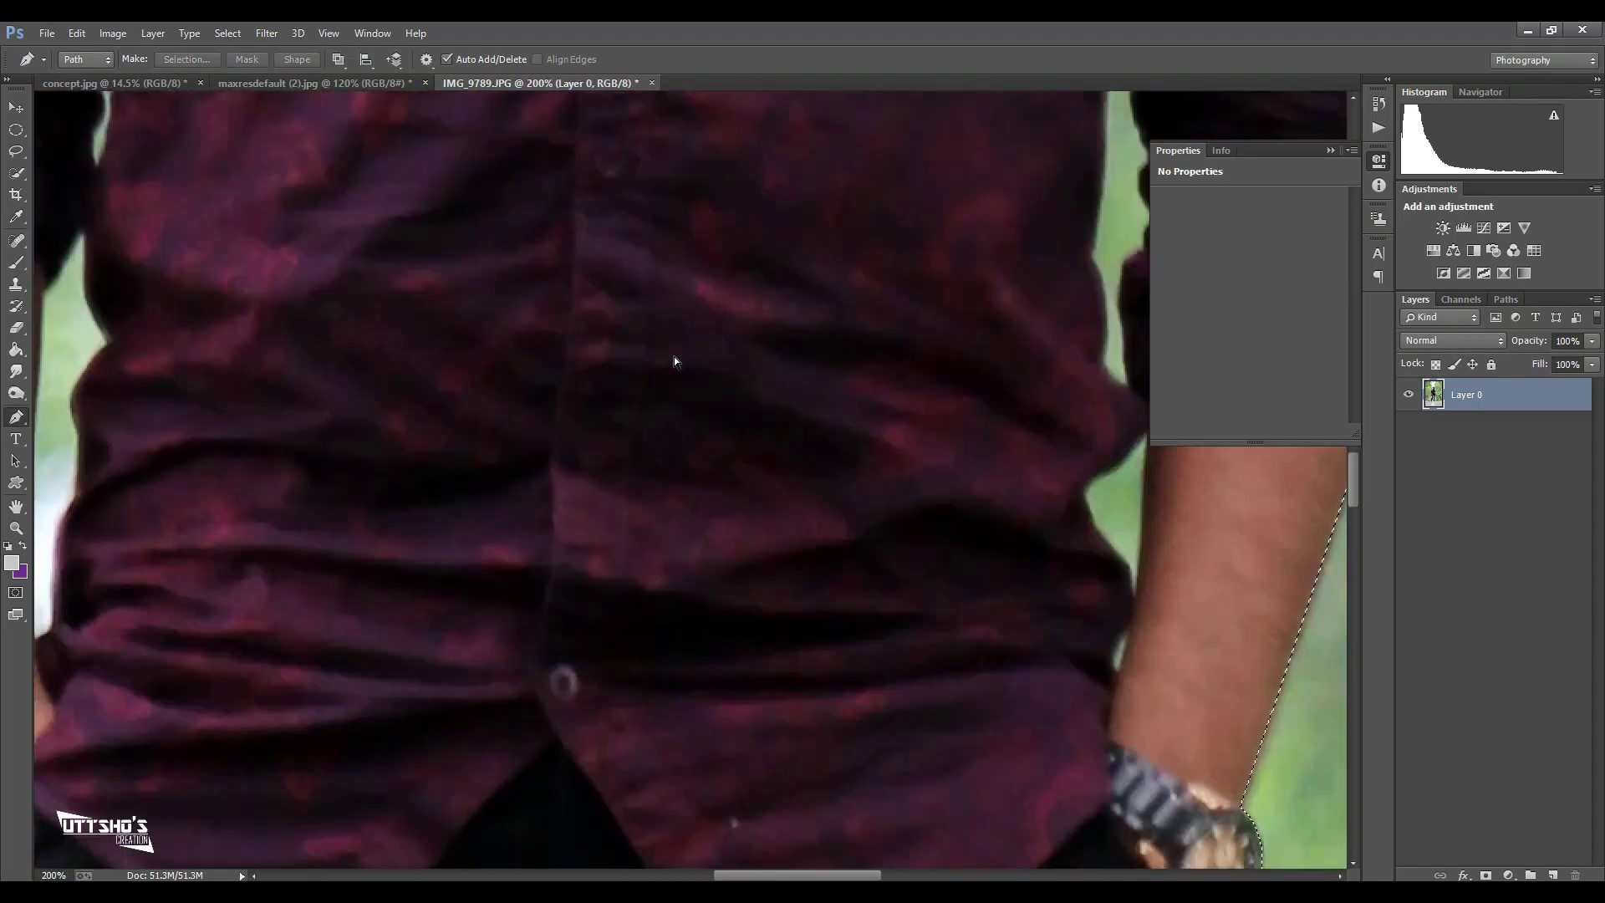
# - Outline the green gap between the right arm and shirt and turn it into a selection
pyautogui.hscroll(2, 682, 355)
pyautogui.scroll(3, 793, 313)
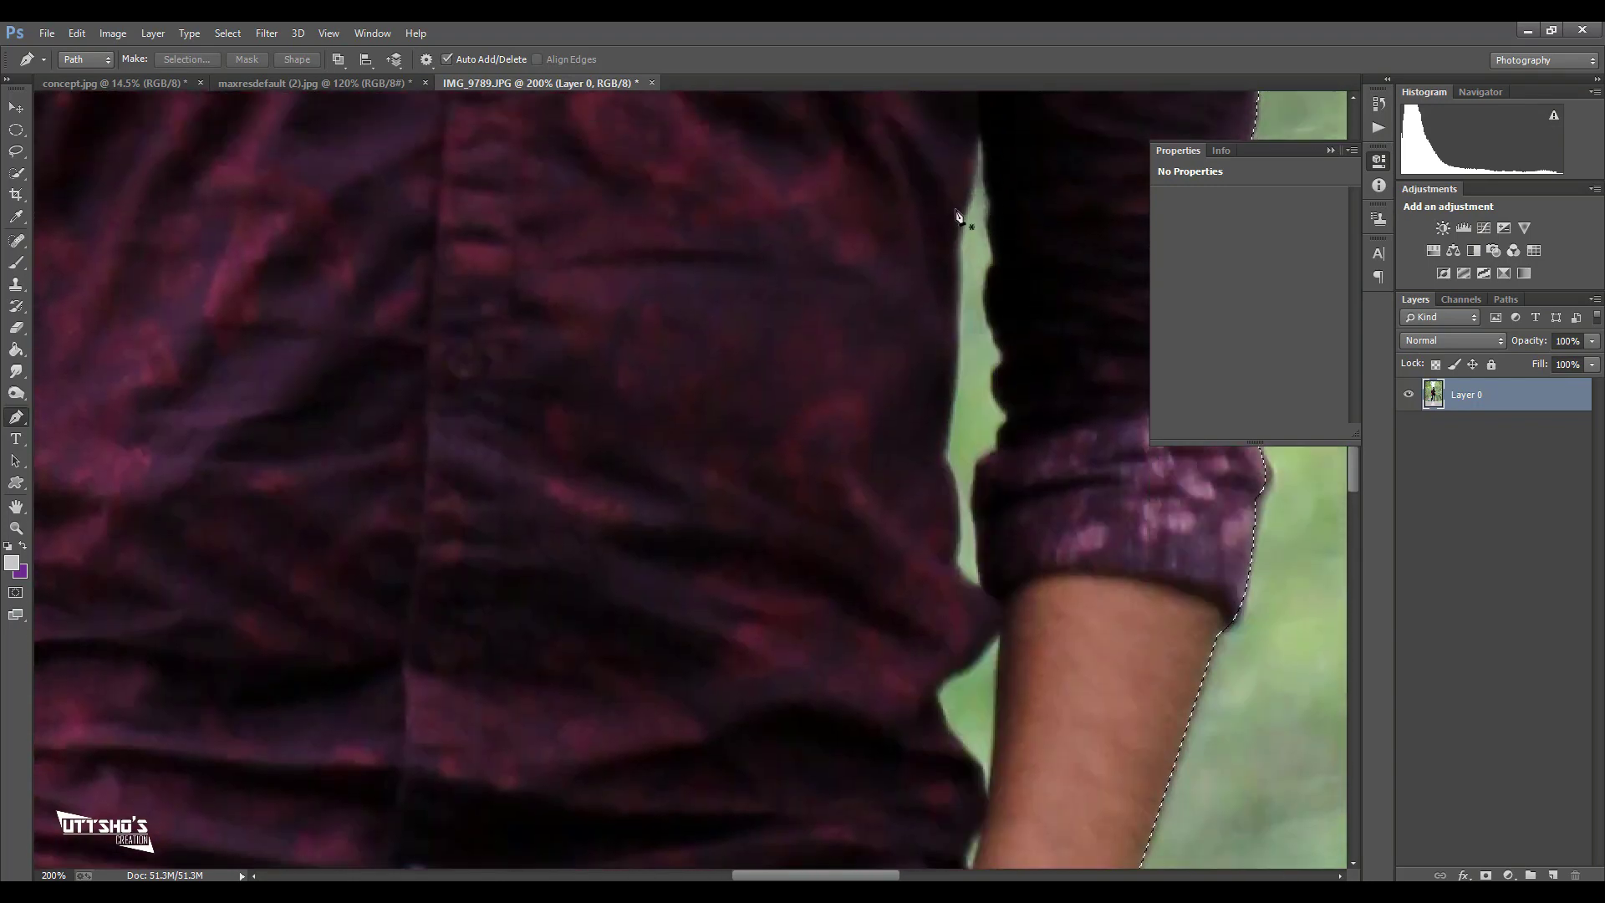
pyautogui.click(978, 137)
pyautogui.moveTo(957, 378); pyautogui.dragTo(972, 510)
pyautogui.click(945, 455)
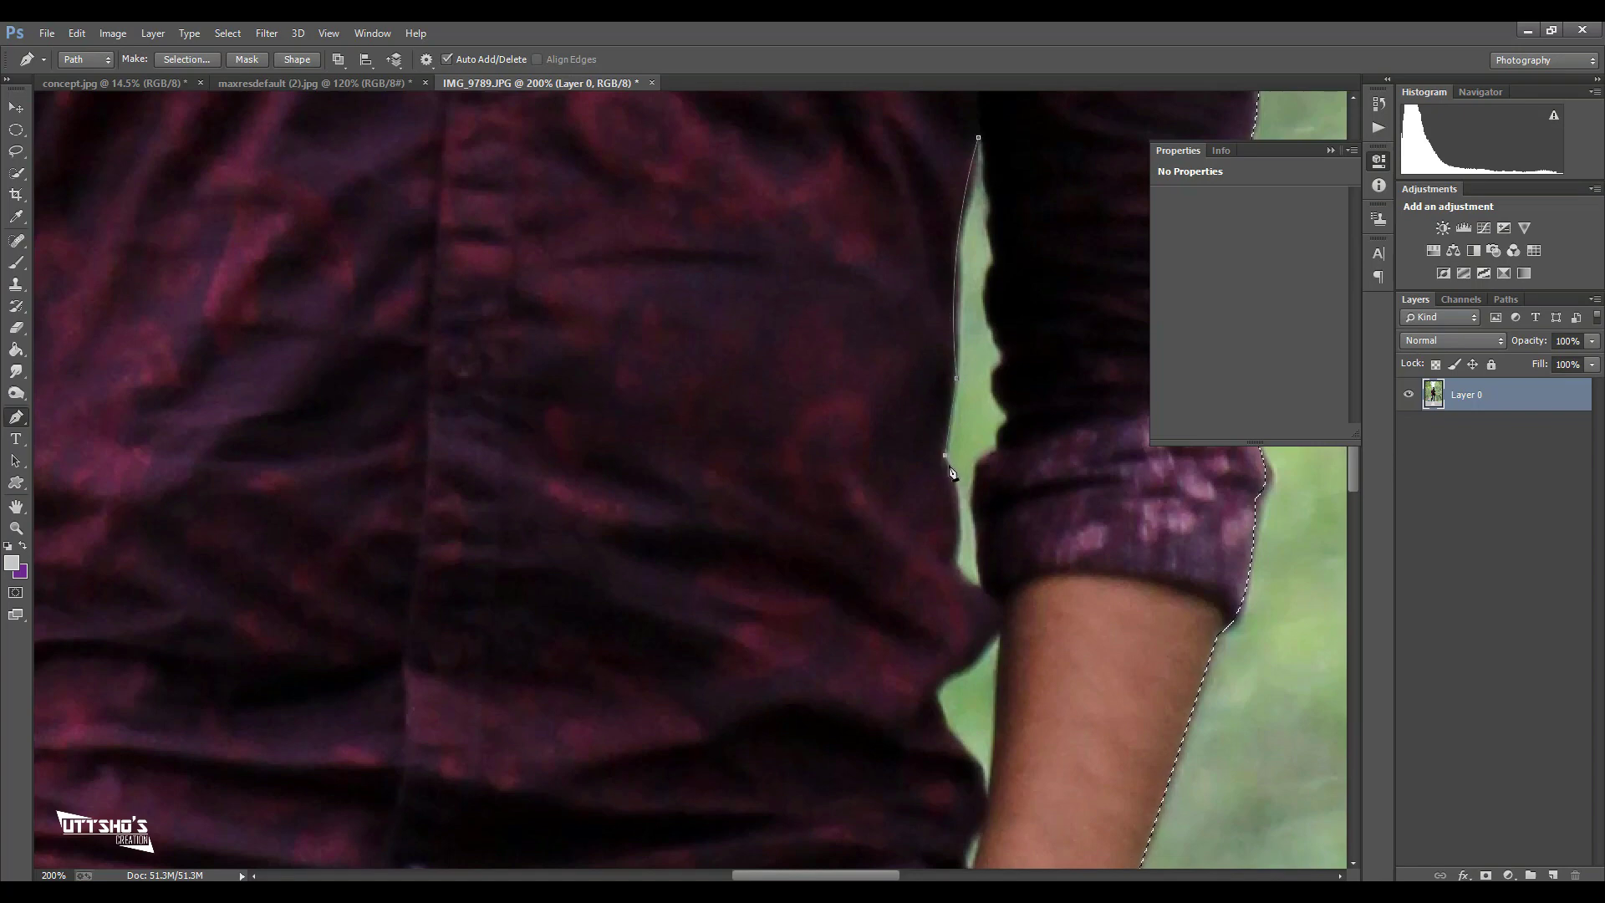
pyautogui.moveTo(955, 559); pyautogui.dragTo(940, 602)
pyautogui.moveTo(999, 454); pyautogui.dragTo(1036, 449)
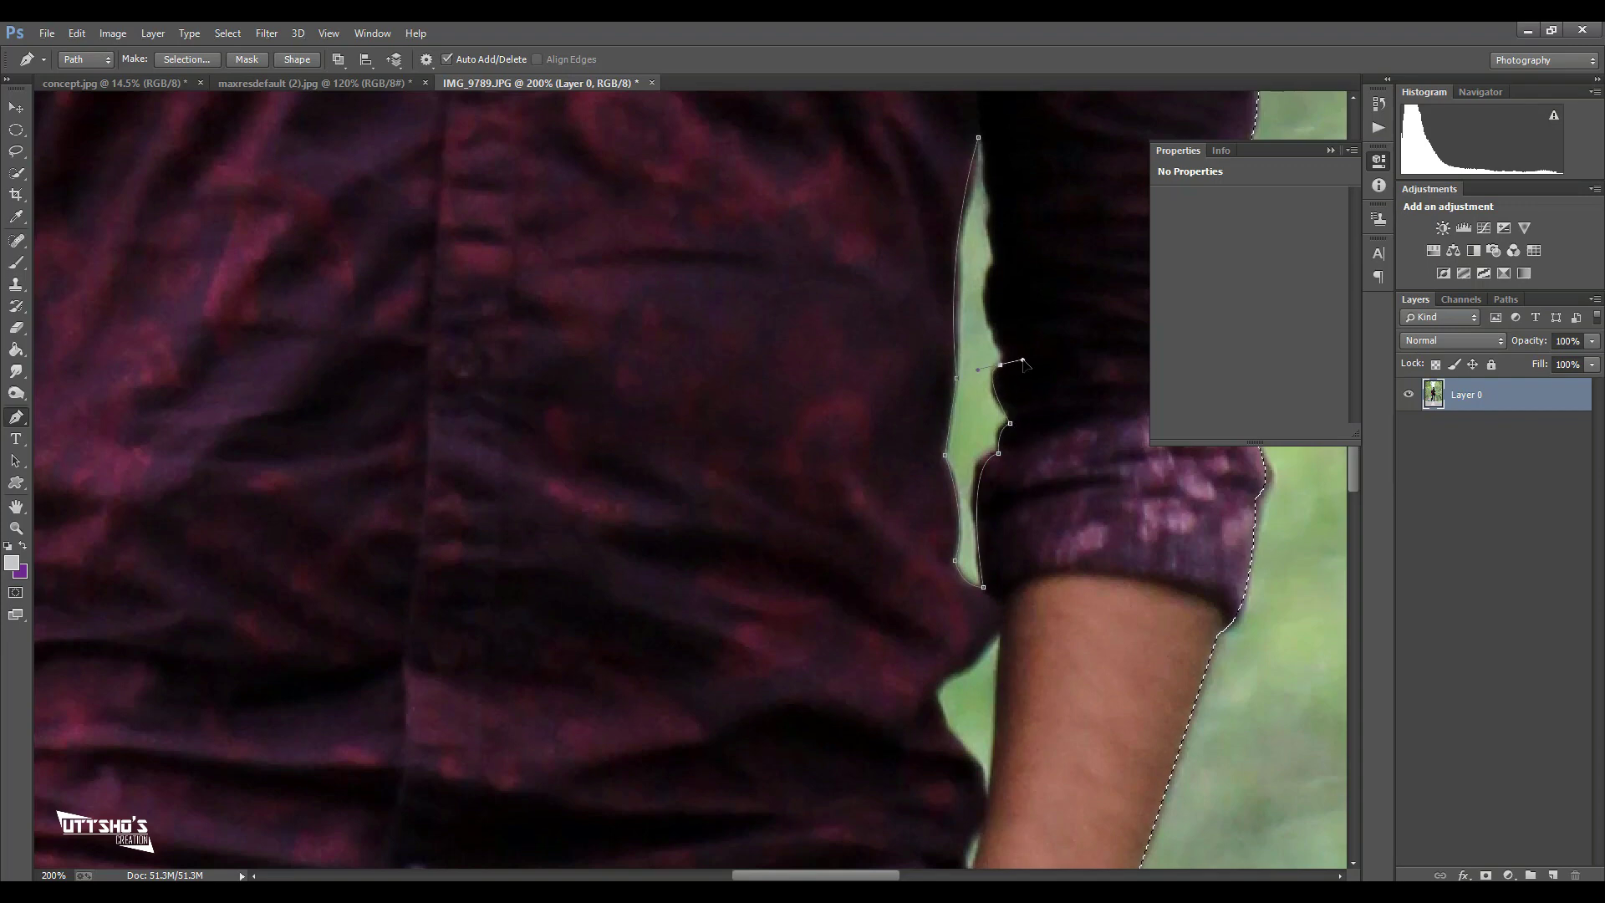
pyautogui.scroll(2, 995, 330)
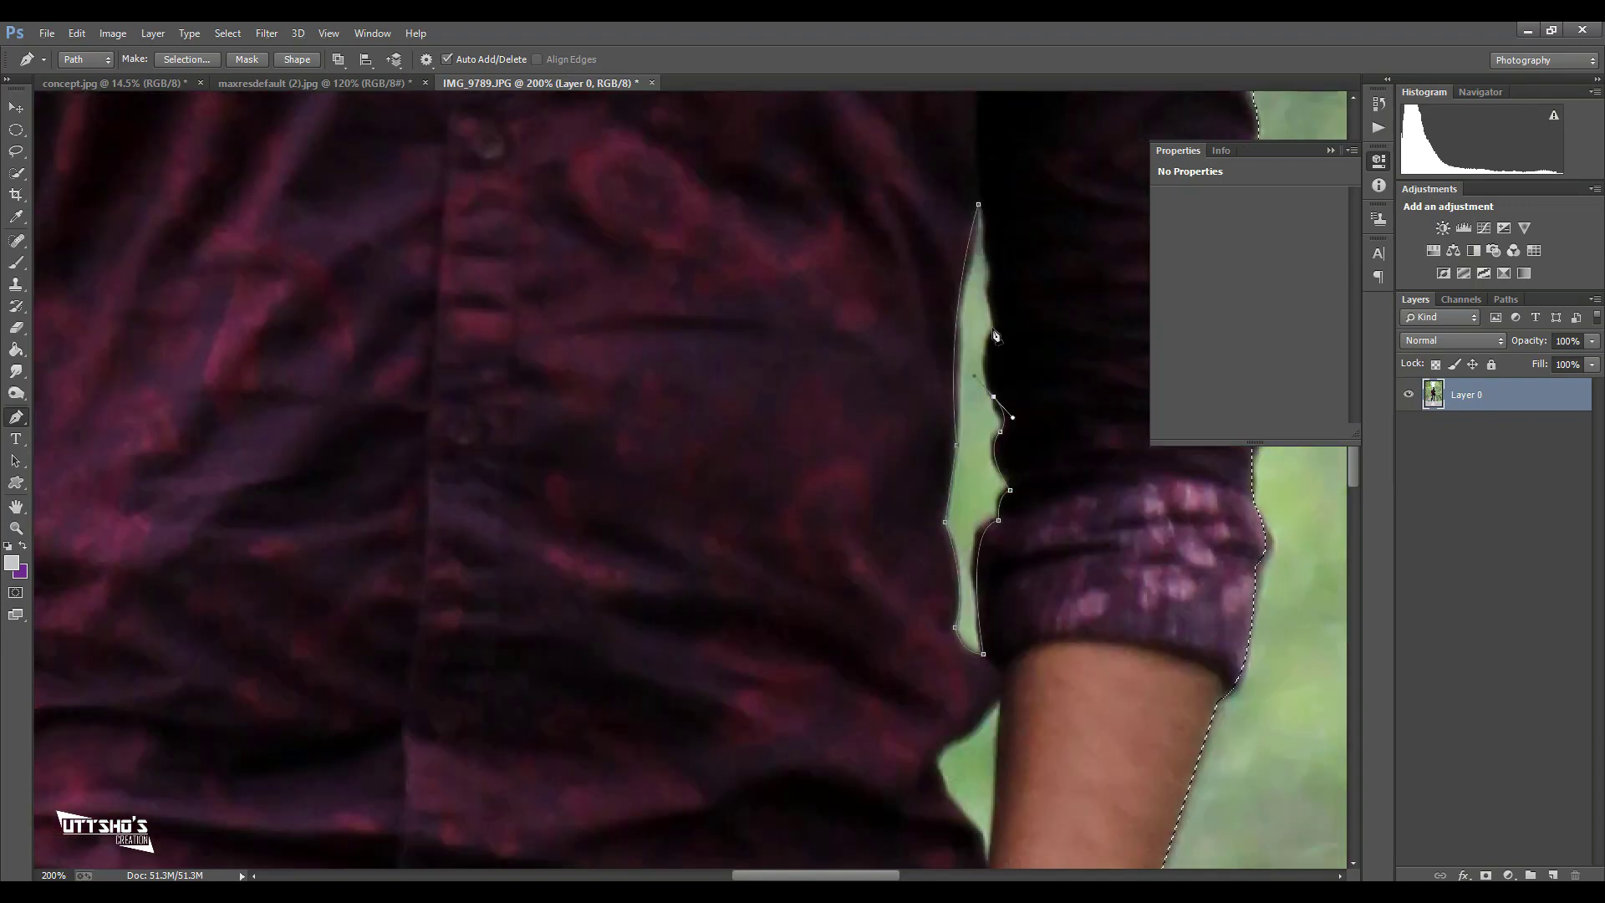
pyautogui.scroll(2, 1001, 329)
pyautogui.click(996, 381)
pyautogui.hotkey('ctrl', '-')
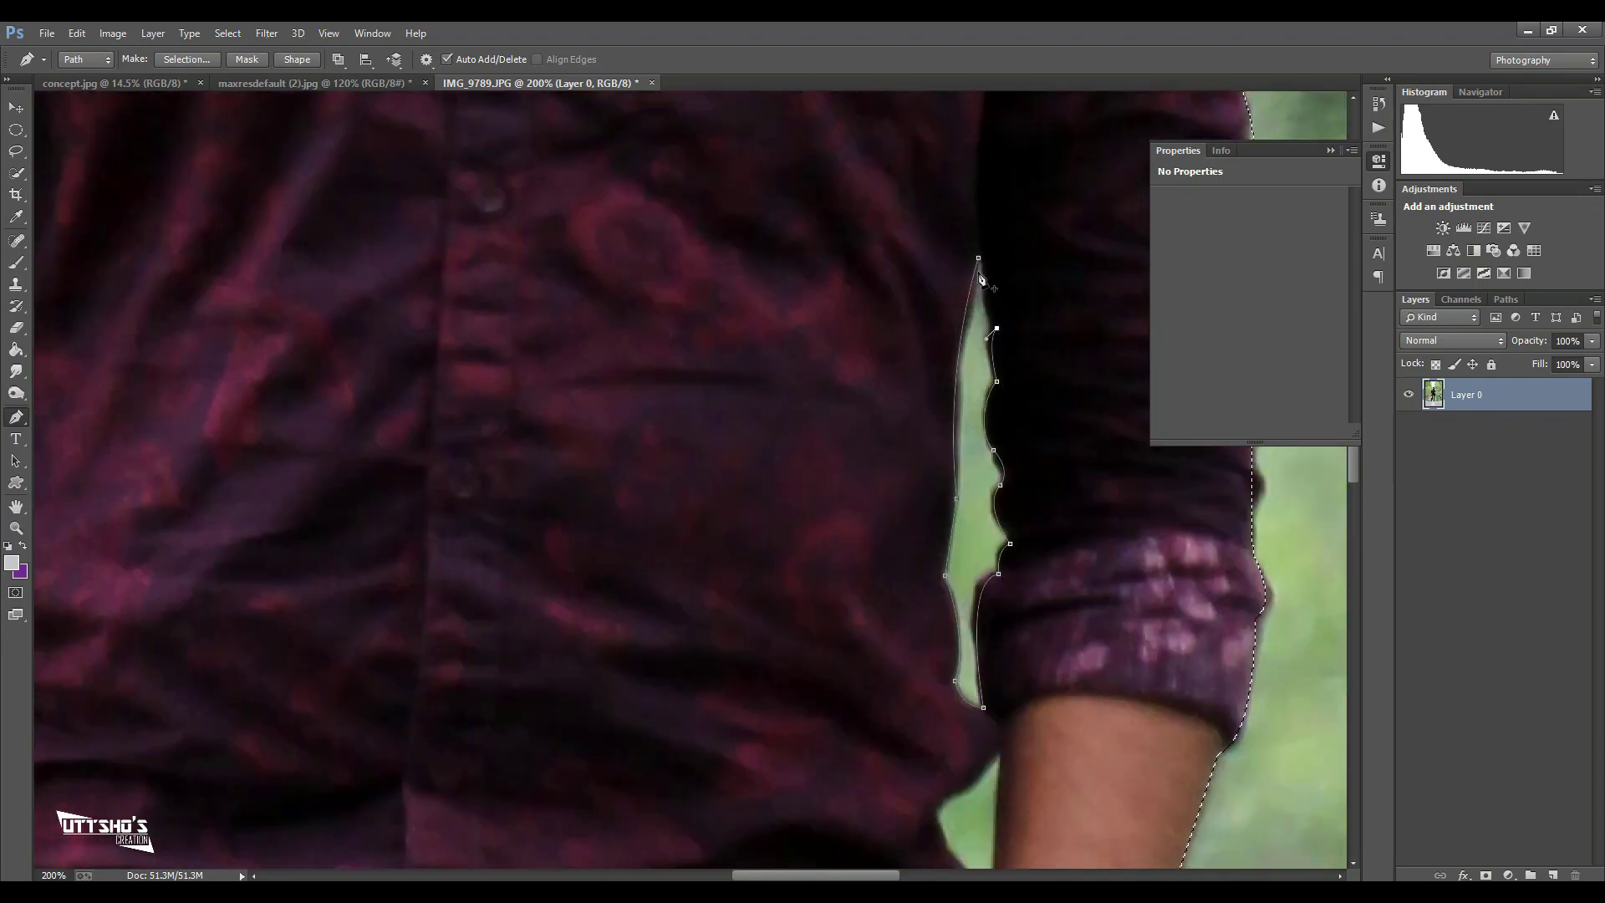
pyautogui.hotkey('ctrl', 'Return')
# - Remove the green gap between the left arm and shirt from the man's selection
pyautogui.hscroll(-3, 306, 343)
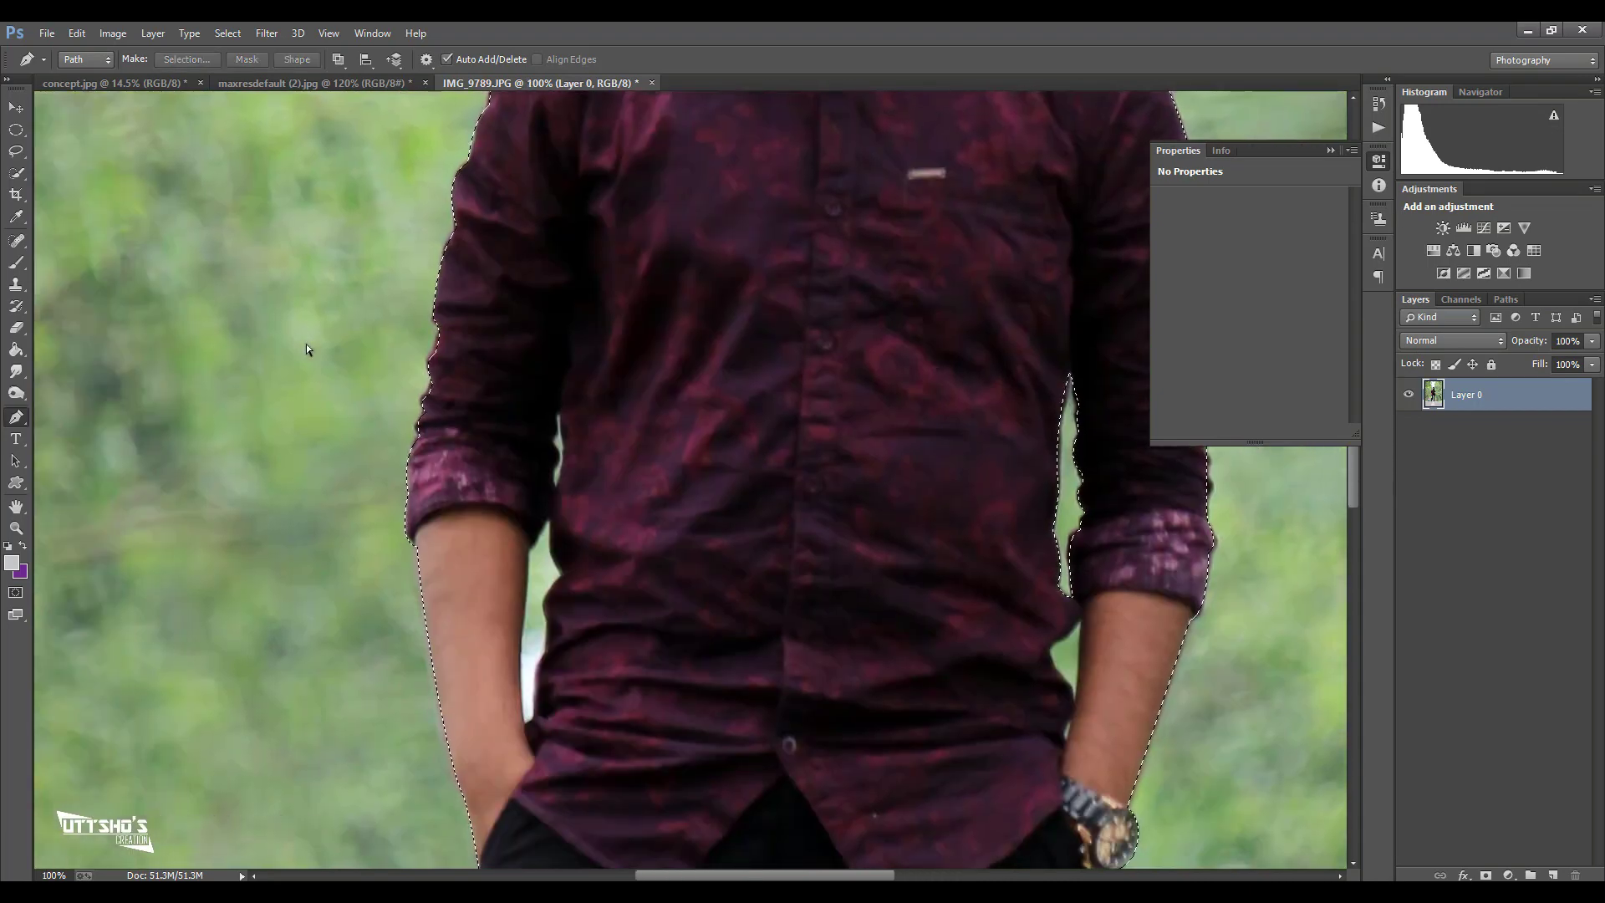
pyautogui.hotkey('ctrl', '+')
pyautogui.press('w')
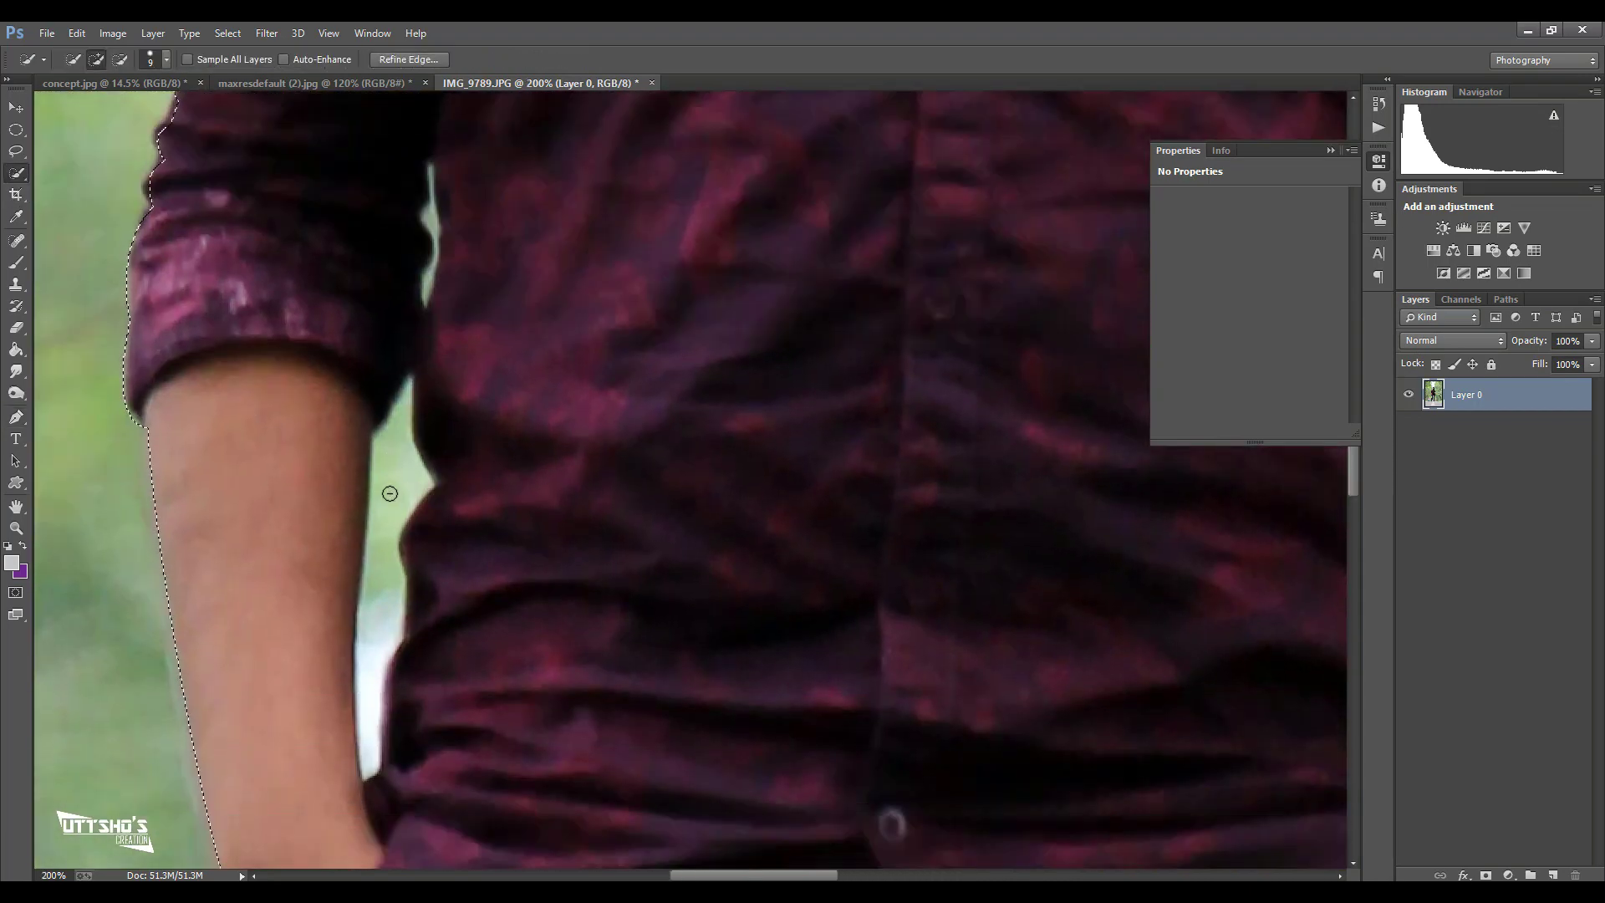
pyautogui.moveTo(382, 456); pyautogui.dragTo(417, 496)
pyautogui.hotkey('ctrl', '-')
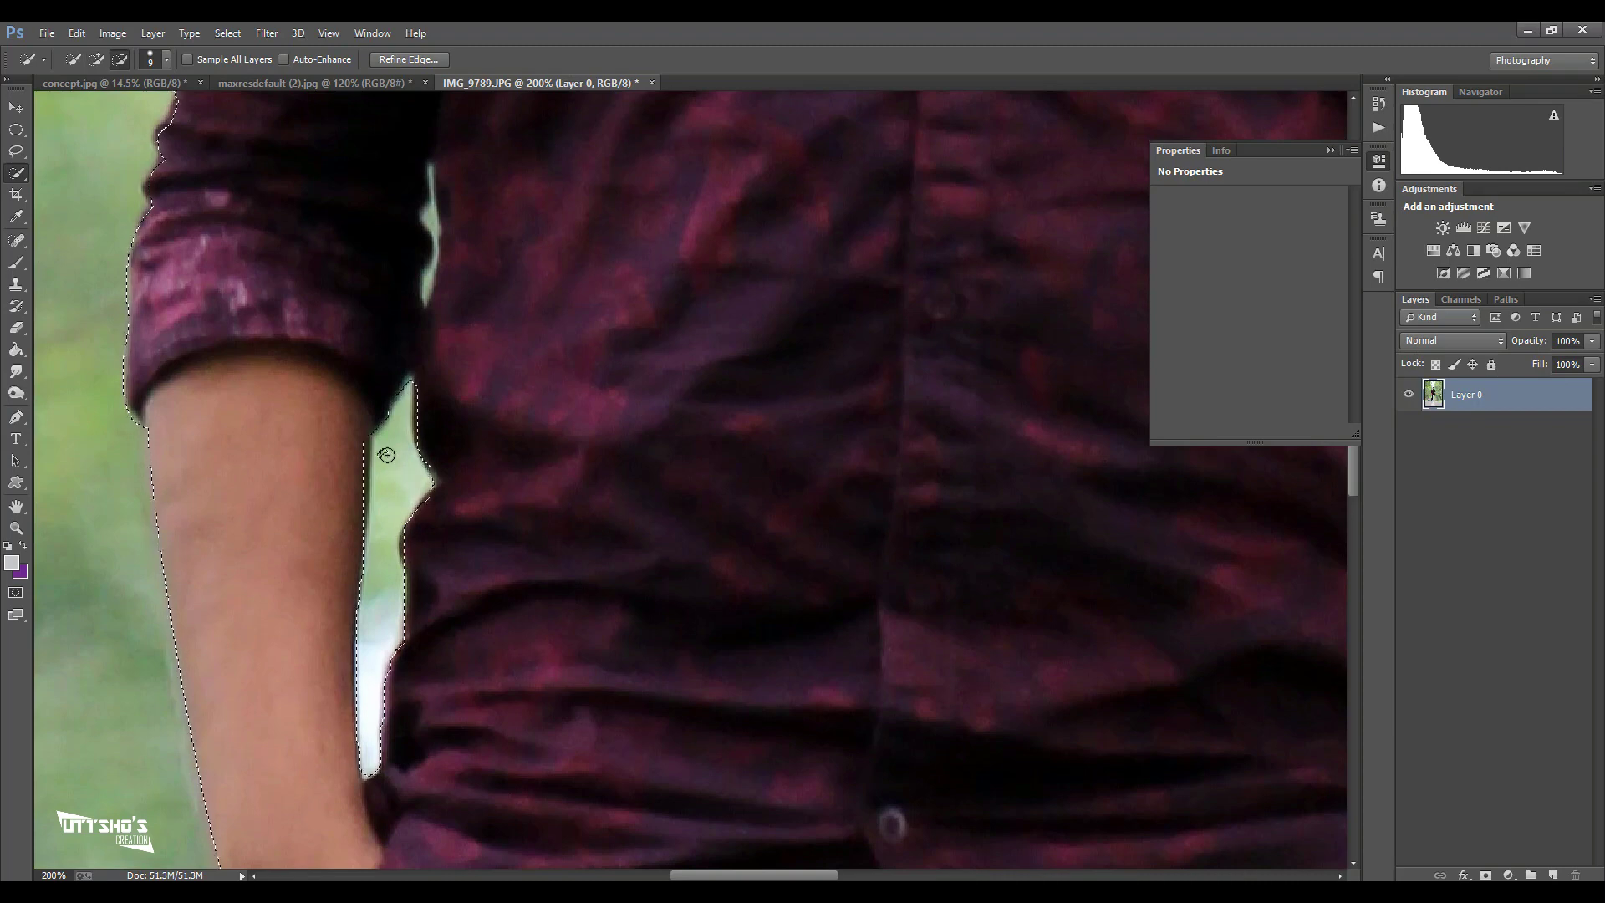
pyautogui.hotkey('ctrl', '+')
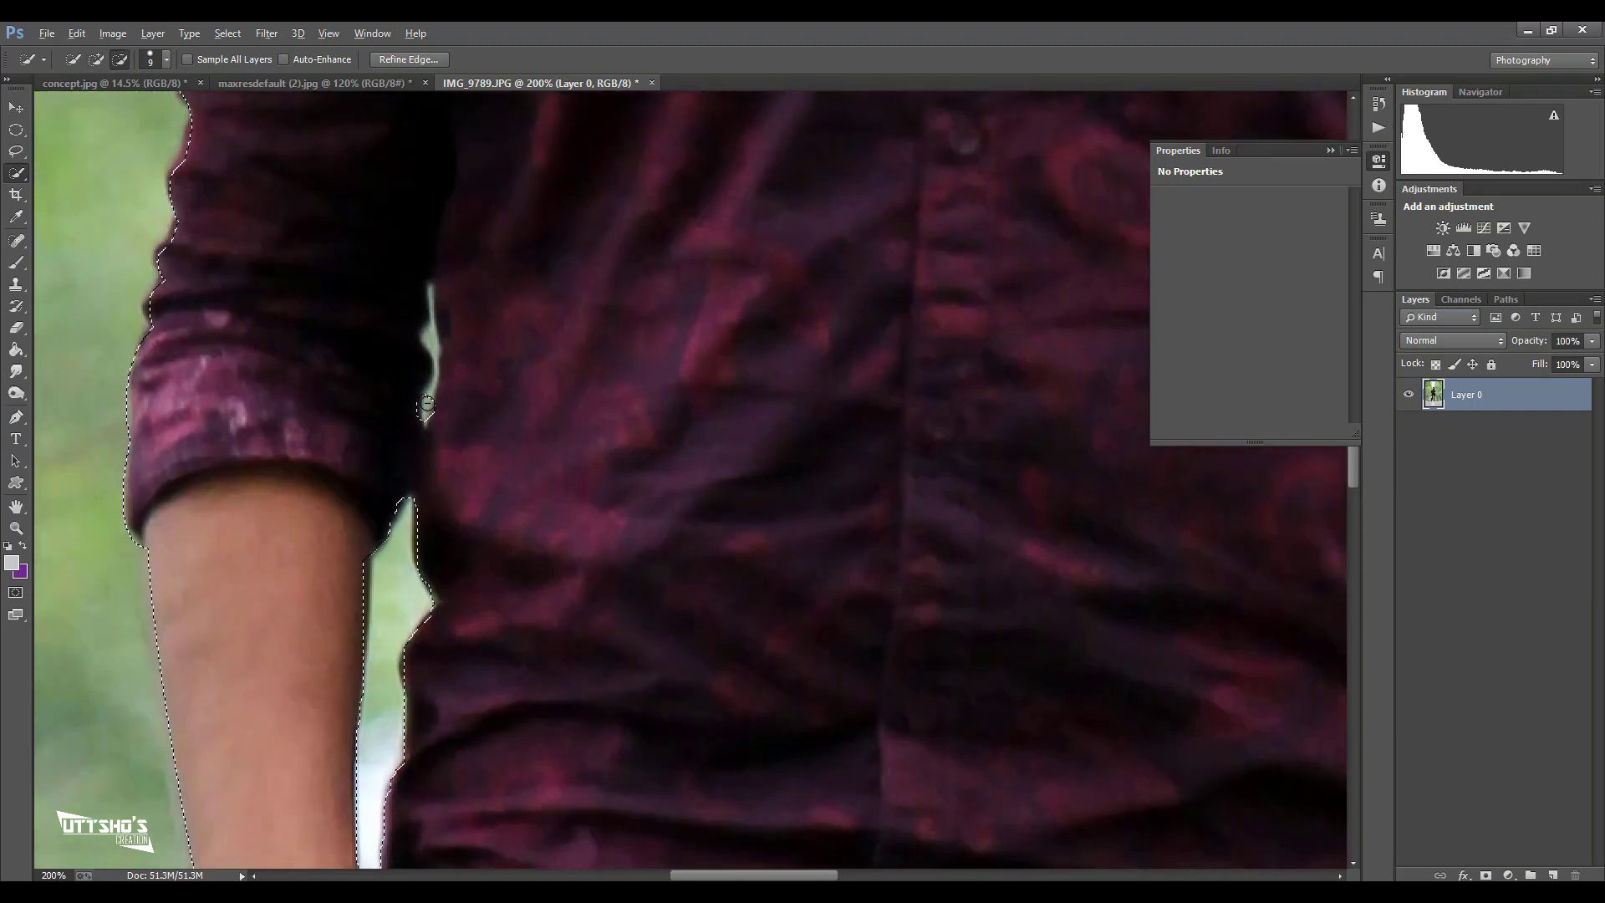
pyautogui.moveTo(429, 284); pyautogui.dragTo(432, 418)
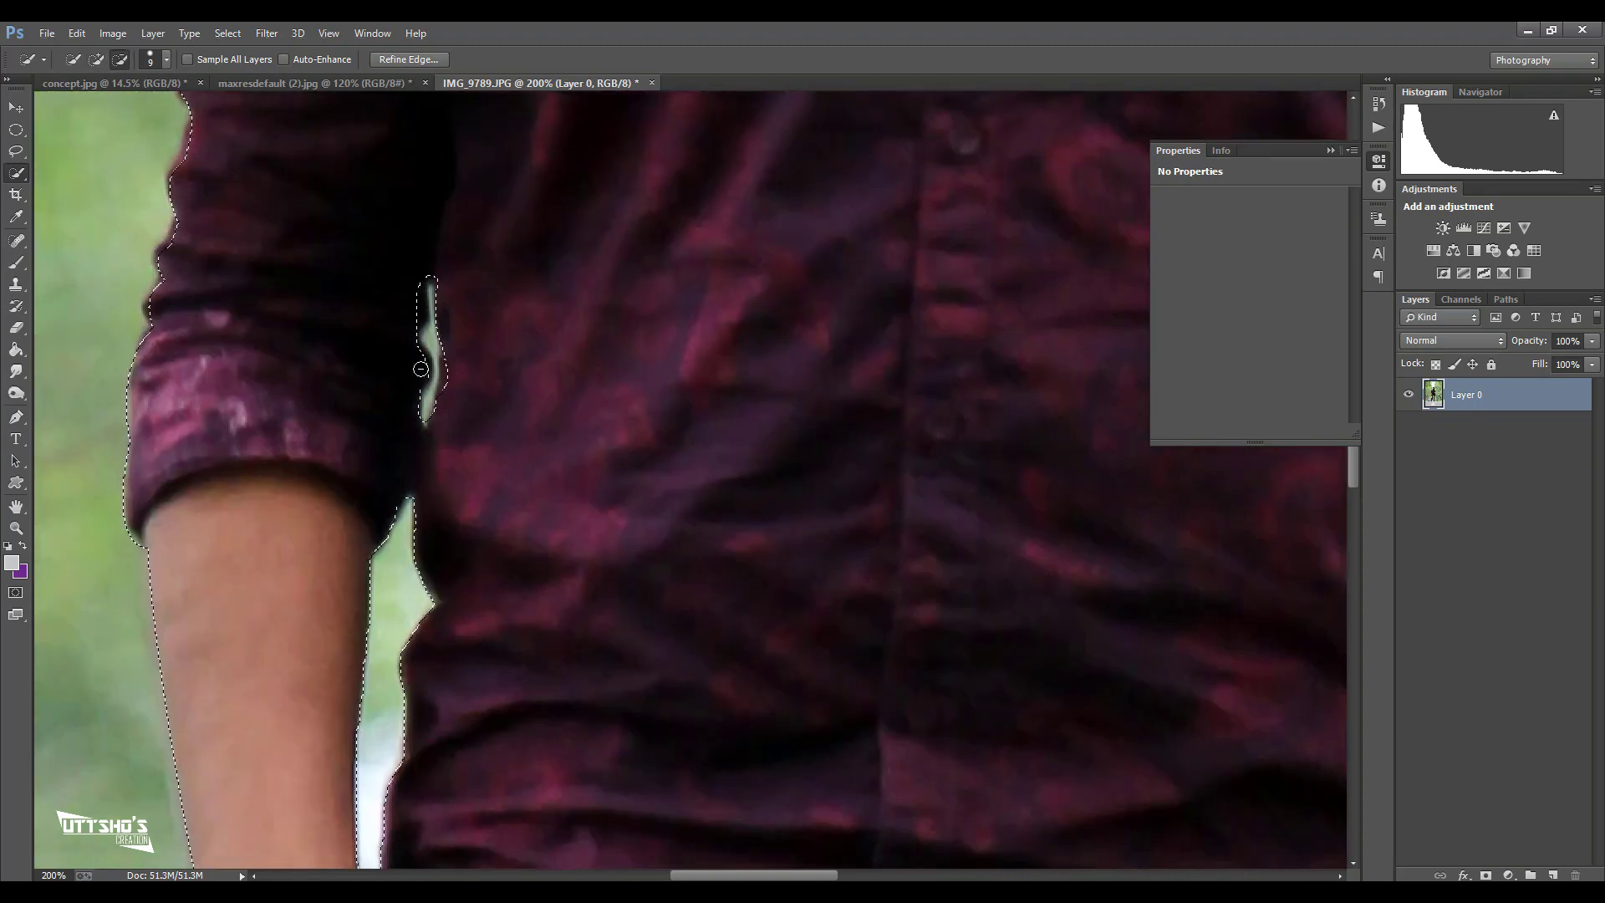
pyautogui.press('alt')
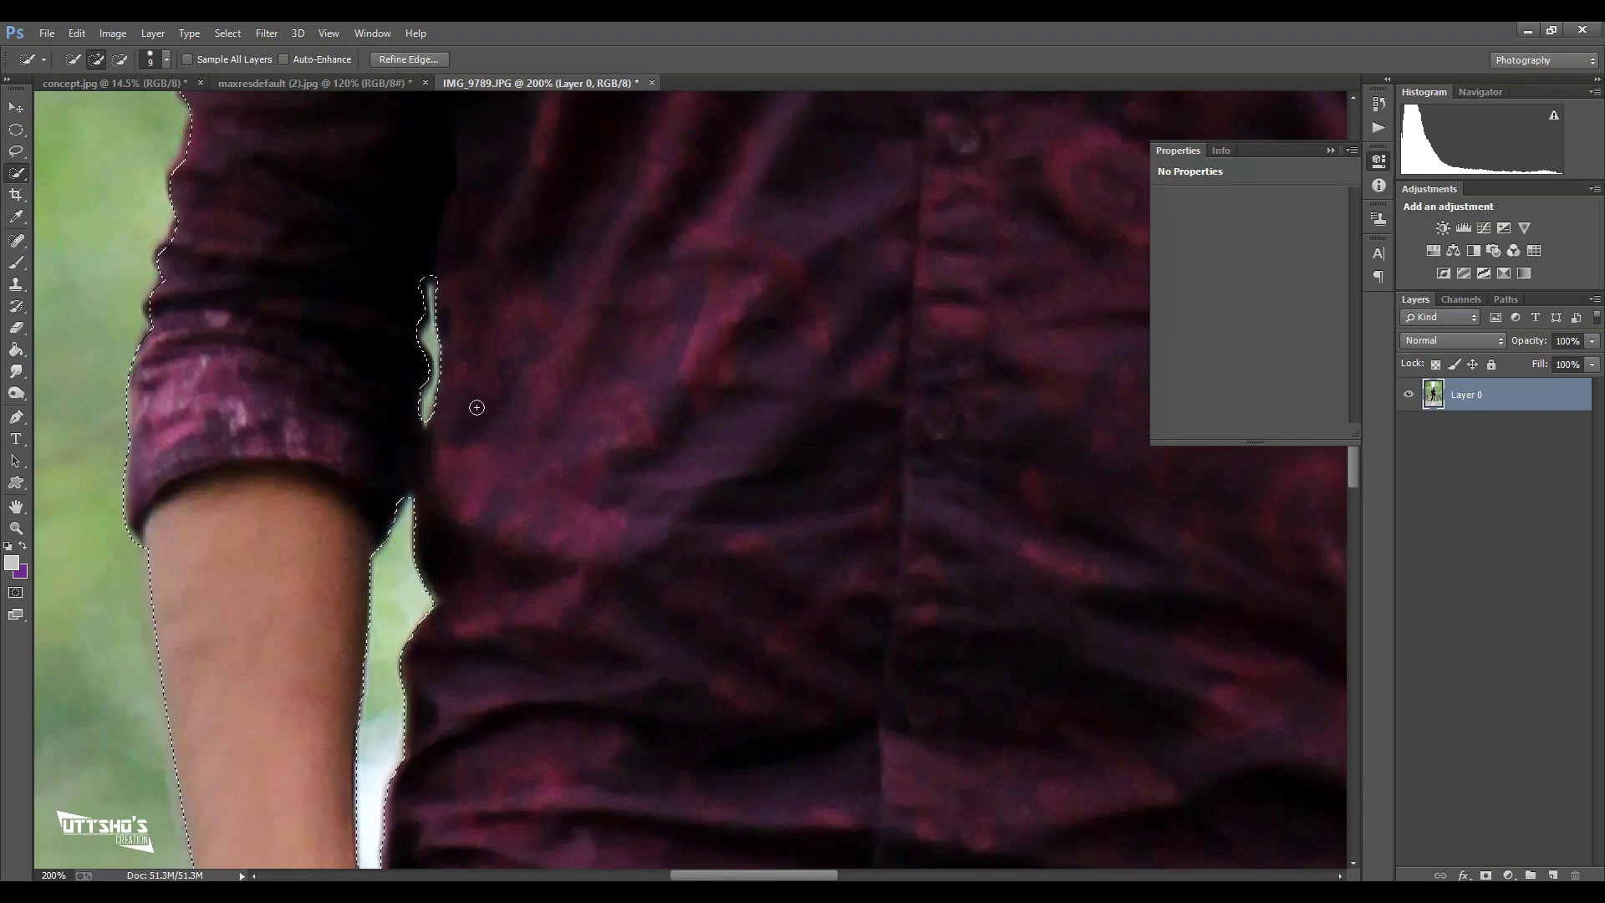
# - Remove the gap beside the right arm and trim the small loop at its edge
pyautogui.hotkey('ctrl', '-')
pyautogui.hotkey('ctrl', '-')
pyautogui.keyDown('alt'); pyautogui.moveTo(832, 469); pyautogui.dragTo(835, 499); pyautogui.keyUp('alt')
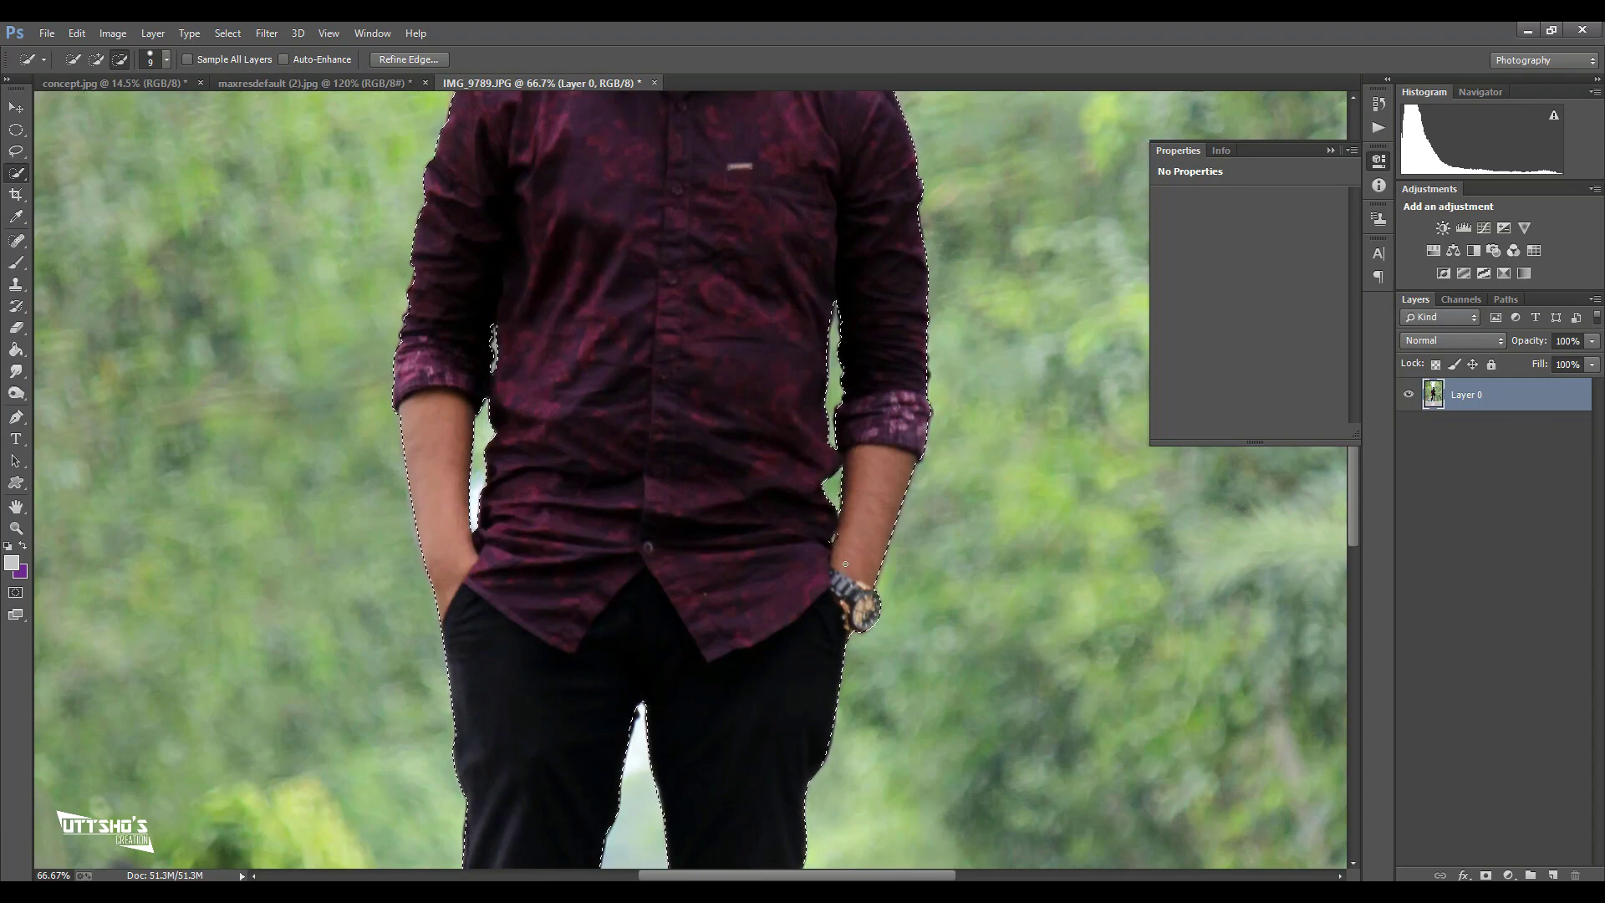
pyautogui.hotkey('ctrl', 'd')
pyautogui.hotkey('ctrl', '+')
pyautogui.hotkey('ctrl', '+')
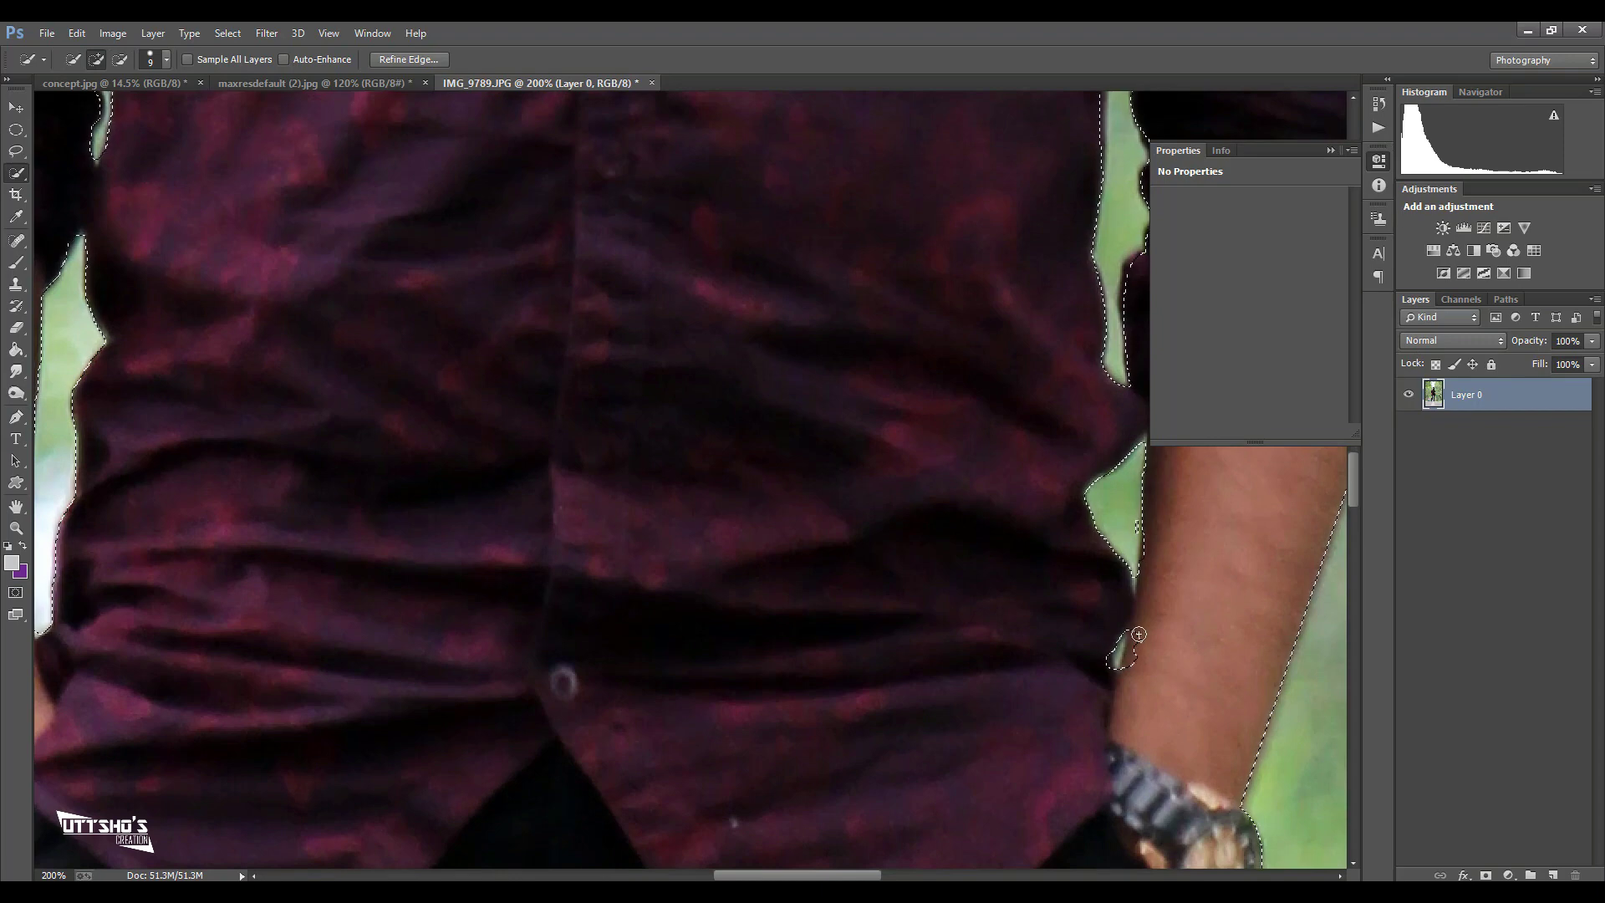
pyautogui.click(1130, 672)
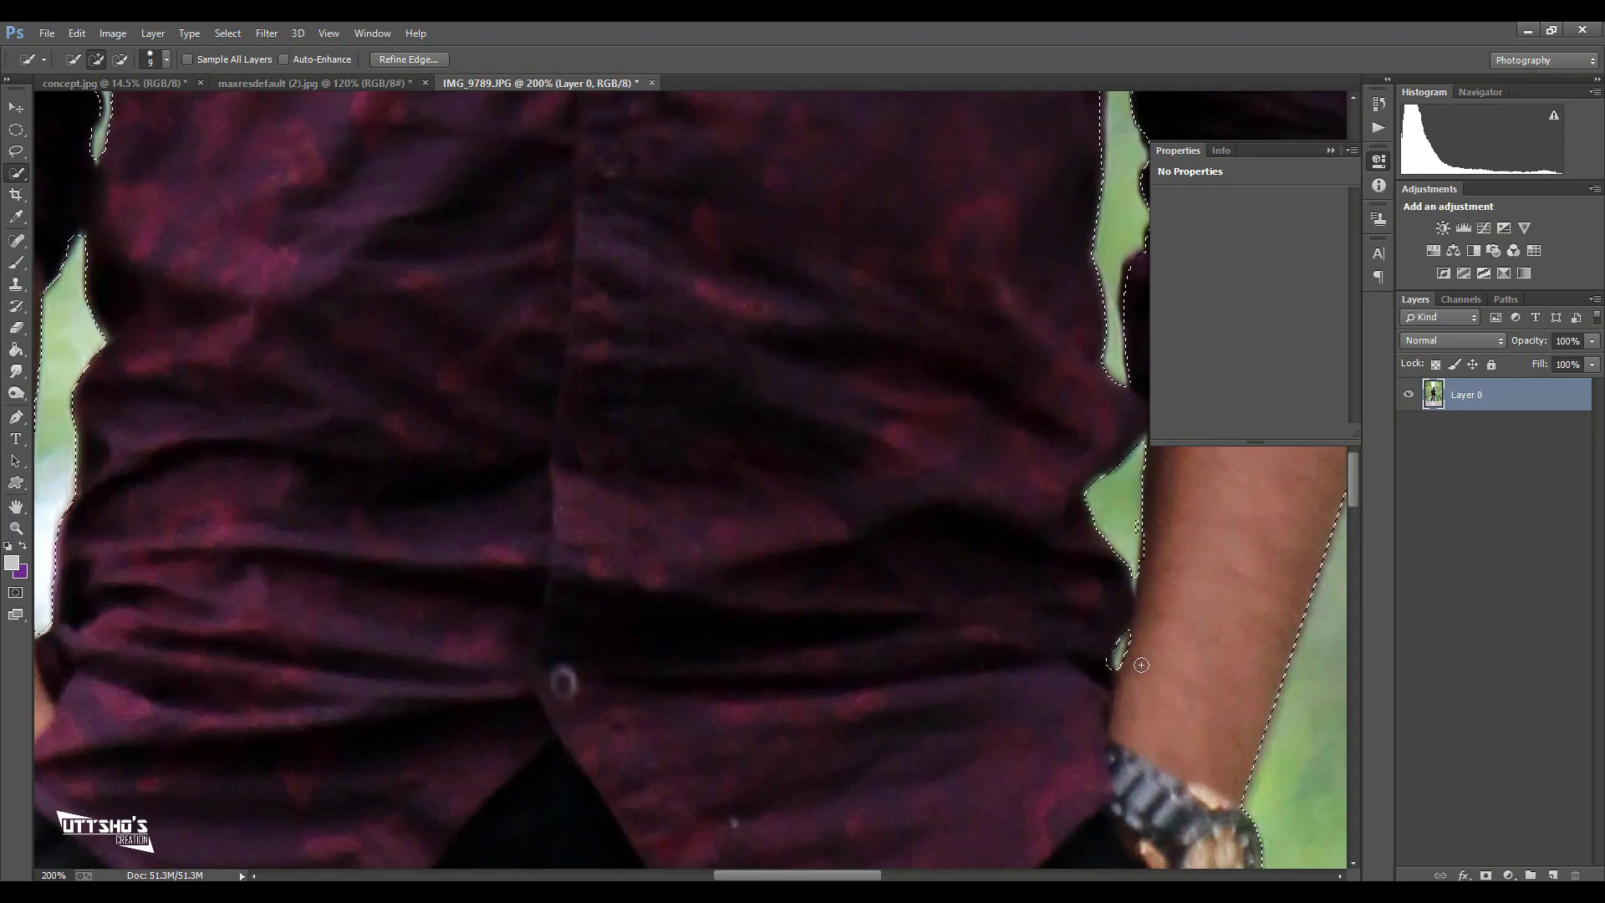
pyautogui.hotkey('ctrl', '0')
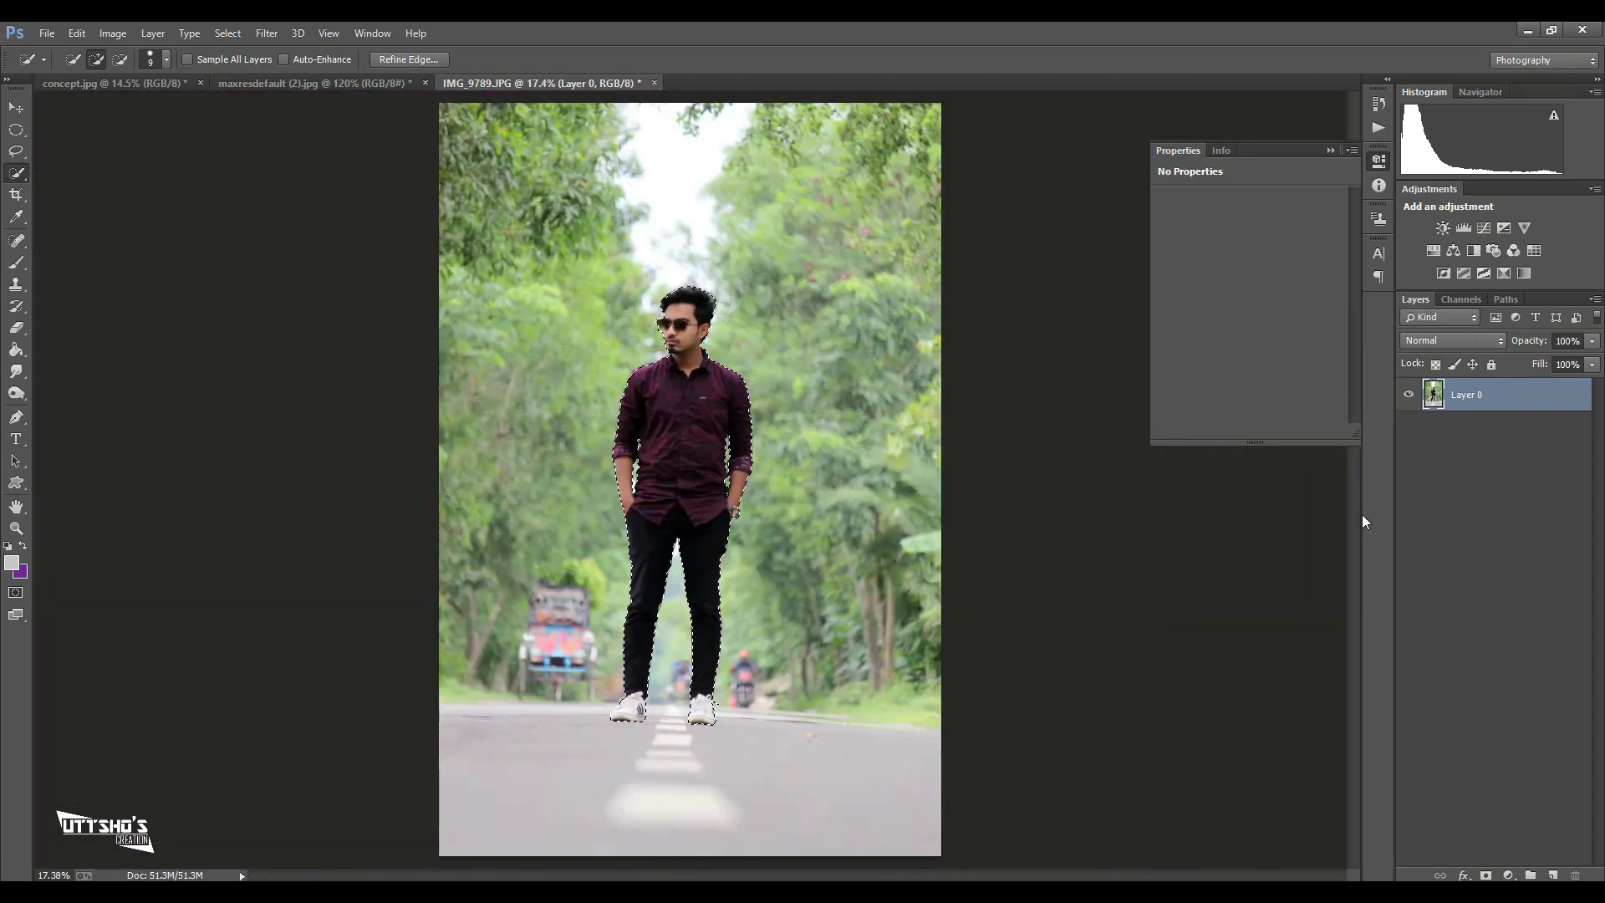
# - Add a layer mask from the man's selection and open Refine Mask
pyautogui.click(1486, 874)
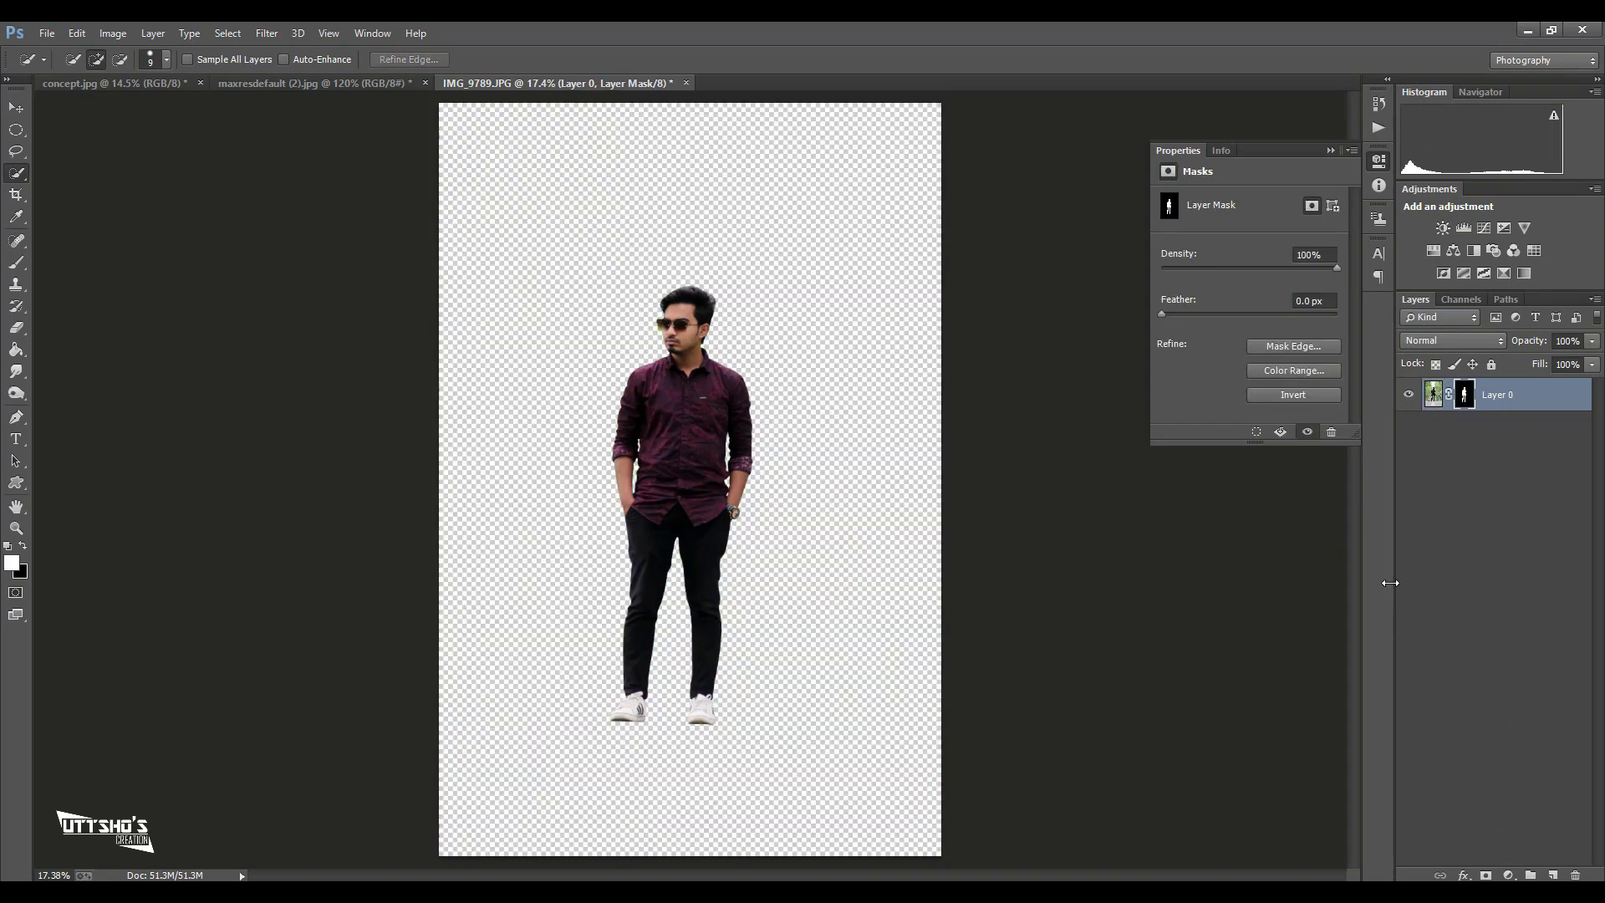
pyautogui.rightClick(1464, 404)
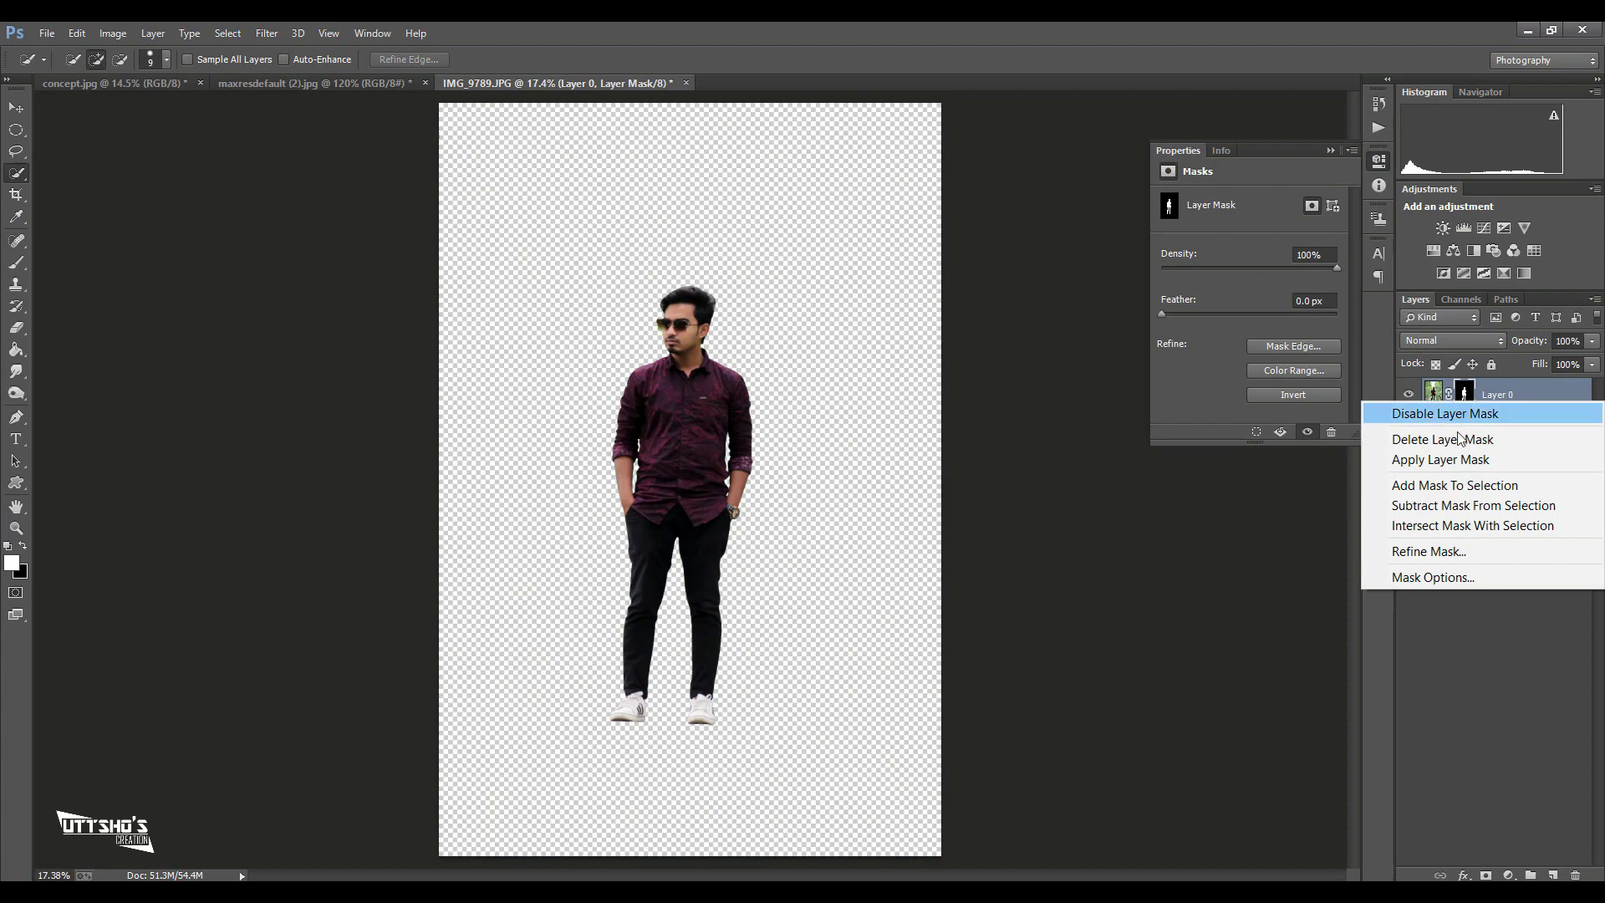
pyautogui.click(1419, 554)
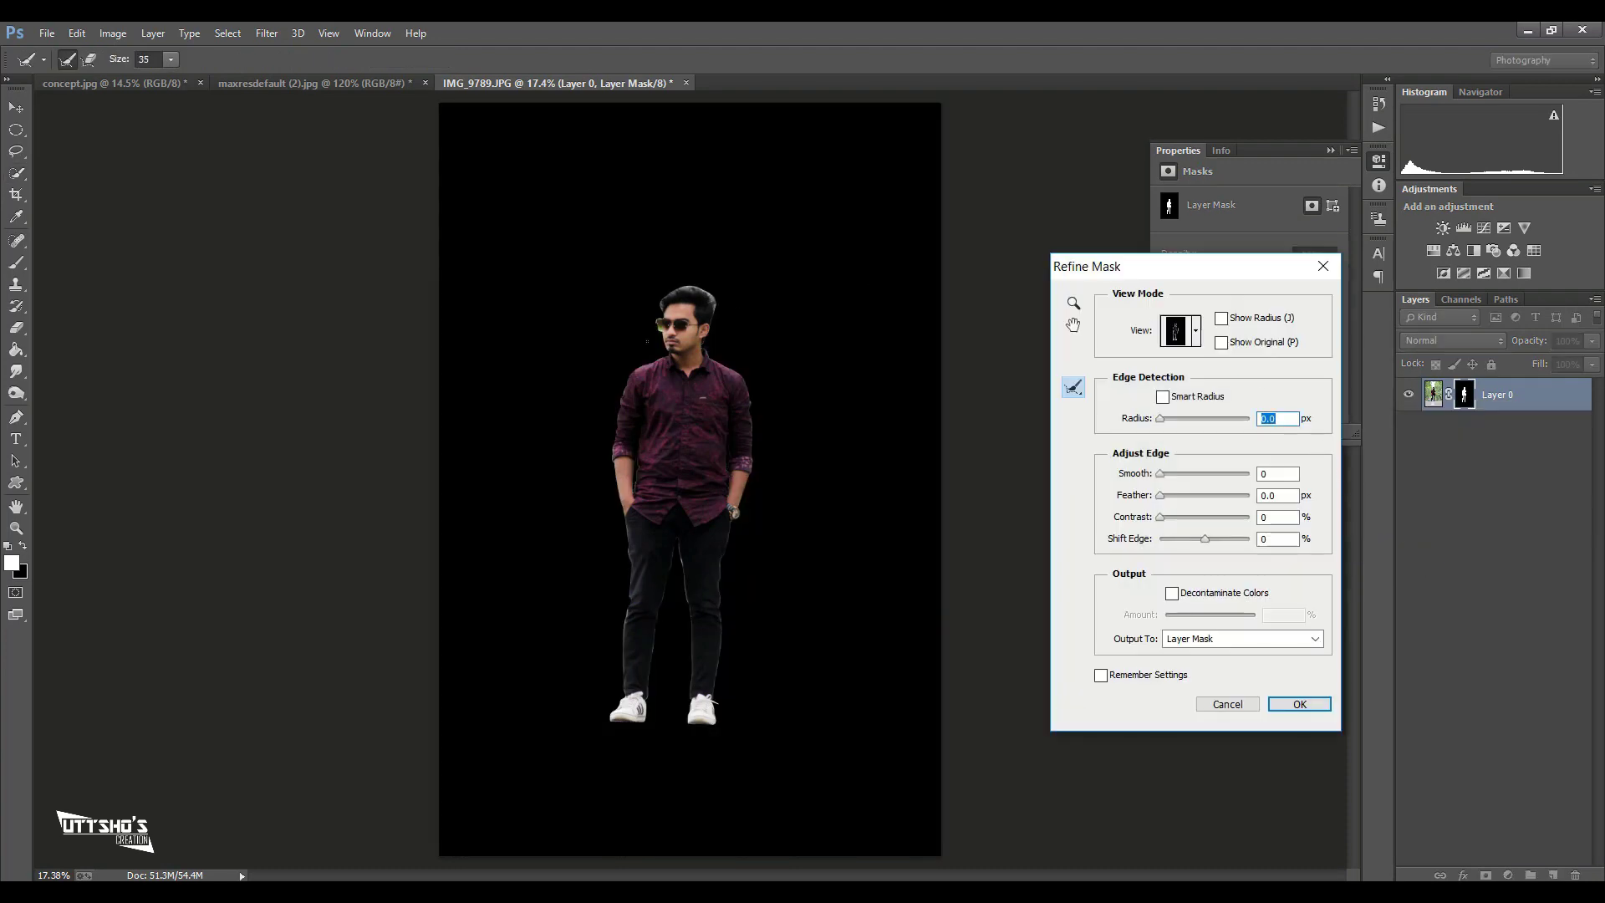
pyautogui.hotkey('ctrl', '+')
pyautogui.hotkey('ctrl', '+')
pyautogui.hotkey('ctrl', '+')
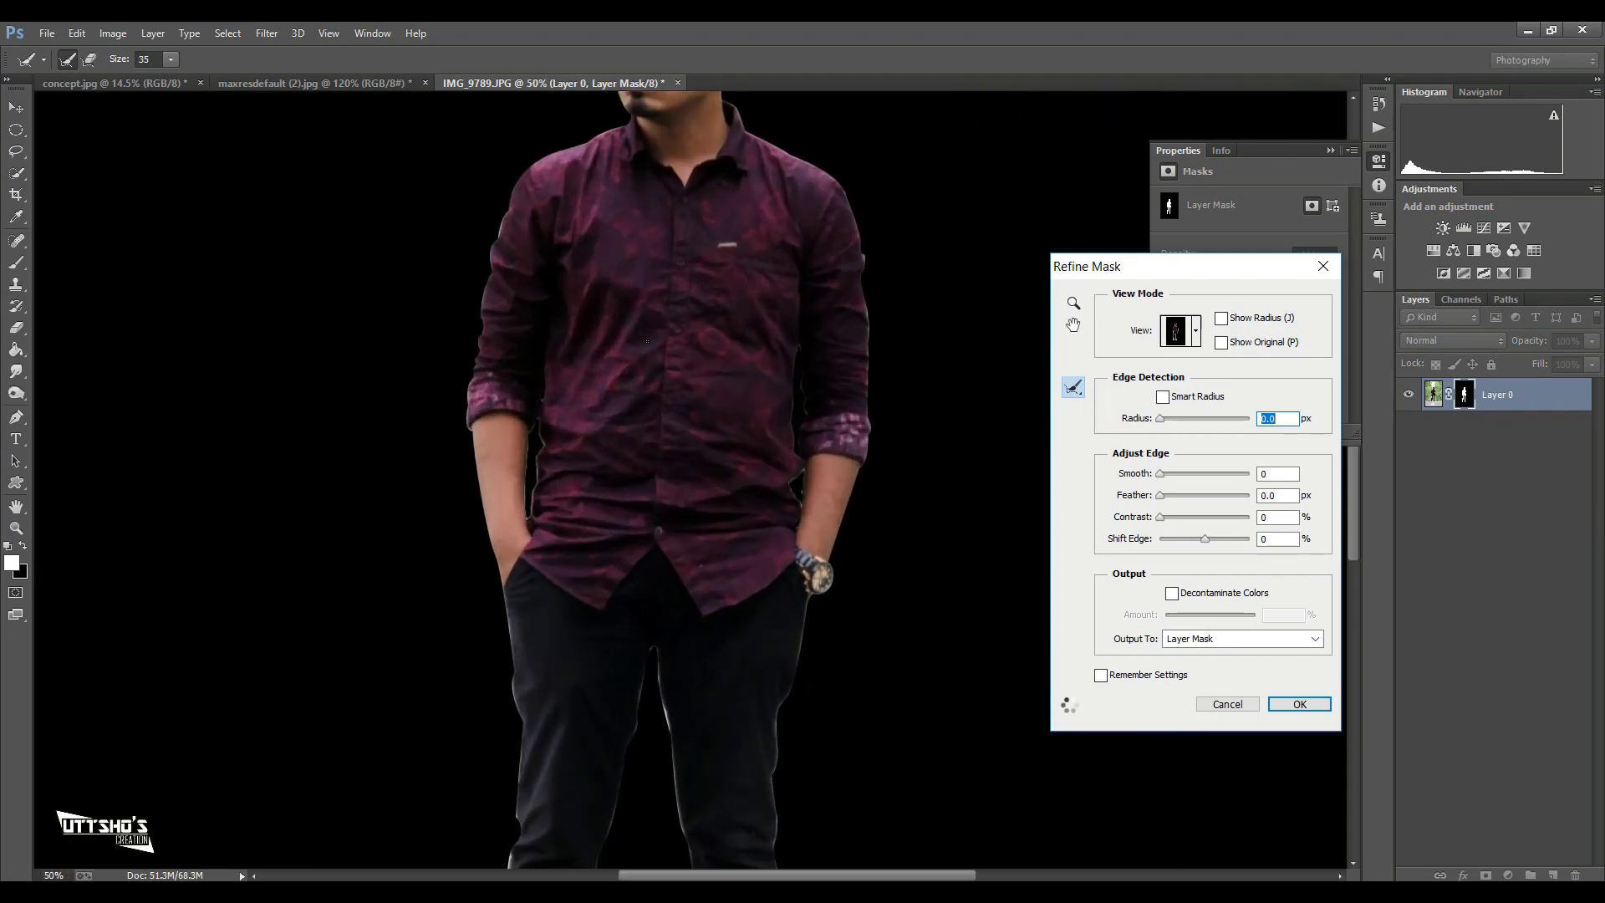
pyautogui.click(1354, 94)
pyautogui.click(1354, 95)
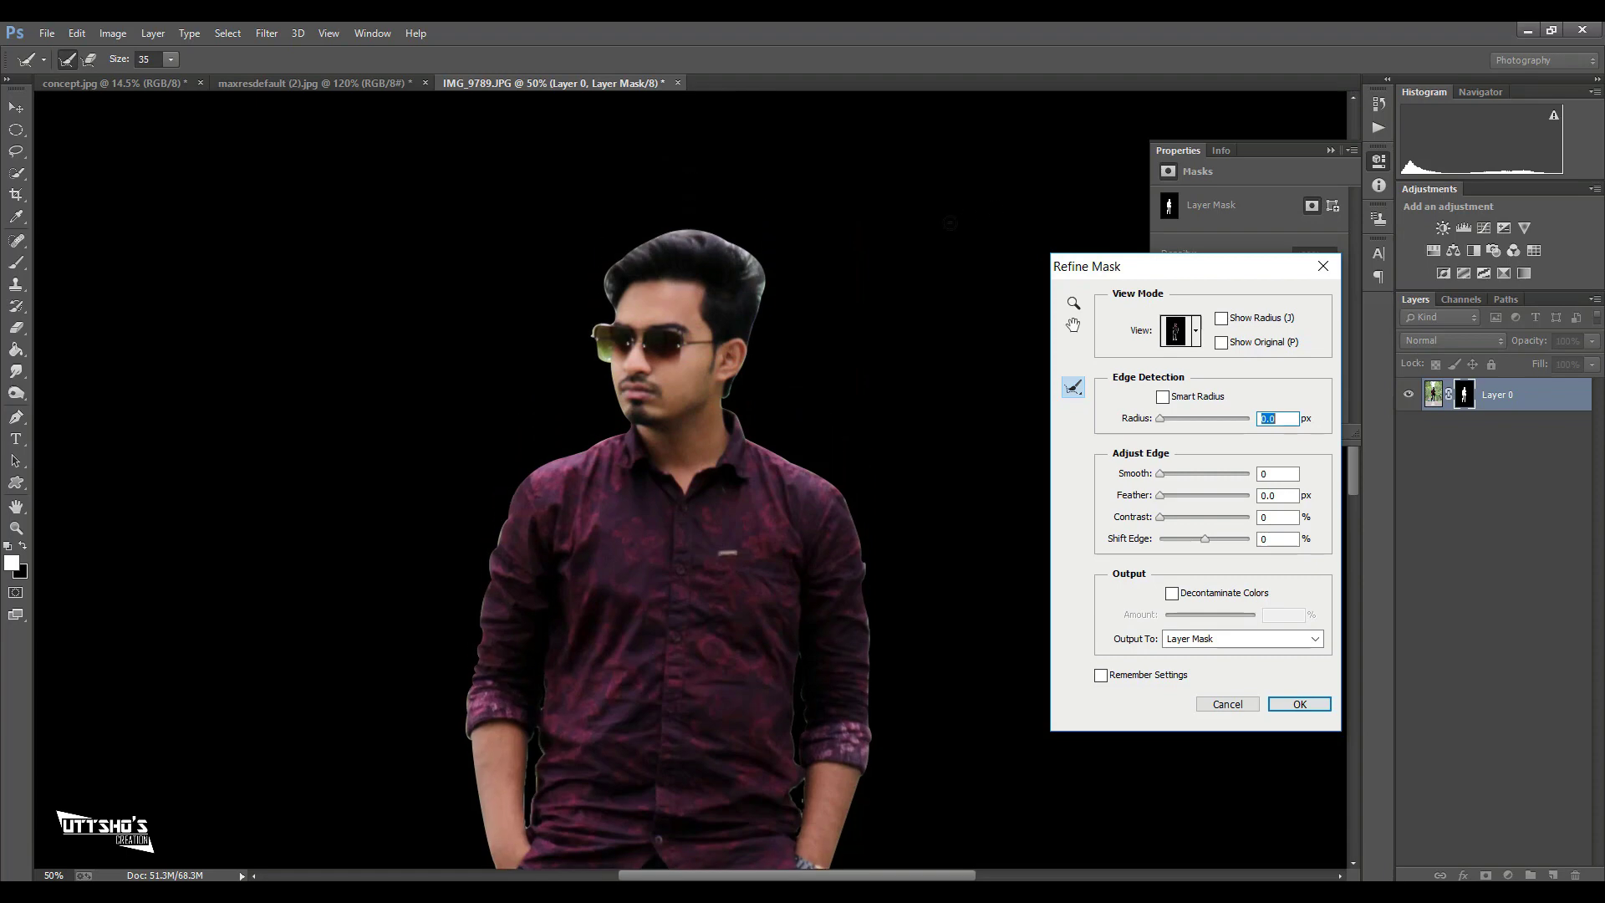
# - Brush Refine Radius along the hair and ear edges, then confirm the refined mask
pyautogui.hotkey('ctrl', '+')
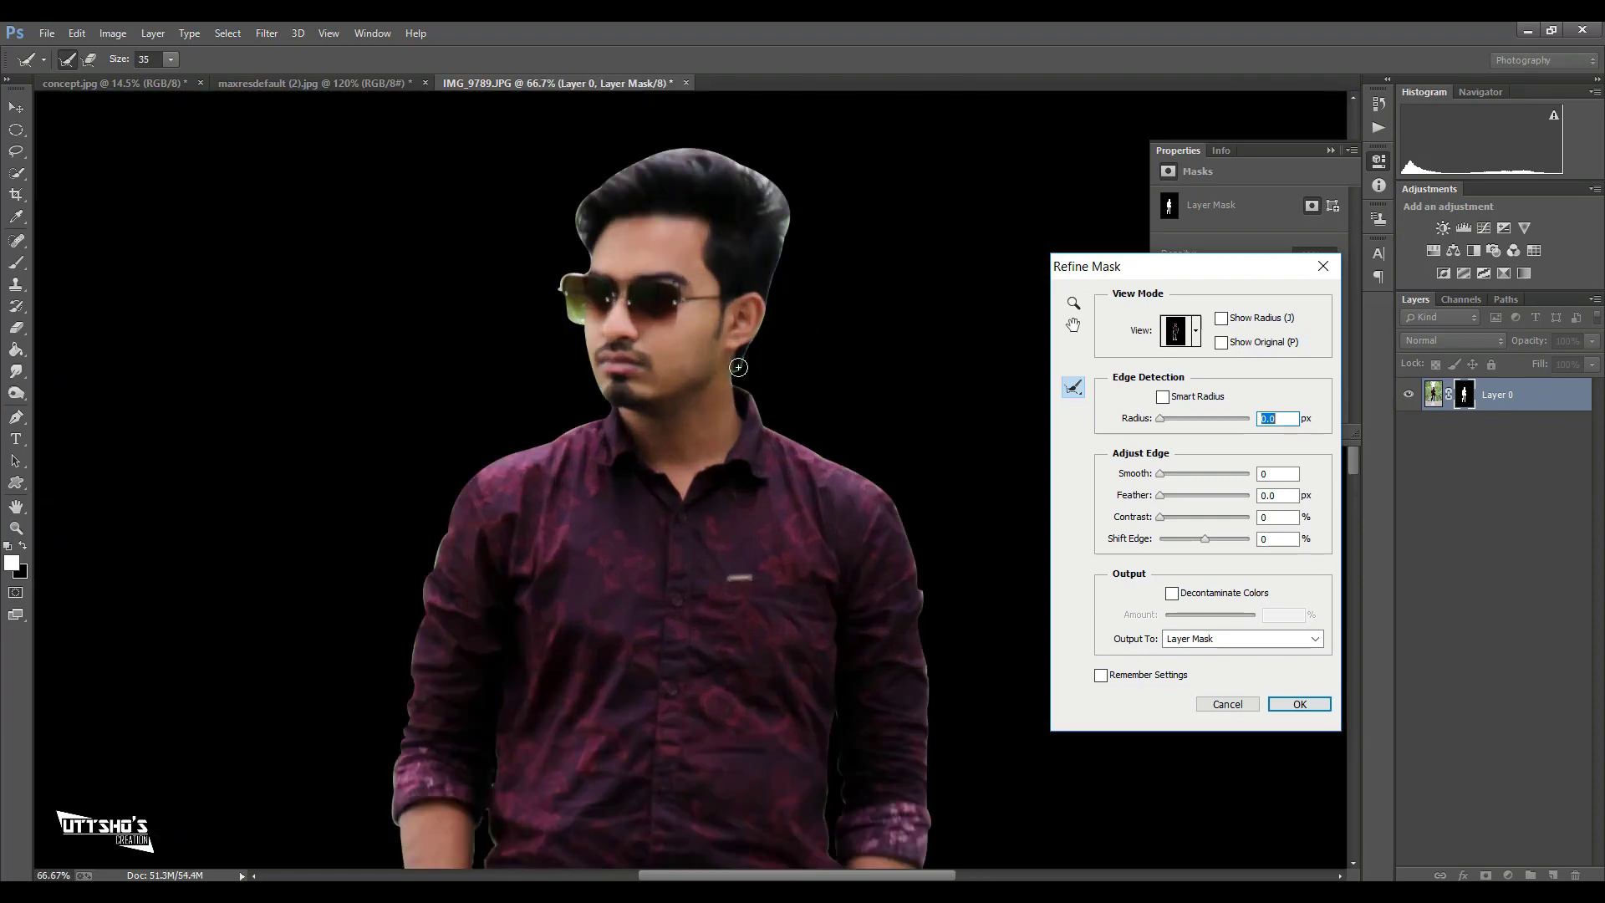
pyautogui.moveTo(749, 350); pyautogui.dragTo(747, 357)
pyautogui.moveTo(777, 262); pyautogui.dragTo(775, 198)
pyautogui.moveTo(598, 186); pyautogui.dragTo(581, 224)
pyautogui.moveTo(748, 190); pyautogui.dragTo(752, 201)
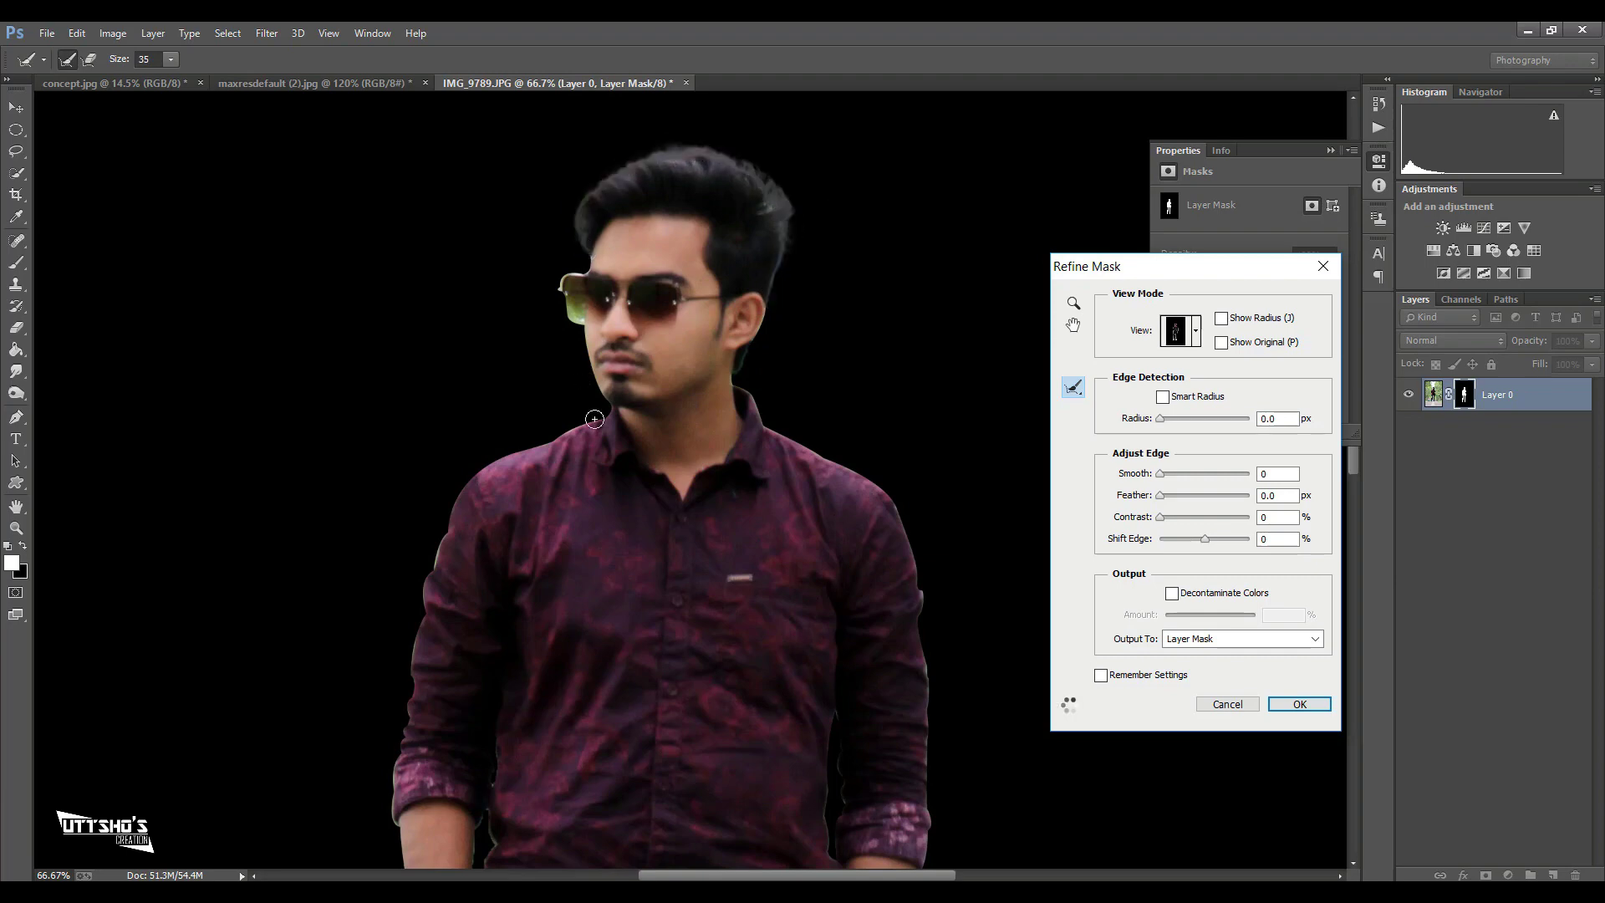
pyautogui.hotkey('ctrl', '0')
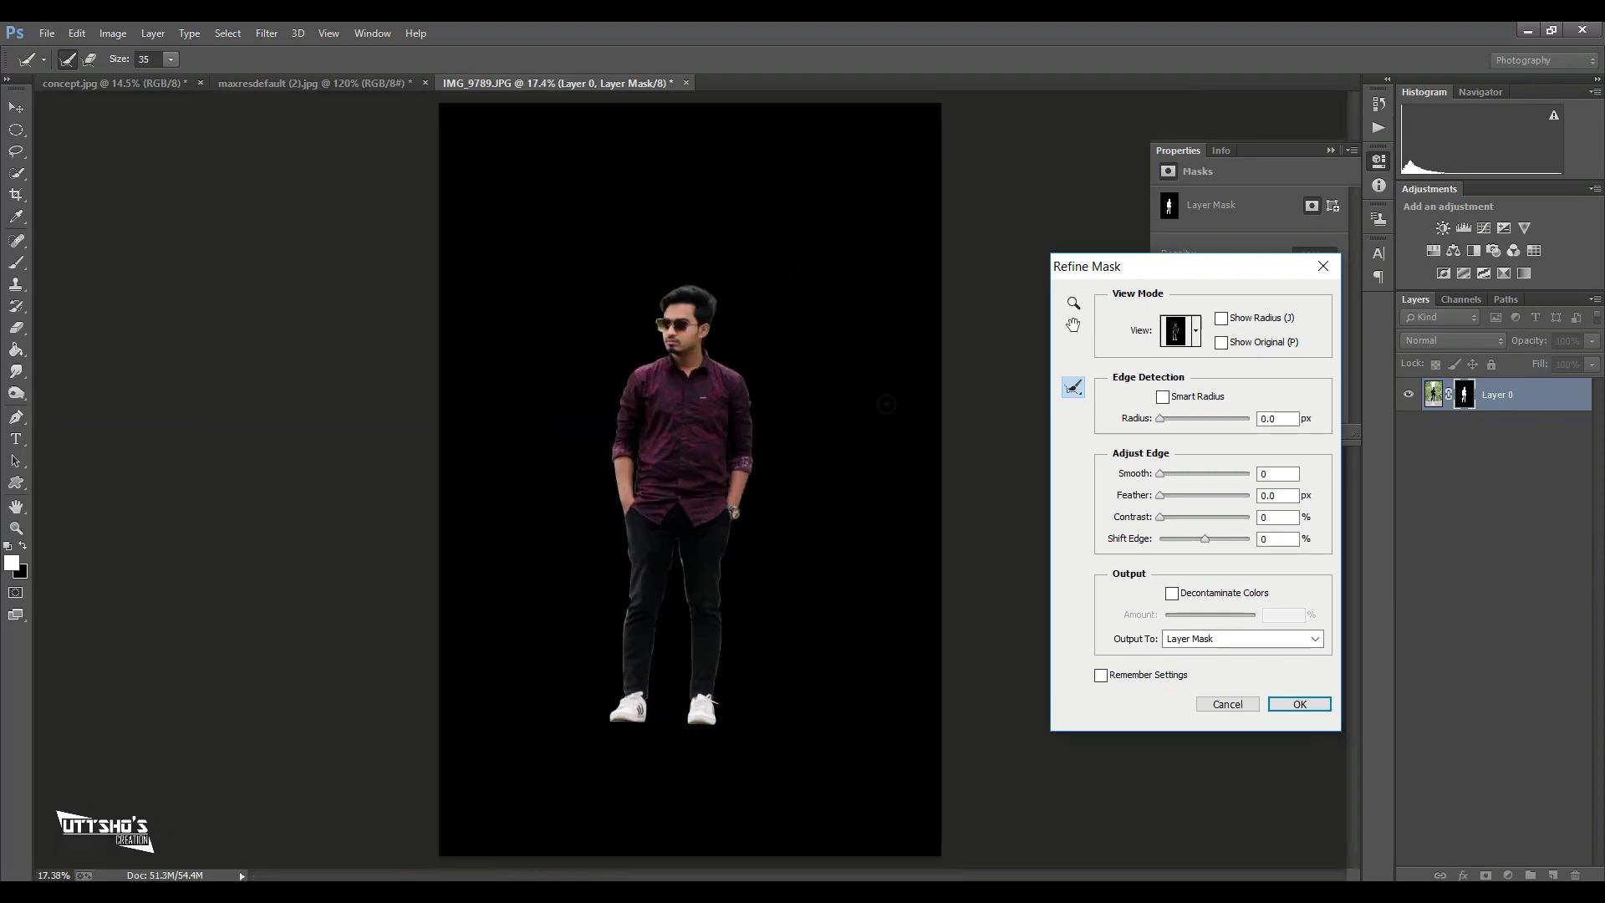
pyautogui.click(1298, 705)
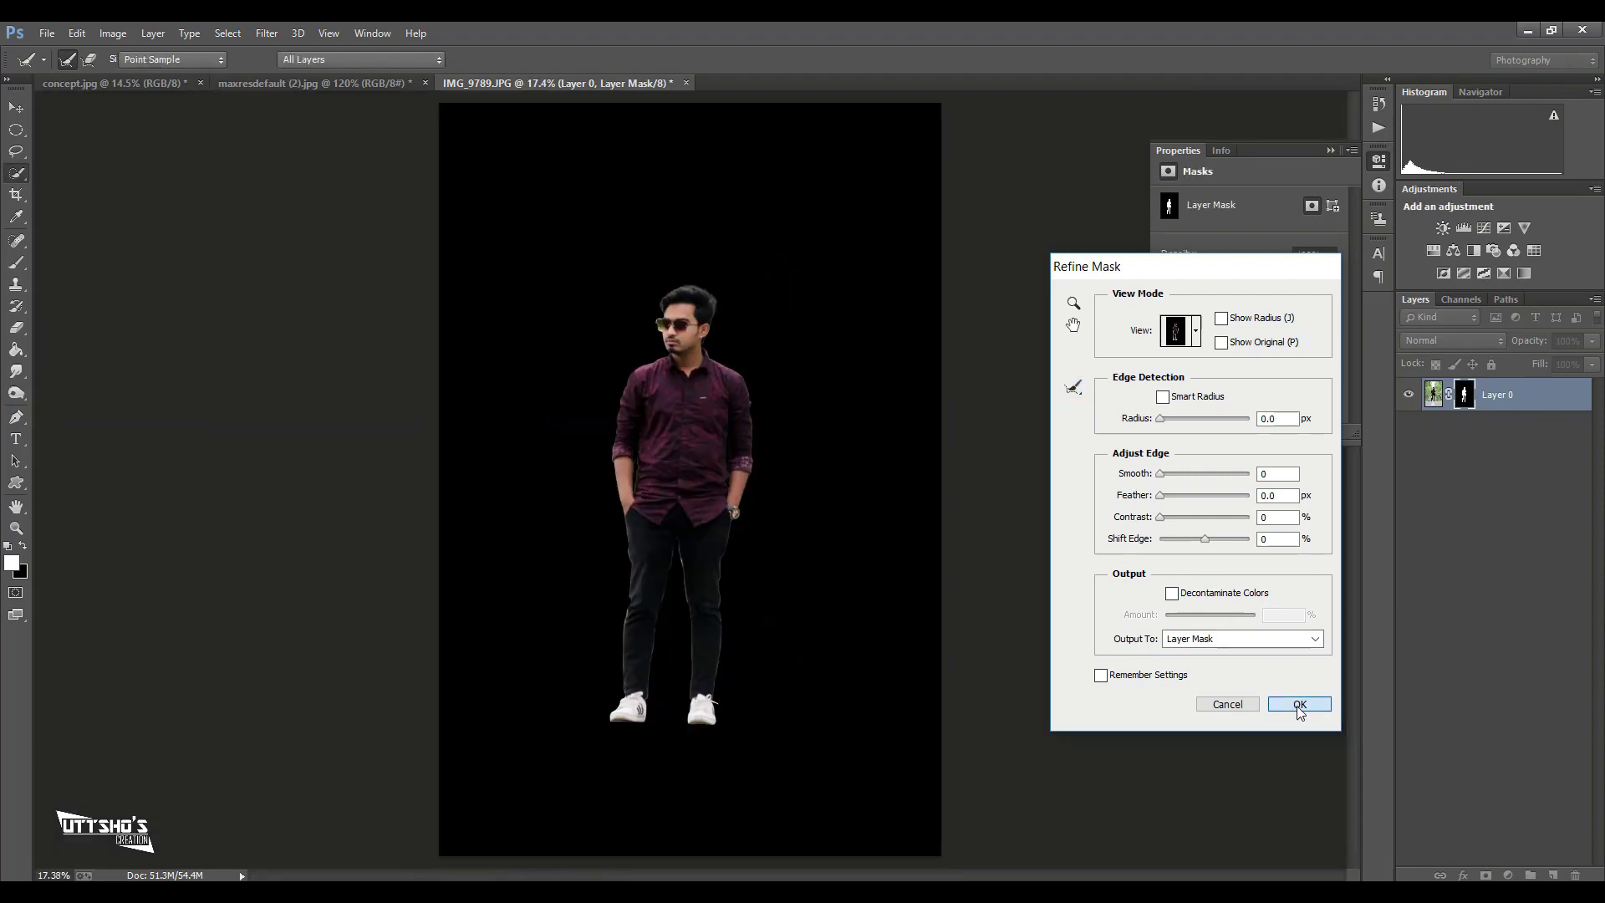
pyautogui.click(16, 109)
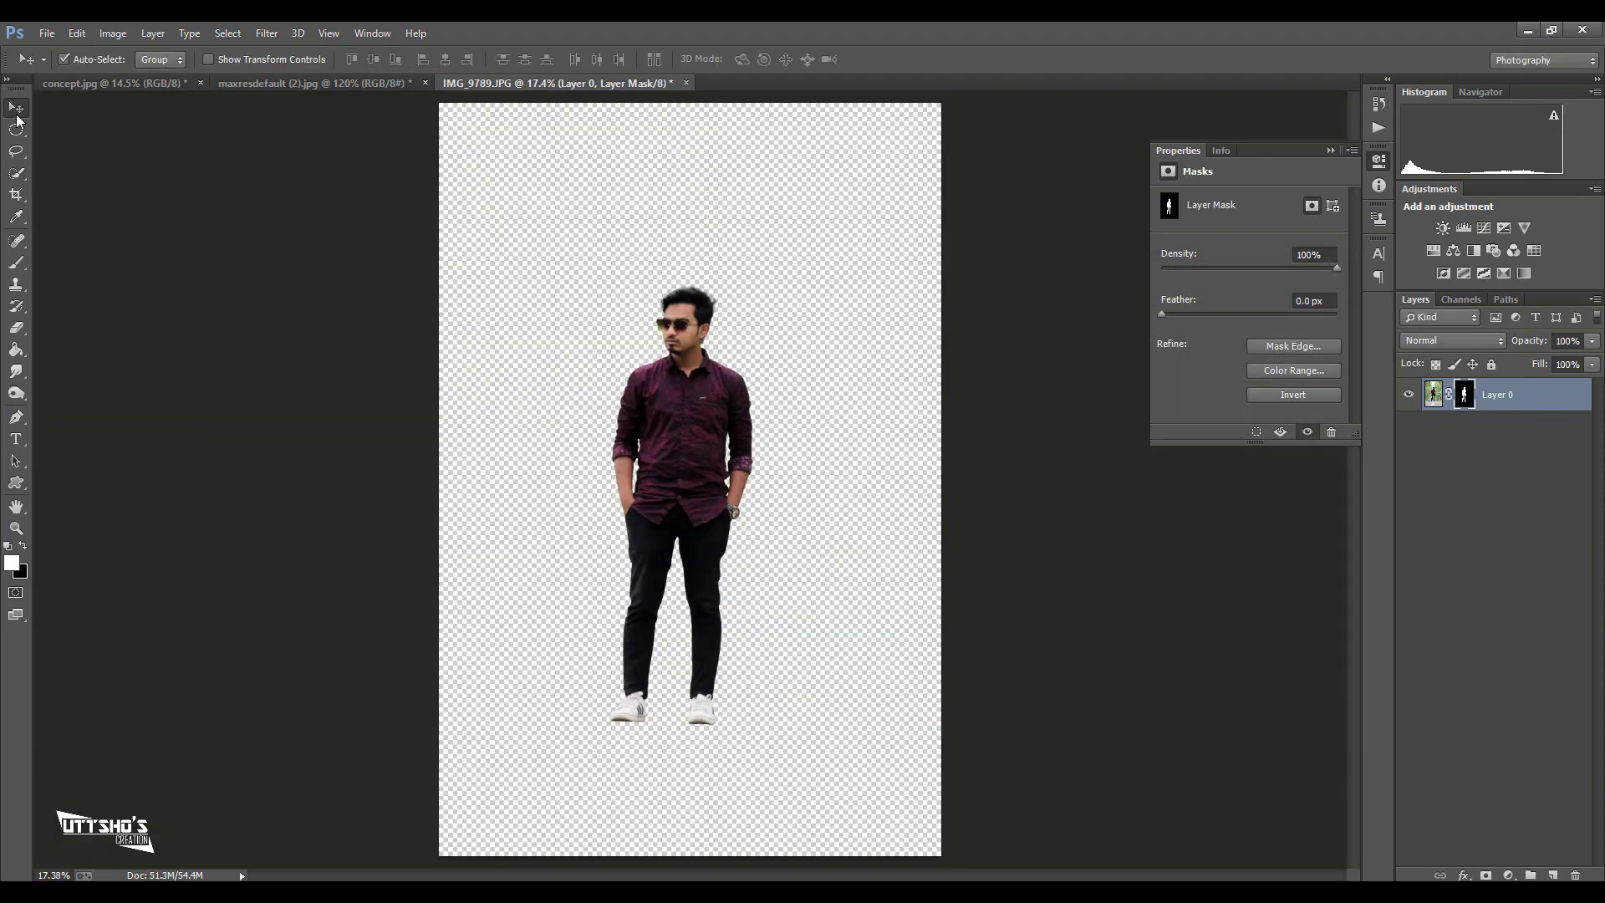
# - Apply the man's layer mask, then crop outward to add transparent canvas around him
pyautogui.rightClick(1467, 401)
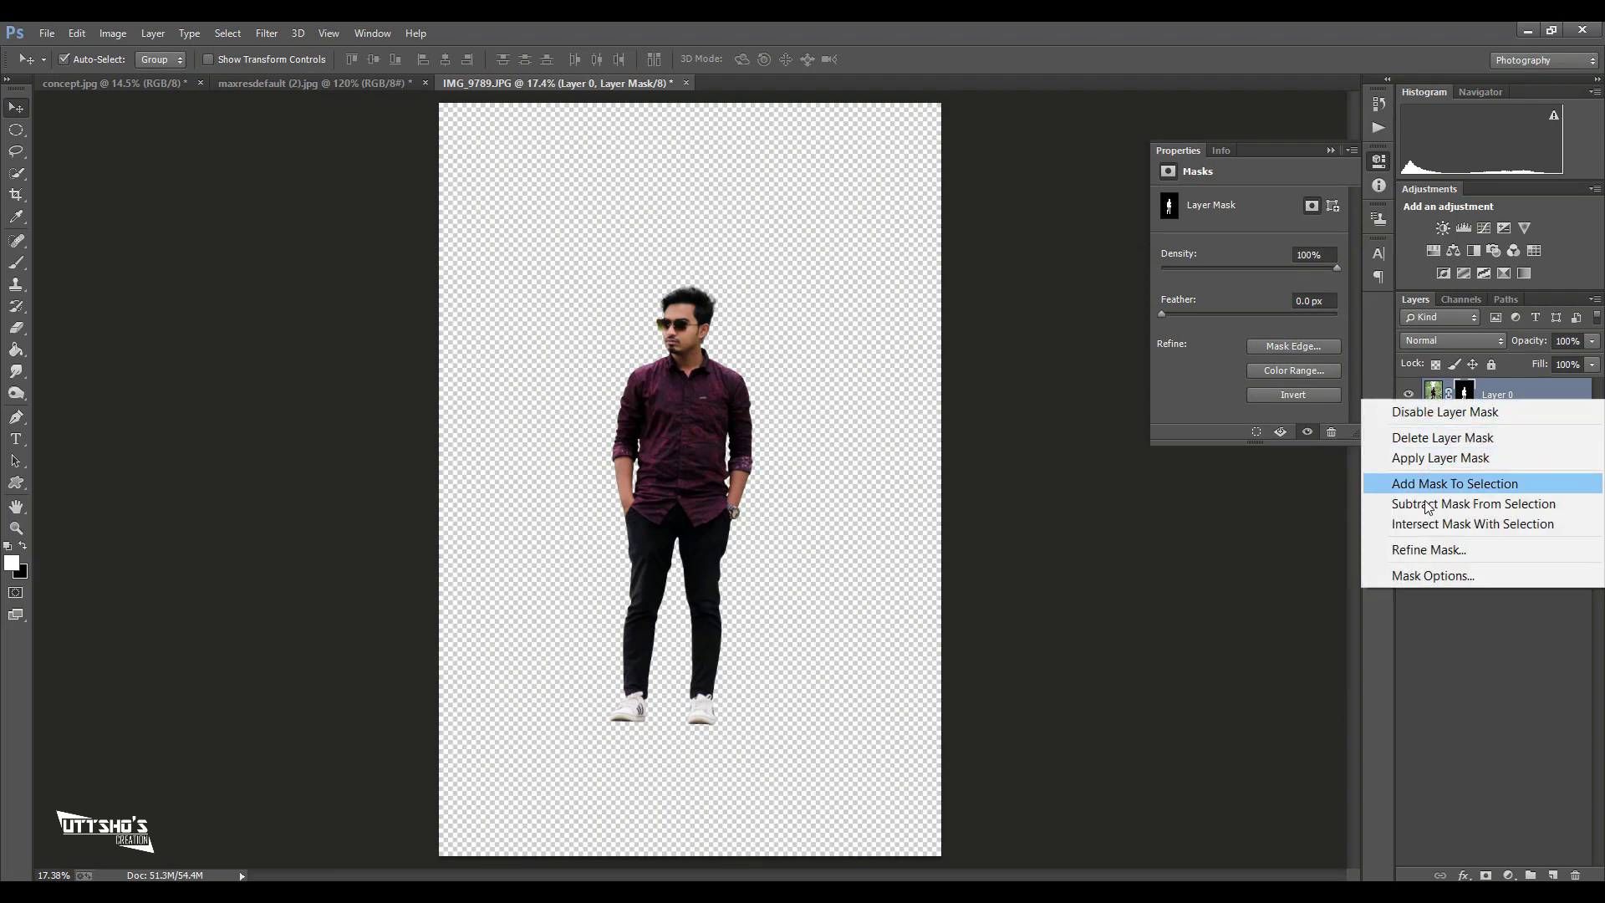
pyautogui.click(1424, 459)
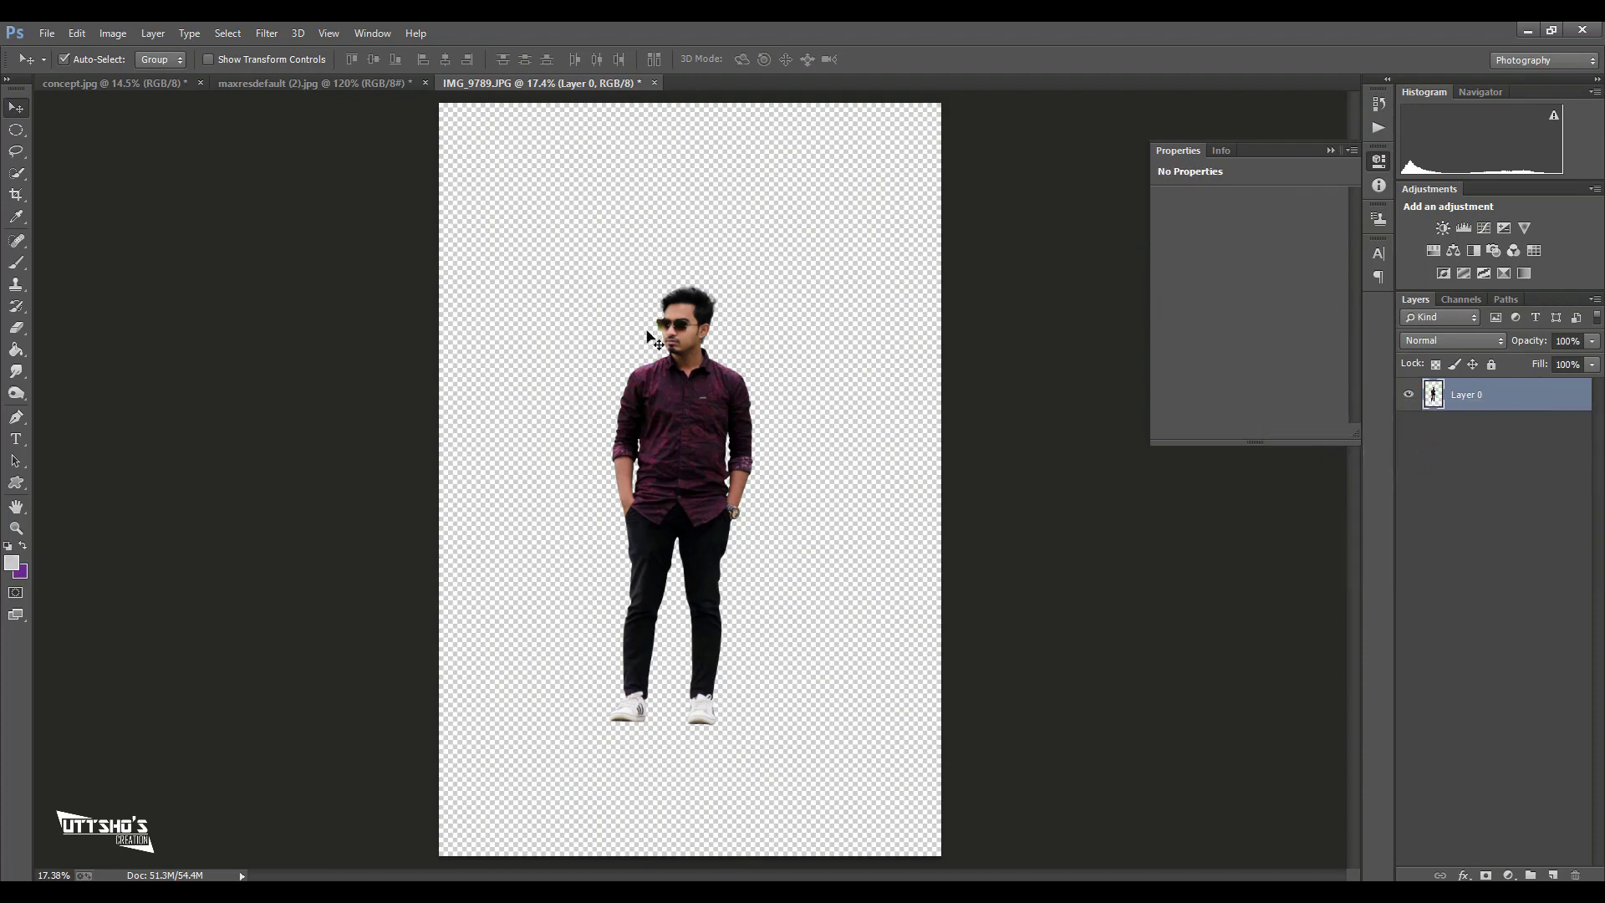
pyautogui.click(16, 196)
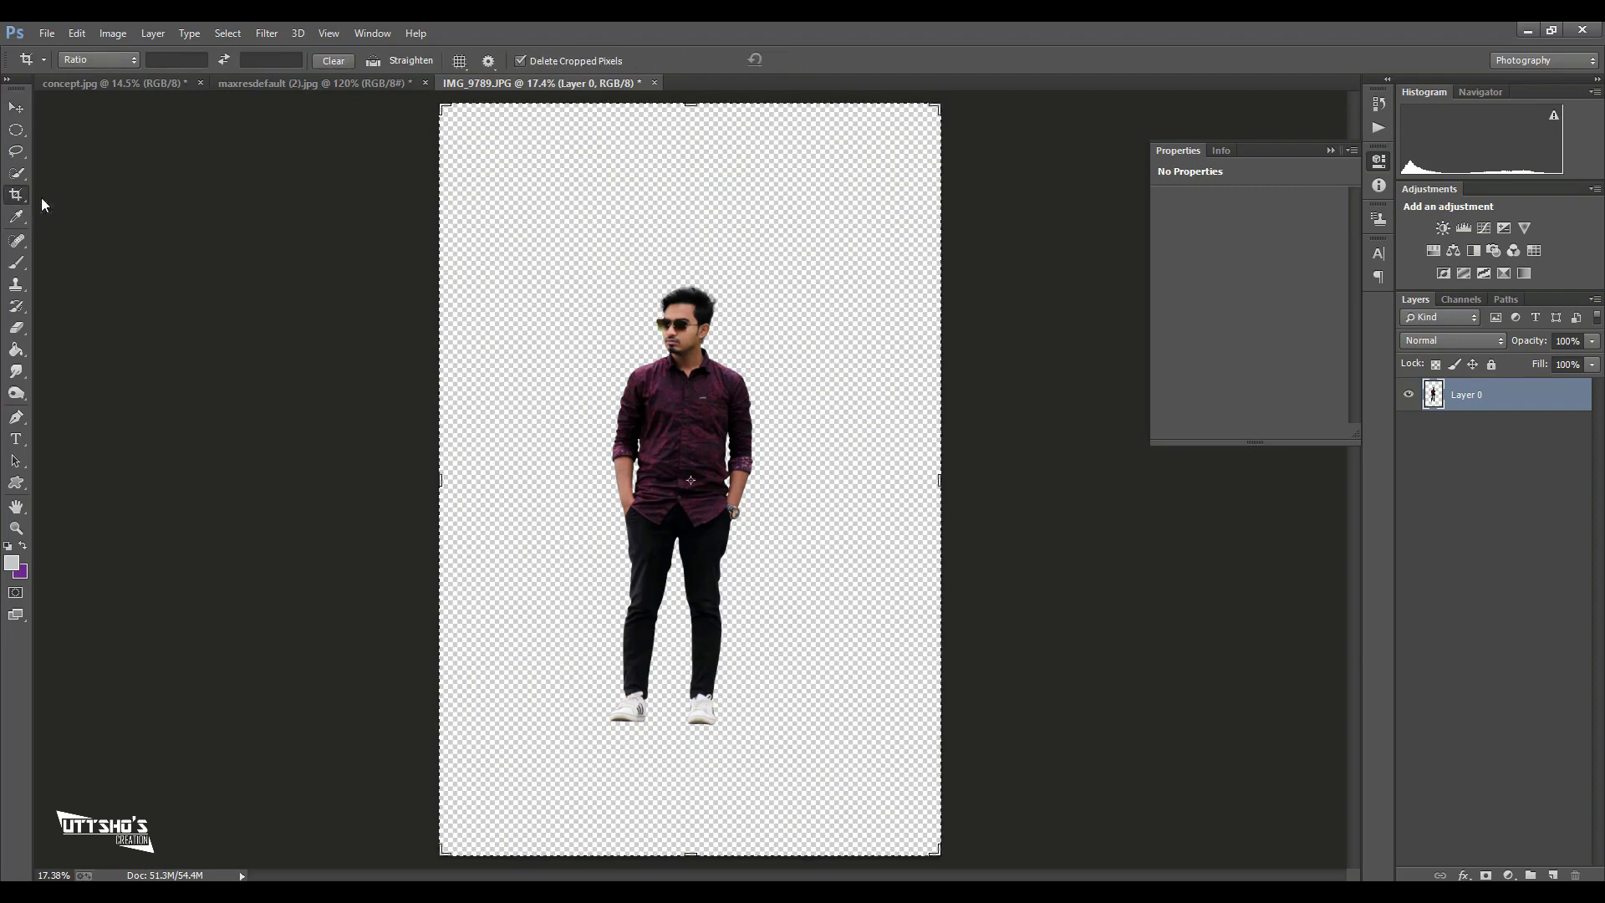
pyautogui.moveTo(936, 108); pyautogui.dragTo(974, 86)
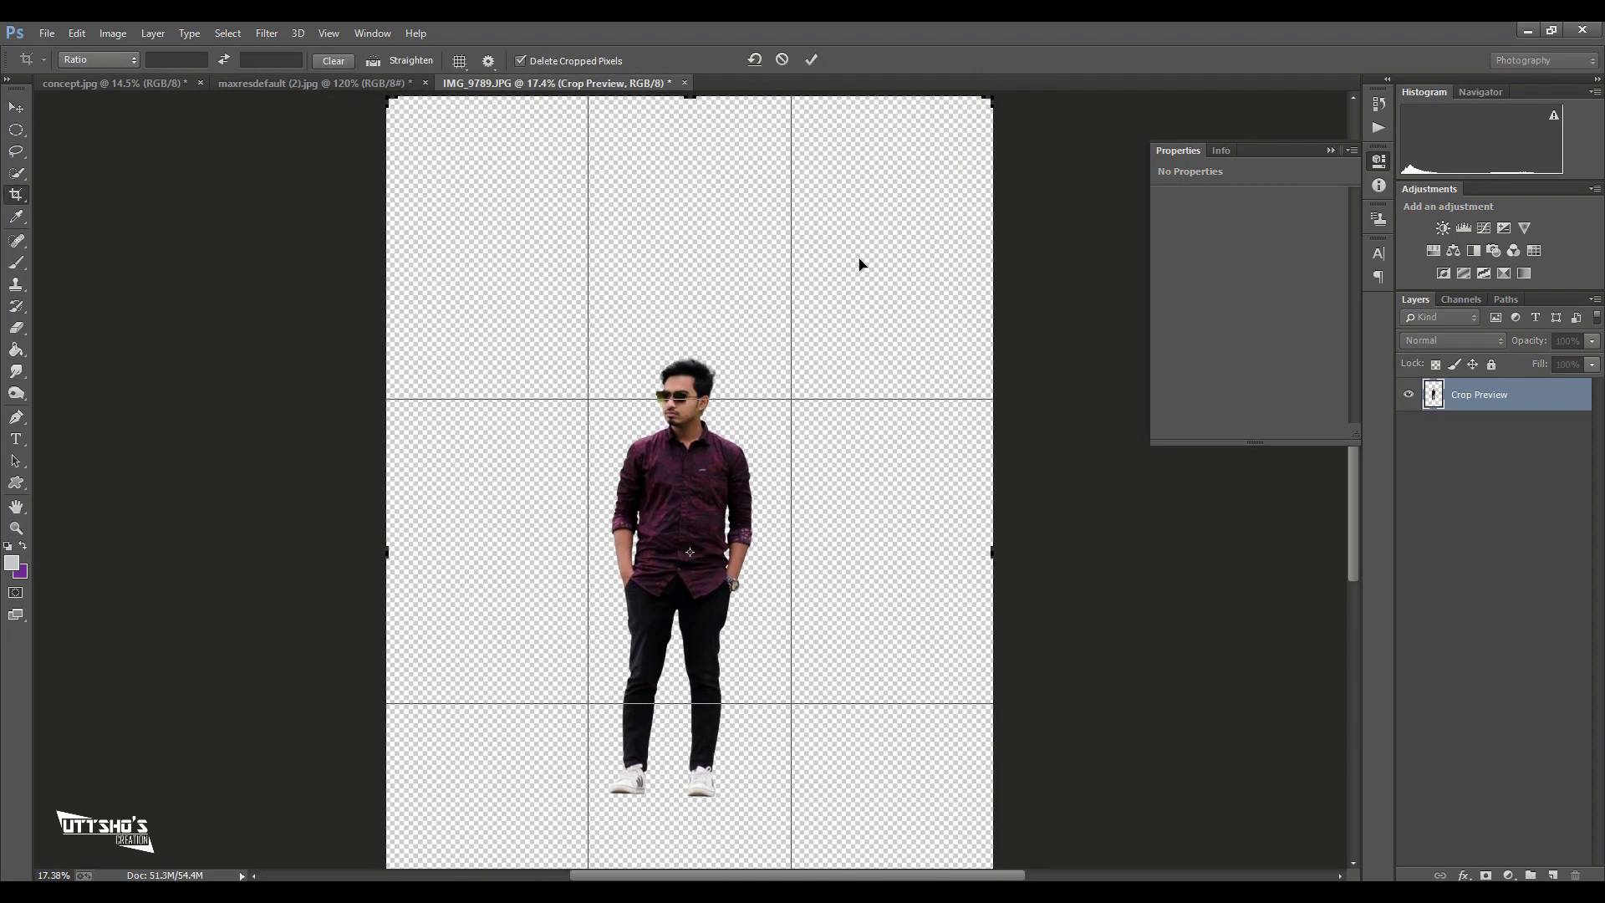
pyautogui.scroll(-2, 836, 267)
pyautogui.scroll(-2, 844, 317)
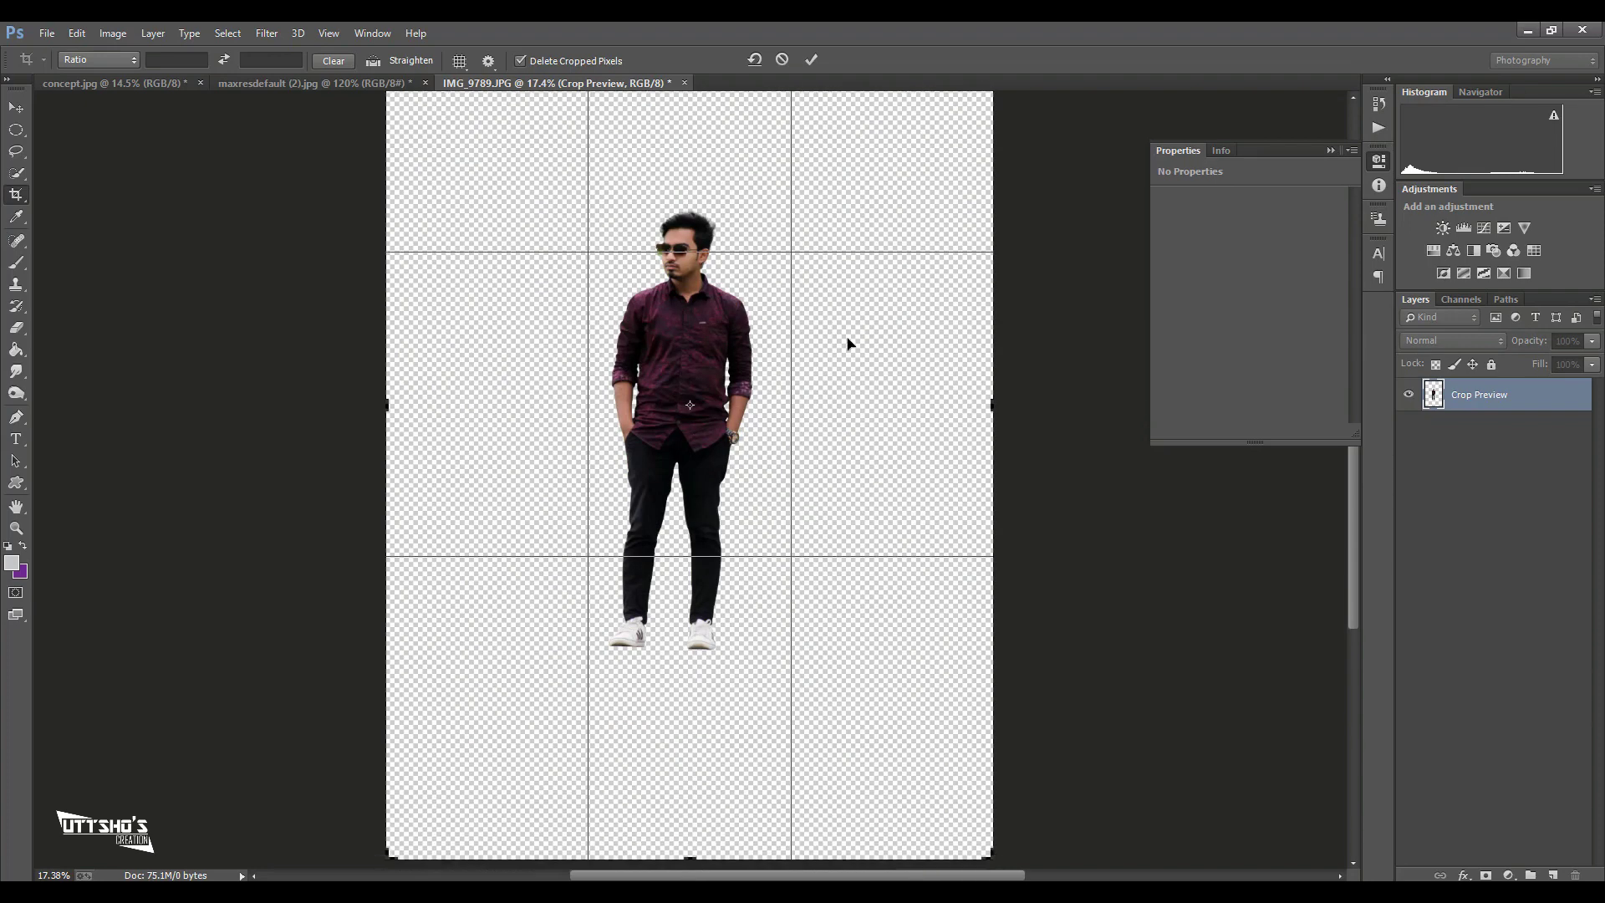
pyautogui.press('Return')
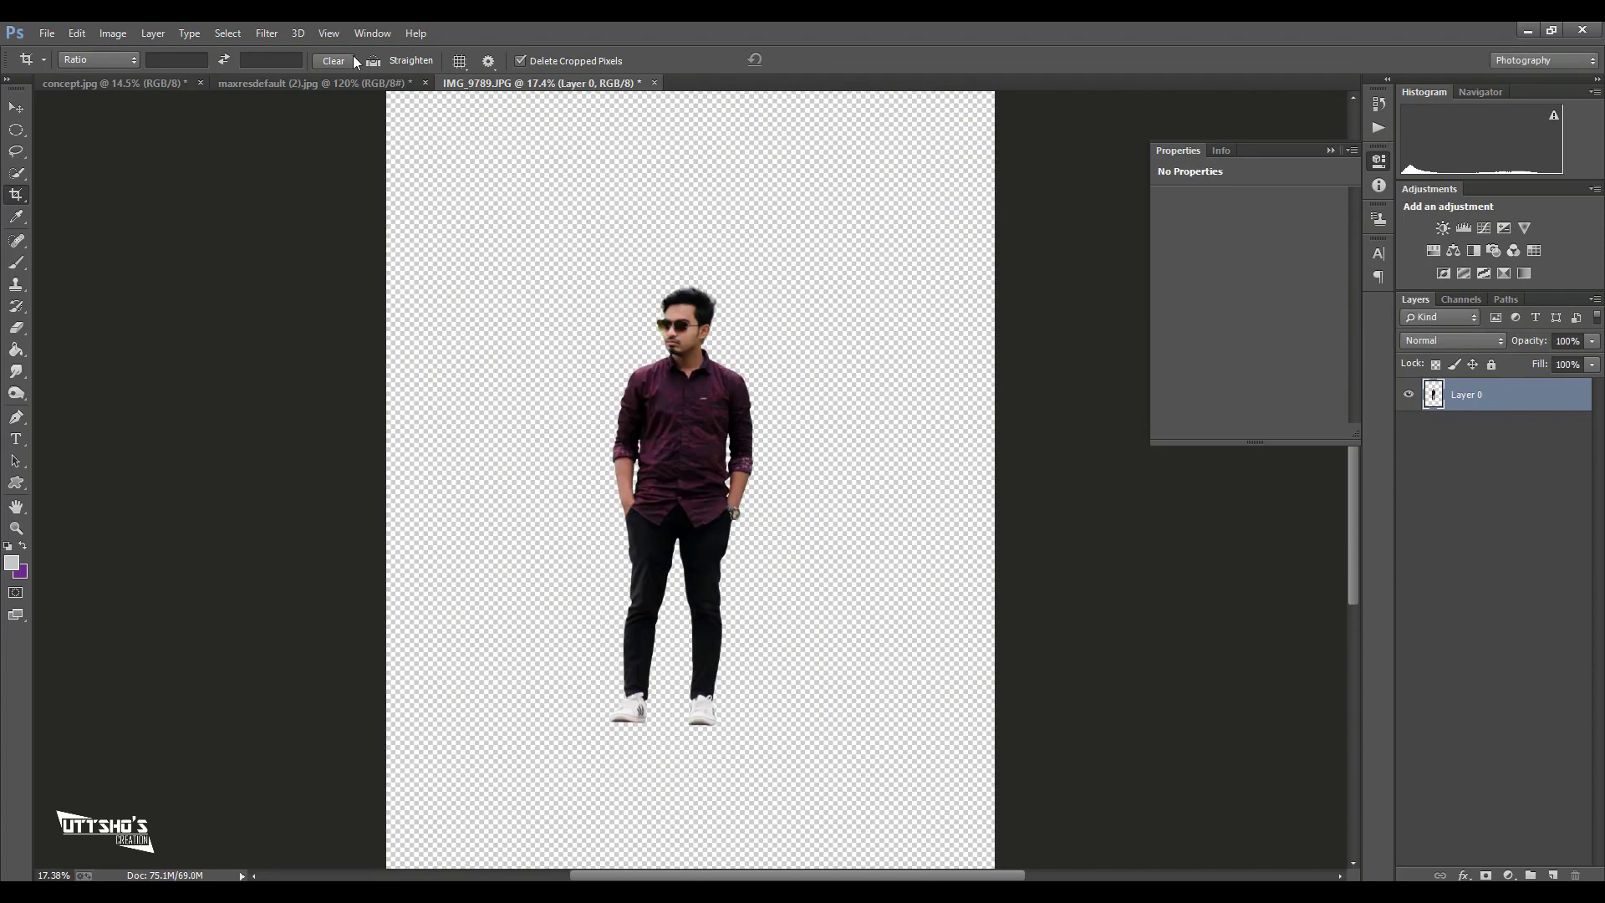
pyautogui.click(15, 107)
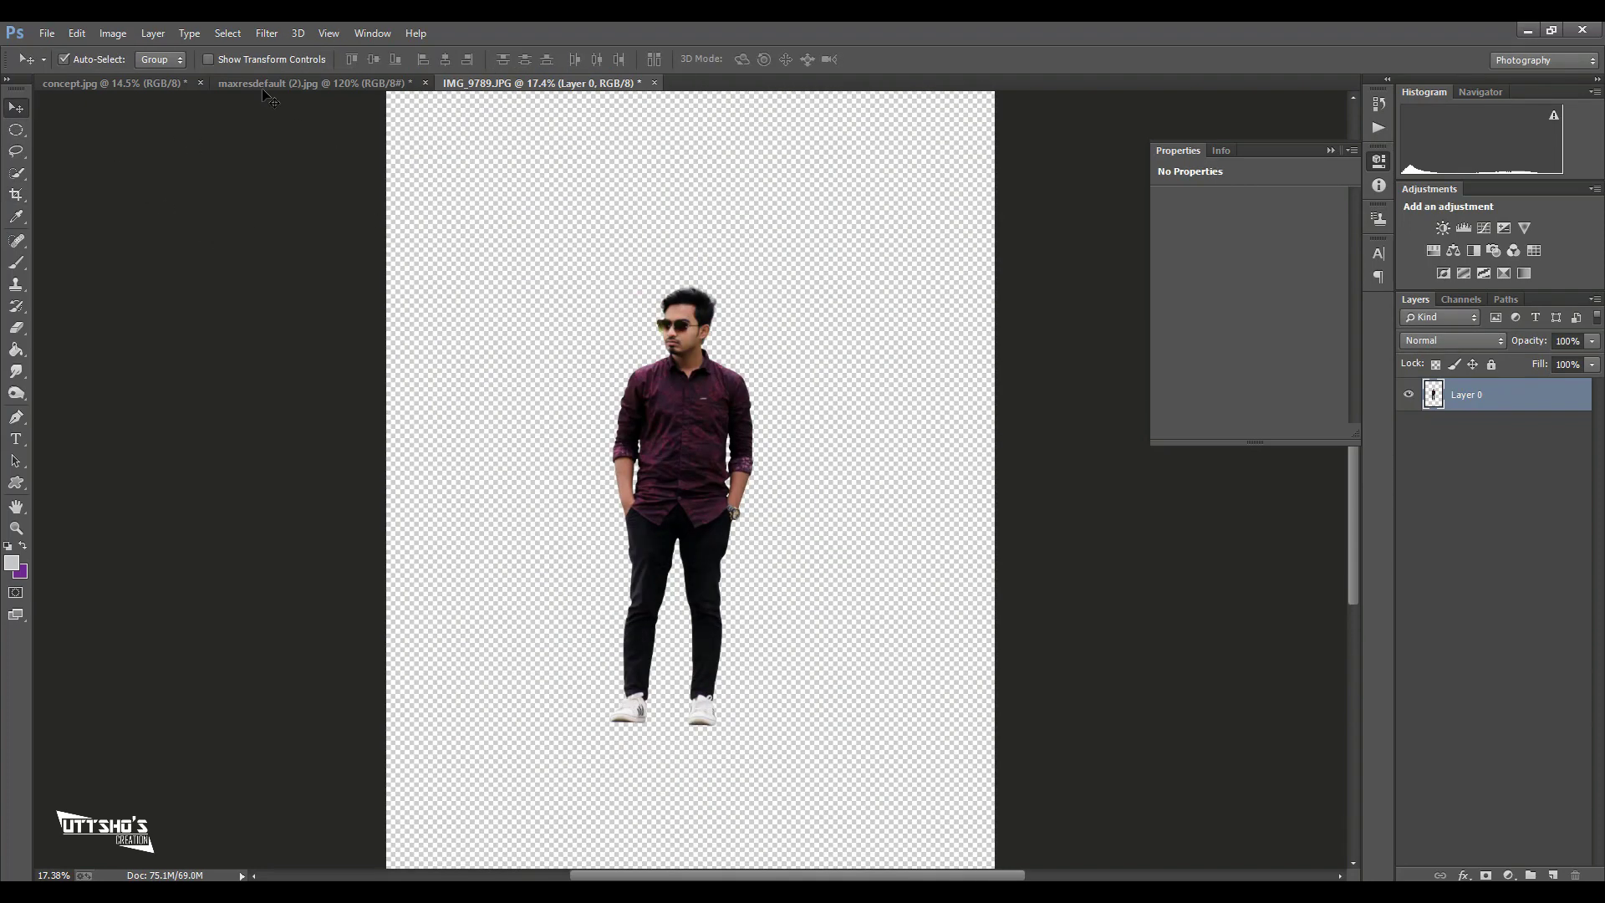
pyautogui.click(46, 33)
# - Open the dark rocky landscape image and drag it into the man's document, shifted right
pyautogui.click(67, 67)
pyautogui.scroll(-1, 448, 288)
pyautogui.scroll(-5, 451, 284)
pyautogui.doubleClick(382, 309)
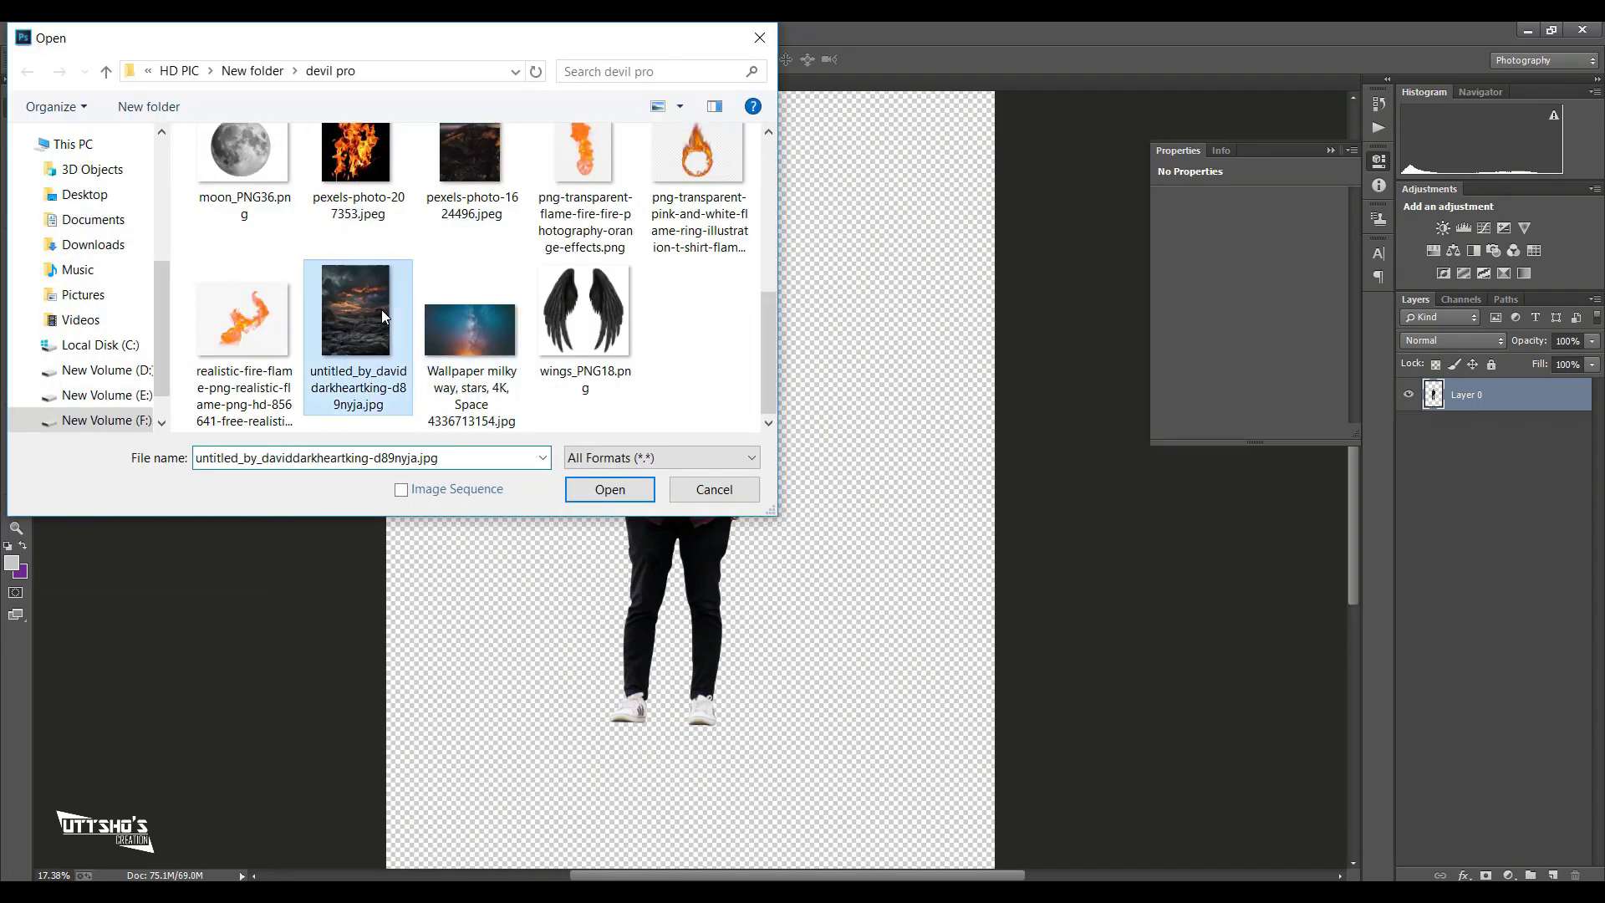
pyautogui.moveTo(261, 287); pyautogui.dragTo(558, 234)
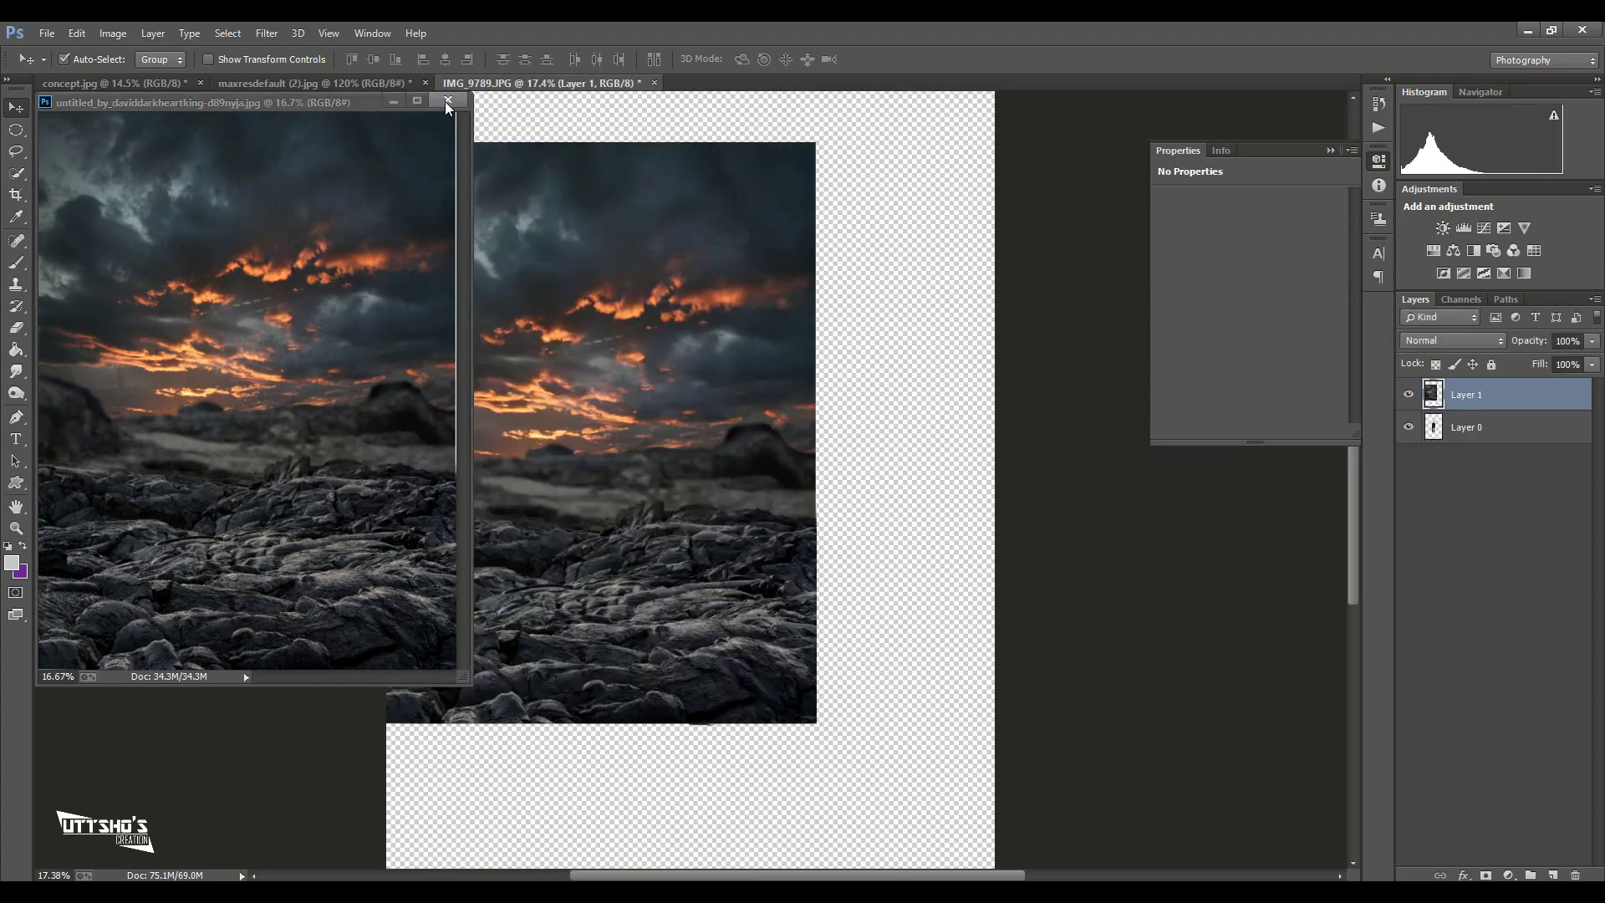
pyautogui.moveTo(559, 234); pyautogui.dragTo(650, 231)
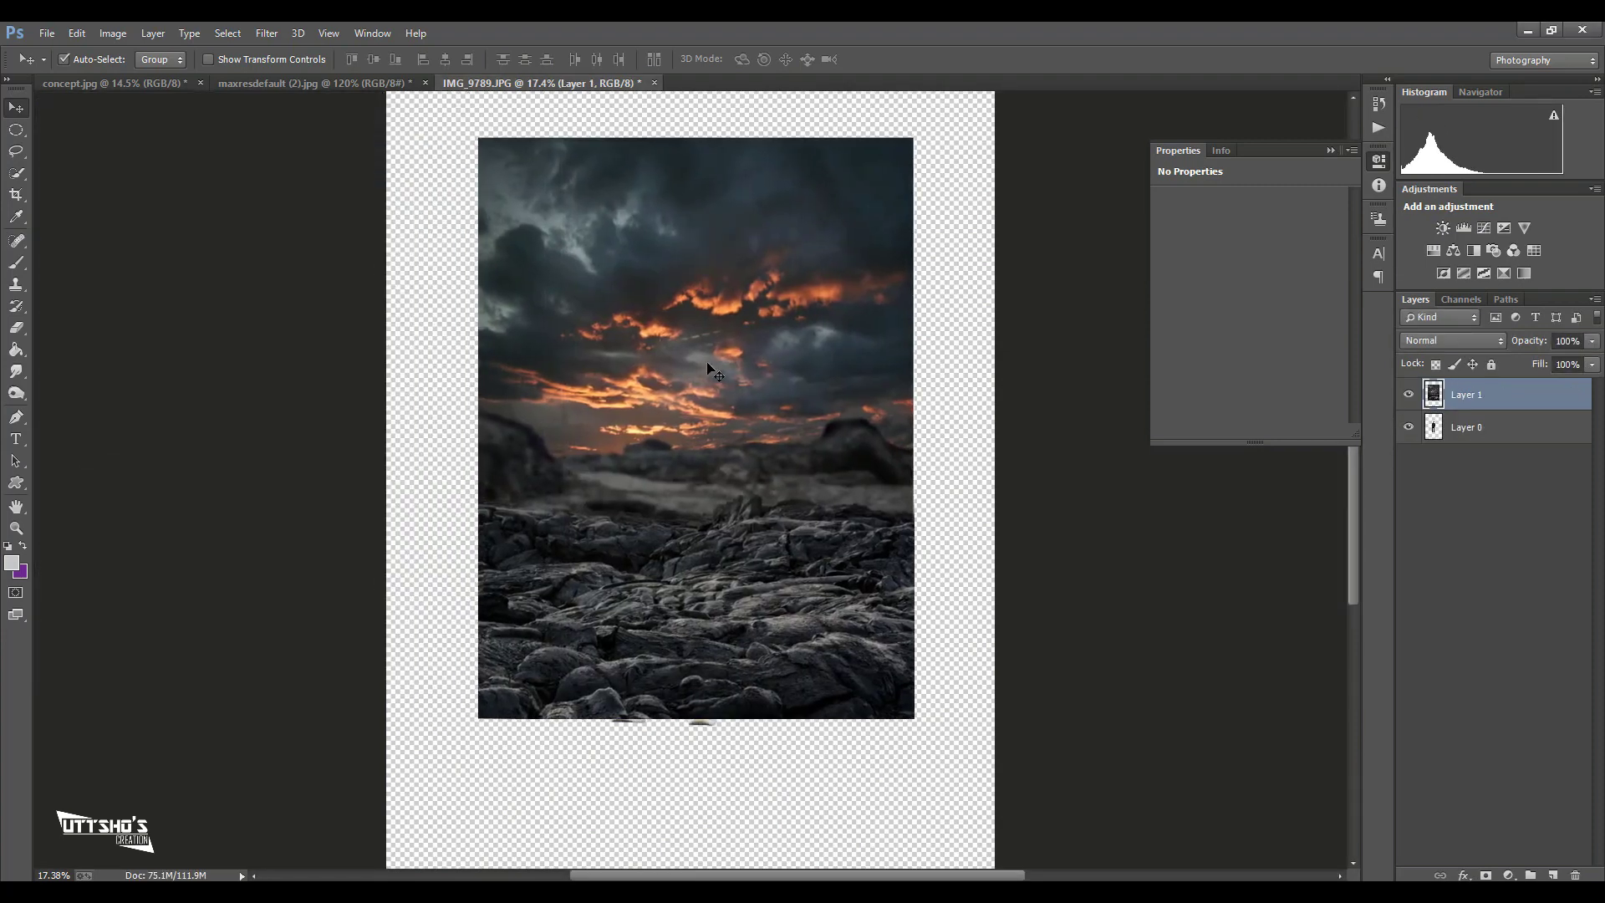
# - Quick-select the foreground rocks, invert, and delete the sky above them
pyautogui.click(15, 179)
pyautogui.moveTo(616, 548); pyautogui.dragTo(493, 698)
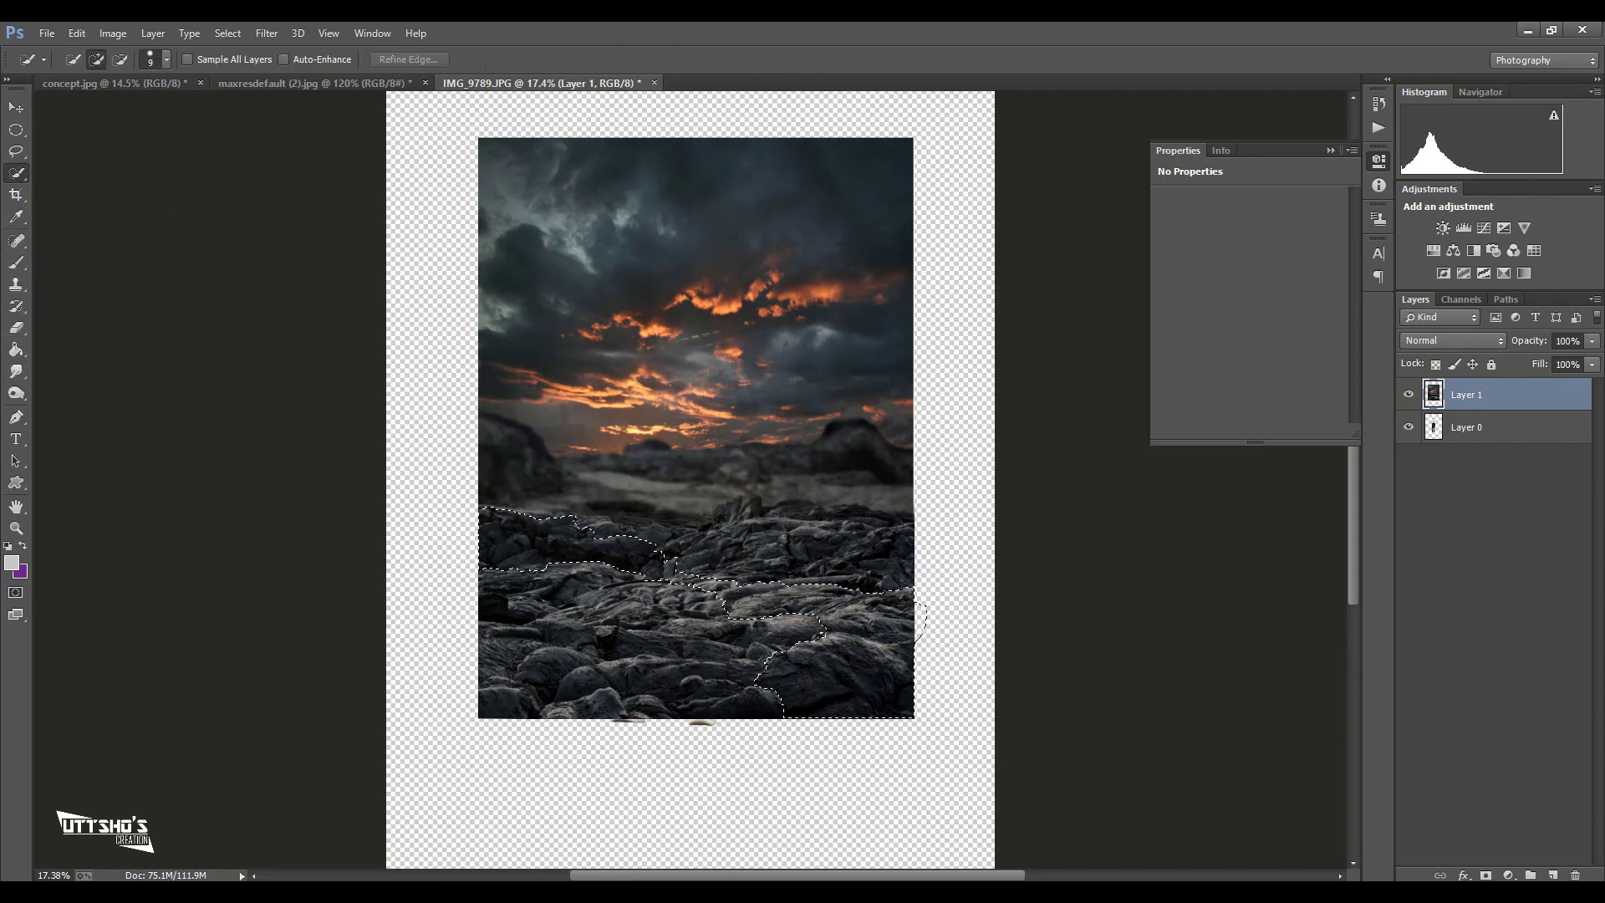
pyautogui.moveTo(803, 635); pyautogui.dragTo(886, 527)
pyautogui.click(693, 652)
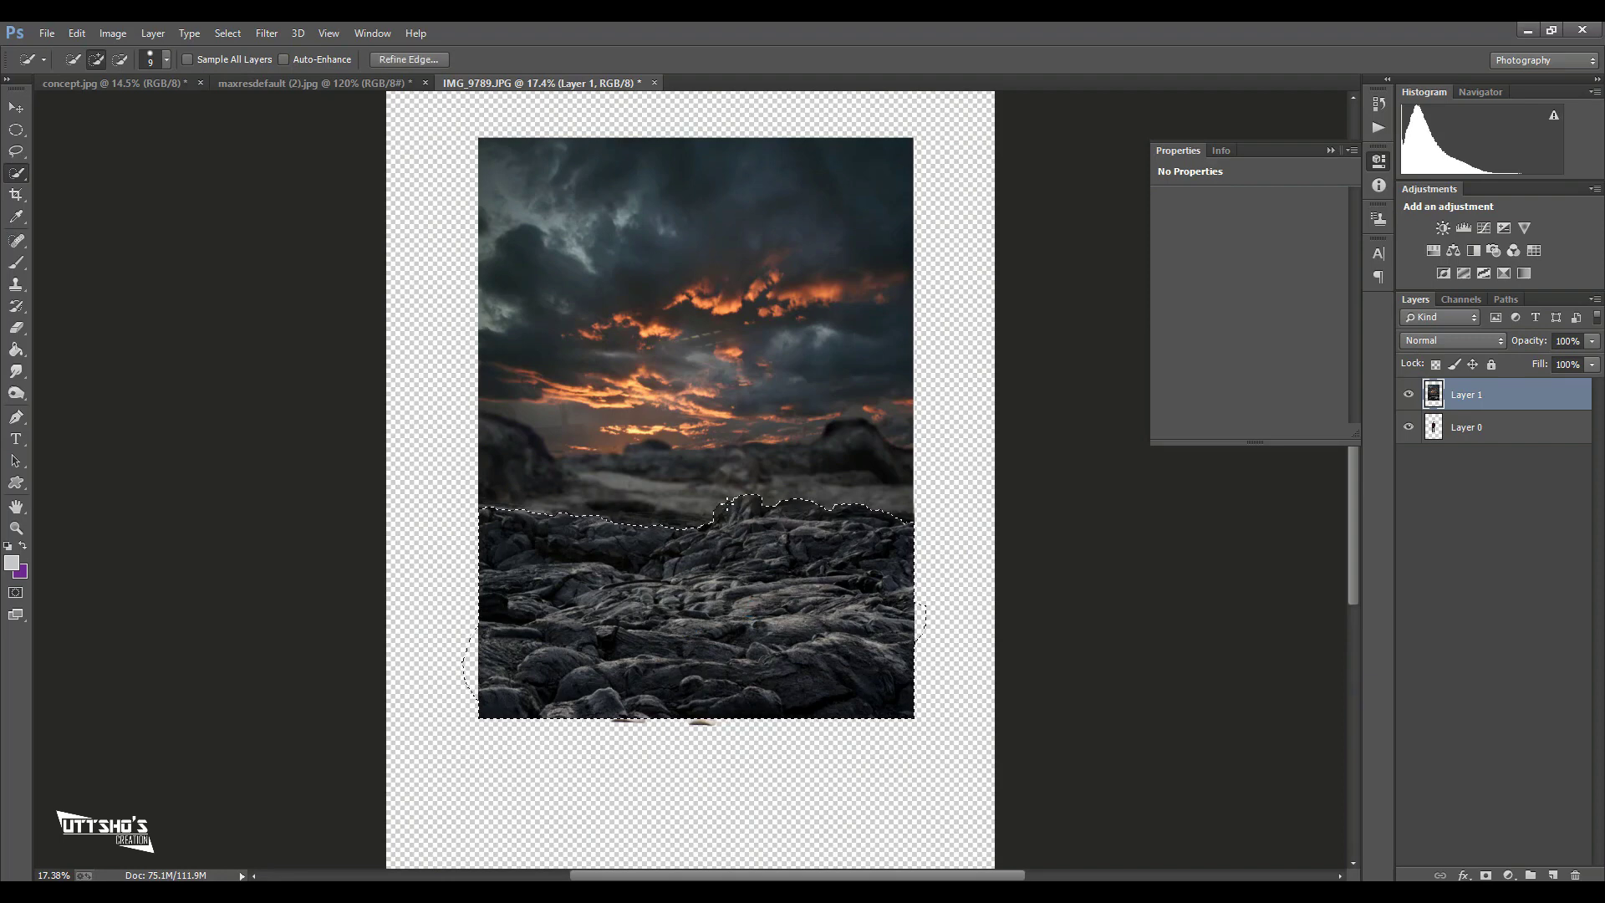
pyautogui.click(763, 495)
pyautogui.hotkey('ctrl', 'shift', 'i')
pyautogui.press('Delete')
pyautogui.hotkey('ctrl', 'd')
# - Enlarge the rocks to about 132% and spread them across the canvas bottom
pyautogui.press('v')
pyautogui.moveTo(569, 588); pyautogui.dragTo(574, 619)
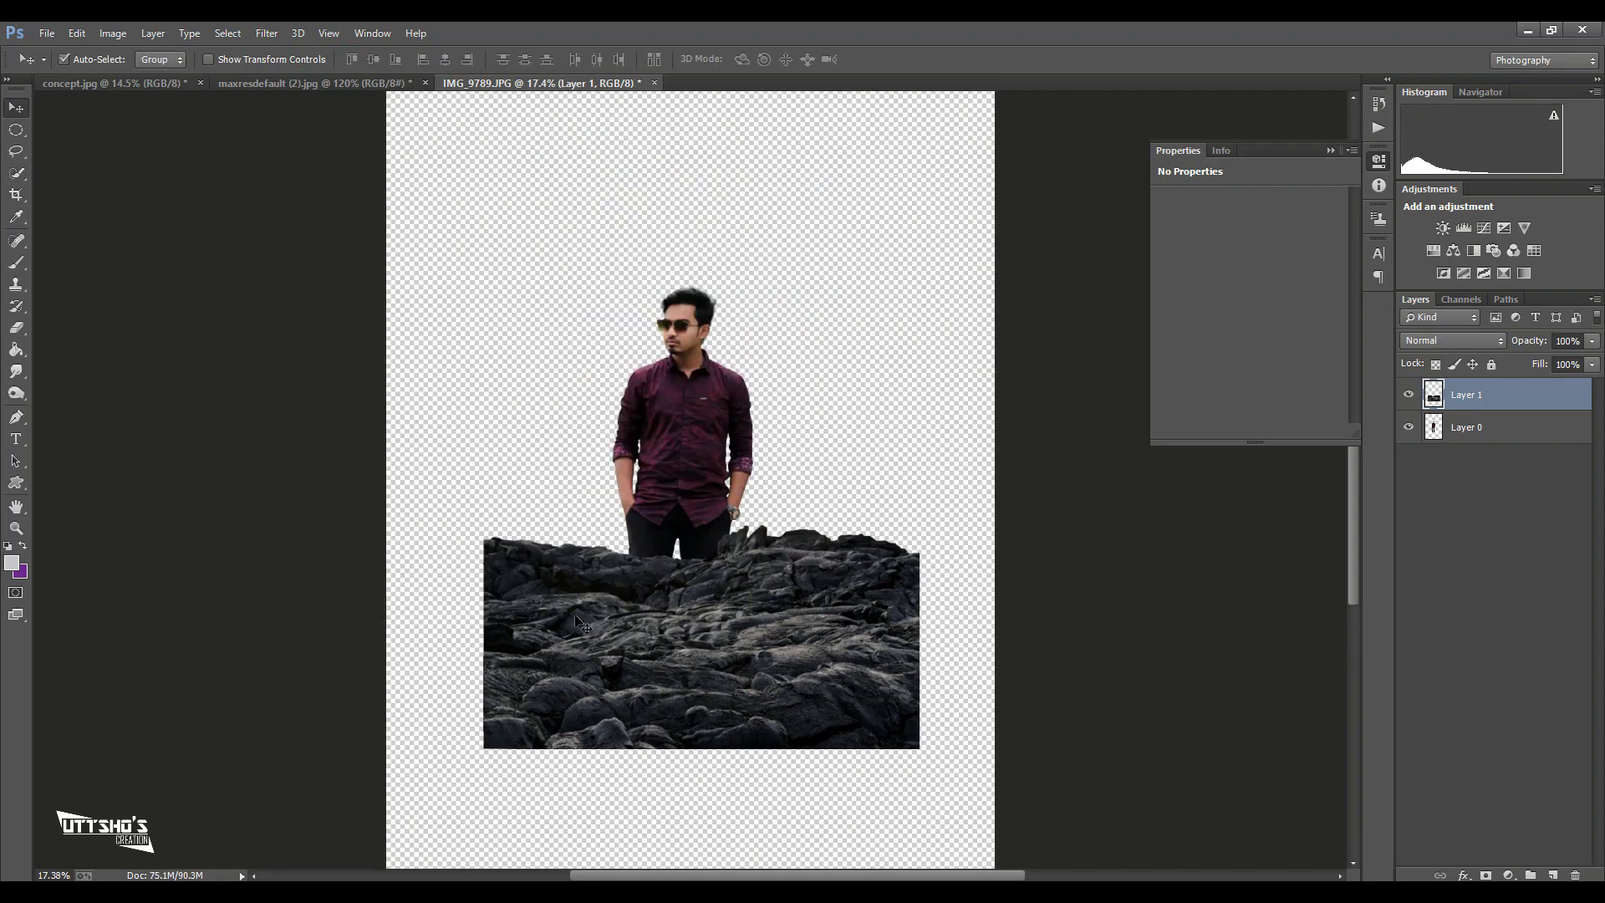
pyautogui.hotkey('ctrl', 't')
pyautogui.moveTo(921, 749); pyautogui.dragTo(990, 786)
pyautogui.moveTo(827, 669); pyautogui.dragTo(832, 711)
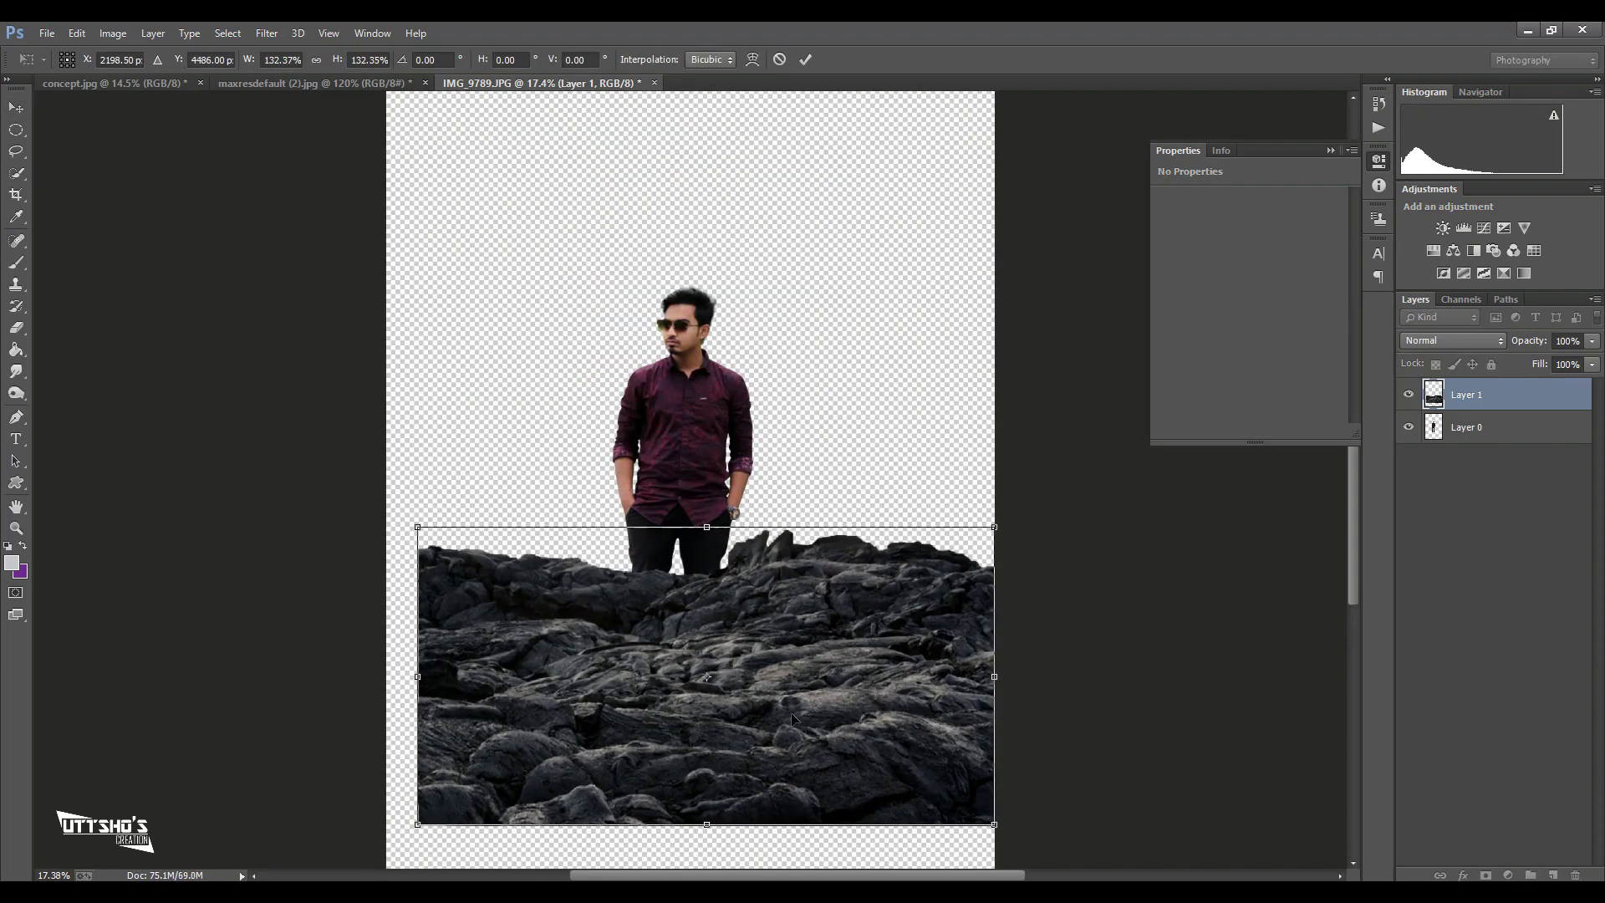
pyautogui.scroll(-1, 792, 717)
pyautogui.moveTo(746, 669); pyautogui.dragTo(744, 757)
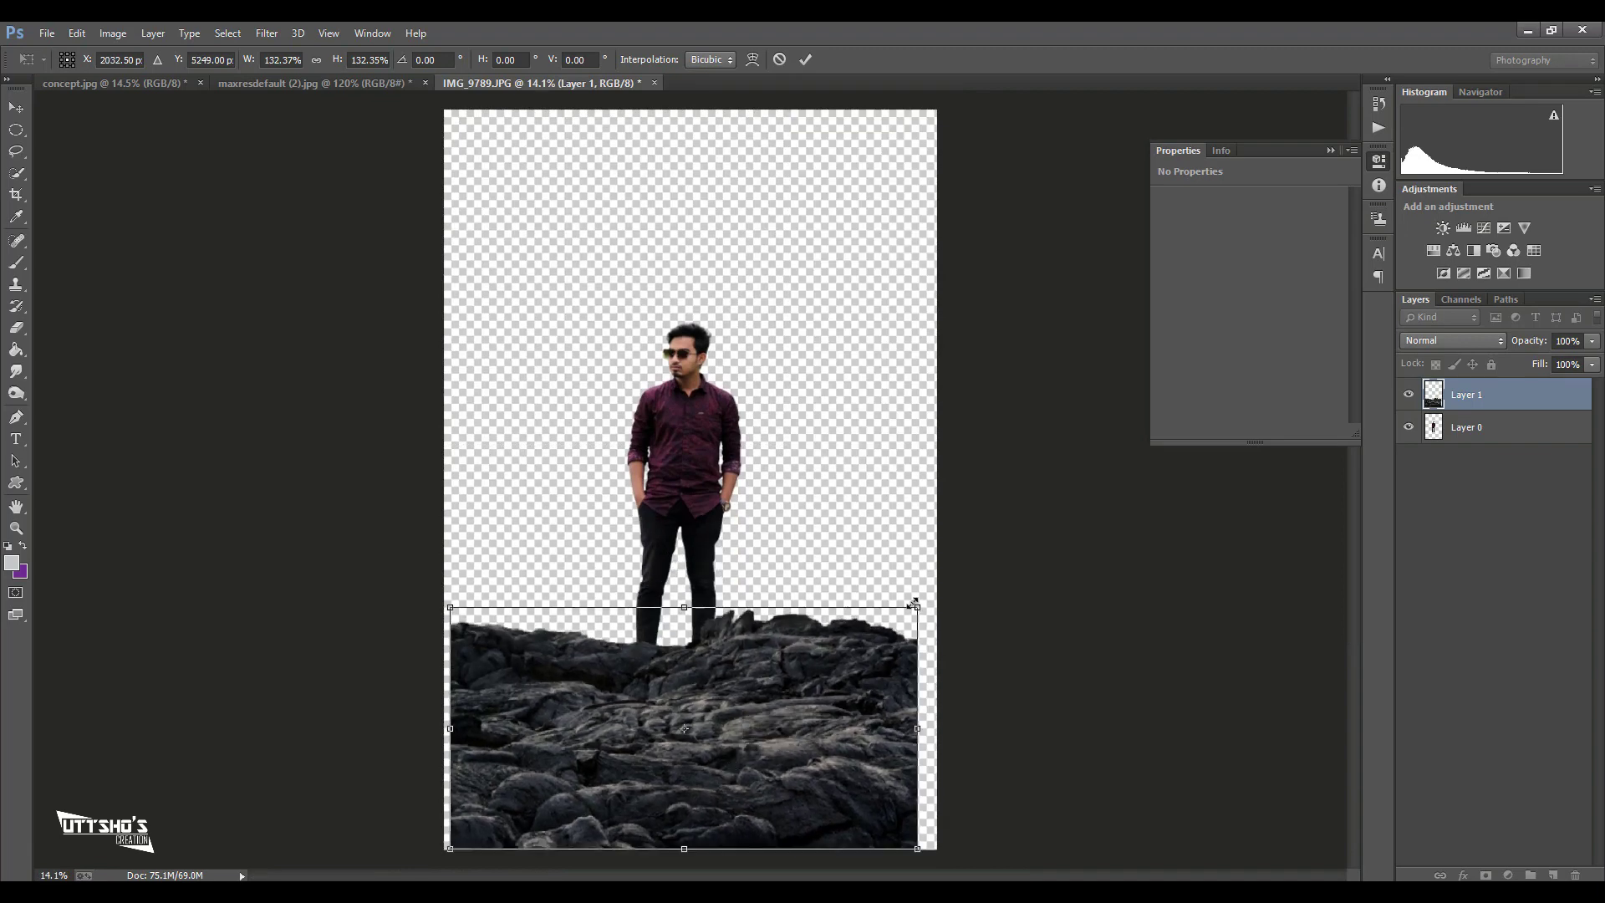
pyautogui.moveTo(914, 610); pyautogui.dragTo(892, 645)
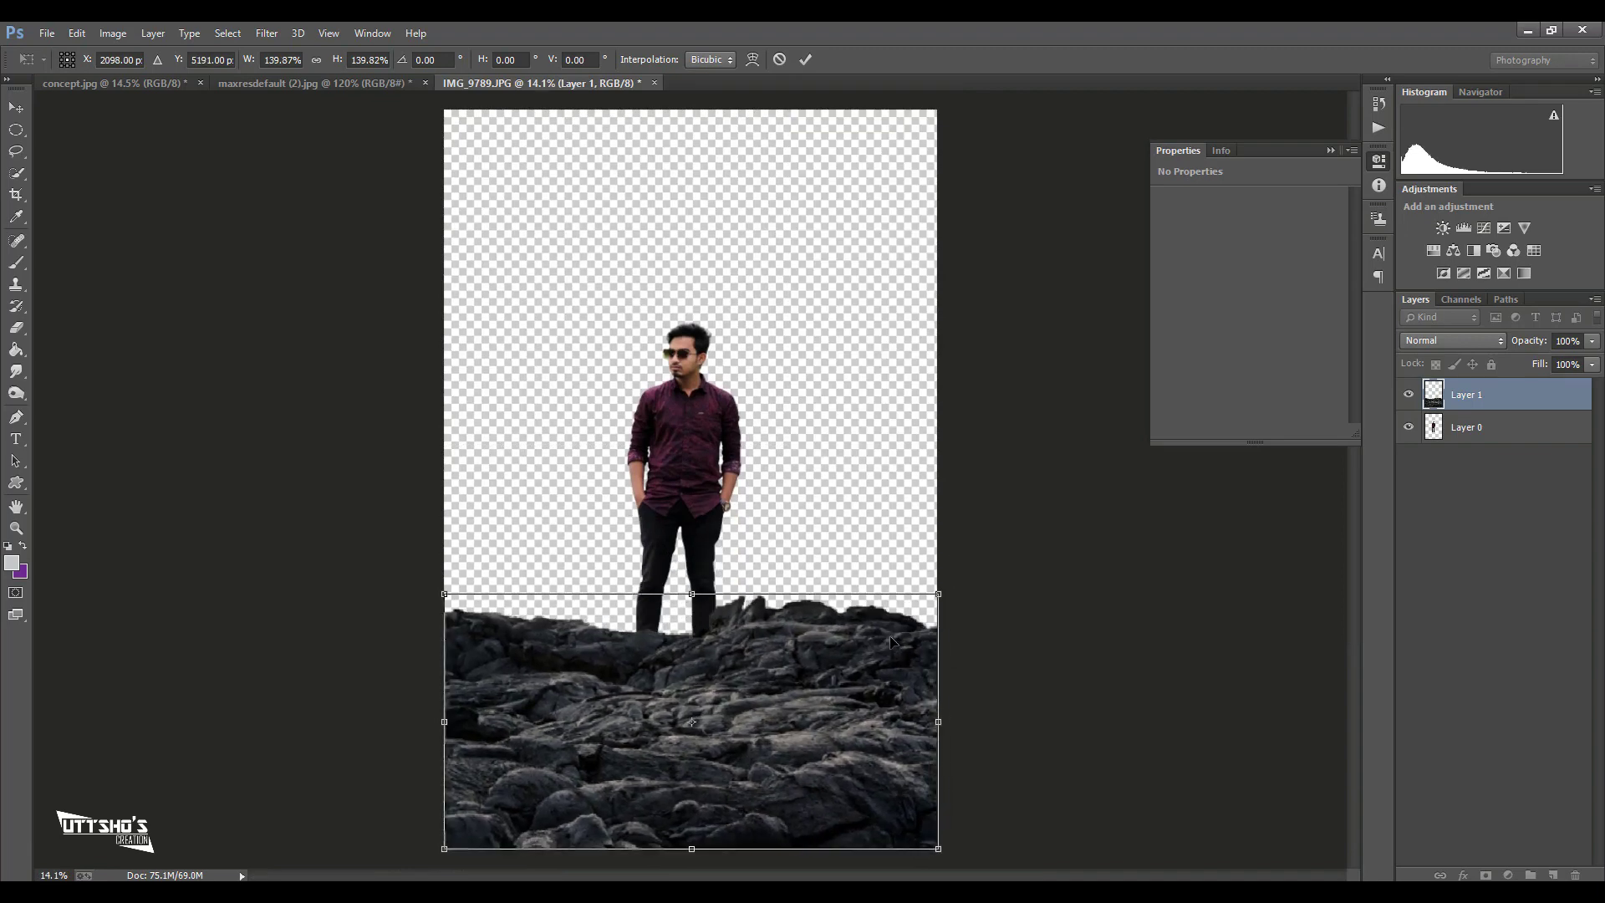
pyautogui.press('Return')
# - Bring the man's layer above the rocks, move him onto them and enlarge him slightly
pyautogui.keyDown('shift'); pyautogui.click(1489, 429); pyautogui.keyUp('shift')
pyautogui.hotkey('ctrl', ']')
pyautogui.moveTo(696, 474); pyautogui.dragTo(719, 491)
pyautogui.hotkey('ctrl', 't')
pyautogui.moveTo(756, 334); pyautogui.dragTo(768, 313)
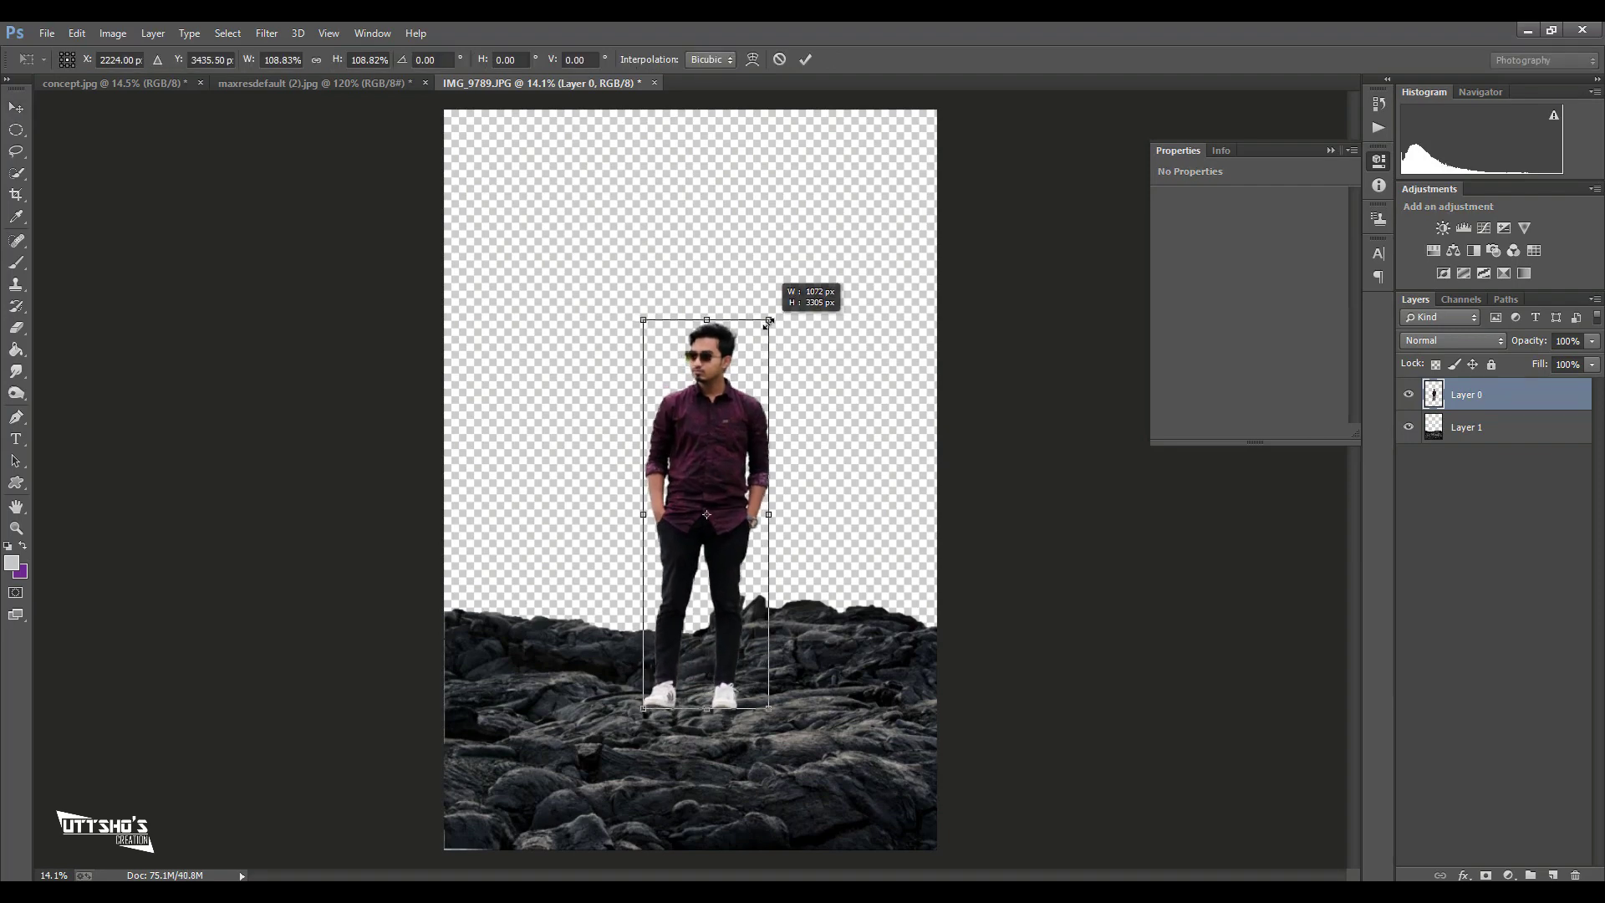
pyautogui.press('Return')
pyautogui.click(51, 32)
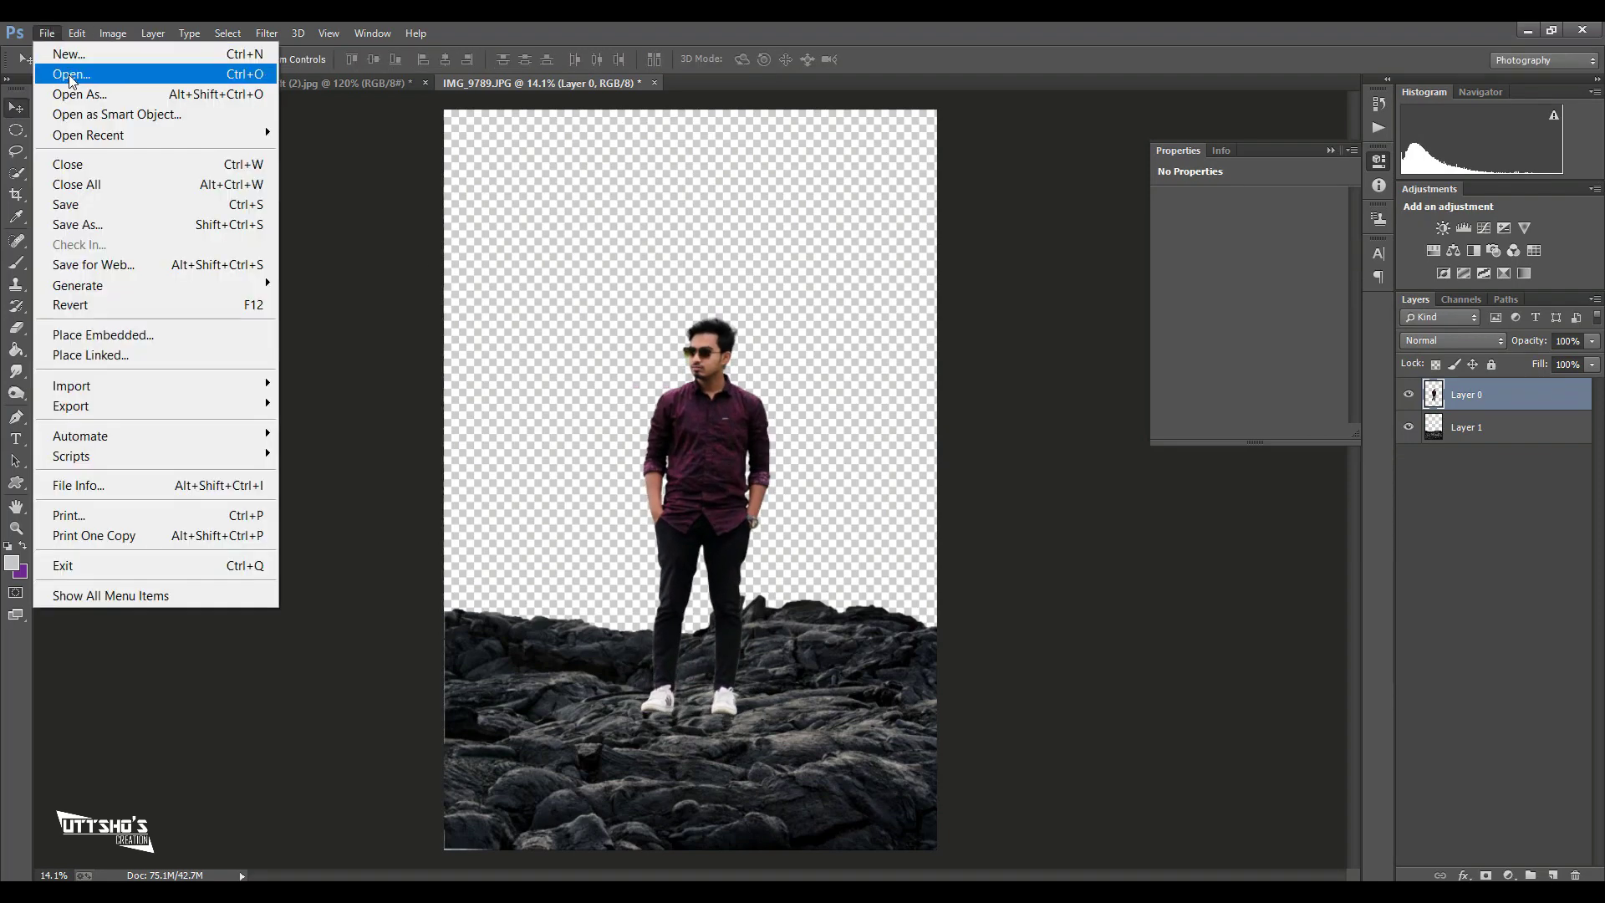
# - Open milky-way.jpg and copy it into the man composite
pyautogui.click(75, 67)
pyautogui.scroll(-3, 468, 317)
pyautogui.click(697, 167)
pyautogui.scroll(-3, 484, 336)
pyautogui.click(481, 309)
pyautogui.click(603, 486)
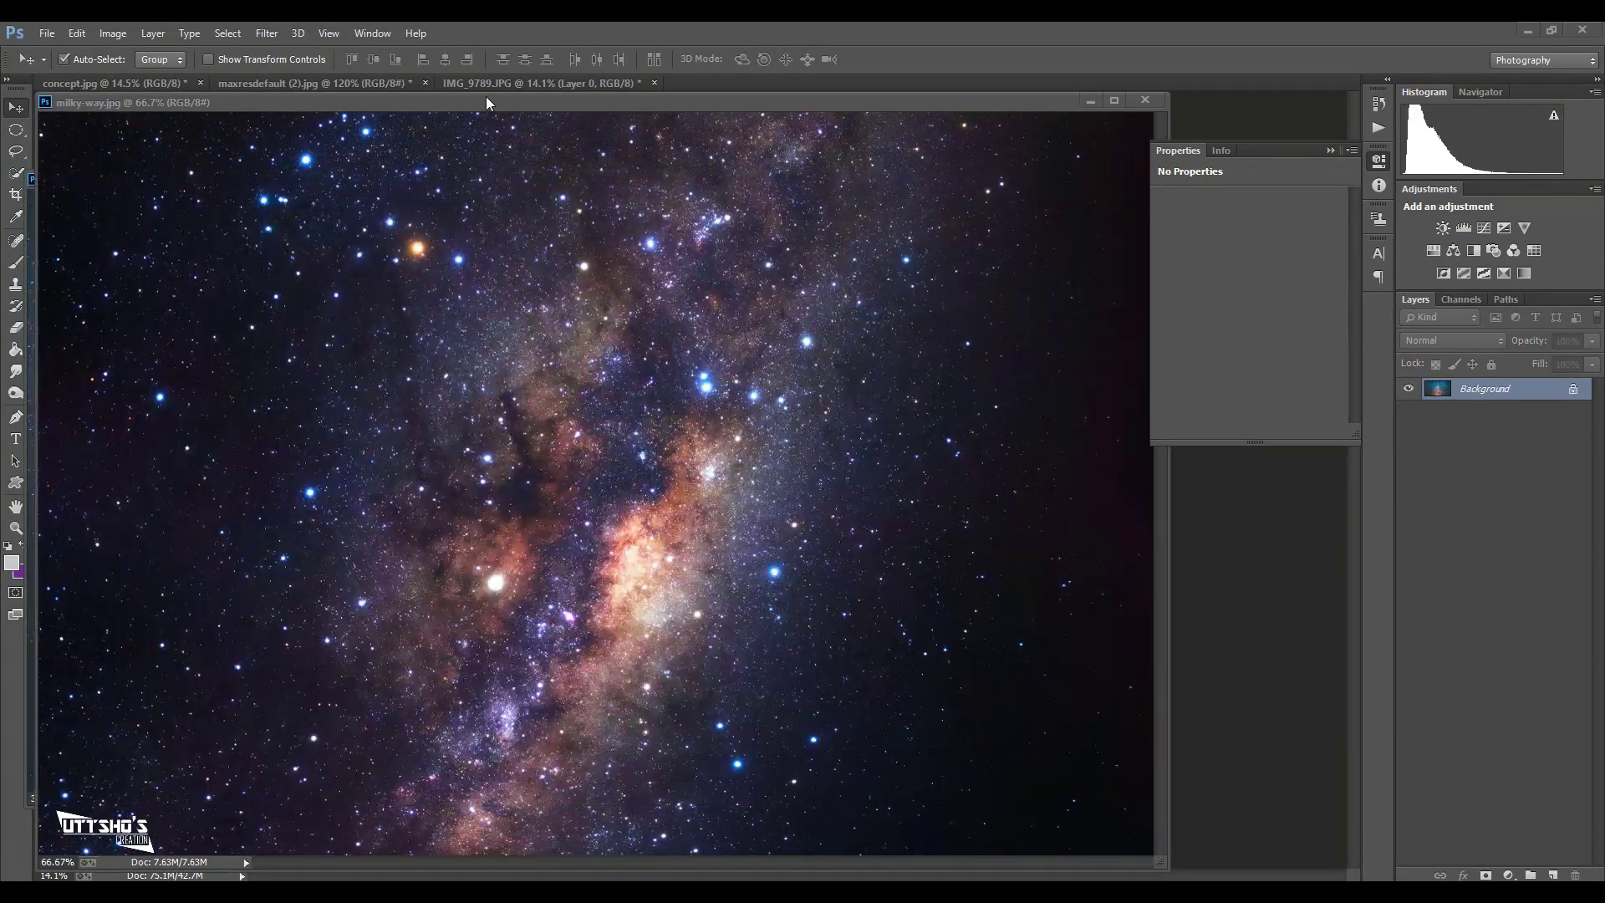
pyautogui.moveTo(485, 97); pyautogui.dragTo(460, 230)
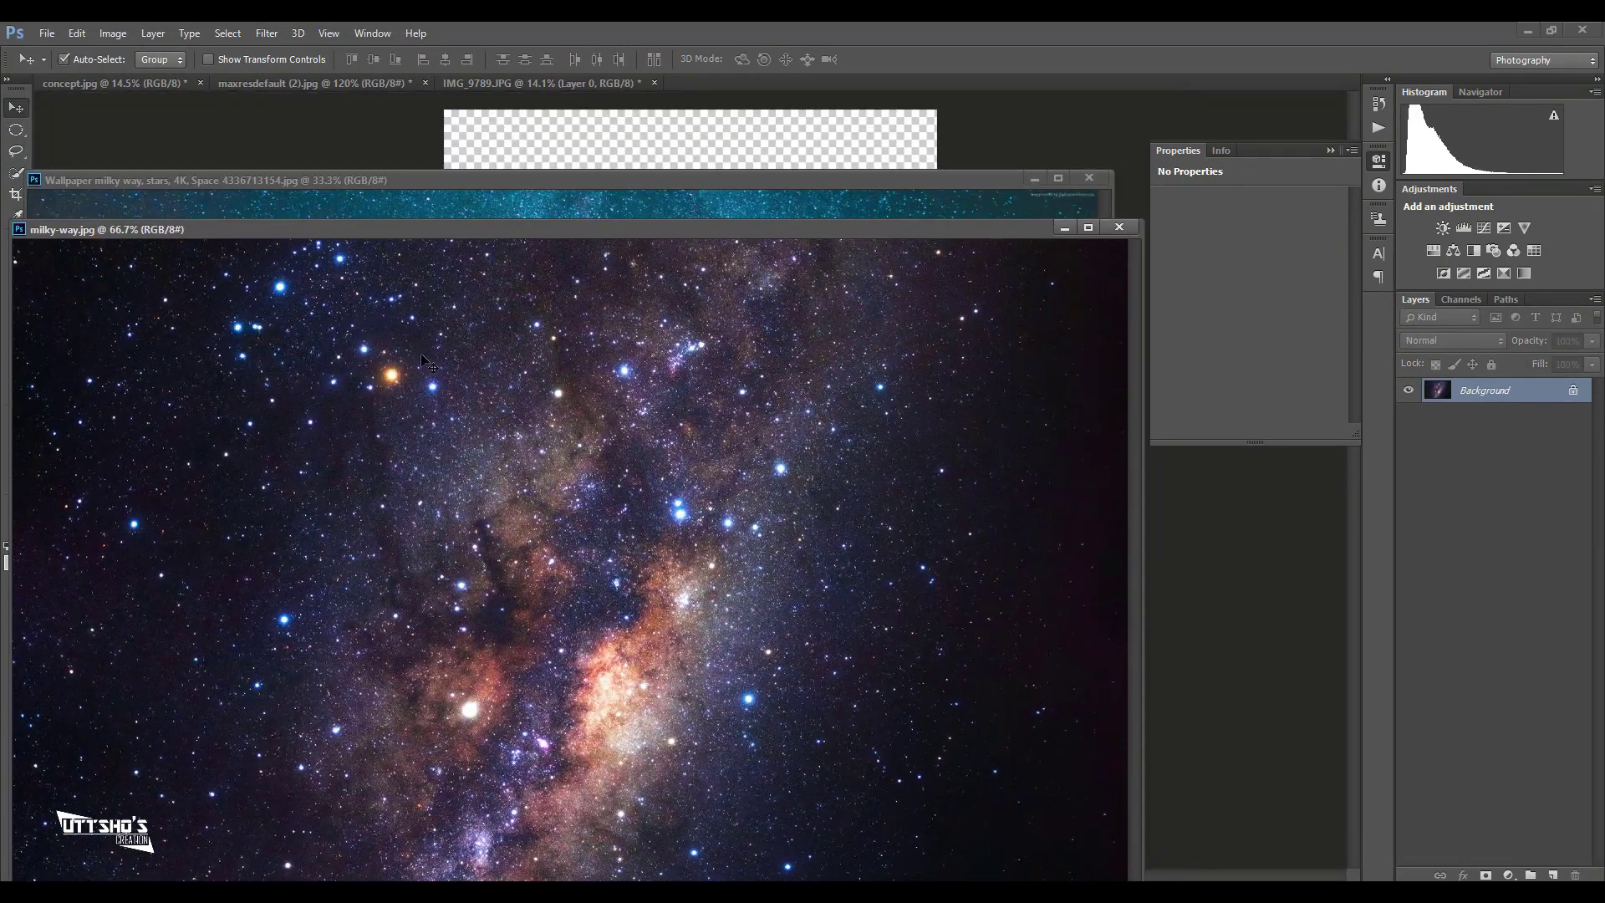
pyautogui.moveTo(553, 167); pyautogui.dragTo(589, 154)
# - Copy the wallpaper galaxy in, centre it over the other and enlarge it to about 183%
pyautogui.moveTo(669, 210)
pyautogui.mouseDown()
pyautogui.moveTo(742, 159)
pyautogui.moveTo(836, 153)
pyautogui.moveTo(708, 269)
pyautogui.mouseUp()
pyautogui.moveTo(1474, 414); pyautogui.dragTo(1472, 386)
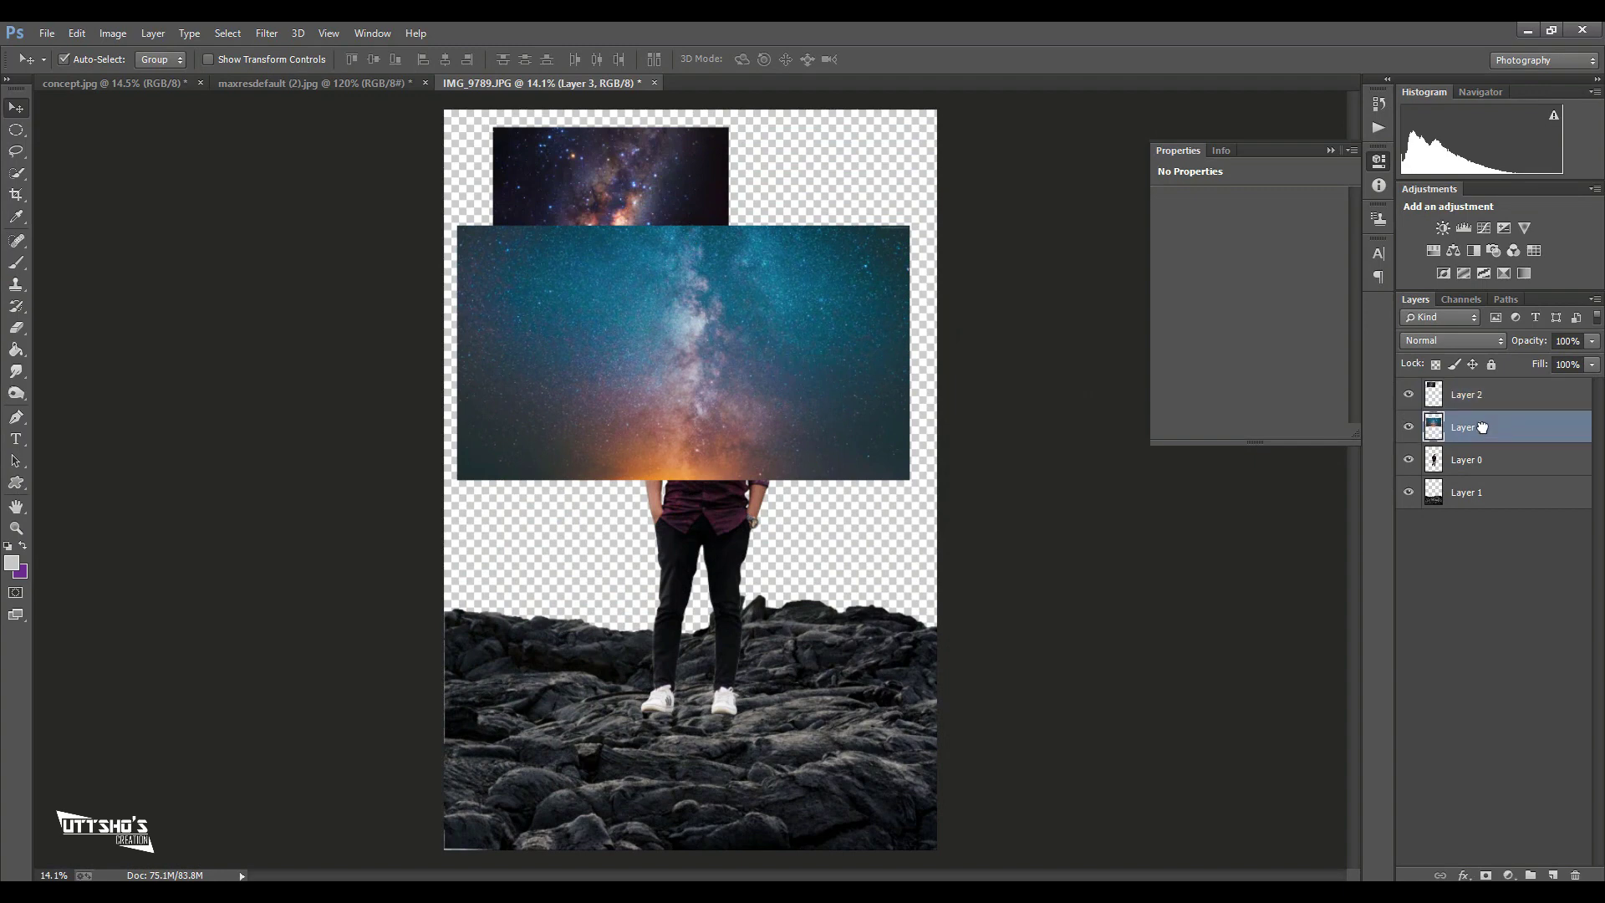
pyautogui.moveTo(638, 230); pyautogui.dragTo(710, 358)
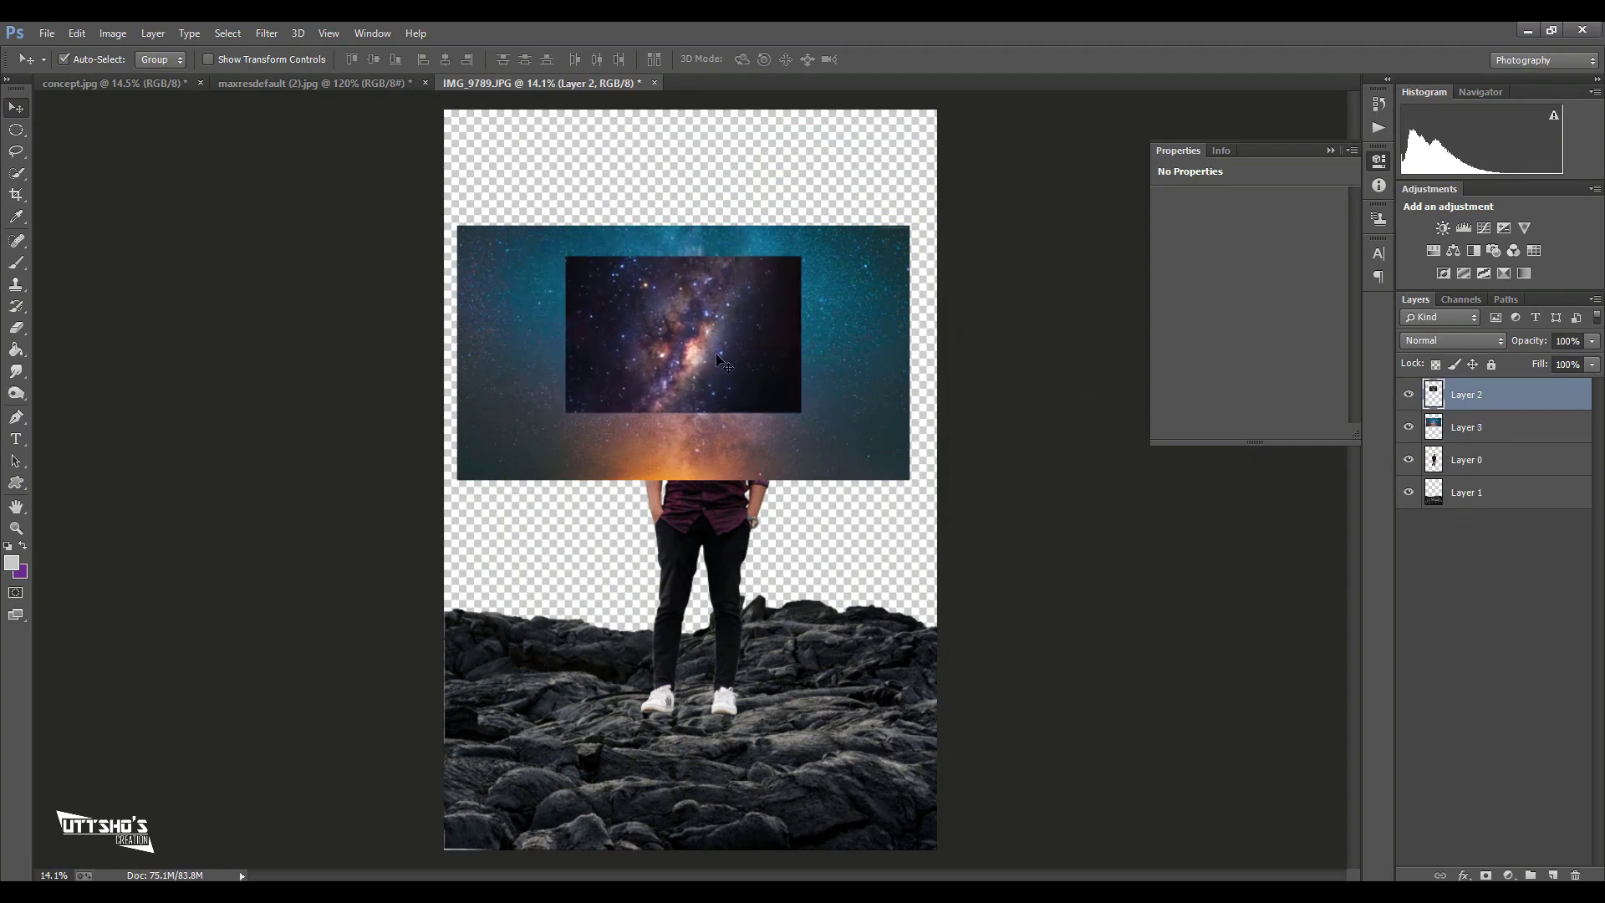
pyautogui.hotkey('ctrl', 't')
pyautogui.moveTo(804, 409); pyautogui.dragTo(900, 477)
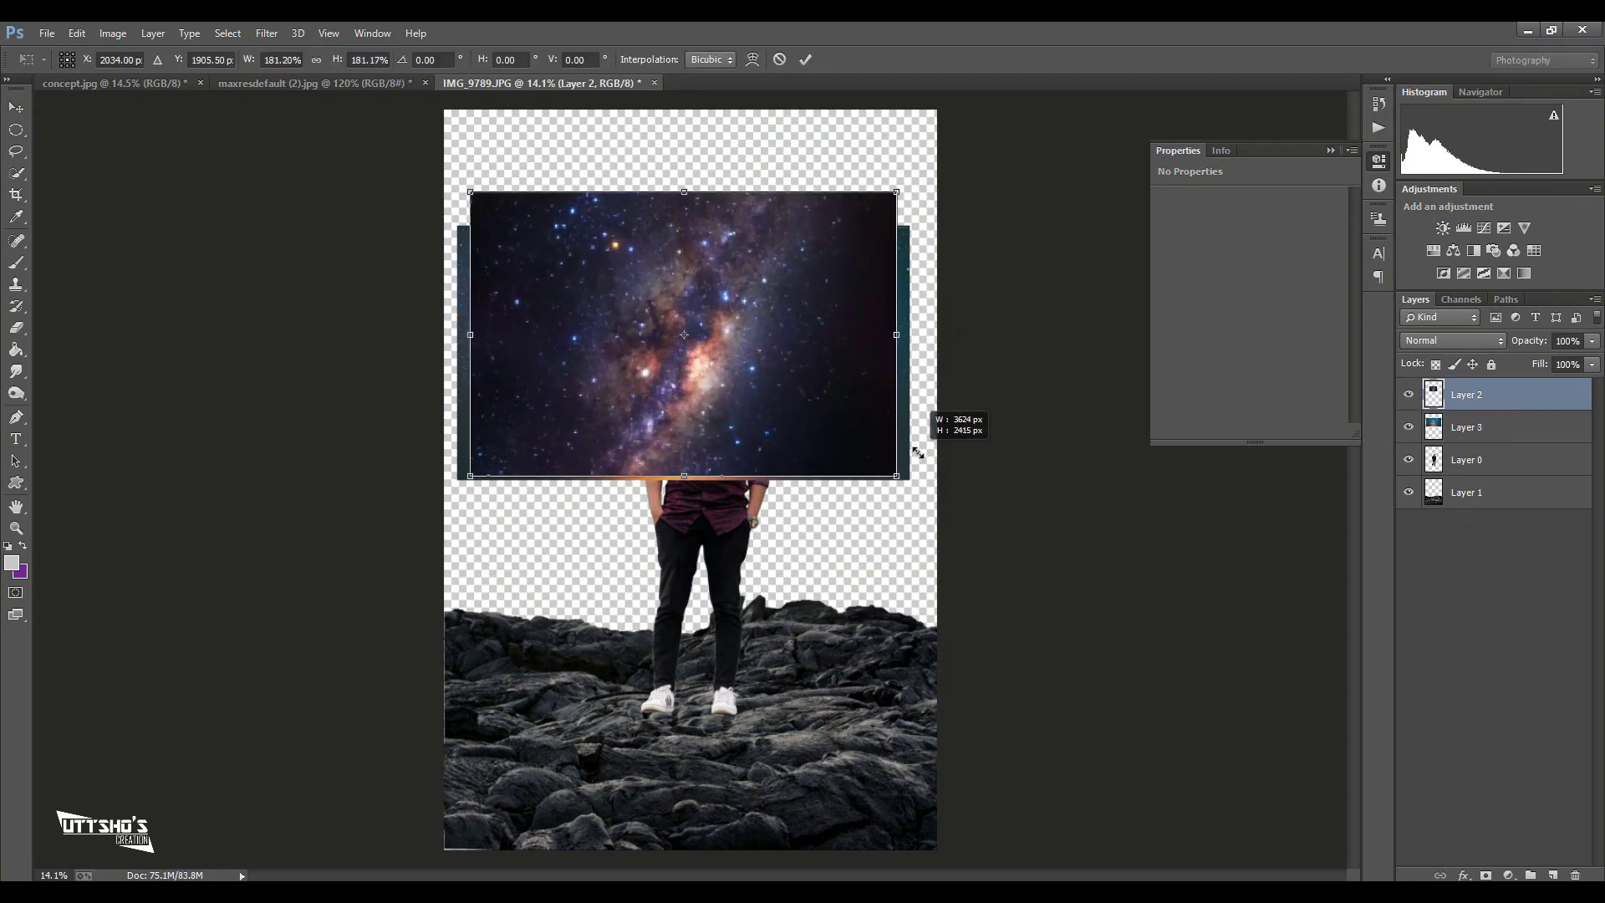
pyautogui.moveTo(838, 387); pyautogui.dragTo(839, 404)
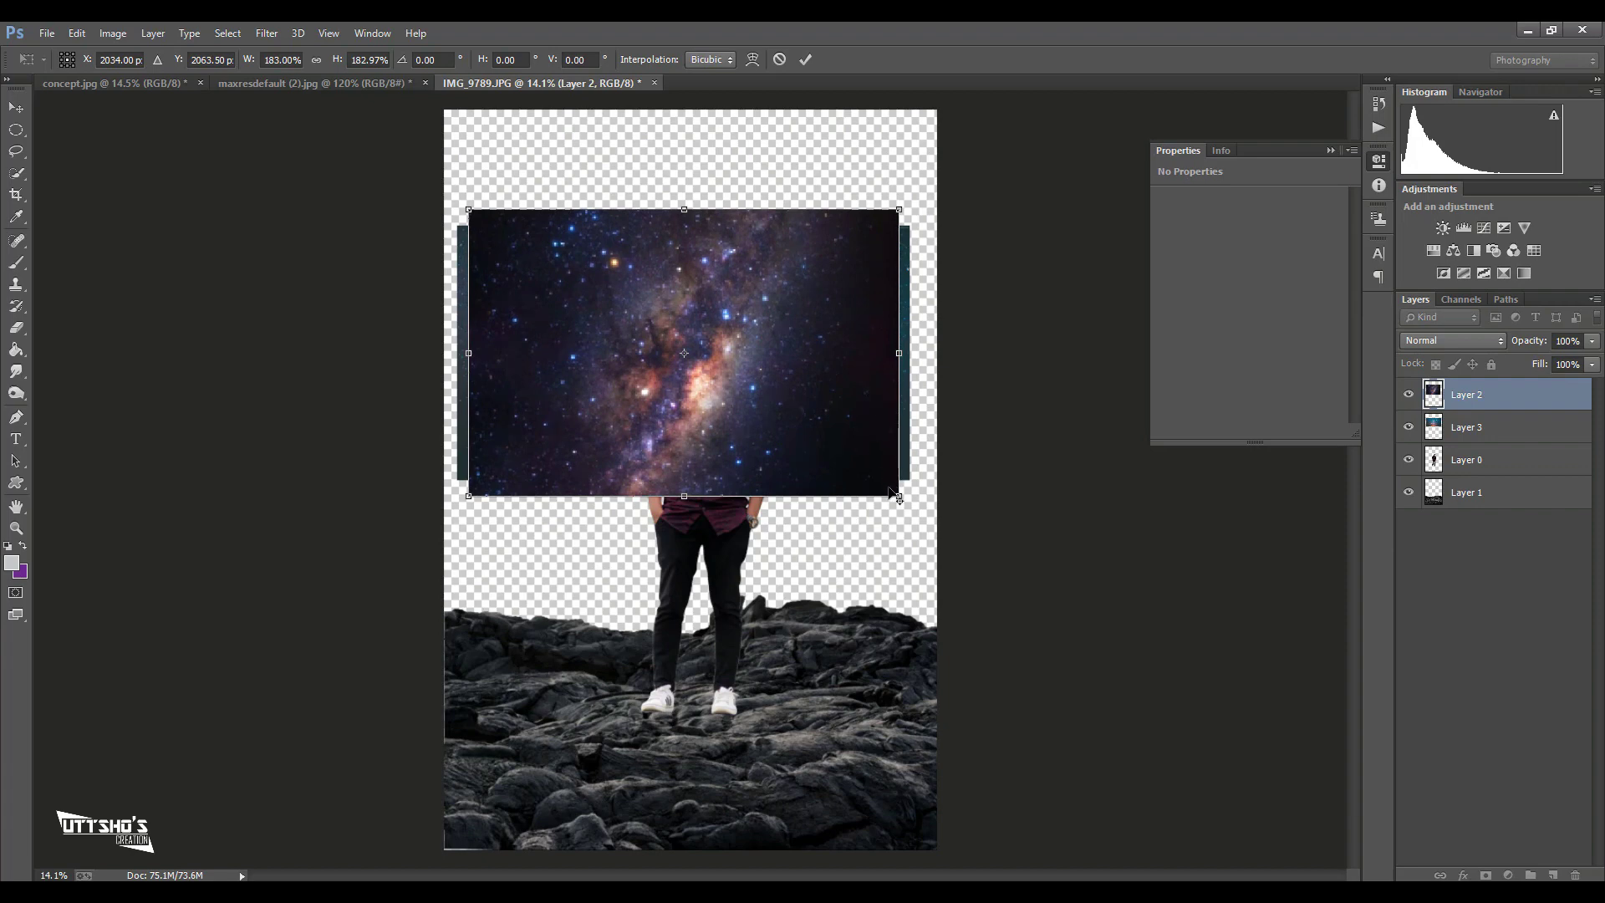
pyautogui.moveTo(896, 496); pyautogui.dragTo(909, 503)
pyautogui.press('Return')
pyautogui.click(1418, 343)
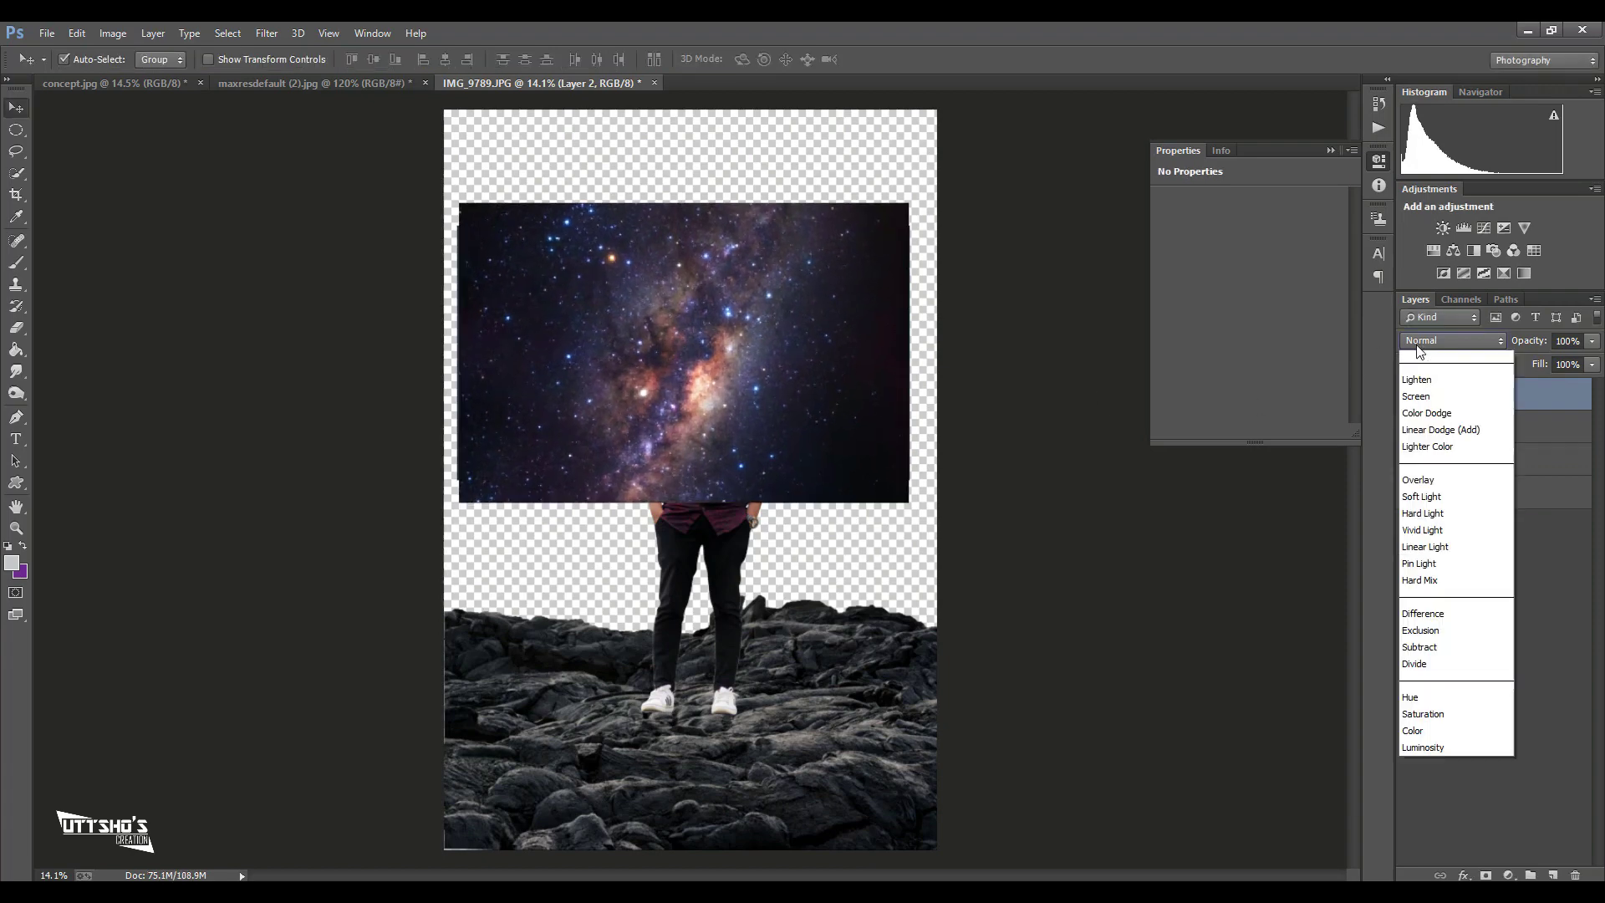
# - Set Layer 2 to Overlay and stretch Layer 3 taller and wider beneath it
pyautogui.click(1418, 479)
pyautogui.moveTo(609, 343)
pyautogui.mouseDown()
pyautogui.moveTo(617, 320)
pyautogui.moveTo(605, 428)
pyautogui.mouseUp()
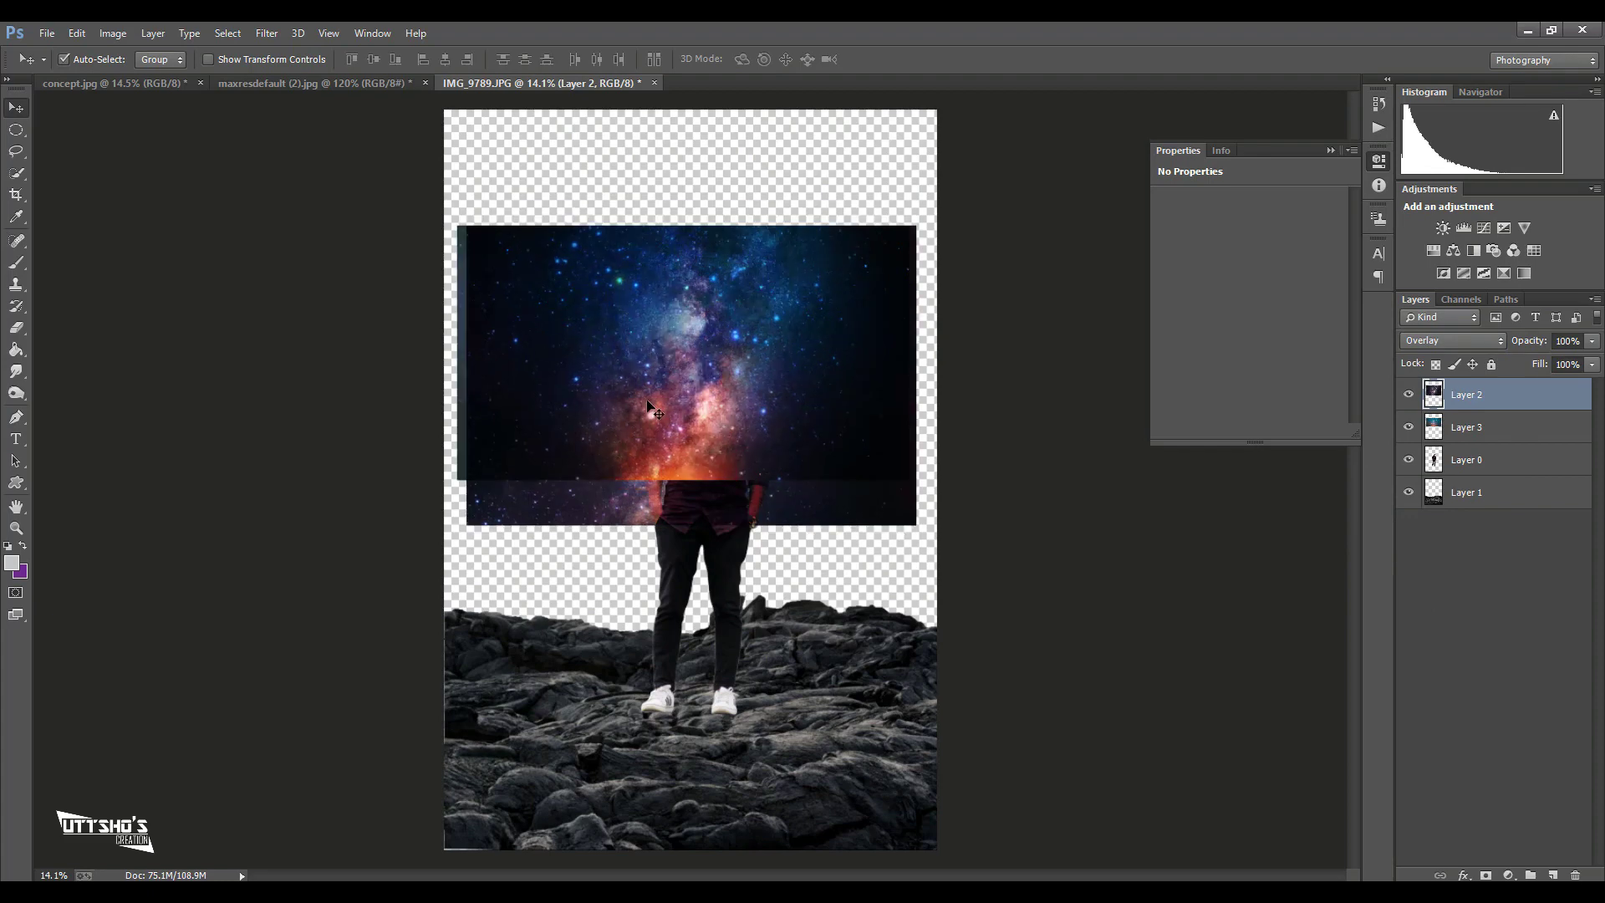
pyautogui.click(1442, 430)
pyautogui.hotkey('ctrl', 't')
pyautogui.moveTo(685, 481); pyautogui.dragTo(686, 524)
pyautogui.moveTo(910, 375); pyautogui.dragTo(915, 375)
pyautogui.moveTo(458, 375); pyautogui.dragTo(467, 376)
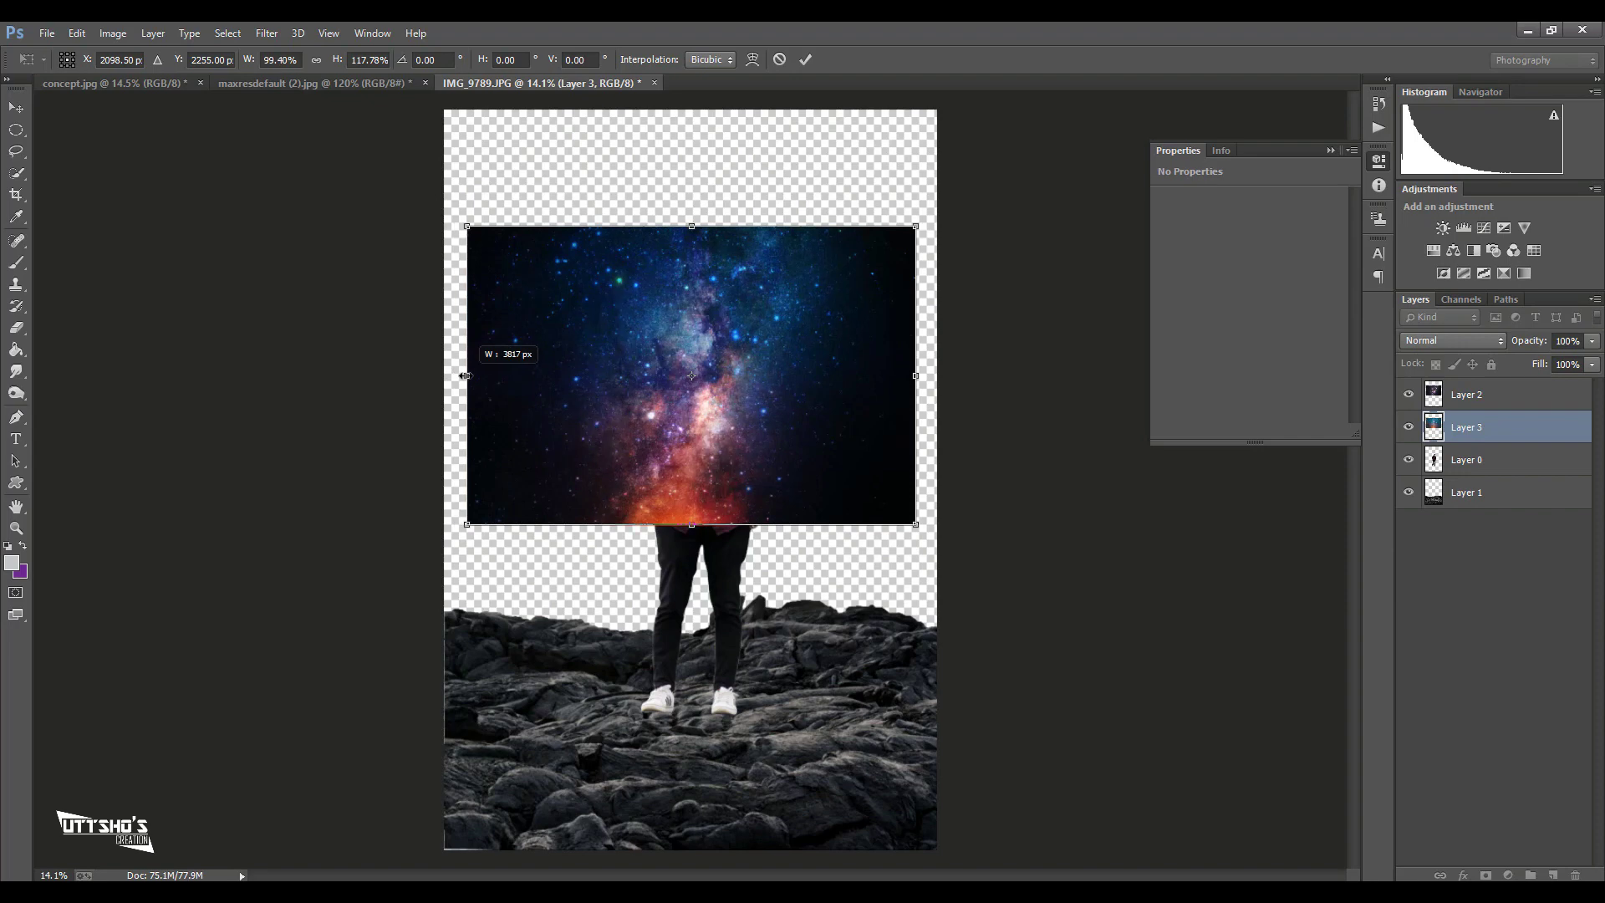
pyautogui.press('Return')
# - Merge the two galaxy layers, enlarge to about 192% down to the rocks, and keep the man above
pyautogui.keyDown('ctrl'); pyautogui.click(1477, 393); pyautogui.keyUp('ctrl')
pyautogui.rightClick(1478, 393)
pyautogui.click(1087, 627)
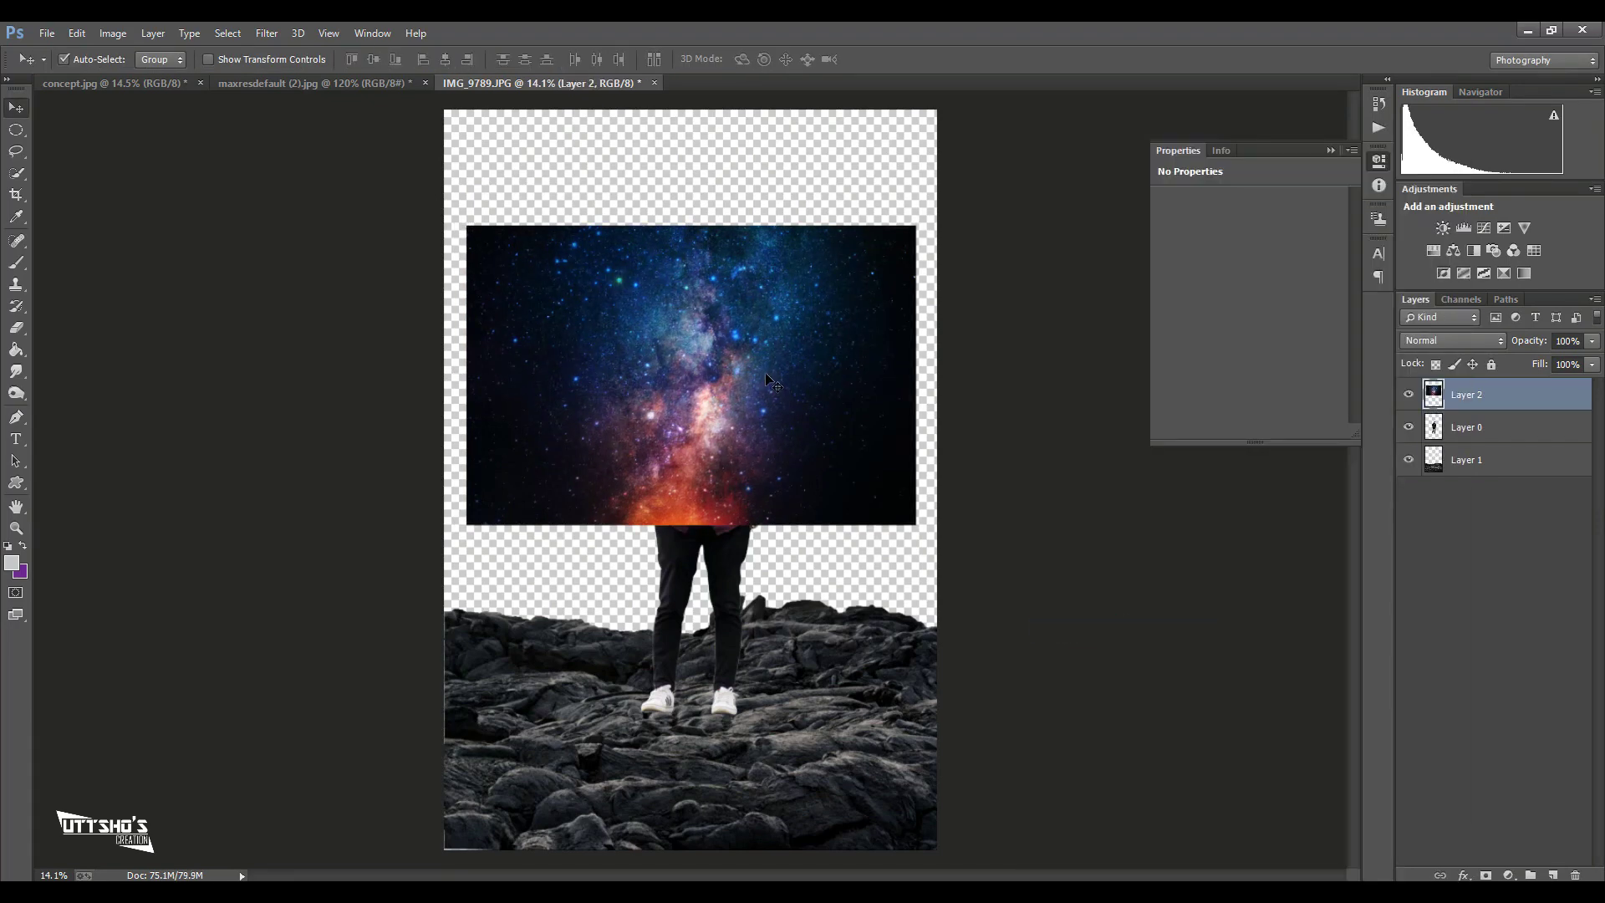
pyautogui.hotkey('ctrl', 't')
pyautogui.moveTo(917, 527); pyautogui.dragTo(1124, 665)
pyautogui.moveTo(750, 521); pyautogui.dragTo(750, 550)
pyautogui.press('Return')
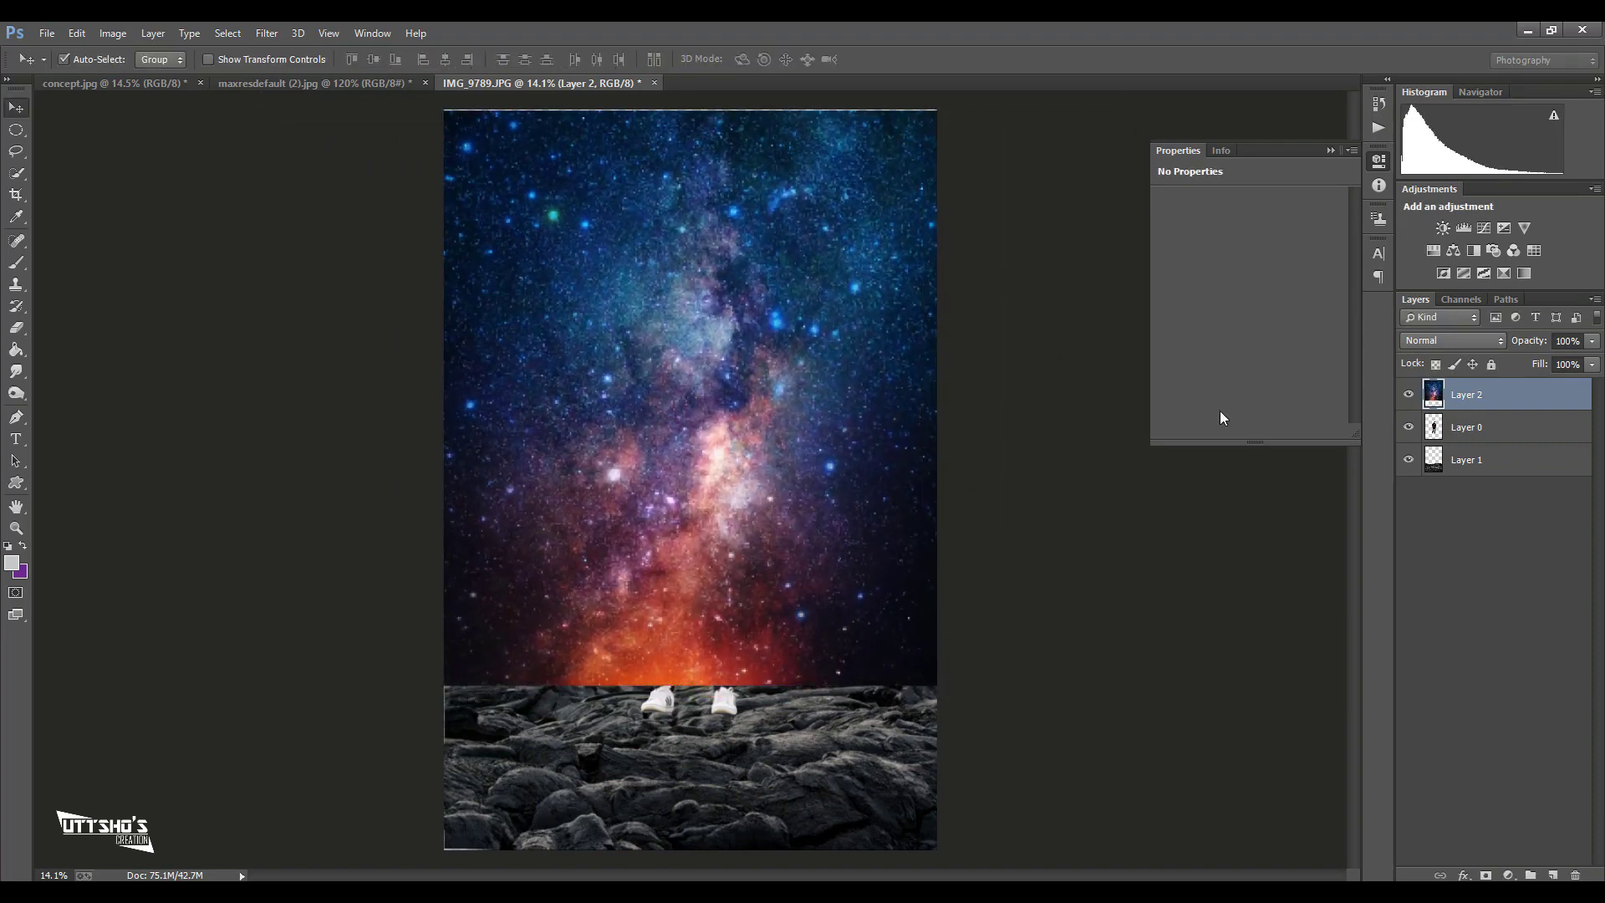
pyautogui.moveTo(1468, 427); pyautogui.dragTo(1439, 432)
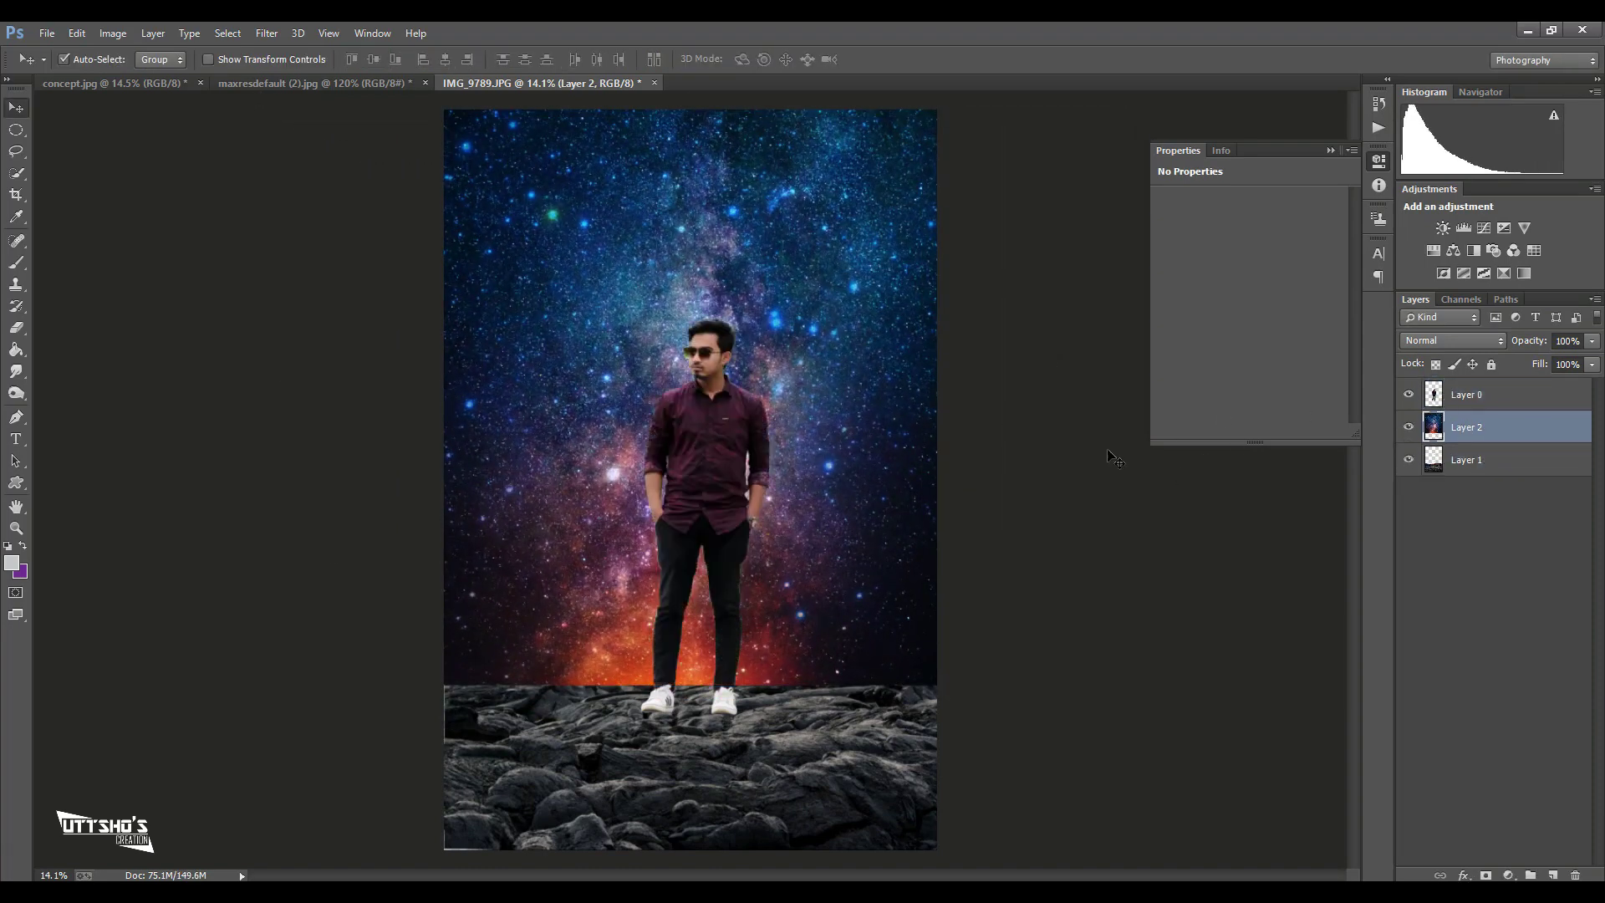
# - Put the galaxy under the rocks, lower the rocks, and tilt the man -1.67°, shifting him left
pyautogui.hotkey('ctrl', '[')
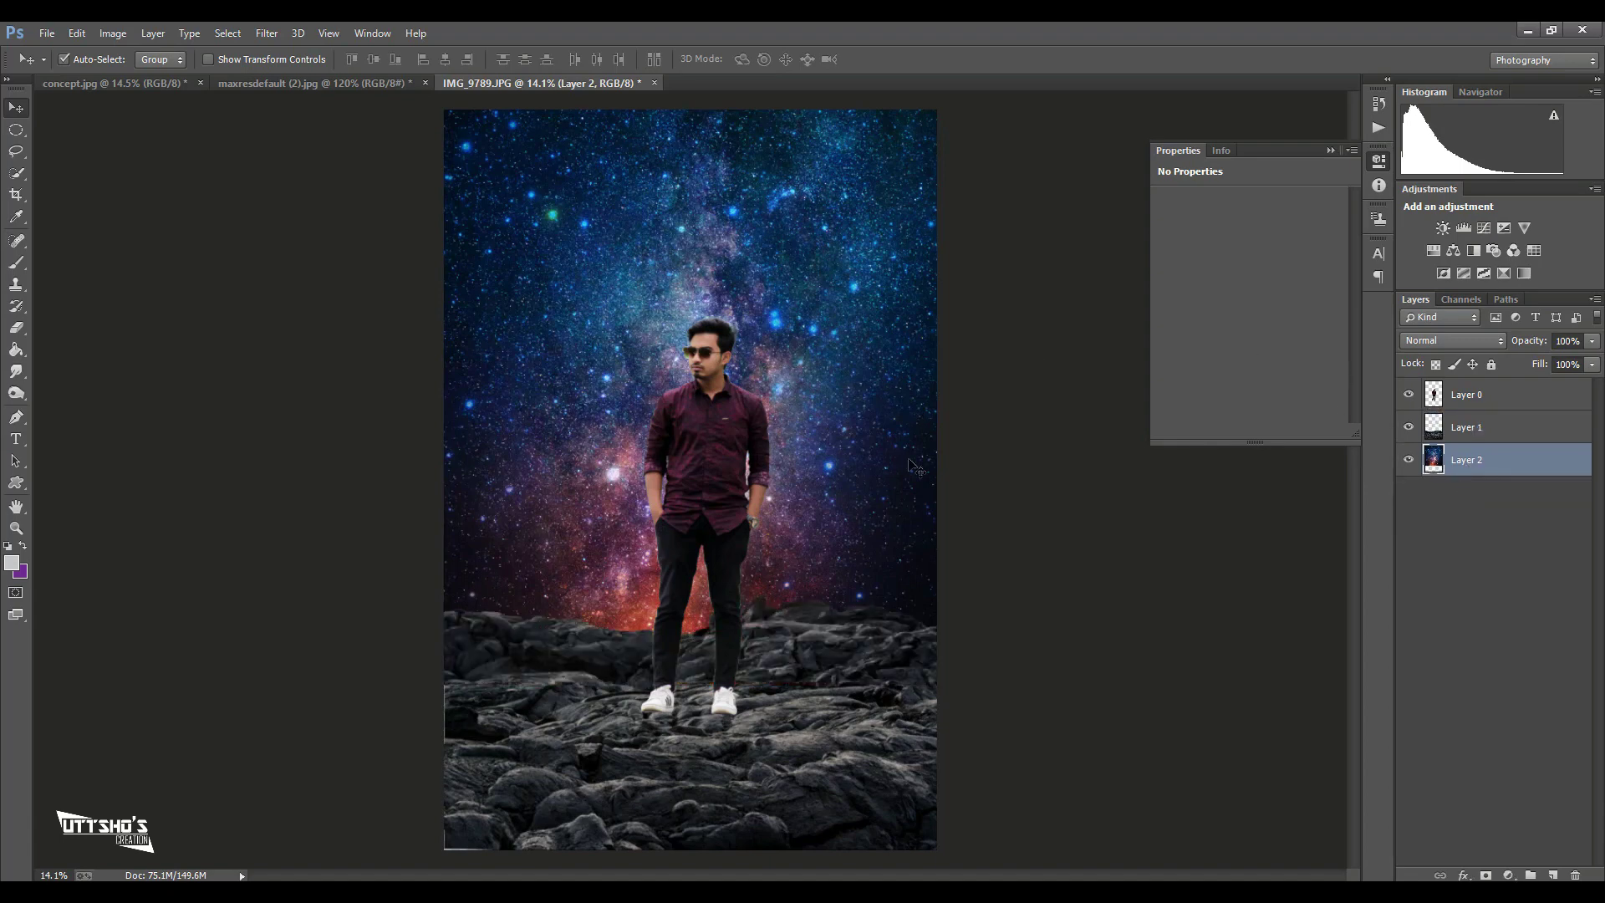
pyautogui.moveTo(724, 703); pyautogui.dragTo(724, 730)
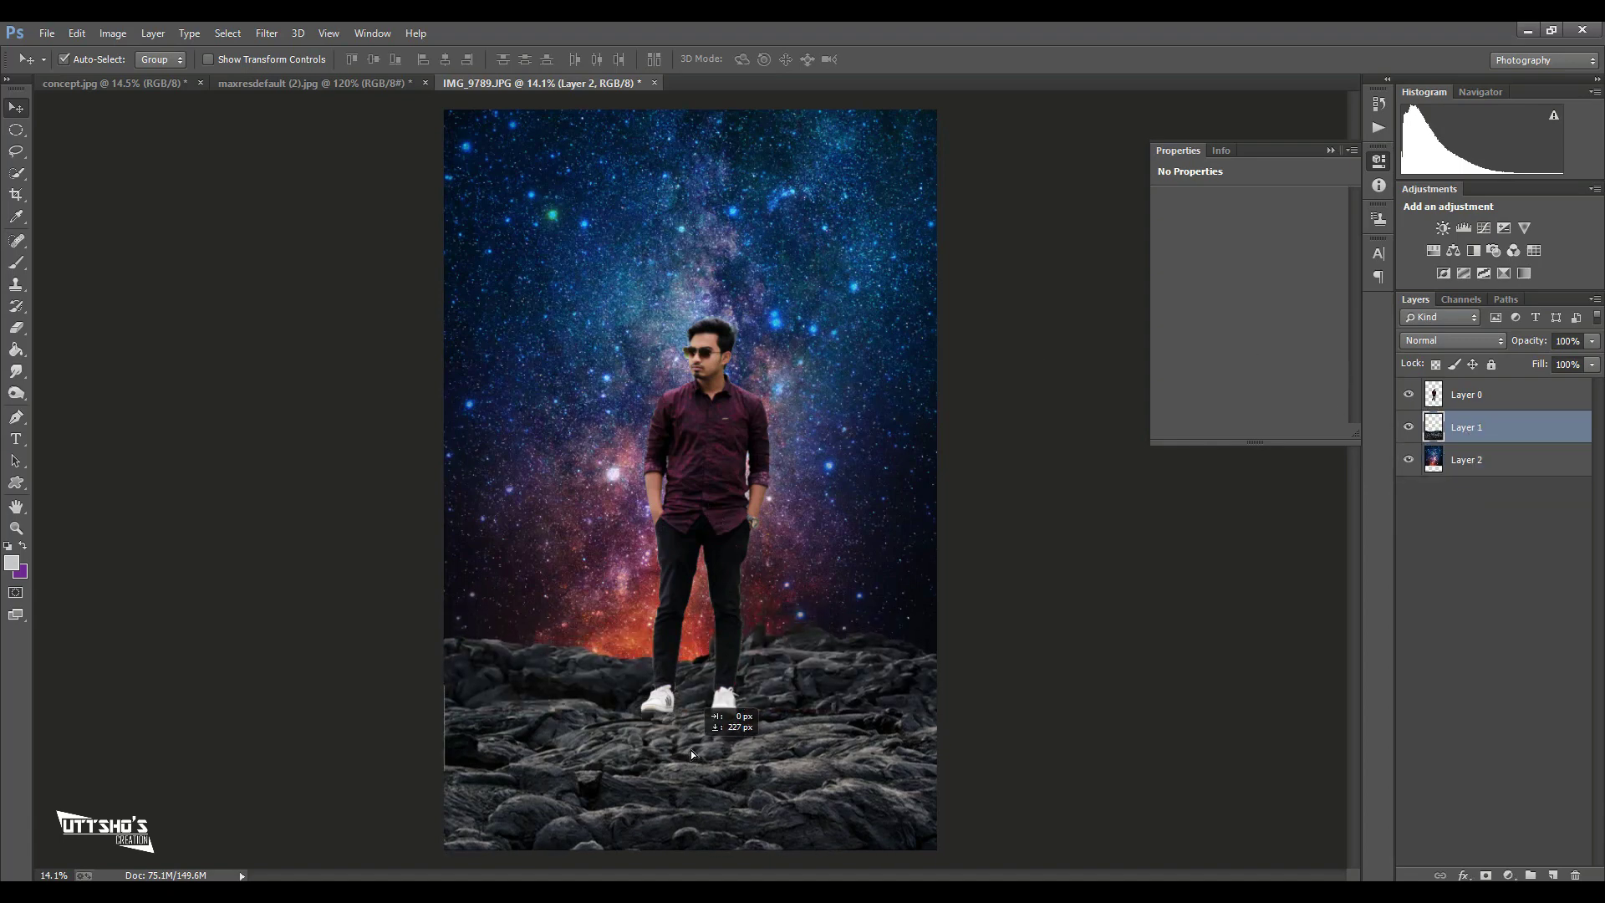
pyautogui.click(699, 542)
pyautogui.hotkey('ctrl', 't')
pyautogui.moveTo(617, 287); pyautogui.dragTo(617, 298)
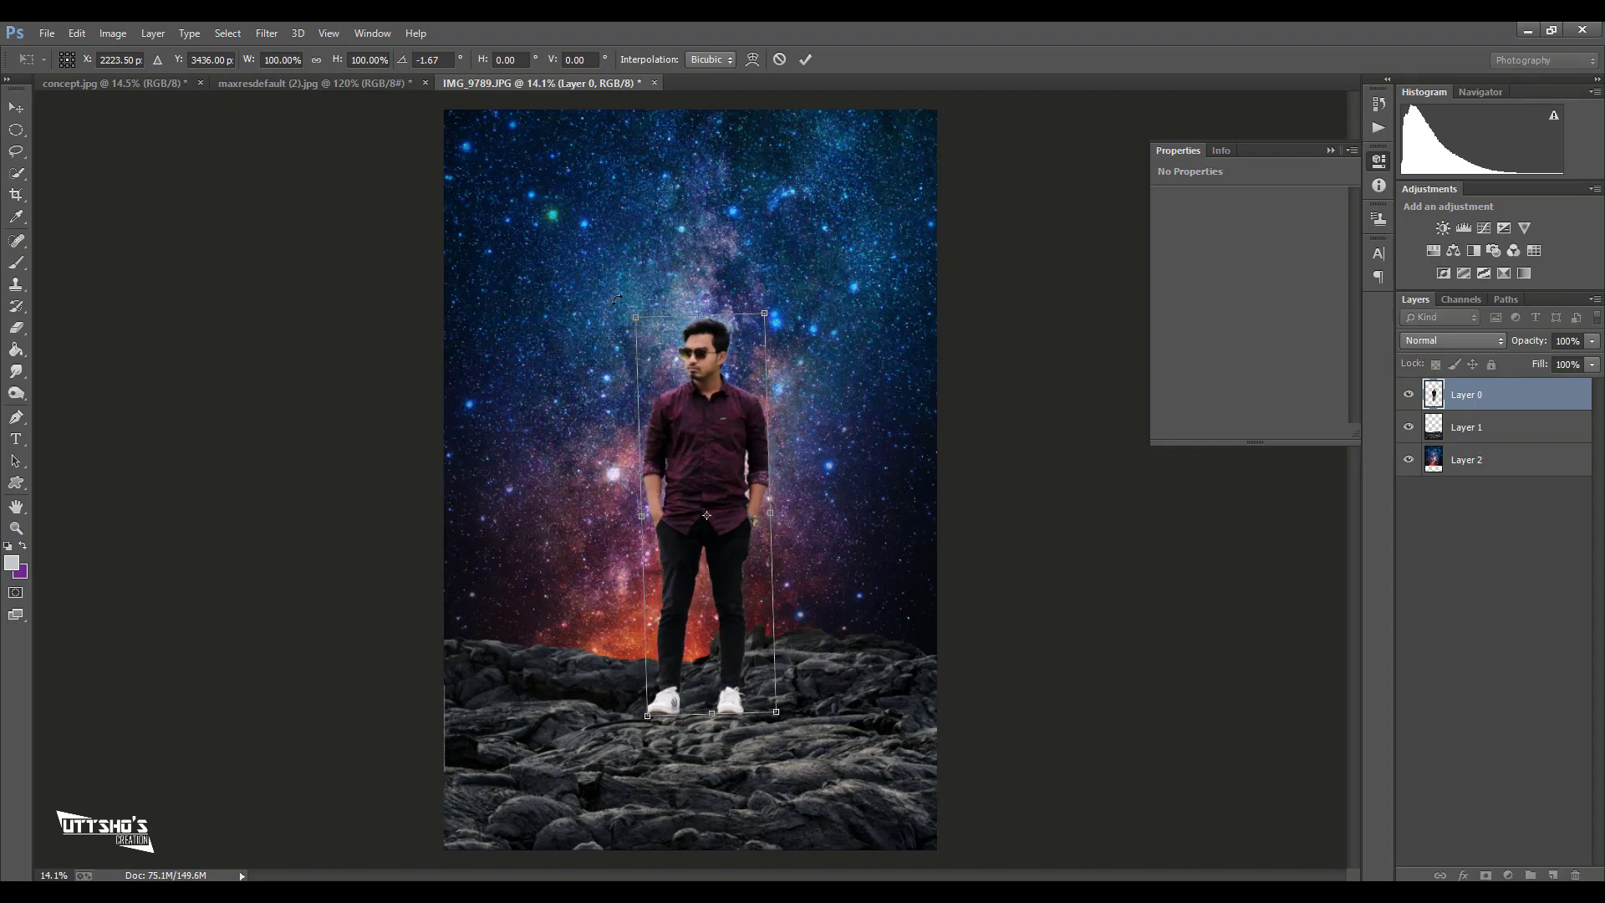
pyautogui.press('Return')
pyautogui.moveTo(728, 478); pyautogui.dragTo(712, 483)
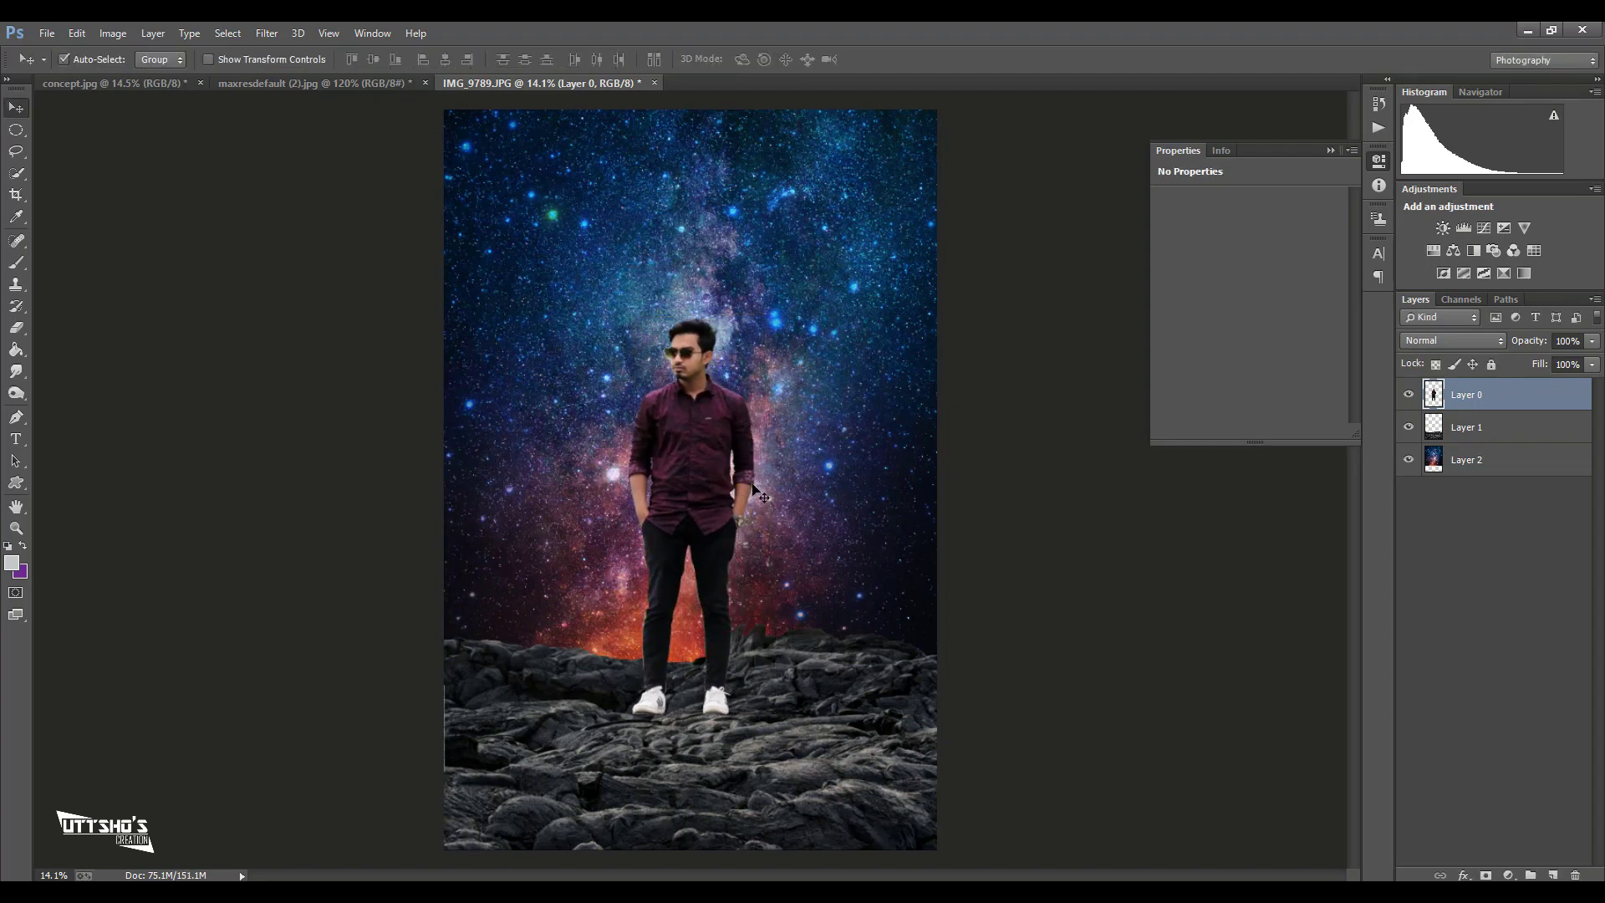
pyautogui.click(279, 31)
# - Camera Raw on the man: Highlights -100, Shadows -13, Orange luminance -50, Exposure +0.20, Blacks -19
pyautogui.click(309, 153)
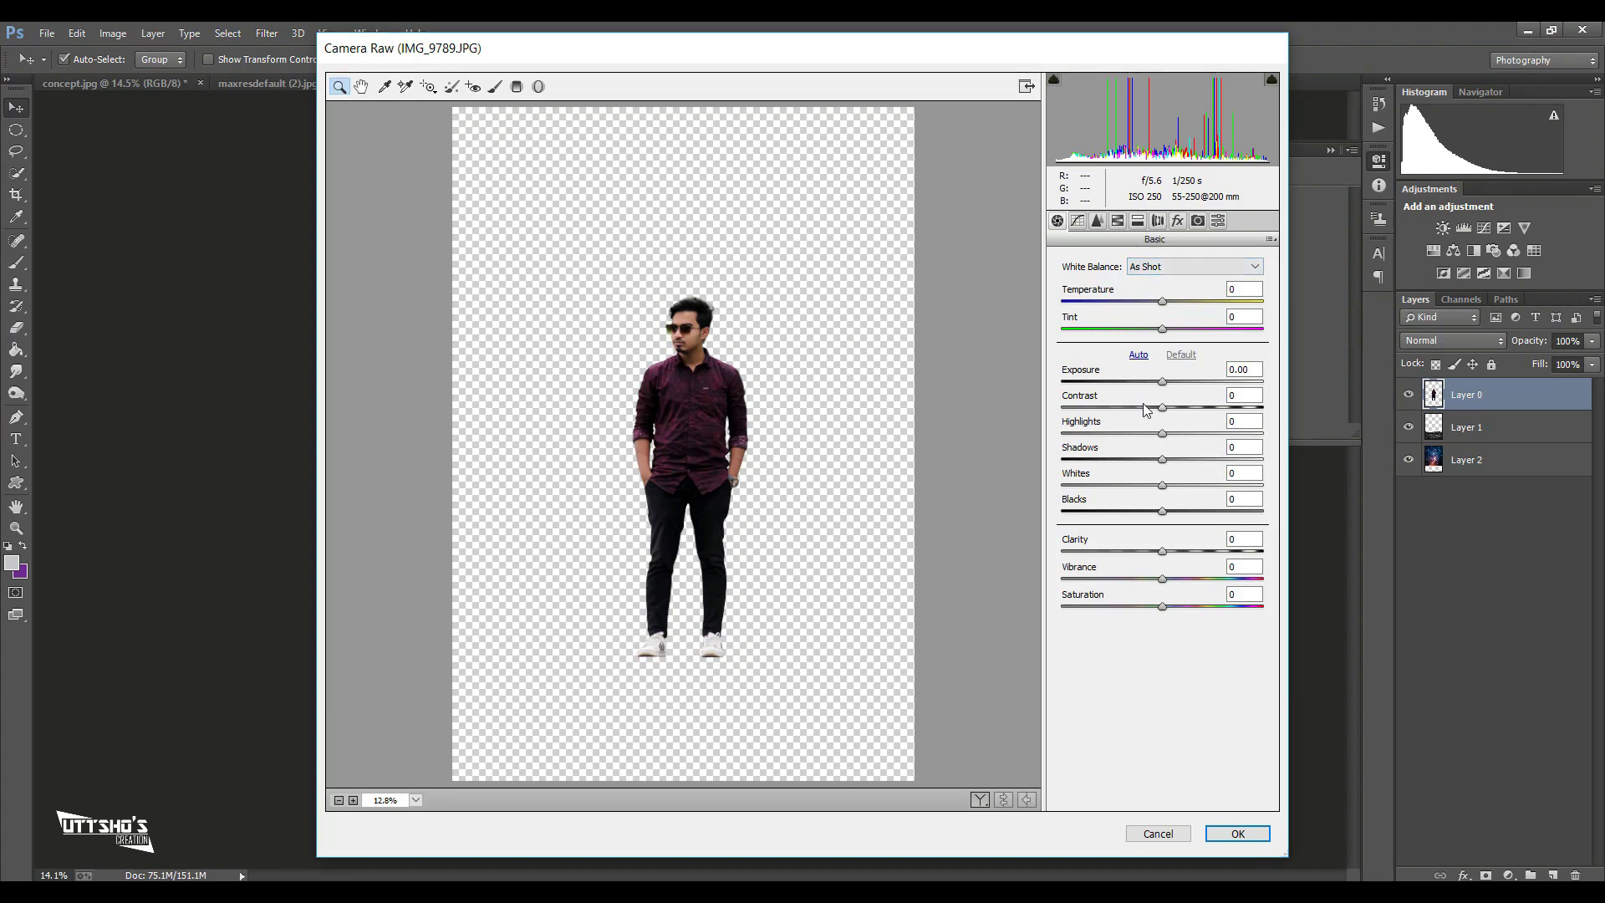
pyautogui.moveTo(1162, 433); pyautogui.dragTo(1024, 453)
pyautogui.moveTo(1162, 459)
pyautogui.mouseDown()
pyautogui.moveTo(1140, 461)
pyautogui.moveTo(1193, 461)
pyautogui.moveTo(1151, 466)
pyautogui.mouseUp()
pyautogui.click(1117, 220)
pyautogui.click(1156, 287)
pyautogui.moveTo(1162, 369); pyautogui.dragTo(1105, 386)
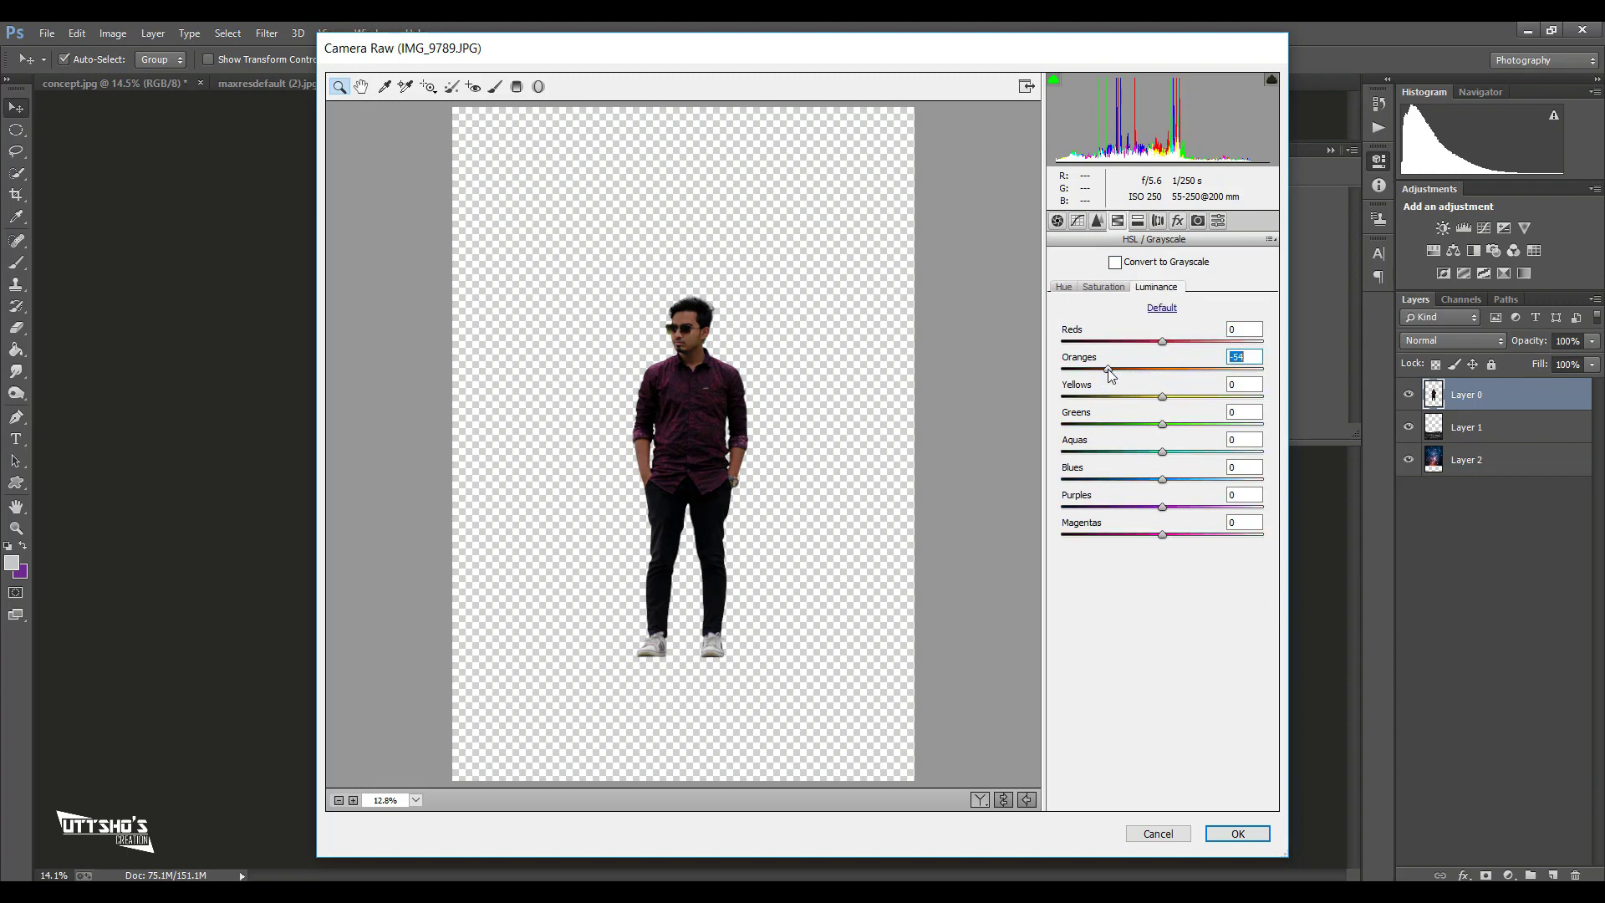
pyautogui.moveTo(1107, 368); pyautogui.dragTo(1112, 369)
pyautogui.click(1058, 221)
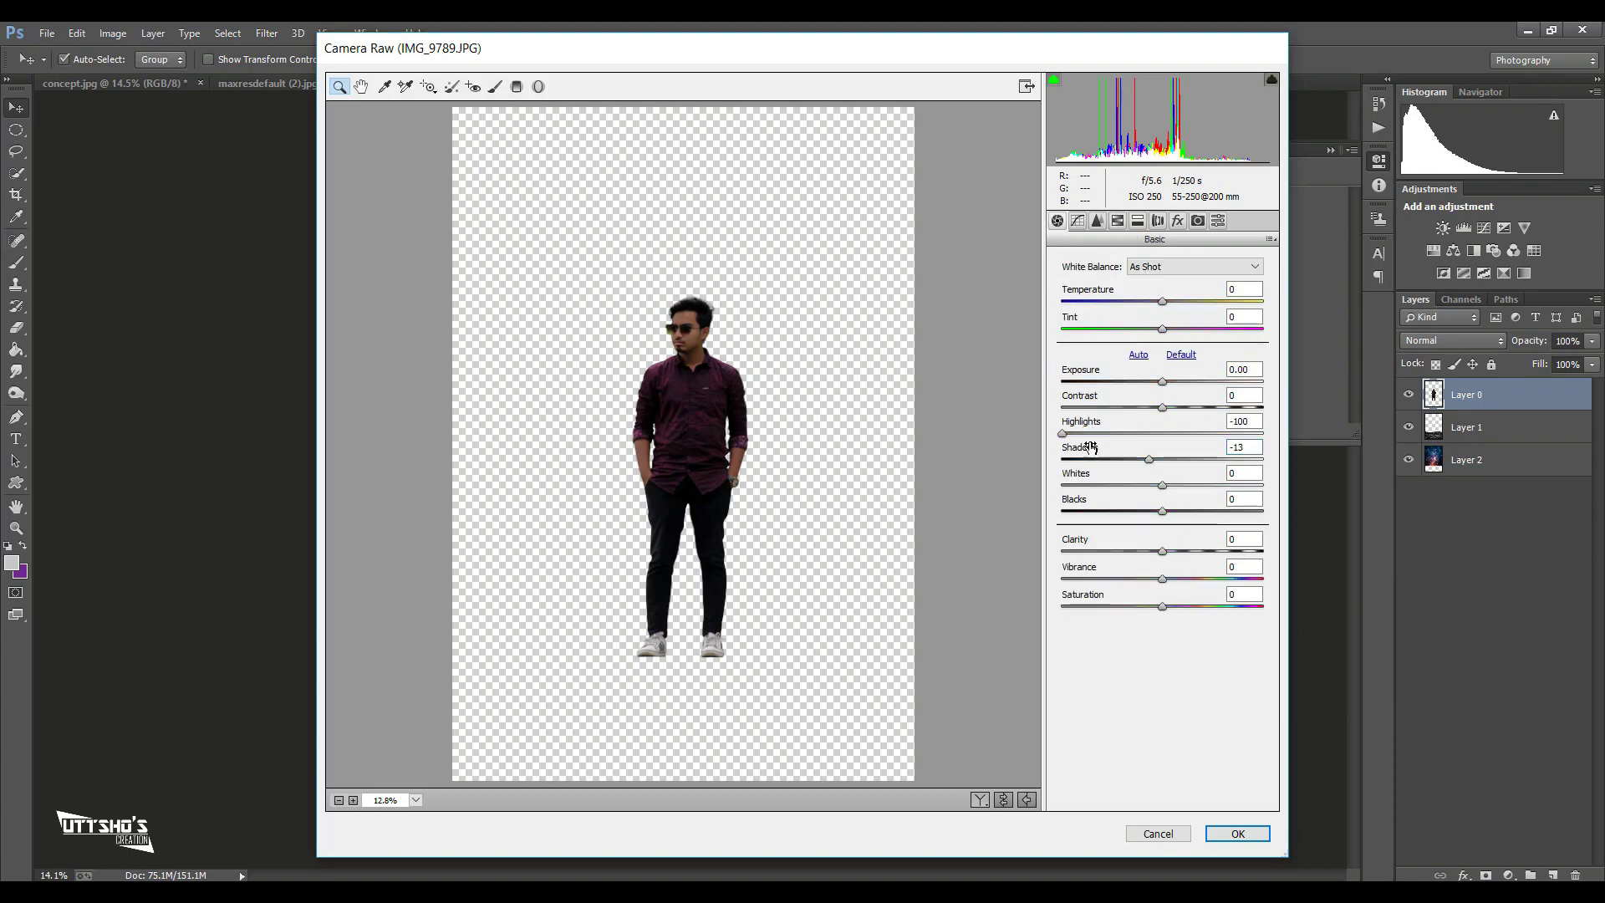
pyautogui.moveTo(1162, 382); pyautogui.dragTo(1167, 382)
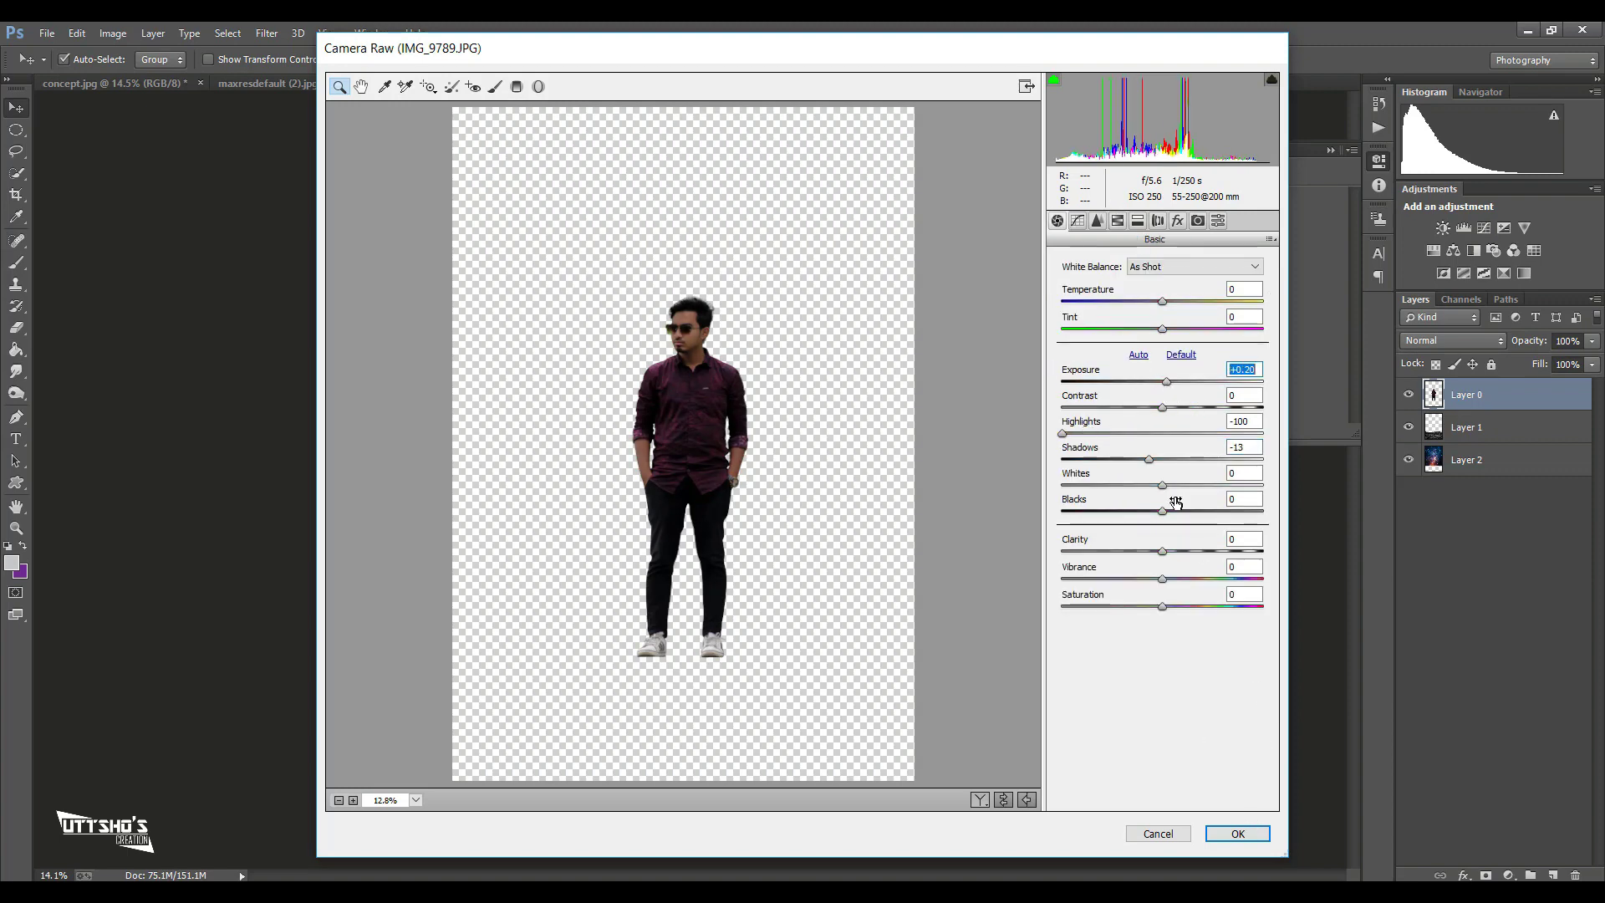
pyautogui.moveTo(1163, 512); pyautogui.dragTo(1144, 512)
pyautogui.click(1245, 836)
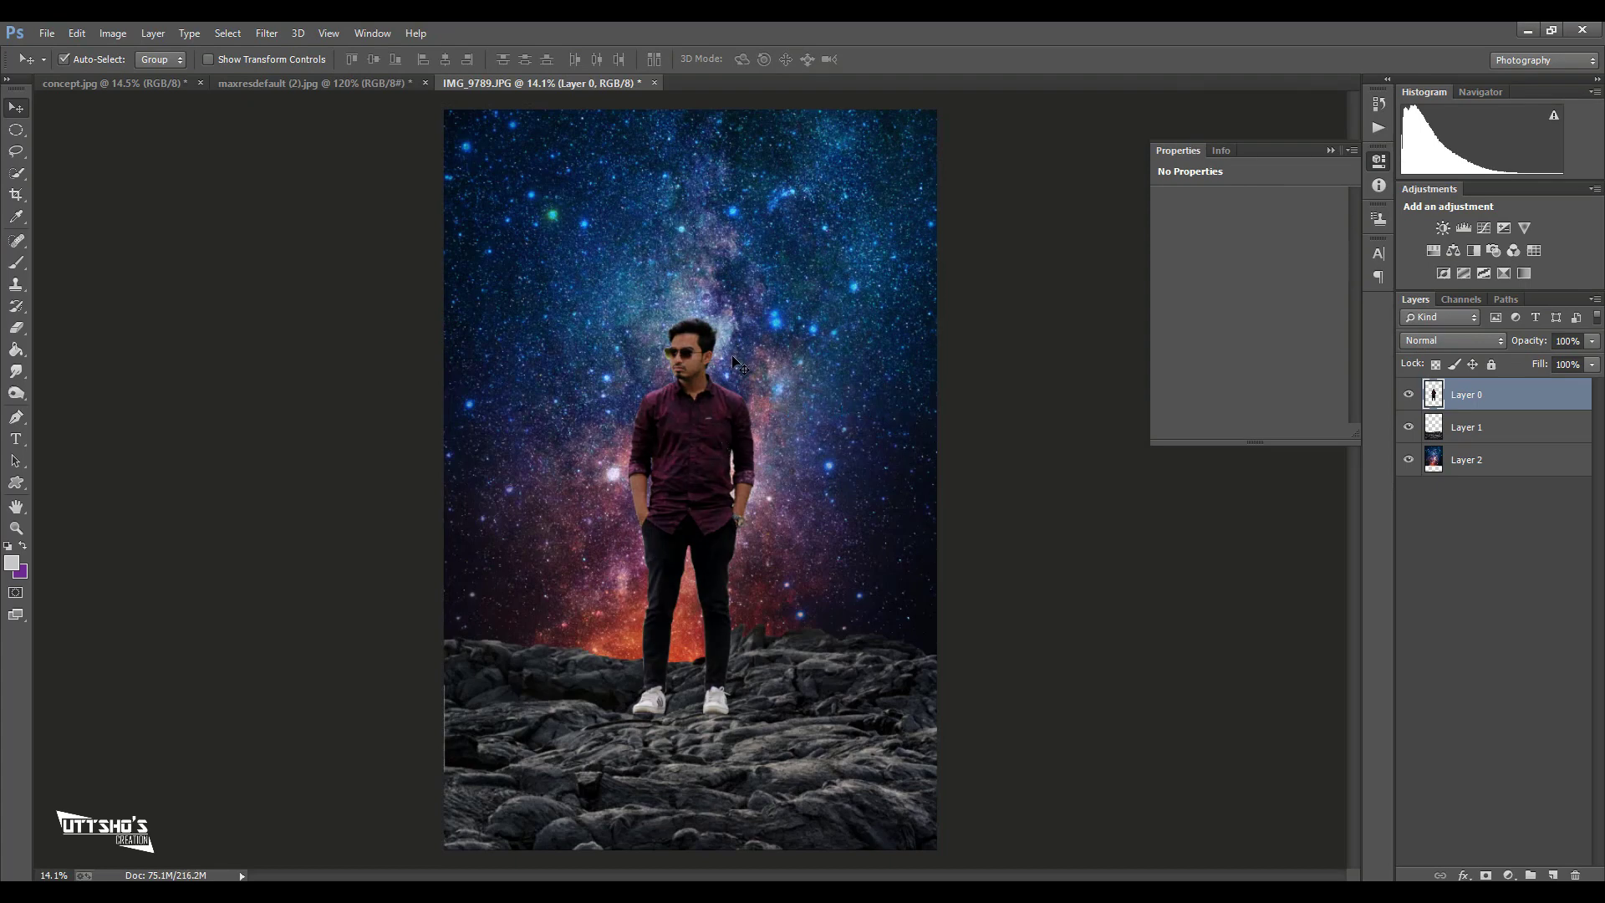
# - Open wings_PNG18.png, copy the wings into the composite and place them at the man's shoulders
pyautogui.click(47, 33)
pyautogui.click(71, 75)
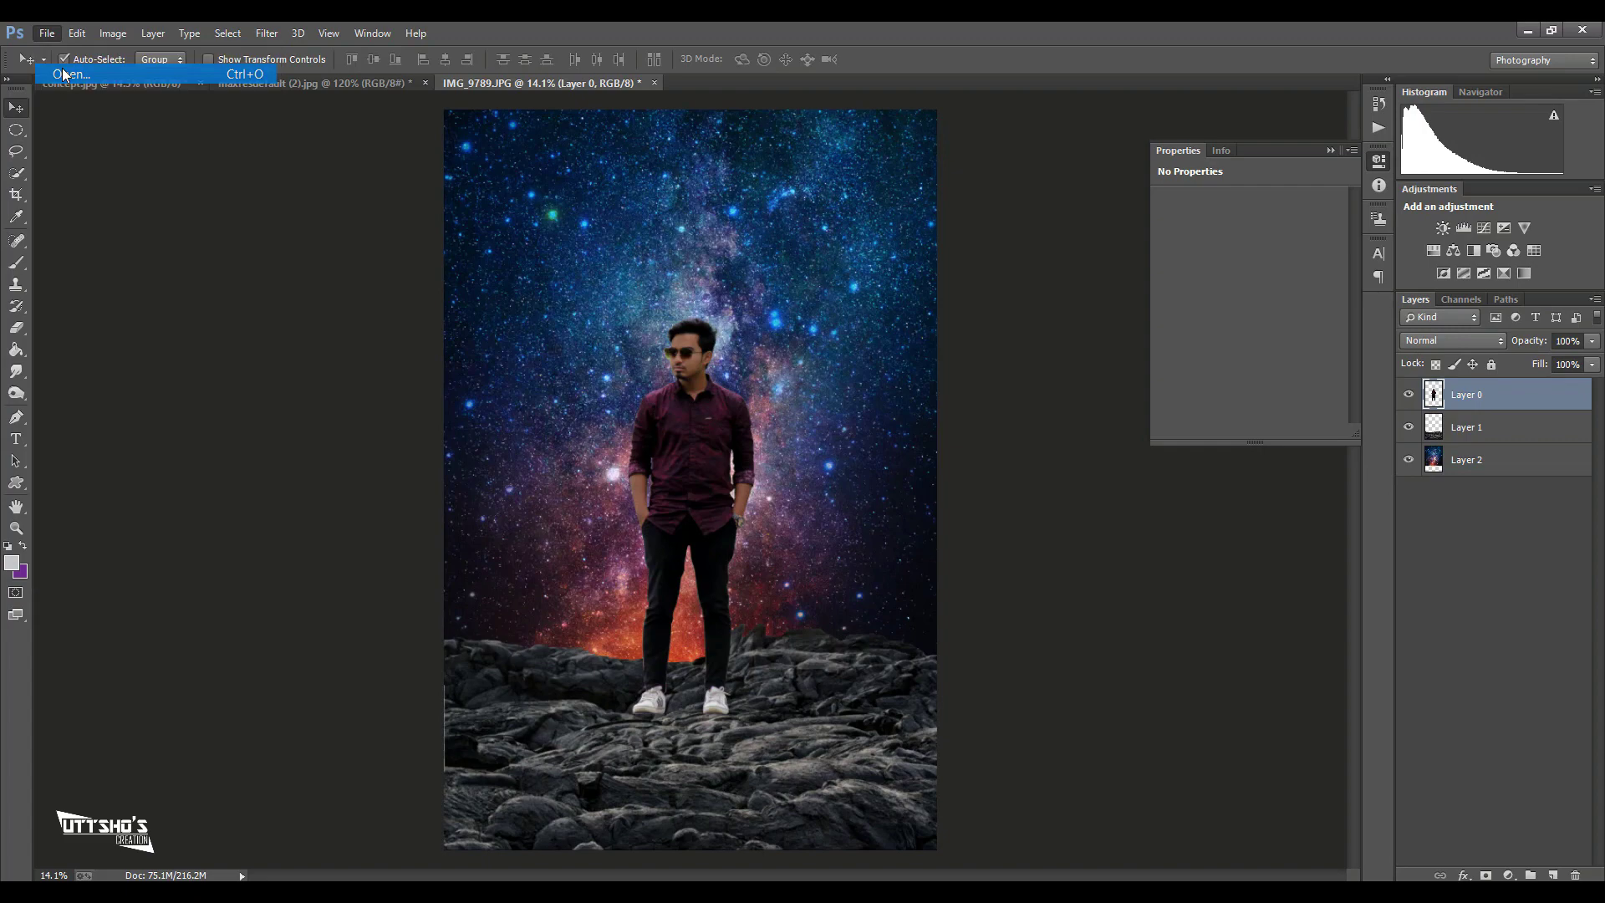
pyautogui.scroll(-3, 509, 289)
pyautogui.doubleClick(567, 311)
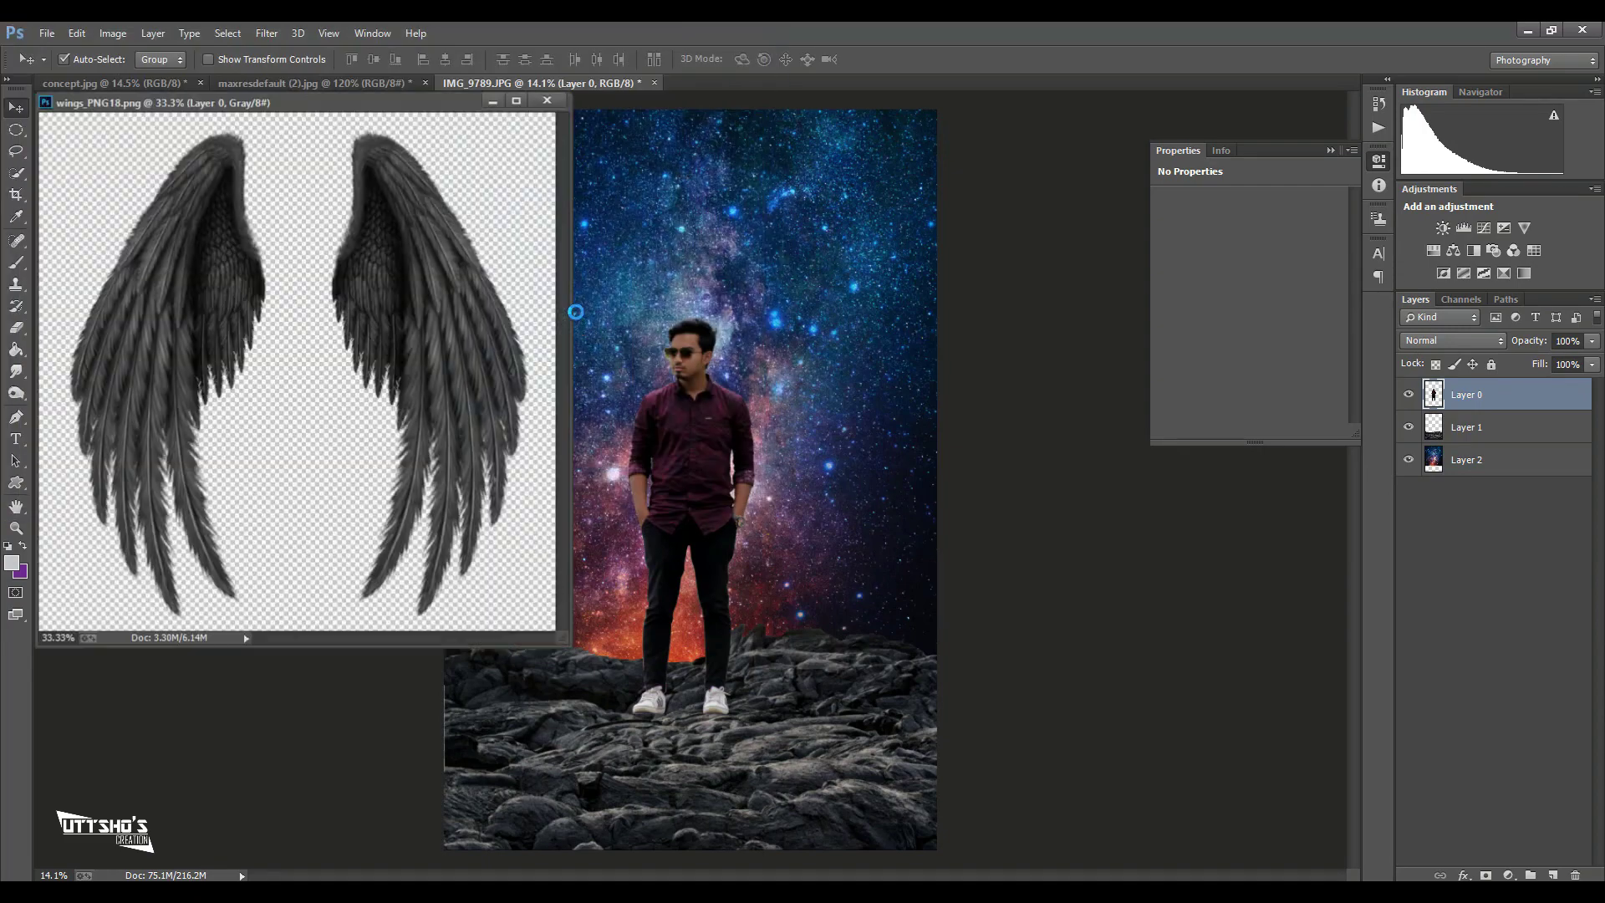
pyautogui.moveTo(492, 303); pyautogui.dragTo(727, 351)
pyautogui.click(548, 100)
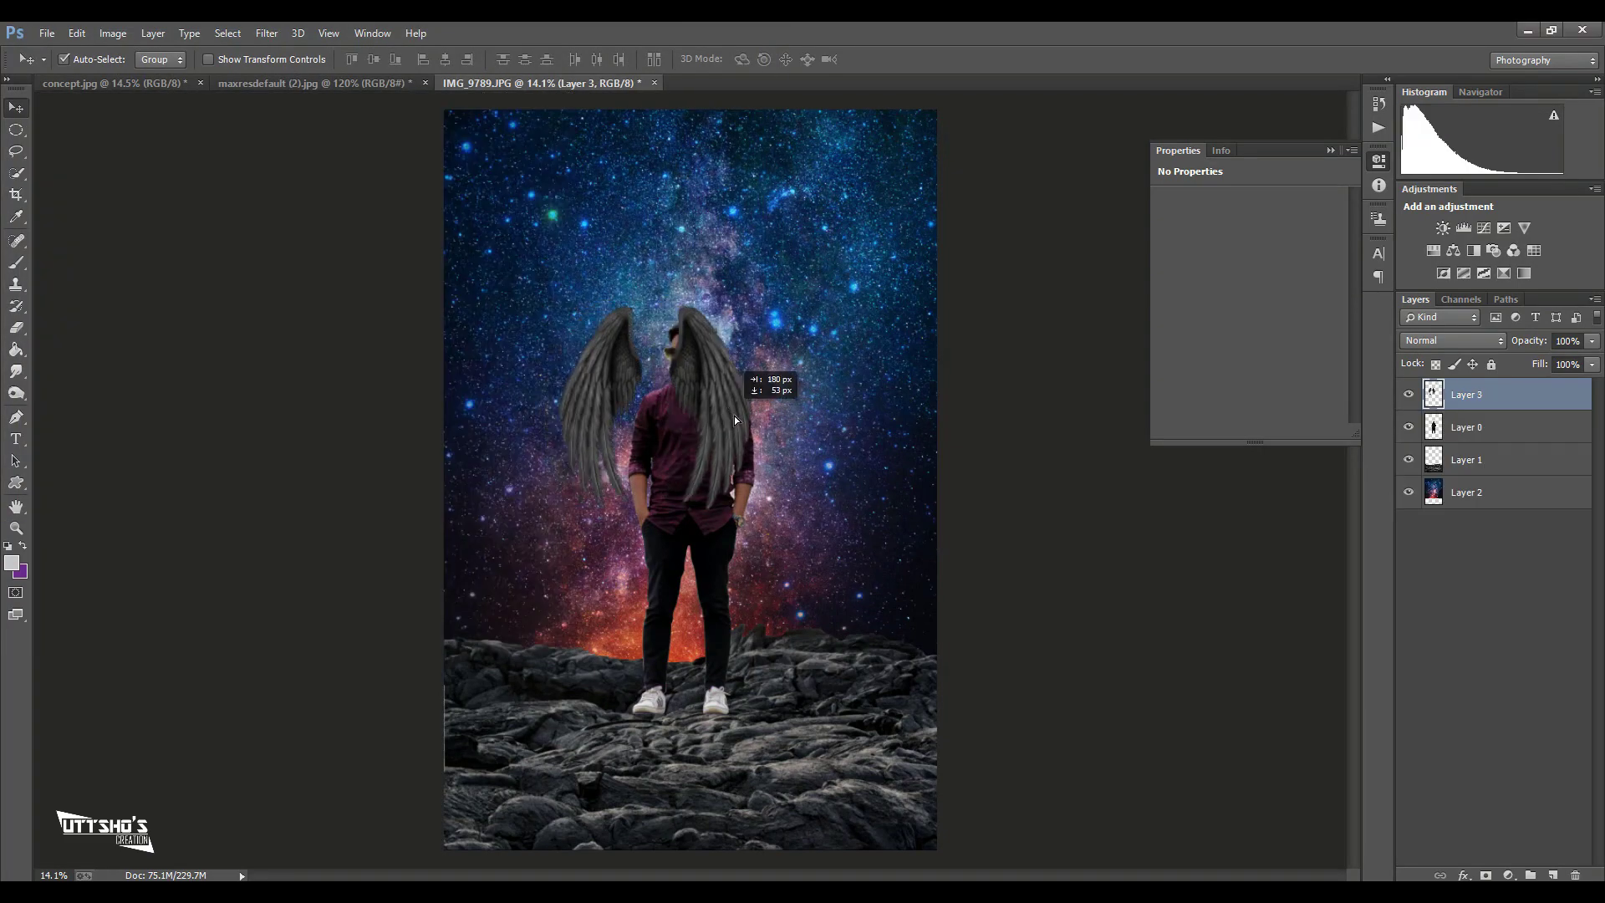
pyautogui.moveTo(734, 415); pyautogui.dragTo(759, 427)
# - Try a Selective Color adjustment on Blacks, then undo and delete it
pyautogui.click(1509, 874)
pyautogui.click(1446, 856)
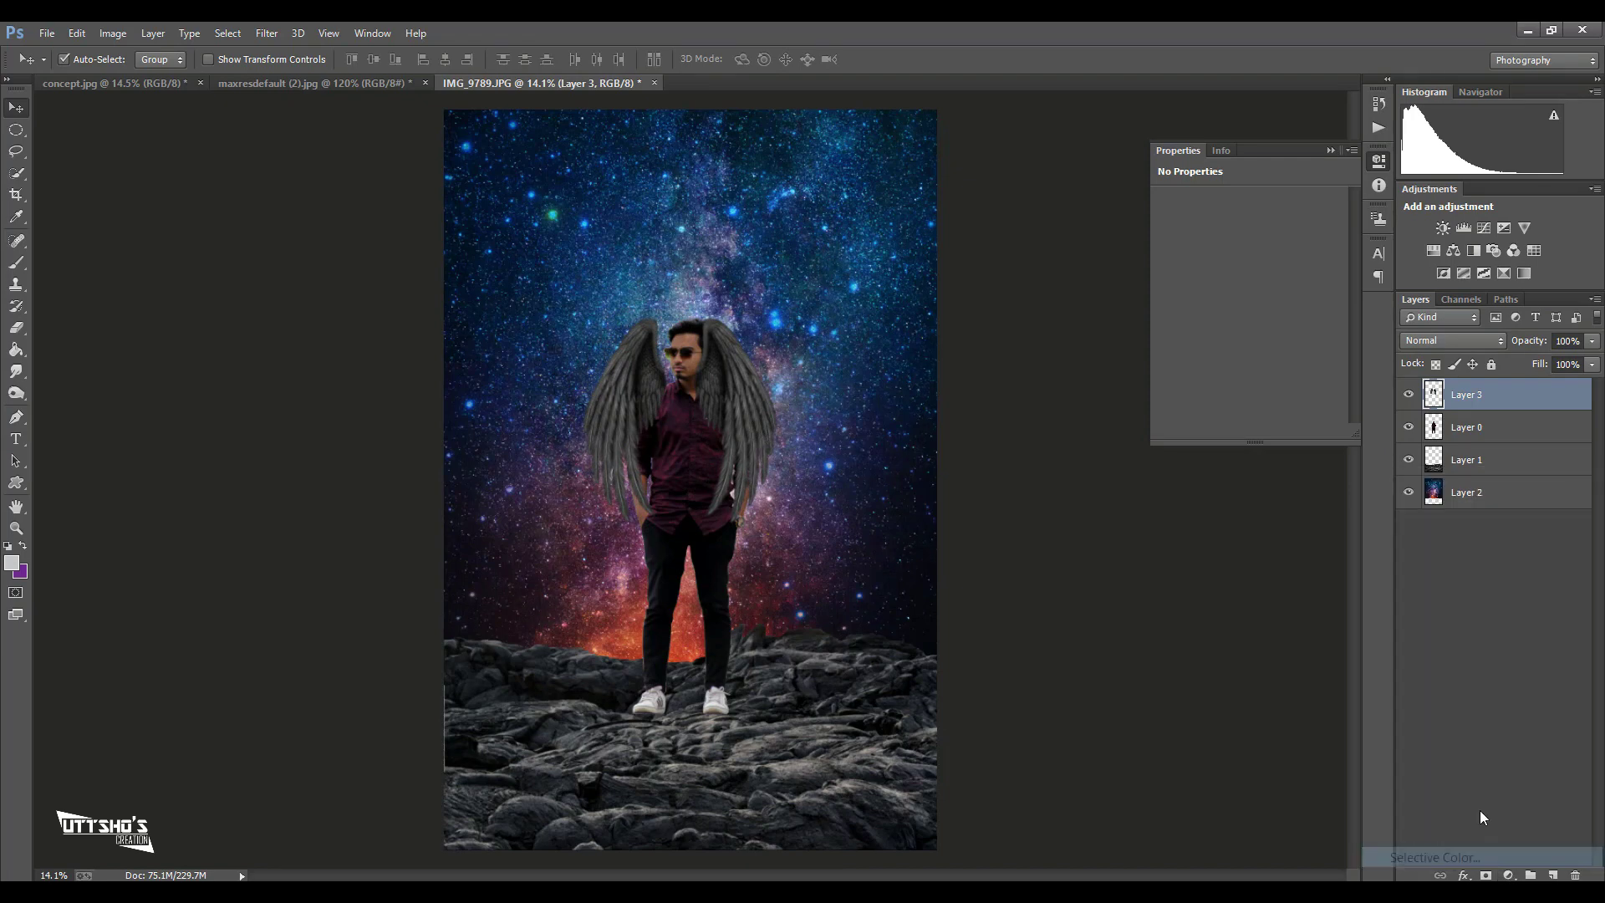
pyautogui.click(1222, 226)
pyautogui.click(1241, 371)
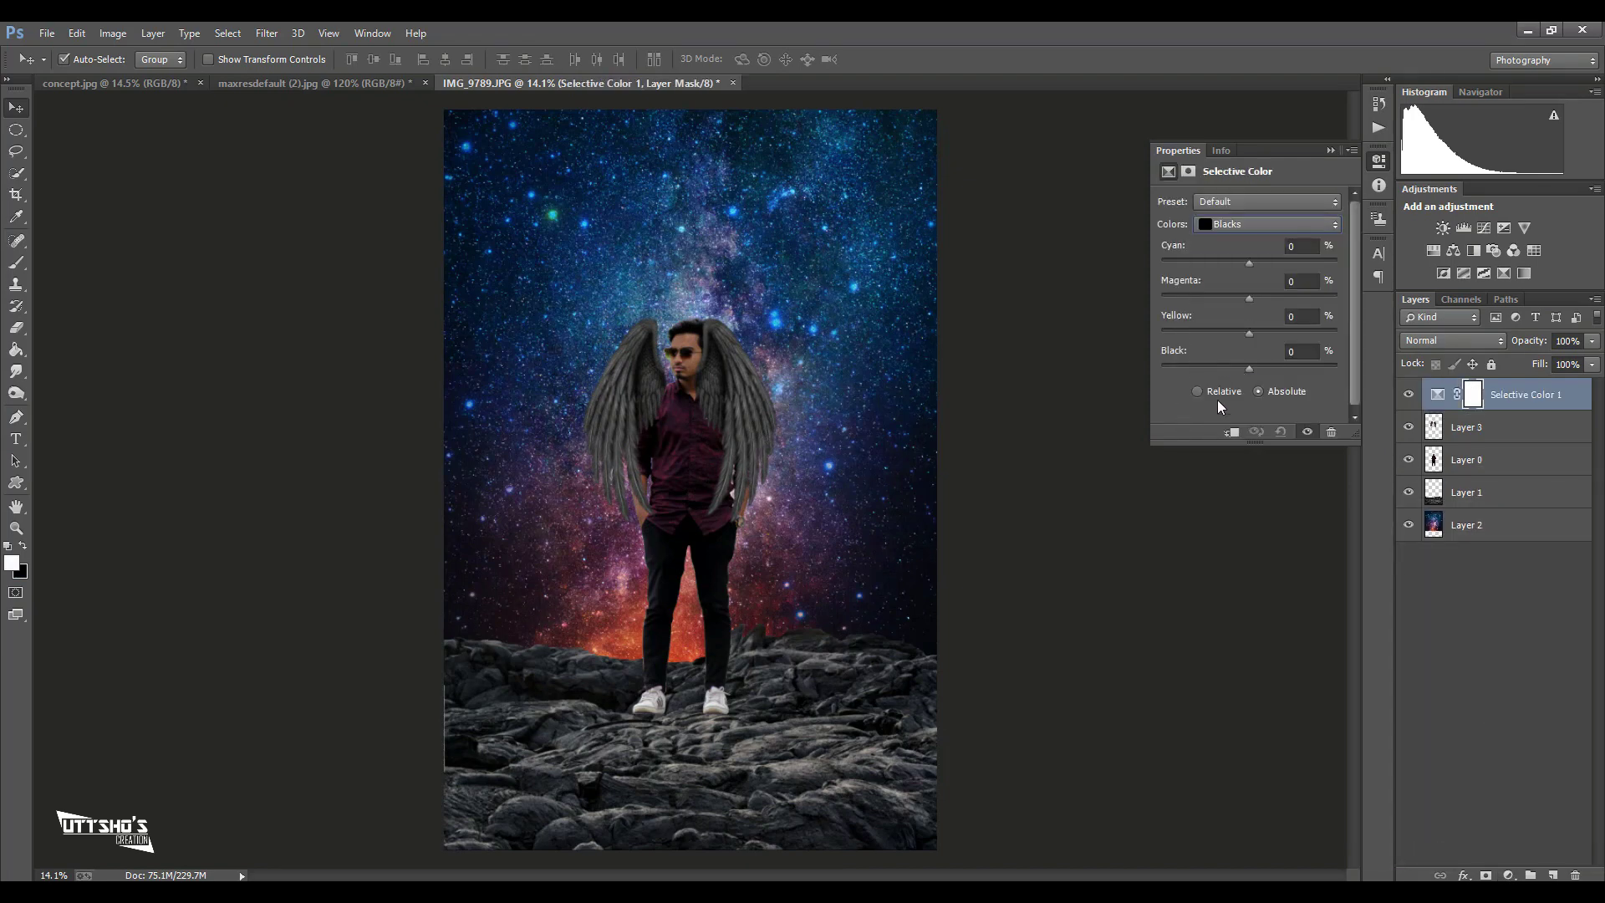
pyautogui.moveTo(1253, 368); pyautogui.dragTo(1257, 364)
pyautogui.hotkey('ctrl', 'z')
pyautogui.press('Delete')
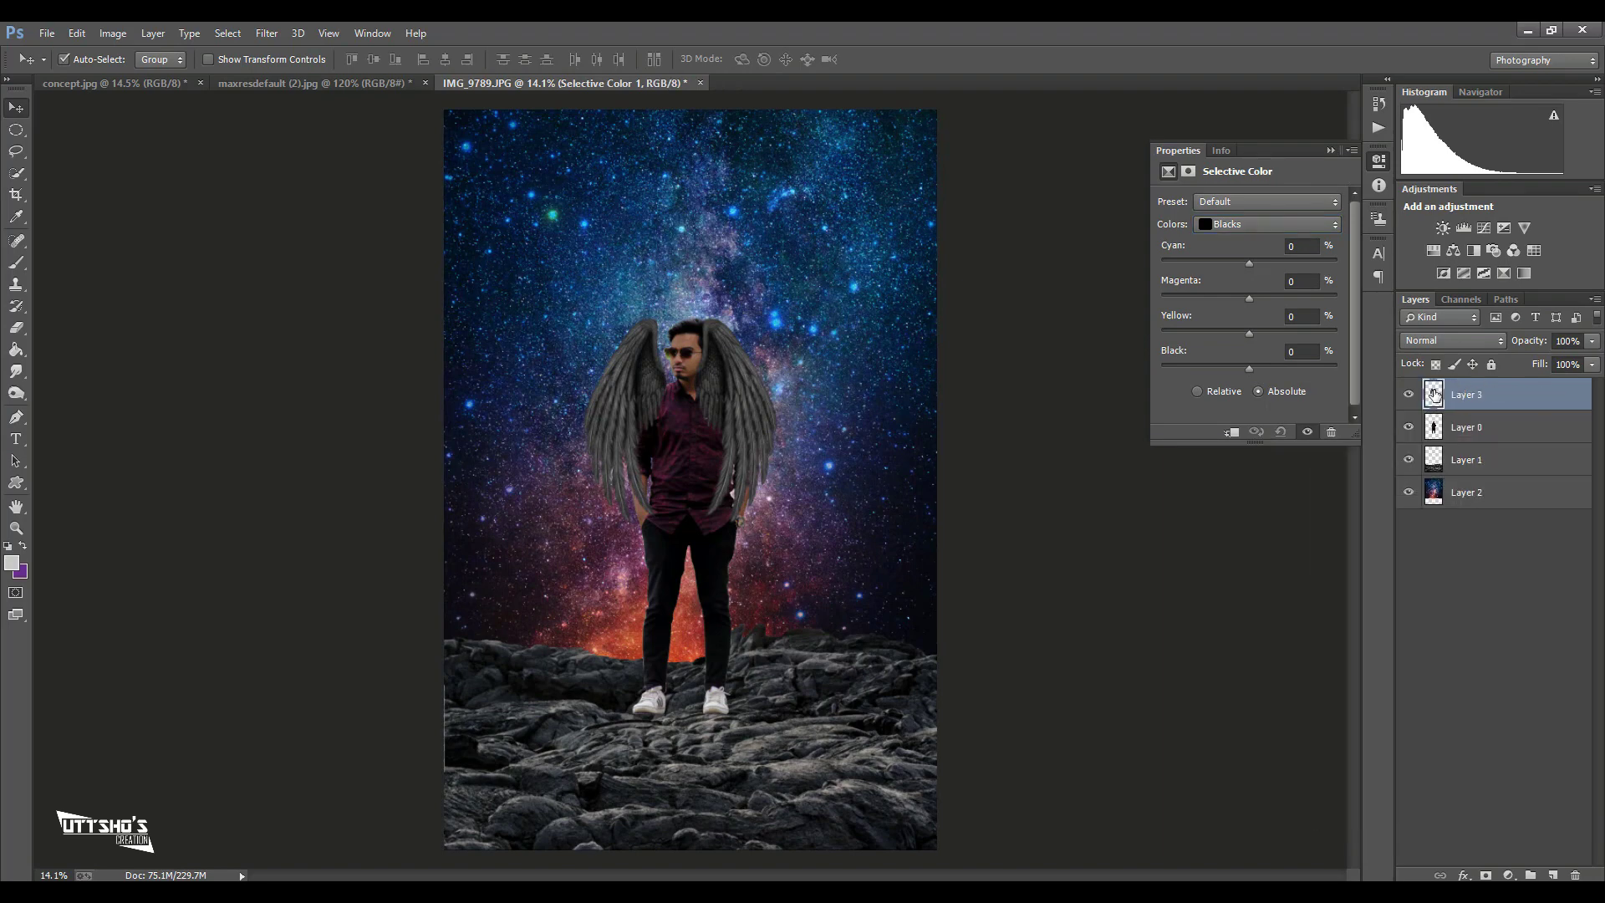
# - Add a Selective Color layer limited to the wings with Blacks +27, then merge it into the wings layer
pyautogui.keyDown('ctrl'); pyautogui.click(1433, 394); pyautogui.keyUp('ctrl')
pyautogui.click(1510, 875)
pyautogui.click(1439, 859)
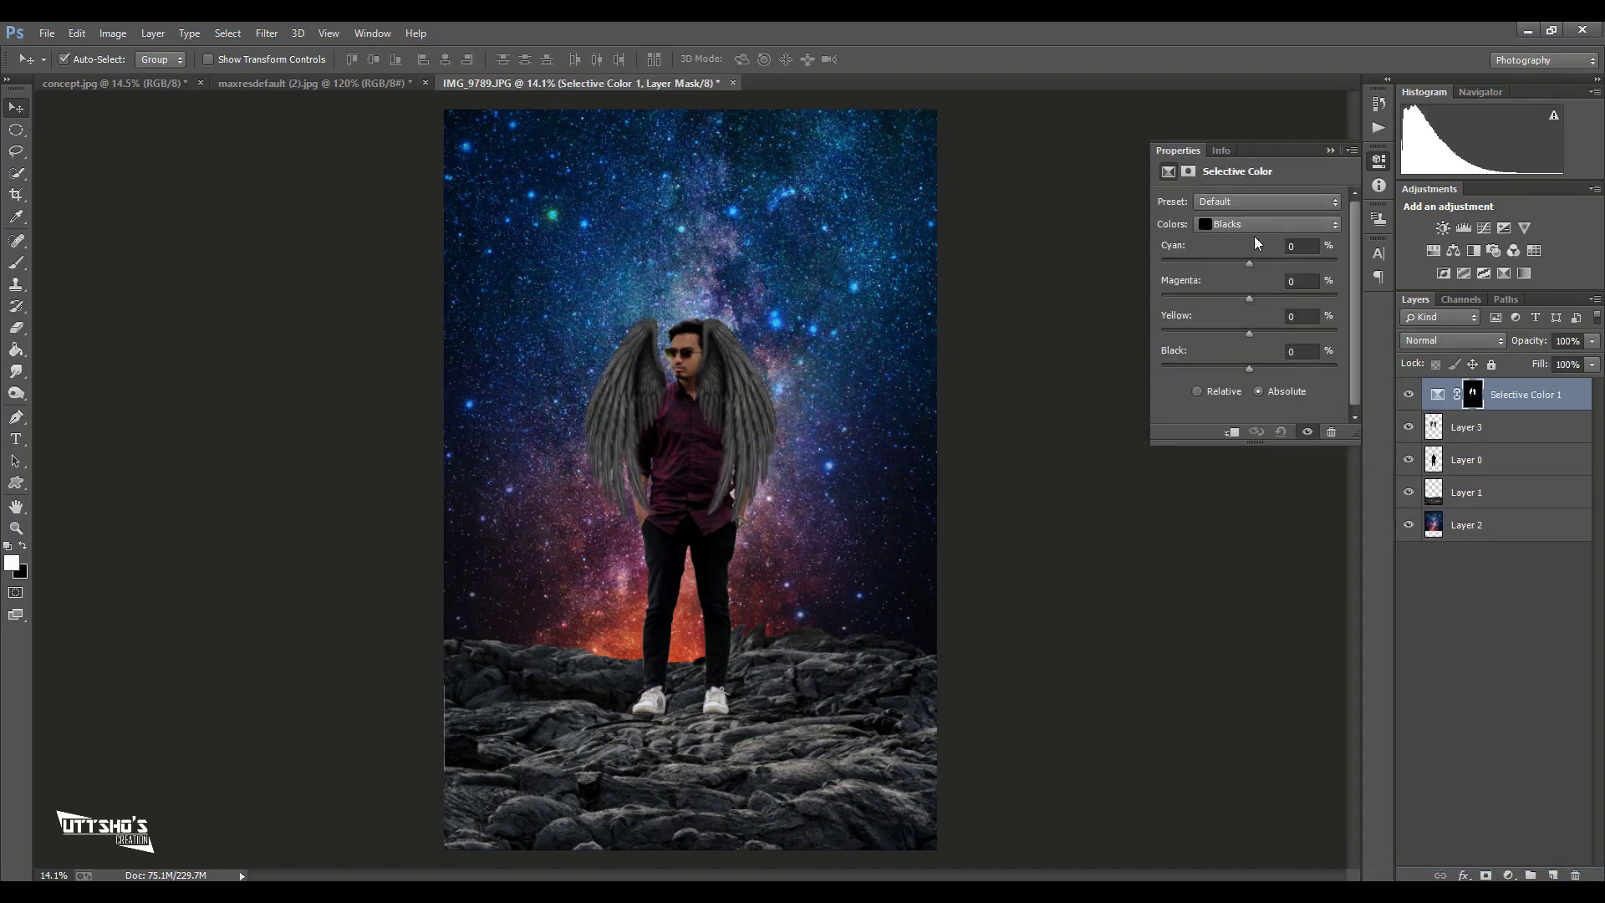
pyautogui.moveTo(1248, 367); pyautogui.dragTo(1270, 366)
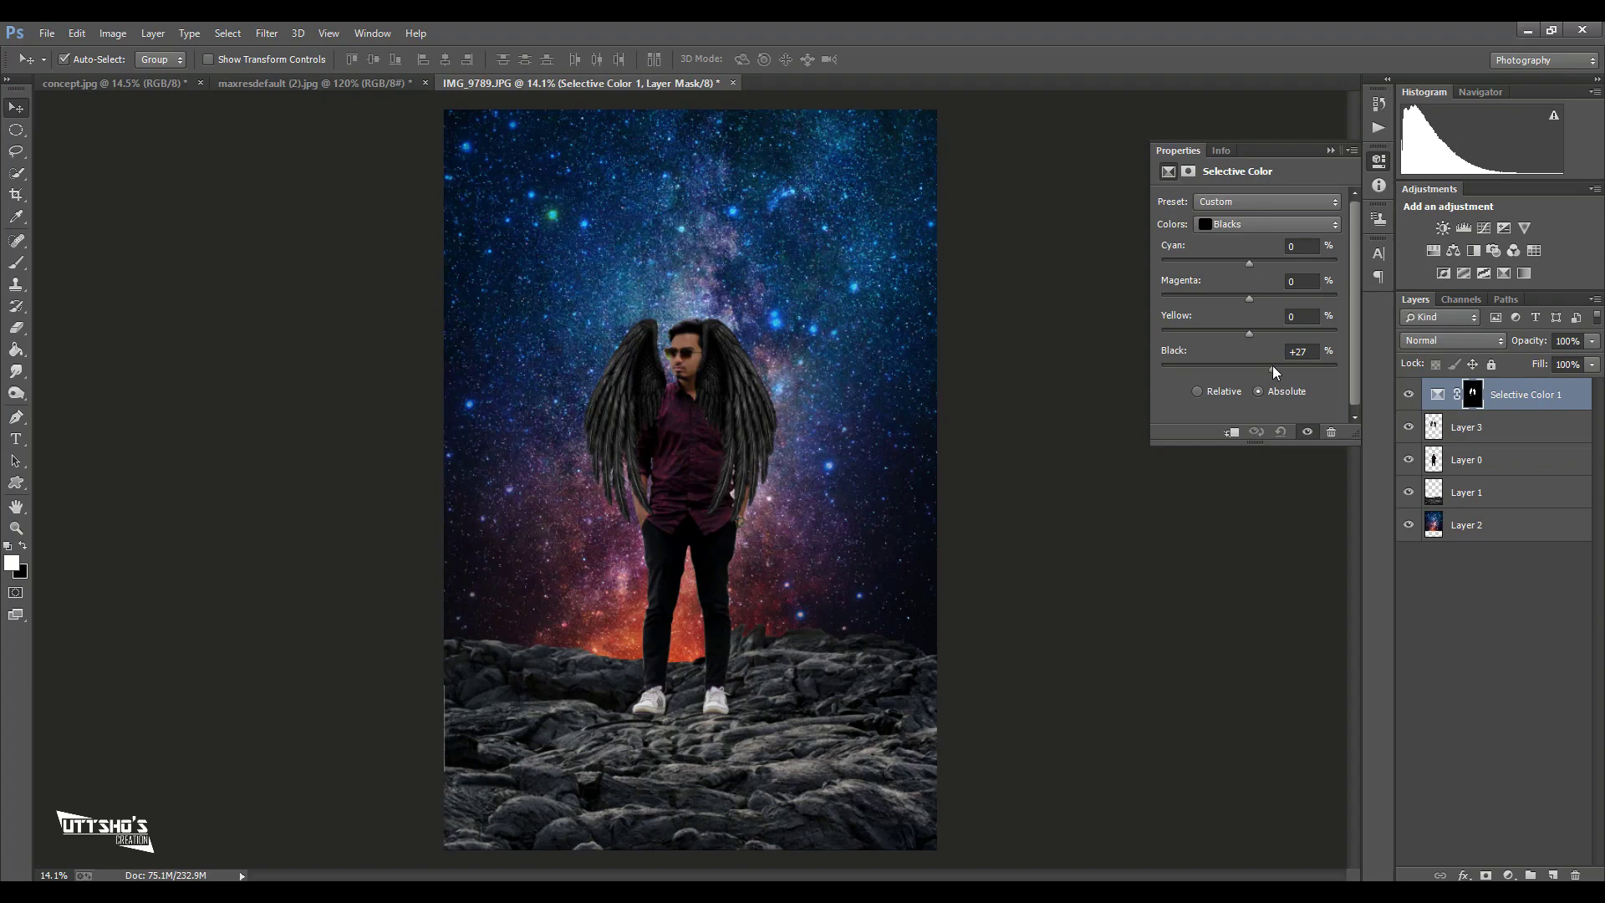
pyautogui.keyDown('shift'); pyautogui.click(1471, 427); pyautogui.keyUp('shift')
pyautogui.rightClick(1497, 414)
pyautogui.click(1167, 629)
pyautogui.moveTo(1545, 394)
pyautogui.mouseDown()
pyautogui.moveTo(1545, 415)
pyautogui.moveTo(1489, 427)
pyautogui.mouseUp()
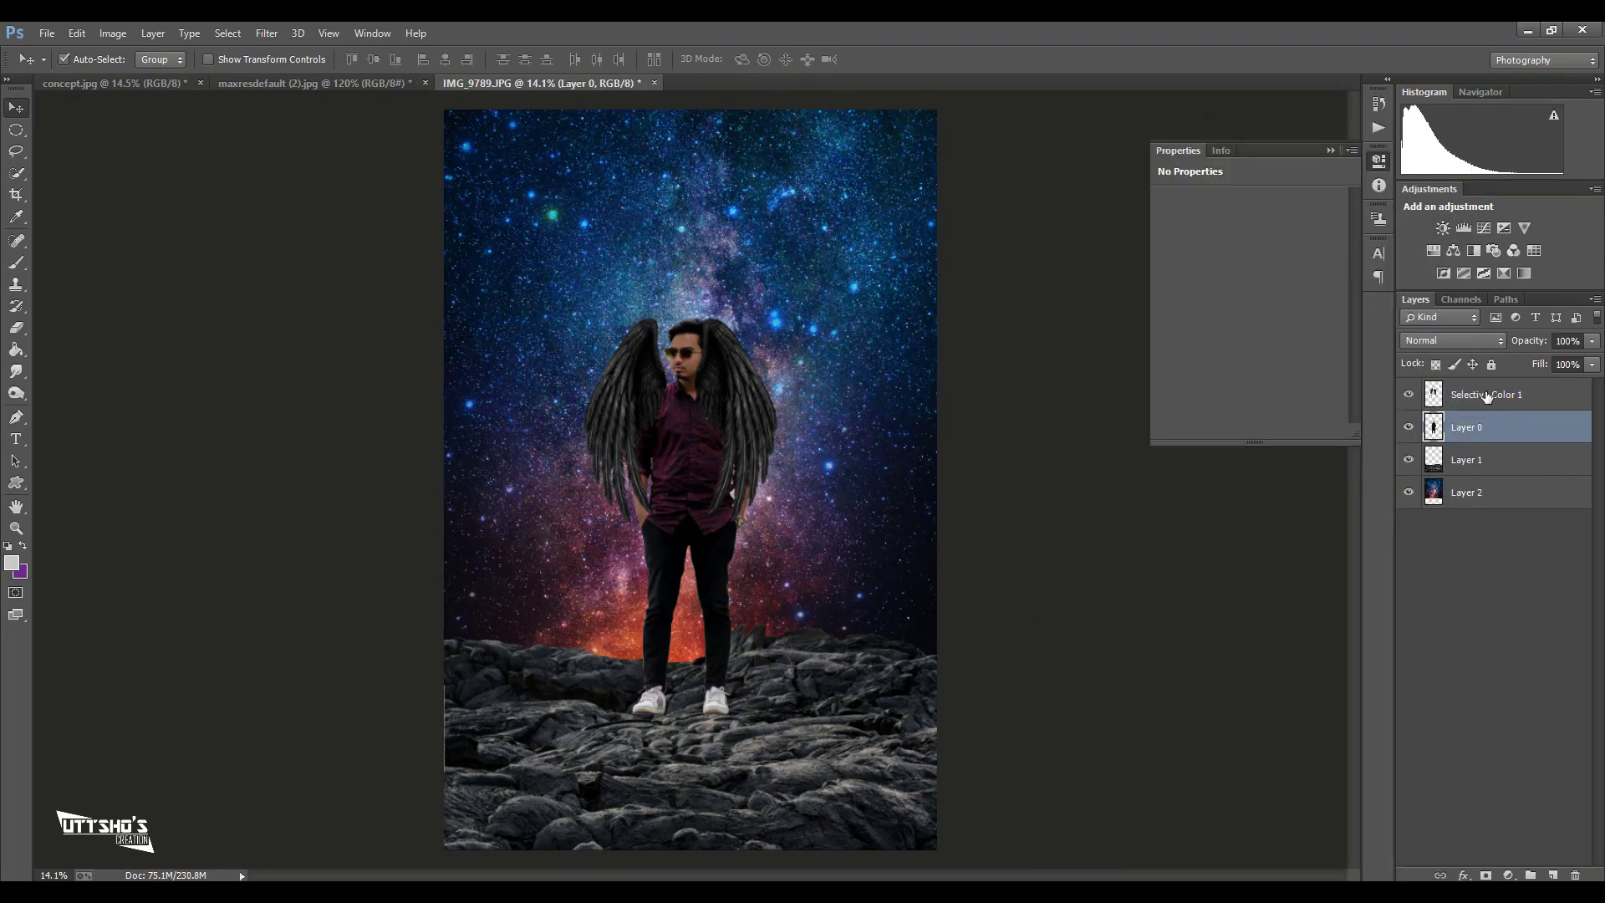
# - Enlarge the wings to about 150% and shift them slightly lower
pyautogui.hotkey('ctrl', 't')
pyautogui.moveTo(774, 315); pyautogui.dragTo(824, 276)
pyautogui.moveTo(763, 384); pyautogui.dragTo(774, 416)
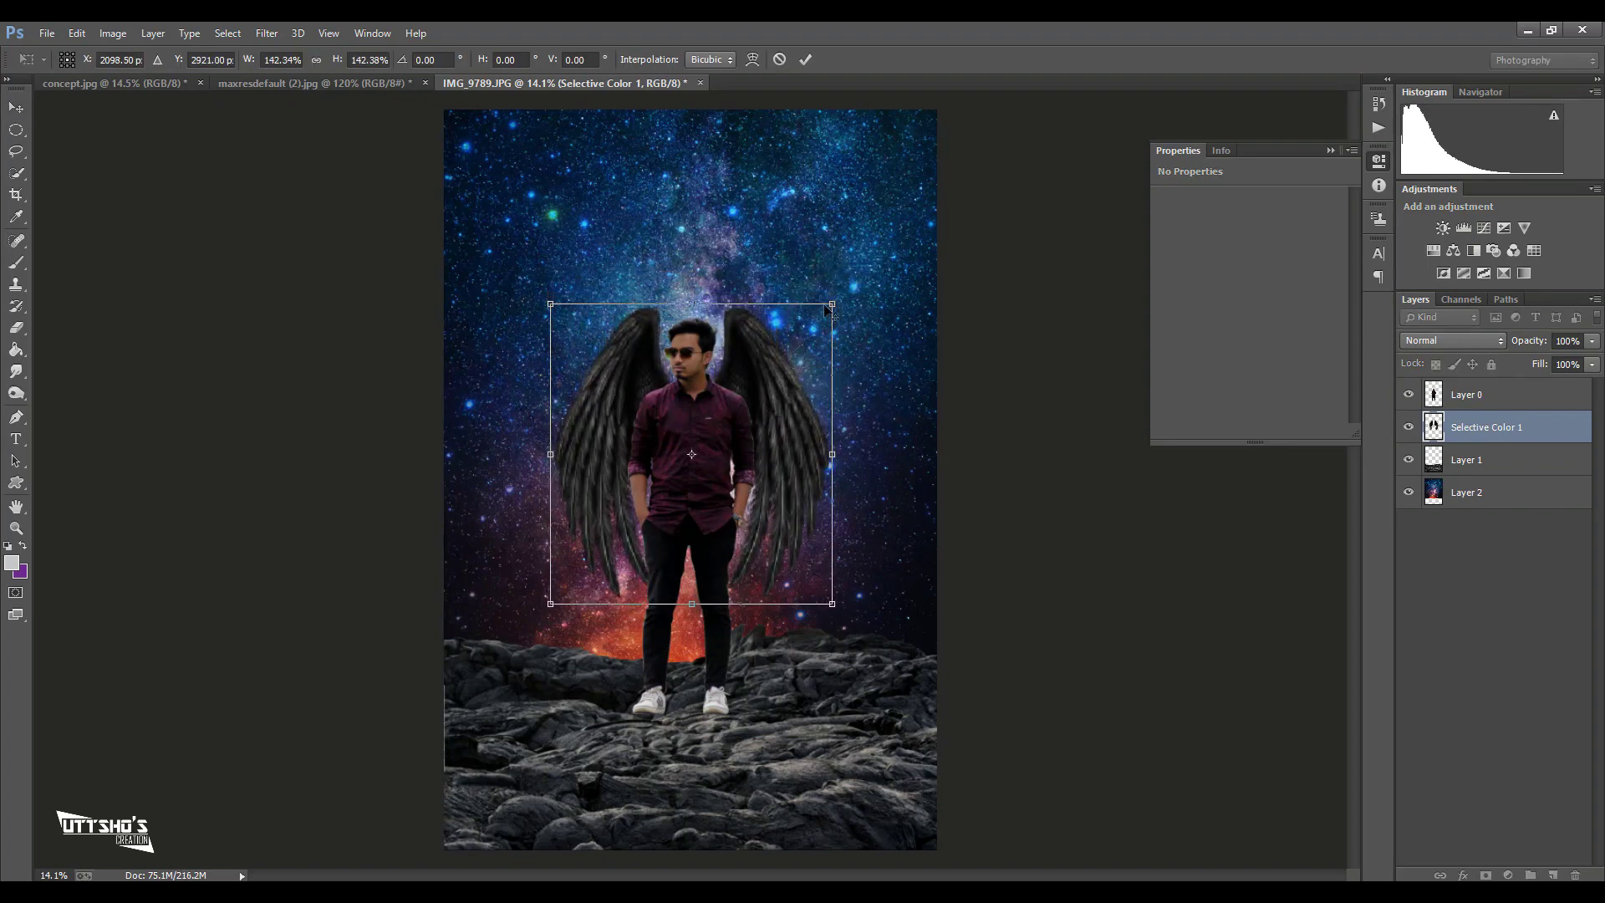
pyautogui.moveTo(844, 296); pyautogui.dragTo(851, 288)
pyautogui.moveTo(753, 377); pyautogui.dragTo(753, 387)
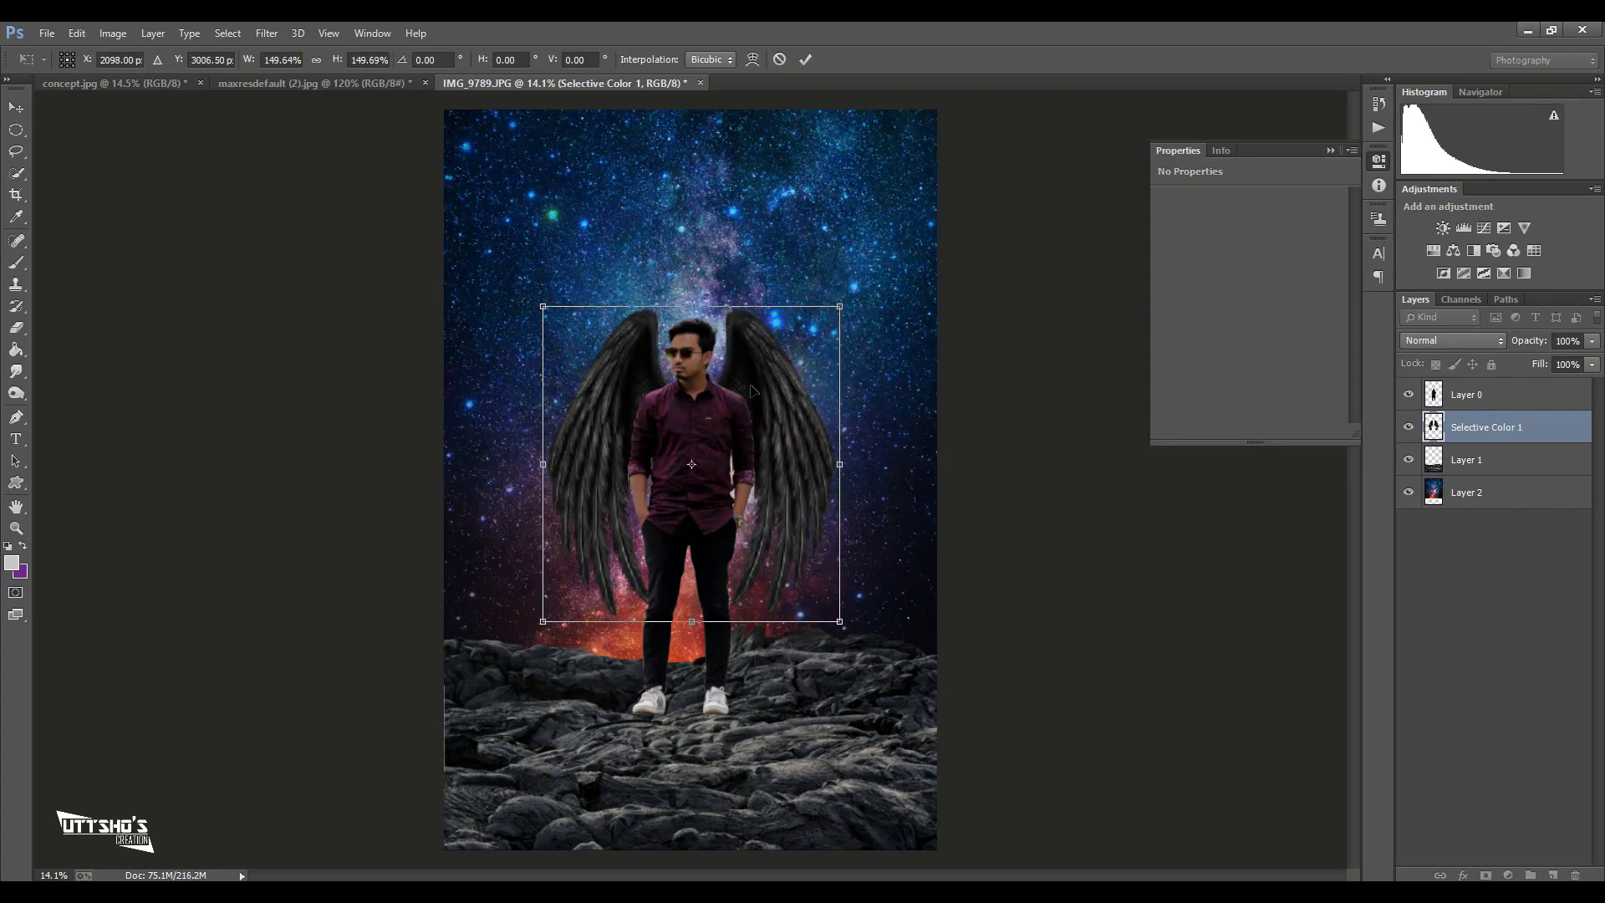
pyautogui.press('Return')
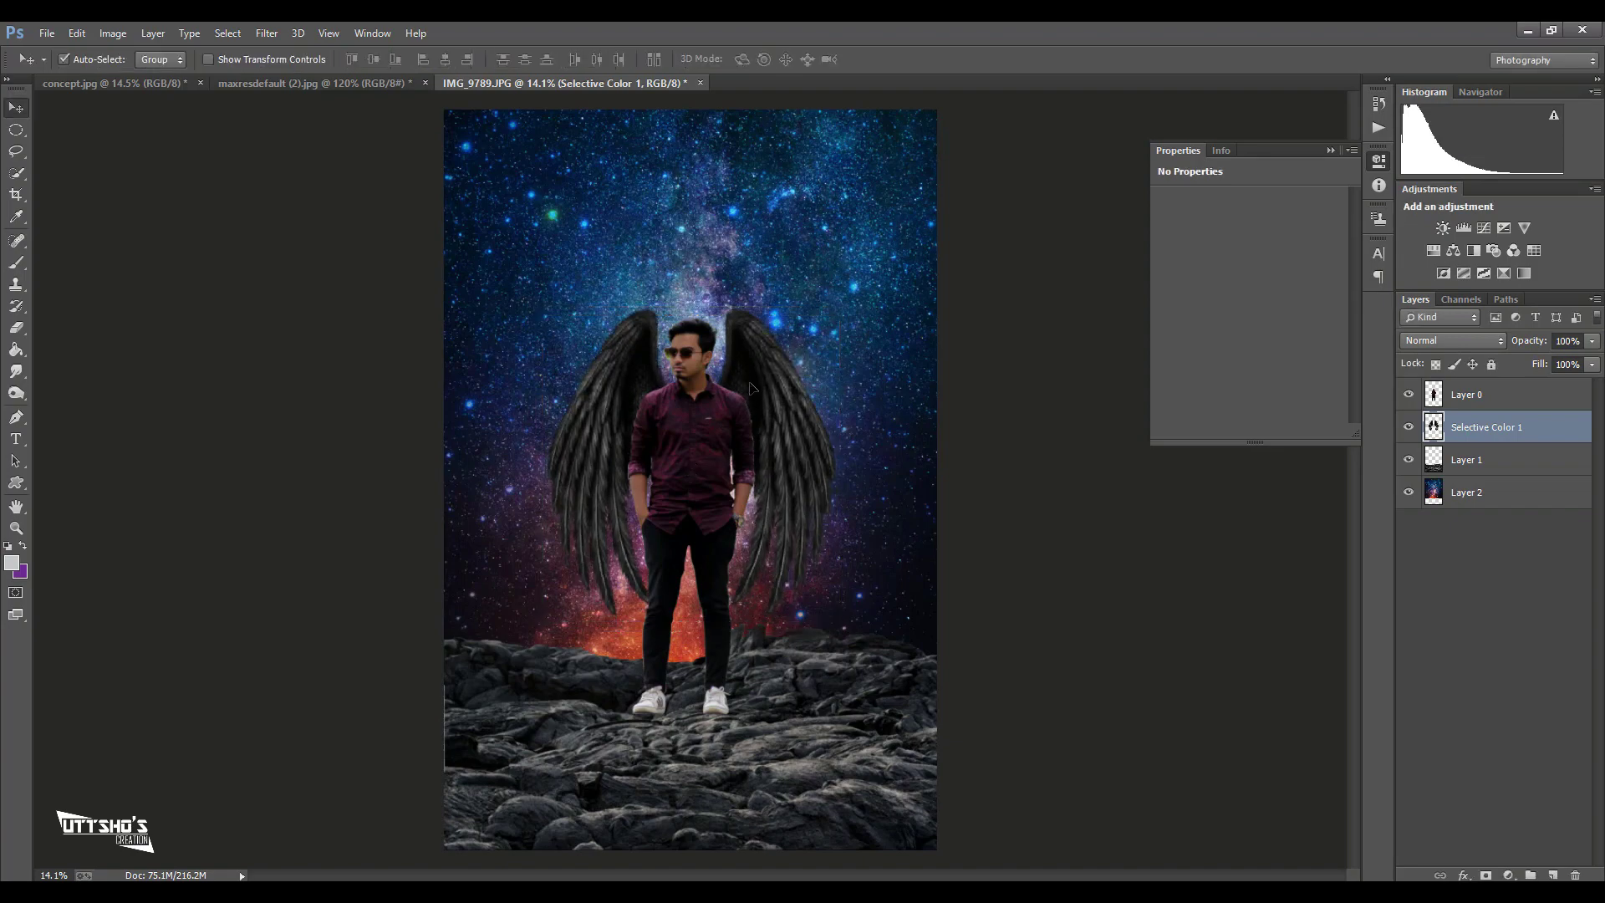
# - Scale the man and wings up together to about 106% and re-centre them
pyautogui.scroll(5, 750, 387)
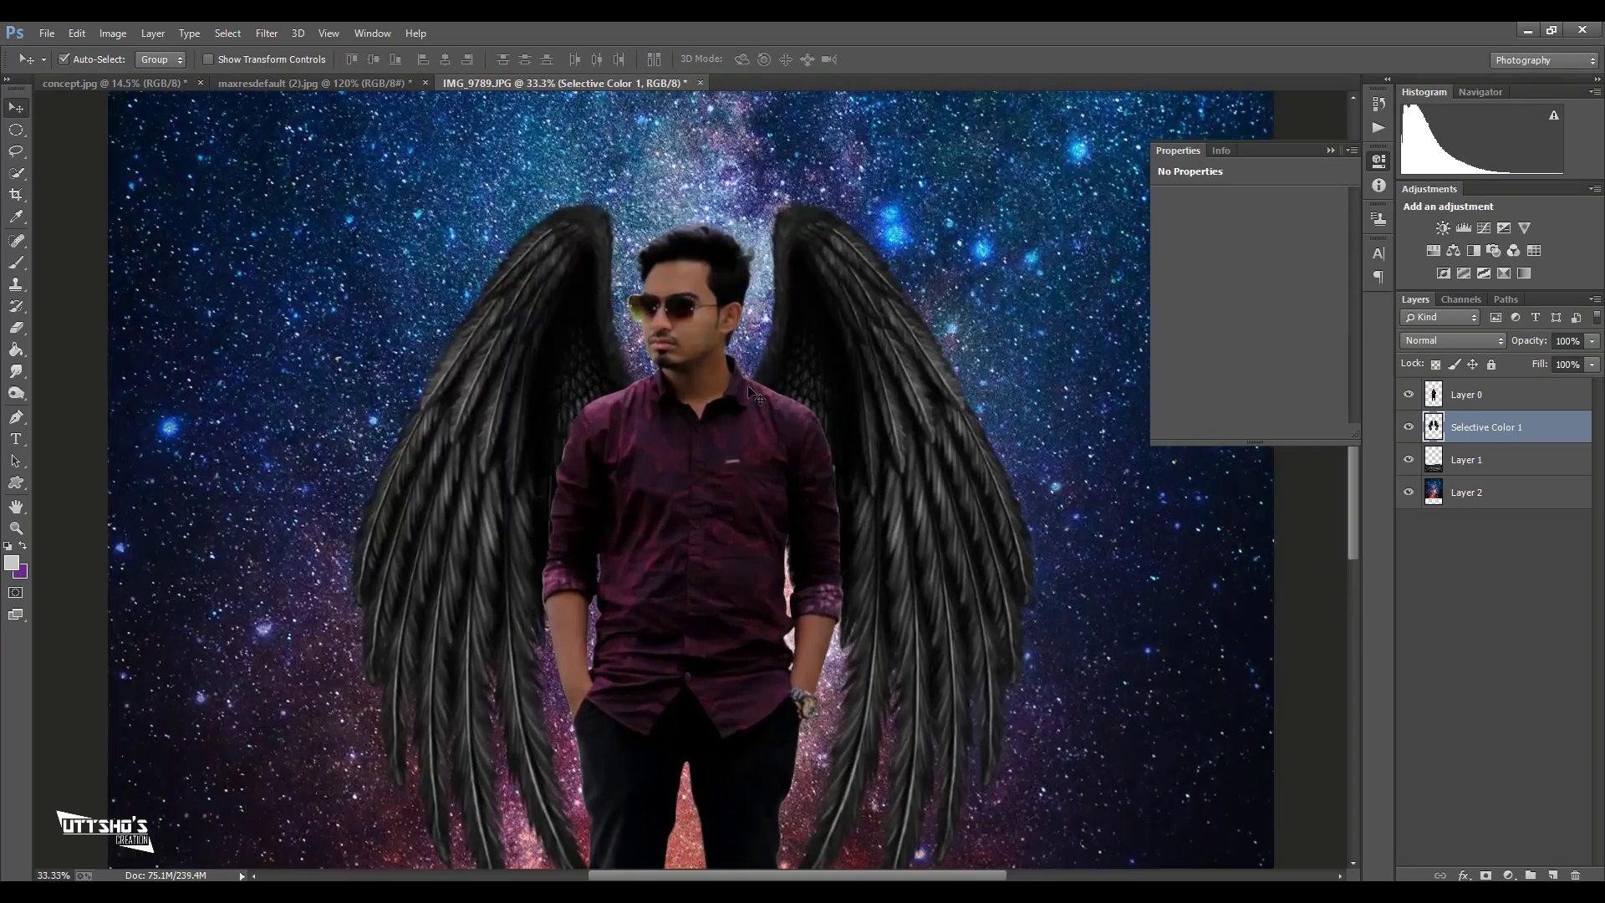
pyautogui.scroll(2, 750, 388)
pyautogui.hotkey('ctrl', '0')
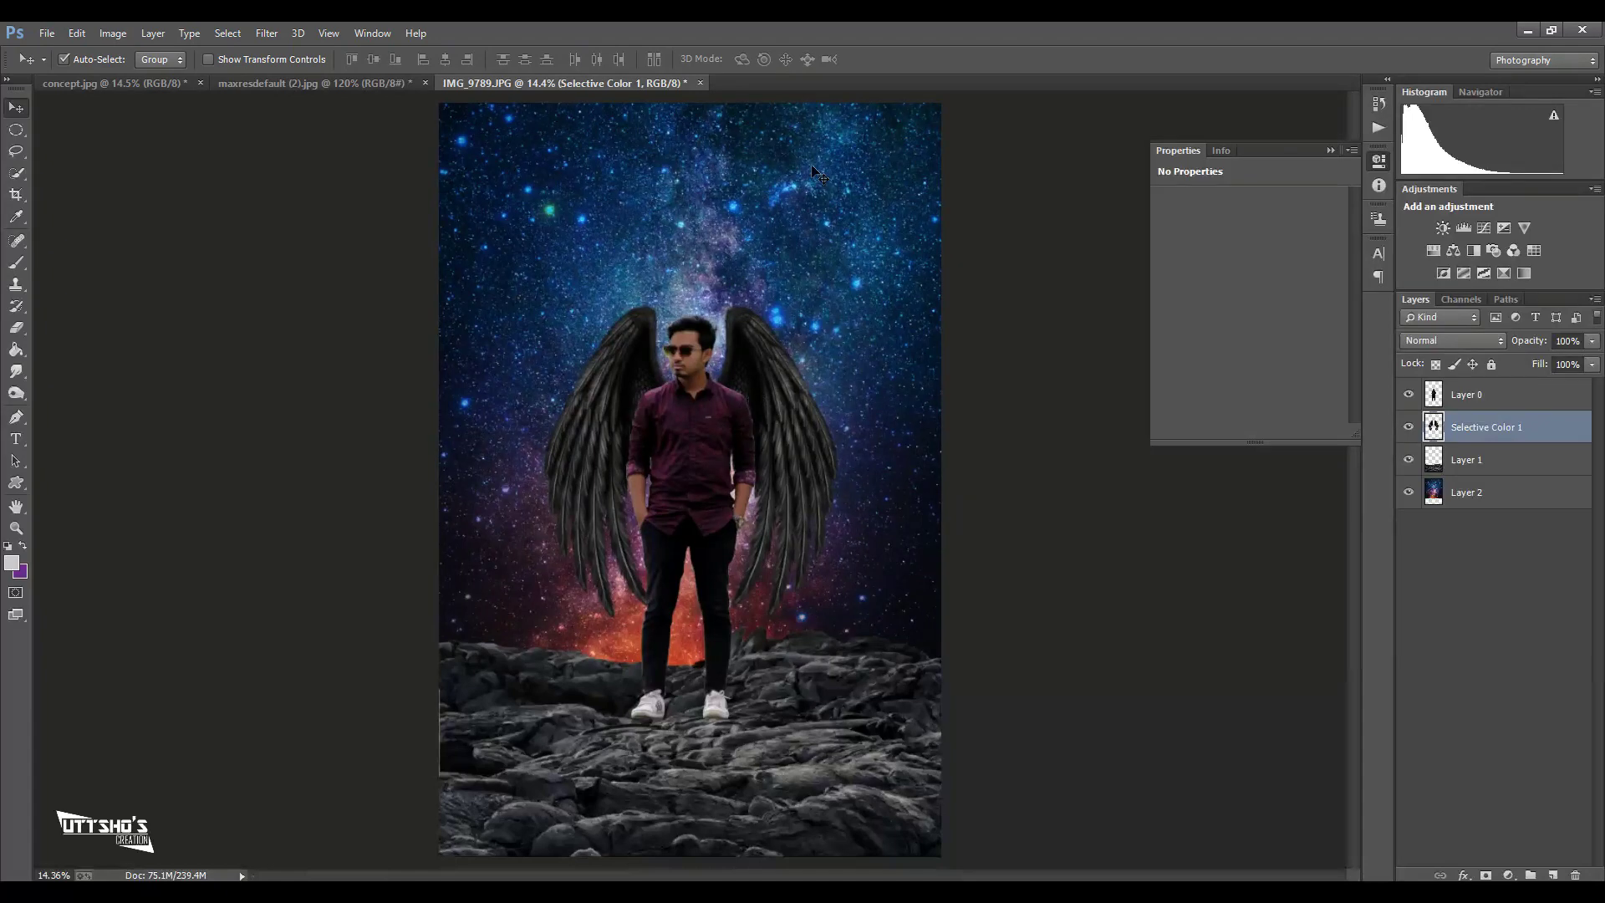
pyautogui.keyDown('shift'); pyautogui.click(1462, 406); pyautogui.keyUp('shift')
pyautogui.hotkey('ctrl', 't')
pyautogui.moveTo(839, 307); pyautogui.dragTo(859, 267)
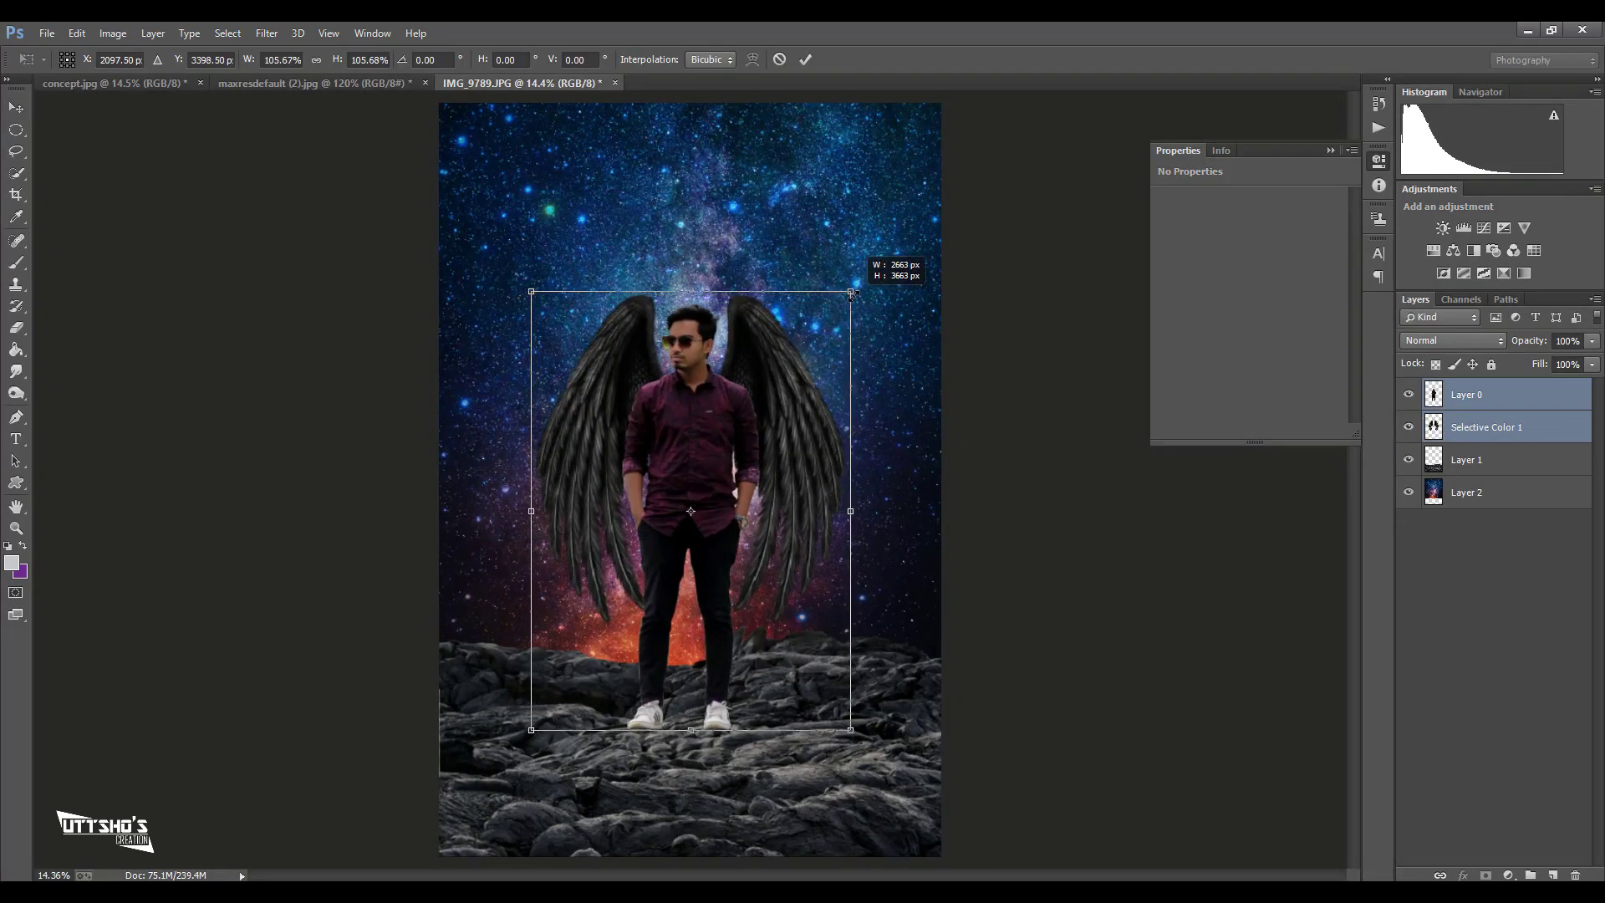
pyautogui.moveTo(728, 427)
pyautogui.mouseDown()
pyautogui.moveTo(744, 435)
pyautogui.moveTo(728, 433)
pyautogui.mouseUp()
pyautogui.press('Return')
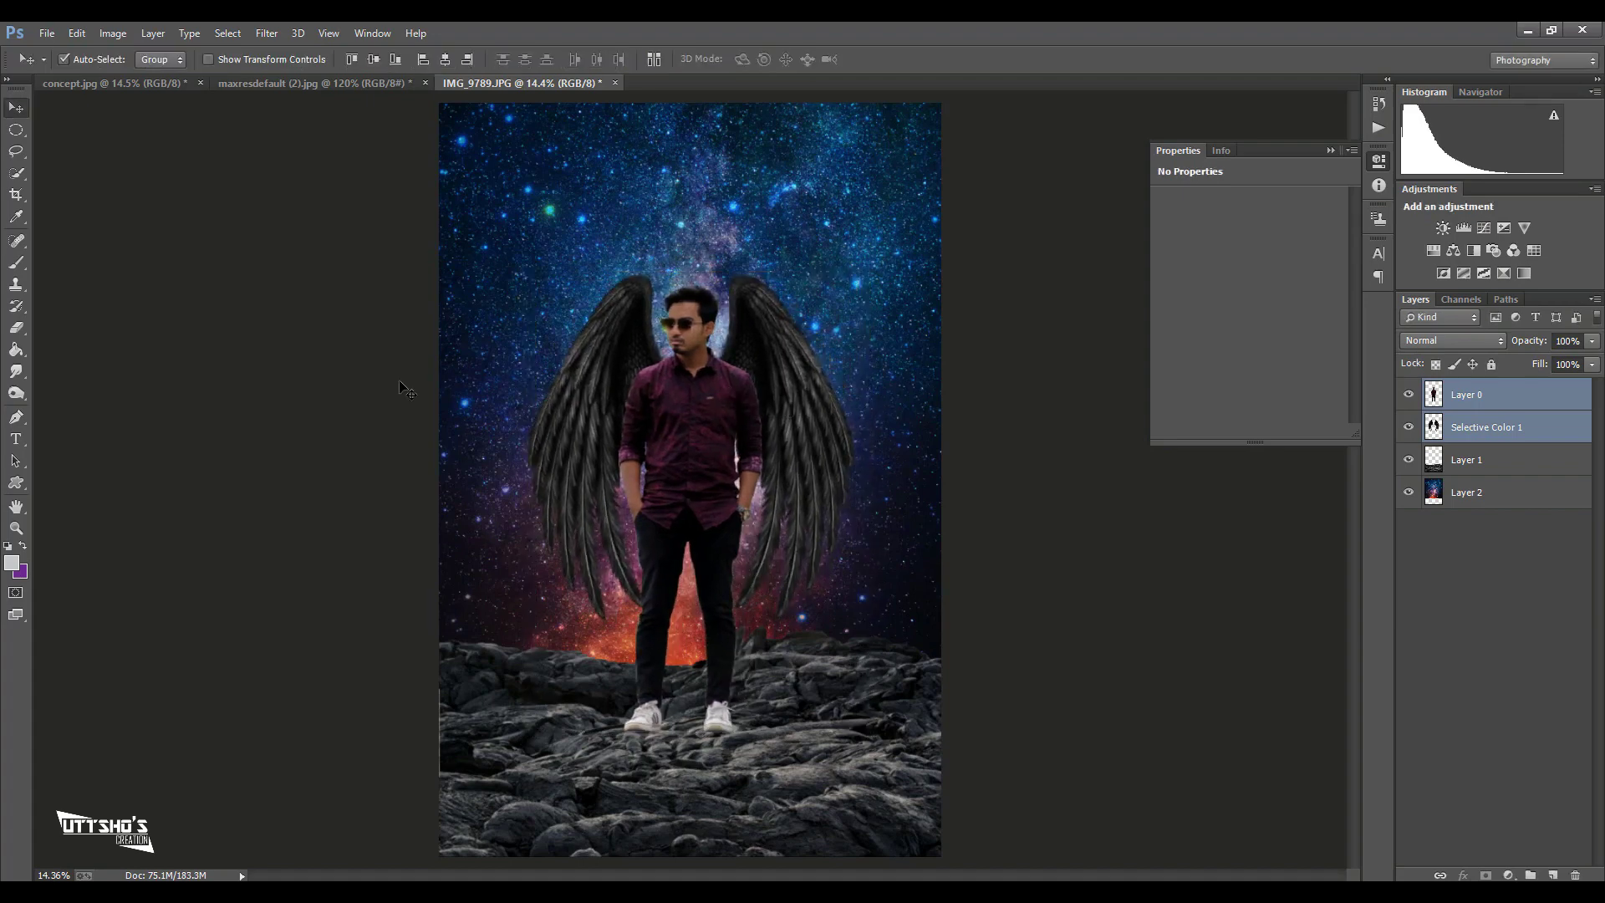
# - Try merging rocks and sky and lowering the man, then undo both
pyautogui.keyDown('shift'); pyautogui.click(1456, 474); pyautogui.keyUp('shift')
pyautogui.keyDown('shift'); pyautogui.click(1509, 477); pyautogui.keyUp('shift')
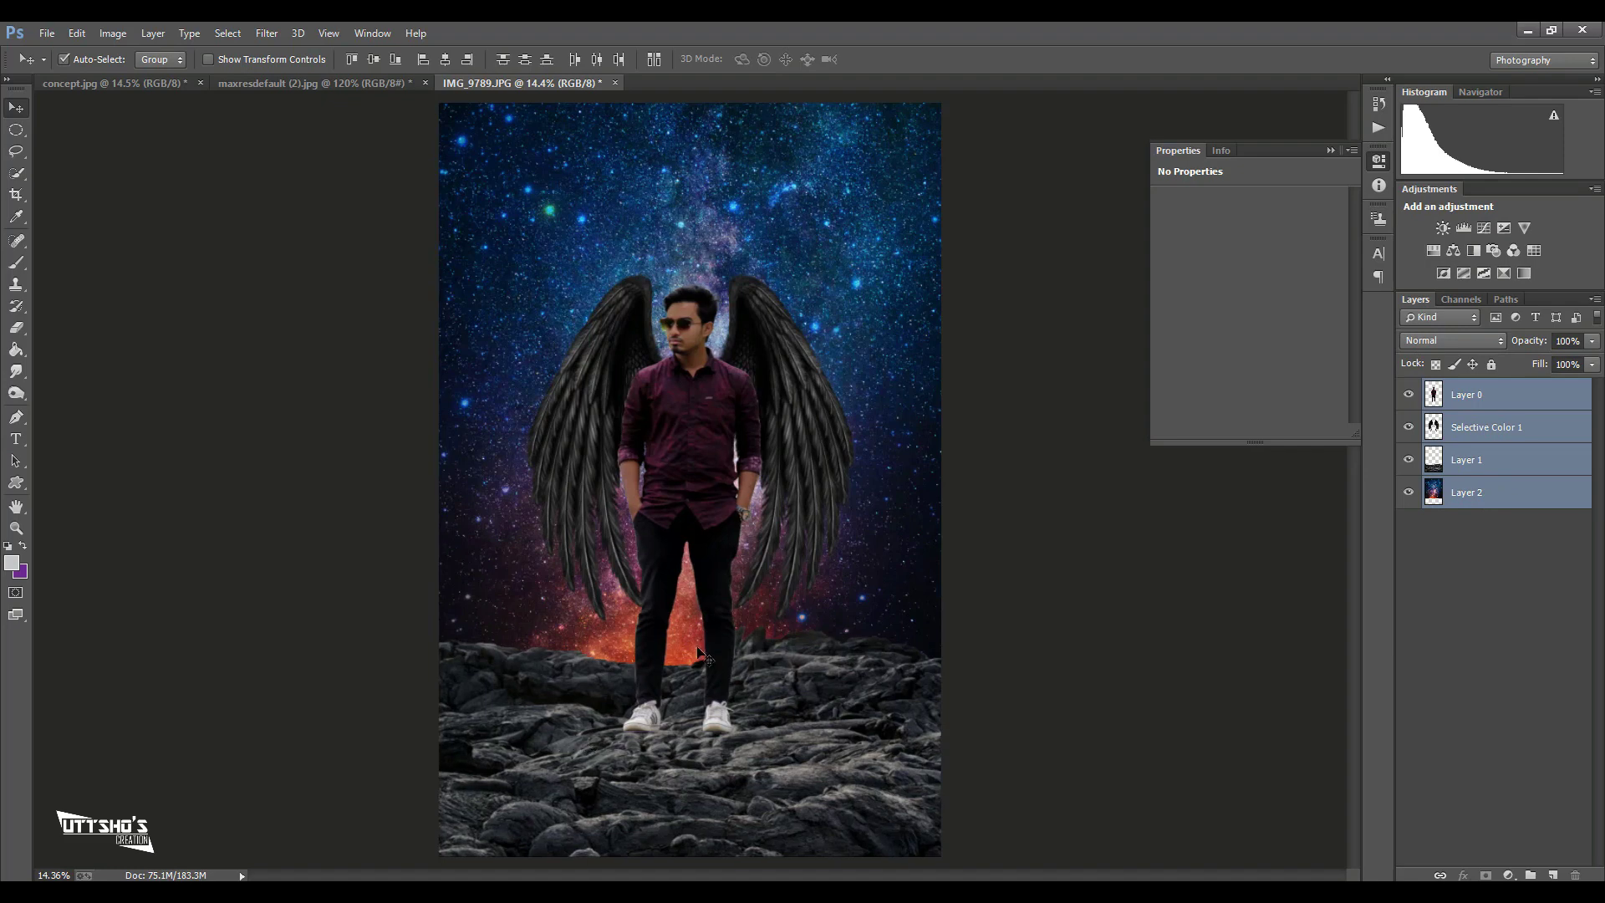
pyautogui.click(1482, 474)
pyautogui.rightClick(1488, 493)
pyautogui.click(1064, 628)
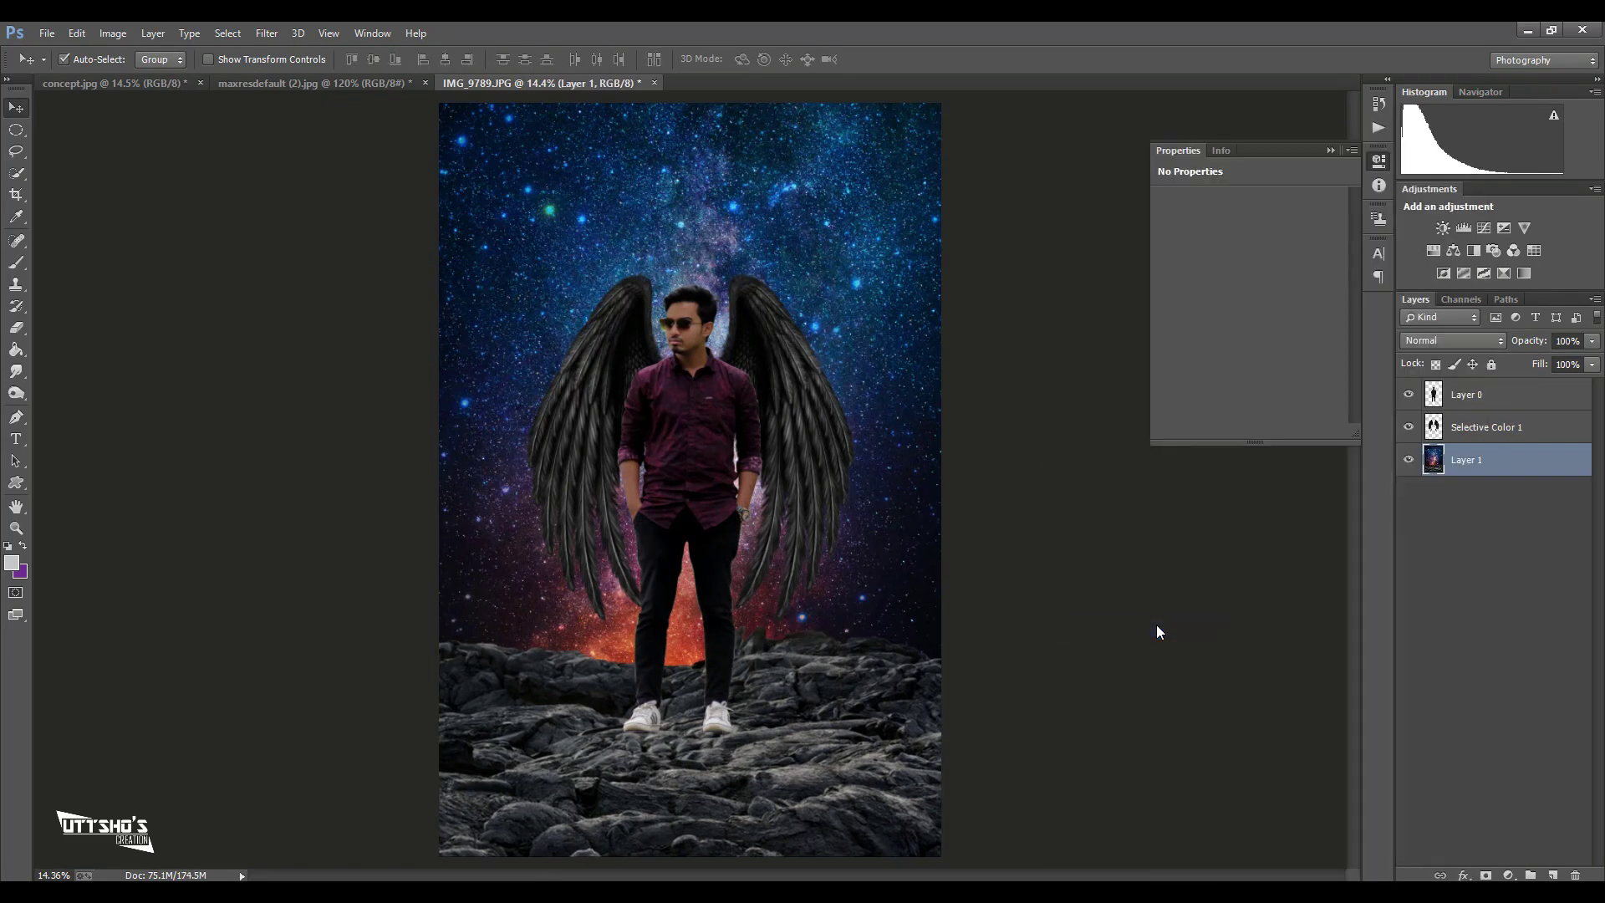
pyautogui.moveTo(699, 470); pyautogui.dragTo(709, 443)
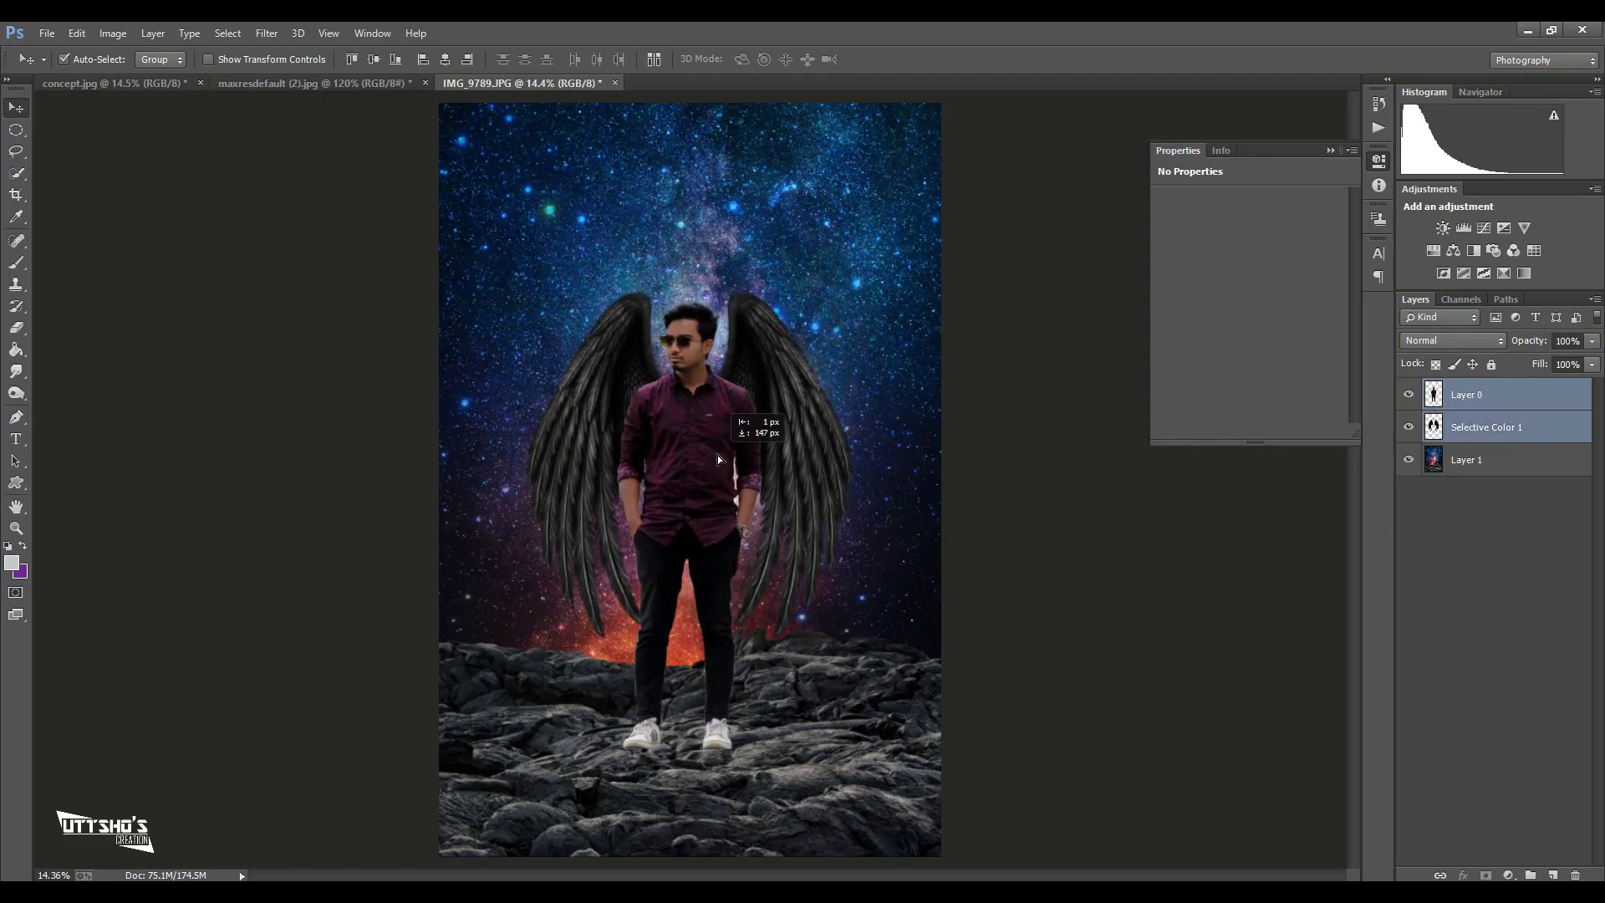
pyautogui.moveTo(709, 443); pyautogui.dragTo(700, 489)
pyautogui.hotkey('ctrl', 'alt', 'z')
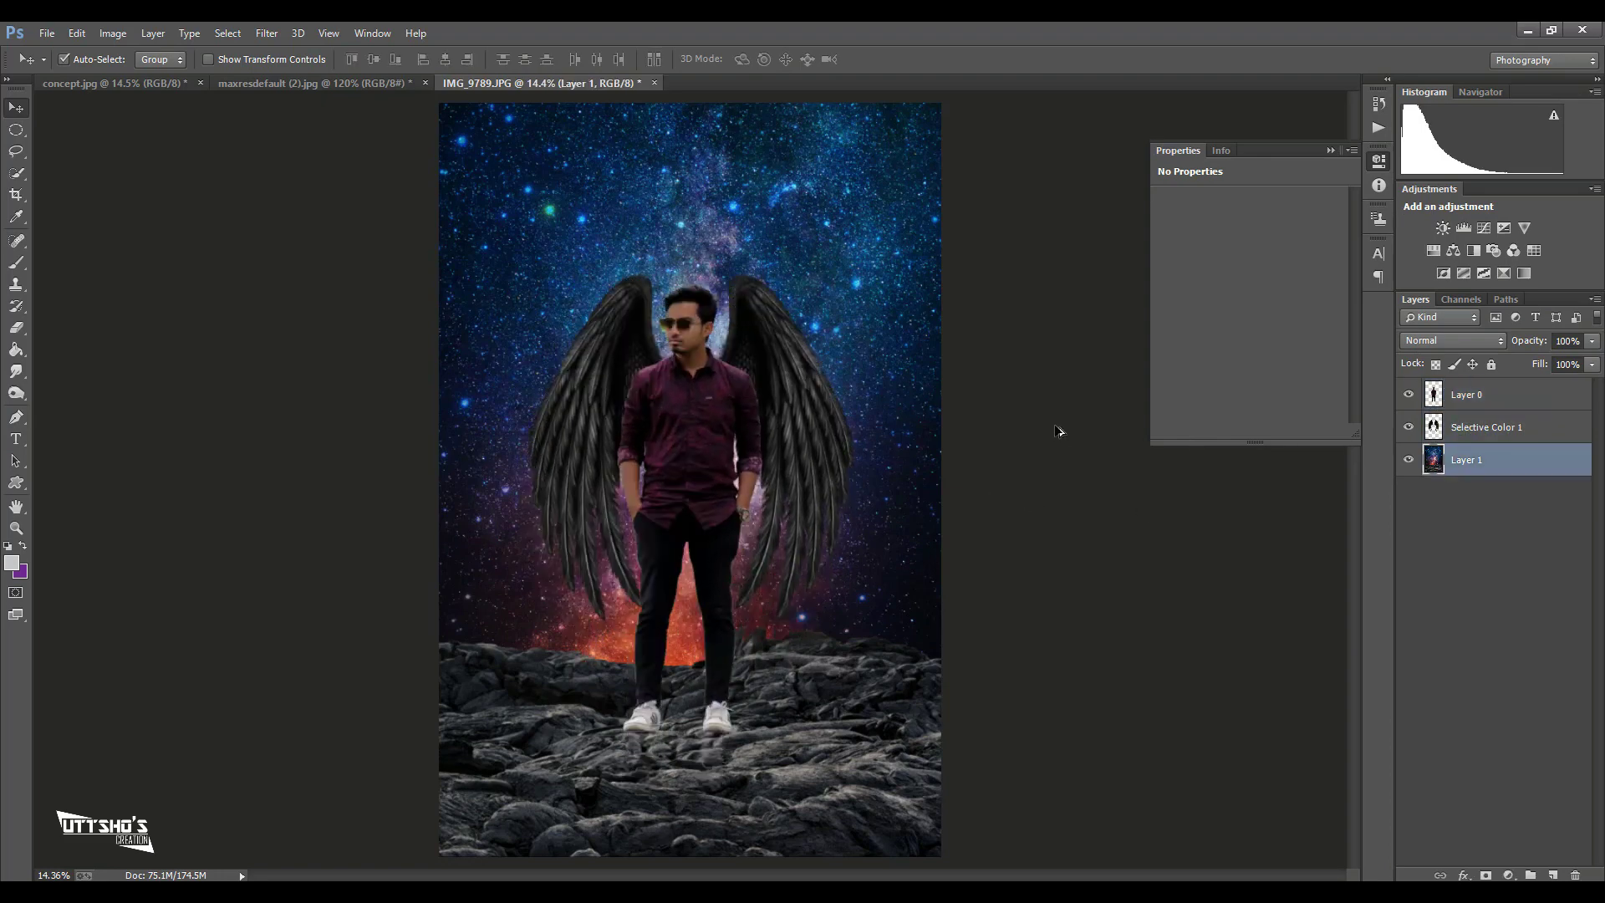
pyautogui.hotkey('ctrl', 'alt', 'z')
# - Lower the rocky ground about 70 px and stretch the starry sky down to meet it
pyautogui.click(1480, 459)
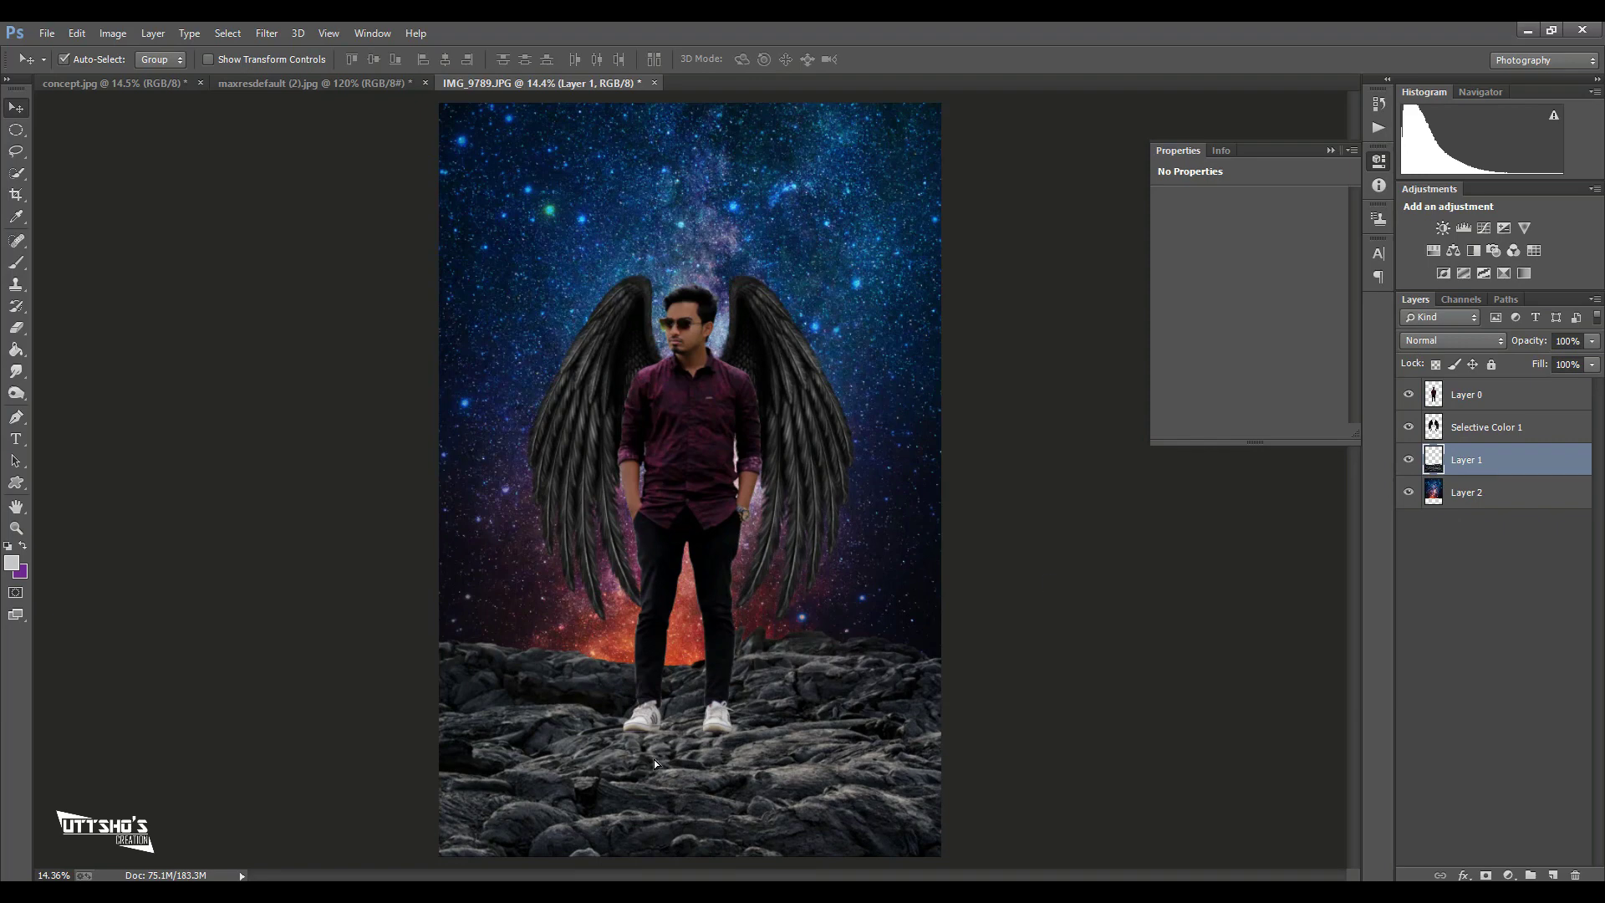
pyautogui.moveTo(654, 759); pyautogui.dragTo(649, 814)
pyautogui.click(795, 636)
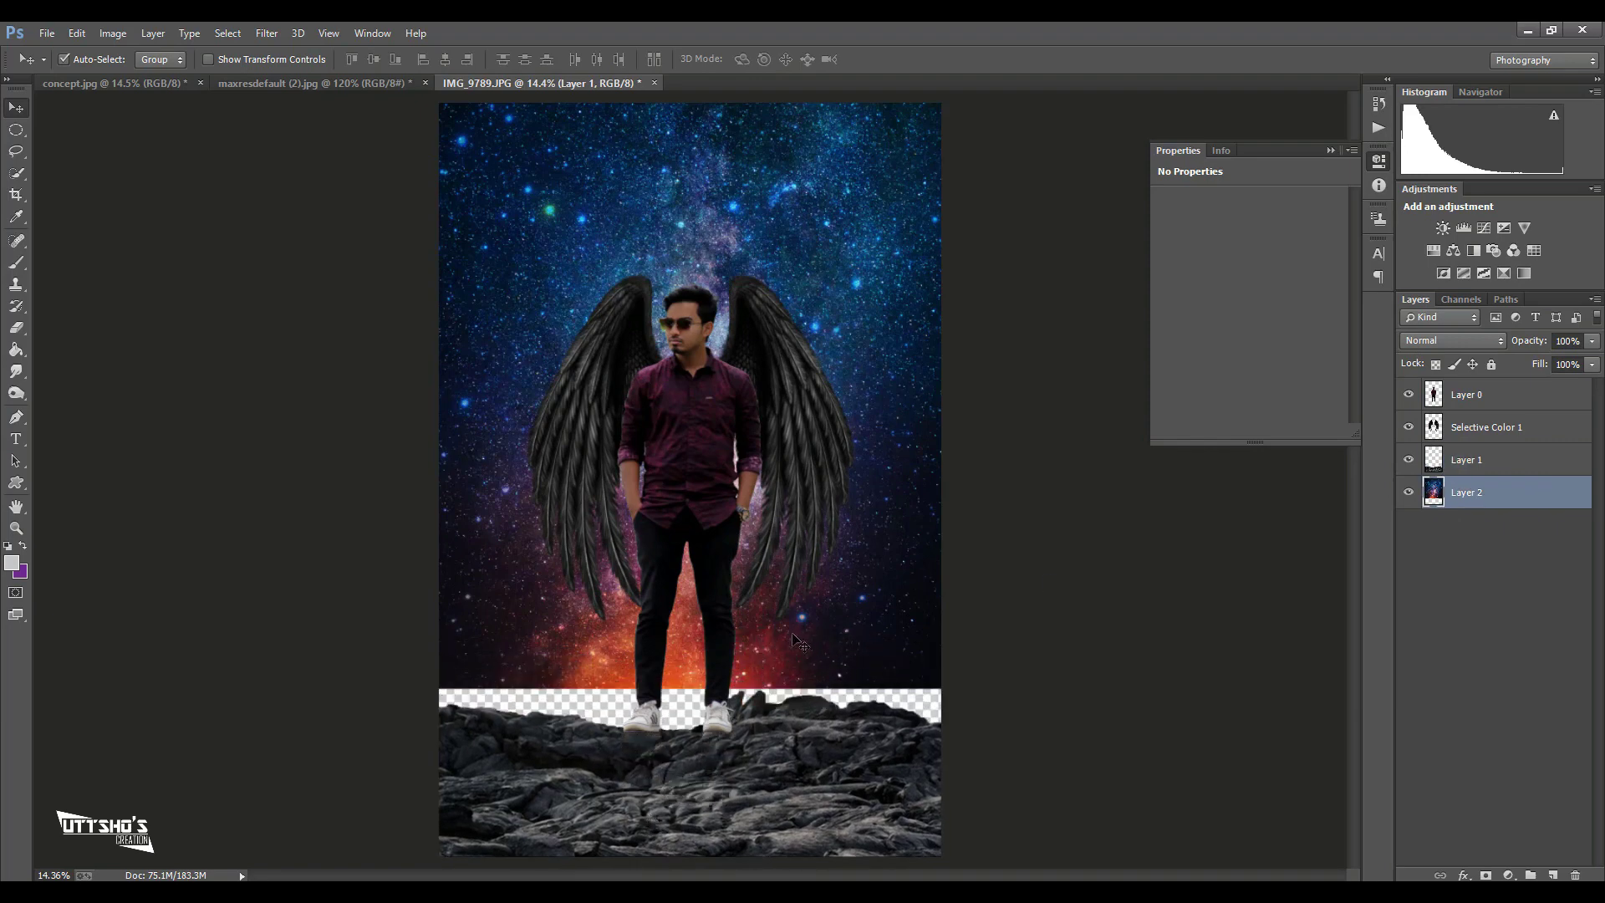
pyautogui.moveTo(800, 641); pyautogui.dragTo(786, 640)
pyautogui.hotkey('ctrl', 't')
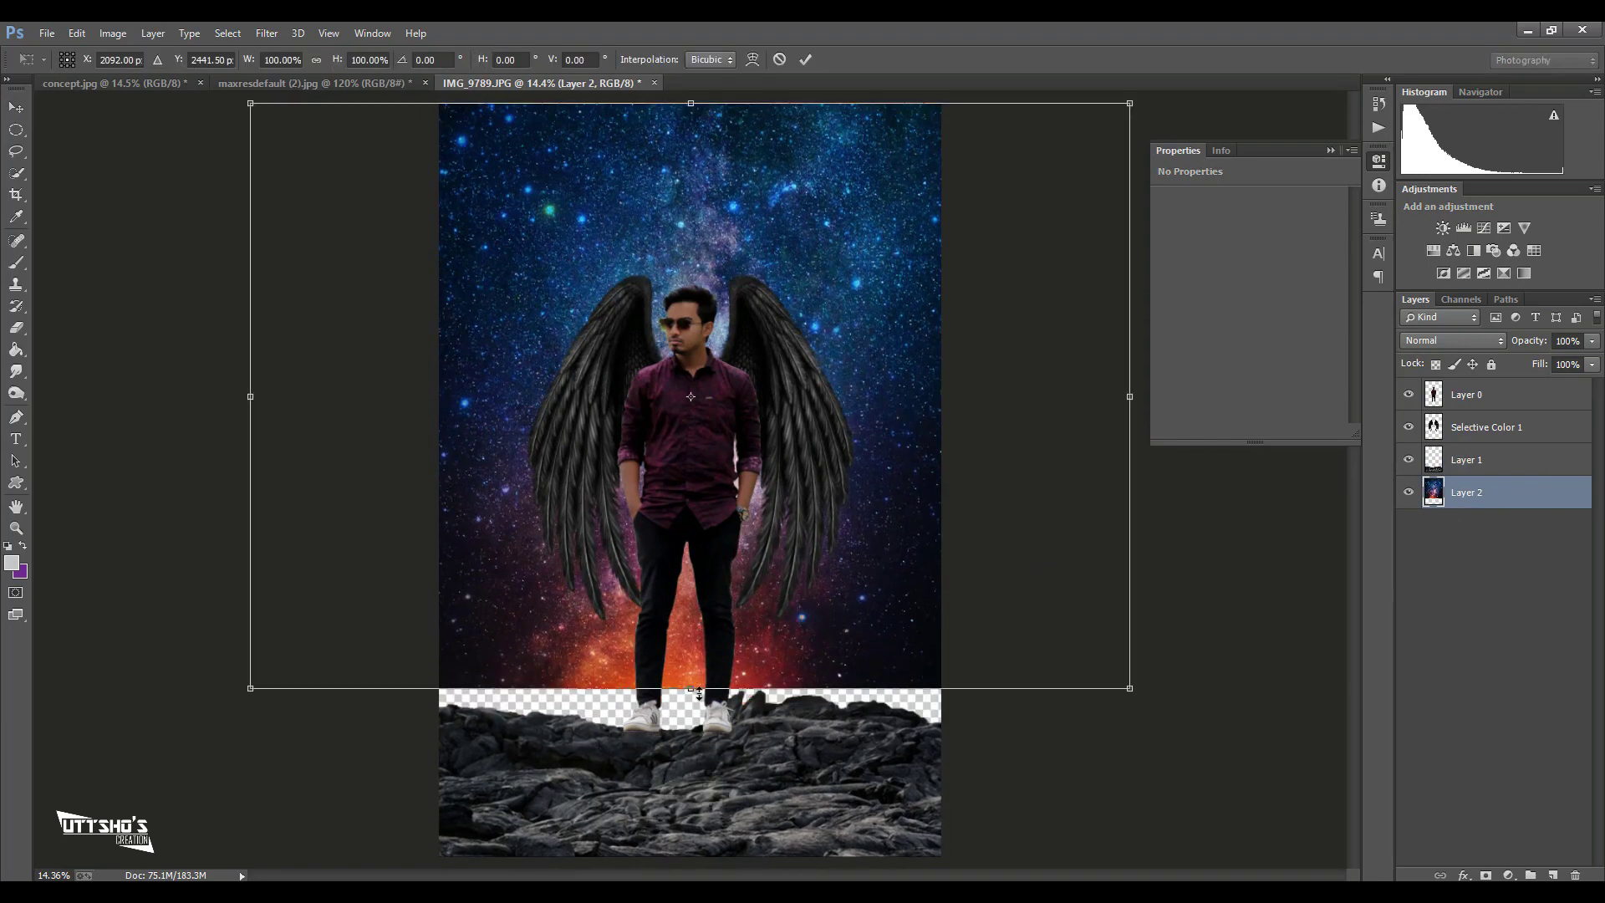
pyautogui.moveTo(701, 692); pyautogui.dragTo(700, 760)
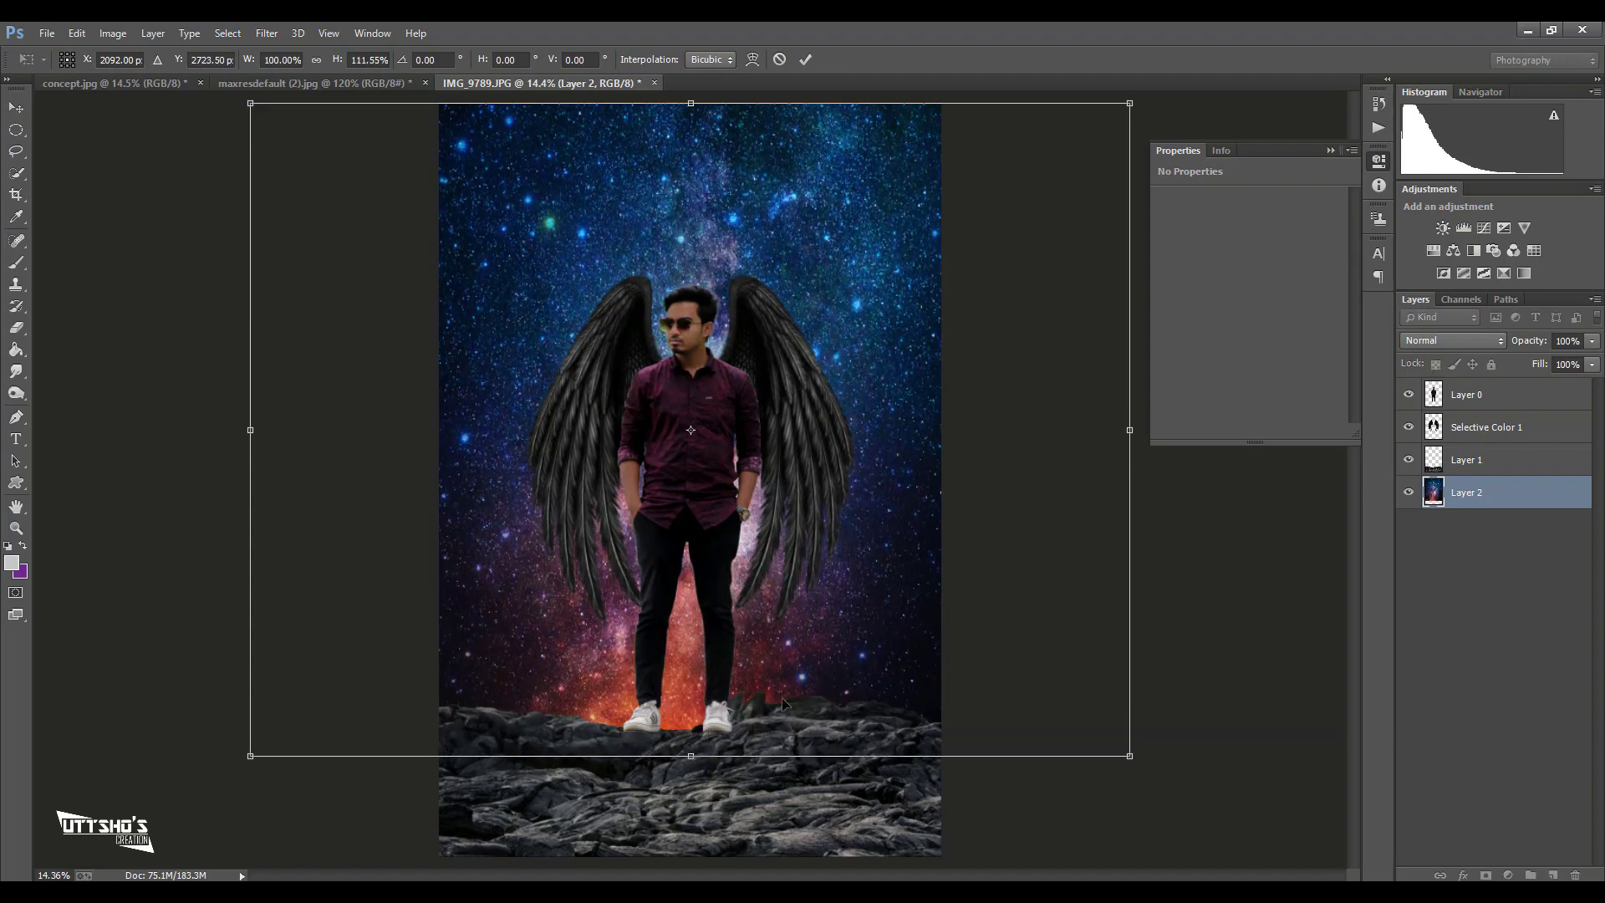
pyautogui.press('Return')
# - Move the man and wings down onto the rocks
pyautogui.click(1489, 394)
pyautogui.keyDown('shift'); pyautogui.click(1488, 427); pyautogui.keyUp('shift')
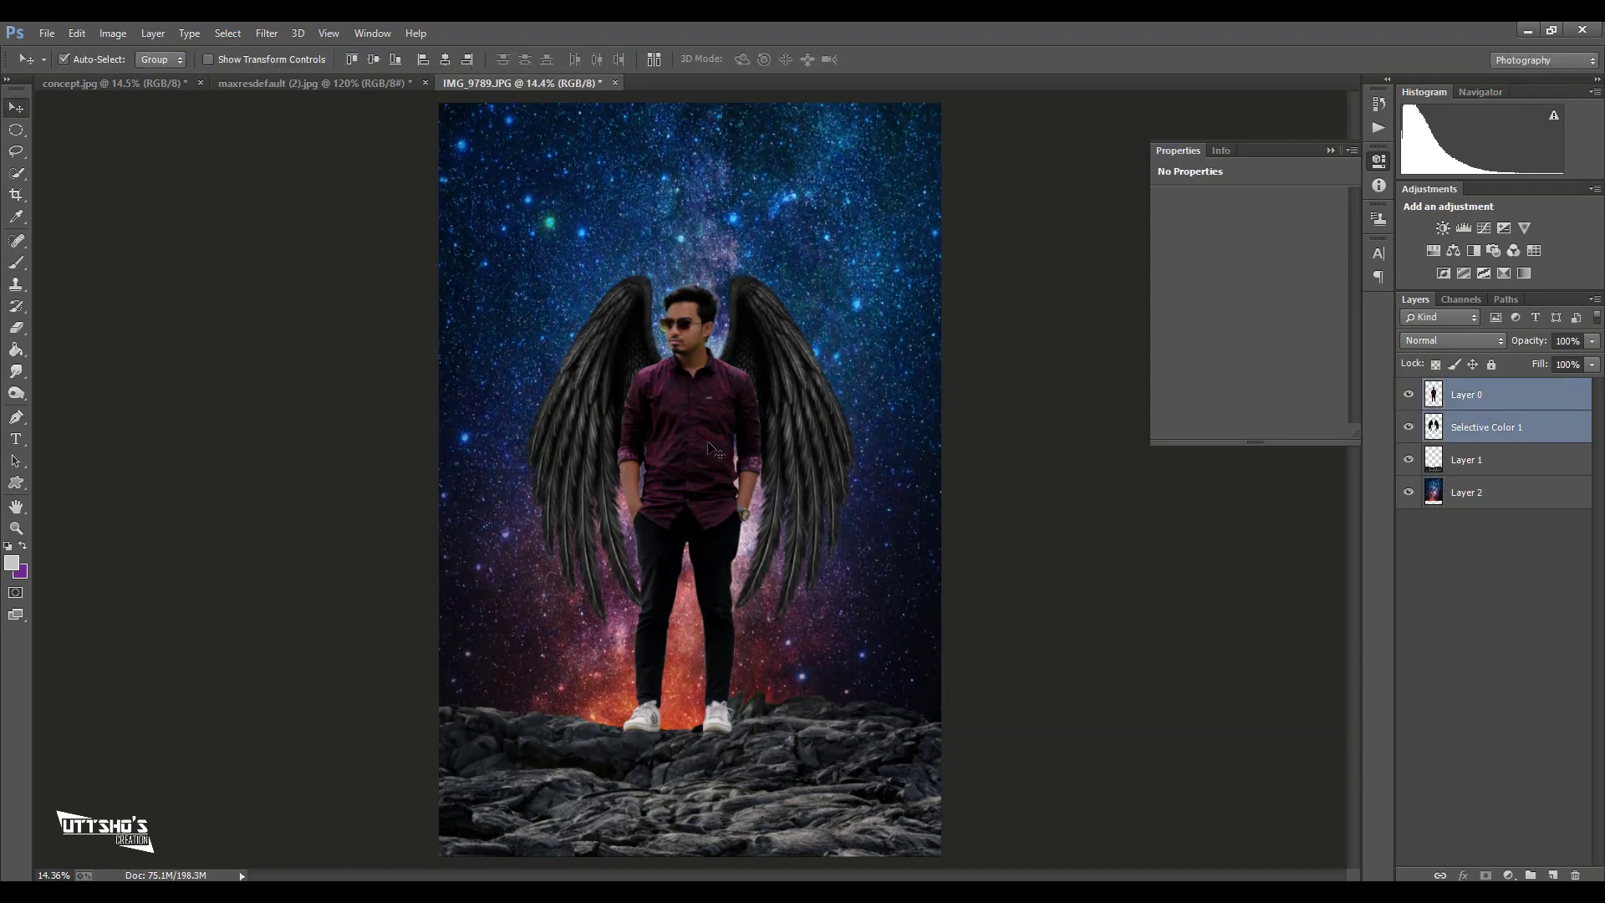
pyautogui.moveTo(712, 449); pyautogui.dragTo(711, 509)
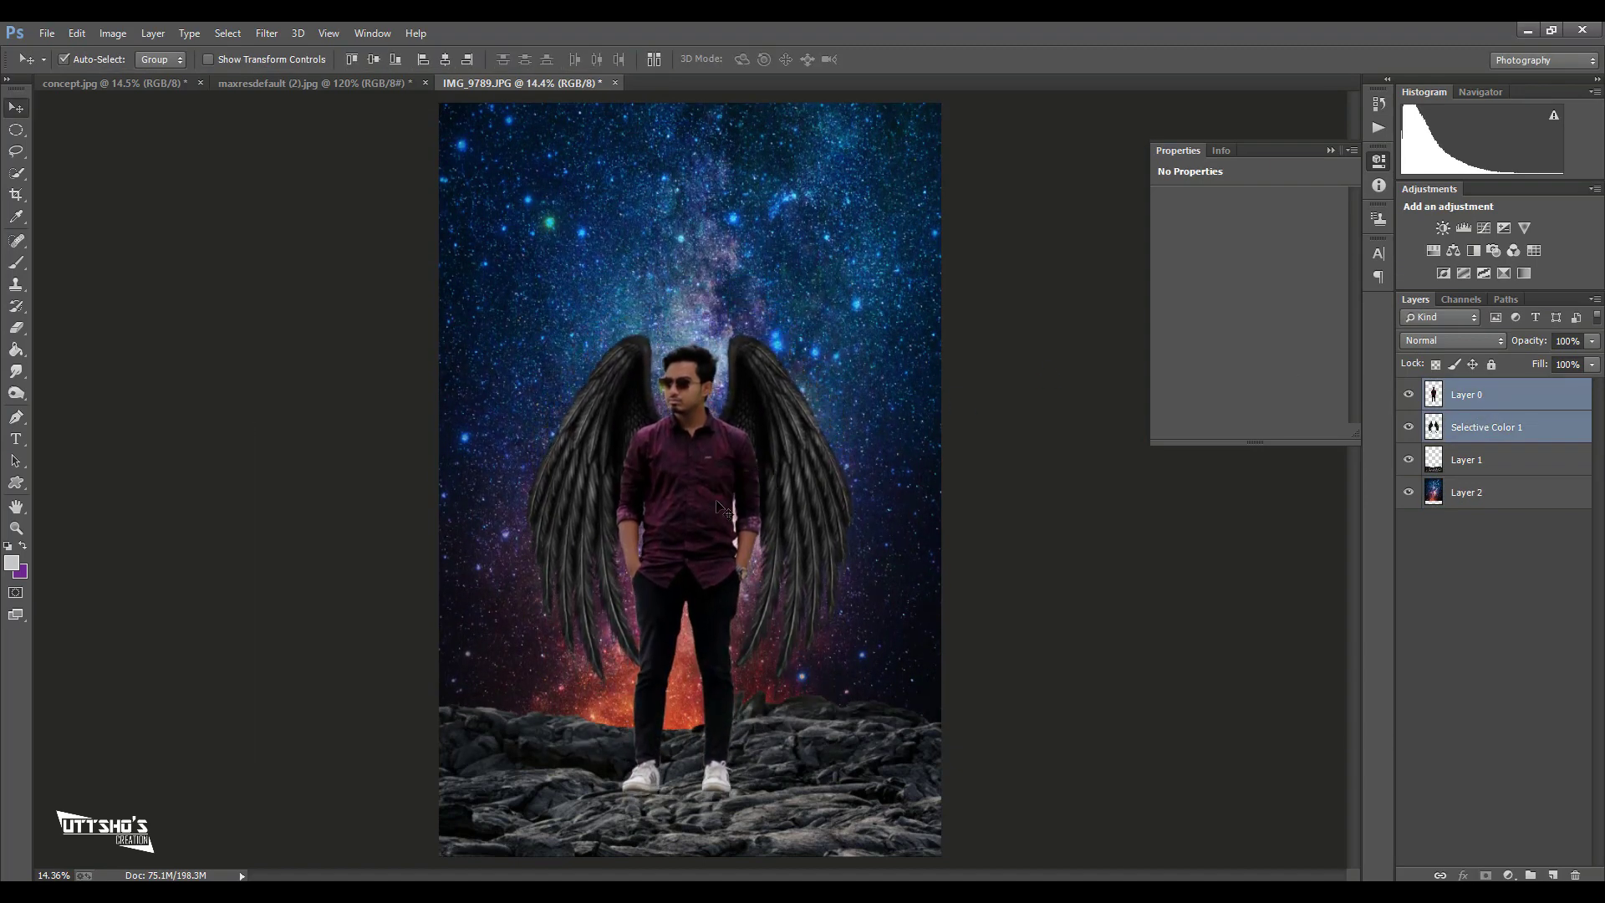
# - Merge the starry sky and rocks layers into one layer
pyautogui.click(847, 603)
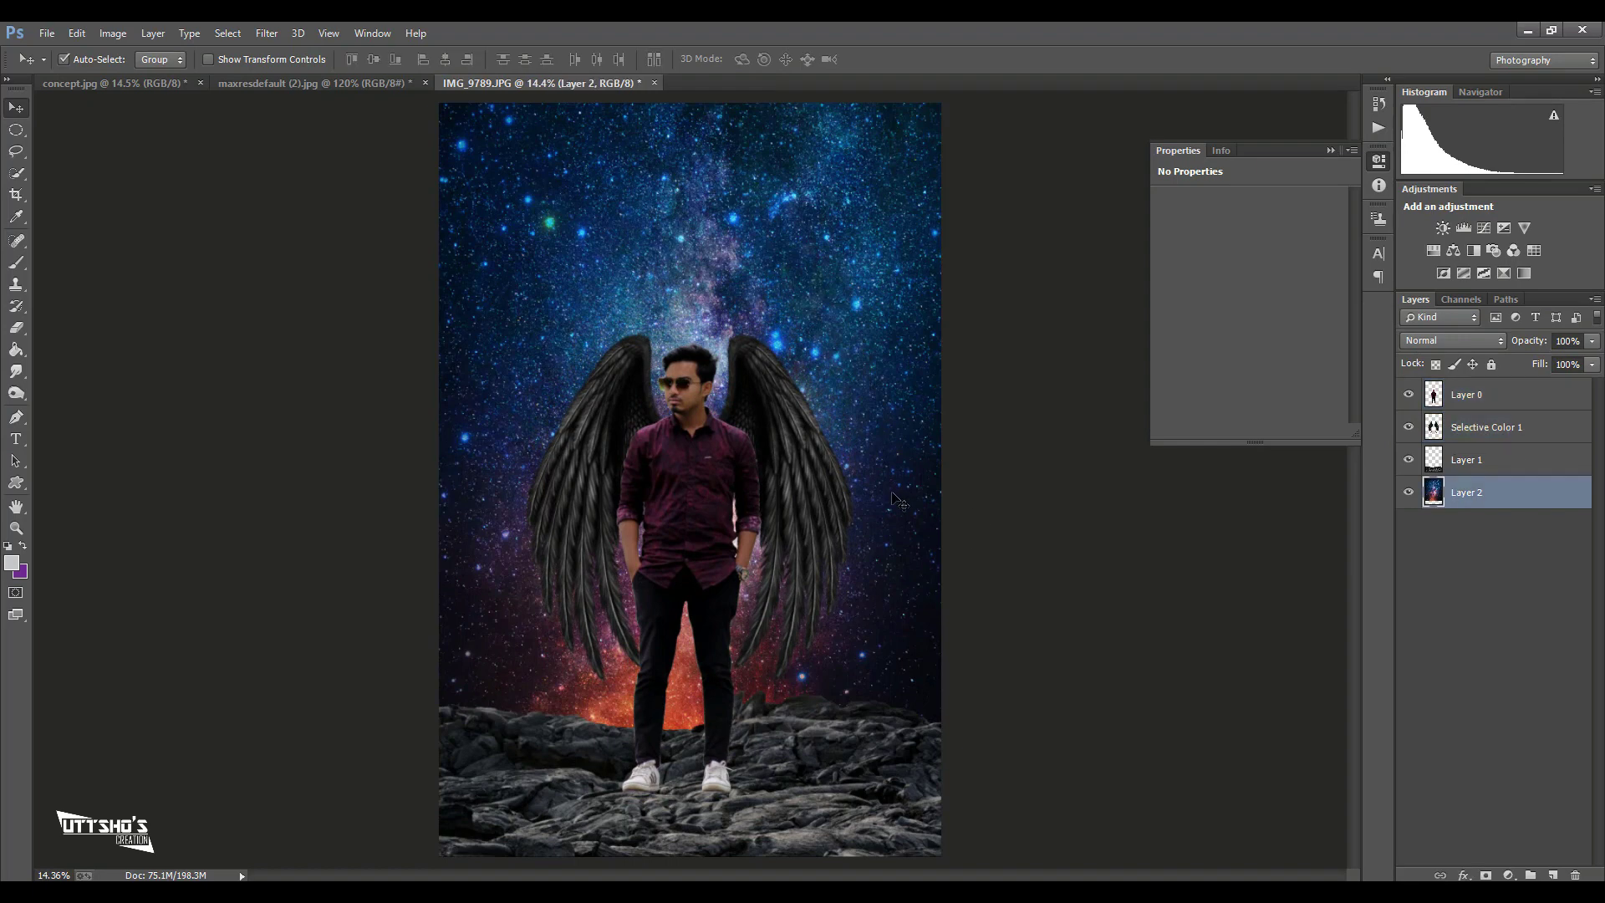
pyautogui.keyDown('shift'); pyautogui.click(1482, 466); pyautogui.keyUp('shift')
pyautogui.rightClick(1473, 493)
pyautogui.click(1155, 637)
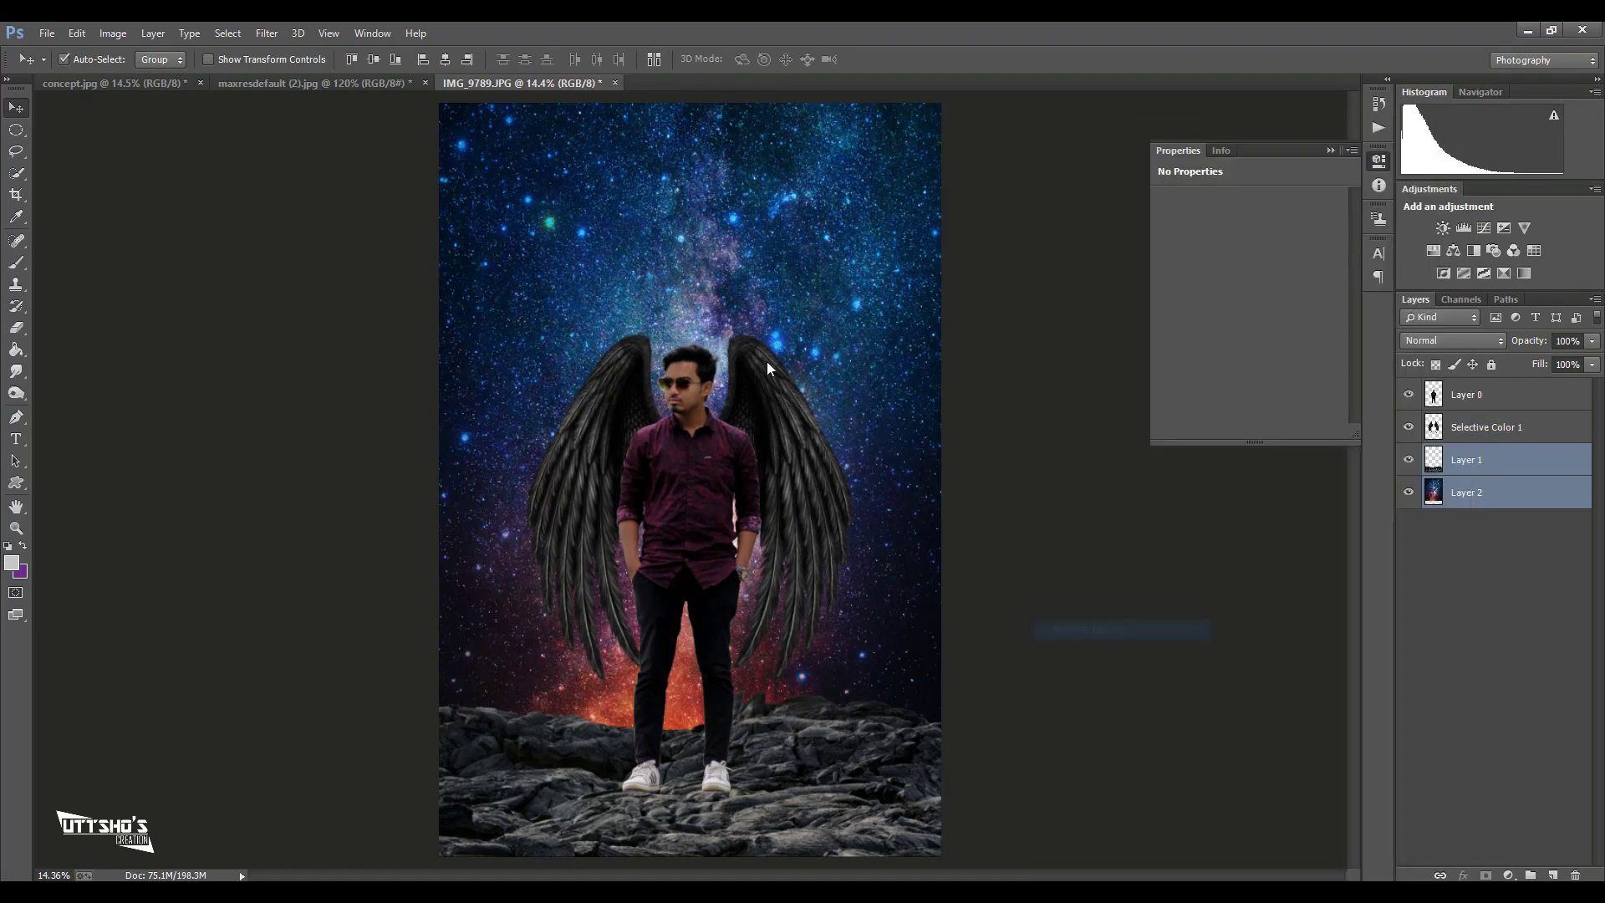
# - Apply a Tilt-Shift blur focused at the feet with Blur 35 px and Light Bokeh 10%
pyautogui.click(267, 32)
pyautogui.moveTo(301, 284)
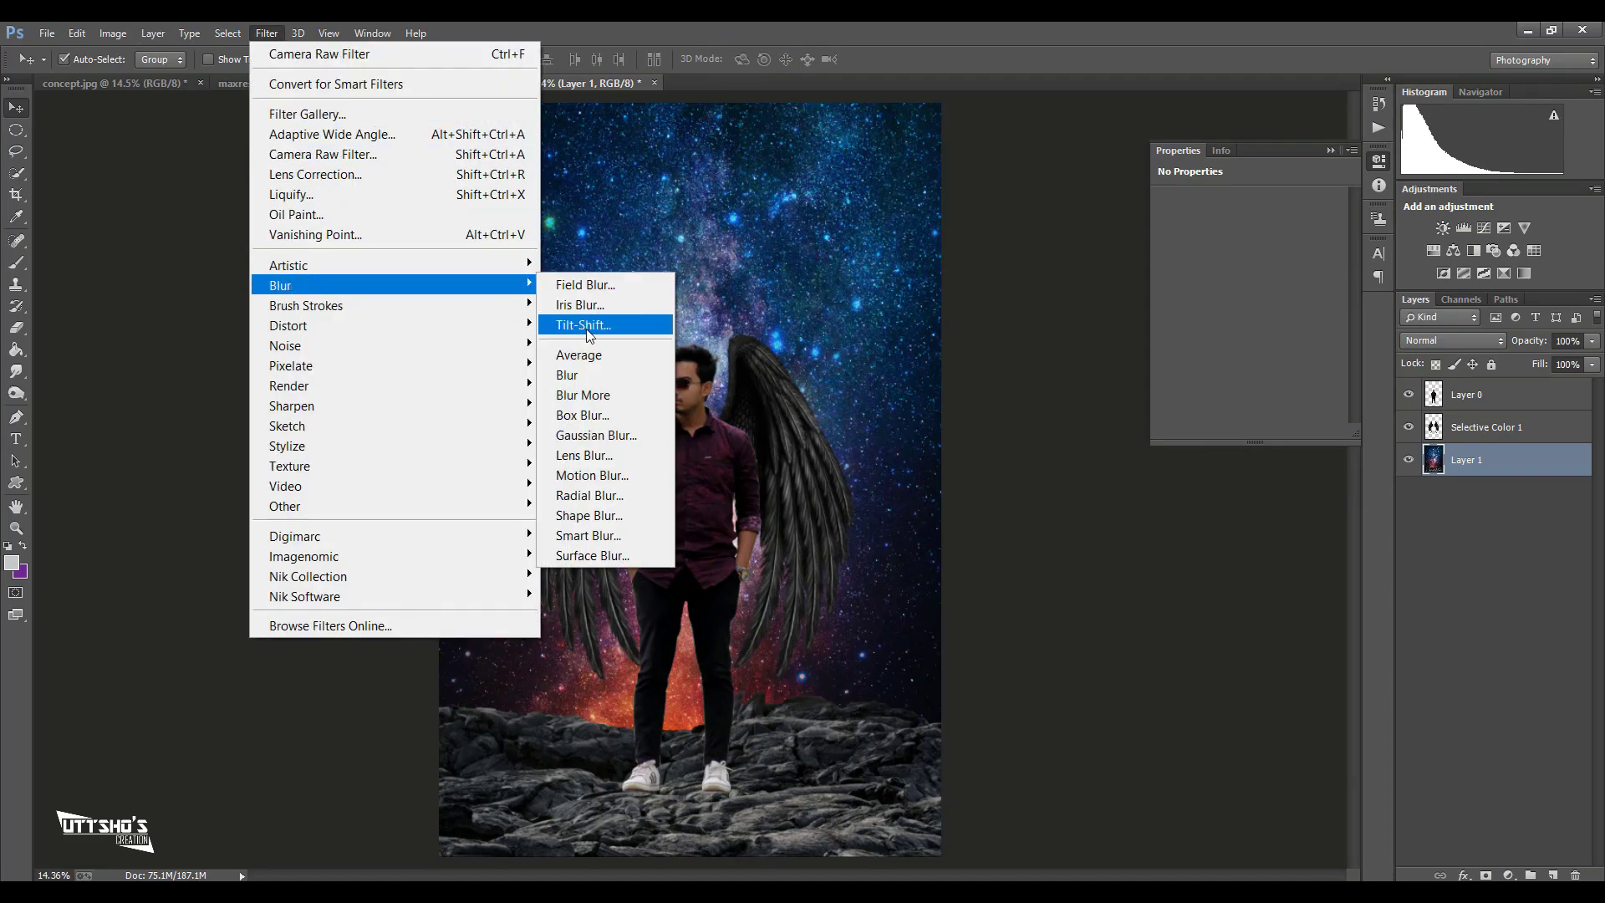
pyautogui.click(585, 326)
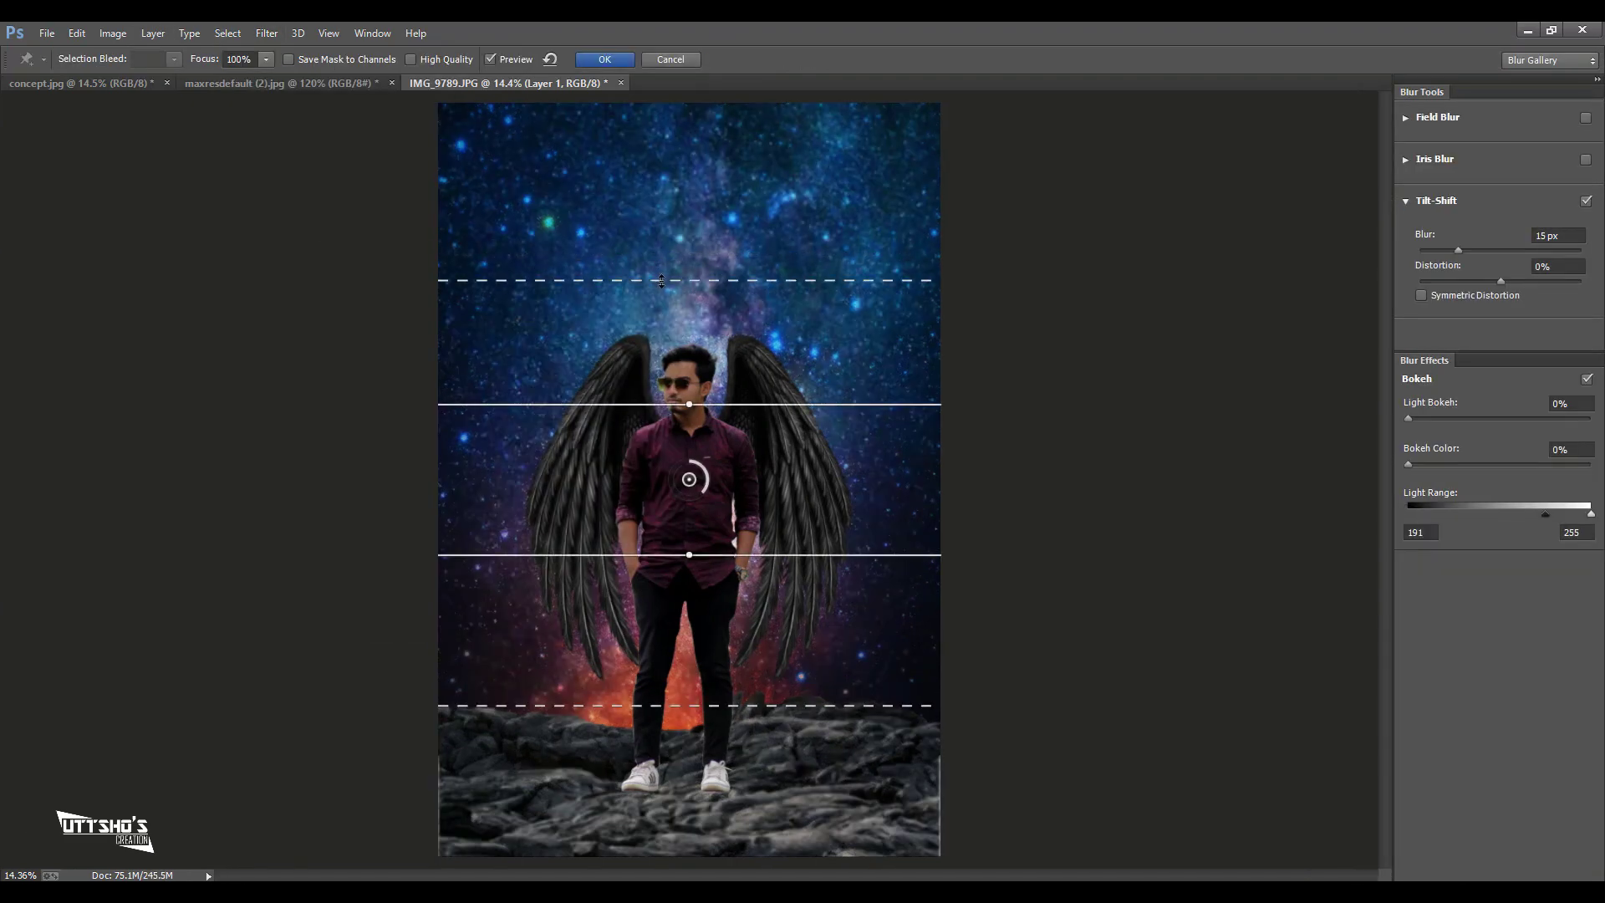
pyautogui.moveTo(689, 479)
pyautogui.mouseDown()
pyautogui.moveTo(669, 863)
pyautogui.moveTo(687, 855)
pyautogui.mouseUp()
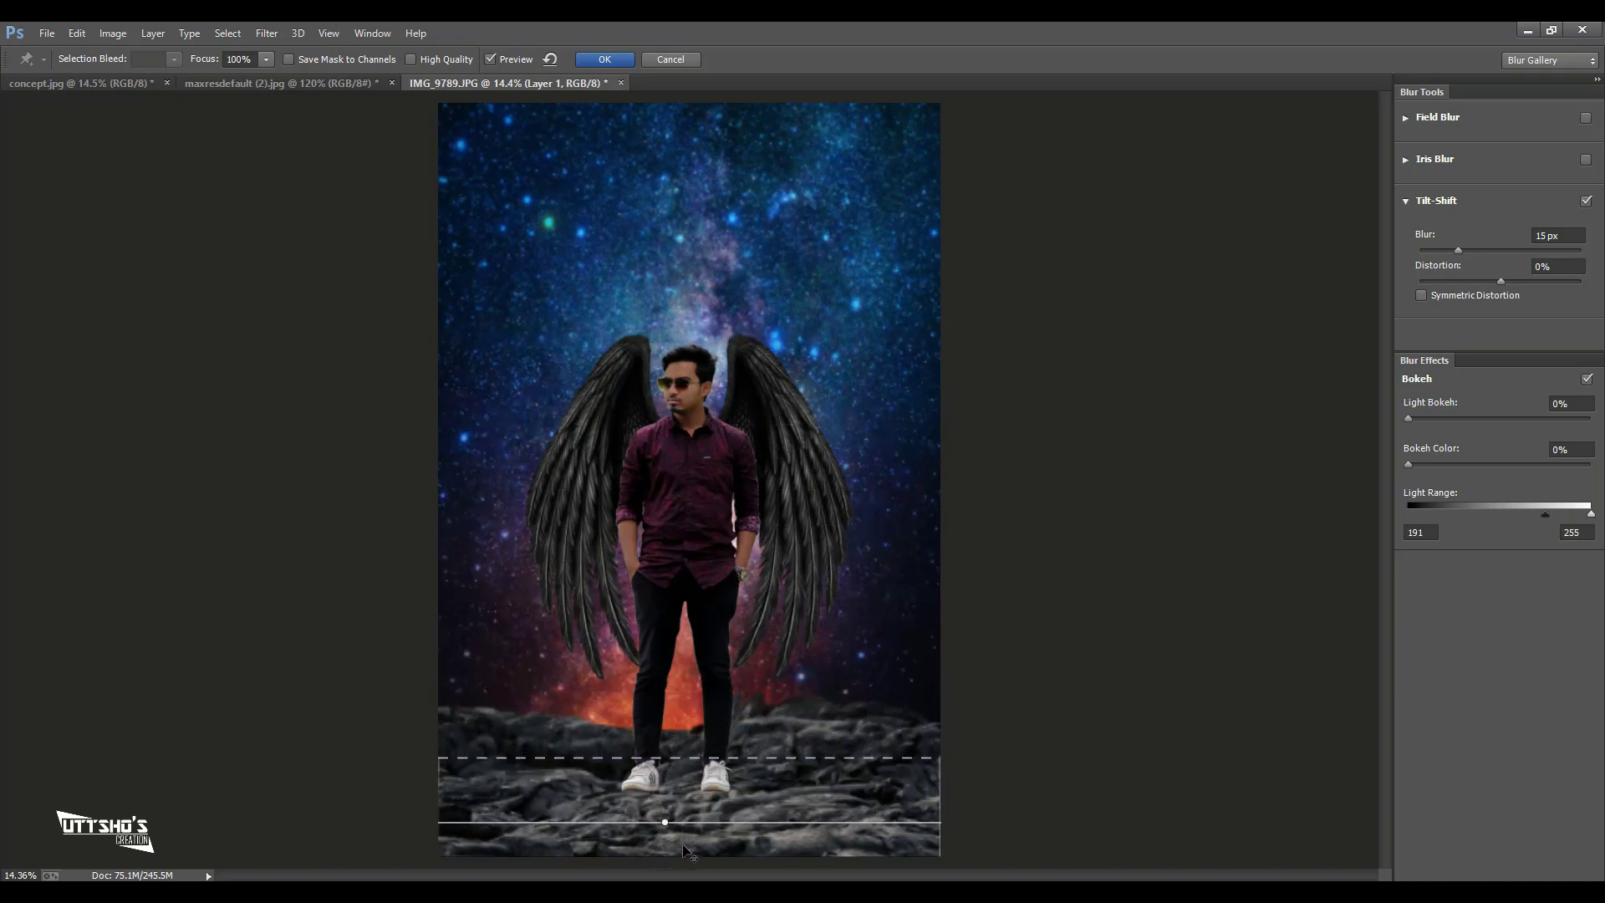
pyautogui.moveTo(1459, 250); pyautogui.dragTo(1473, 252)
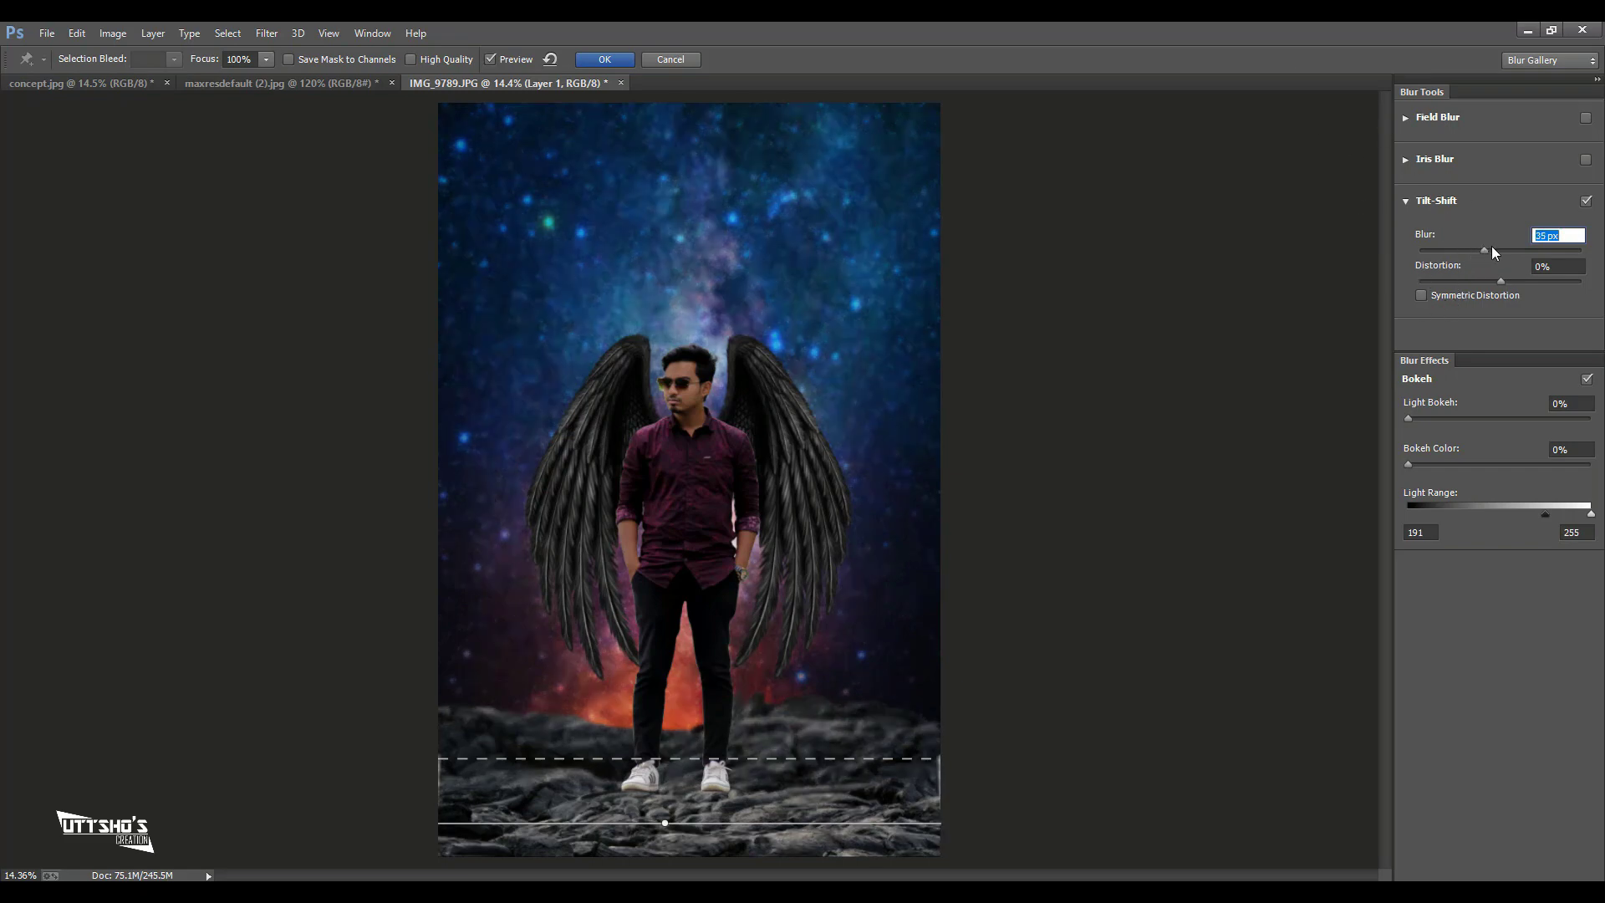
pyautogui.moveTo(1483, 249); pyautogui.dragTo(1488, 249)
pyautogui.click(1485, 252)
pyautogui.click(1551, 235)
pyautogui.write('5')
pyautogui.click(1417, 417)
pyautogui.moveTo(1422, 417); pyautogui.dragTo(1426, 416)
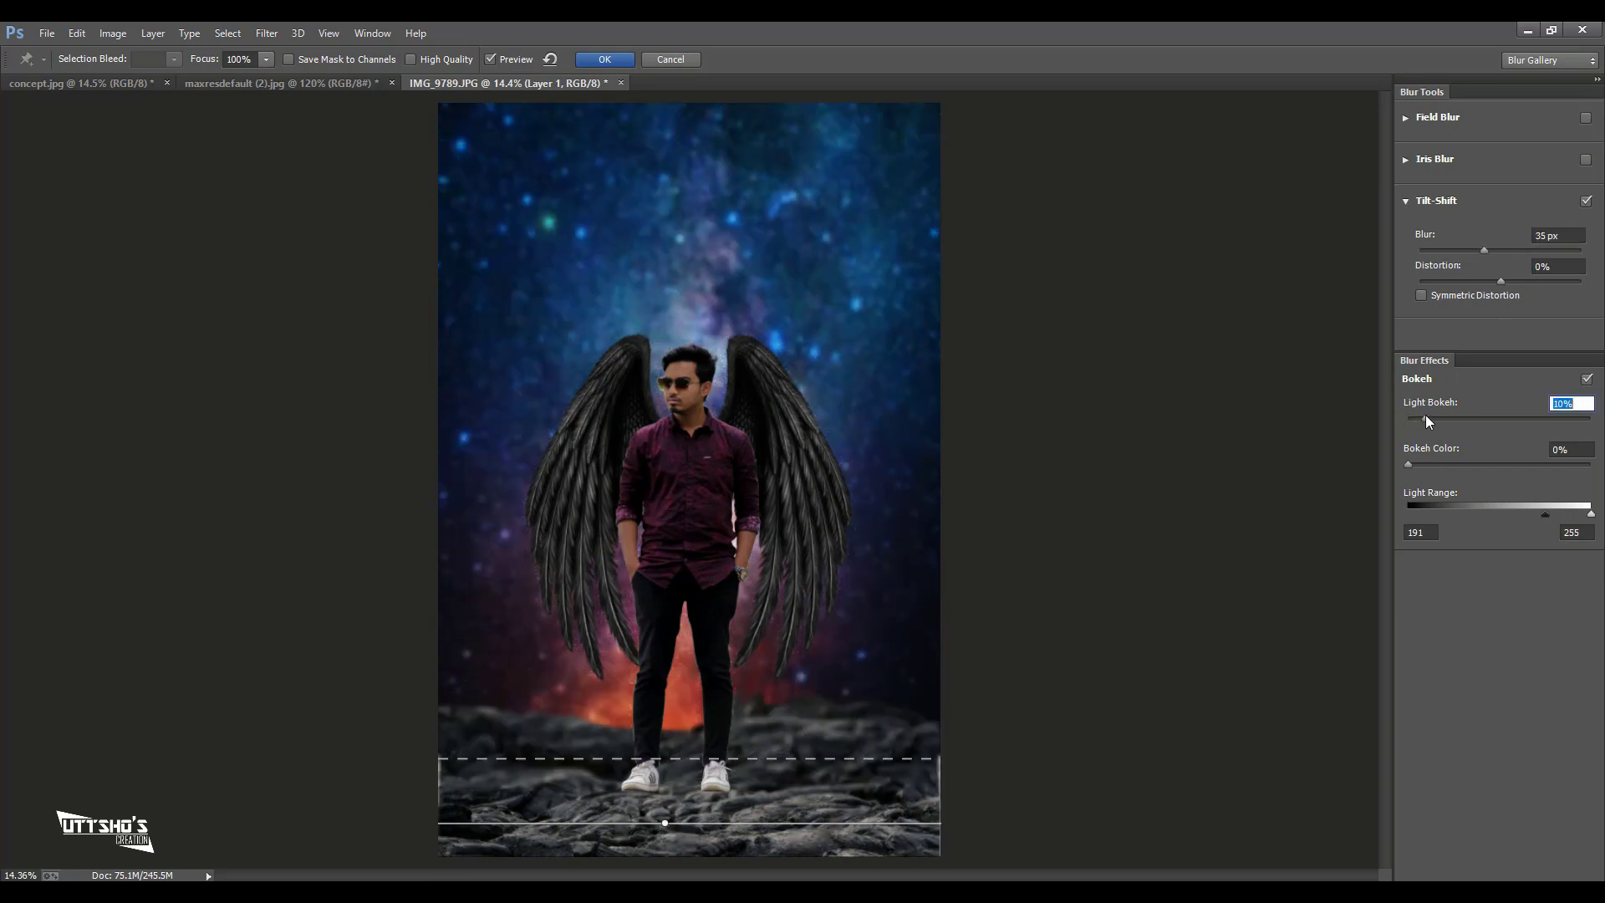
pyautogui.click(609, 64)
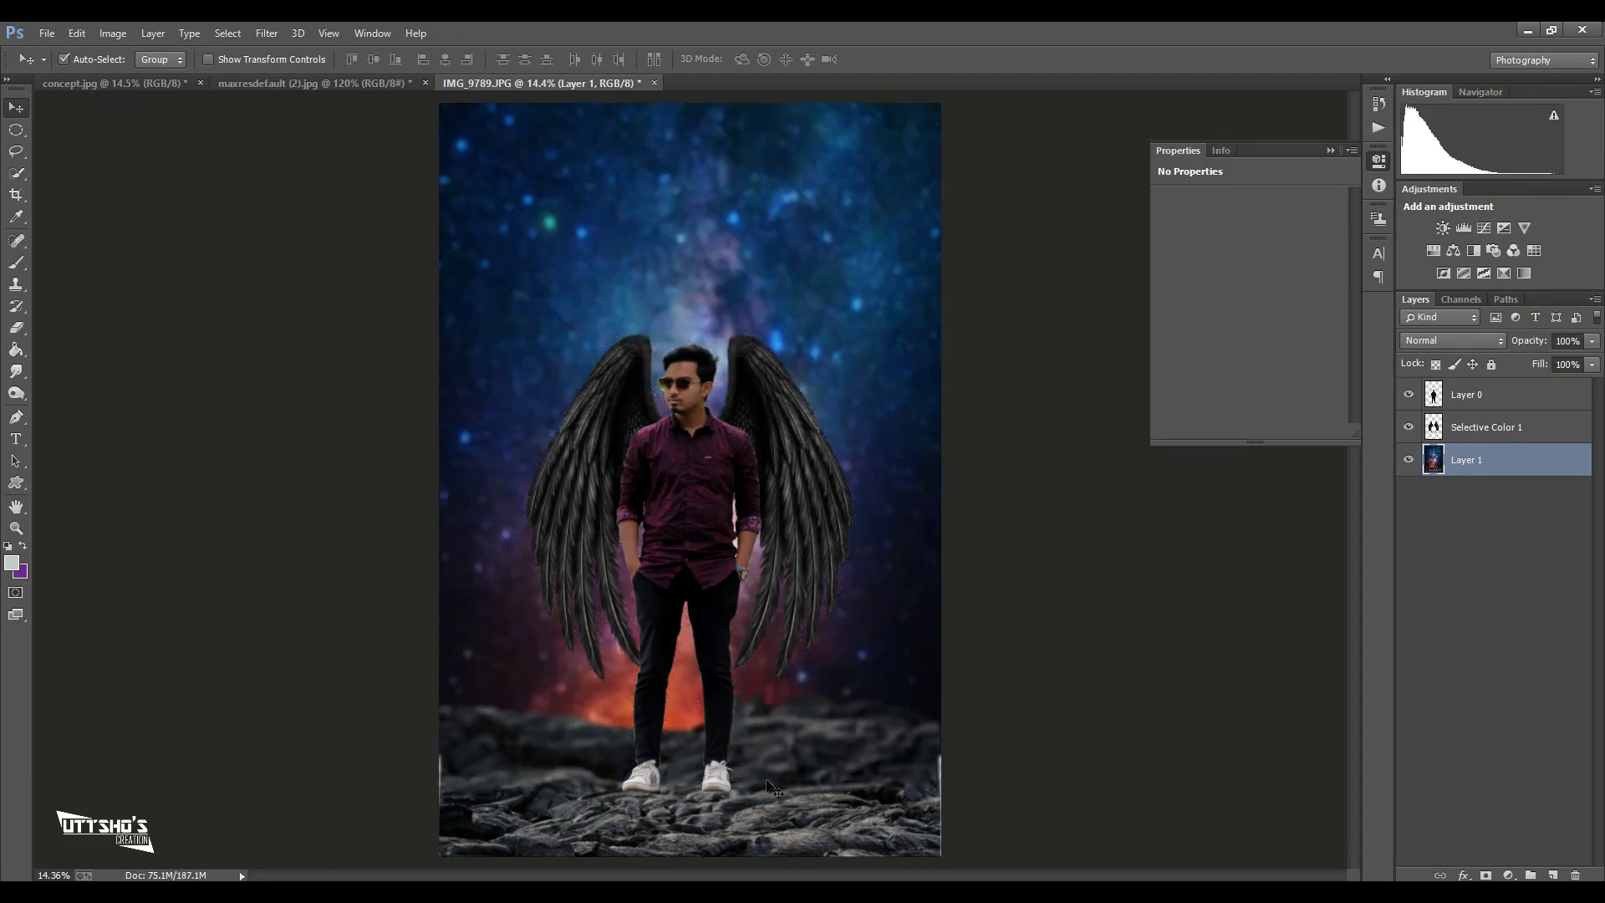
pyautogui.hotkey('ctrl', 't')
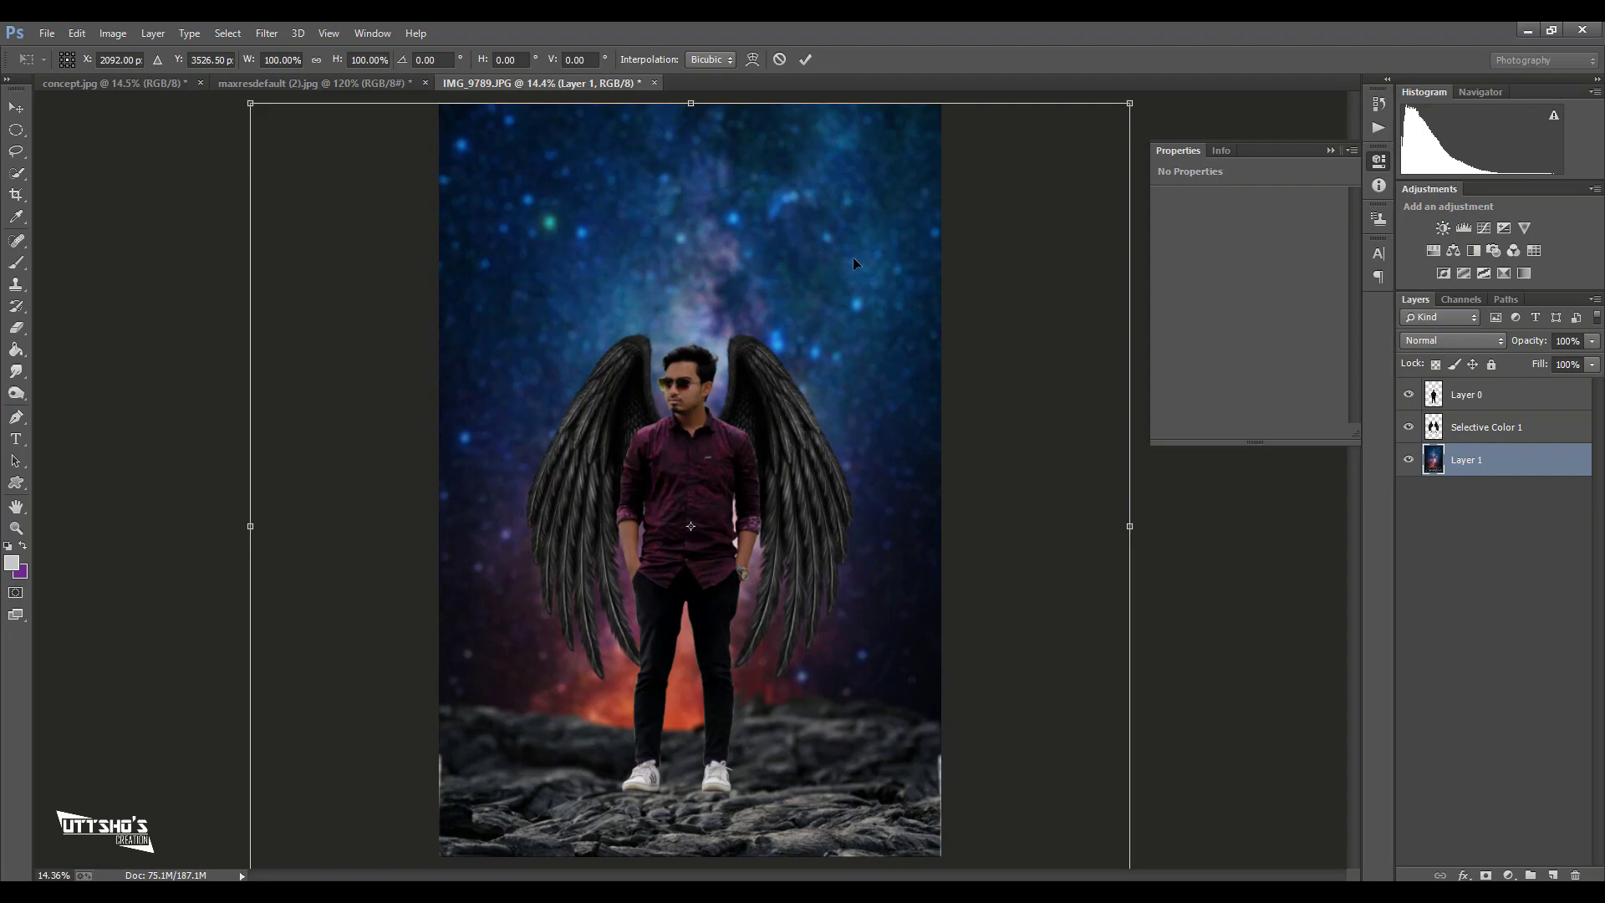
# - Scale the blurred background up slightly to about 101%
pyautogui.hotkey('ctrl', '-')
pyautogui.hotkey('ctrl', '-')
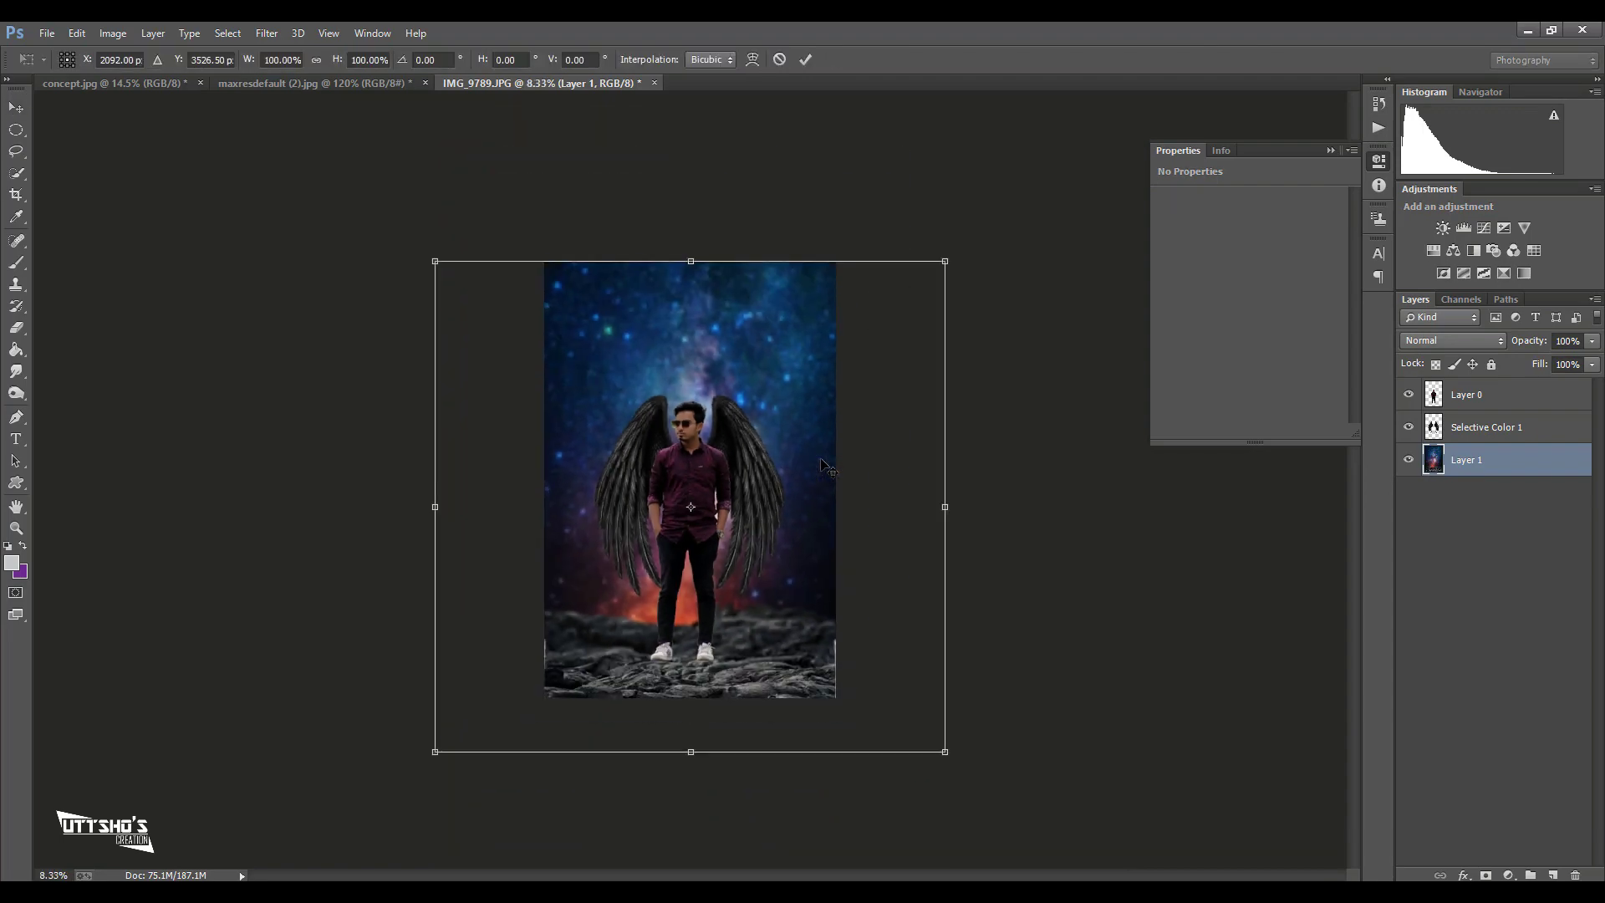
pyautogui.moveTo(946, 757); pyautogui.dragTo(953, 759)
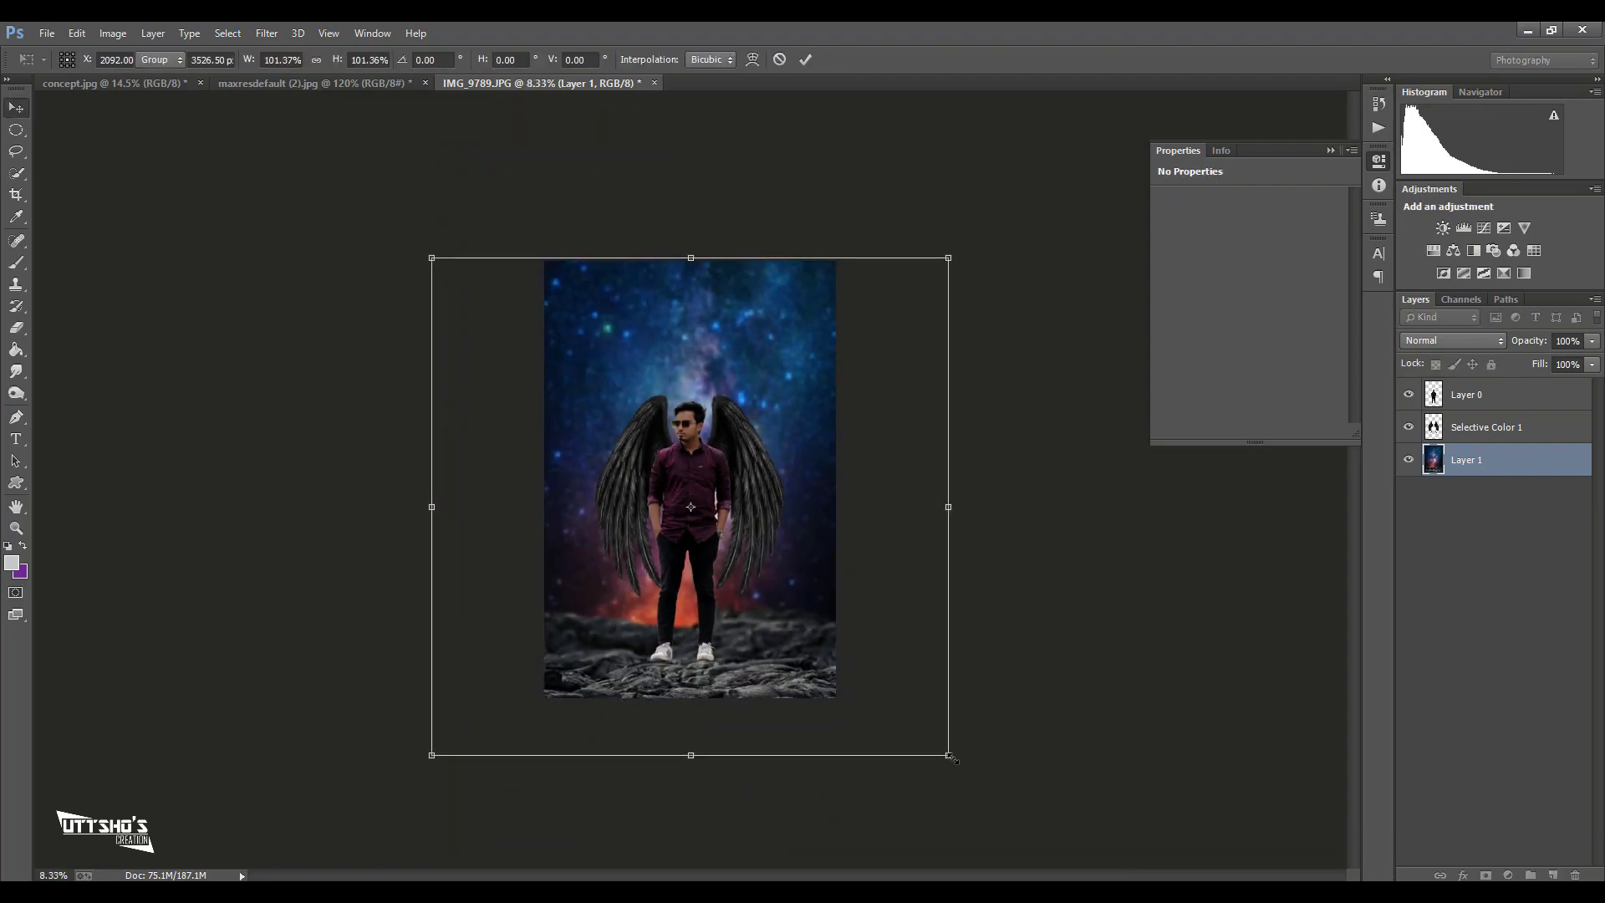
pyautogui.press('Return')
pyautogui.hotkey('ctrl', '0')
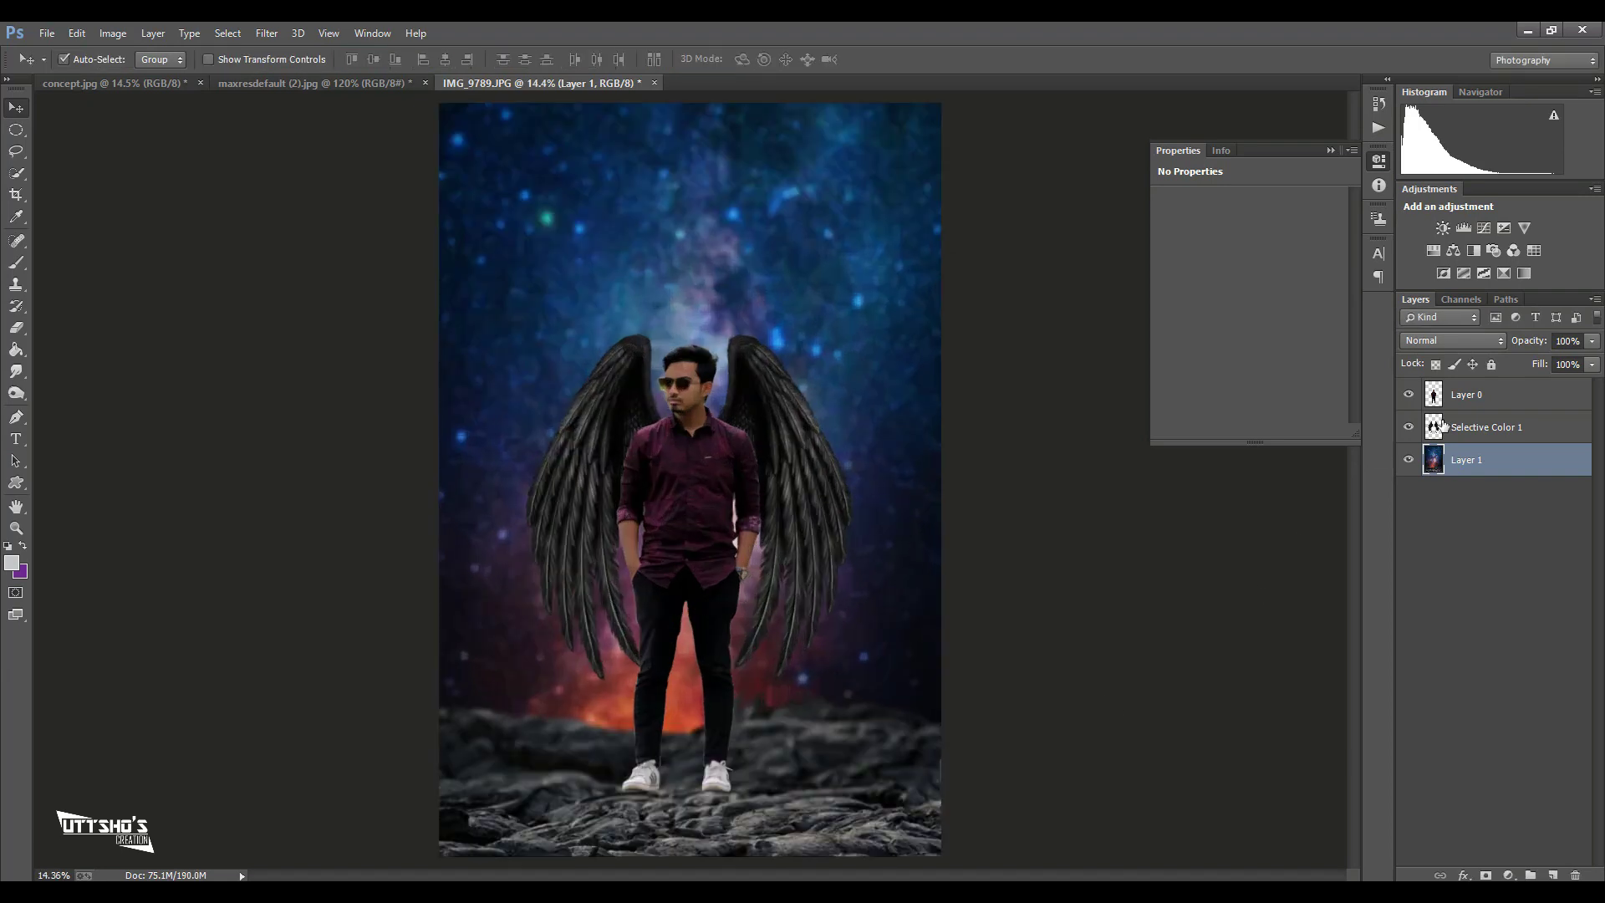
# - Scale the man and wings up about 11% and move them higher on the canvas
pyautogui.click(1499, 408)
pyautogui.hotkey('ctrl', 't')
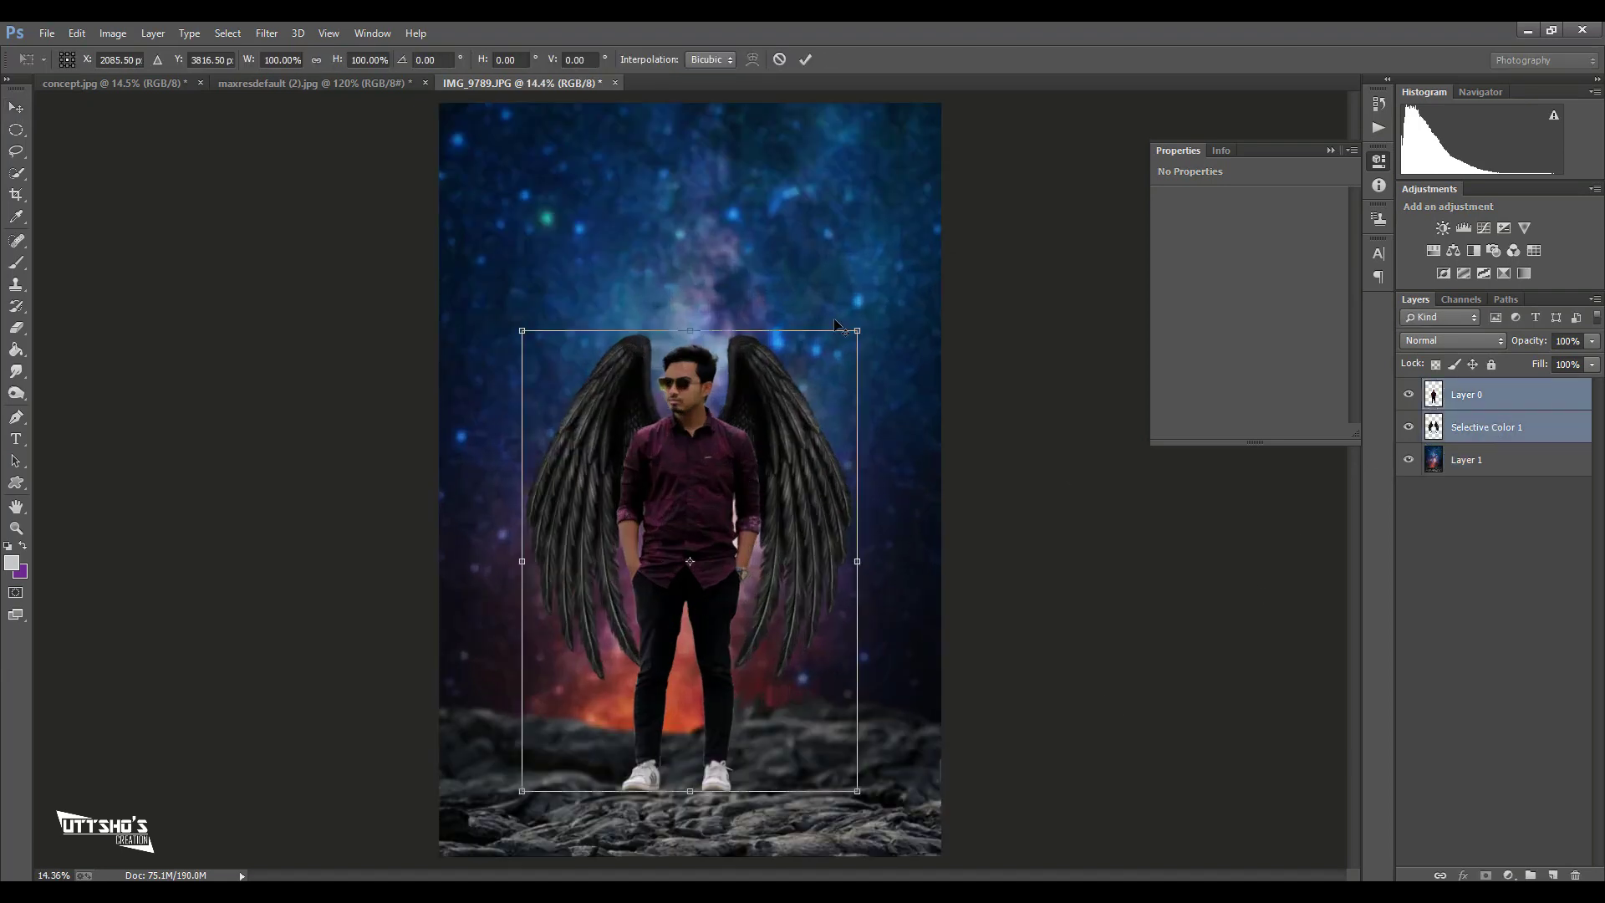
pyautogui.moveTo(864, 322); pyautogui.dragTo(883, 306)
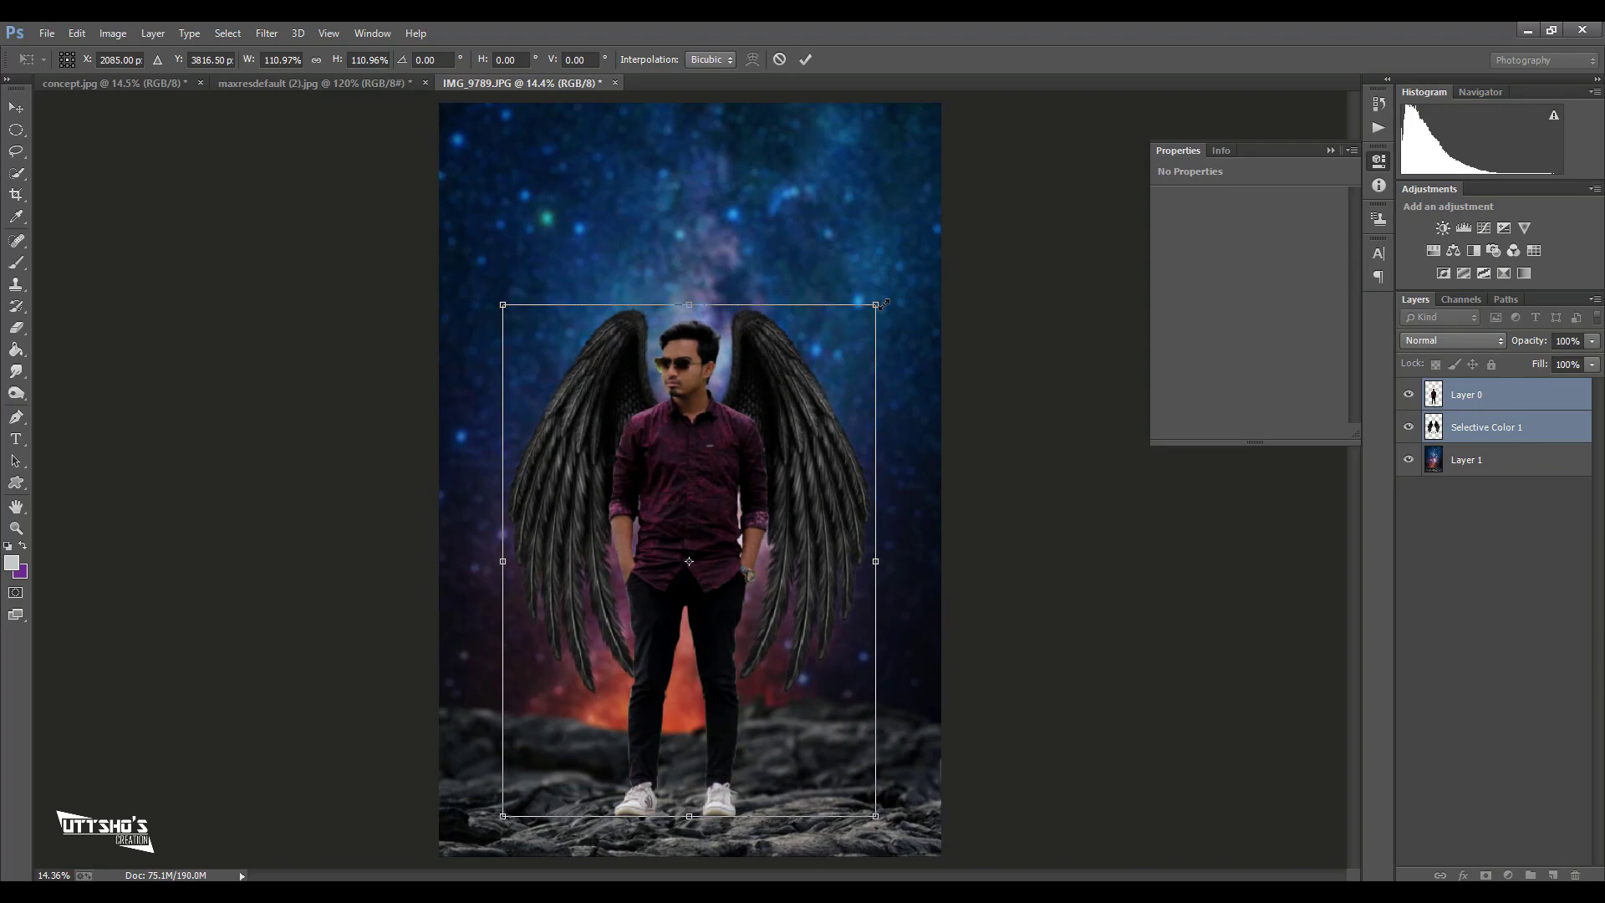
pyautogui.press('Return')
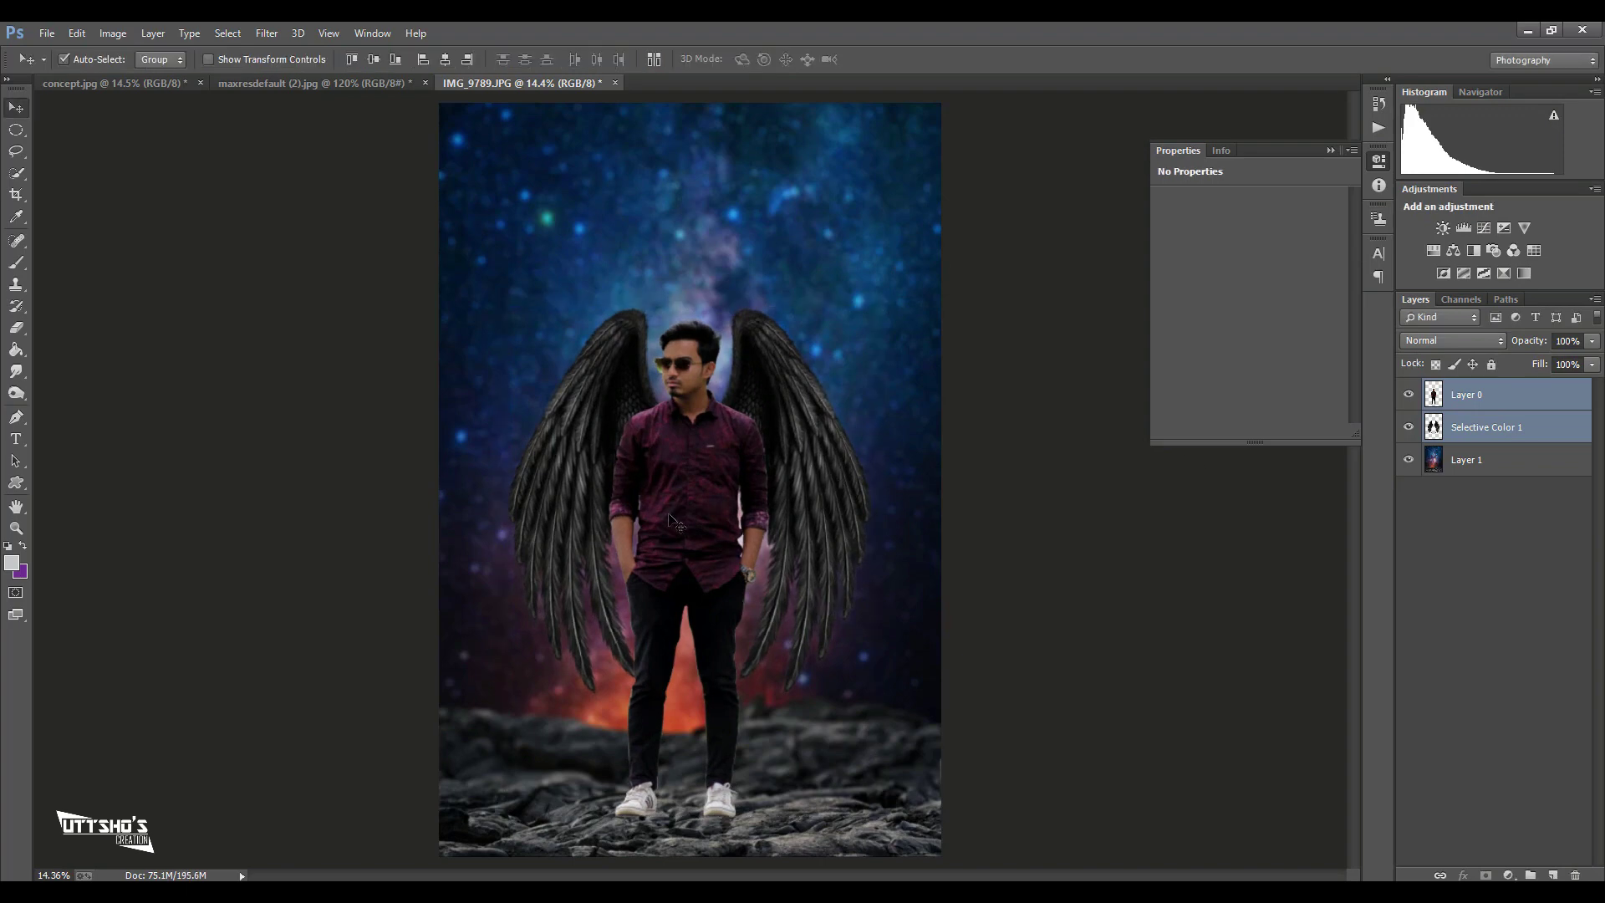
pyautogui.moveTo(673, 515); pyautogui.dragTo(675, 500)
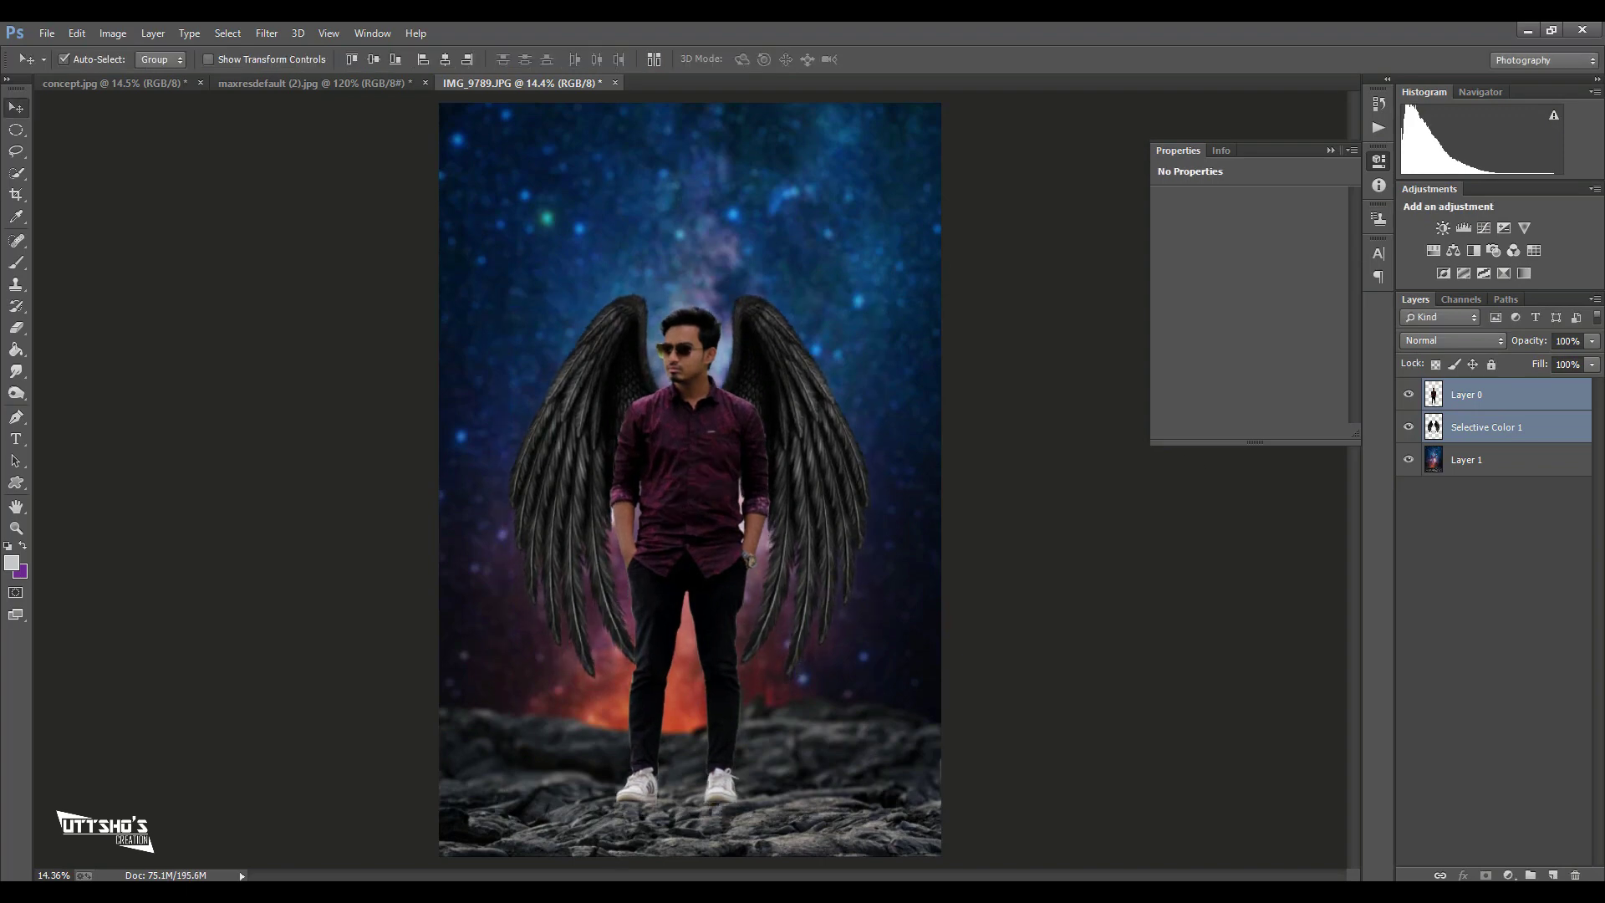
# - Open the fire photo, bring it into the composite as a new layer and hide it
pyautogui.click(47, 33)
pyautogui.click(63, 74)
pyautogui.scroll(-1, 566, 289)
pyautogui.scroll(-3, 566, 289)
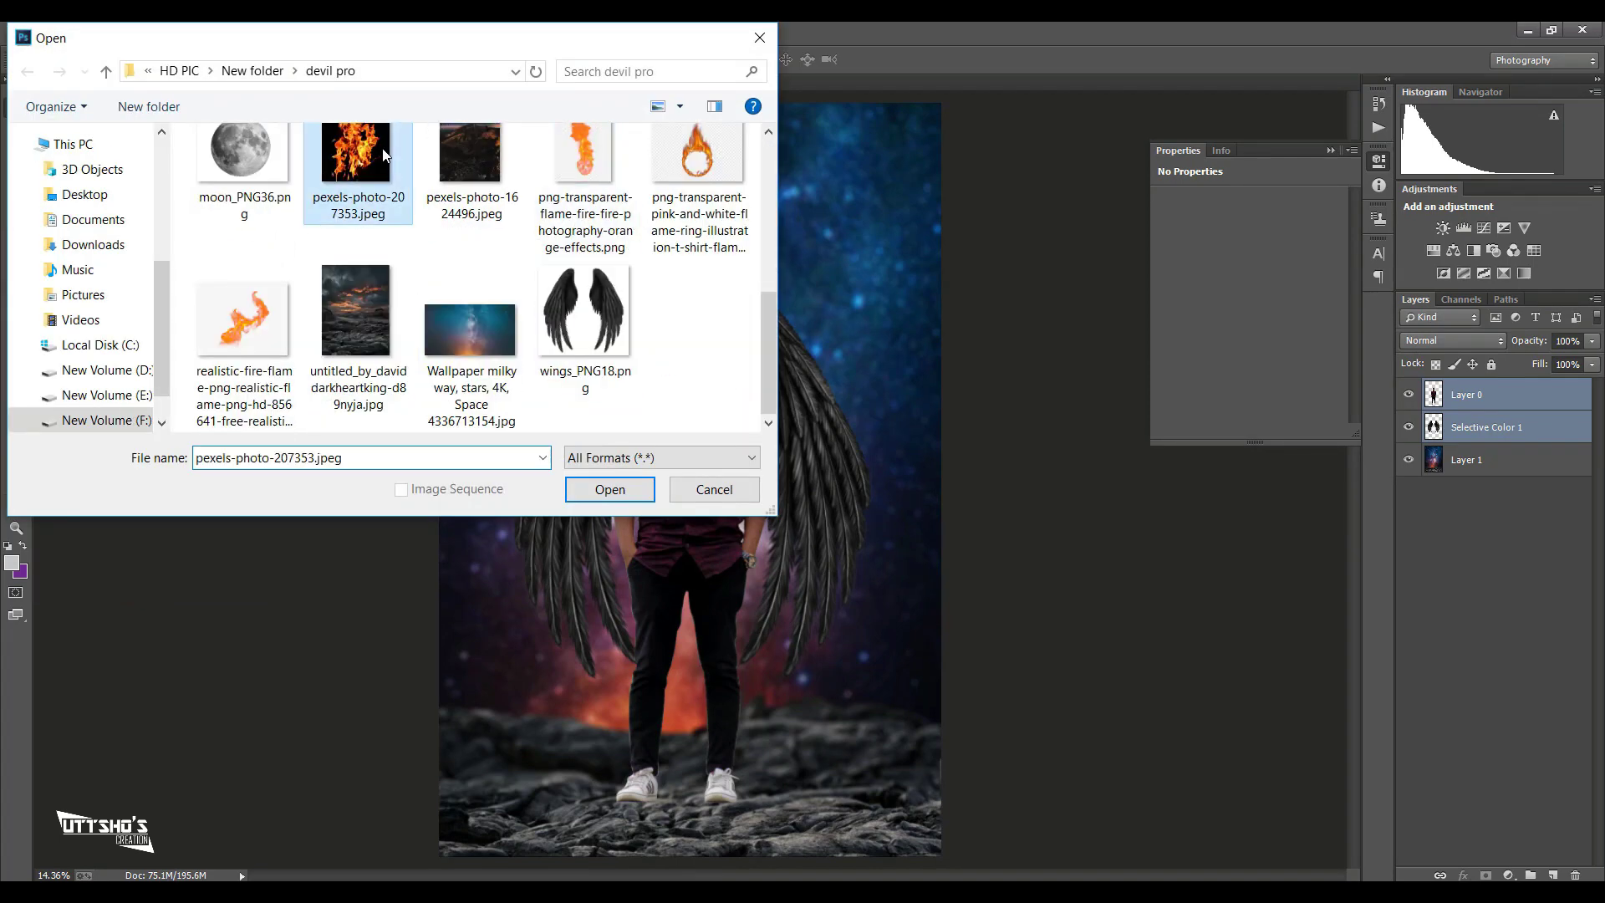
pyautogui.click(358, 159)
pyautogui.click(609, 489)
pyautogui.moveTo(251, 376); pyautogui.dragTo(861, 376)
pyautogui.click(1408, 394)
# - Darken the wings with Curves: input 172 to output 135, black point 13
pyautogui.click(805, 443)
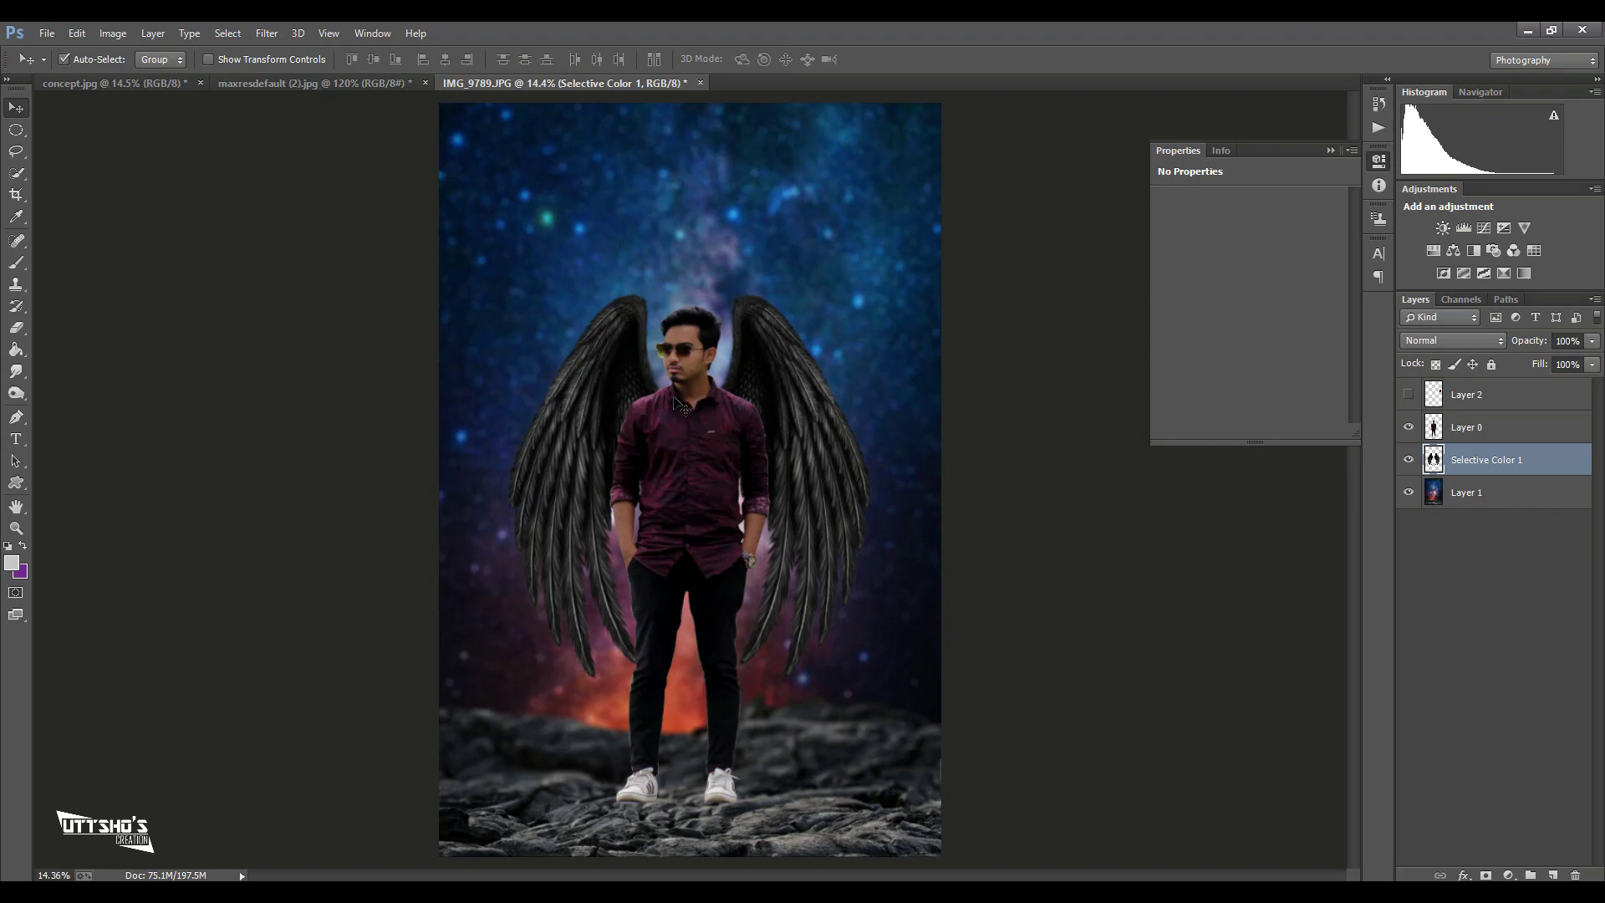
pyautogui.click(113, 33)
pyautogui.moveTo(147, 83)
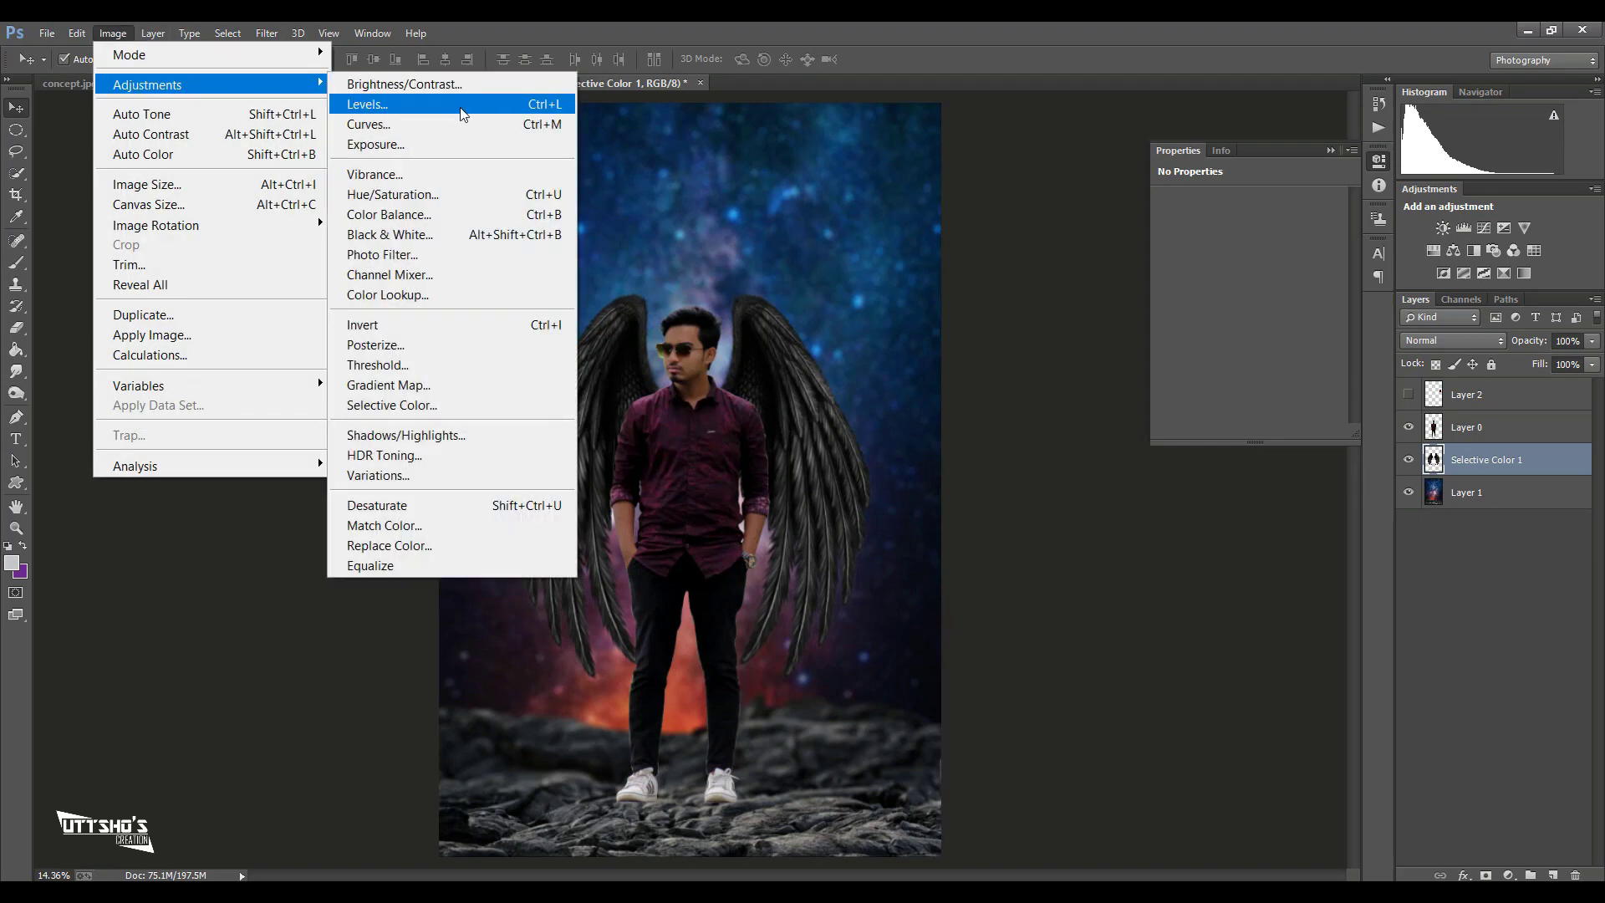
pyautogui.click(377, 100)
pyautogui.click(340, 158)
pyautogui.click(113, 33)
pyautogui.click(376, 122)
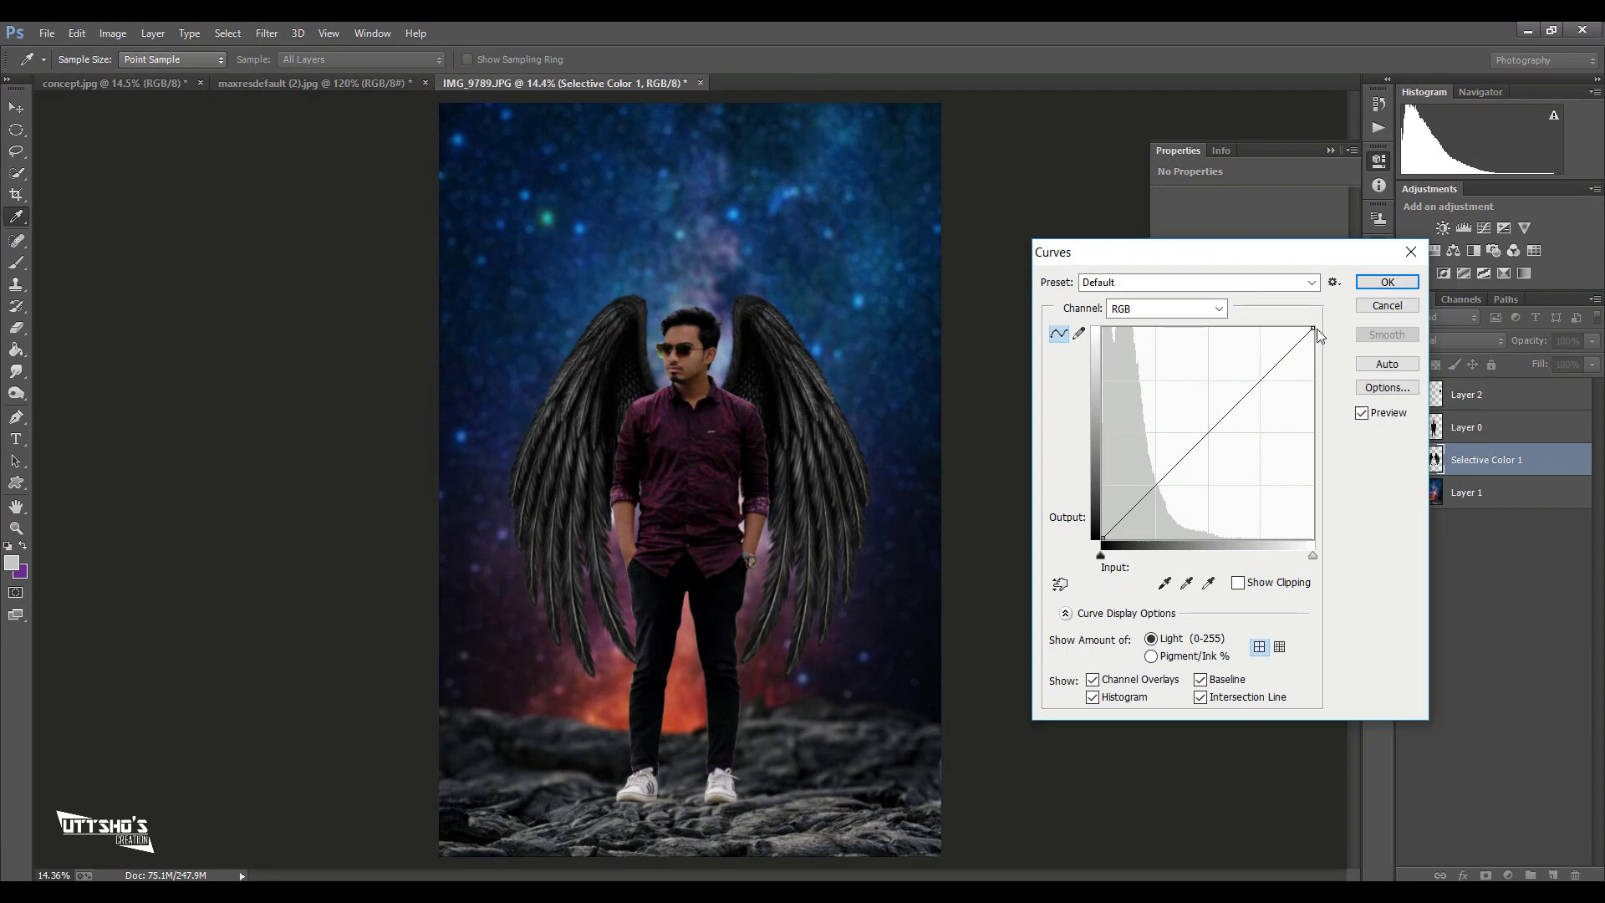
pyautogui.moveTo(1311, 327); pyautogui.dragTo(1312, 339)
pyautogui.moveTo(1225, 426); pyautogui.dragTo(1245, 427)
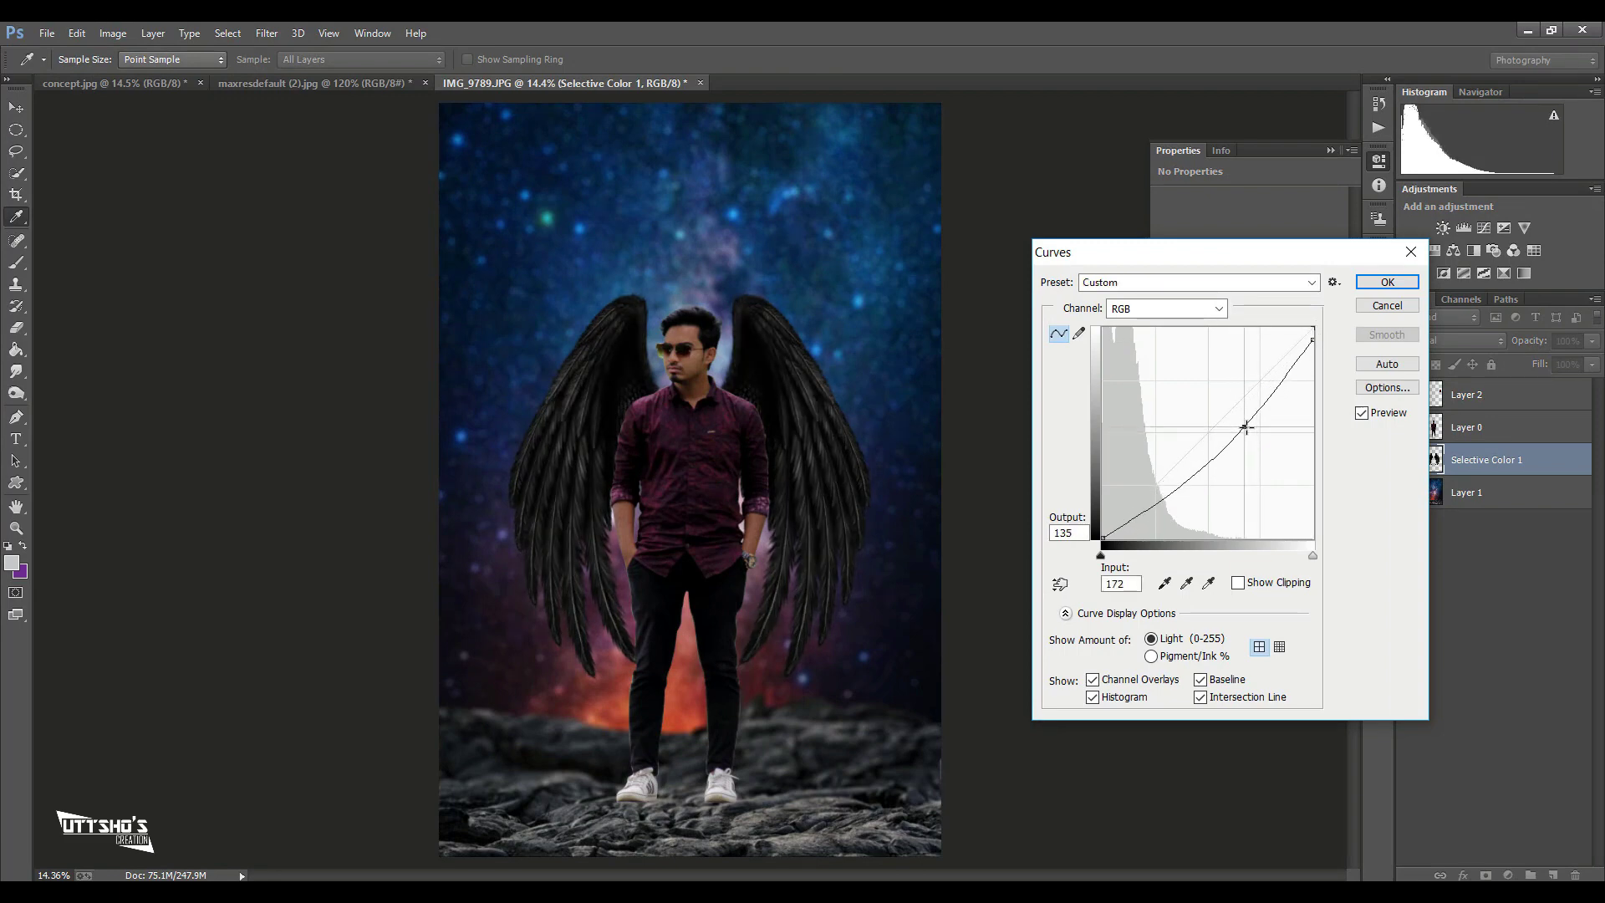
pyautogui.moveTo(1102, 556); pyautogui.dragTo(1105, 556)
pyautogui.press('Return')
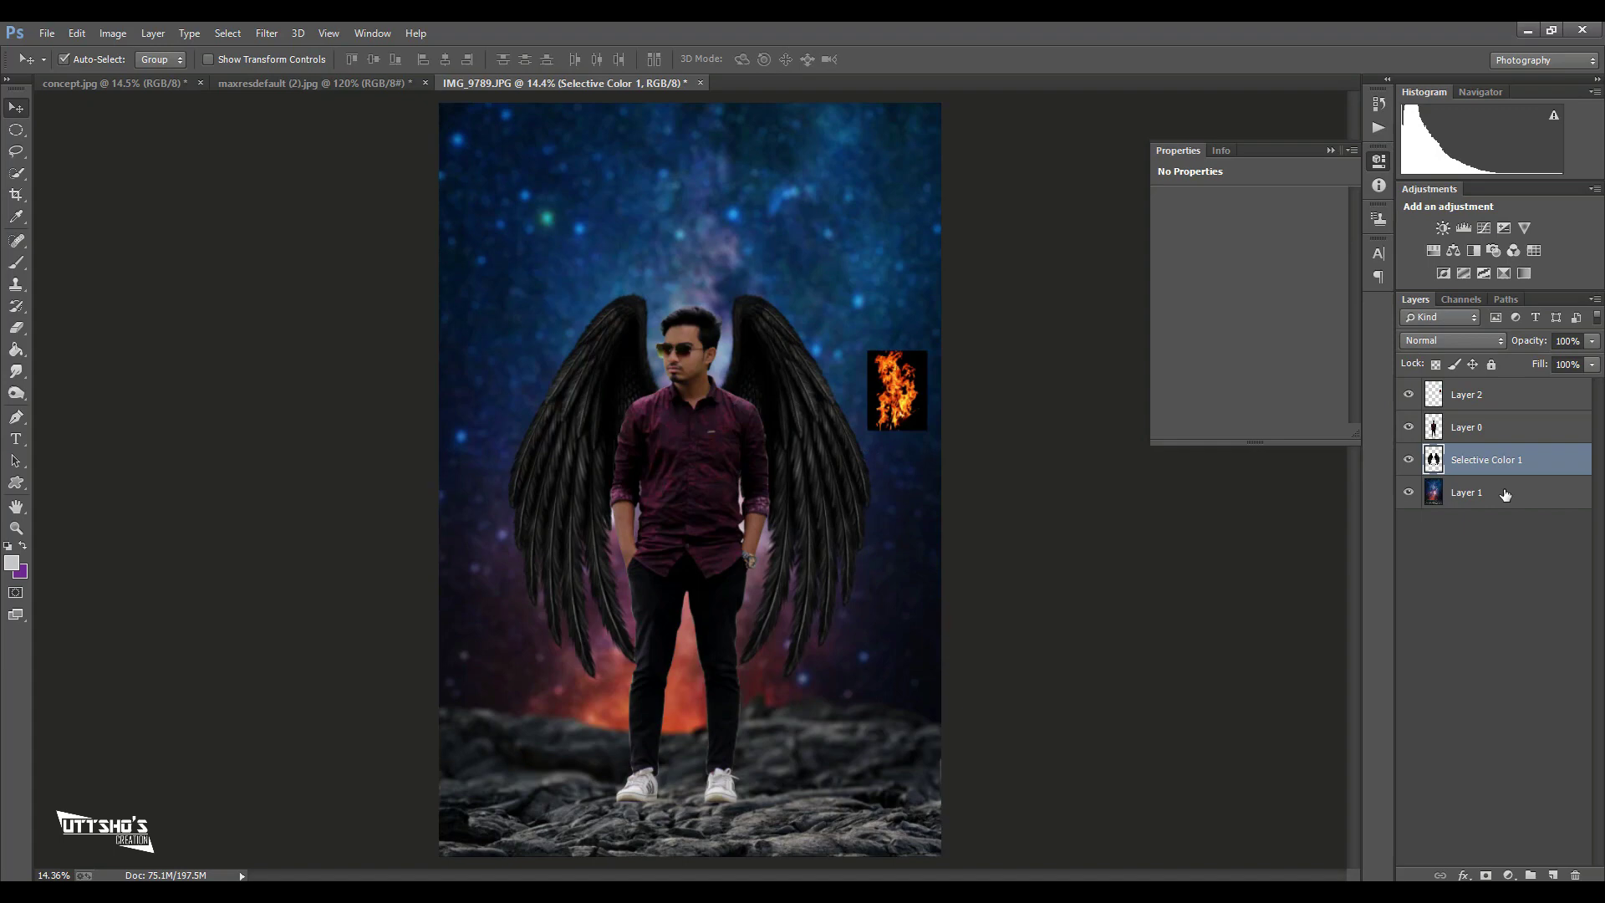
# - Undo a trial figure-and-wings merge, then move and enlarge the fire near the wings
pyautogui.keyDown('ctrl'); pyautogui.click(1493, 435); pyautogui.keyUp('ctrl')
pyautogui.rightClick(1493, 435)
pyautogui.click(1160, 625)
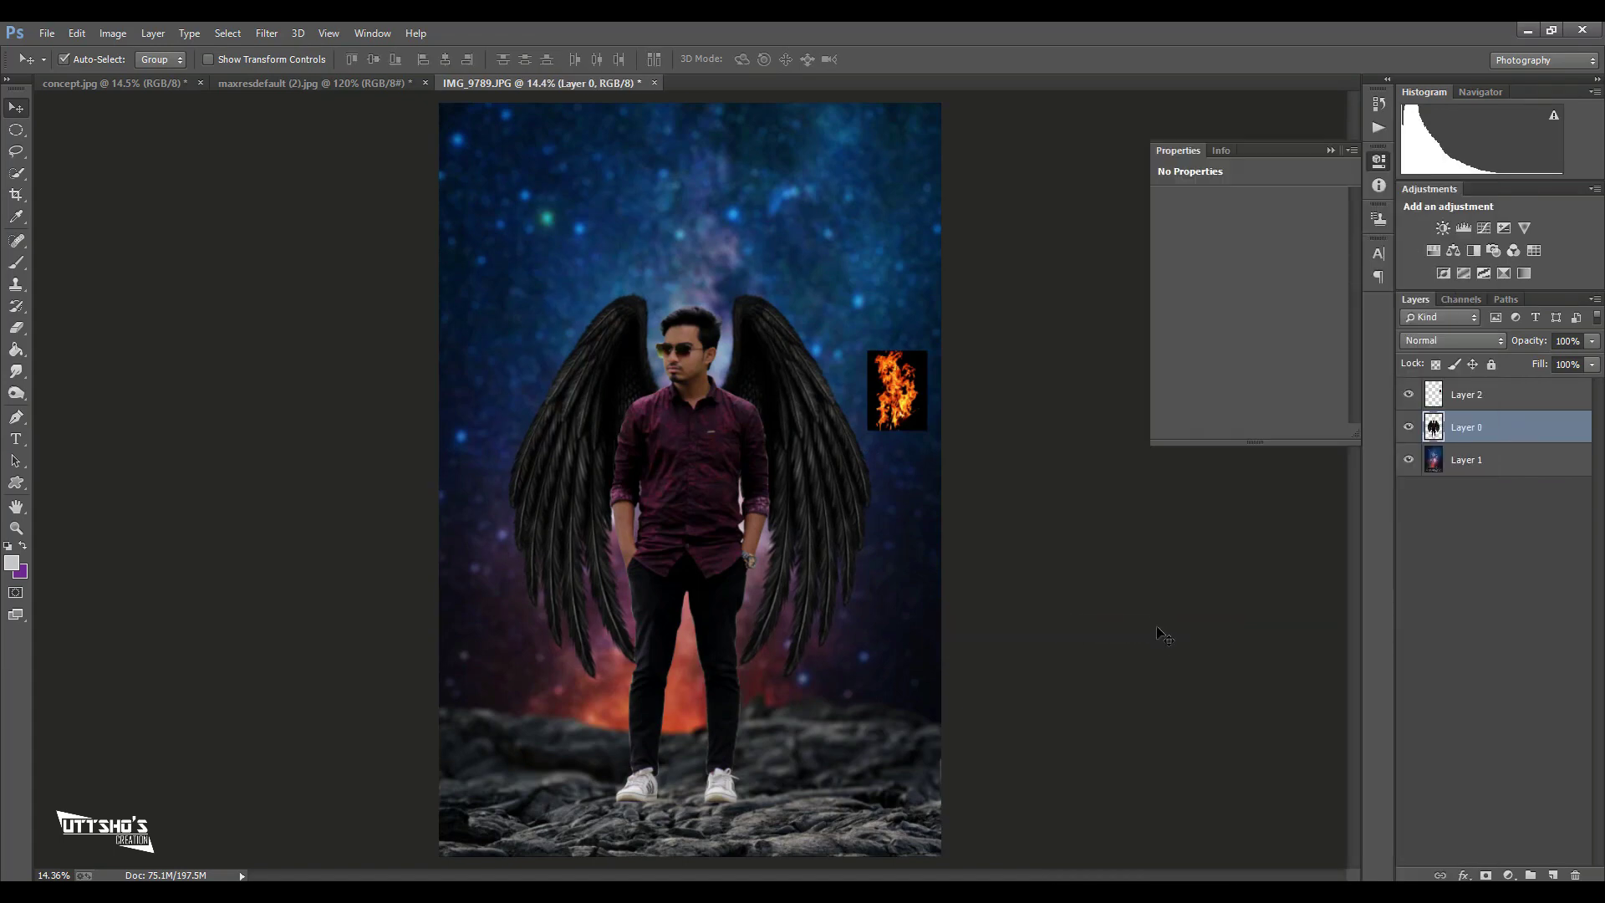
pyautogui.hotkey('ctrl', 'z')
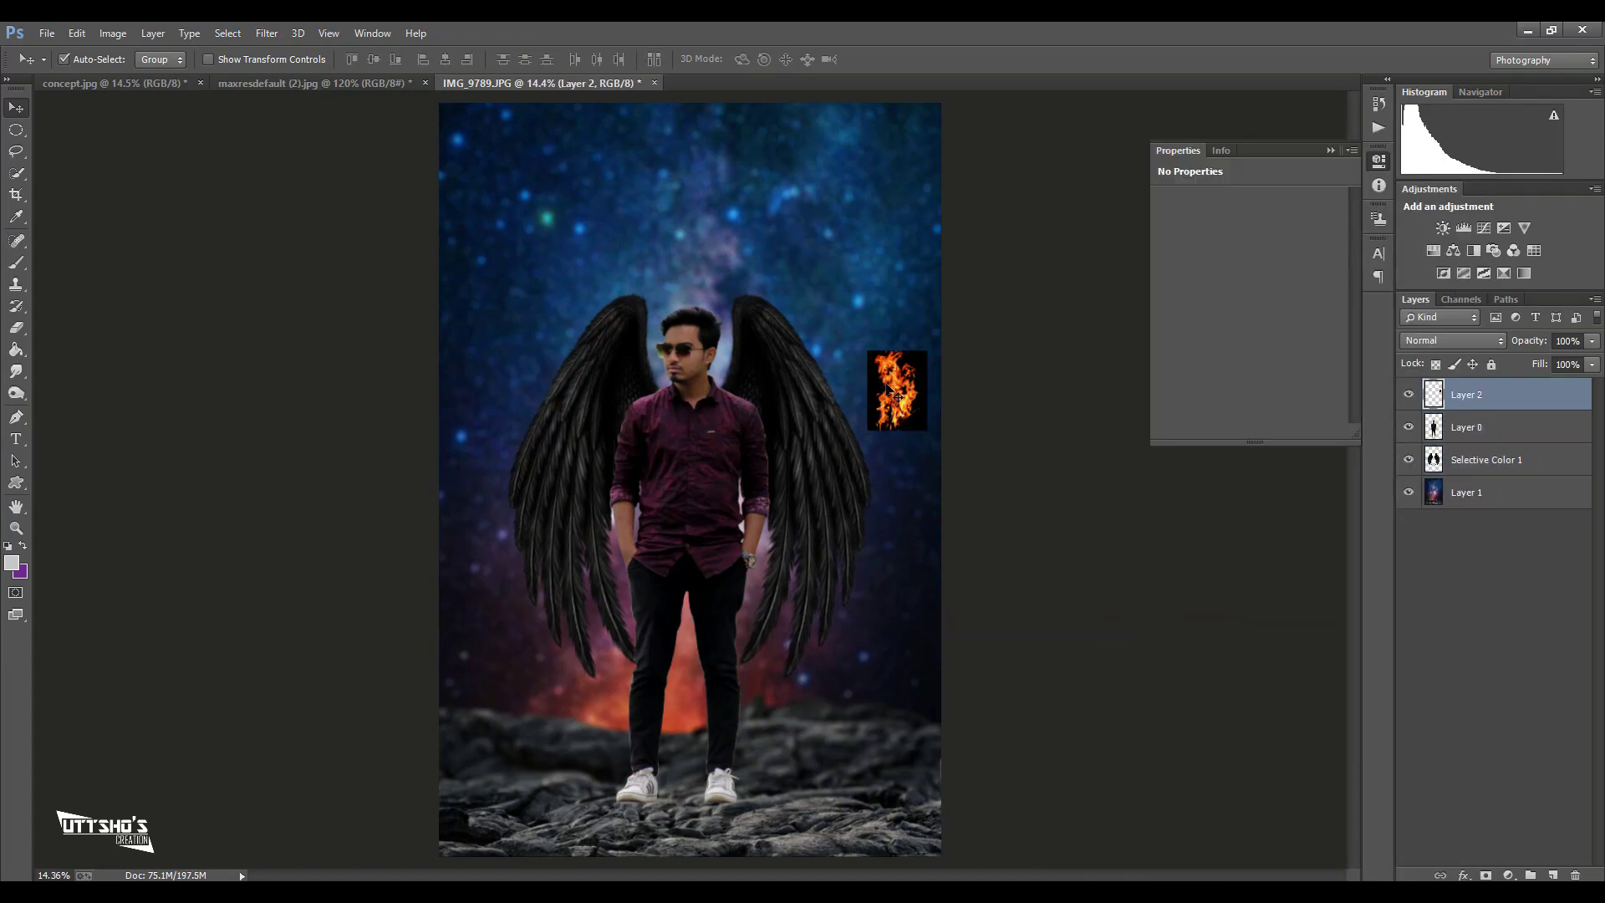
pyautogui.moveTo(895, 391)
pyautogui.mouseDown()
pyautogui.moveTo(863, 391)
pyautogui.moveTo(932, 507)
pyautogui.mouseUp()
pyautogui.hotkey('ctrl', 't')
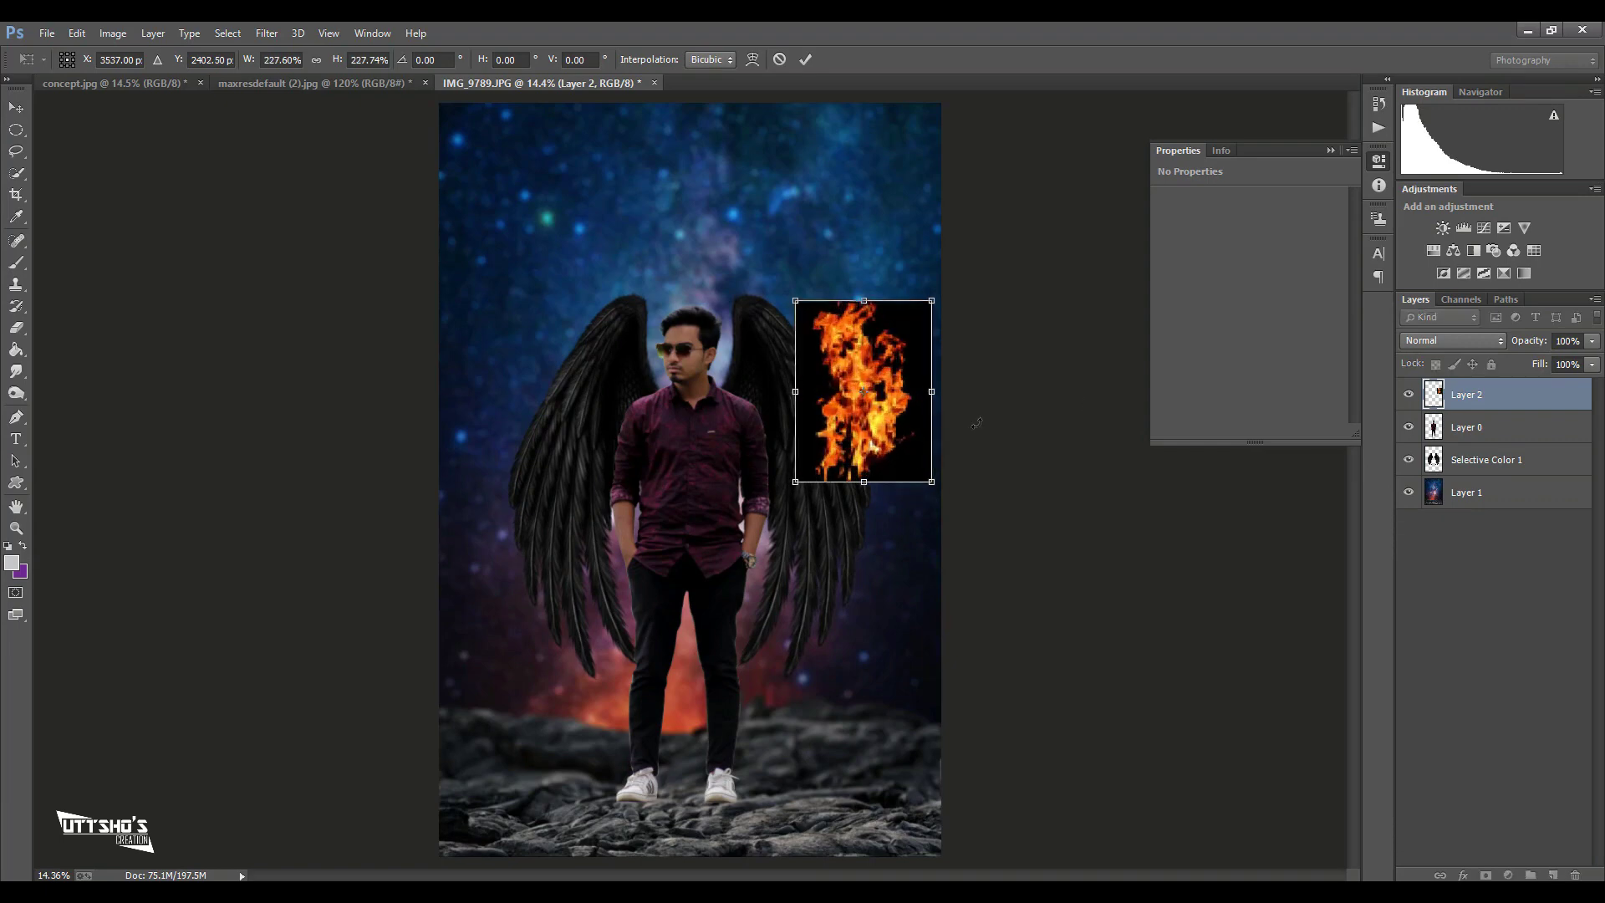
pyautogui.press('Return')
# - Set the fire's blend mode to Screen and tilt it into place on the right wing
pyautogui.click(1428, 343)
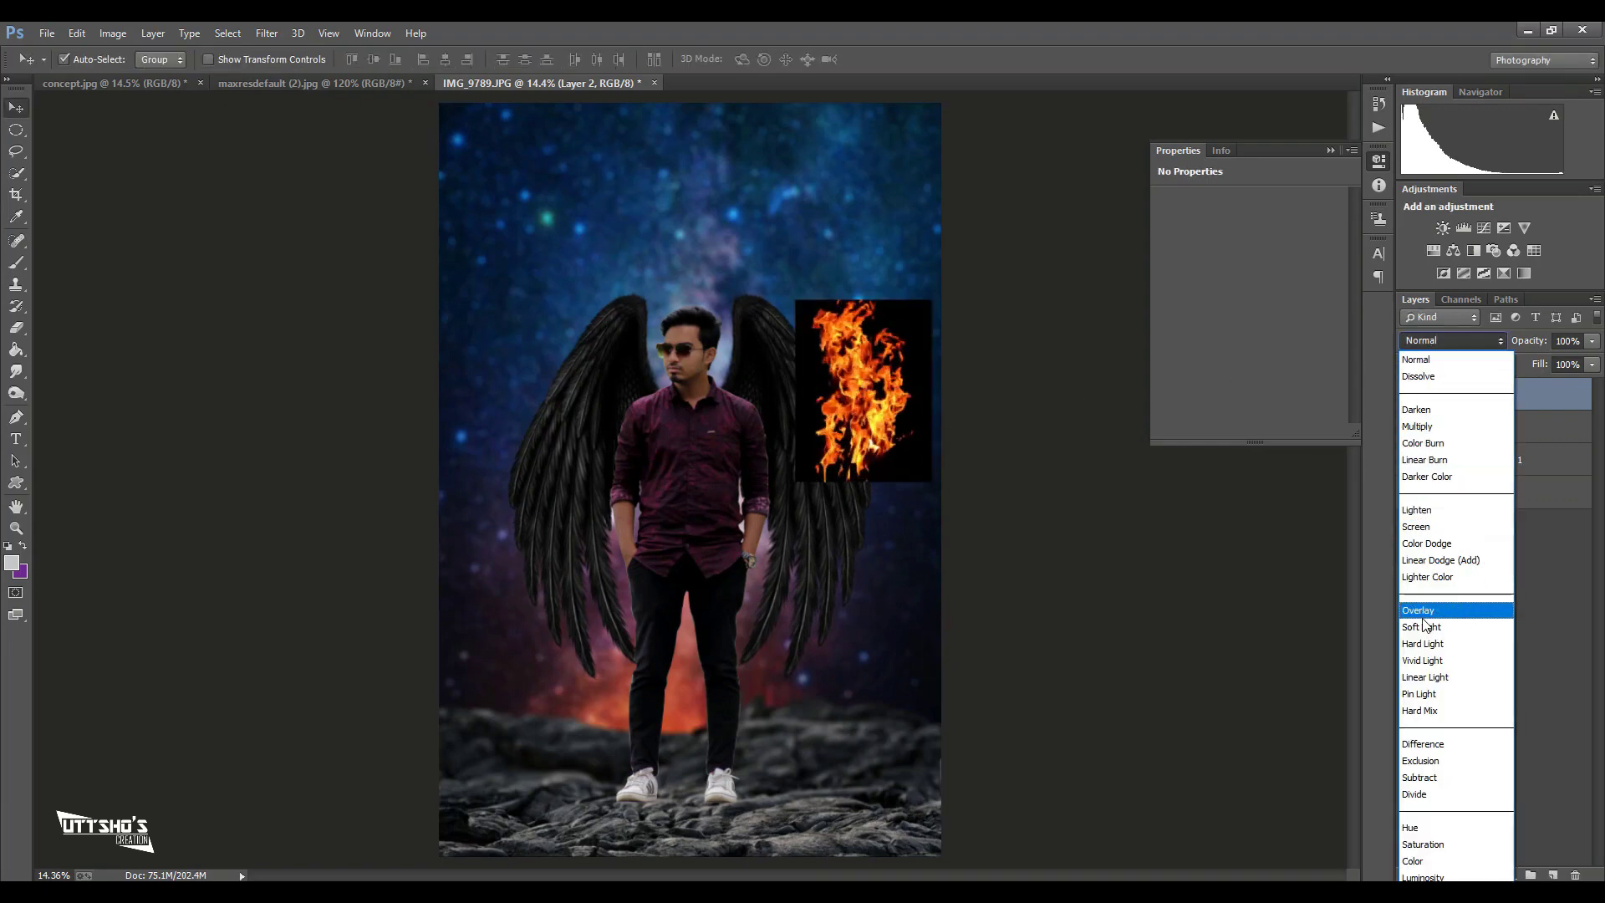
pyautogui.click(1419, 611)
pyautogui.click(1426, 350)
pyautogui.click(1422, 519)
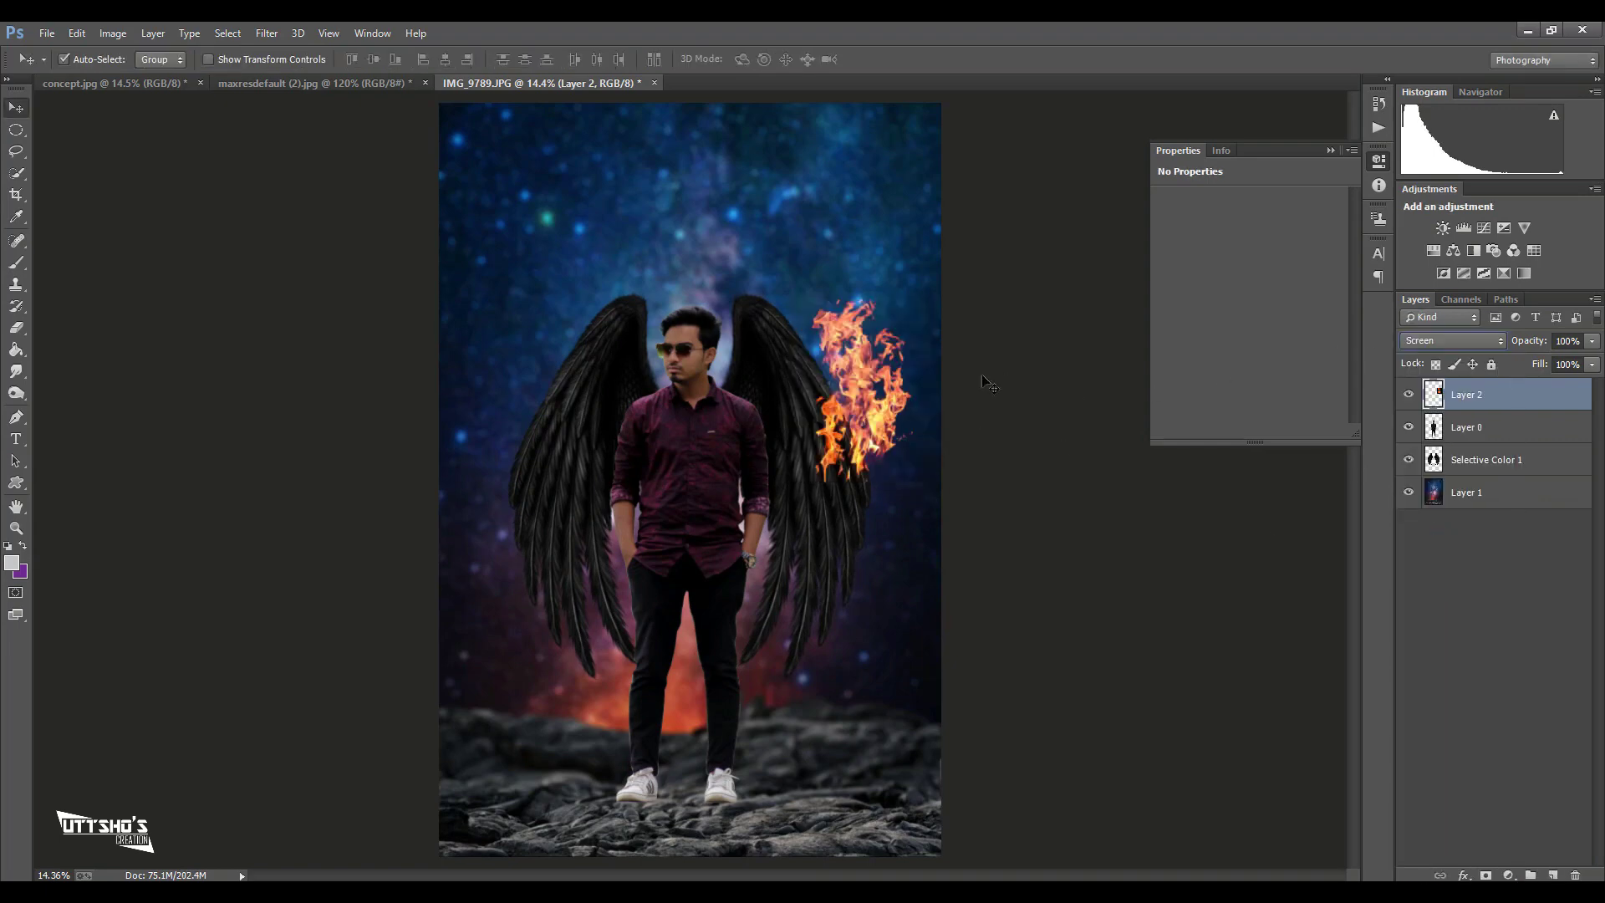
pyautogui.hotkey('ctrl', 't')
pyautogui.moveTo(851, 491)
pyautogui.mouseDown()
pyautogui.moveTo(851, 603)
pyautogui.moveTo(874, 509)
pyautogui.moveTo(911, 490)
pyautogui.mouseUp()
pyautogui.moveTo(851, 447)
pyautogui.mouseDown()
pyautogui.moveTo(817, 424)
pyautogui.moveTo(907, 468)
pyautogui.moveTo(877, 487)
pyautogui.mouseUp()
pyautogui.press('Return')
# - Duplicate the fire and position the copy further along the right wing
pyautogui.hotkey('ctrl', 'j')
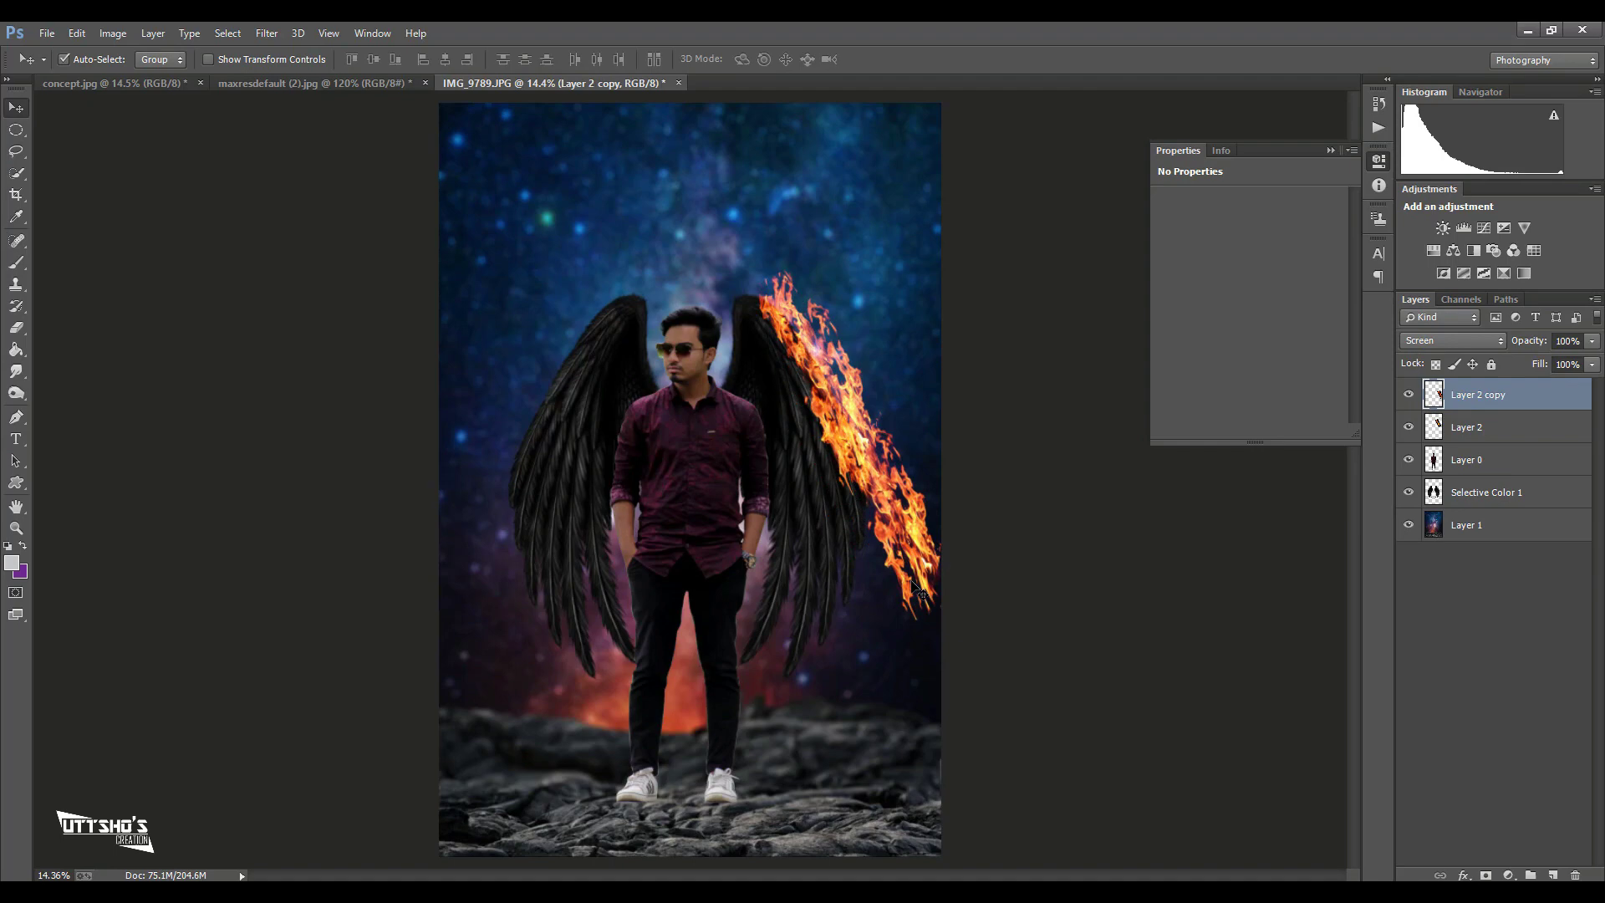
pyautogui.hotkey('ctrl', 't')
pyautogui.moveTo(836, 541); pyautogui.dragTo(867, 583)
pyautogui.press('Return')
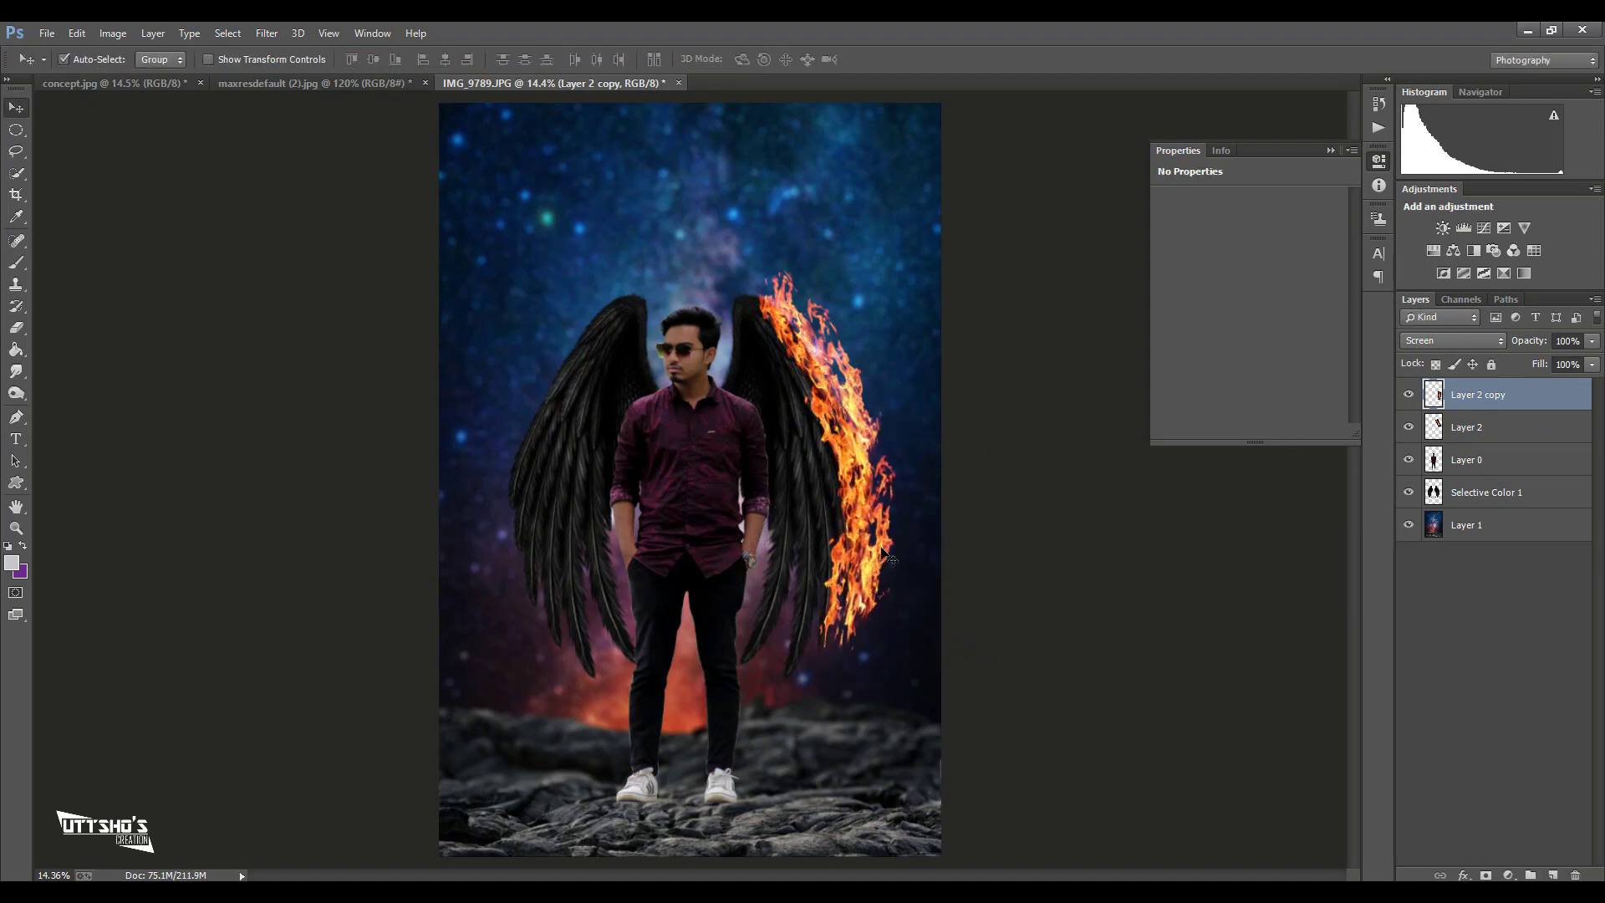
# - Duplicate both flames, flip them horizontally and move them onto the left wing
pyautogui.keyDown('shift'); pyautogui.click(1515, 427); pyautogui.keyUp('shift')
pyautogui.hotkey('ctrl', 'j')
pyautogui.hotkey('ctrl', 't')
pyautogui.rightClick(870, 391)
pyautogui.click(919, 669)
pyautogui.press('Return')
pyautogui.moveTo(803, 463); pyautogui.dragTo(527, 462)
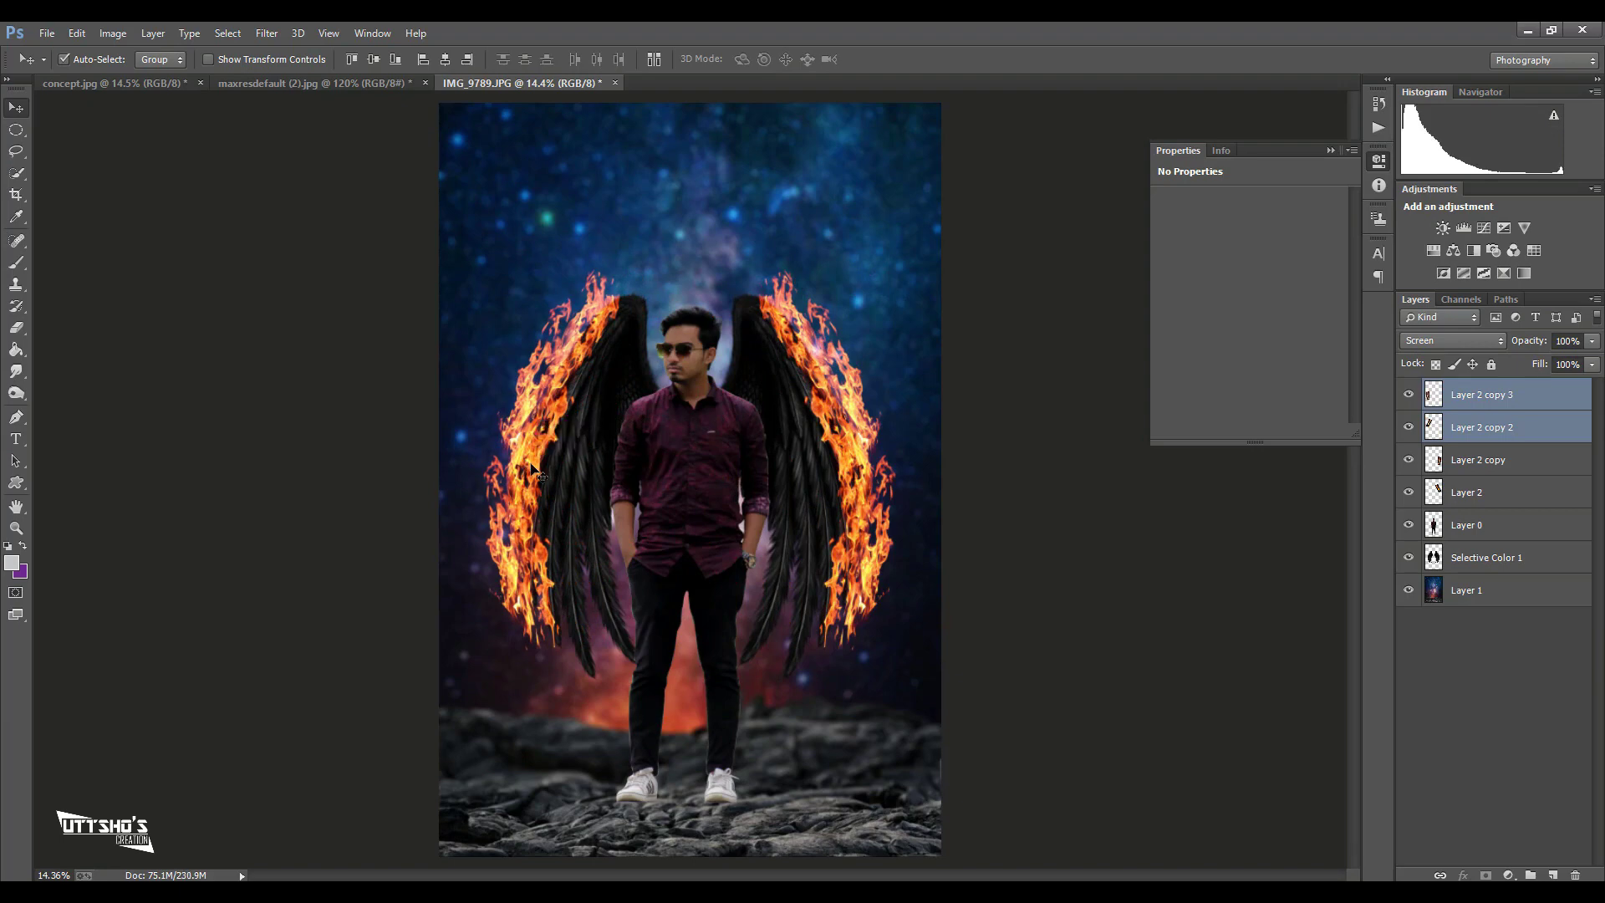
# - Try merging the four fire layers with the wings, then undo and select only the wings
pyautogui.click(1478, 459)
pyautogui.keyDown('shift'); pyautogui.click(1479, 403); pyautogui.keyUp('shift')
pyautogui.keyDown('shift'); pyautogui.click(1473, 502); pyautogui.keyUp('shift')
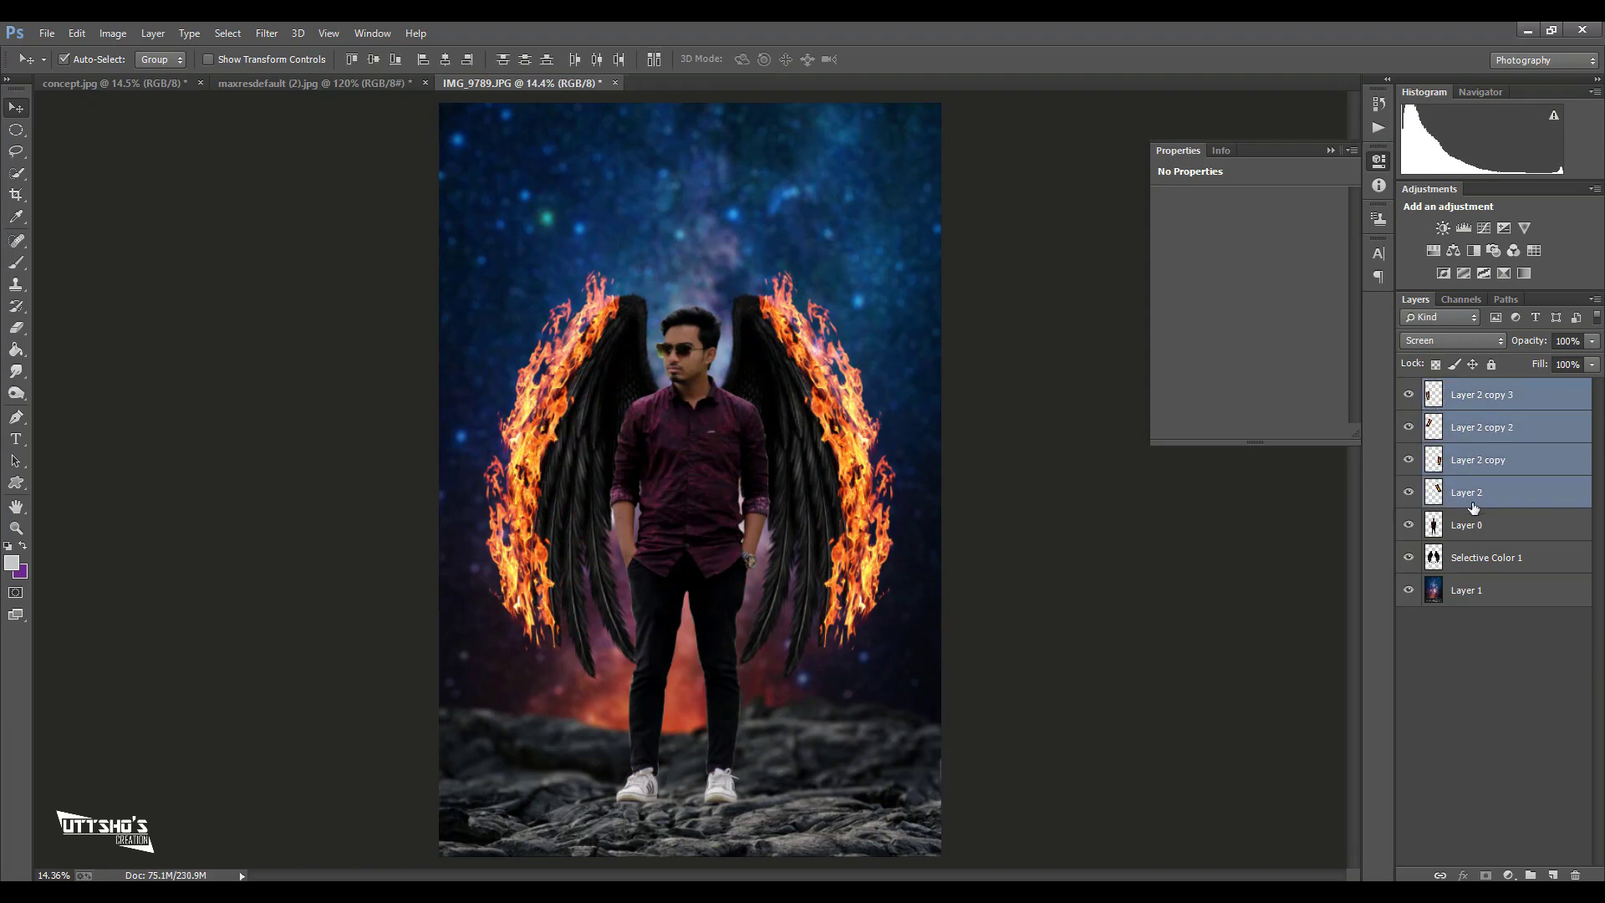
pyautogui.keyDown('ctrl'); pyautogui.click(1465, 560); pyautogui.keyUp('ctrl')
pyautogui.rightClick(1470, 561)
pyautogui.click(1137, 628)
pyautogui.hotkey('ctrl', 'z')
pyautogui.click(1473, 557)
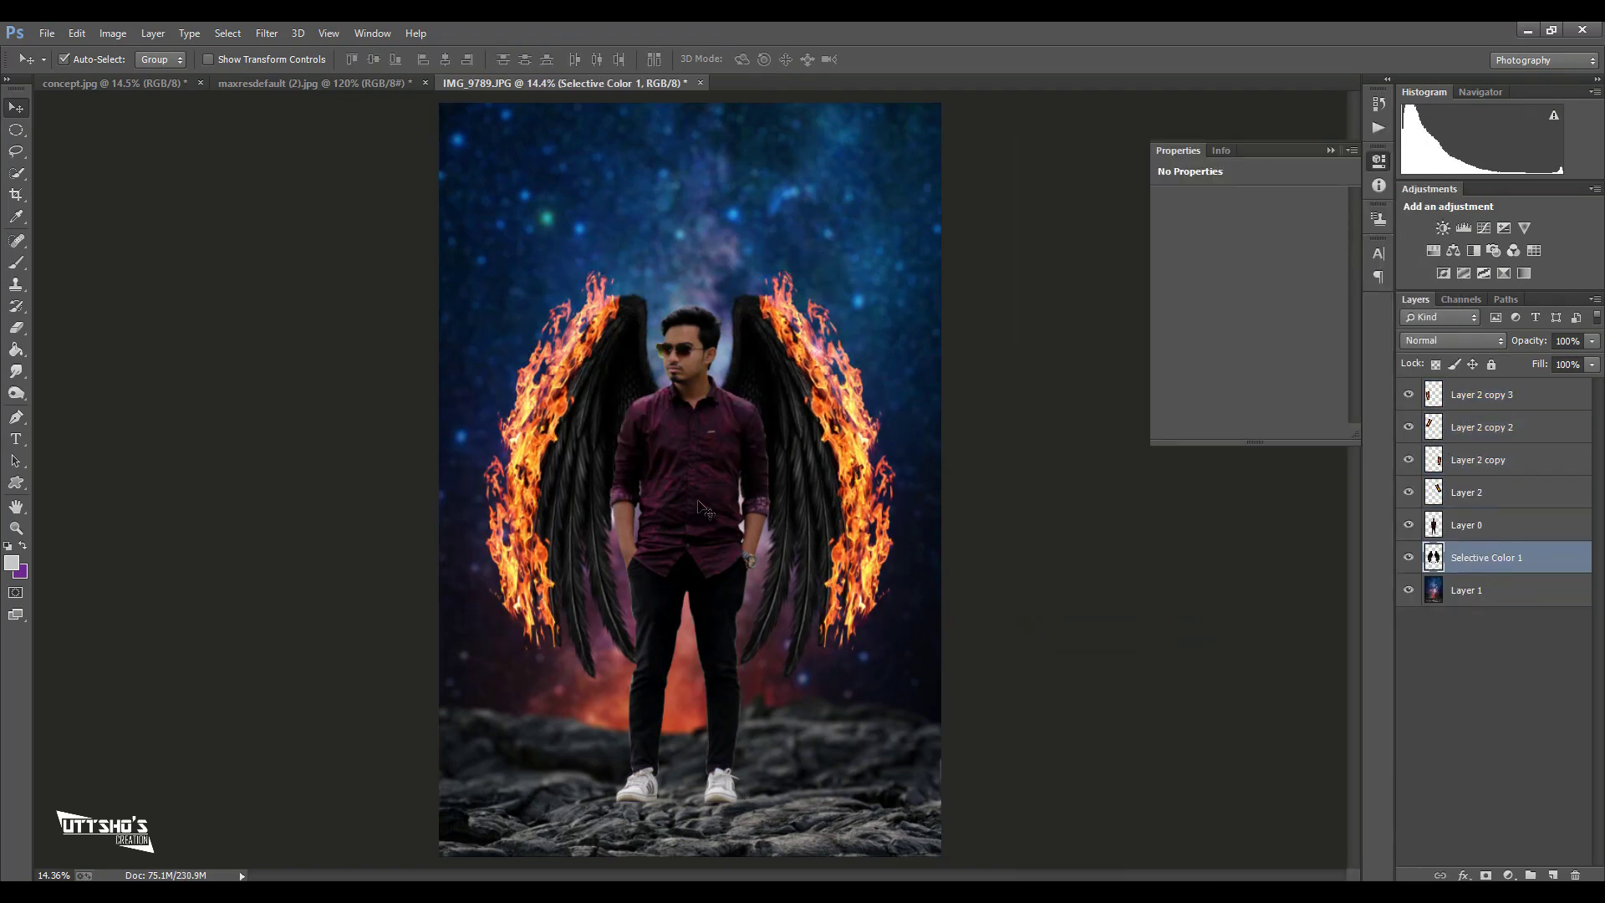
# - Load the man's outline as a selection and trim it down to his trousers and waist
pyautogui.click(1464, 527)
pyautogui.keyDown('ctrl'); pyautogui.click(1433, 525); pyautogui.keyUp('ctrl')
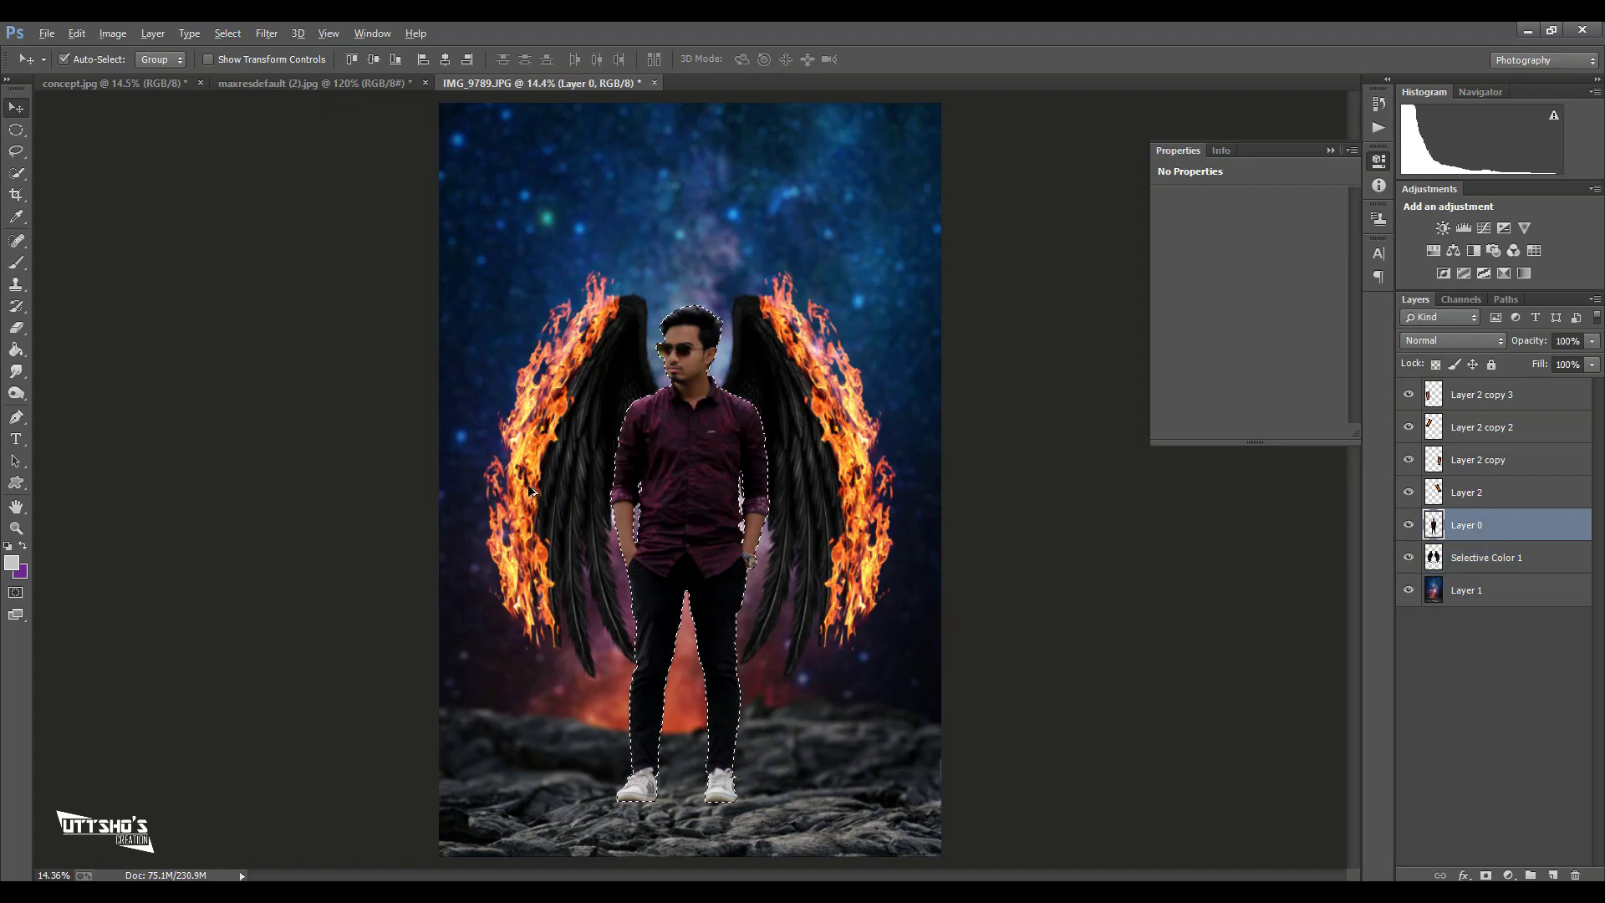
pyautogui.click(16, 173)
pyautogui.moveTo(769, 512); pyautogui.dragTo(694, 468)
pyautogui.moveTo(694, 376); pyautogui.dragTo(694, 359)
pyautogui.click(691, 326)
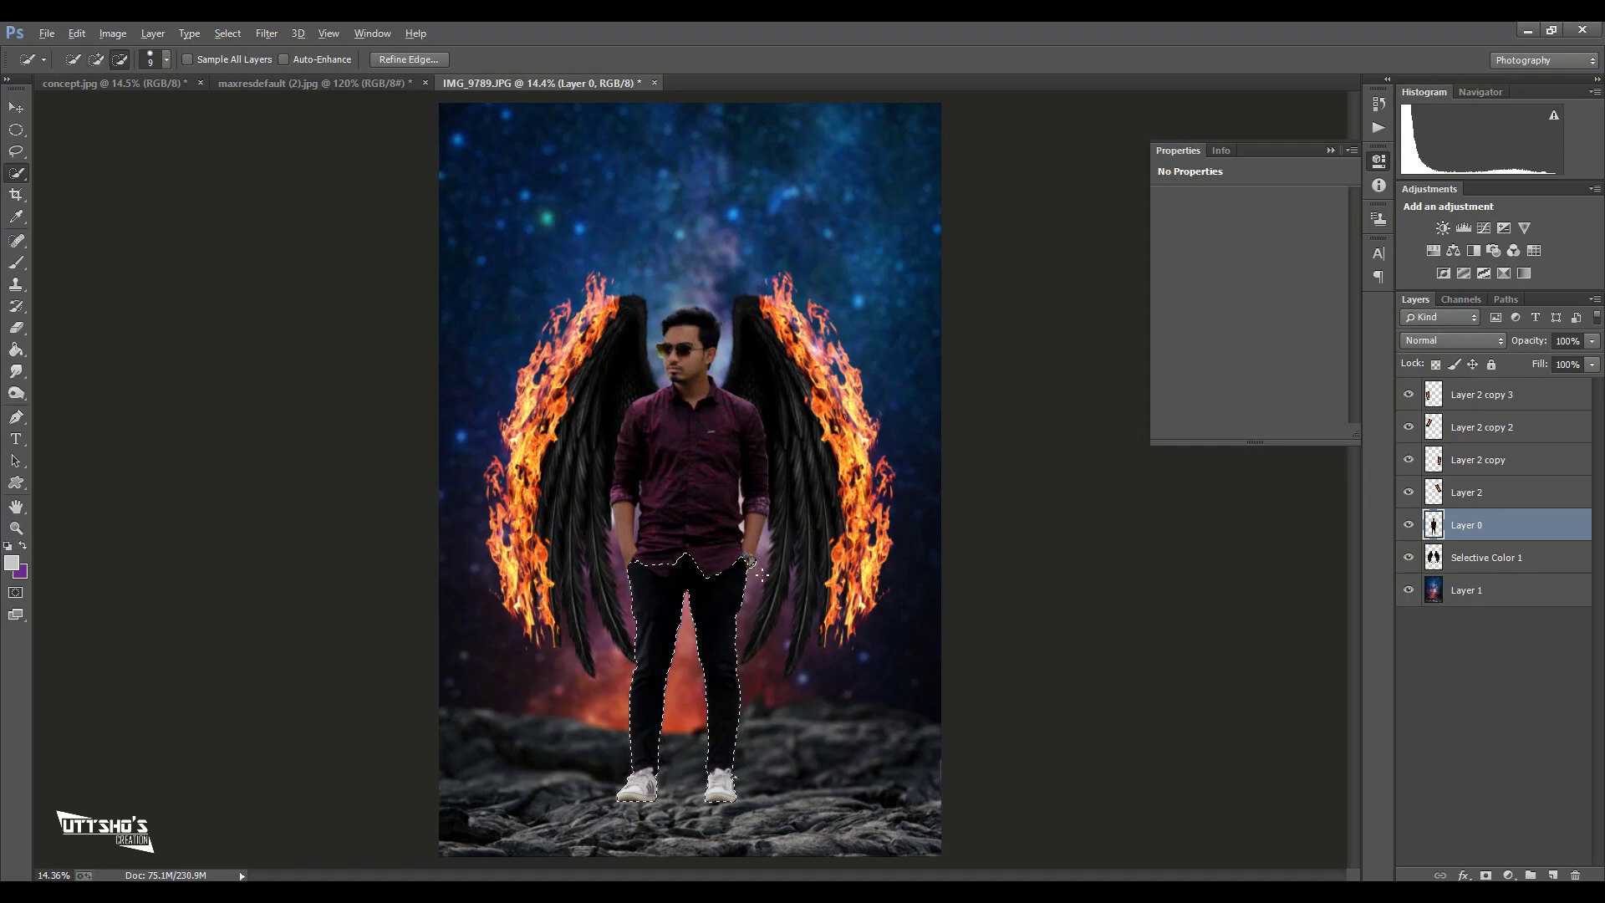
pyautogui.keyDown('alt'); pyautogui.click(648, 570); pyautogui.keyUp('alt')
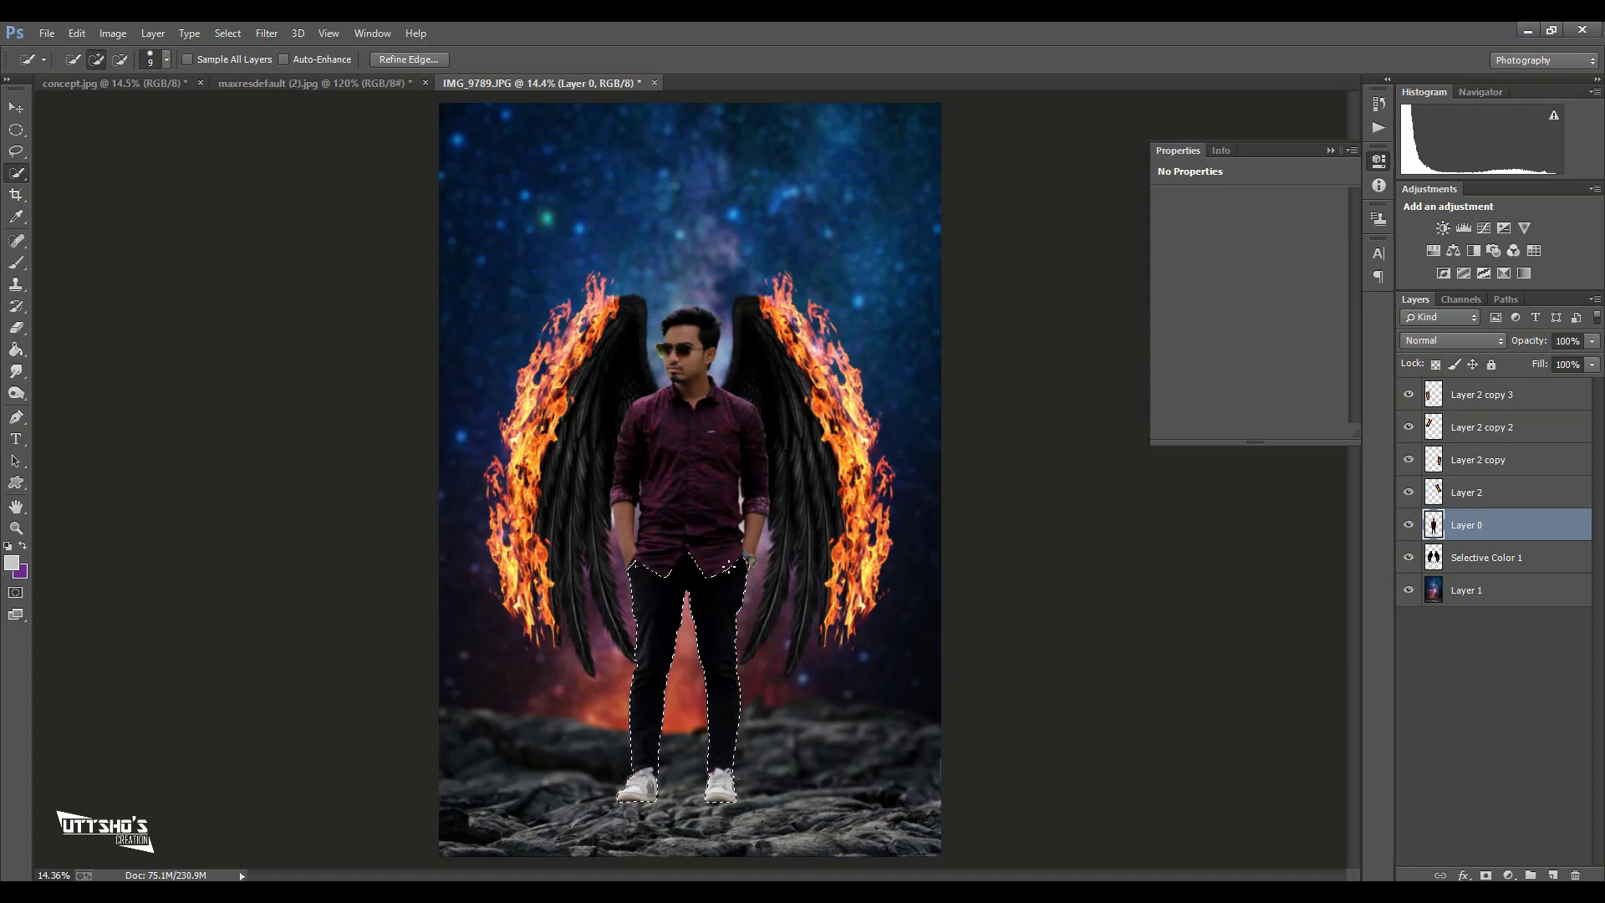
pyautogui.scroll(4, 689, 577)
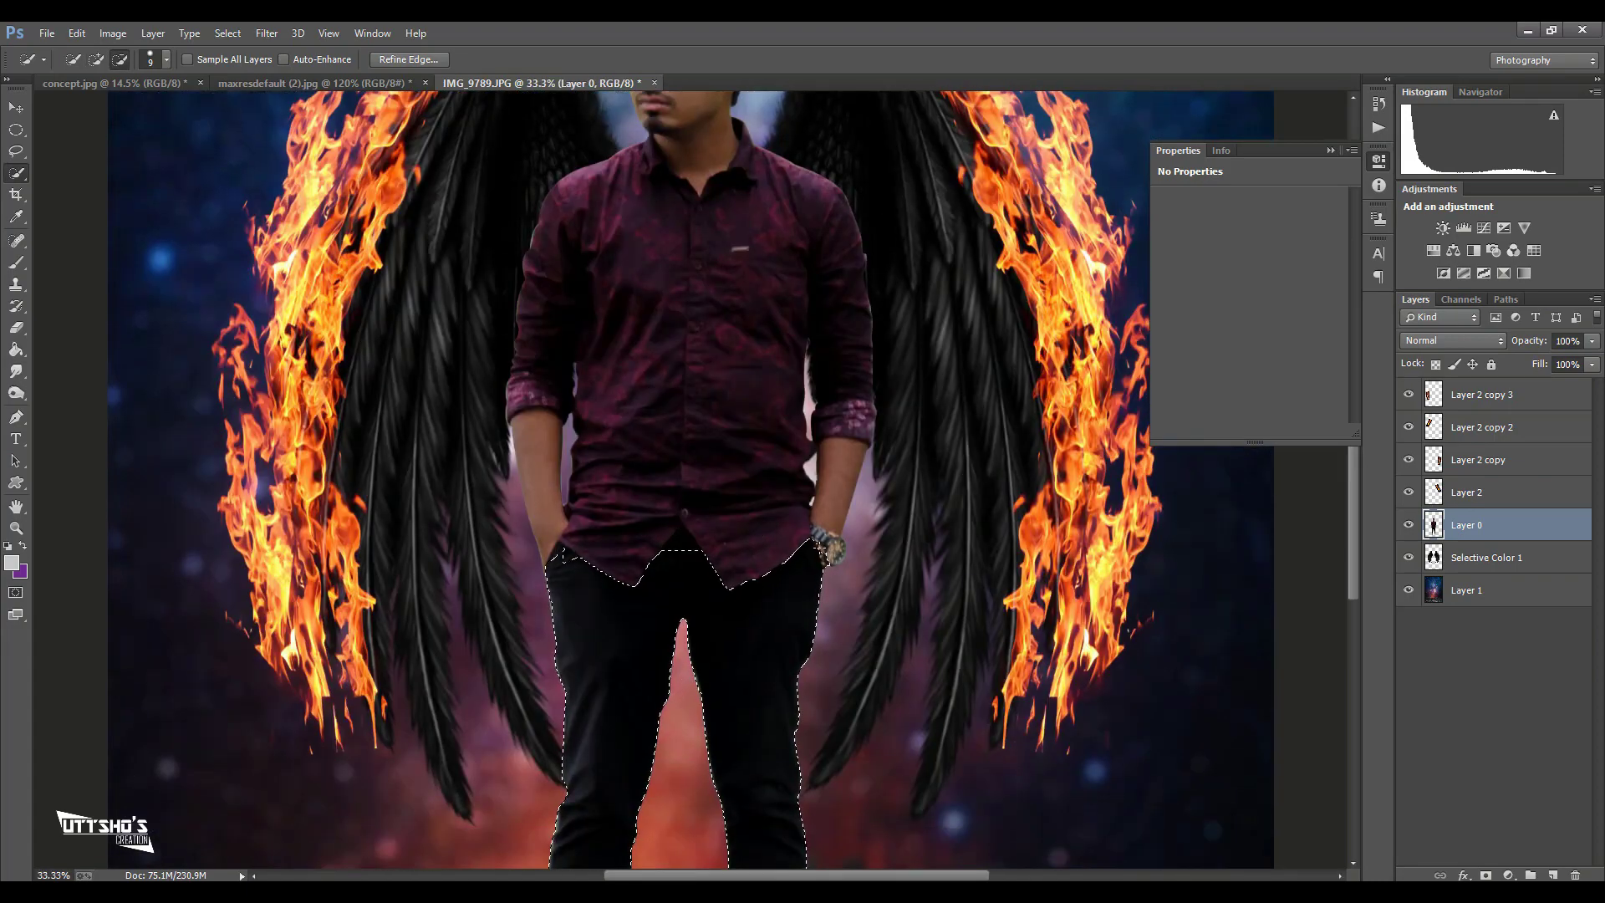
pyautogui.click(564, 552)
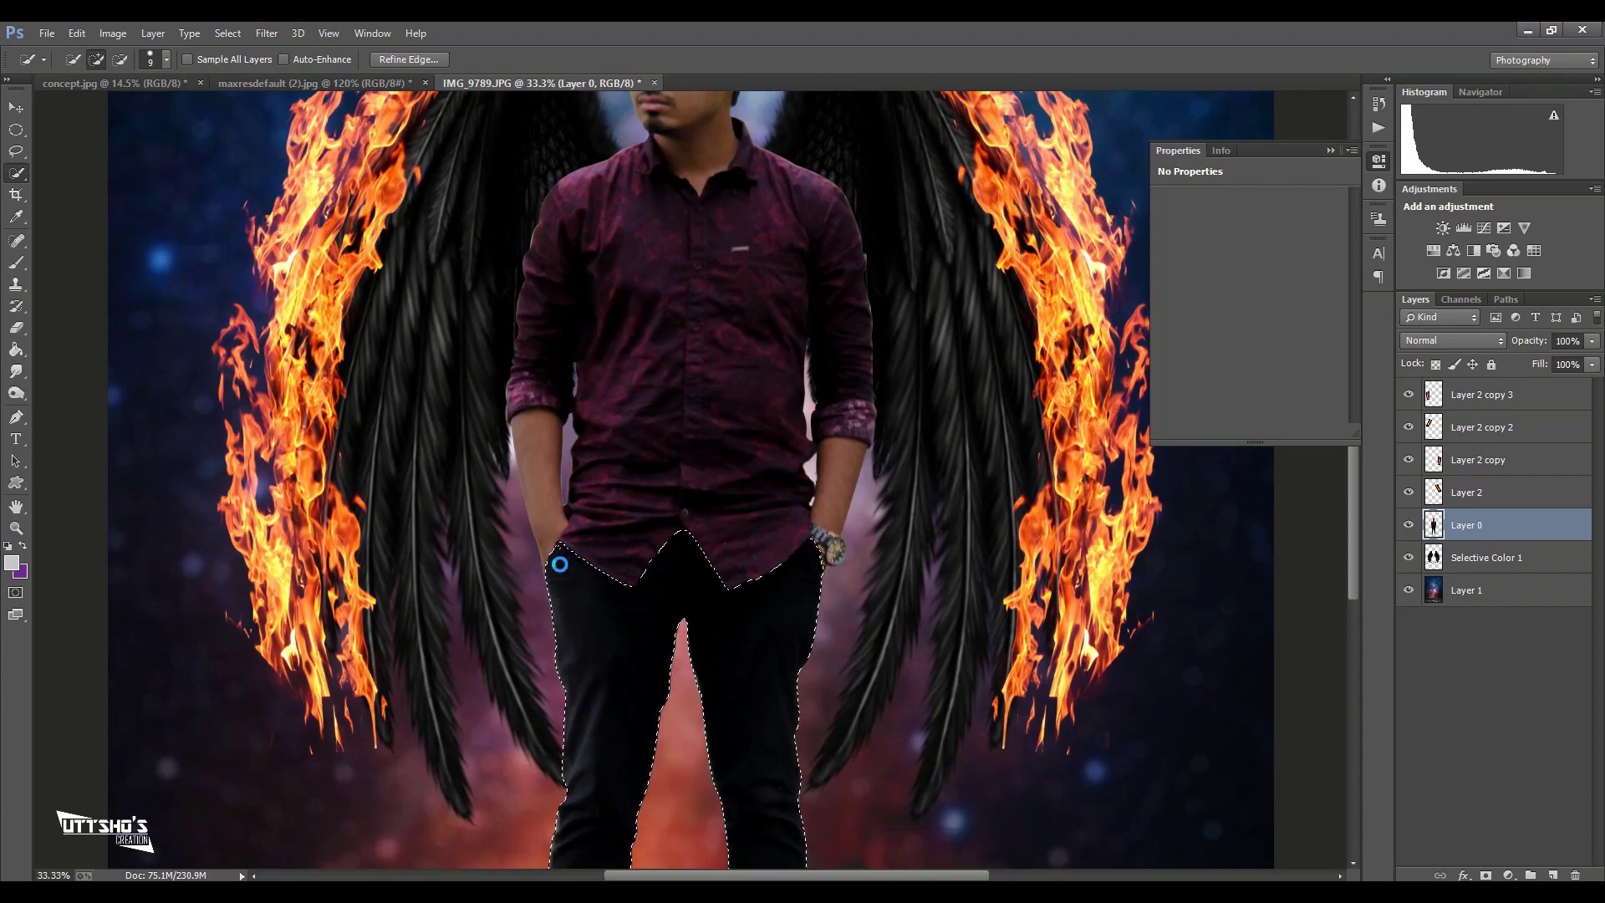
pyautogui.scroll(-3, 766, 576)
pyautogui.scroll(-2, 766, 577)
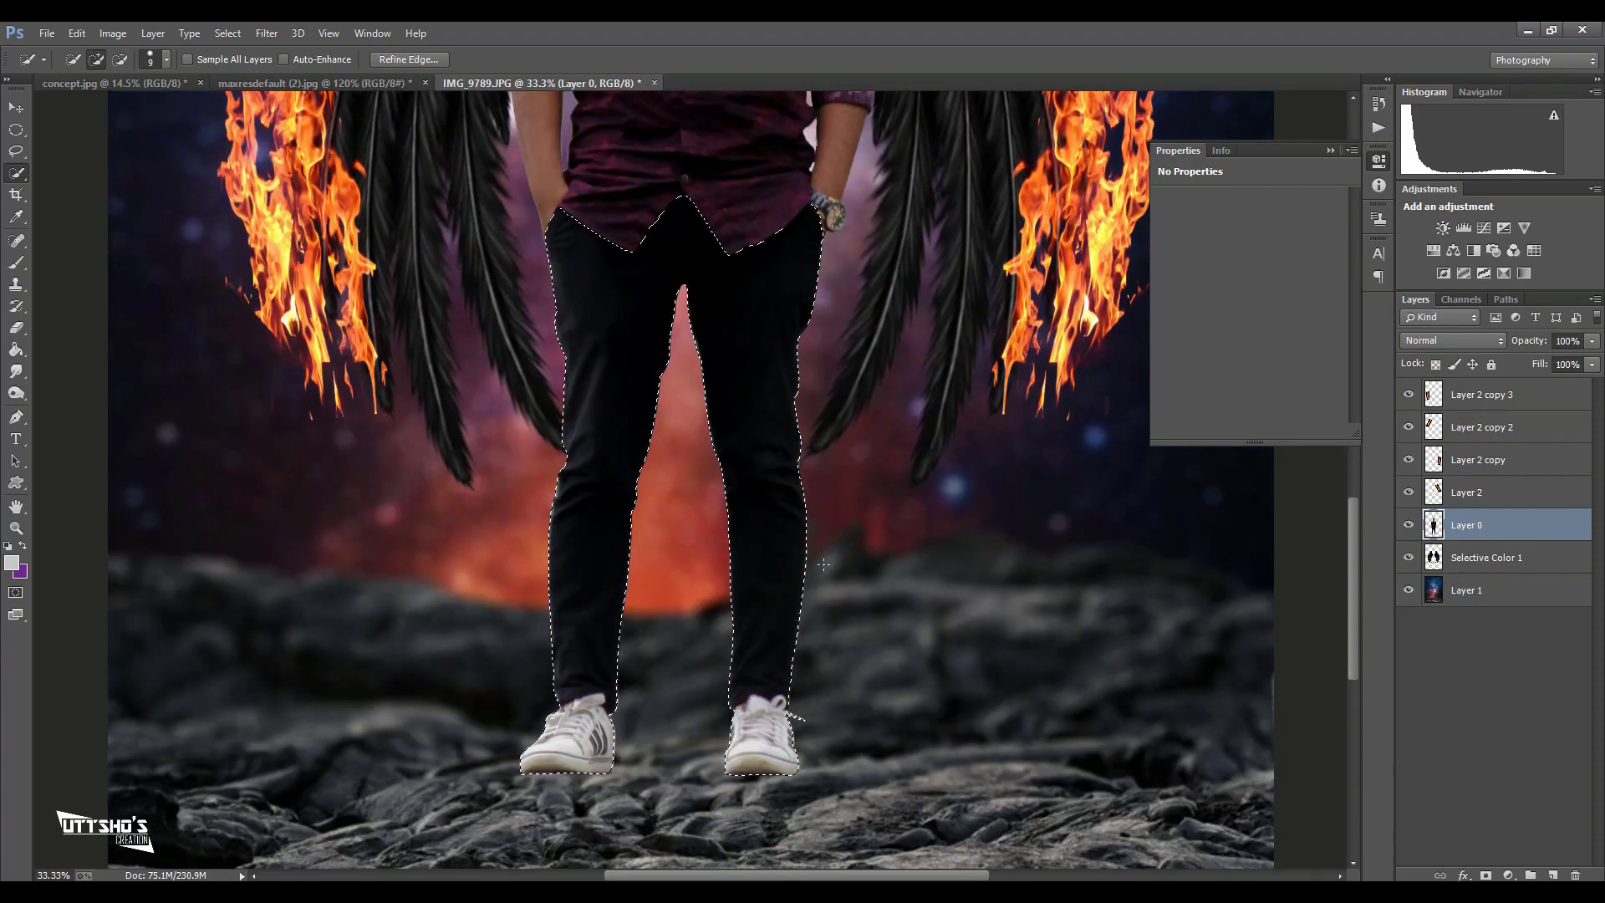
pyautogui.hotkey('ctrl', '0')
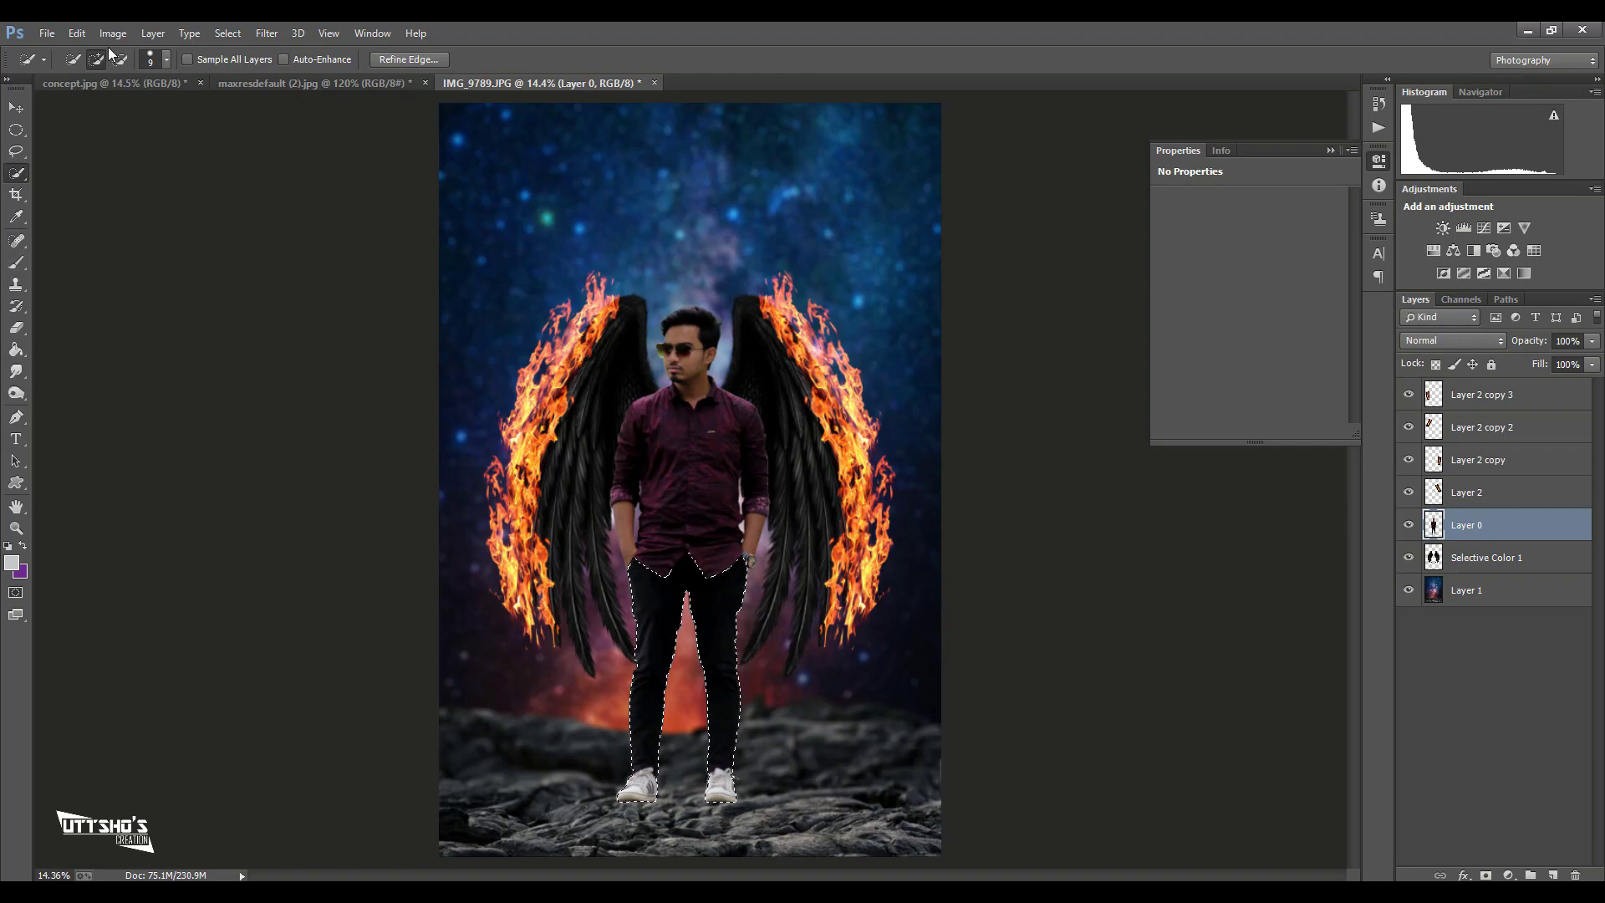
# - Darken the selected trousers with a Curves adjustment
pyautogui.click(112, 33)
pyautogui.click(368, 125)
pyautogui.moveTo(1223, 418)
pyautogui.mouseDown()
pyautogui.moveTo(1256, 445)
pyautogui.moveTo(1227, 438)
pyautogui.mouseUp()
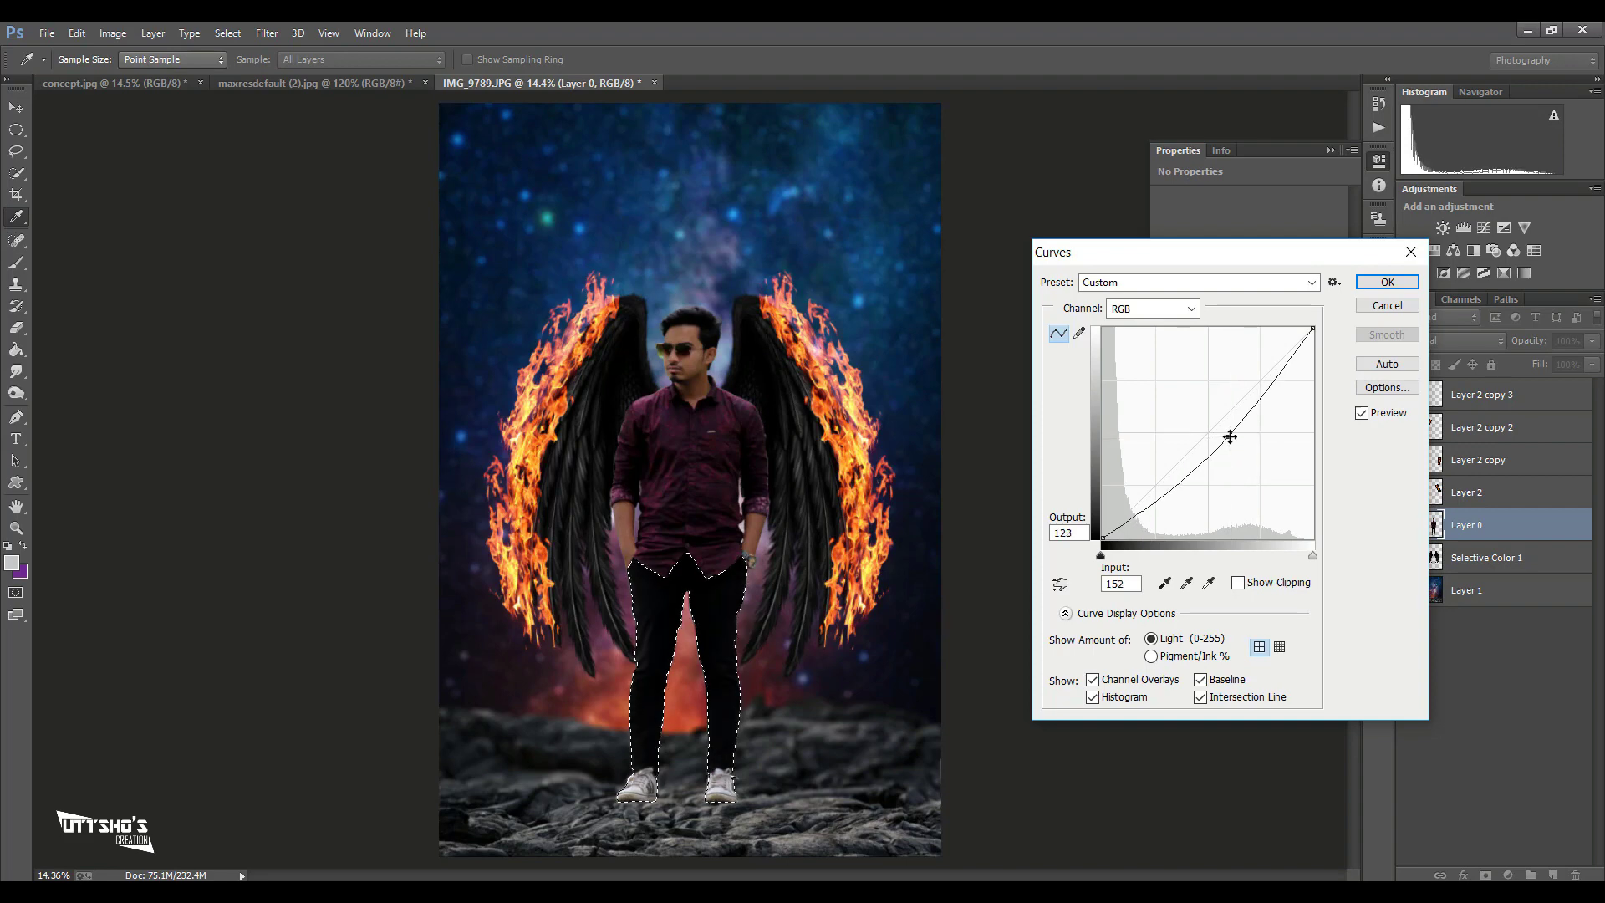
pyautogui.click(1387, 282)
# - Add the right shoe to the selection and darken it with Curves (176→113, black point 17)
pyautogui.moveTo(742, 757); pyautogui.dragTo(724, 698)
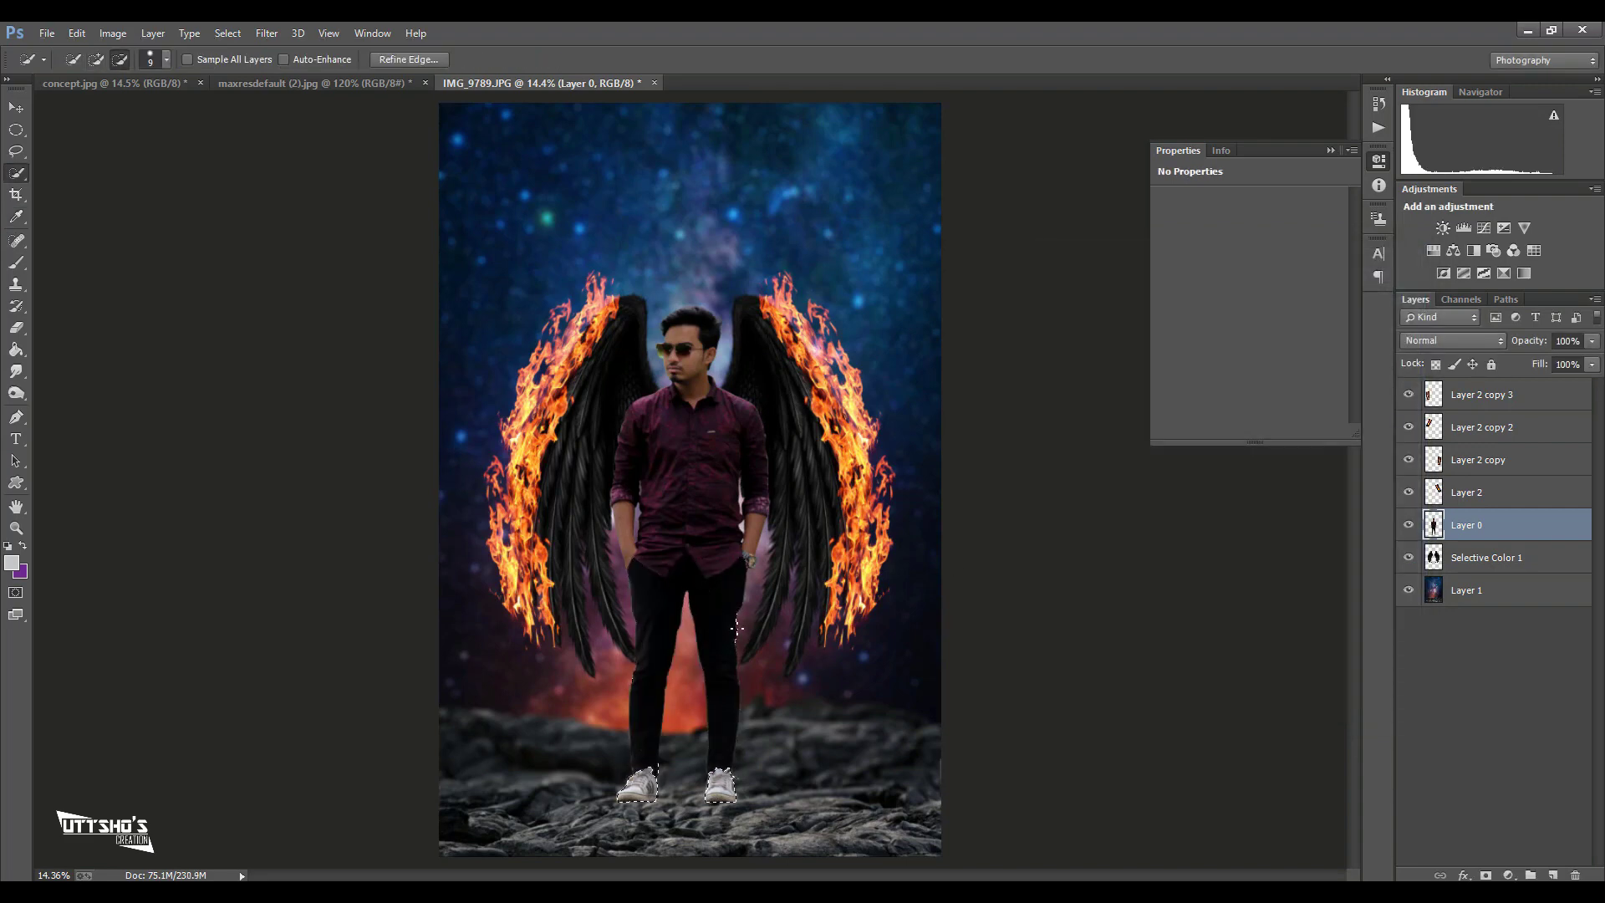
pyautogui.click(717, 807)
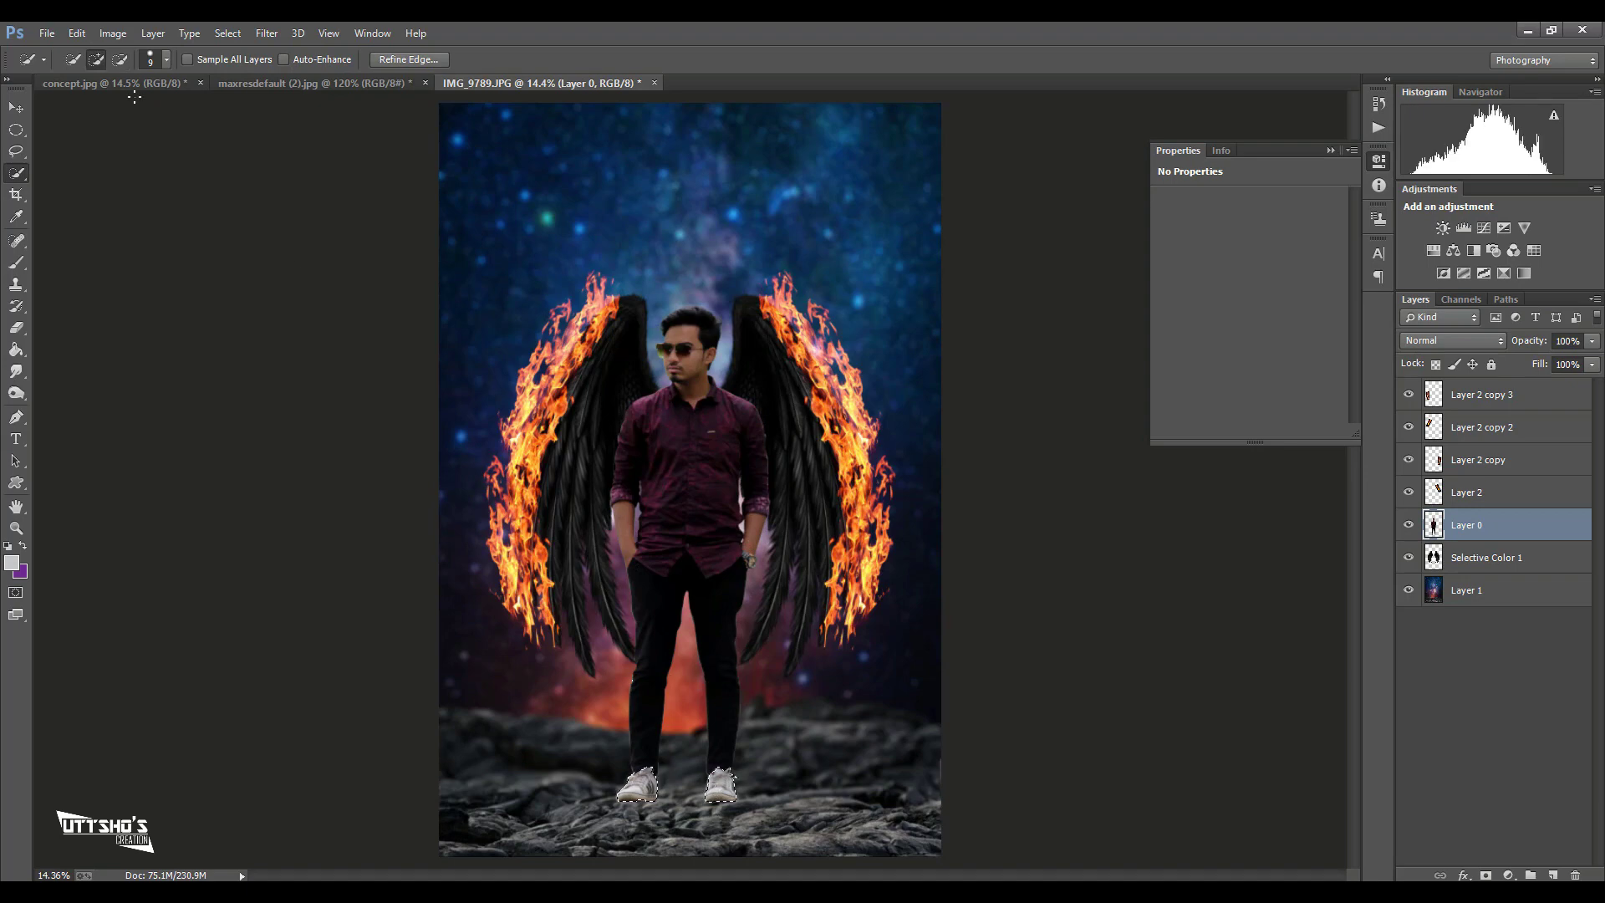
pyautogui.click(112, 33)
pyautogui.click(409, 124)
pyautogui.moveTo(1166, 462); pyautogui.dragTo(1247, 444)
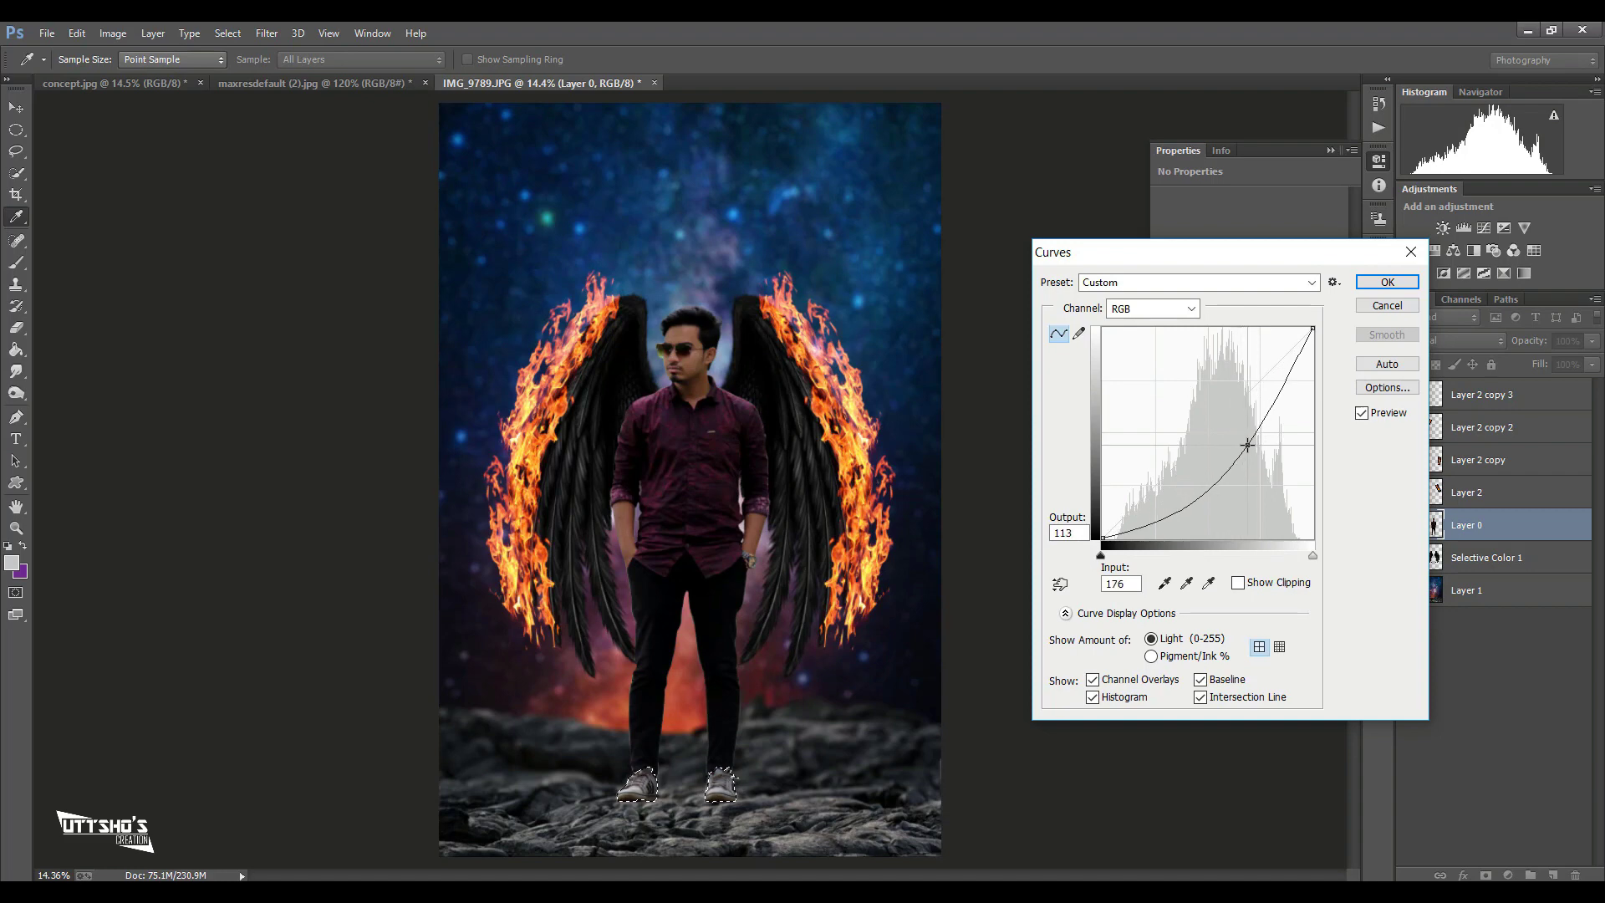
pyautogui.moveTo(1102, 556); pyautogui.dragTo(1131, 562)
pyautogui.click(1387, 282)
pyautogui.press('w')
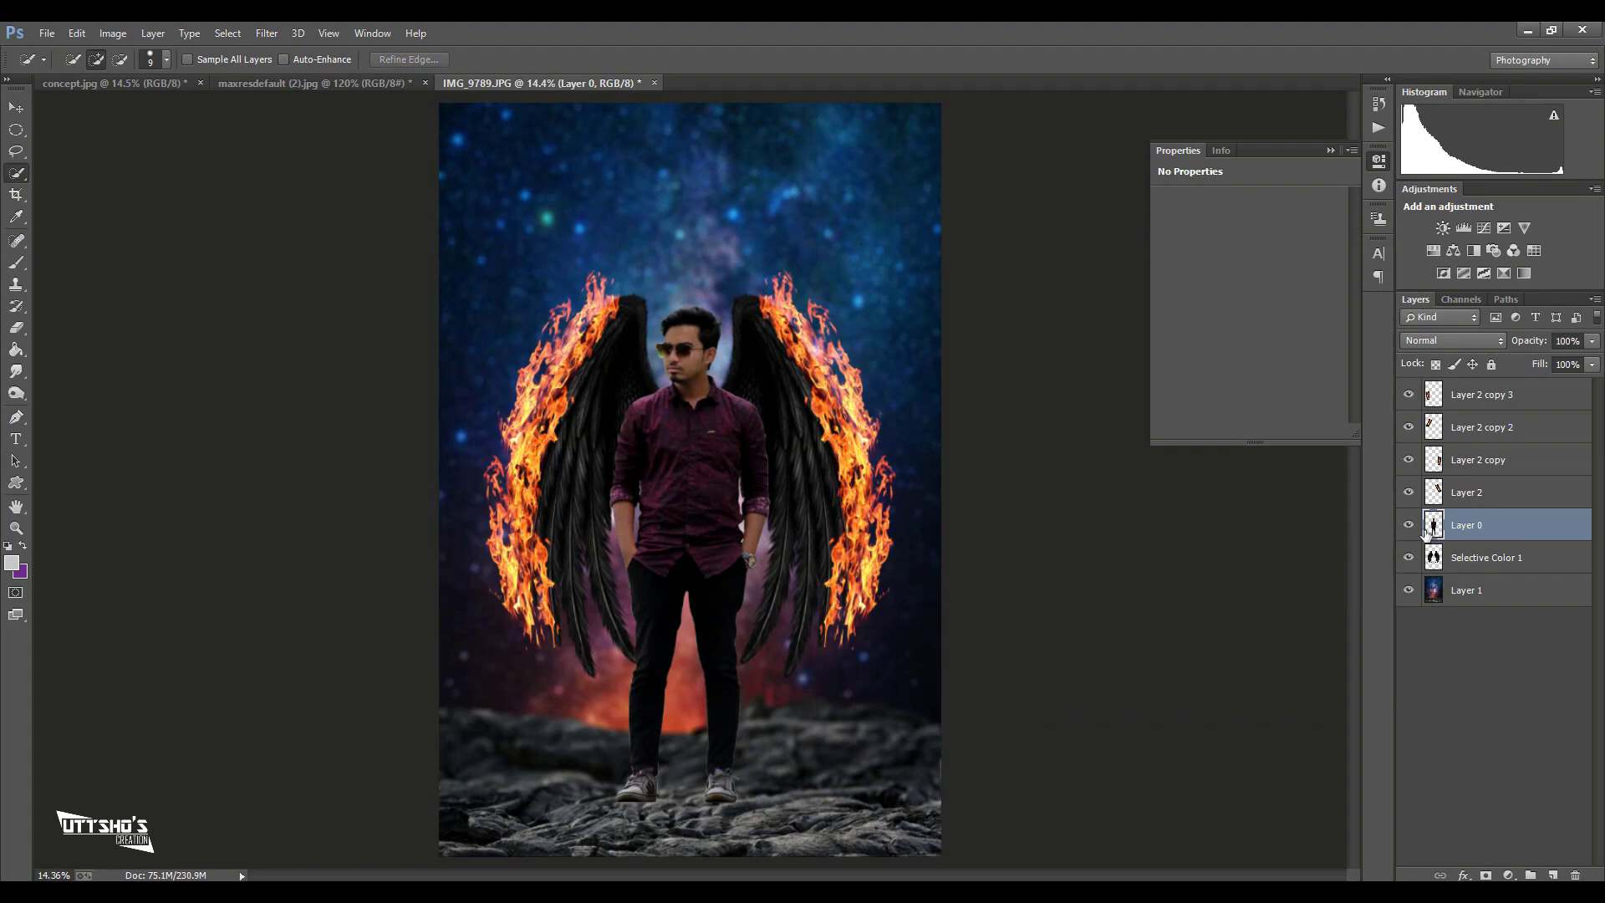
pyautogui.keyDown('ctrl'); pyautogui.click(1428, 528); pyautogui.keyUp('ctrl')
# - Add a Hue/Saturation adjustment limited to the man, targeting the shirt's sampled reds
pyautogui.click(1508, 875)
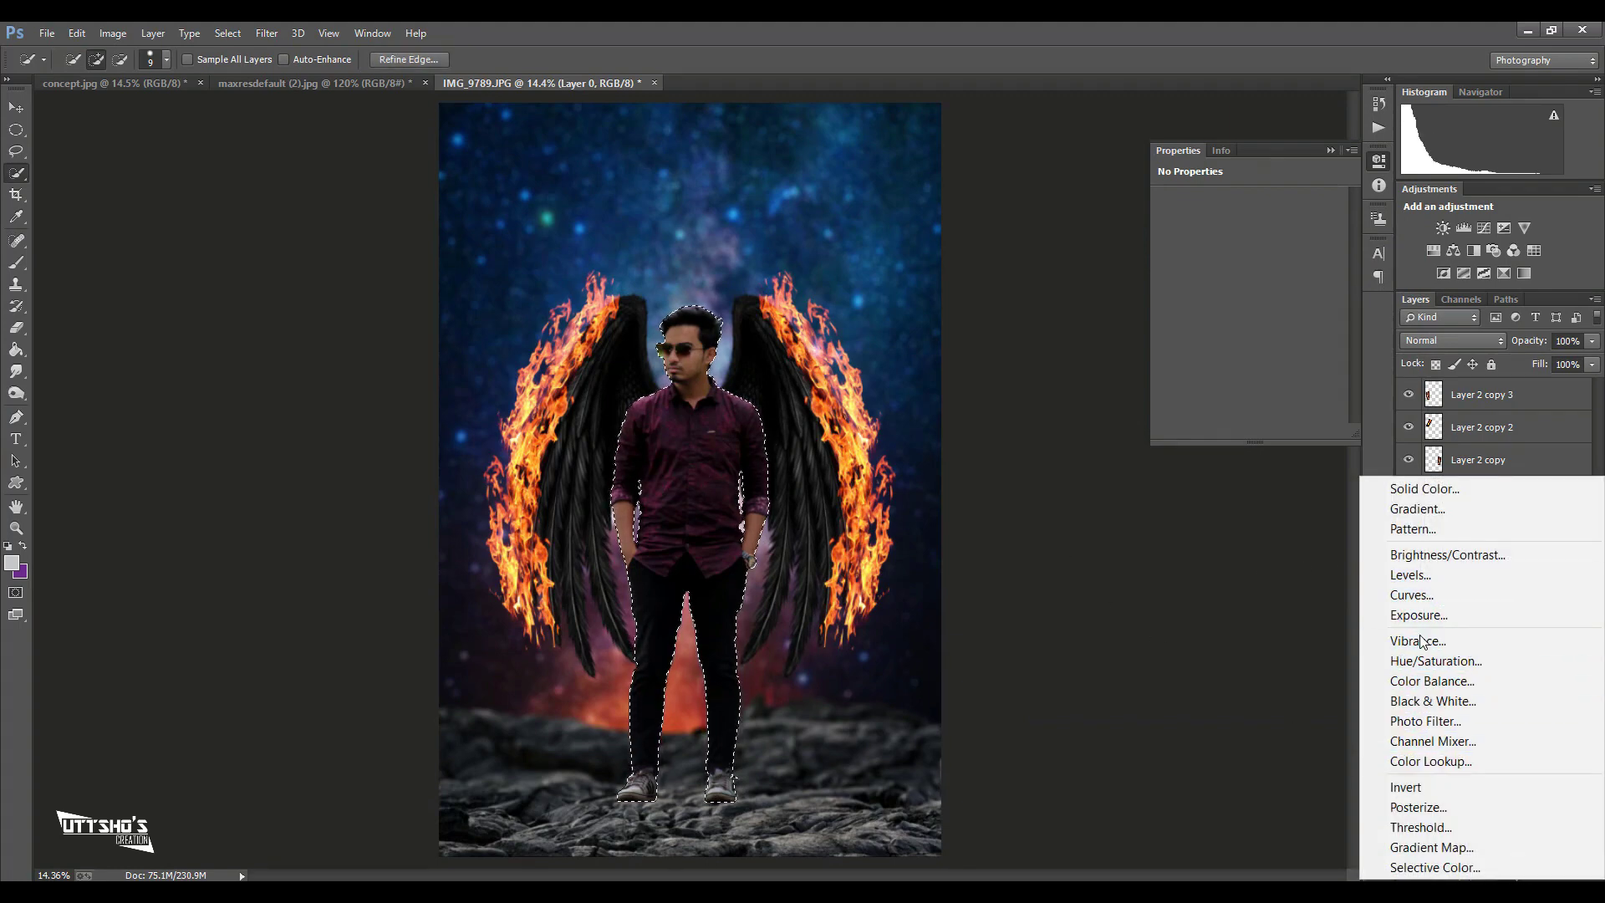
pyautogui.click(1421, 661)
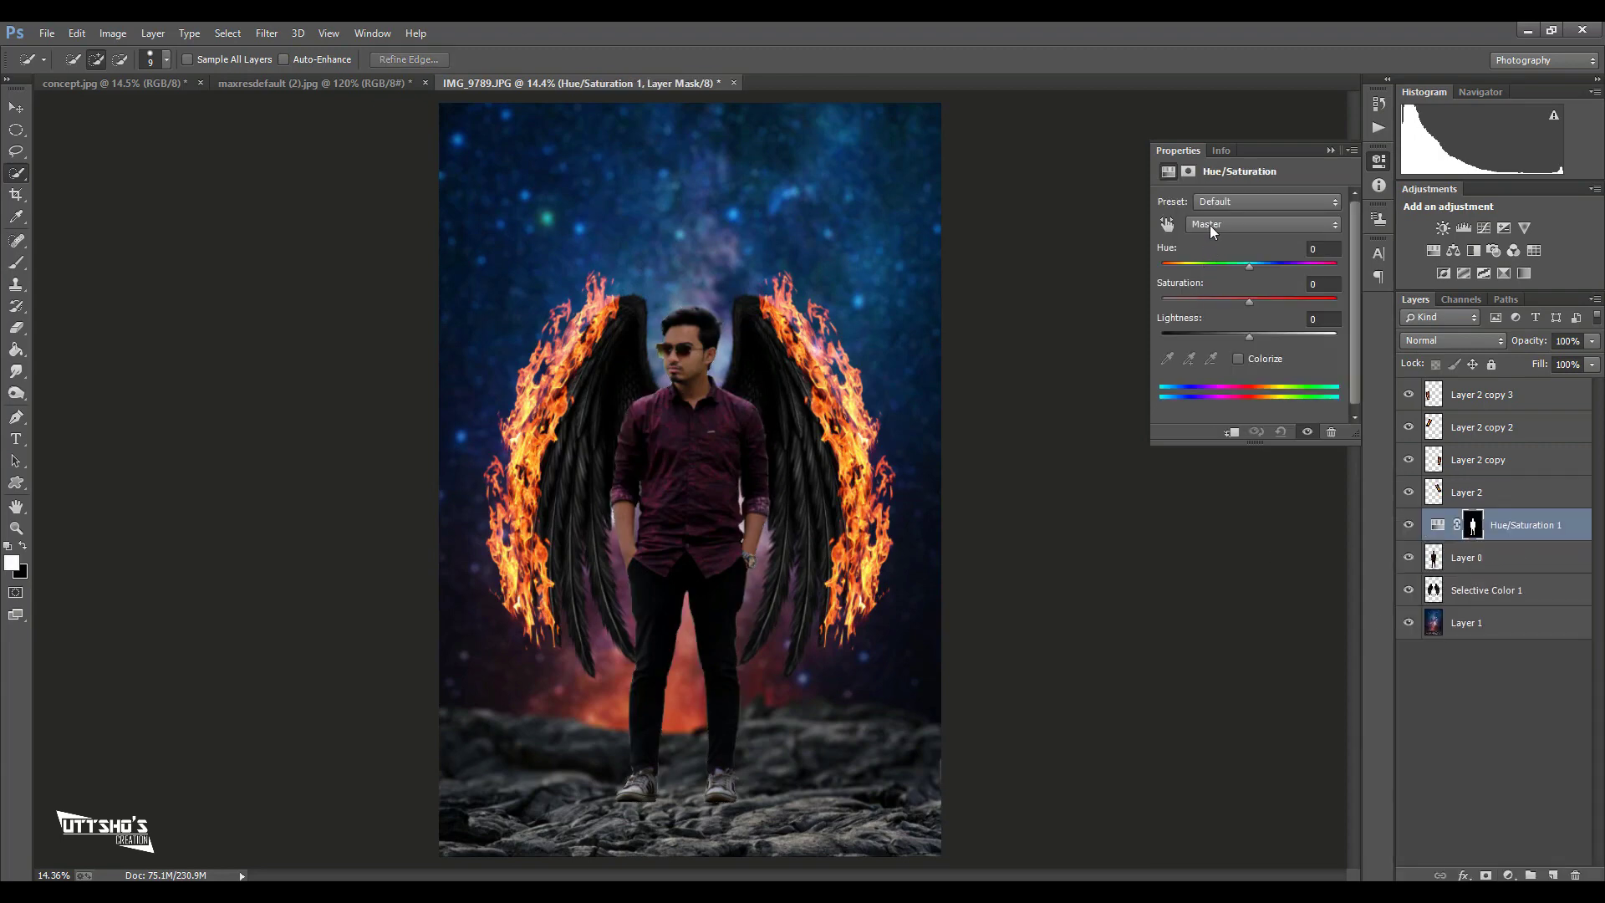
pyautogui.click(1210, 226)
pyautogui.click(1205, 350)
pyautogui.click(1167, 358)
pyautogui.click(737, 416)
# - Keep hue at 0 and raise the shirt reds' saturation to about +30 and their lightness
pyautogui.moveTo(1249, 266); pyautogui.dragTo(1250, 268)
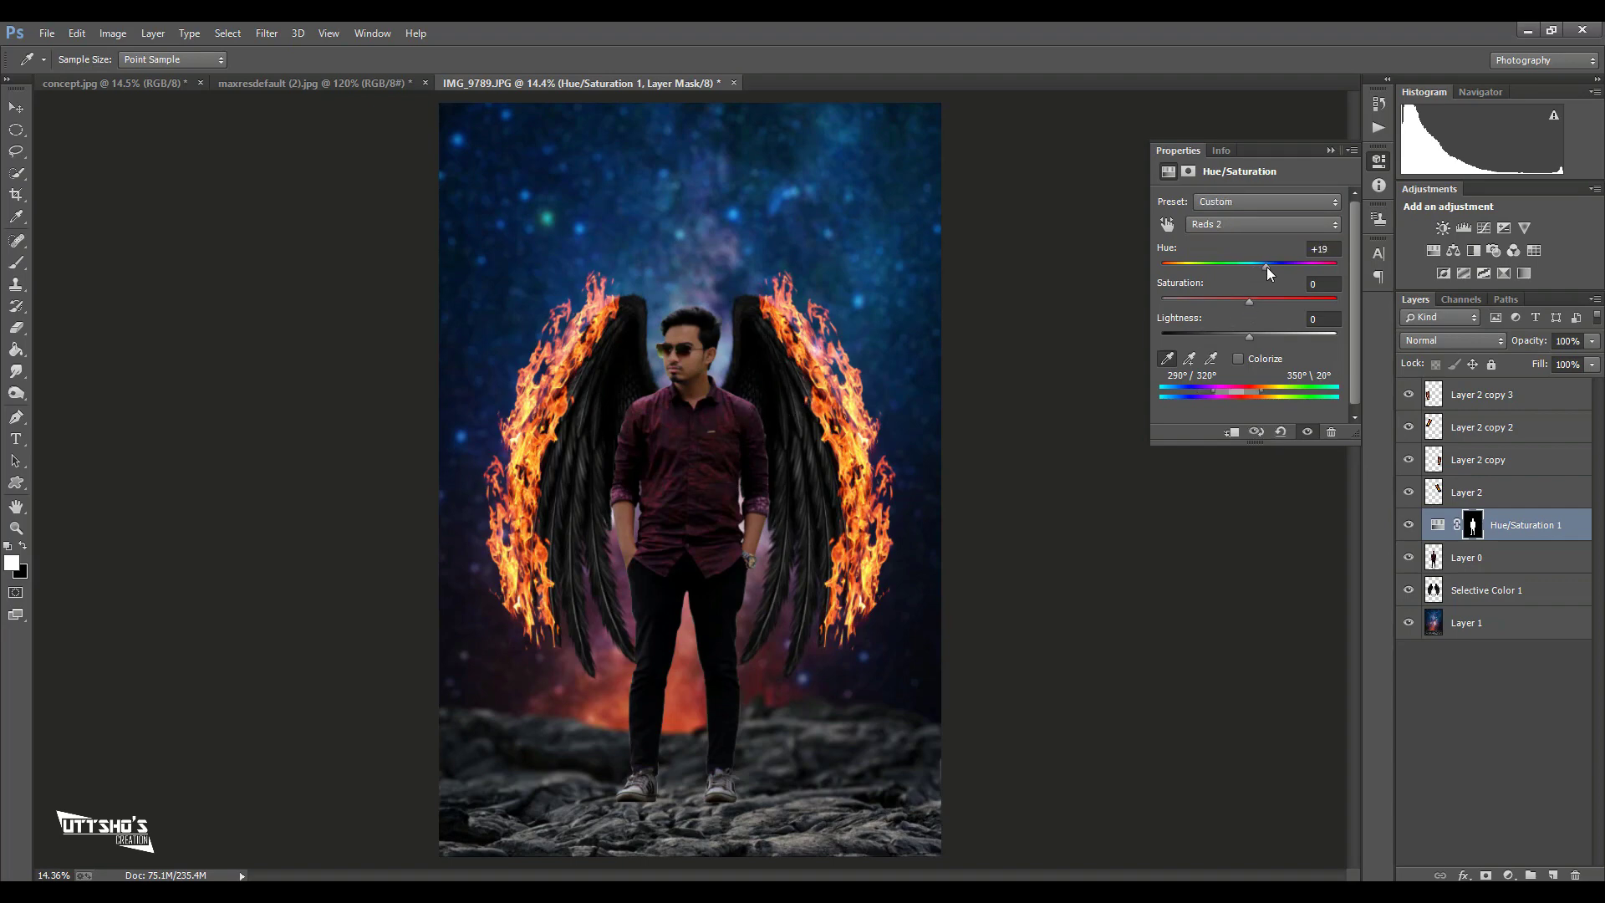
pyautogui.moveTo(1258, 267); pyautogui.dragTo(1187, 307)
pyautogui.click(1246, 302)
pyautogui.moveTo(1210, 308); pyautogui.dragTo(1252, 309)
pyautogui.moveTo(1255, 306); pyautogui.dragTo(1277, 305)
pyautogui.click(1281, 302)
pyautogui.moveTo(1248, 337)
pyautogui.mouseDown()
pyautogui.moveTo(1267, 337)
pyautogui.moveTo(1202, 332)
pyautogui.mouseUp()
pyautogui.moveTo(1205, 336)
pyautogui.mouseDown()
pyautogui.moveTo(1285, 337)
pyautogui.moveTo(1255, 334)
pyautogui.mouseUp()
# - Merge the Hue/Saturation adjustment into Layer 0
pyautogui.keyDown('ctrl'); pyautogui.click(1467, 556); pyautogui.keyUp('ctrl')
pyautogui.rightClick(1472, 556)
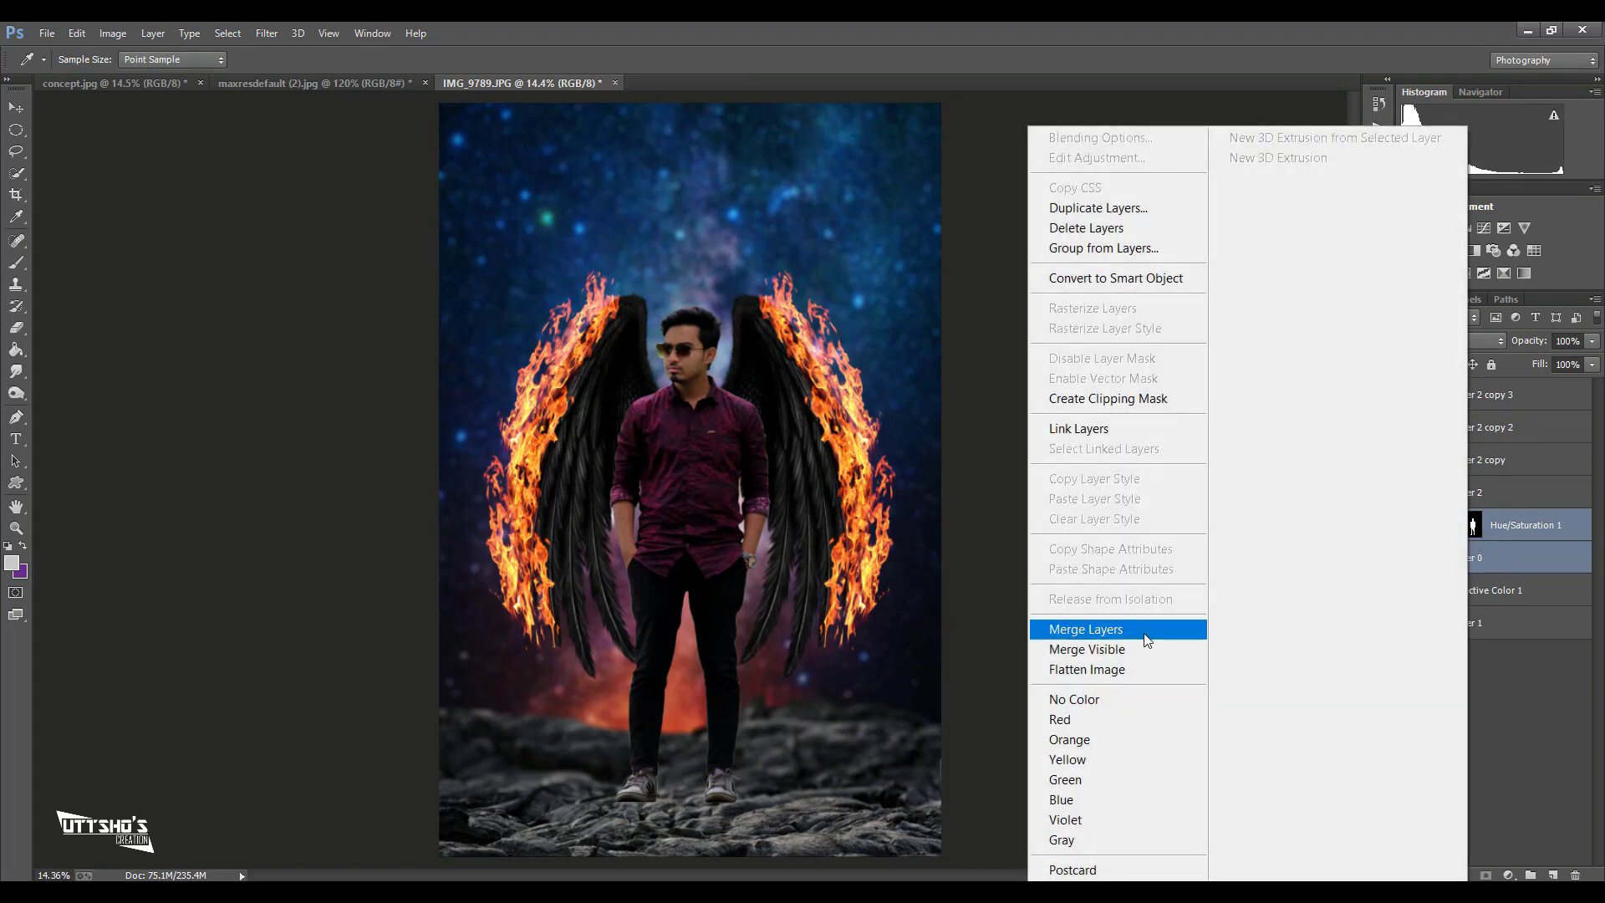
pyautogui.click(1095, 628)
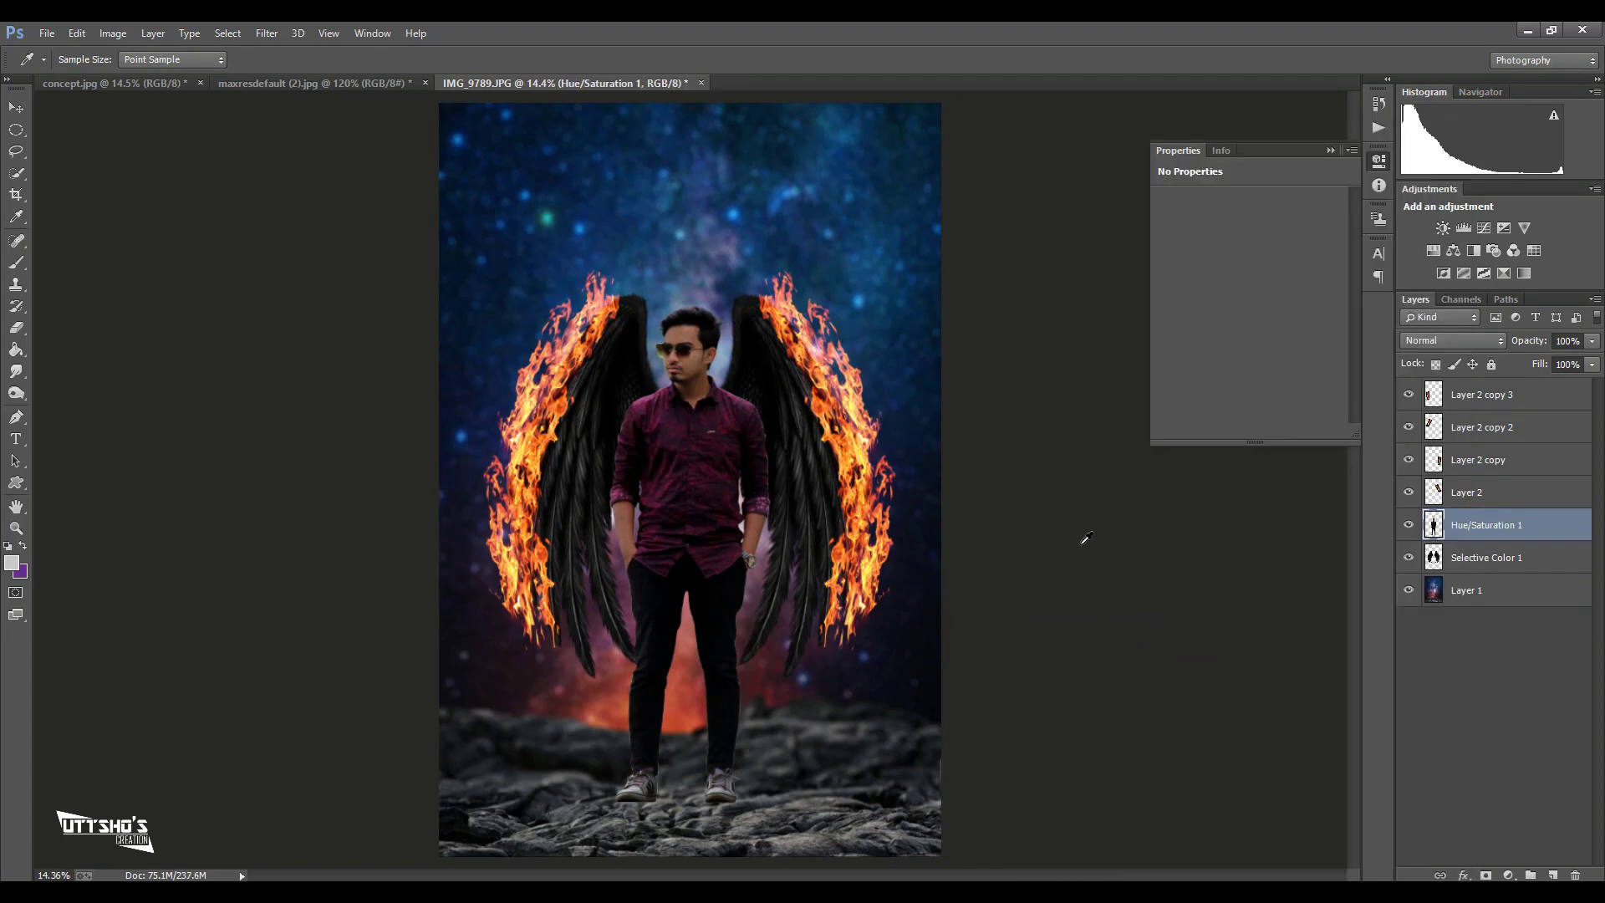
pyautogui.click(15, 107)
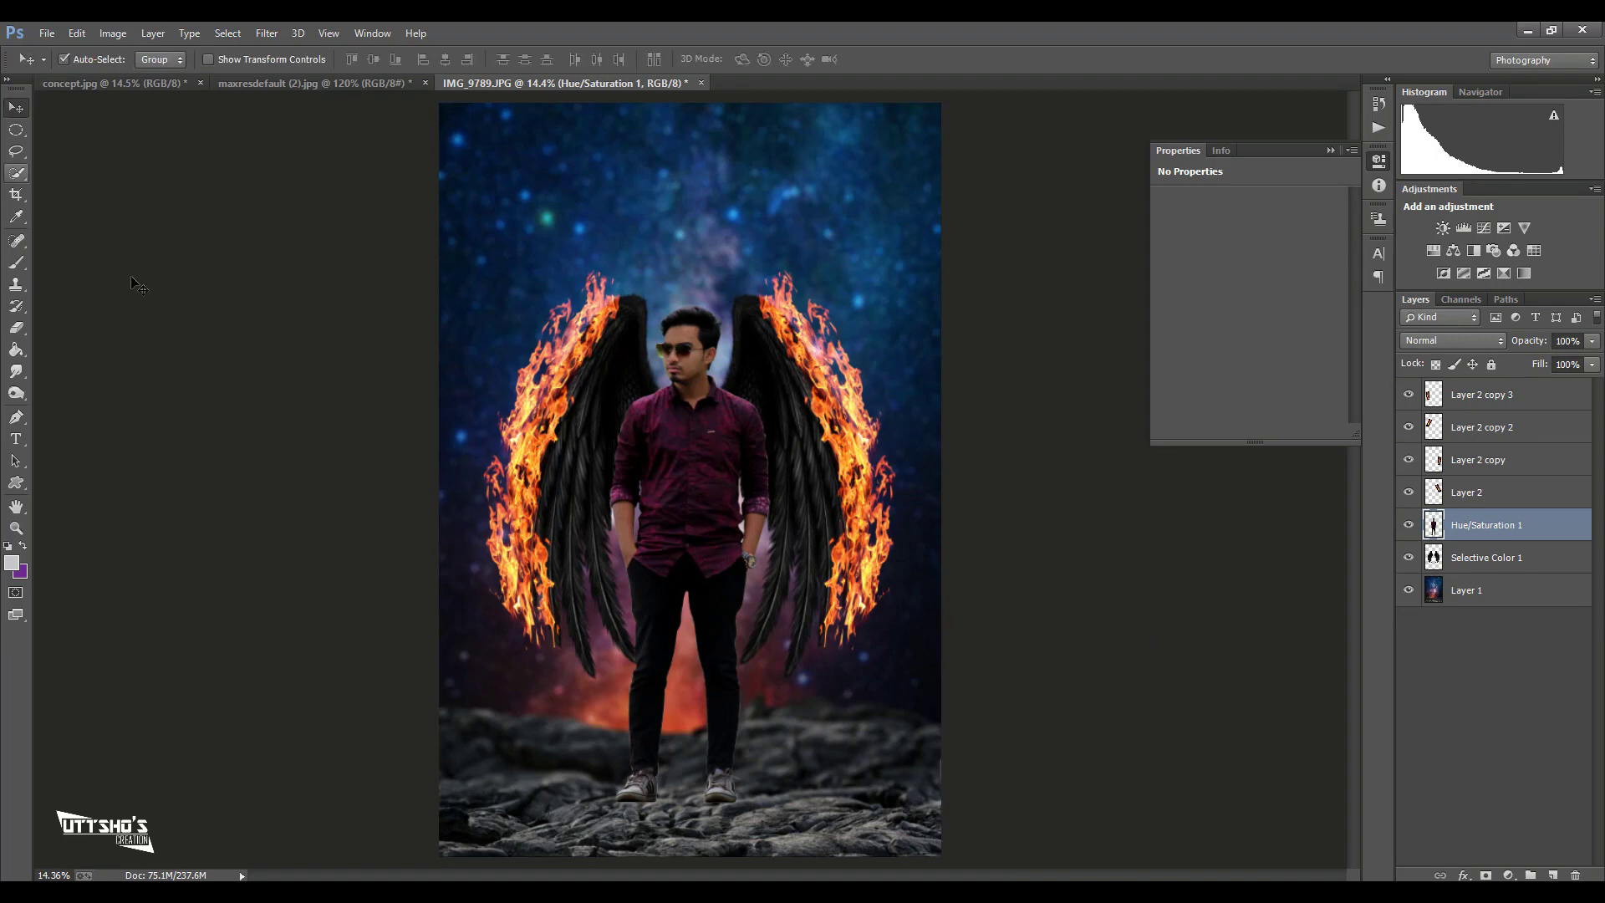
# - Open the moon PNG and bring it into the composite, closing the moon document unsaved
pyautogui.click(76, 33)
pyautogui.click(70, 74)
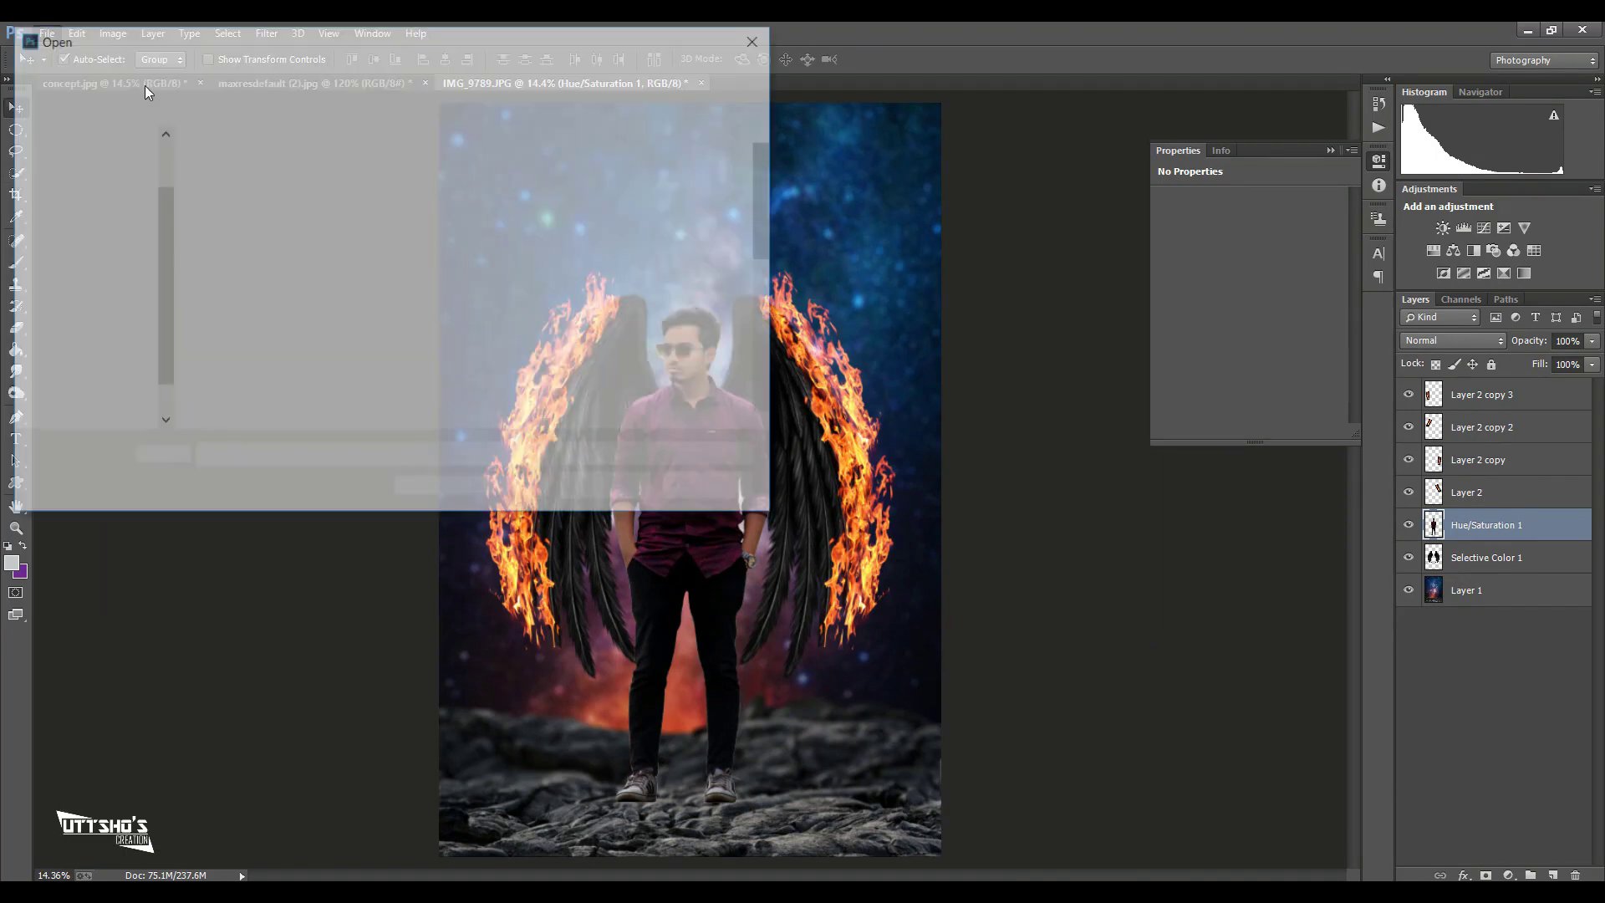
pyautogui.scroll(-5, 468, 276)
pyautogui.doubleClick(216, 179)
pyautogui.moveTo(323, 208)
pyautogui.mouseDown()
pyautogui.moveTo(613, 410)
pyautogui.moveTo(681, 155)
pyautogui.mouseUp()
pyautogui.click(969, 207)
pyautogui.click(815, 347)
# - Scale the moon to about 43% and place it above the man's head
pyautogui.moveTo(695, 235); pyautogui.dragTo(702, 273)
pyautogui.hotkey('ctrl', 't')
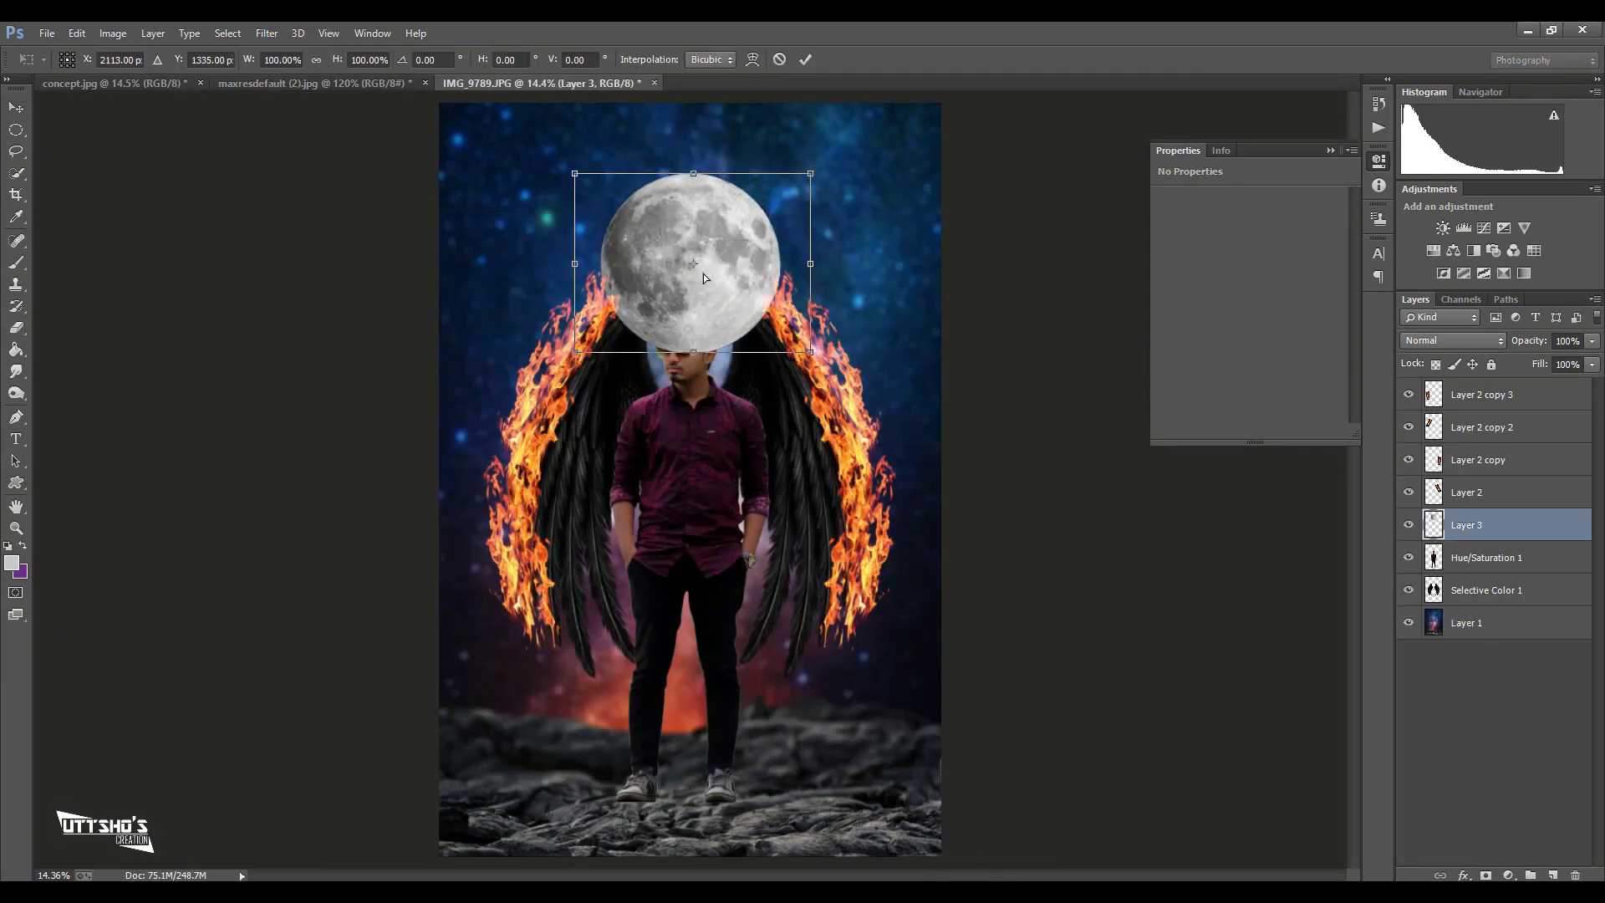
pyautogui.moveTo(798, 172)
pyautogui.mouseDown()
pyautogui.moveTo(734, 242)
pyautogui.moveTo(685, 222)
pyautogui.mouseUp()
pyautogui.press('Return')
# - Darken the moon slightly with a Curves adjustment
pyautogui.click(113, 34)
pyautogui.moveTo(147, 83)
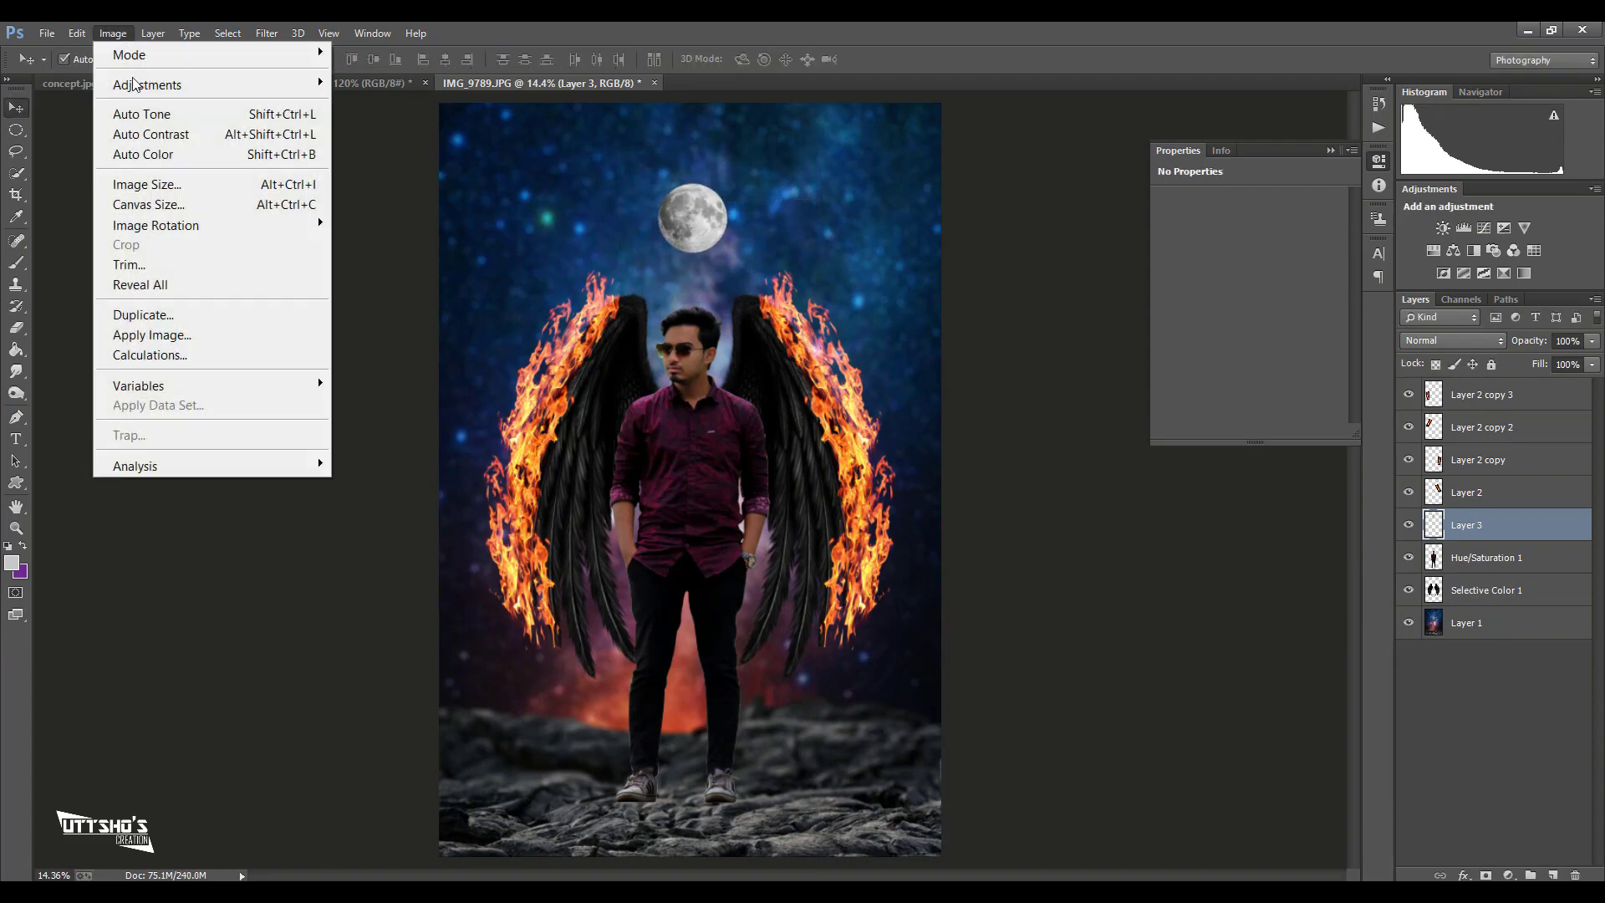
pyautogui.click(360, 127)
pyautogui.moveTo(1207, 432); pyautogui.dragTo(1226, 447)
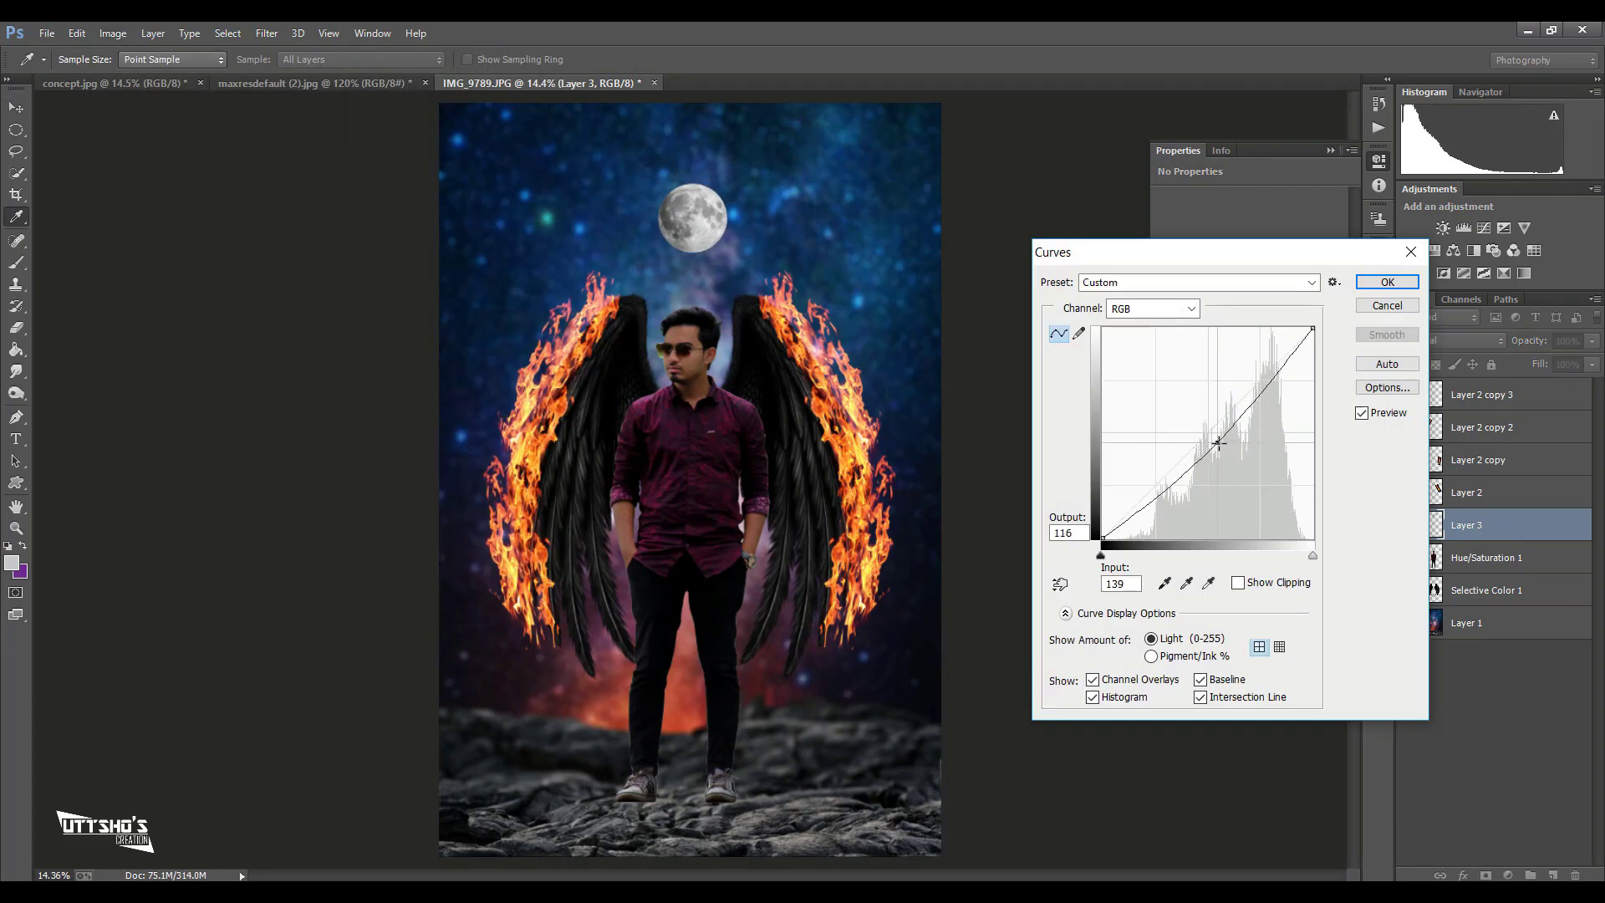
pyautogui.click(1387, 282)
# - Lower the moon's exposure to -0.43
pyautogui.click(113, 33)
pyautogui.moveTo(147, 83)
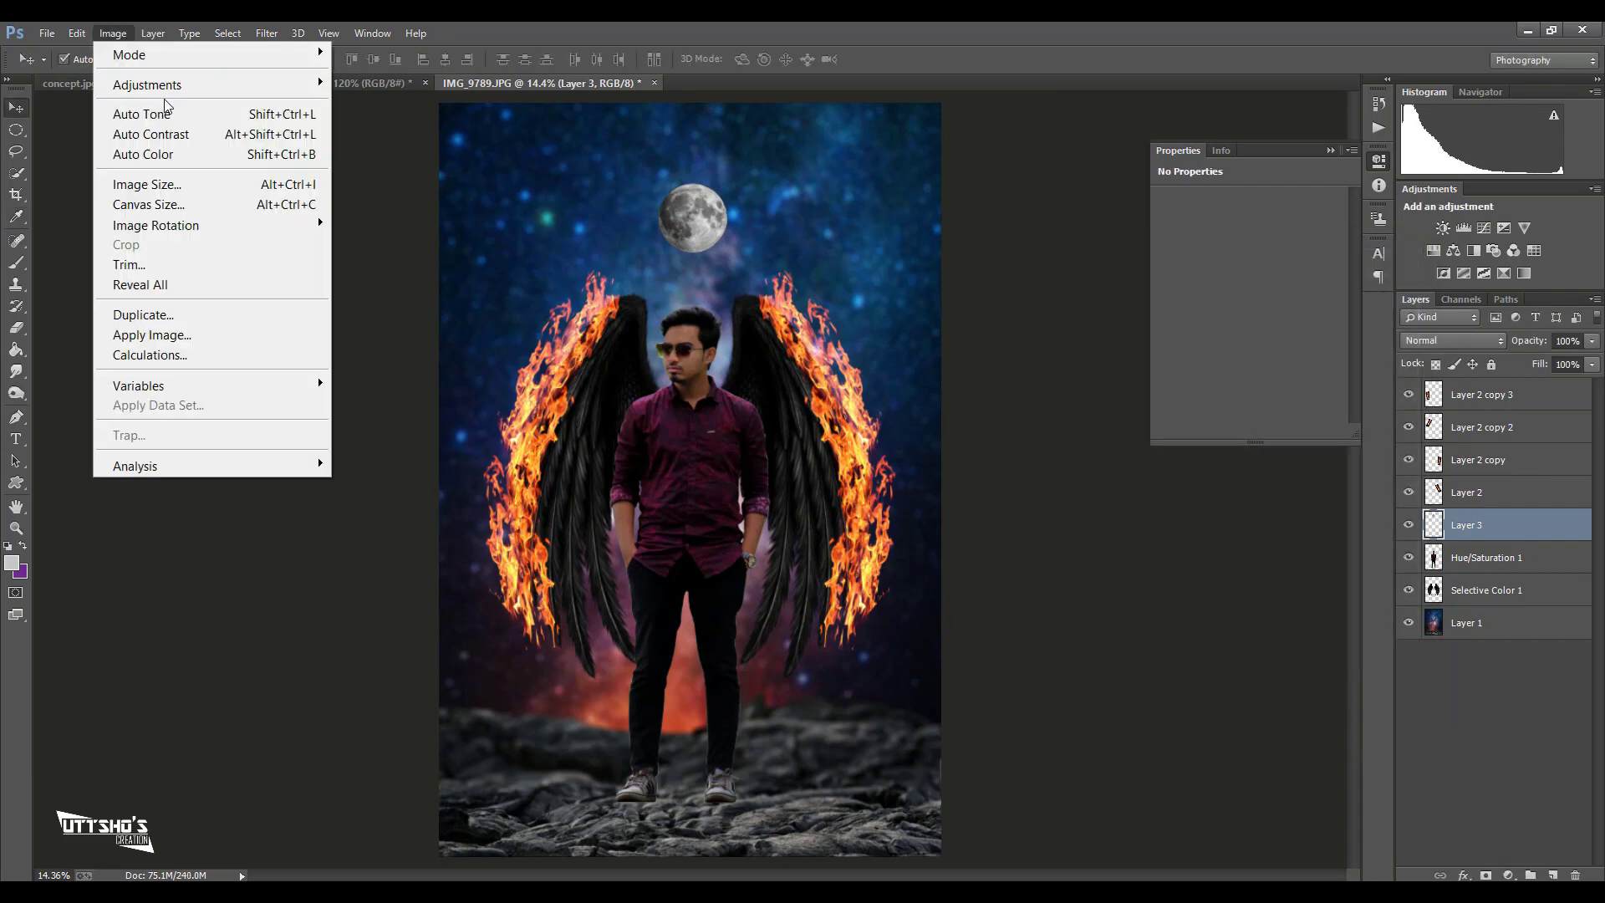
pyautogui.click(359, 142)
pyautogui.moveTo(754, 340)
pyautogui.mouseDown()
pyautogui.moveTo(735, 339)
pyautogui.moveTo(784, 373)
pyautogui.mouseUp()
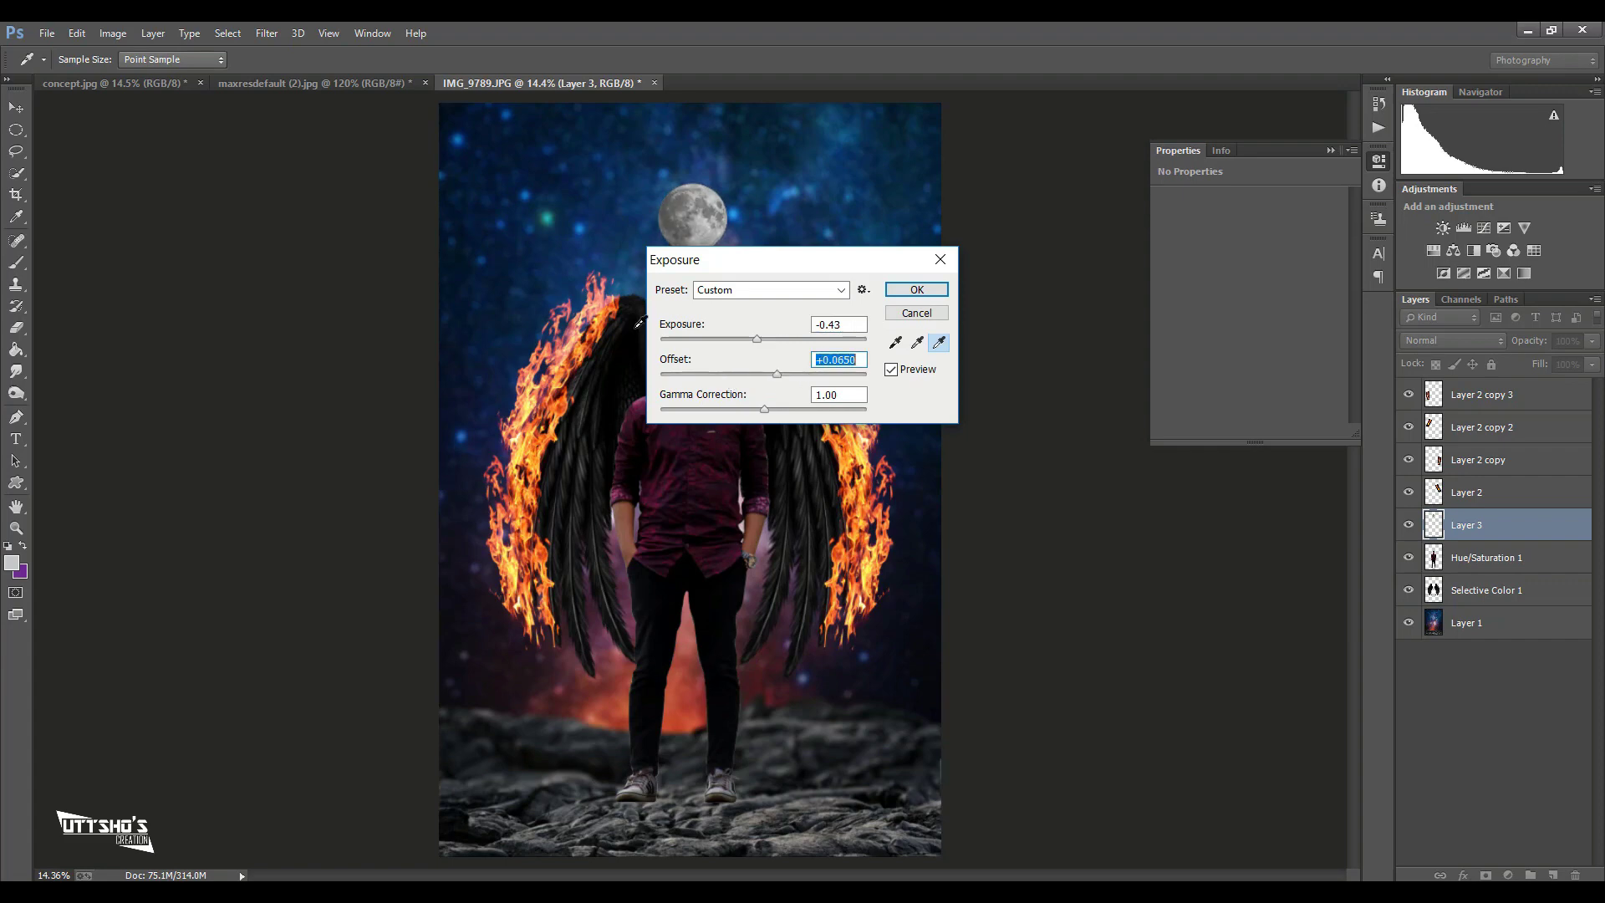
pyautogui.click(916, 289)
pyautogui.press('v')
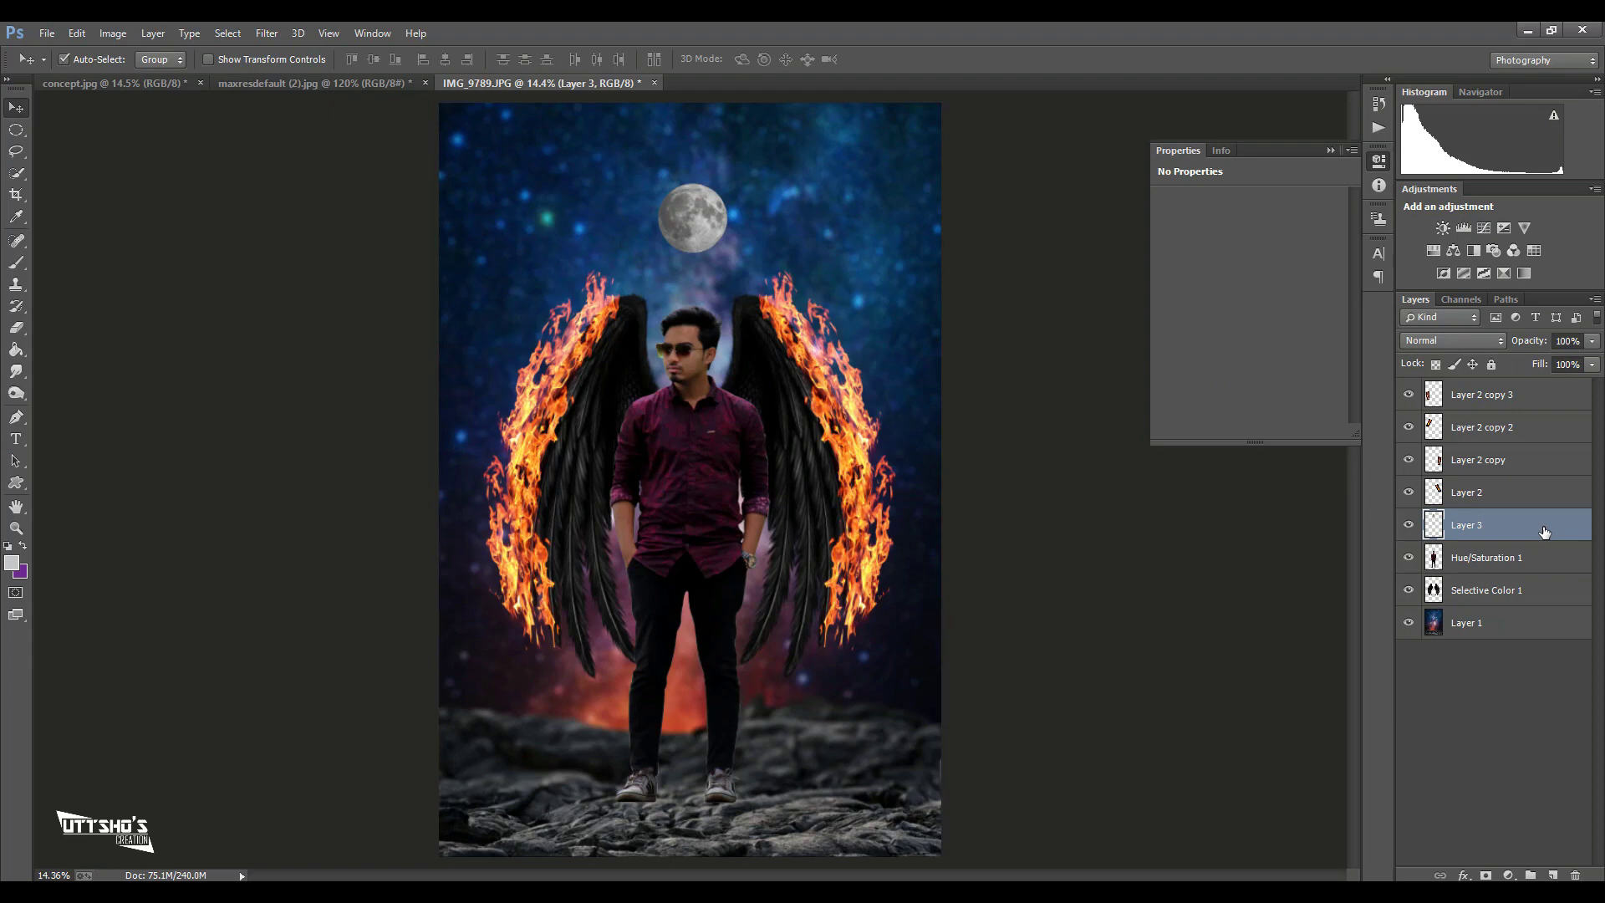
pyautogui.press('h')
pyautogui.doubleClick(1422, 528)
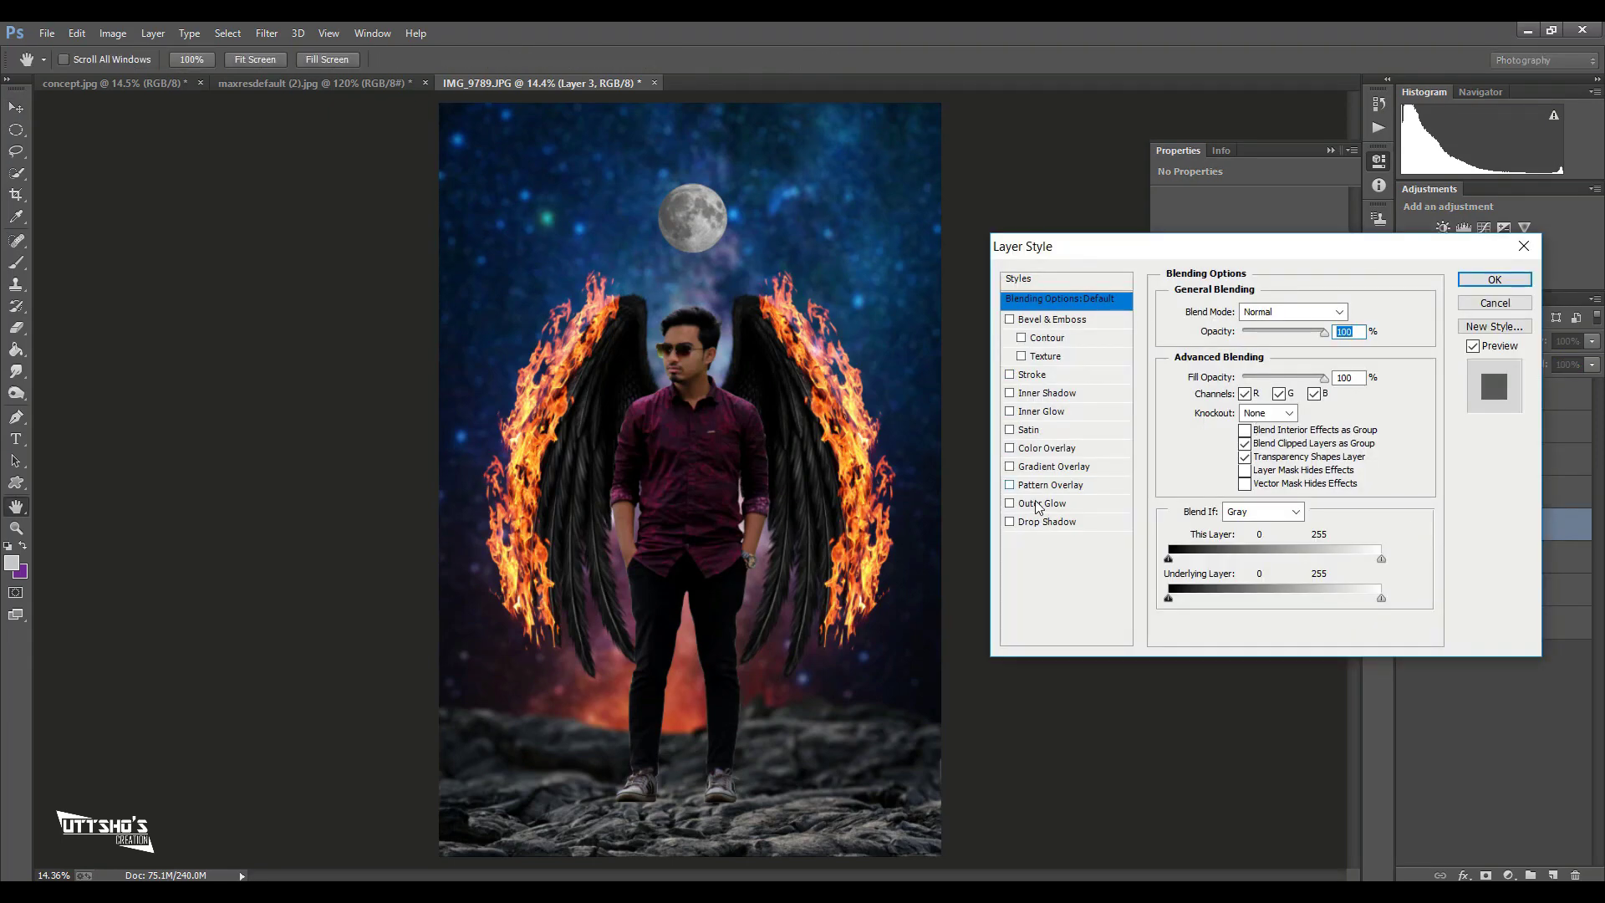
# - Give the moon a wide Outer Glow with 10% spread
pyautogui.click(1039, 505)
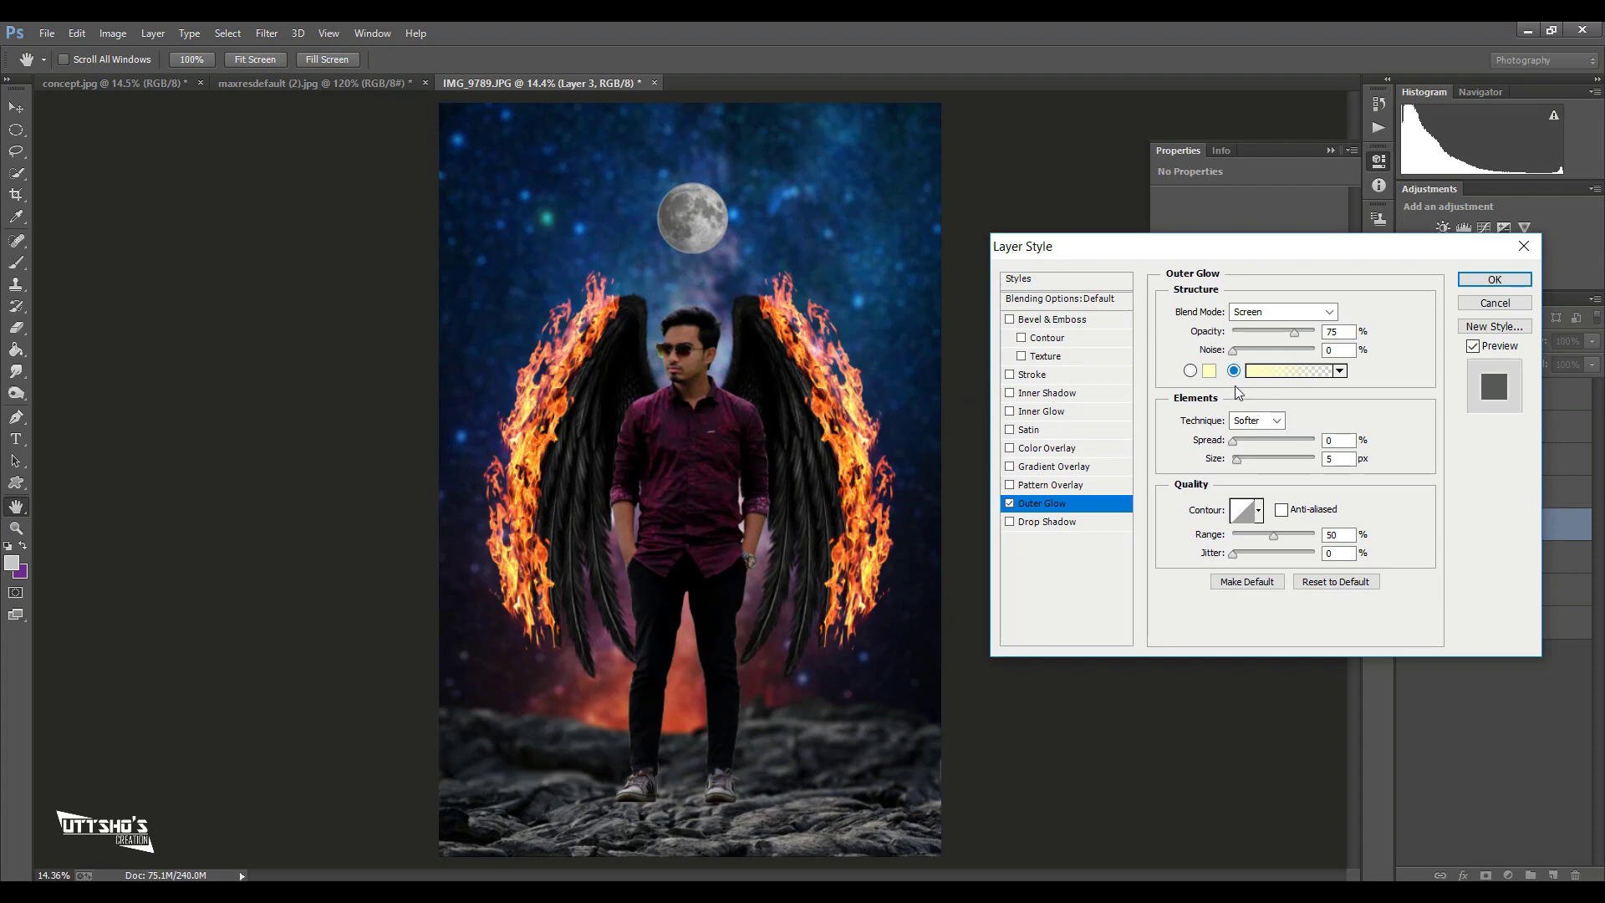
pyautogui.moveTo(1239, 462); pyautogui.dragTo(1320, 462)
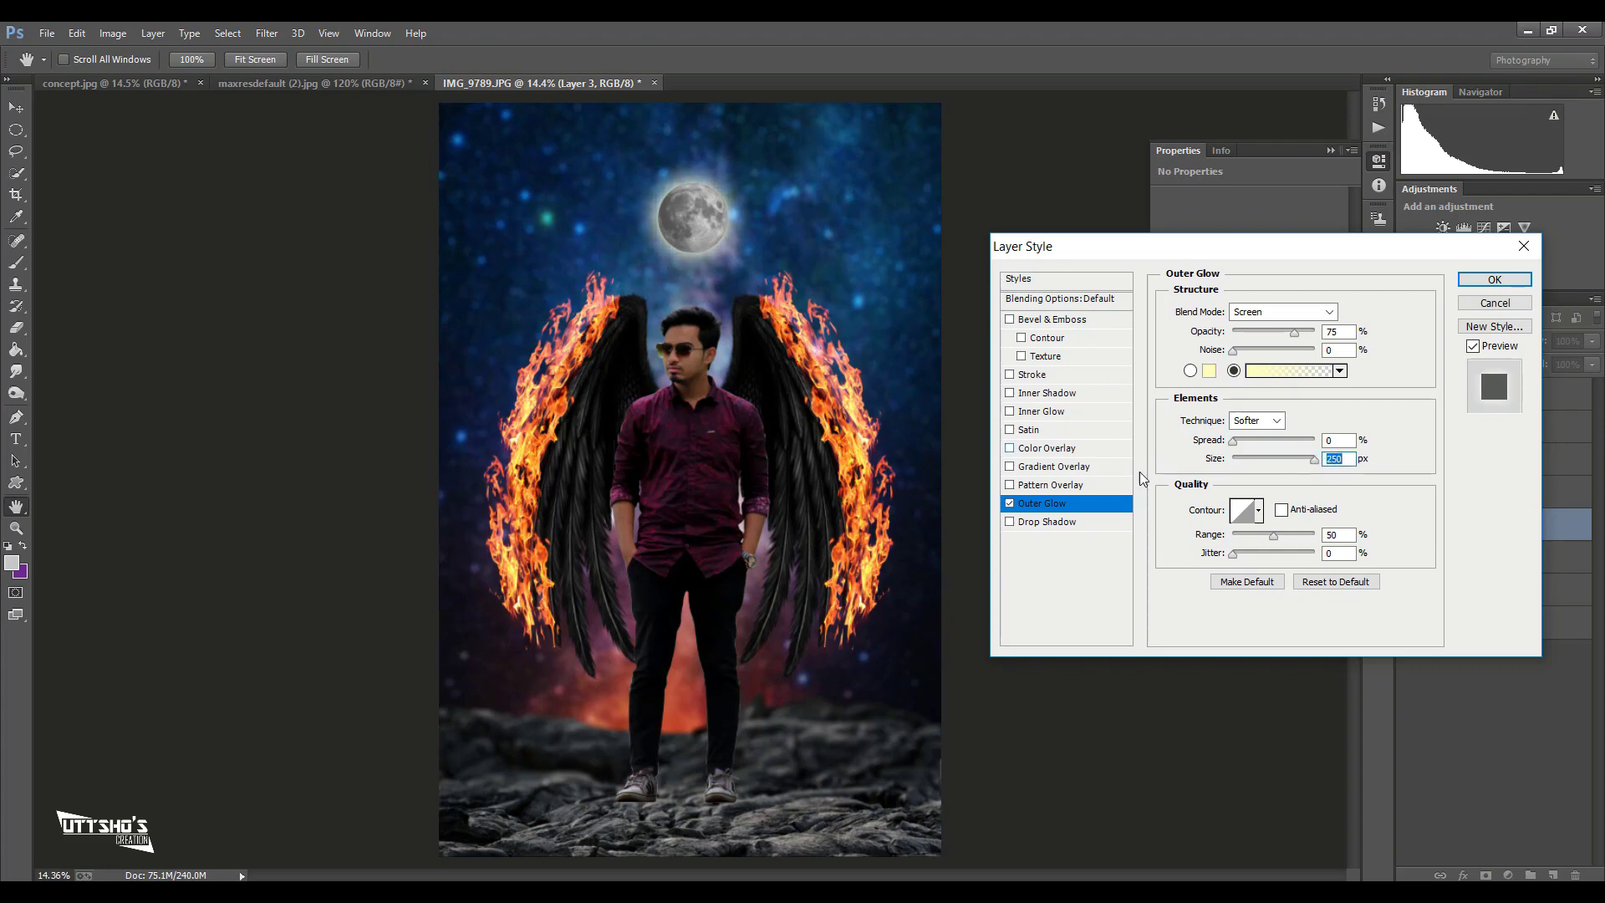
pyautogui.moveTo(1227, 444)
pyautogui.mouseDown()
pyautogui.moveTo(1251, 444)
pyautogui.moveTo(1221, 458)
pyautogui.moveTo(1245, 449)
pyautogui.mouseUp()
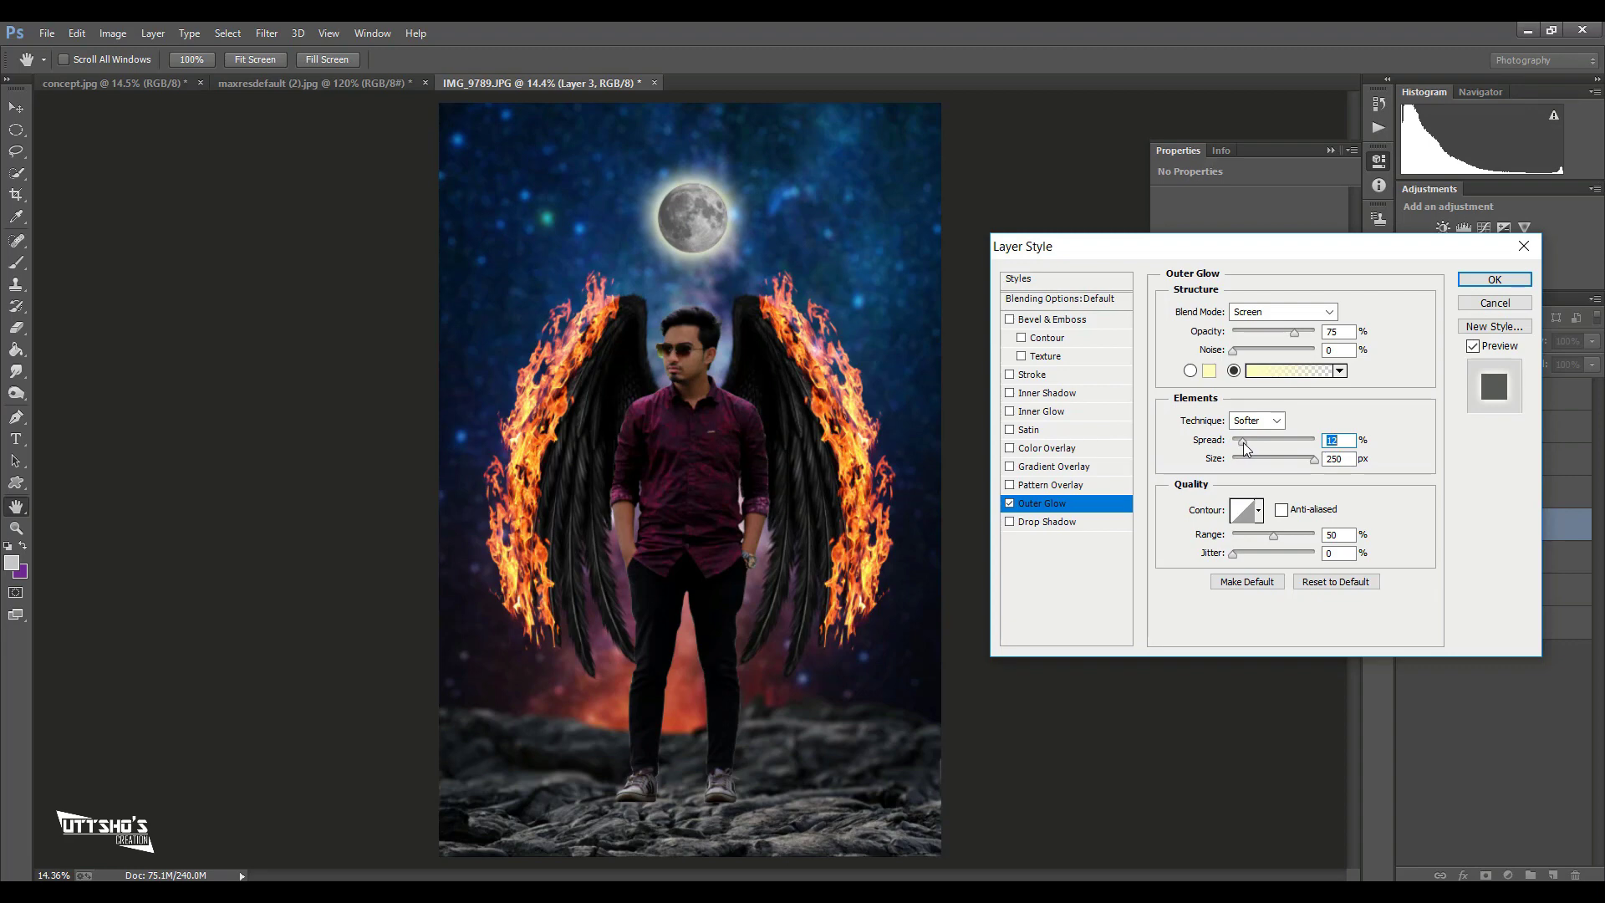
pyautogui.moveTo(1245, 449); pyautogui.dragTo(1241, 449)
pyautogui.click(1495, 279)
pyautogui.press('v')
# - Soften the moon with a 10 px Gaussian Blur
pyautogui.click(266, 33)
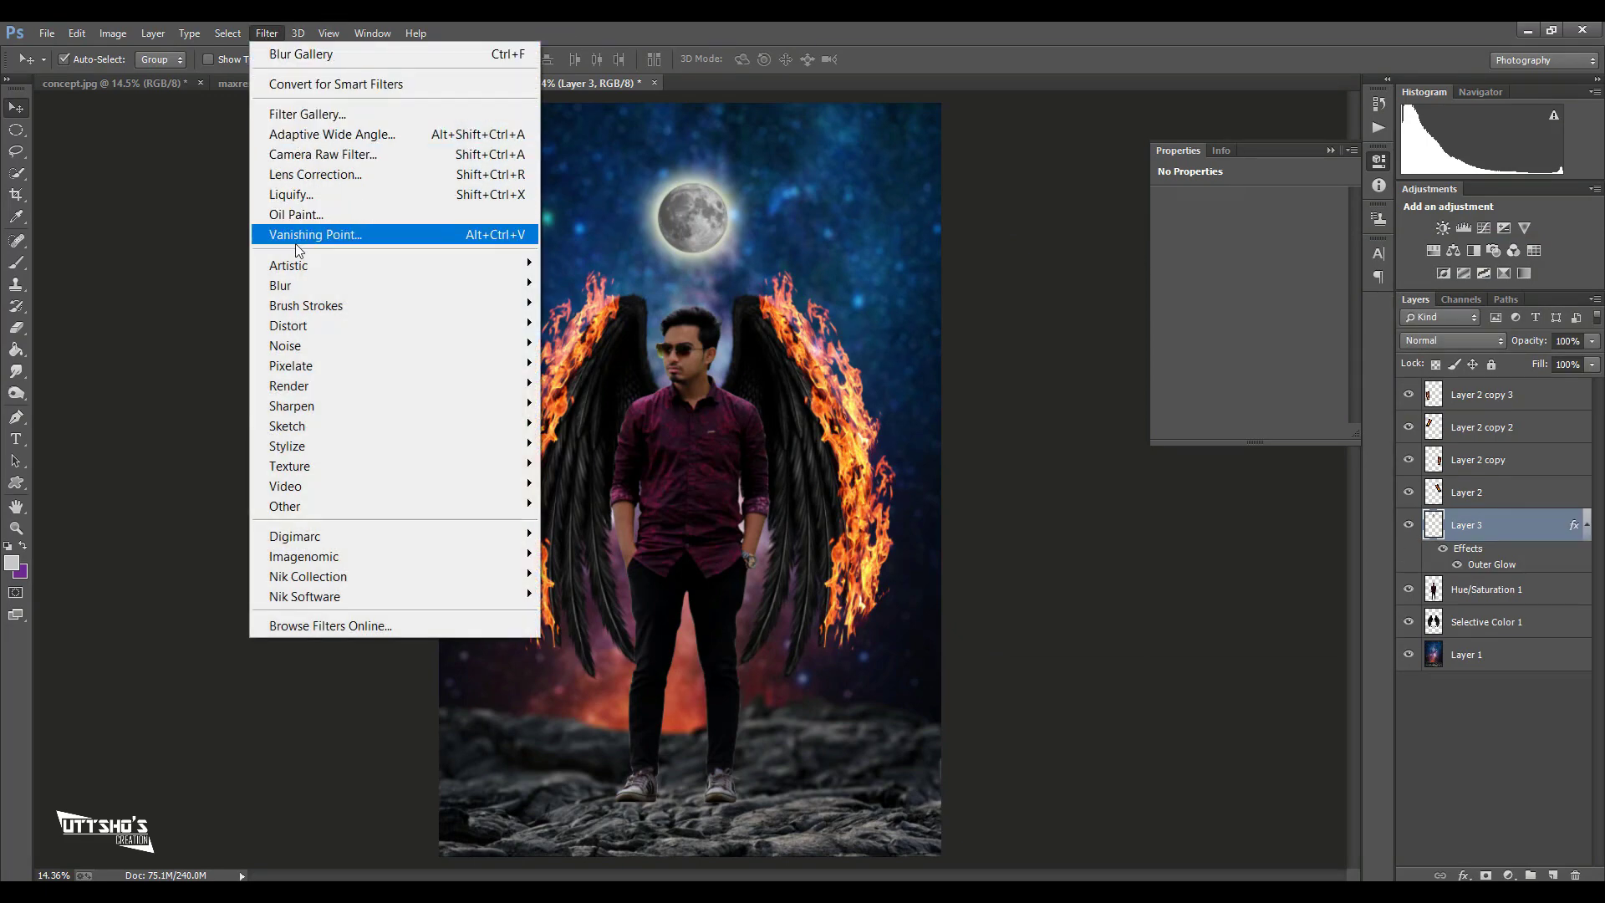
pyautogui.moveTo(279, 284)
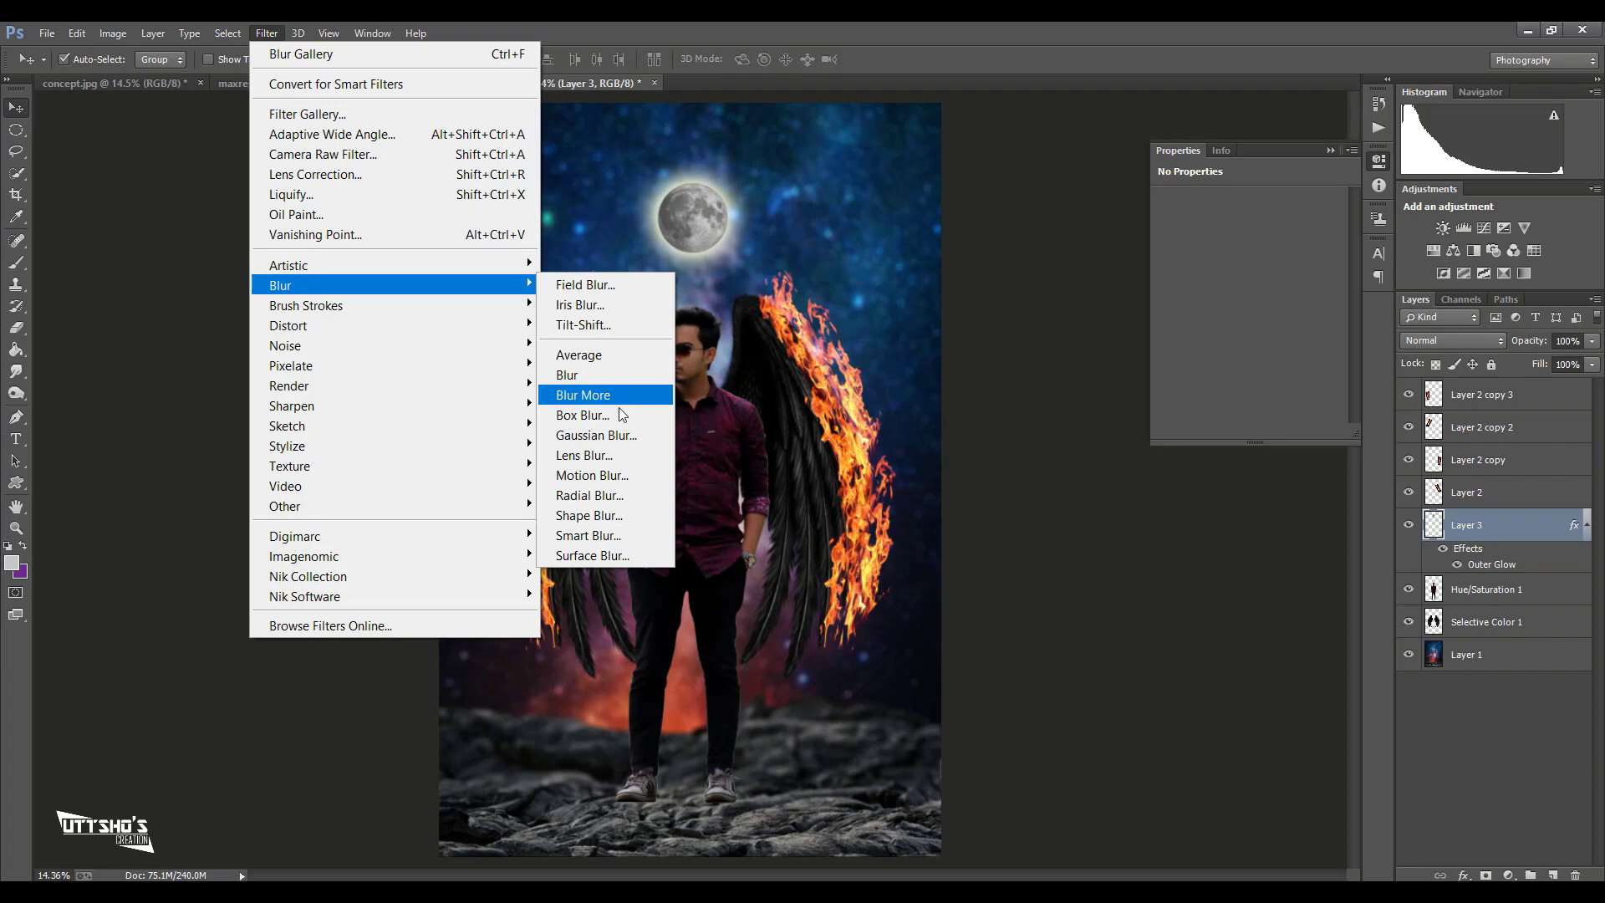
pyautogui.click(612, 435)
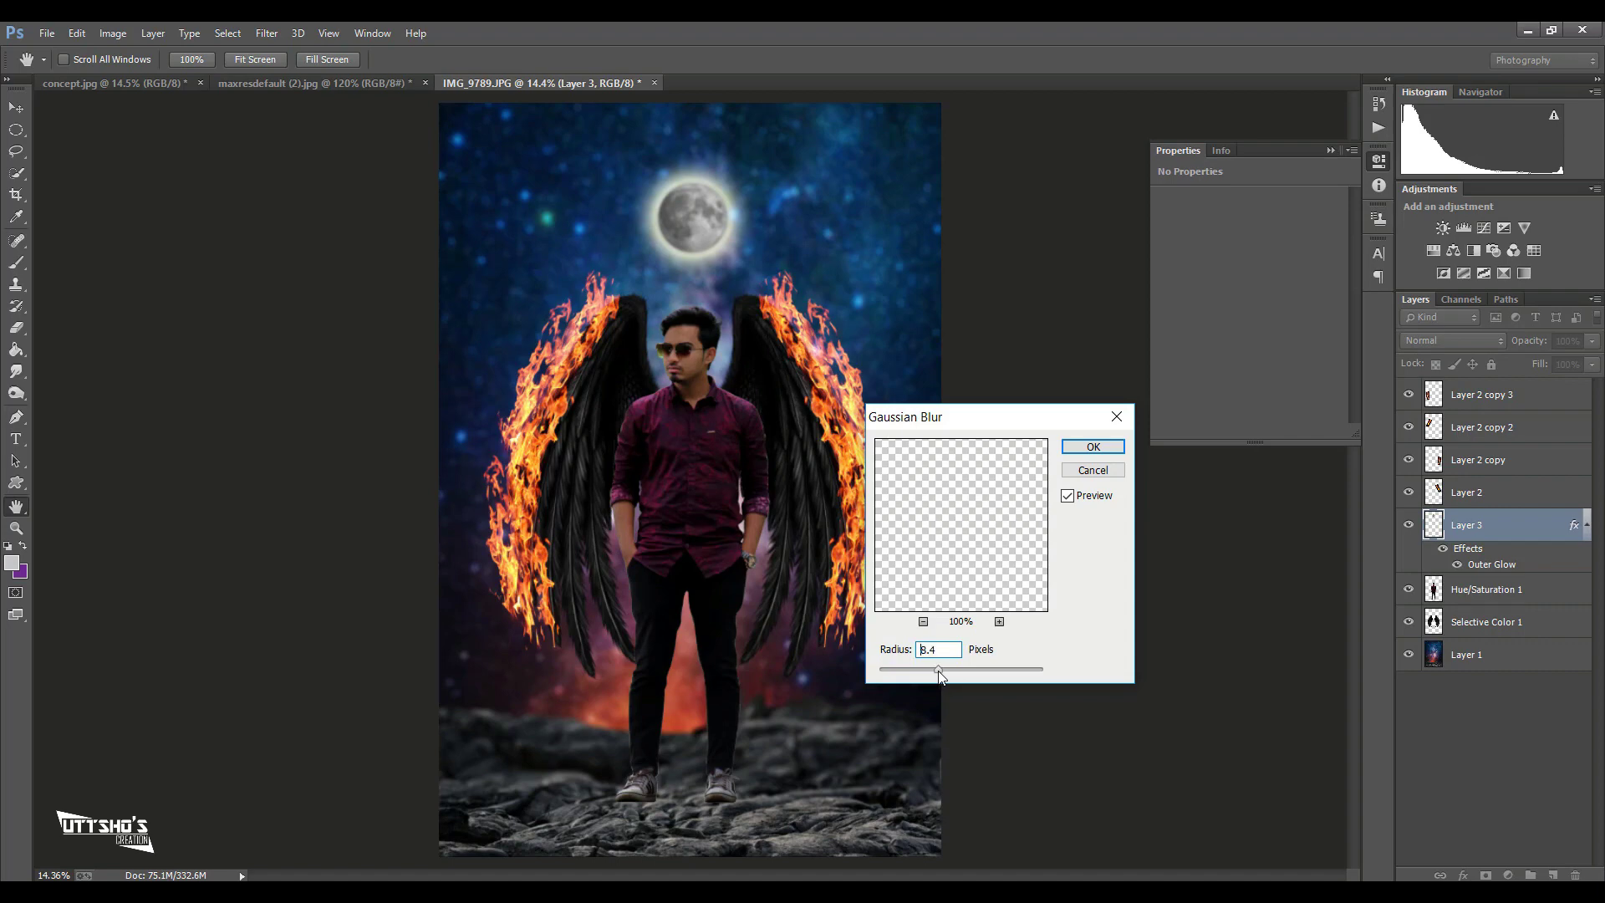
pyautogui.write('10')
pyautogui.click(1092, 447)
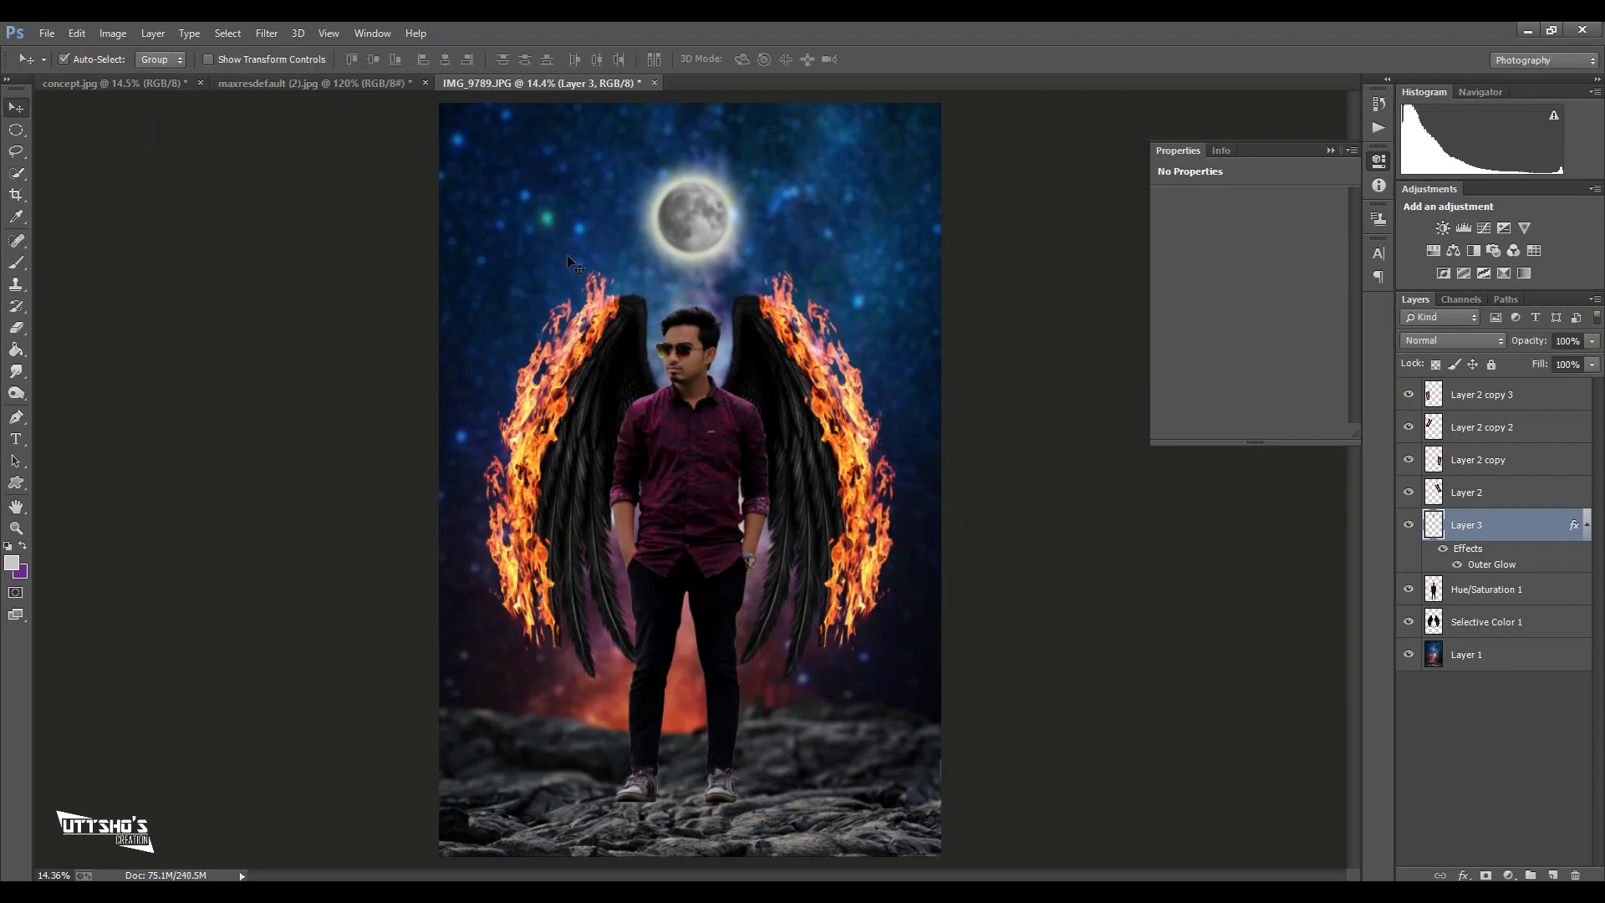
# - Enlarge the moon to about 131% and nudge it into place above the man
pyautogui.hotkey('ctrl', 't')
pyautogui.moveTo(730, 255); pyautogui.dragTo(743, 267)
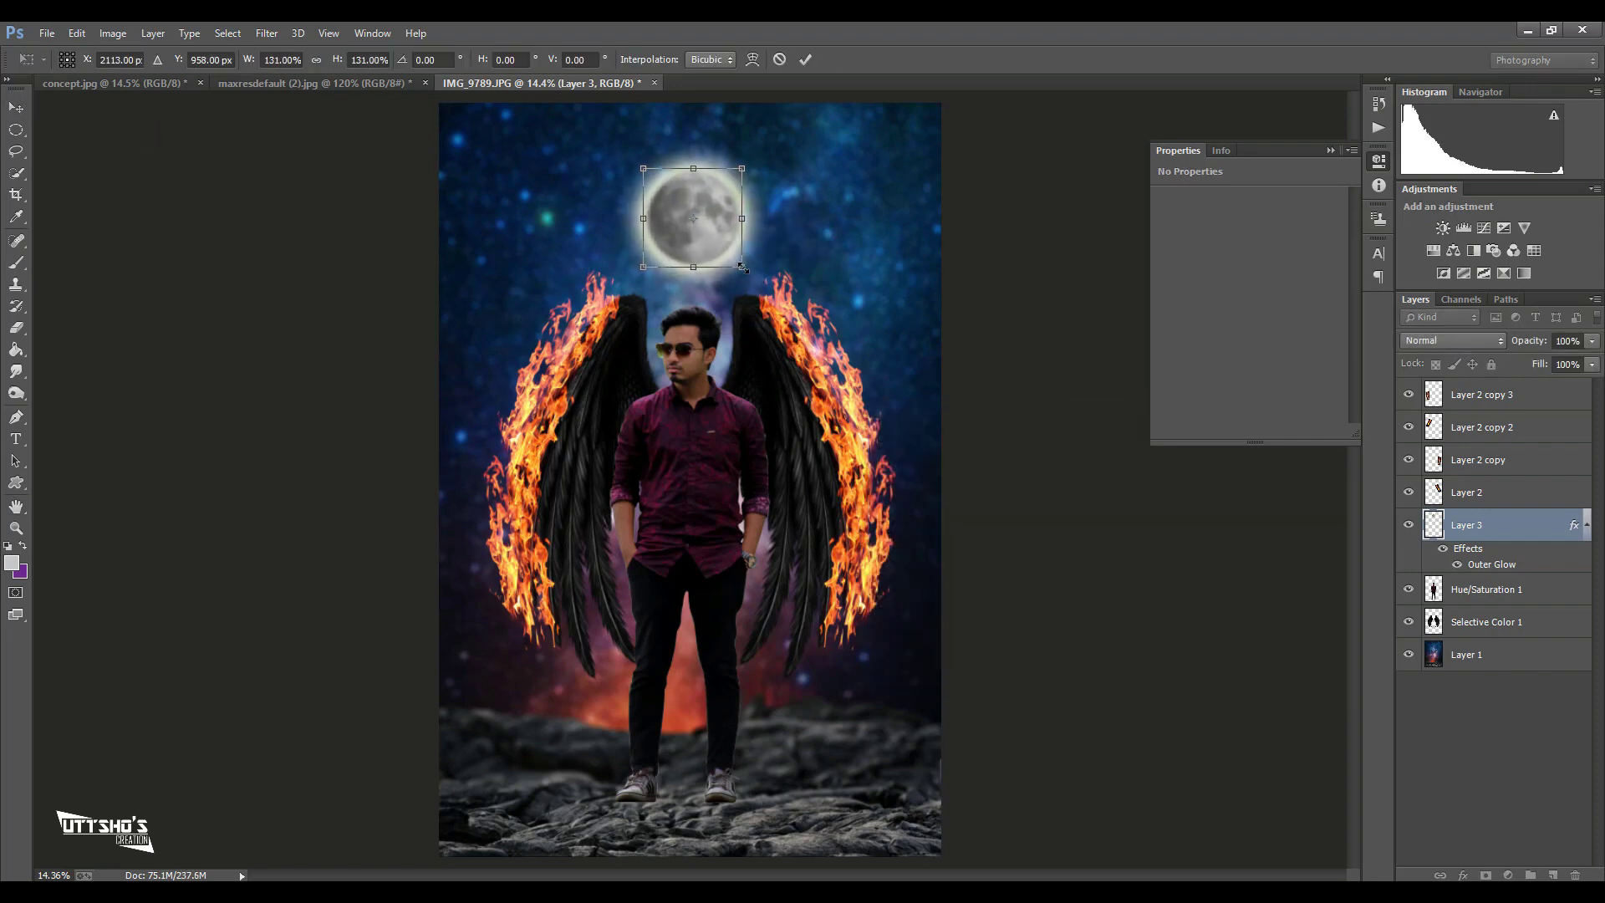
pyautogui.press('Return')
pyautogui.moveTo(711, 243); pyautogui.dragTo(708, 260)
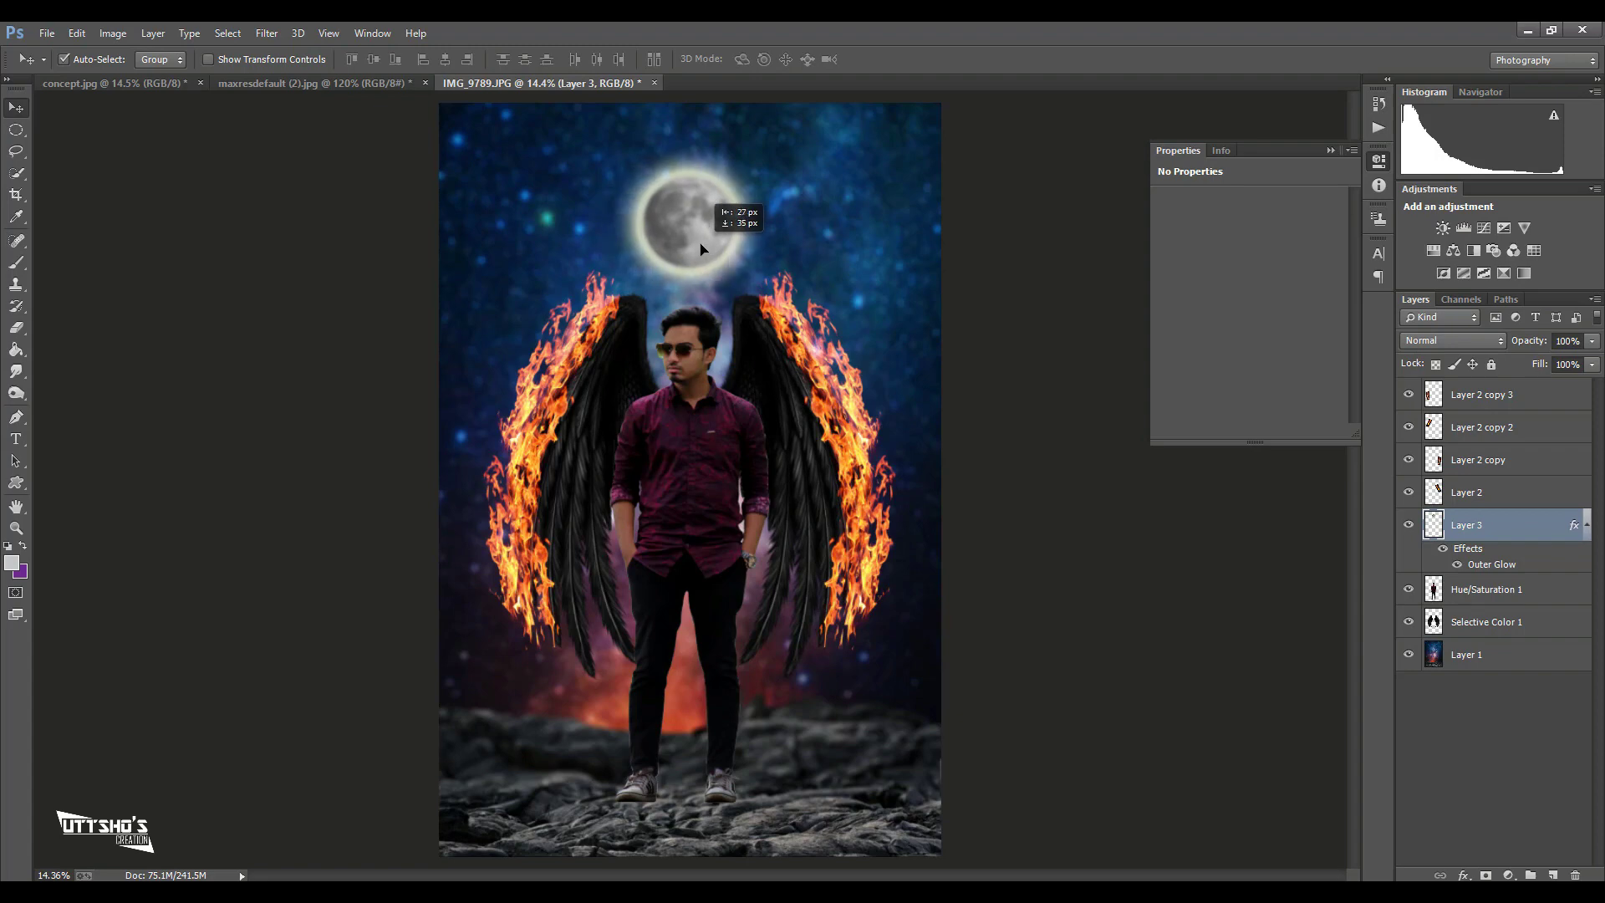
pyautogui.hotkey('shift', 'Right')
pyautogui.hotkey('shift', 'Right')
pyautogui.hotkey('shift', 'Right')
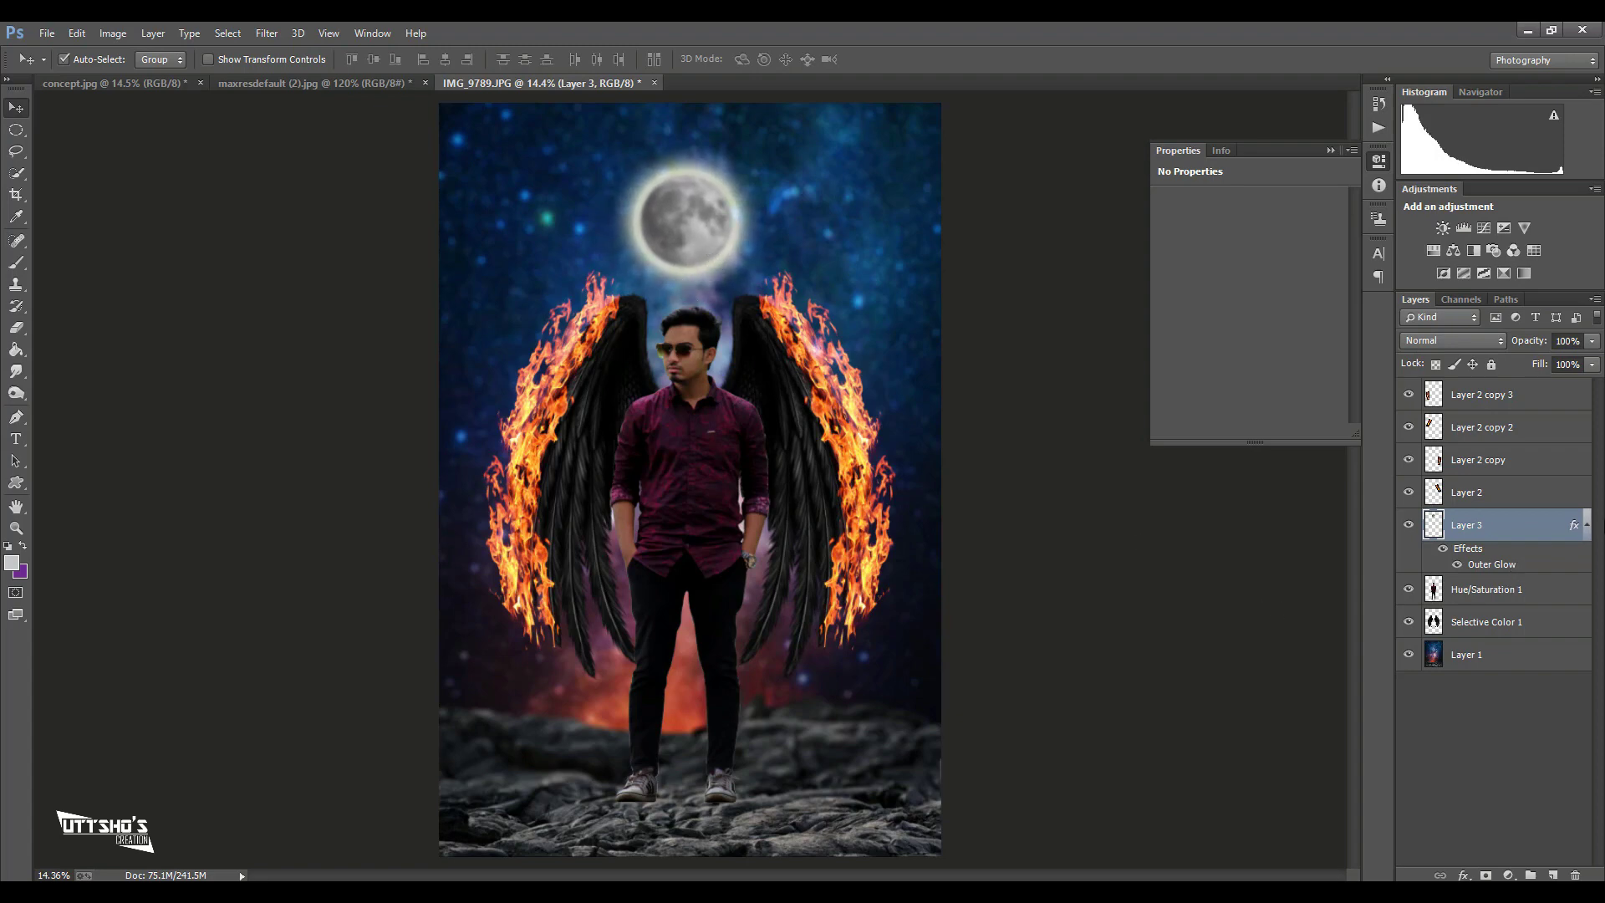
# - Merge the moon layer with Layer 1
pyautogui.click(1588, 525)
pyautogui.keyDown('ctrl'); pyautogui.click(1483, 622); pyautogui.keyUp('ctrl')
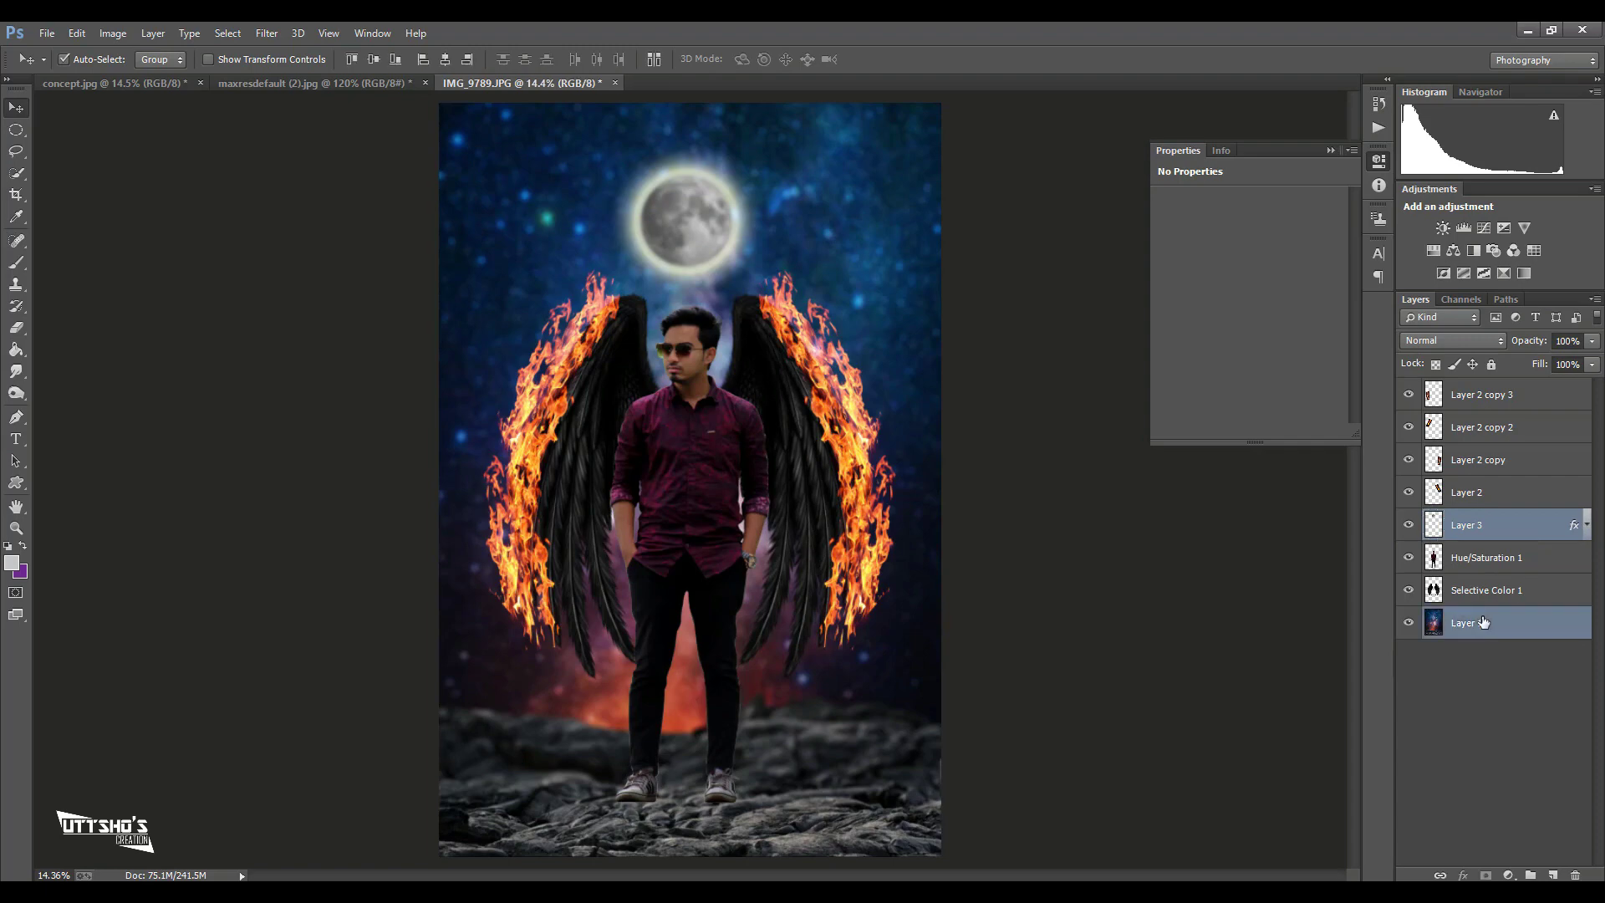
pyautogui.rightClick(1483, 622)
pyautogui.click(1126, 629)
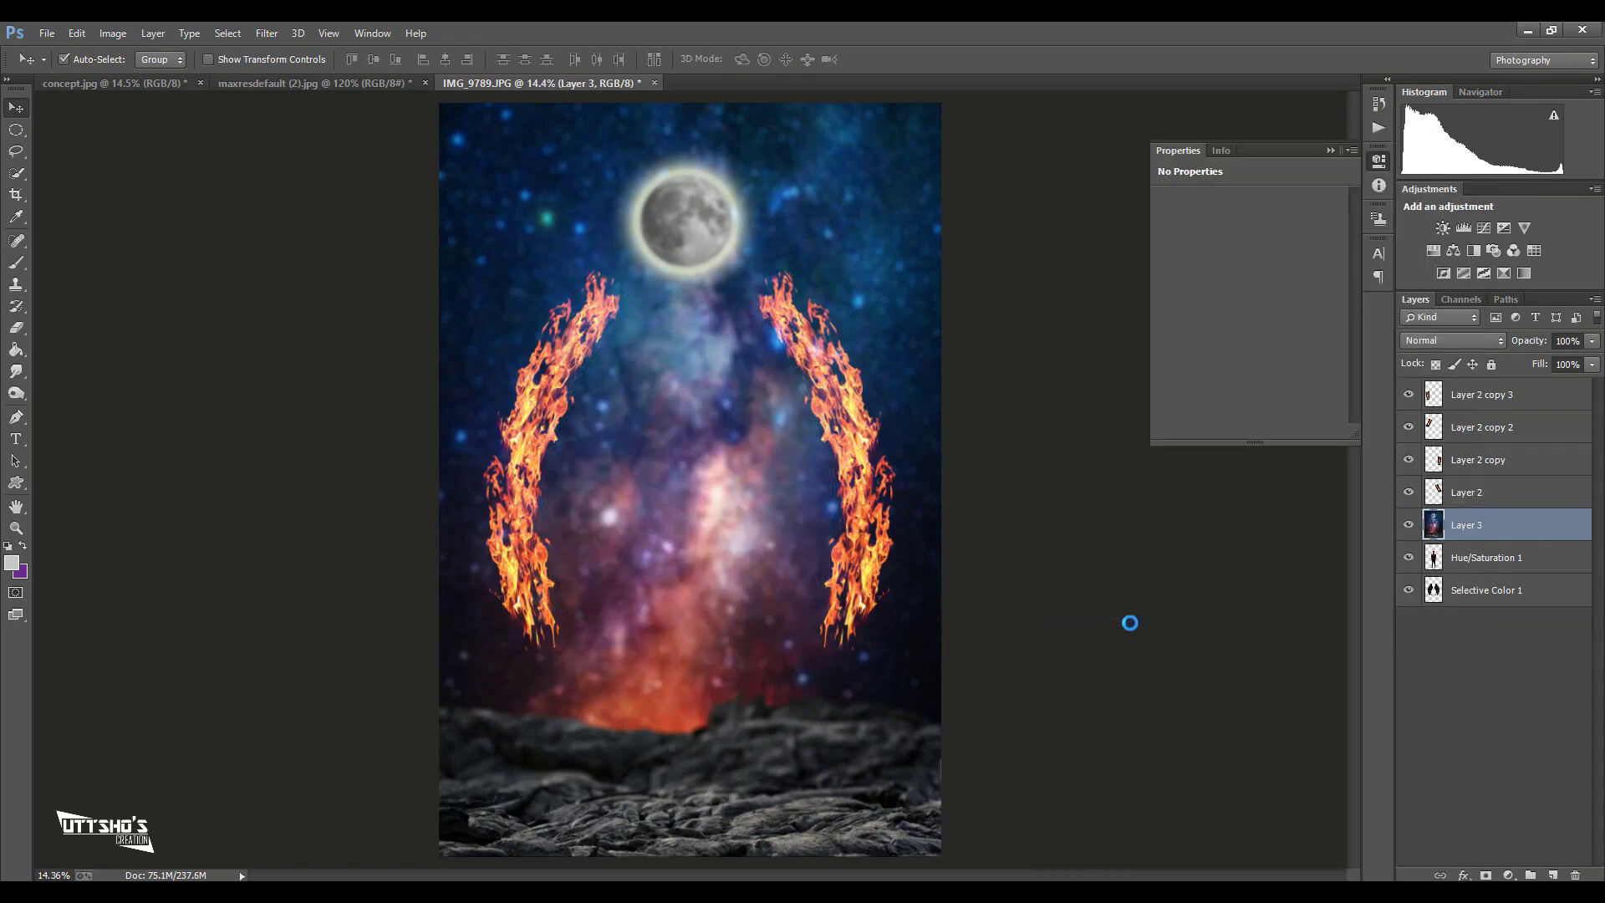
pyautogui.click(1510, 663)
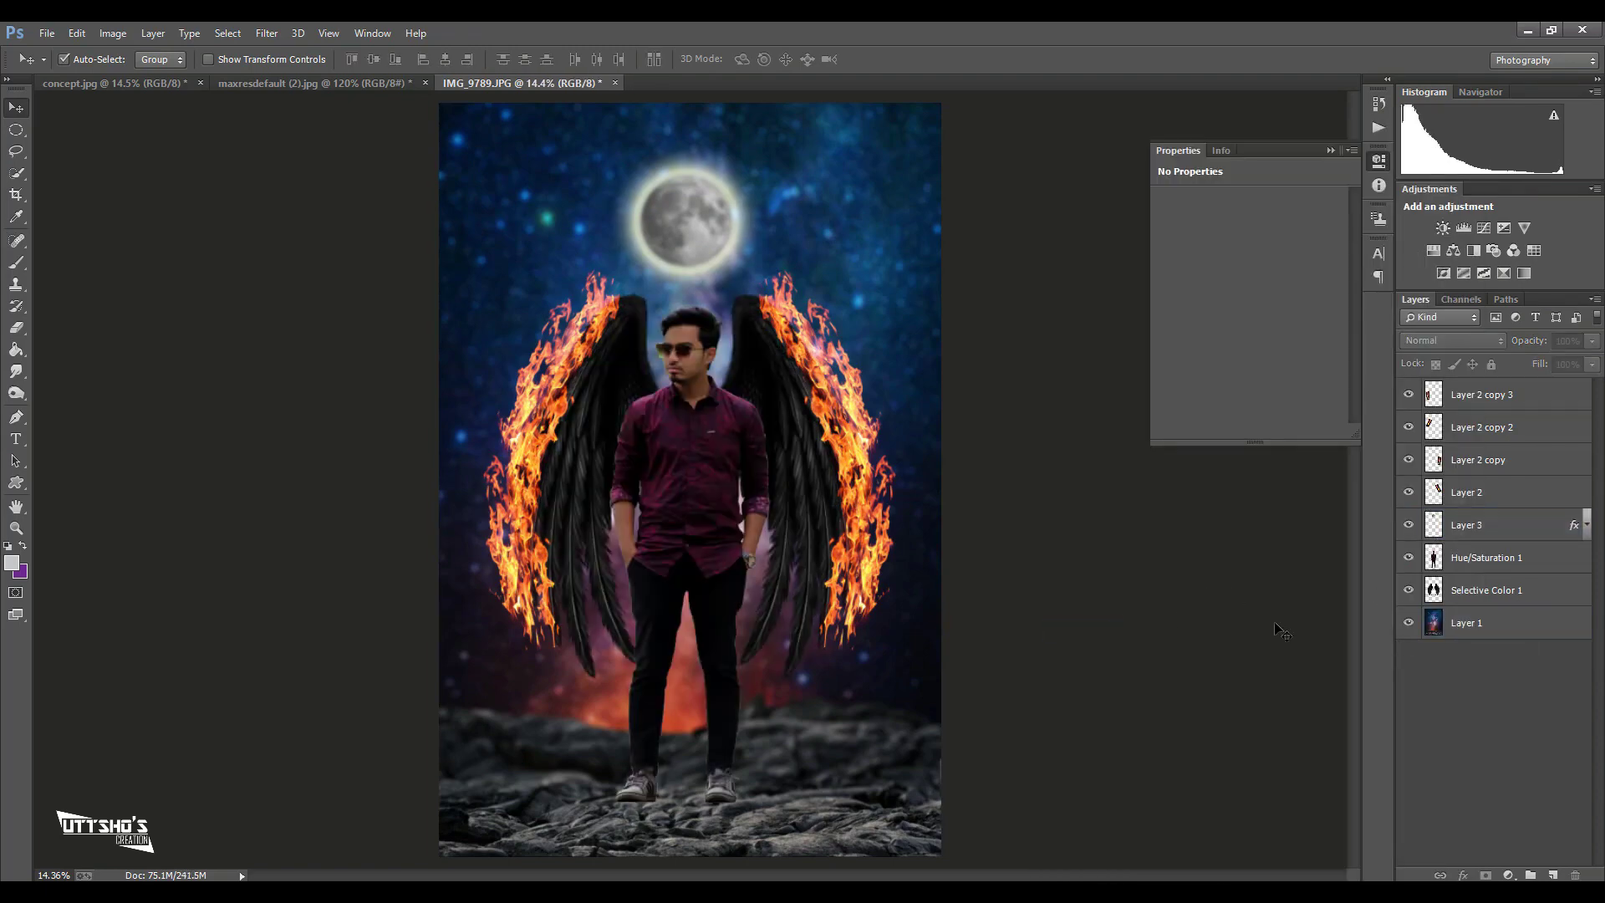
# - Open the sparks image and drag it into the composite
pyautogui.click(36, 32)
pyautogui.click(50, 83)
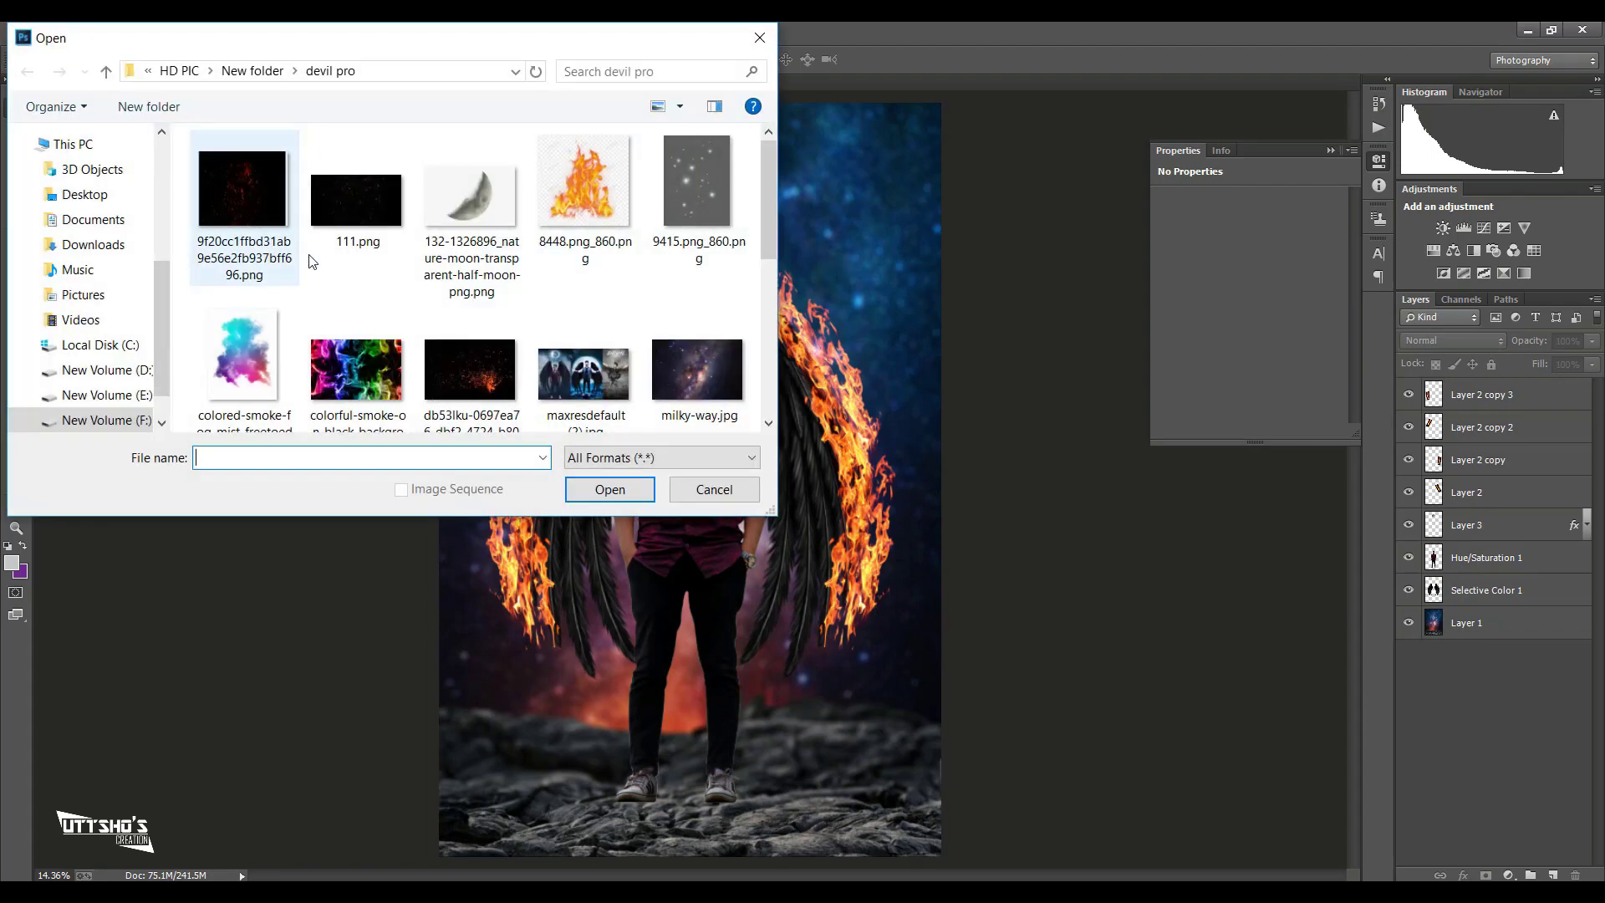
pyautogui.scroll(-1, 560, 330)
pyautogui.doubleClick(272, 154)
pyautogui.moveTo(489, 303)
pyautogui.mouseDown()
pyautogui.moveTo(755, 316)
pyautogui.moveTo(660, 418)
pyautogui.moveTo(853, 302)
pyautogui.mouseUp()
# - Position the sparks over the man and set their blend mode to Screen
pyautogui.hotkey('ctrl', 't')
pyautogui.moveTo(763, 396); pyautogui.dragTo(769, 395)
pyautogui.press('Return')
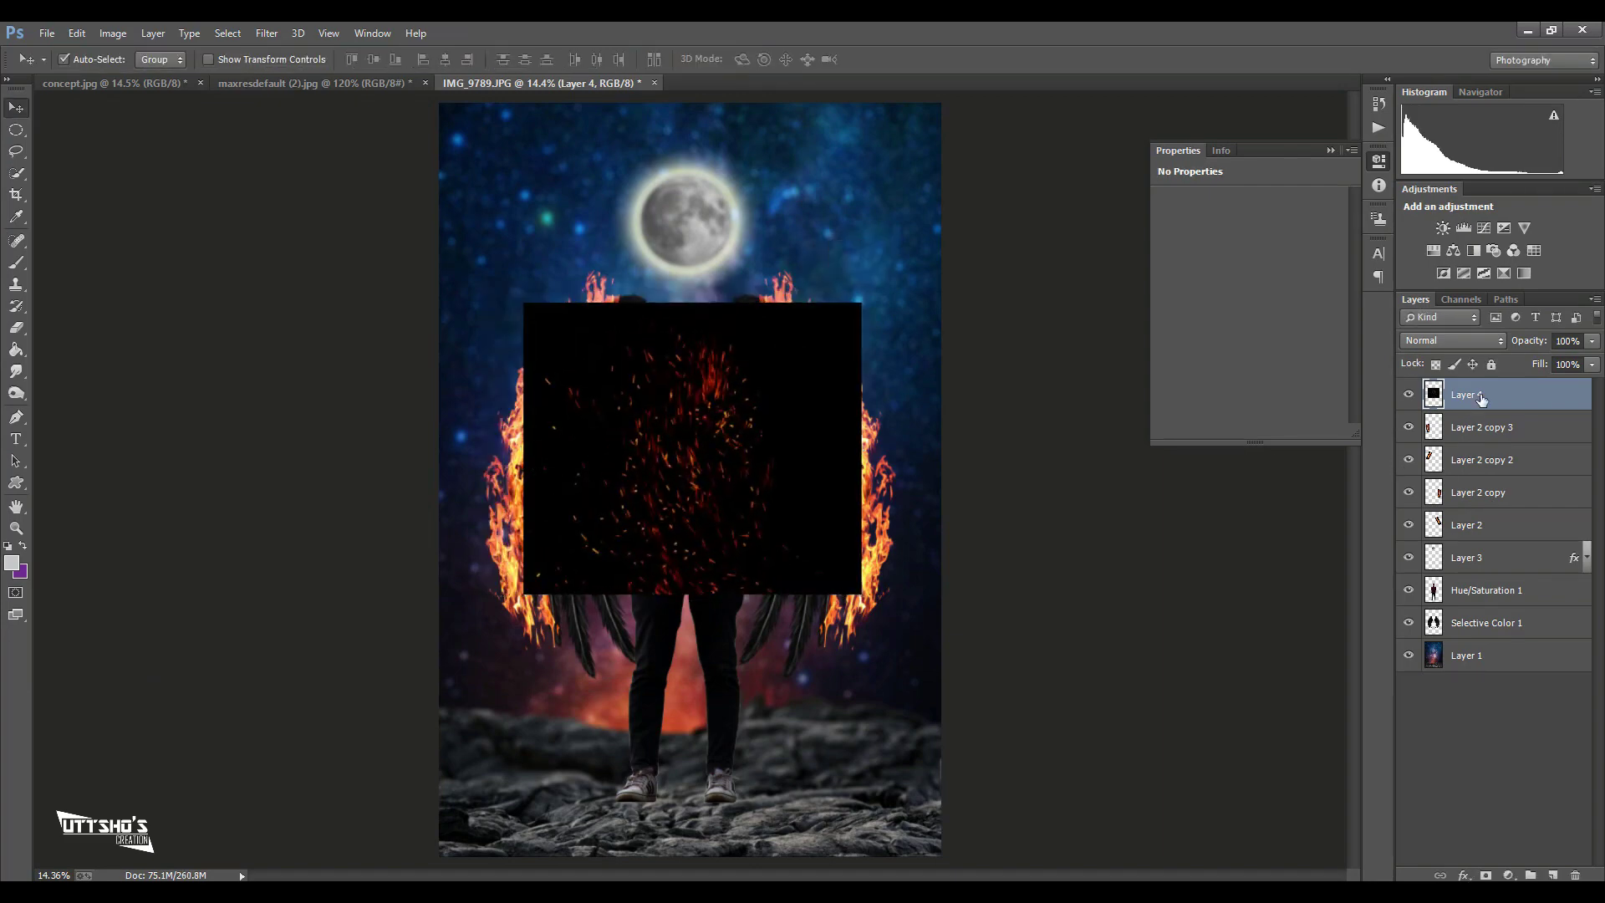
pyautogui.click(1453, 341)
pyautogui.click(1455, 507)
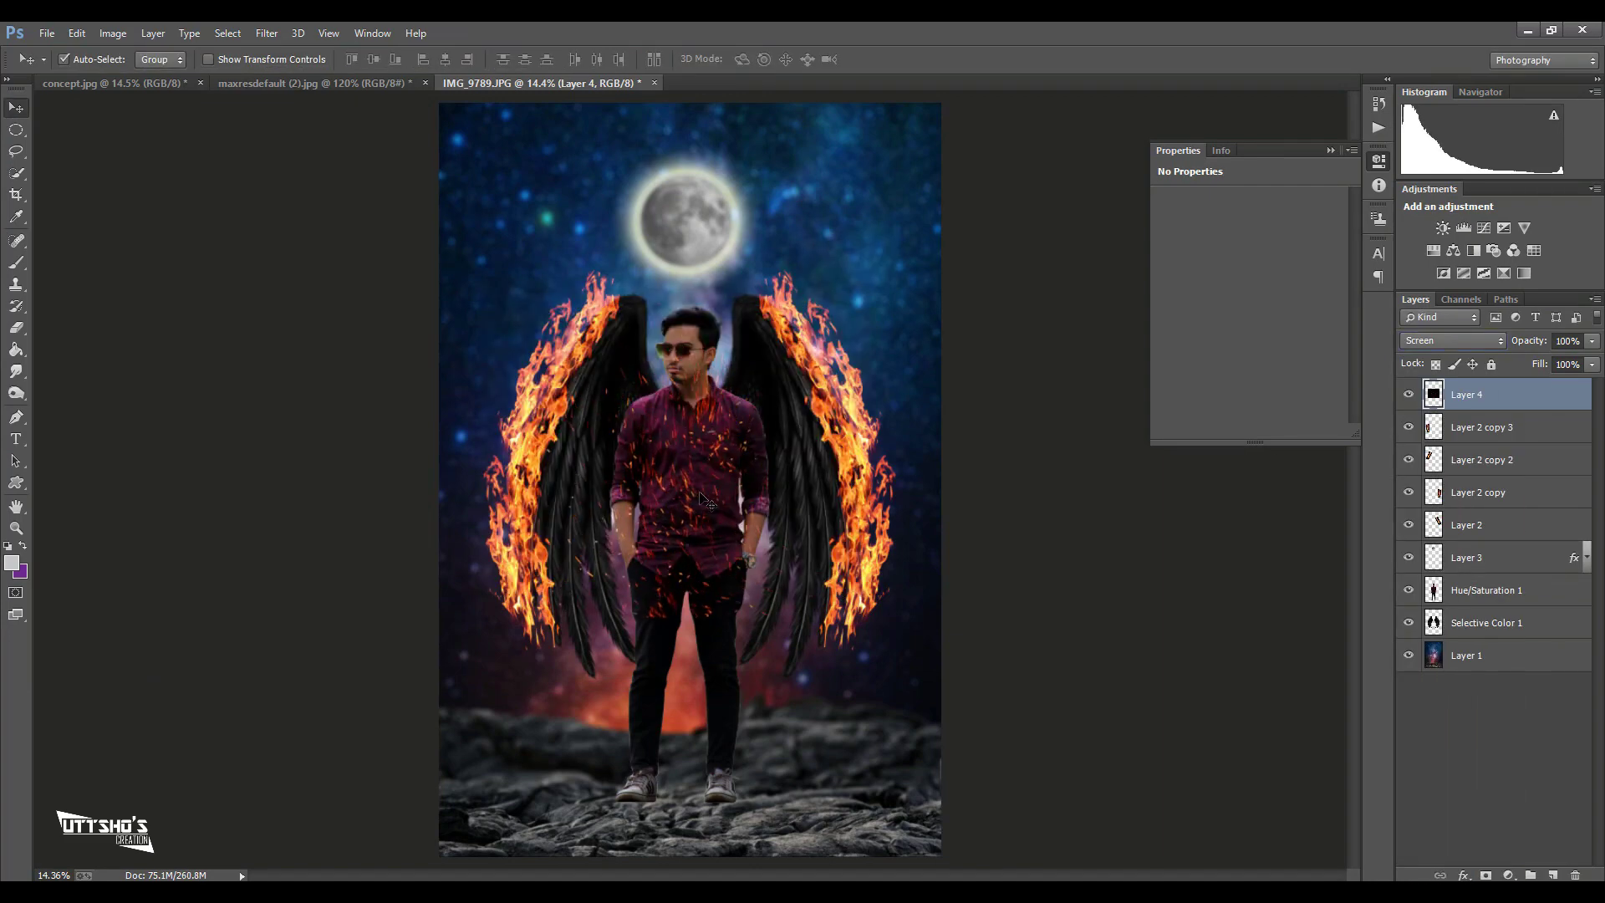
# - Enlarge the sparks to 221% around the figure and shift them into place
pyautogui.hotkey('ctrl', 't')
pyautogui.moveTo(874, 352); pyautogui.dragTo(1059, 149)
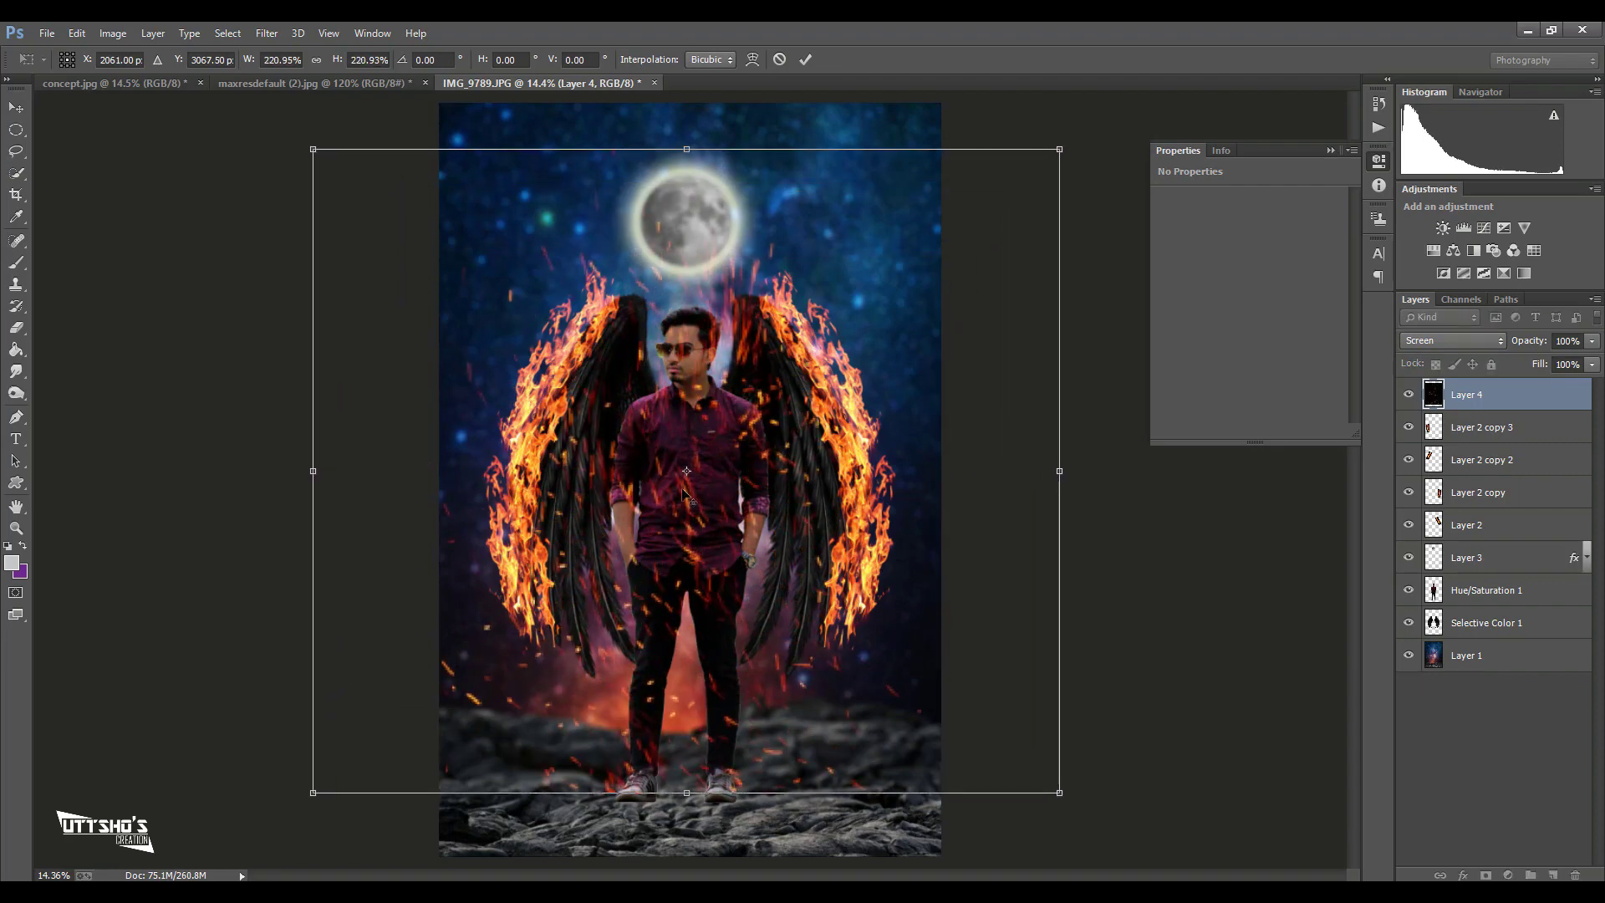
pyautogui.moveTo(621, 526); pyautogui.dragTo(483, 847)
pyautogui.press('Return')
pyautogui.moveTo(573, 718); pyautogui.dragTo(835, 724)
# - Duplicate the sparks layer and move the Layer 4 copy up and right
pyautogui.hotkey('ctrl', 'j')
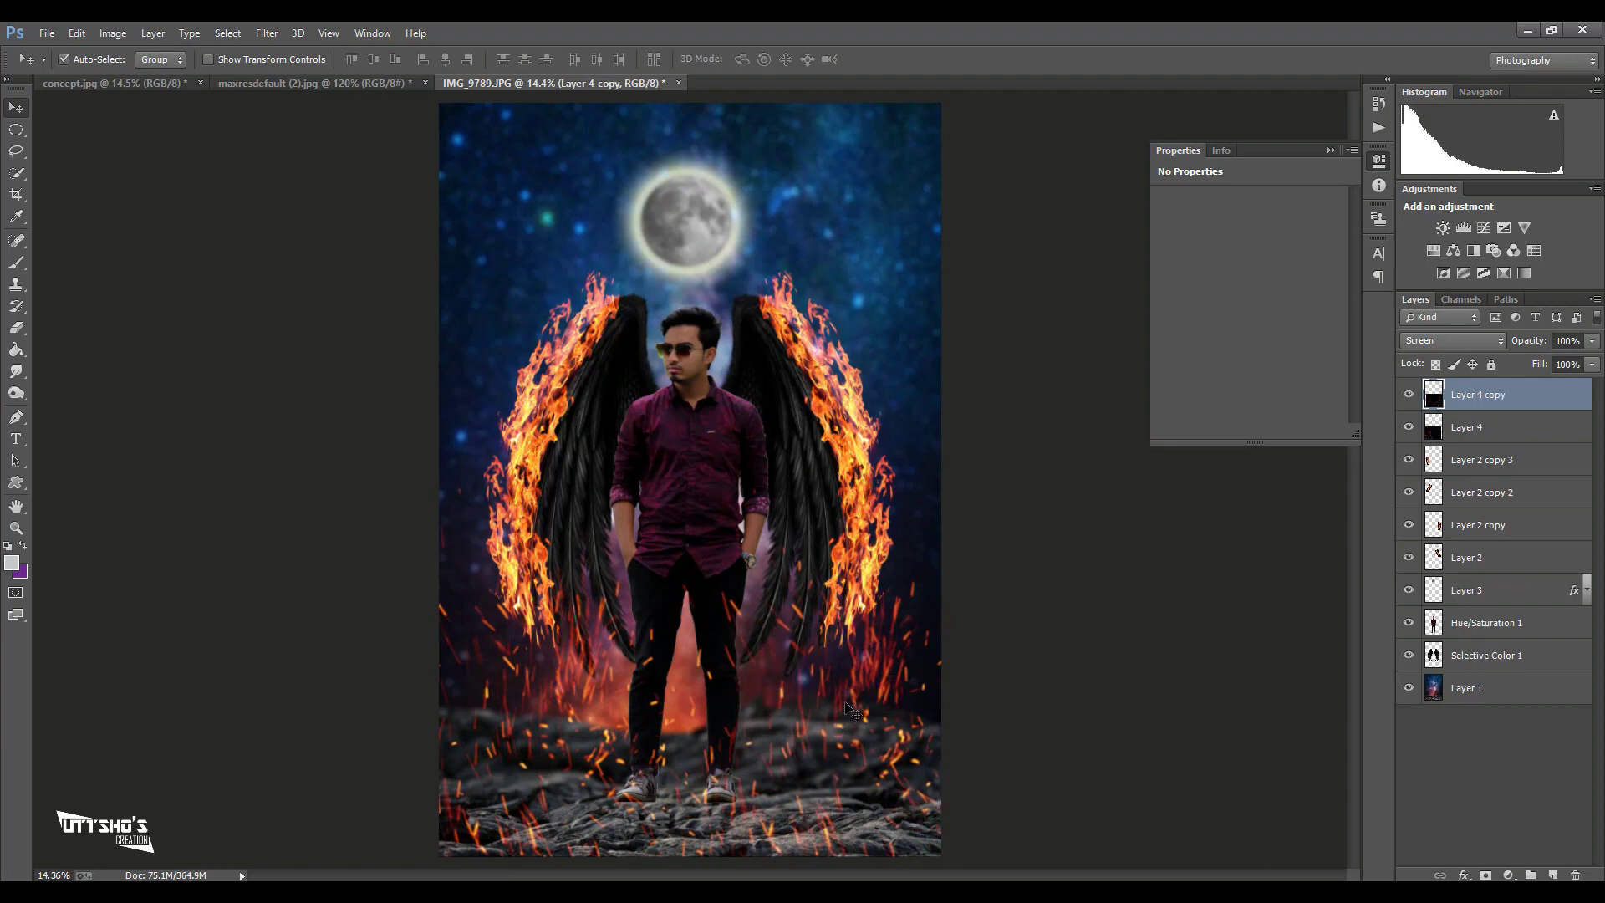
pyautogui.hotkey('ctrl', 't')
pyautogui.moveTo(851, 711); pyautogui.dragTo(831, 633)
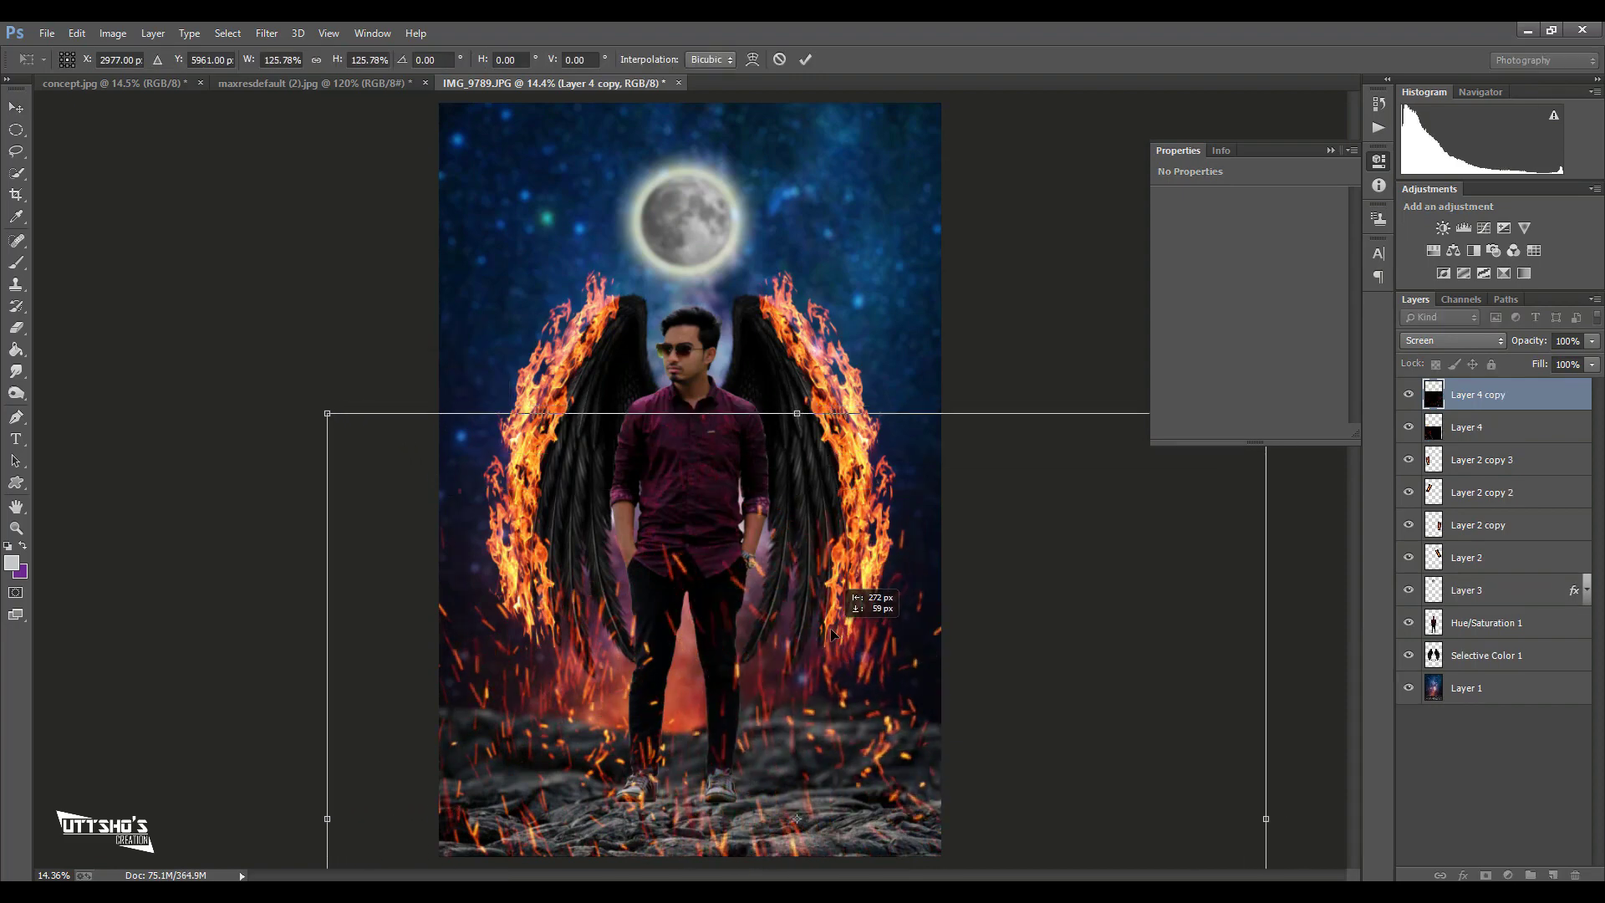
pyautogui.moveTo(831, 633); pyautogui.dragTo(846, 619)
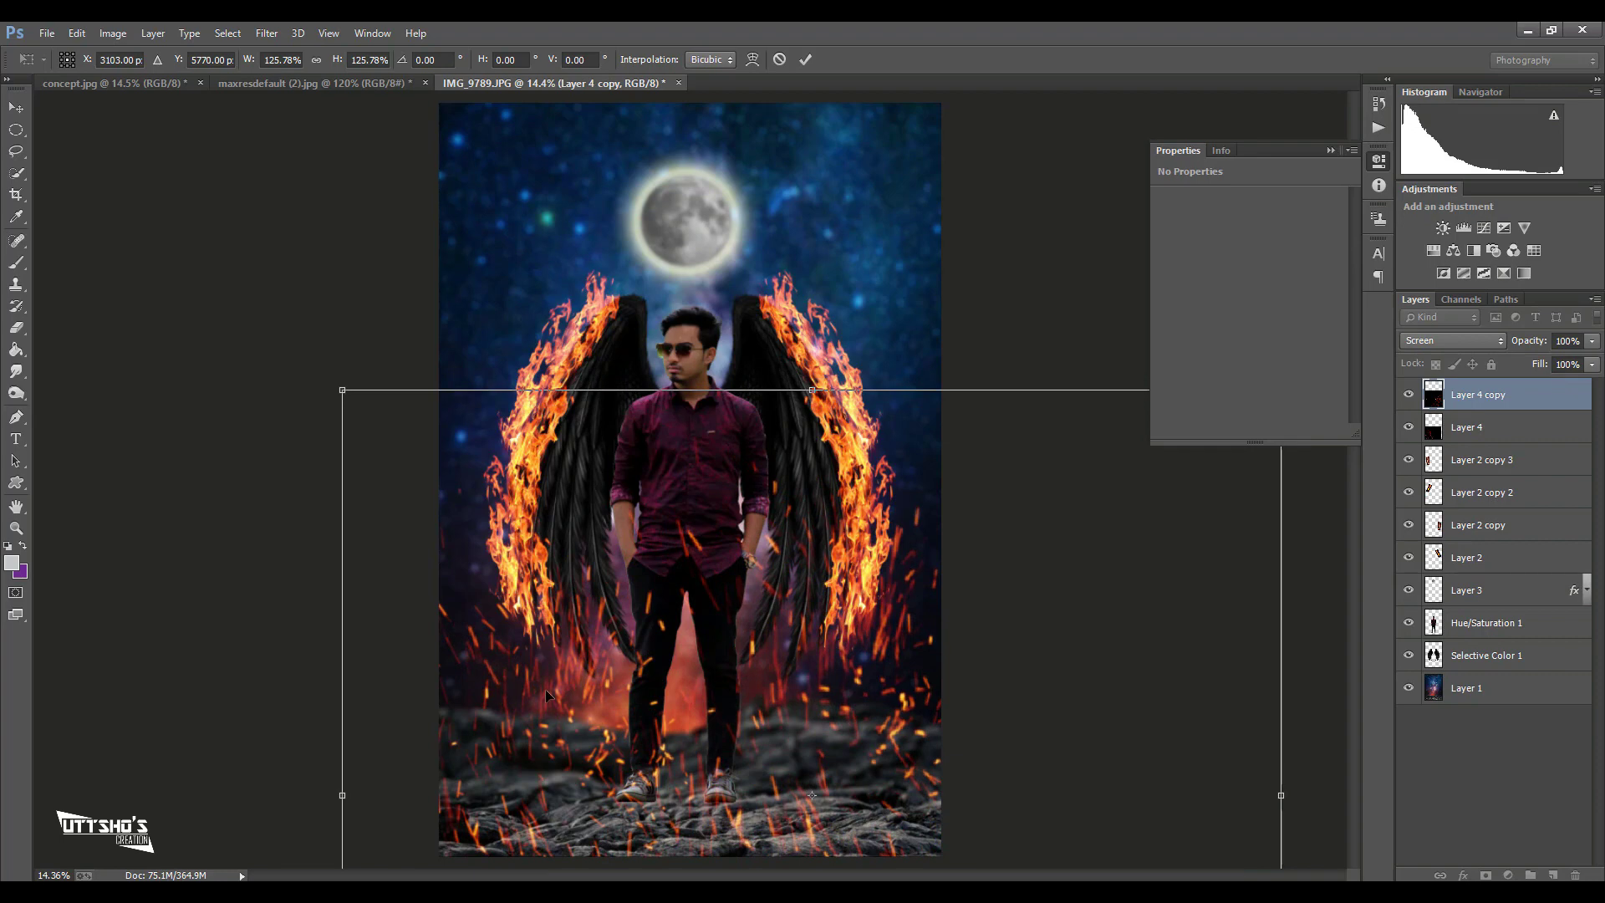
pyautogui.press('Return')
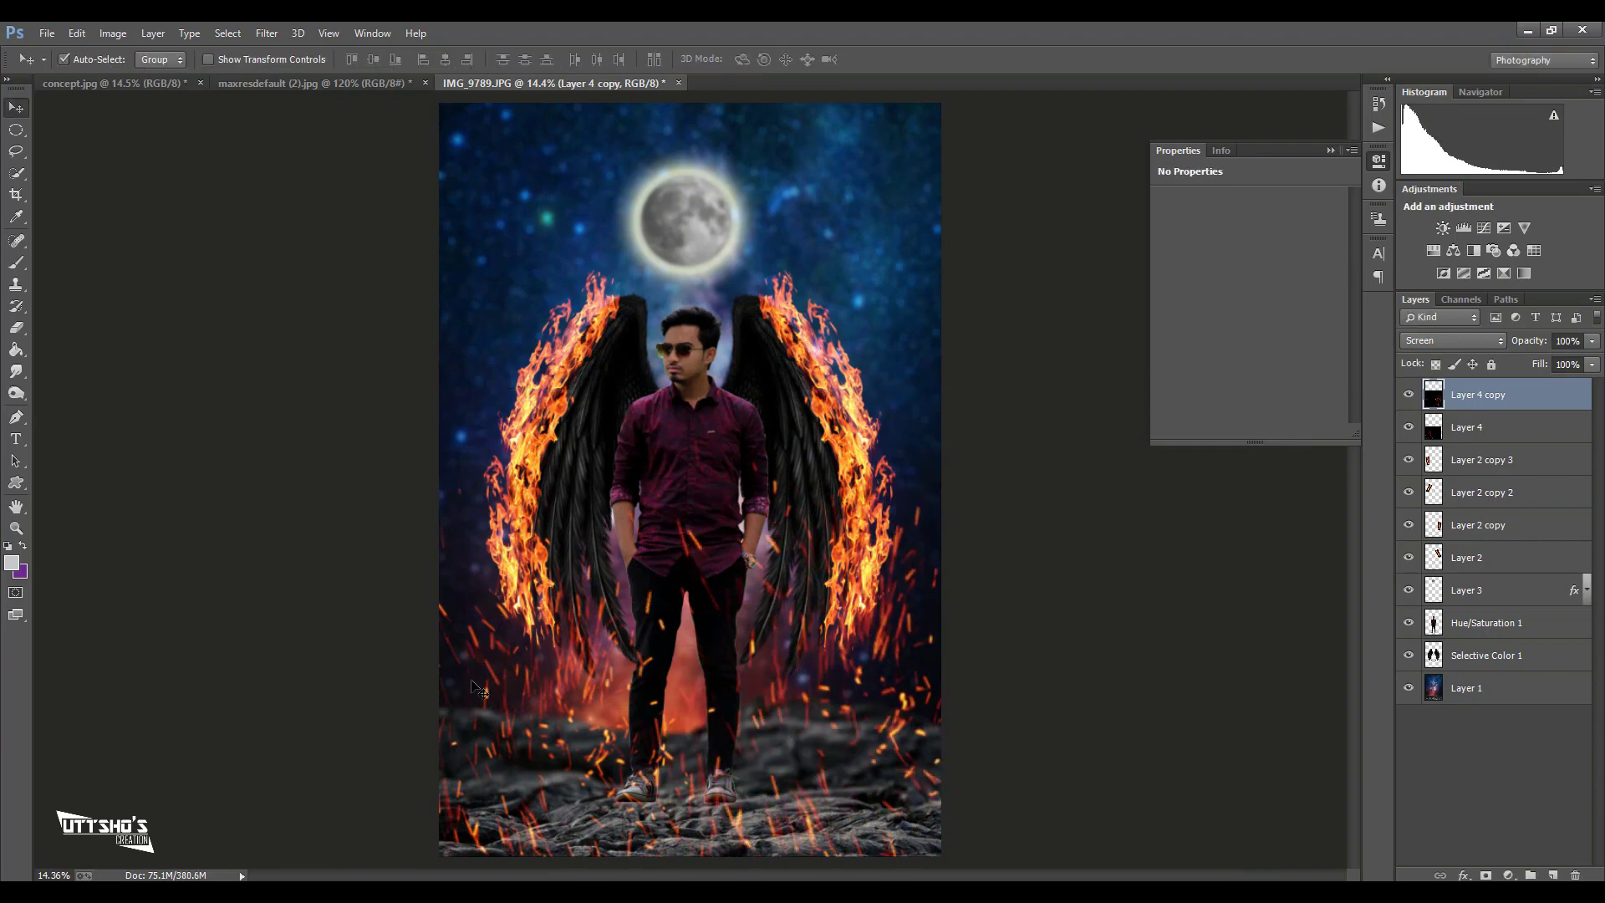
# - Enlarge the original Layer 4 sparks to about 121% and move them up-left
pyautogui.click(1455, 428)
pyautogui.click(1480, 394)
pyautogui.click(1494, 458)
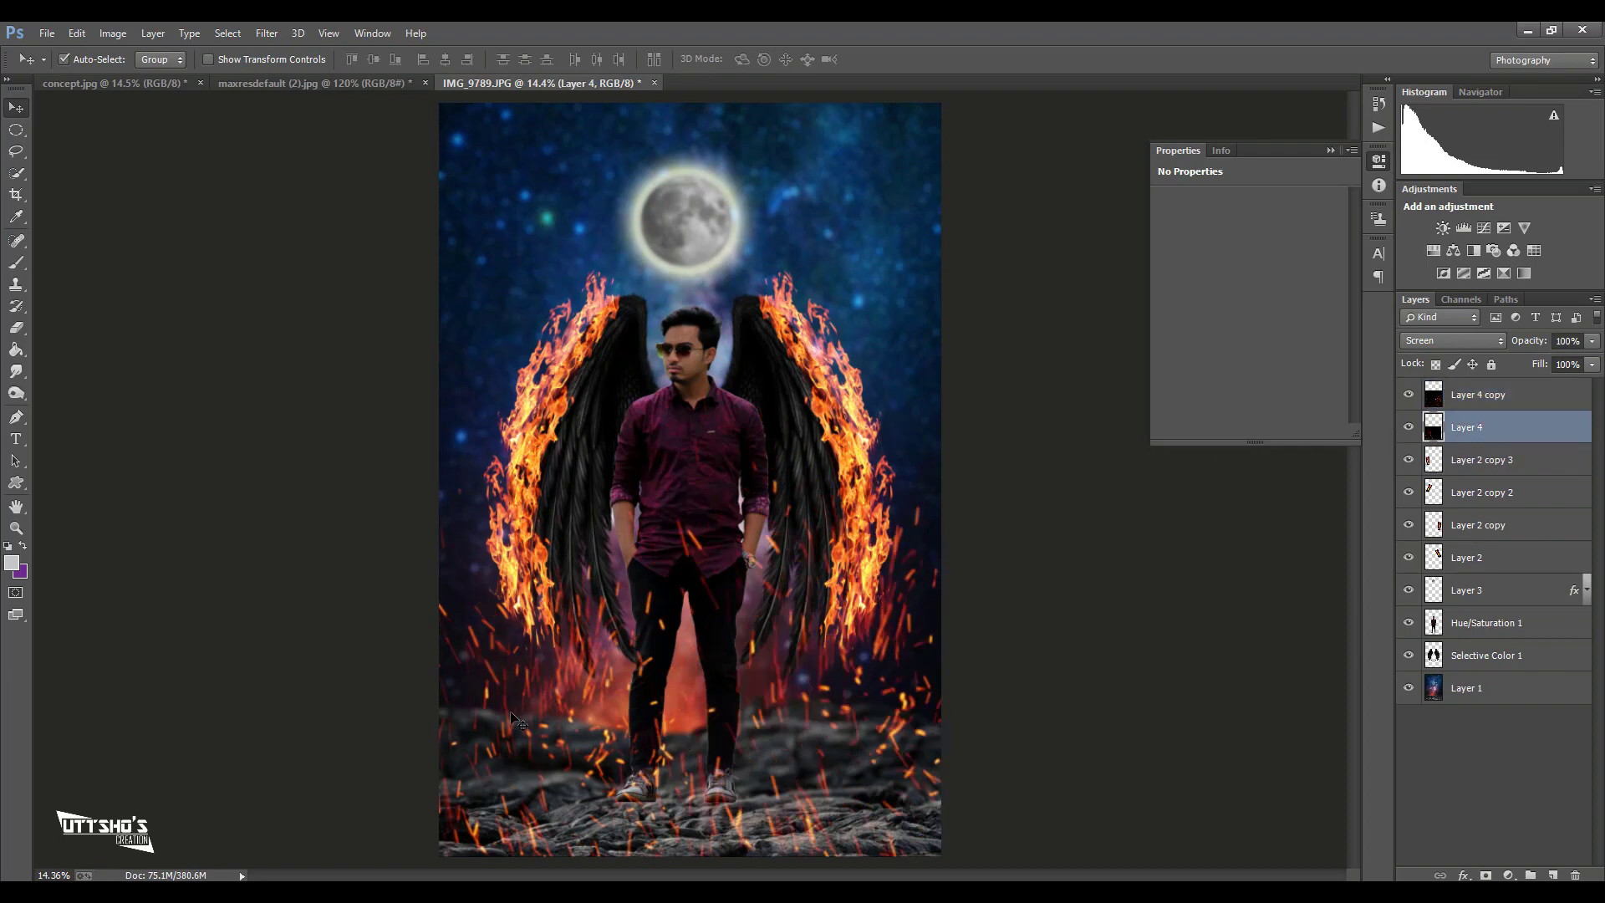
pyautogui.hotkey('ctrl', 't')
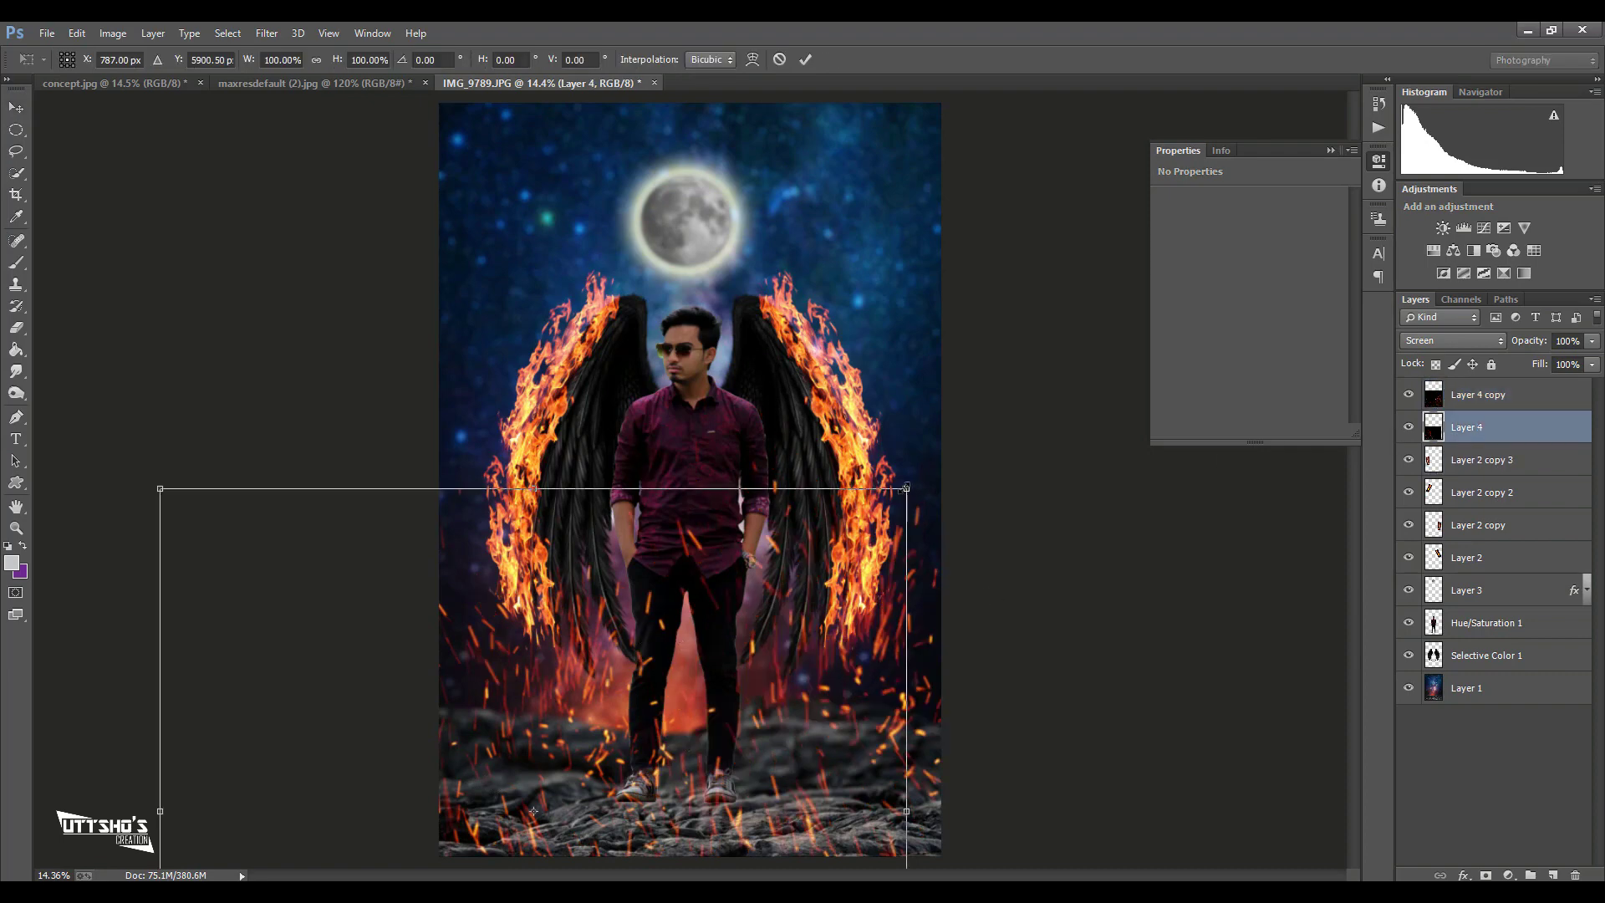
pyautogui.moveTo(906, 488); pyautogui.dragTo(984, 421)
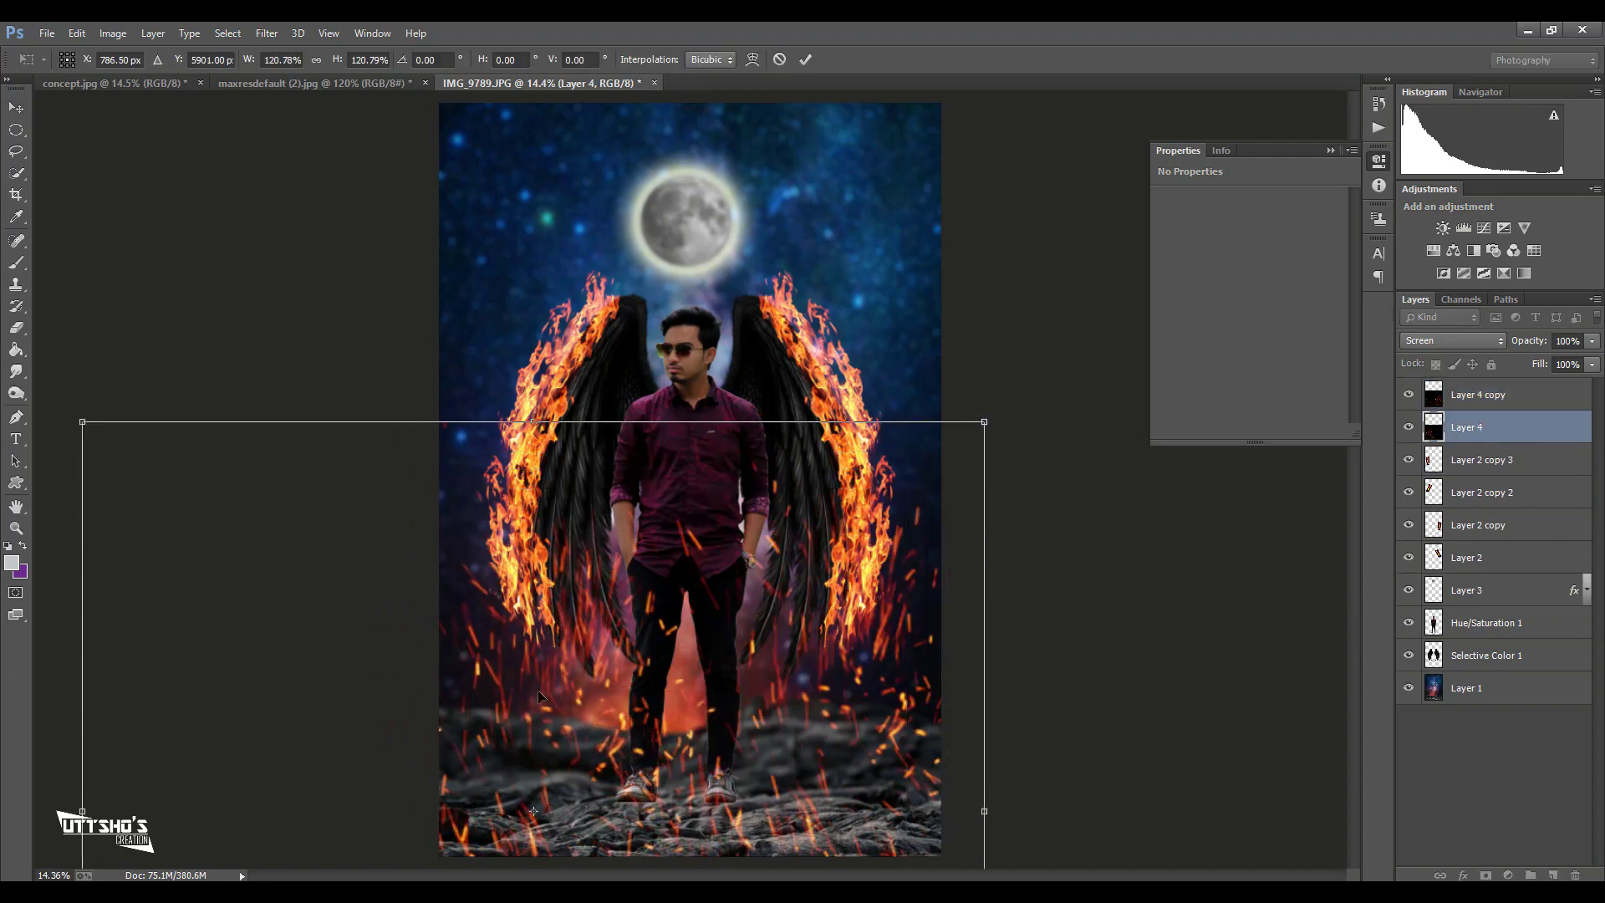
pyautogui.moveTo(535, 697); pyautogui.dragTo(518, 640)
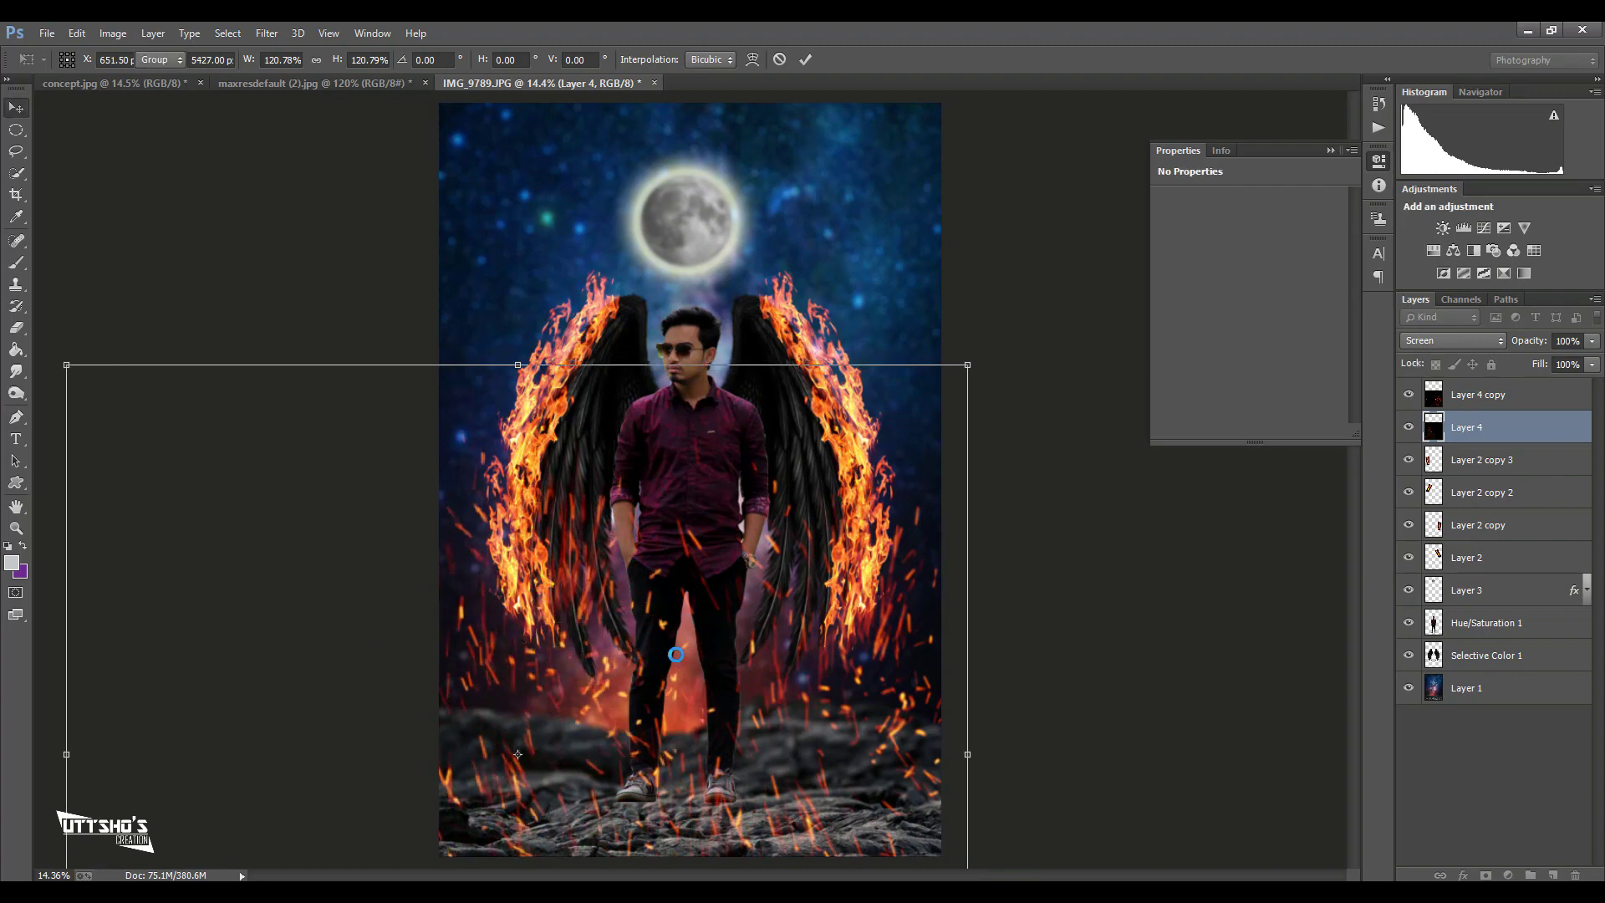
pyautogui.press('Return')
# - Set both spark layers to 60% opacity, move them below Hue/Saturation 1, and hide them
pyautogui.keyDown('shift'); pyautogui.click(1545, 394); pyautogui.keyUp('shift')
pyautogui.click(1592, 340)
pyautogui.moveTo(1592, 359); pyautogui.dragTo(1566, 362)
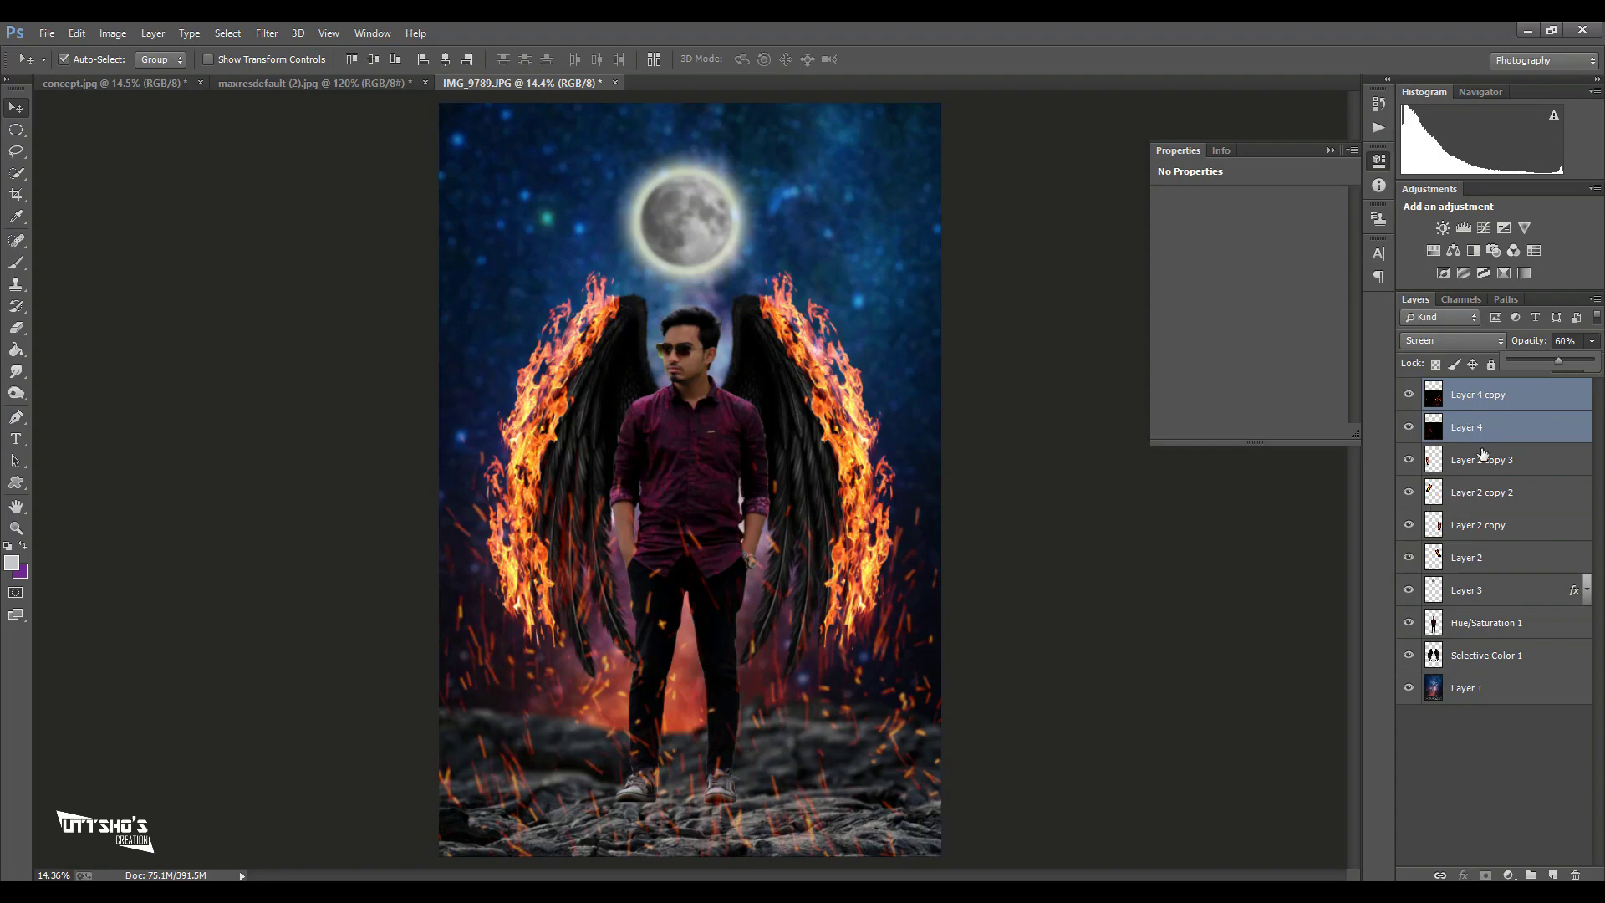
pyautogui.moveTo(1470, 401)
pyautogui.mouseDown()
pyautogui.moveTo(1480, 623)
pyautogui.moveTo(1466, 653)
pyautogui.mouseUp()
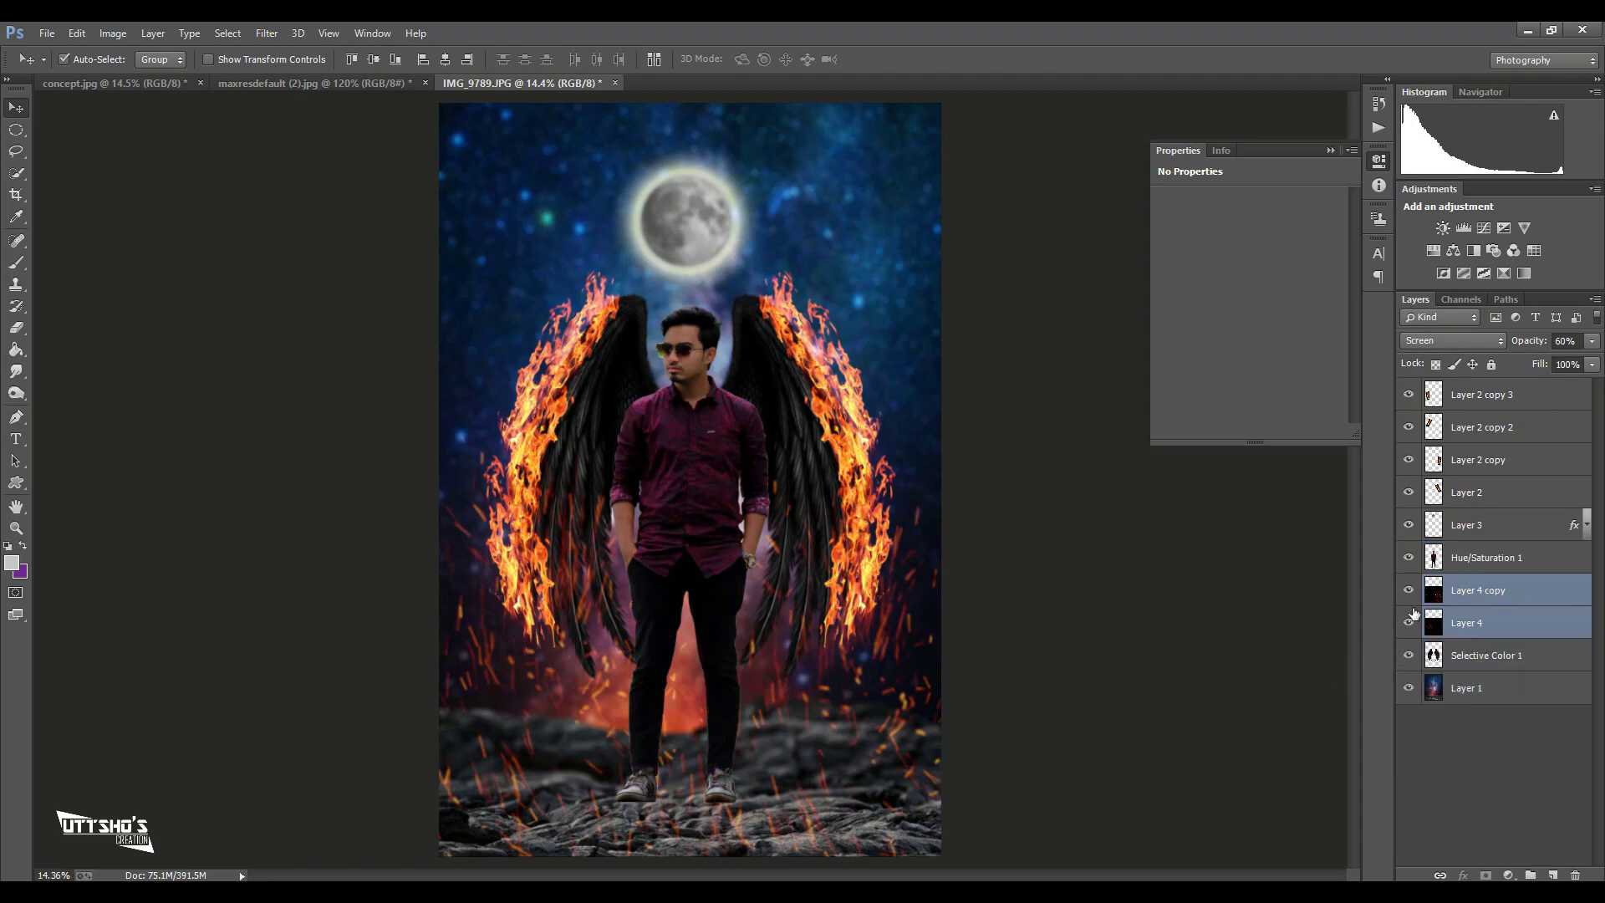
pyautogui.moveTo(1408, 590); pyautogui.dragTo(1411, 627)
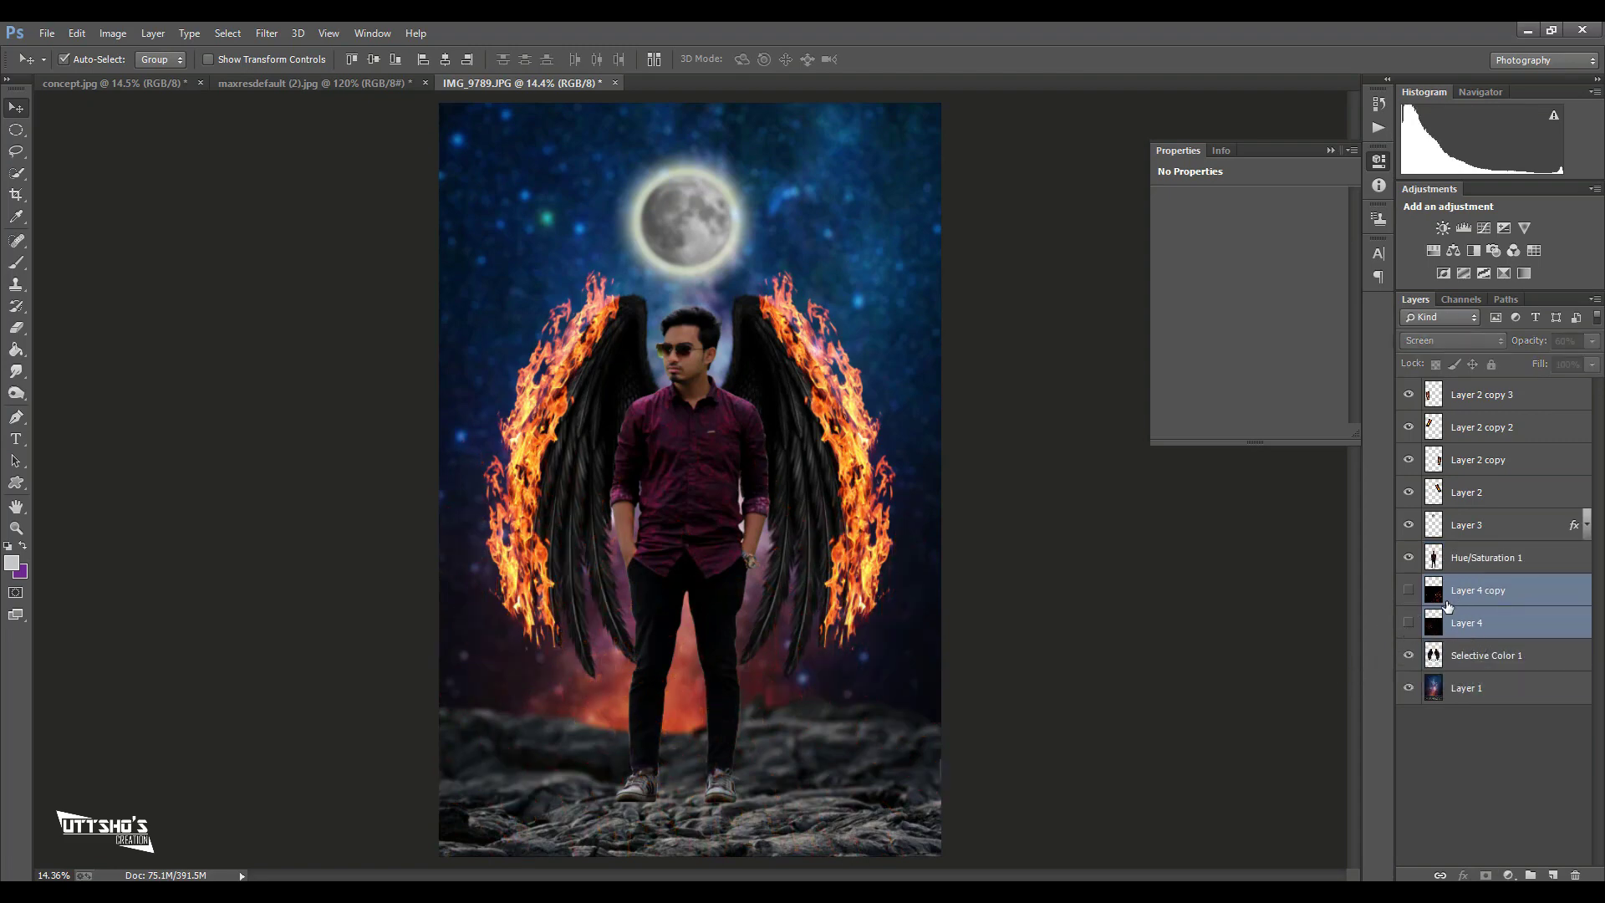
# - Paint a black 147 px soft-brush dab under the man's feet on a new layer above Layer 1
pyautogui.click(1463, 689)
pyautogui.click(1553, 875)
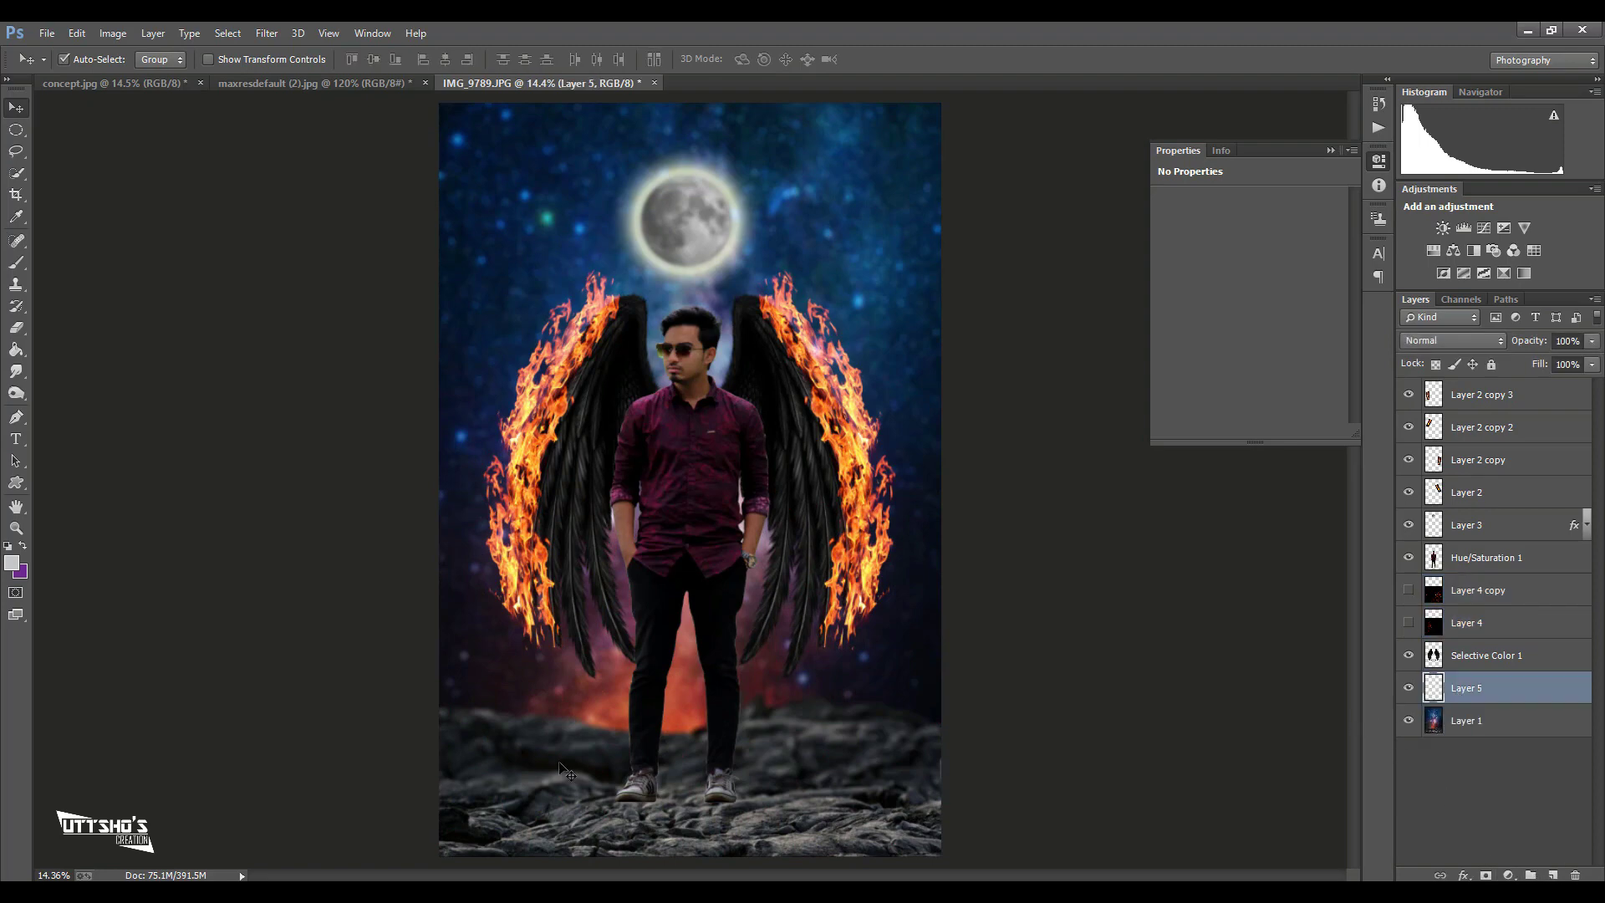
pyautogui.click(11, 564)
pyautogui.click(600, 456)
pyautogui.click(991, 249)
pyautogui.click(15, 264)
pyautogui.rightClick(644, 763)
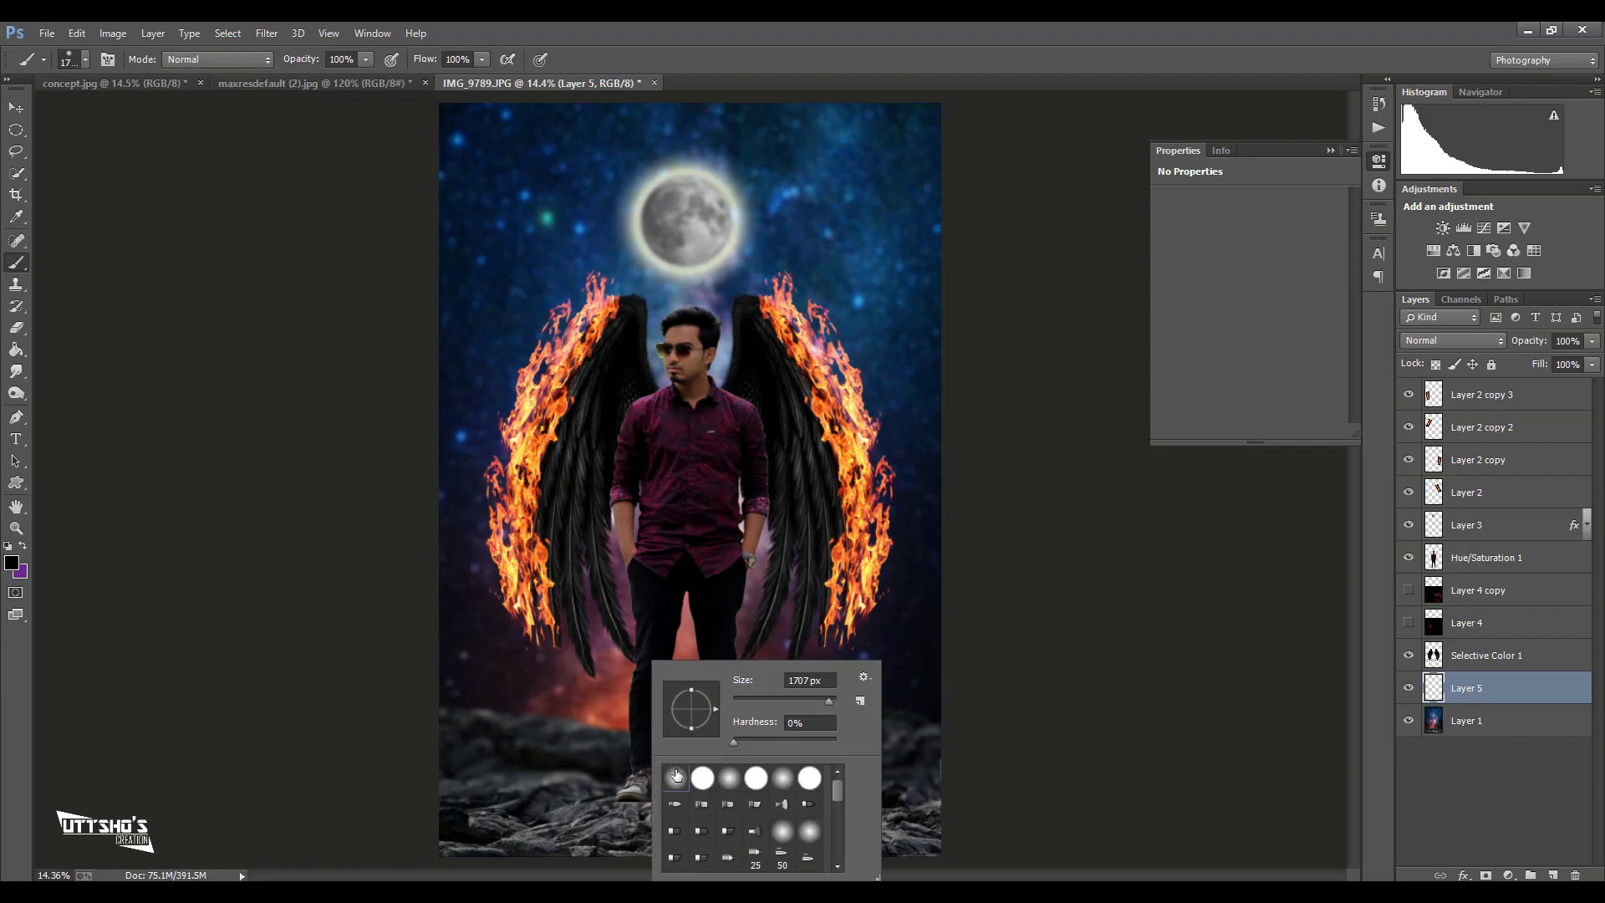
pyautogui.moveTo(829, 701); pyautogui.dragTo(798, 701)
pyautogui.click(632, 813)
# - Stretch the dark spot wider under the feet and duplicate it as Layer 5 copy
pyautogui.hotkey('ctrl', 't')
pyautogui.moveTo(667, 830); pyautogui.dragTo(717, 870)
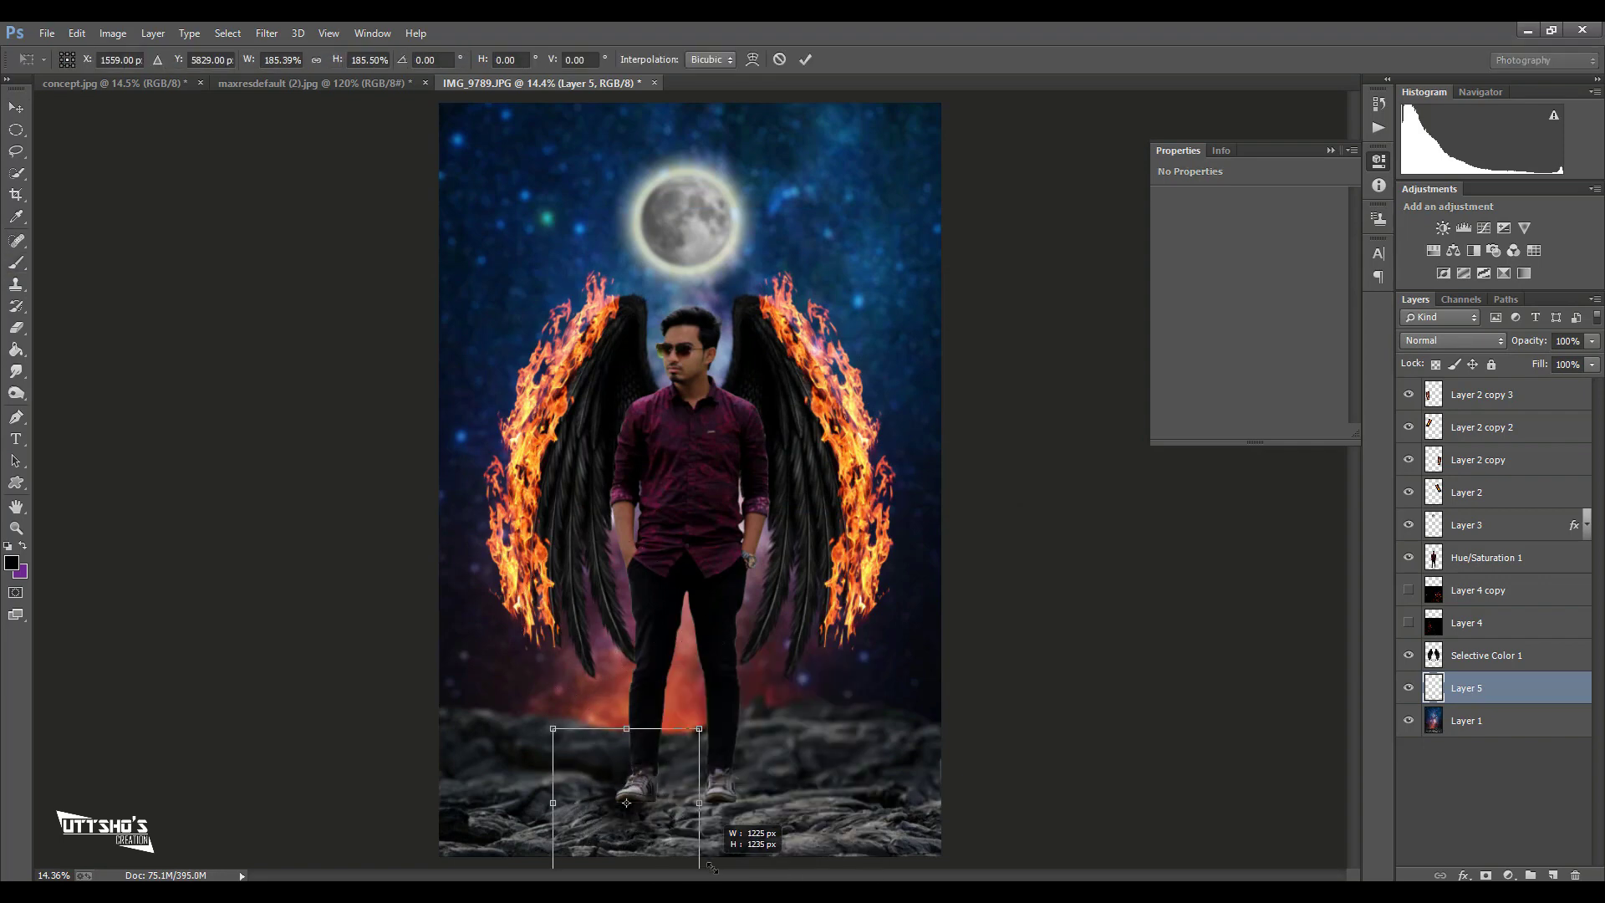
pyautogui.moveTo(640, 735)
pyautogui.mouseDown()
pyautogui.moveTo(640, 788)
pyautogui.moveTo(736, 818)
pyautogui.moveTo(663, 821)
pyautogui.mouseUp()
pyautogui.press('Return')
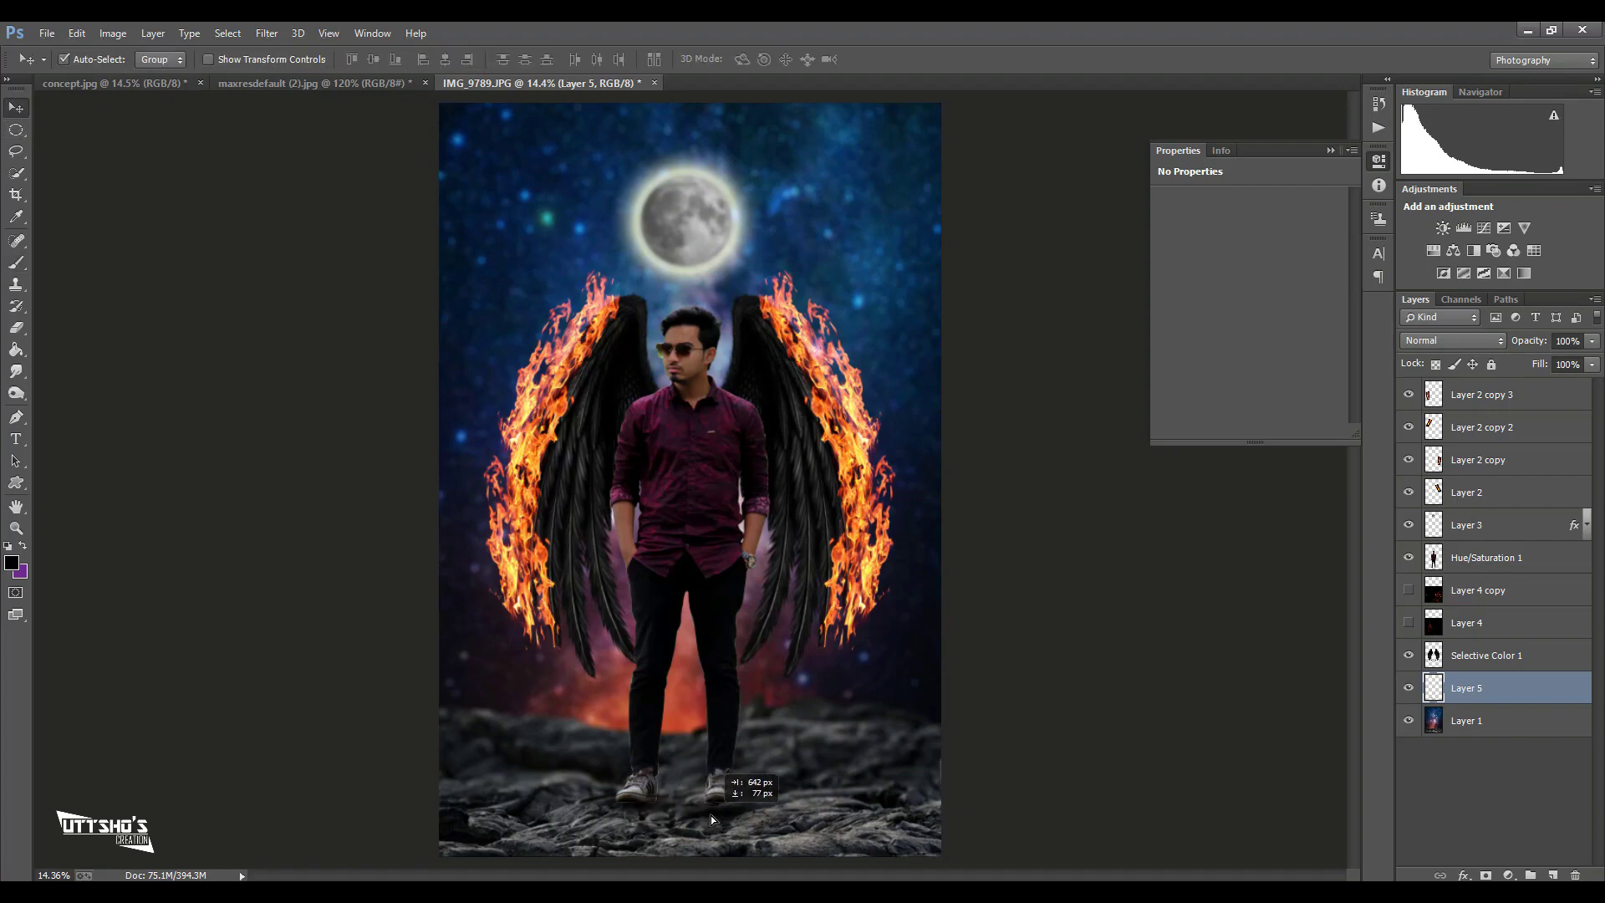
pyautogui.hotkey('ctrl', 'j')
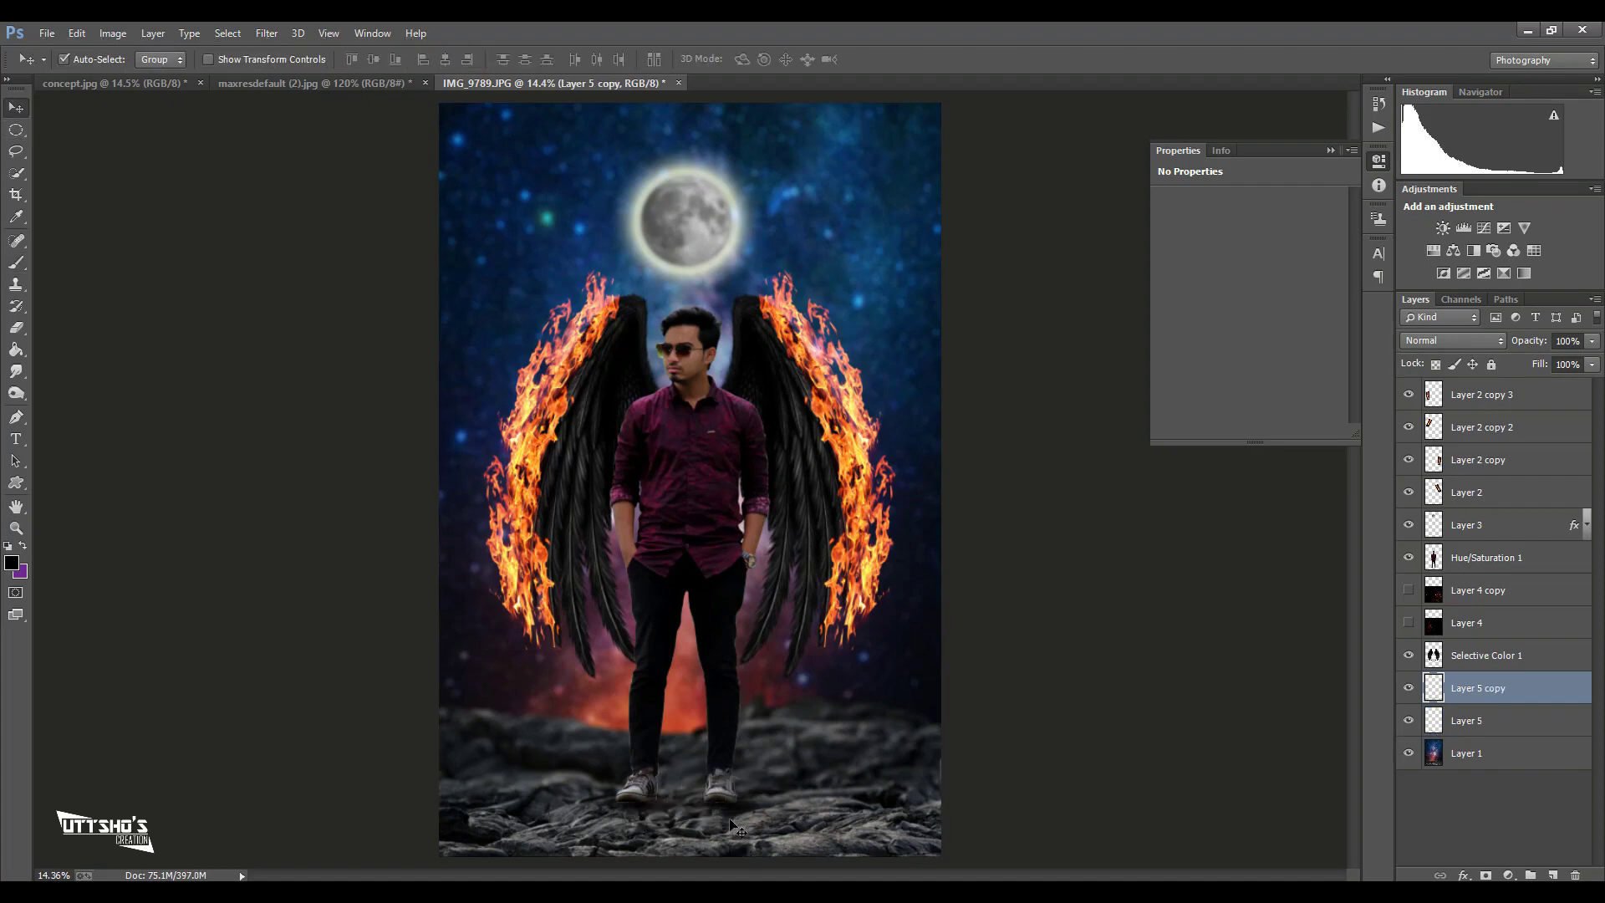
pyautogui.keyDown('shift'); pyautogui.click(1519, 724); pyautogui.keyUp('shift')
pyautogui.hotkey('ctrl', 't')
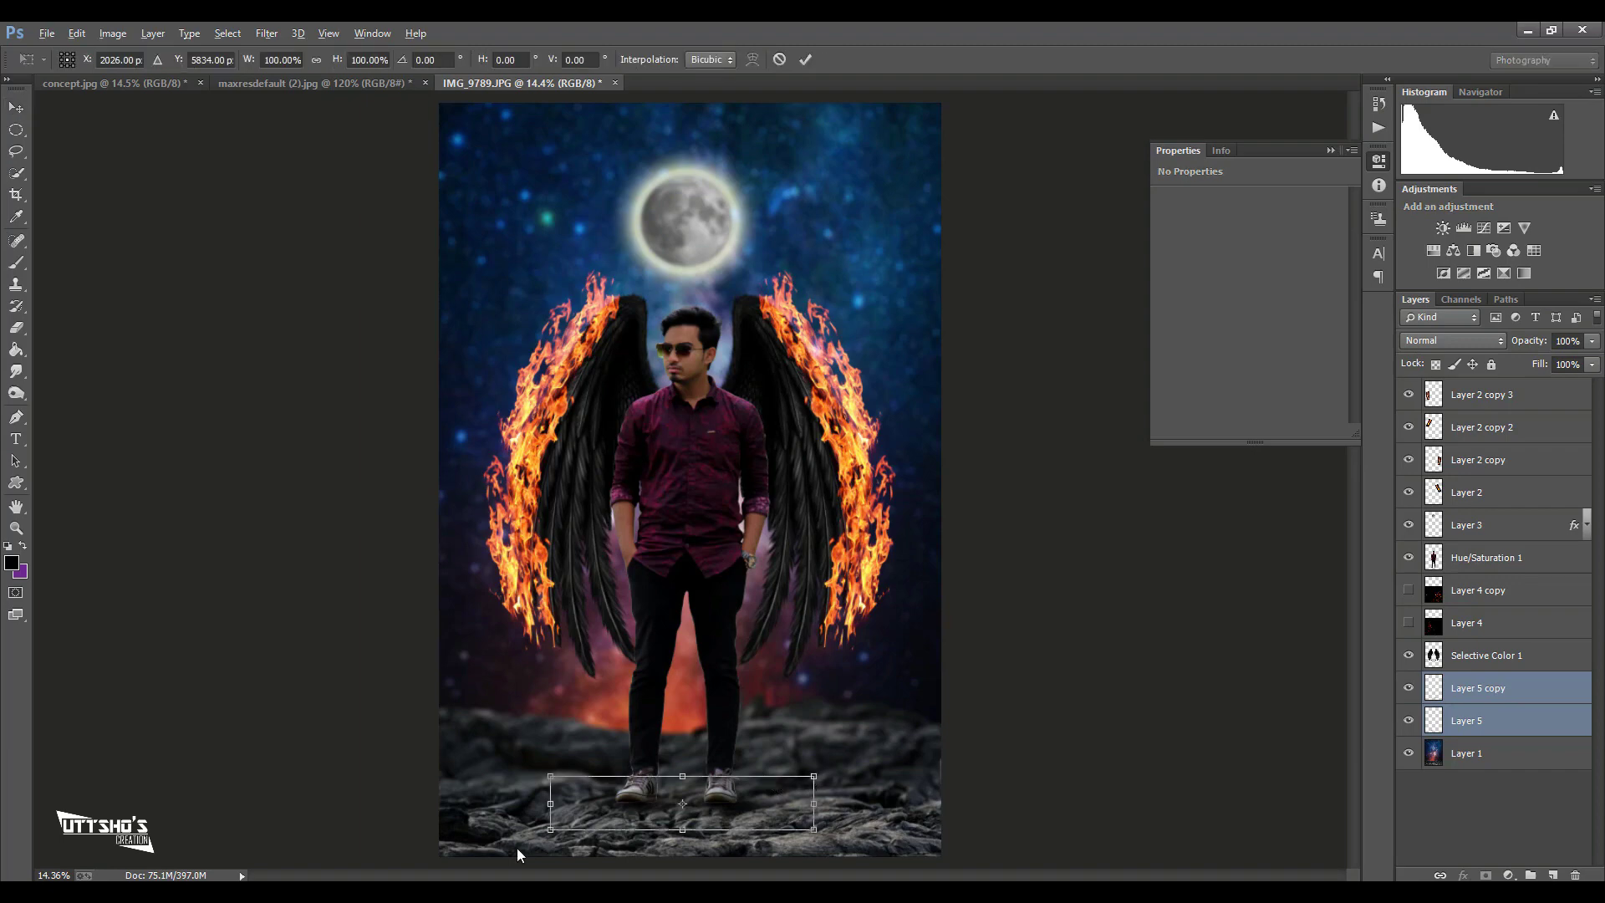
pyautogui.press('Return')
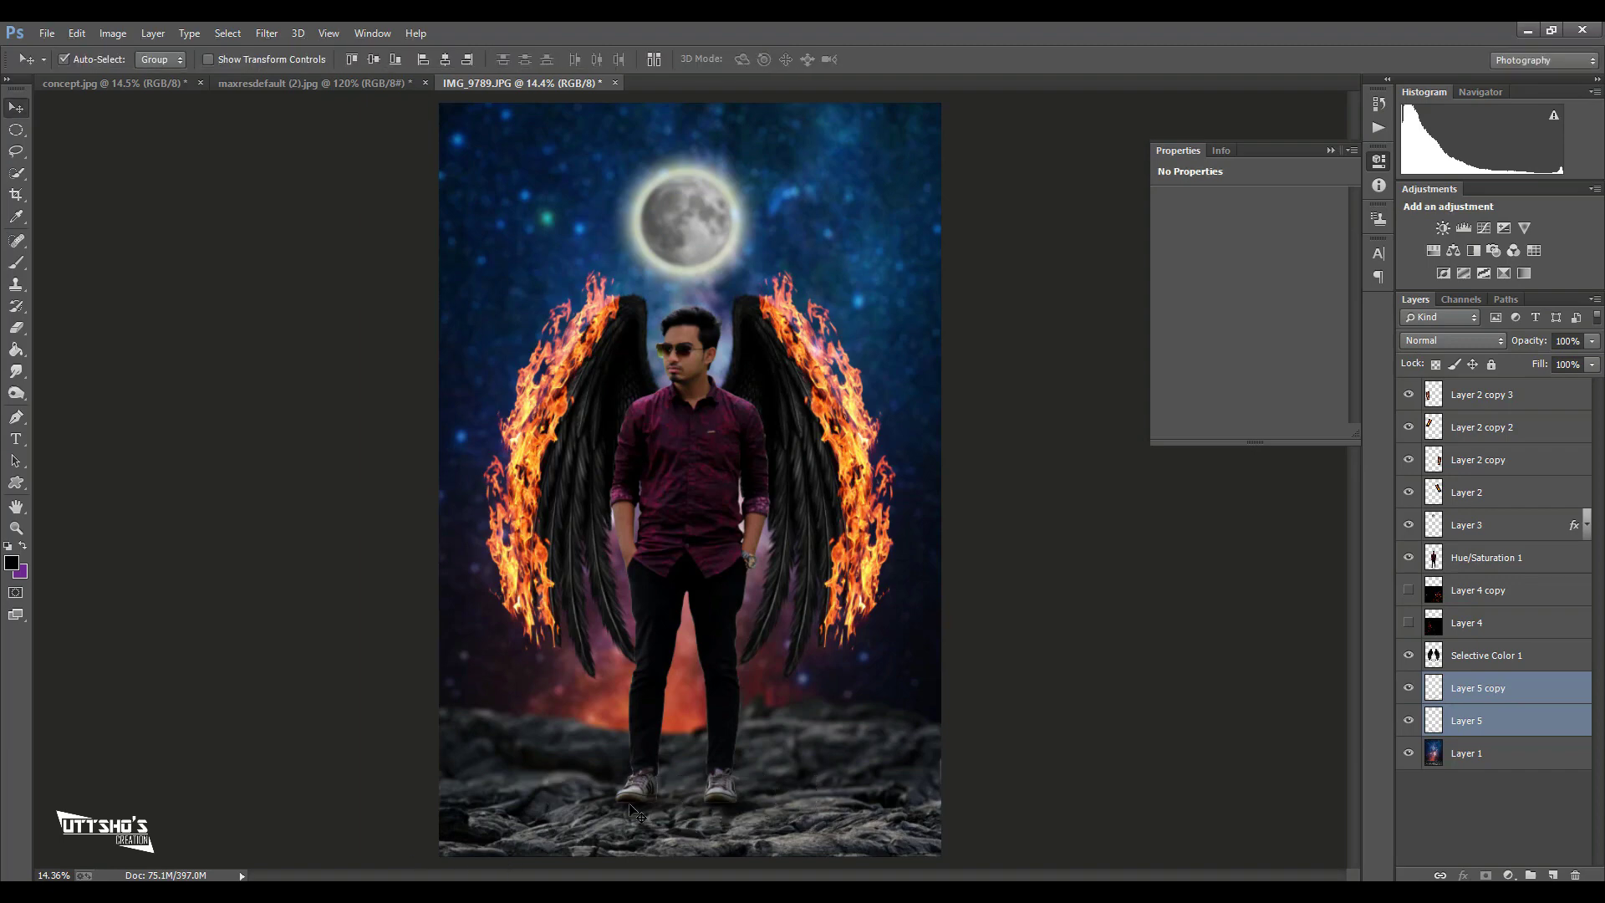
# - Enlarge both shadow layers to about 118% by 129% and nudge Layer 5 under the feet
pyautogui.moveTo(624, 813); pyautogui.dragTo(625, 806)
pyautogui.hotkey('ctrl', 't')
pyautogui.moveTo(815, 831); pyautogui.dragTo(757, 816)
pyautogui.press('Return')
pyautogui.moveTo(640, 811); pyautogui.dragTo(645, 808)
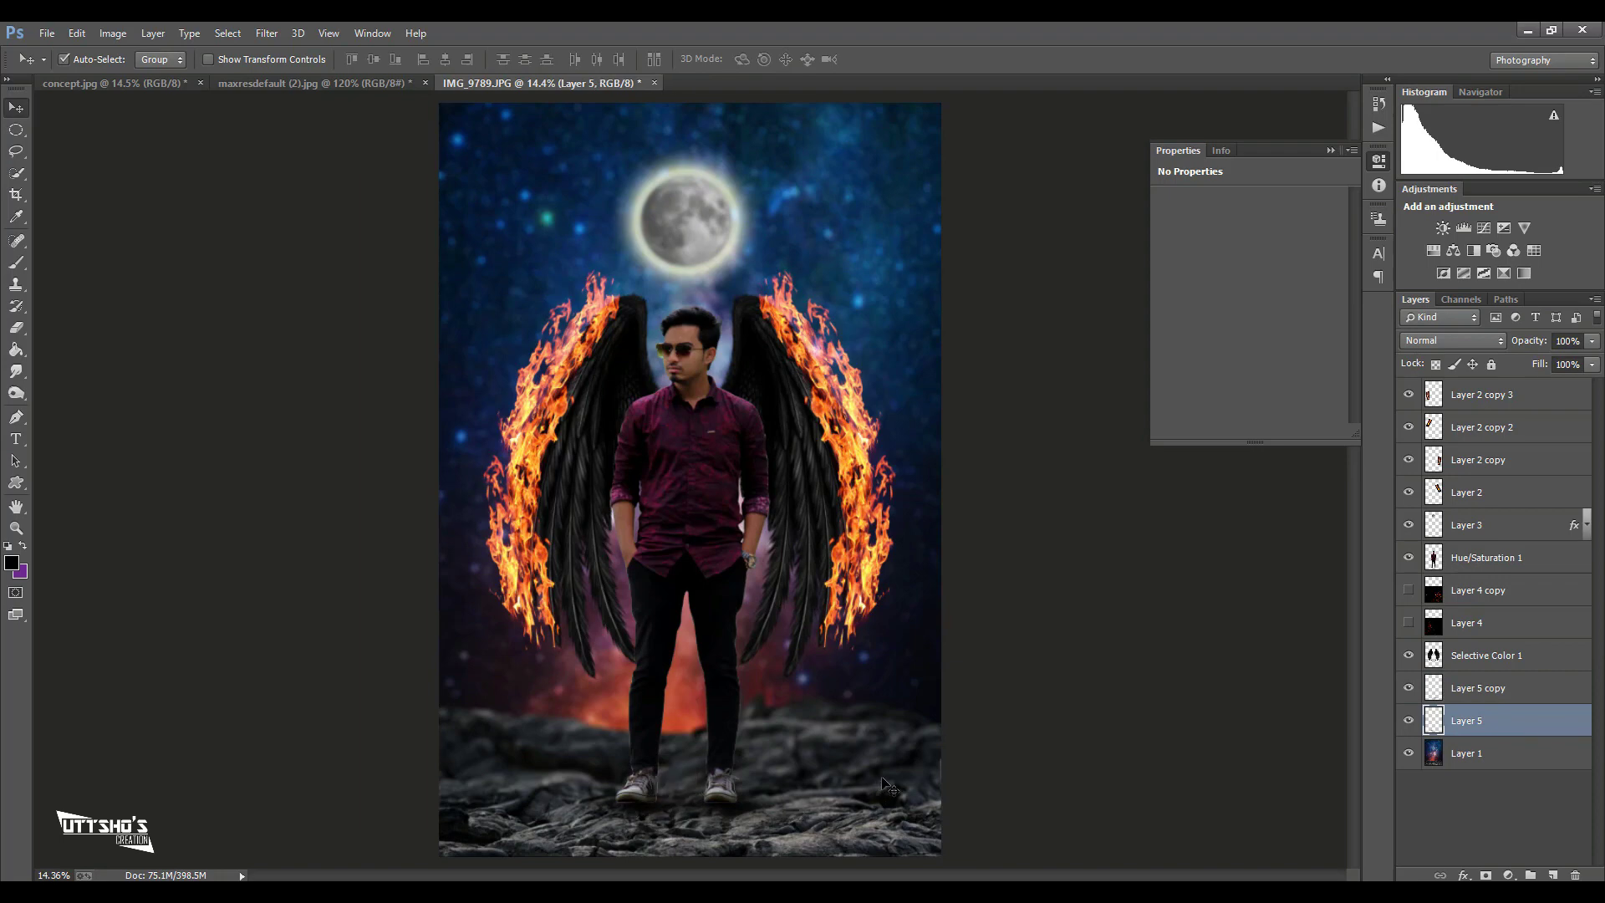
pyautogui.click(735, 800)
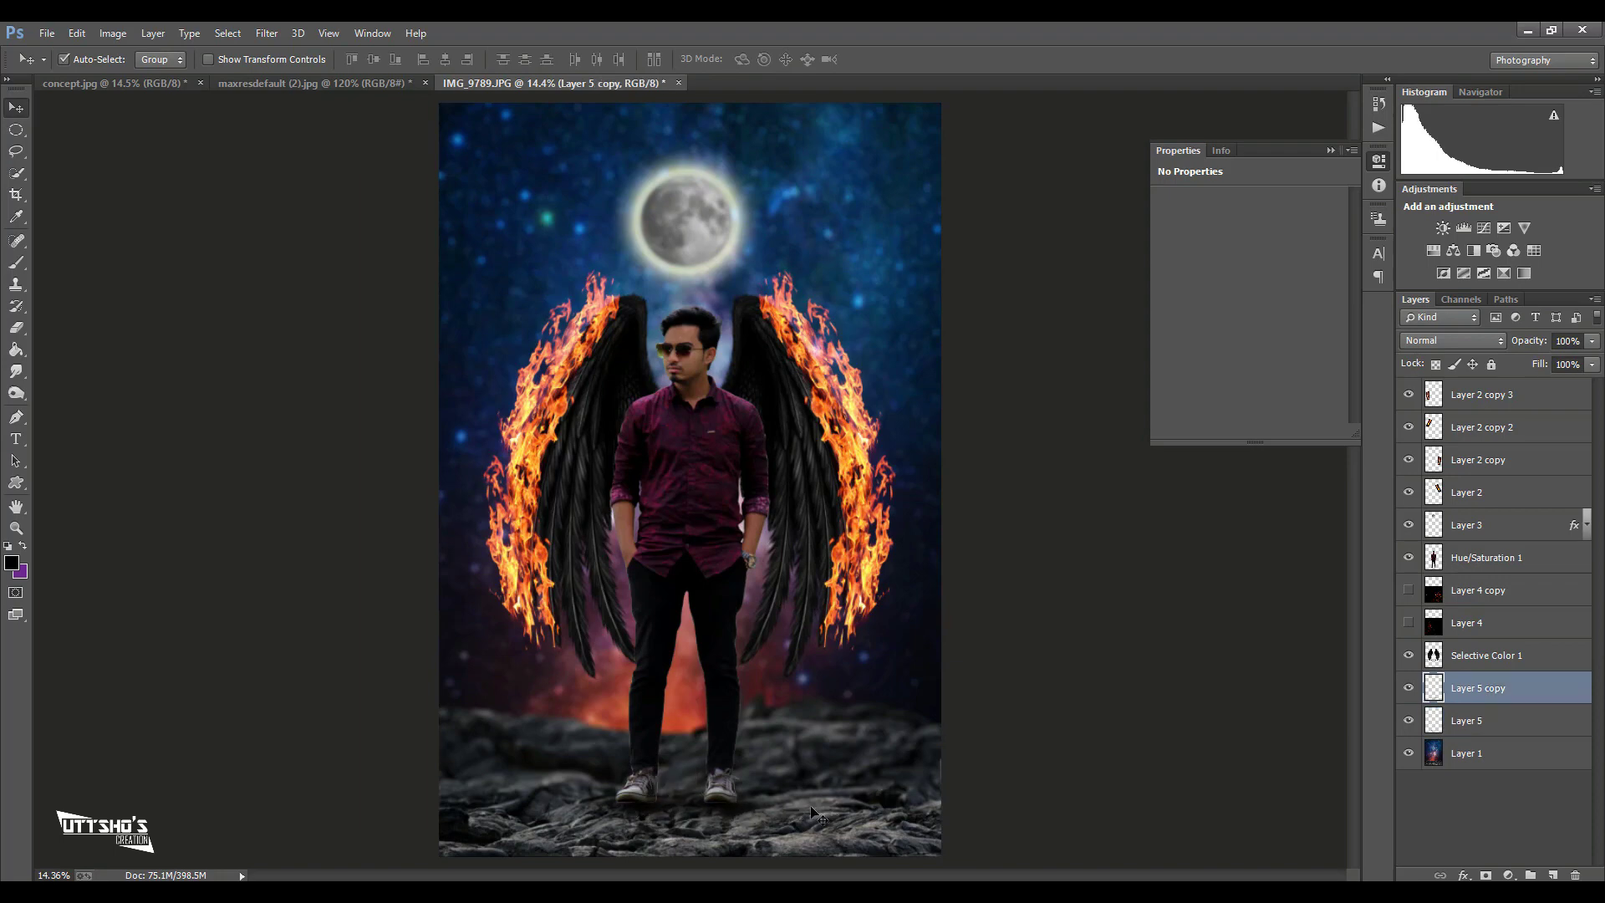
pyautogui.hotkey('ctrl', '+')
pyautogui.hotkey('ctrl', '+')
pyautogui.scroll(-3, 854, 673)
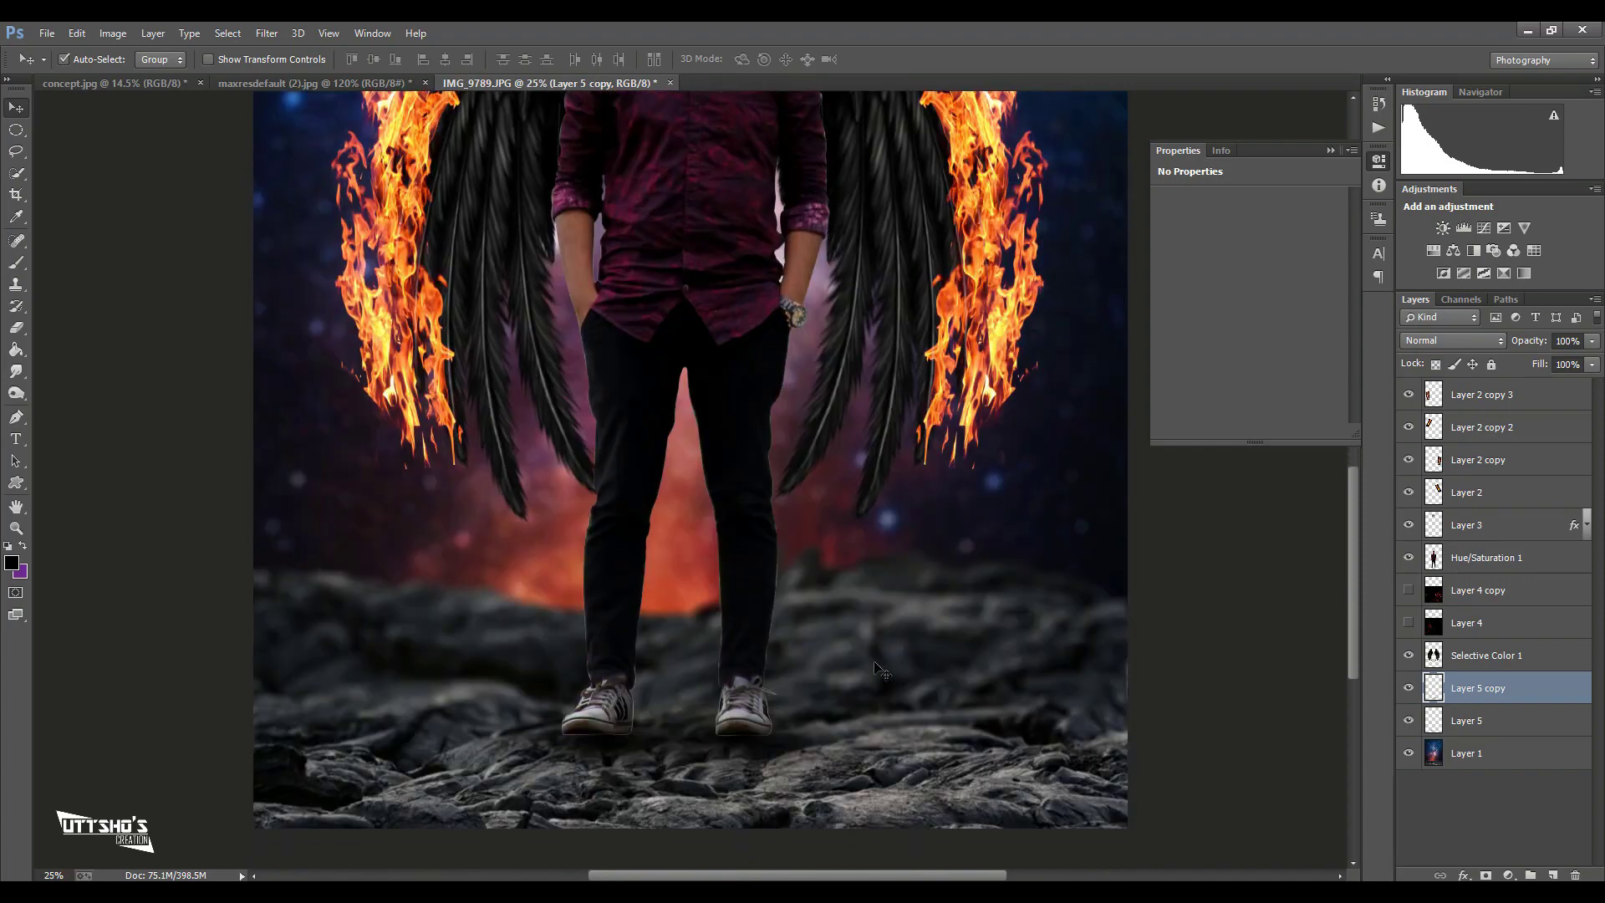
# - Erase on Hue/Saturation 1 with a full-strength soft eraser to darken rocks under the left shoe
pyautogui.scroll(-3, 854, 673)
pyautogui.click(1482, 558)
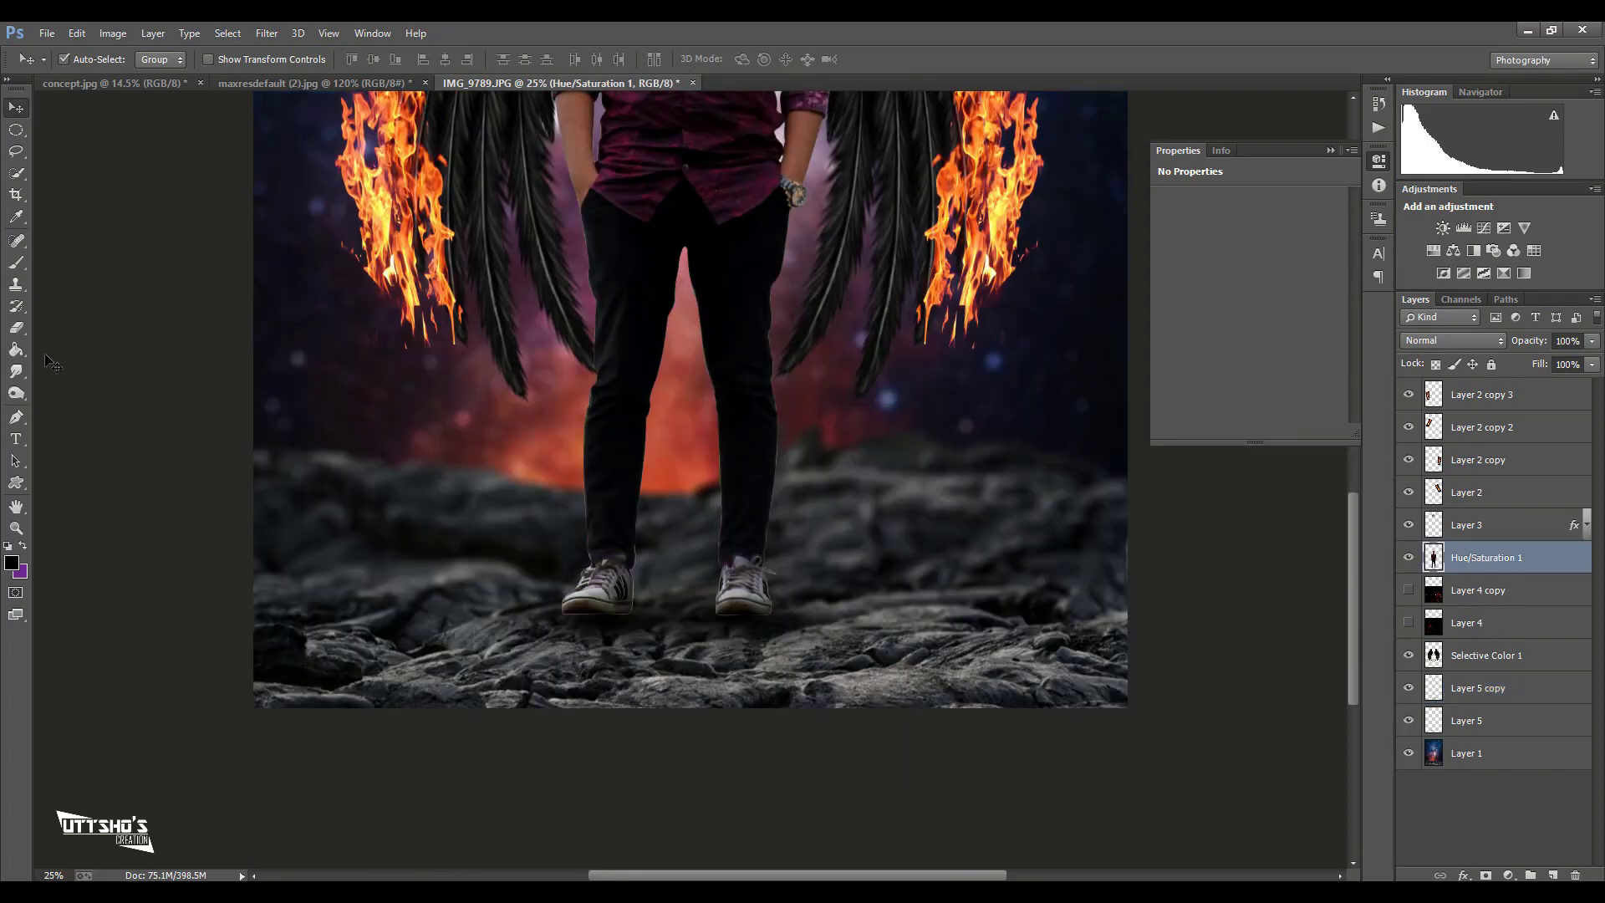
pyautogui.click(16, 328)
pyautogui.rightClick(743, 621)
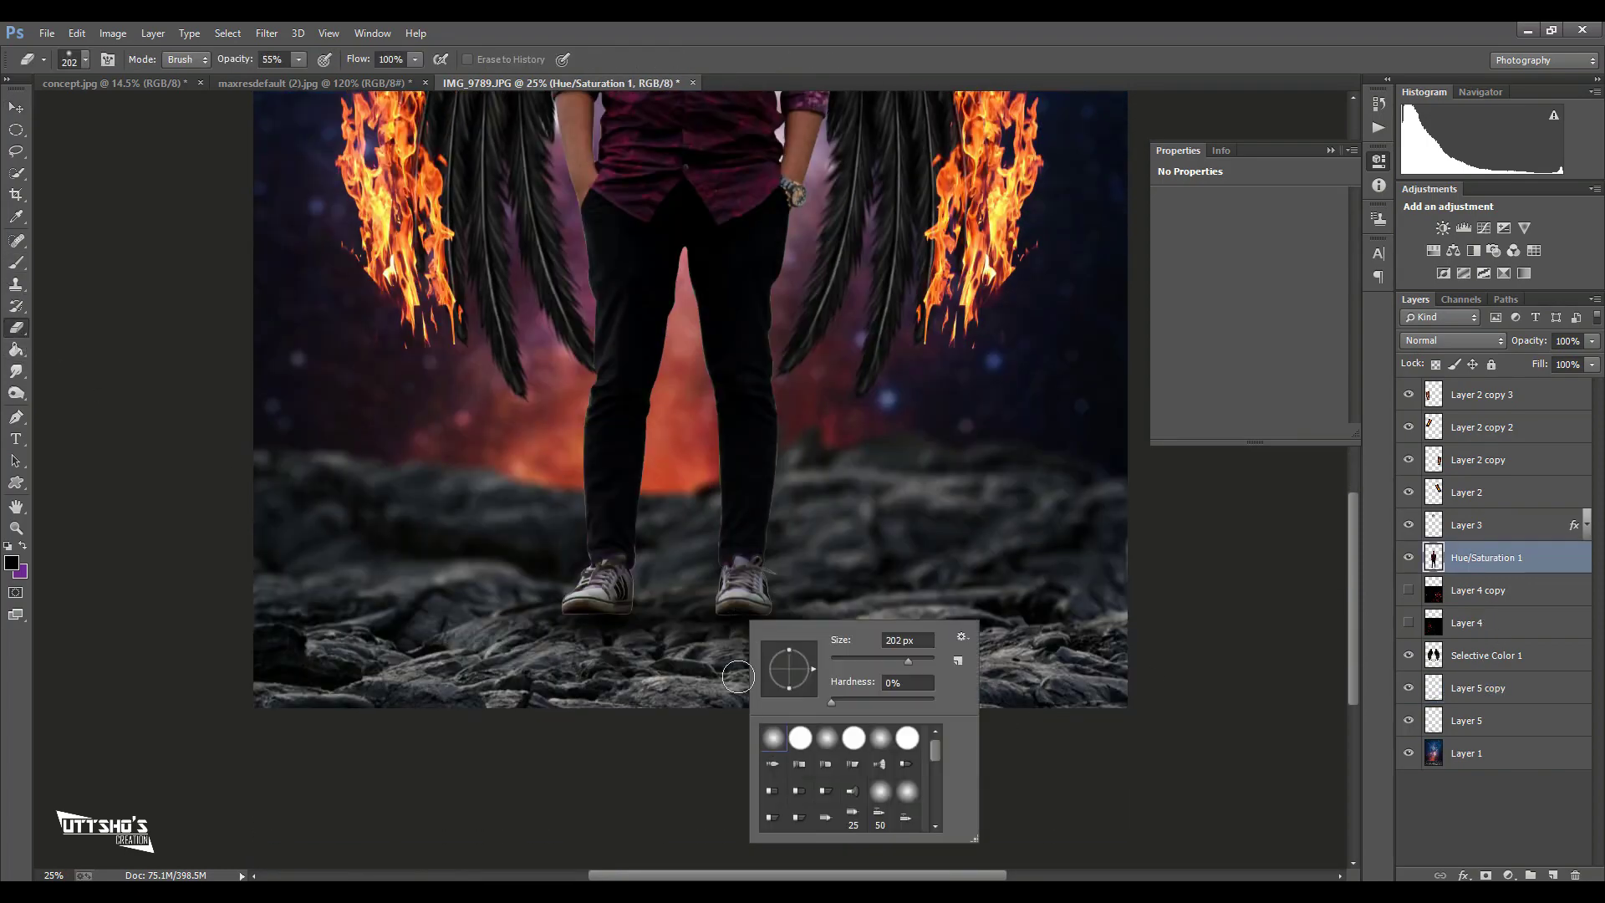
pyautogui.click(715, 627)
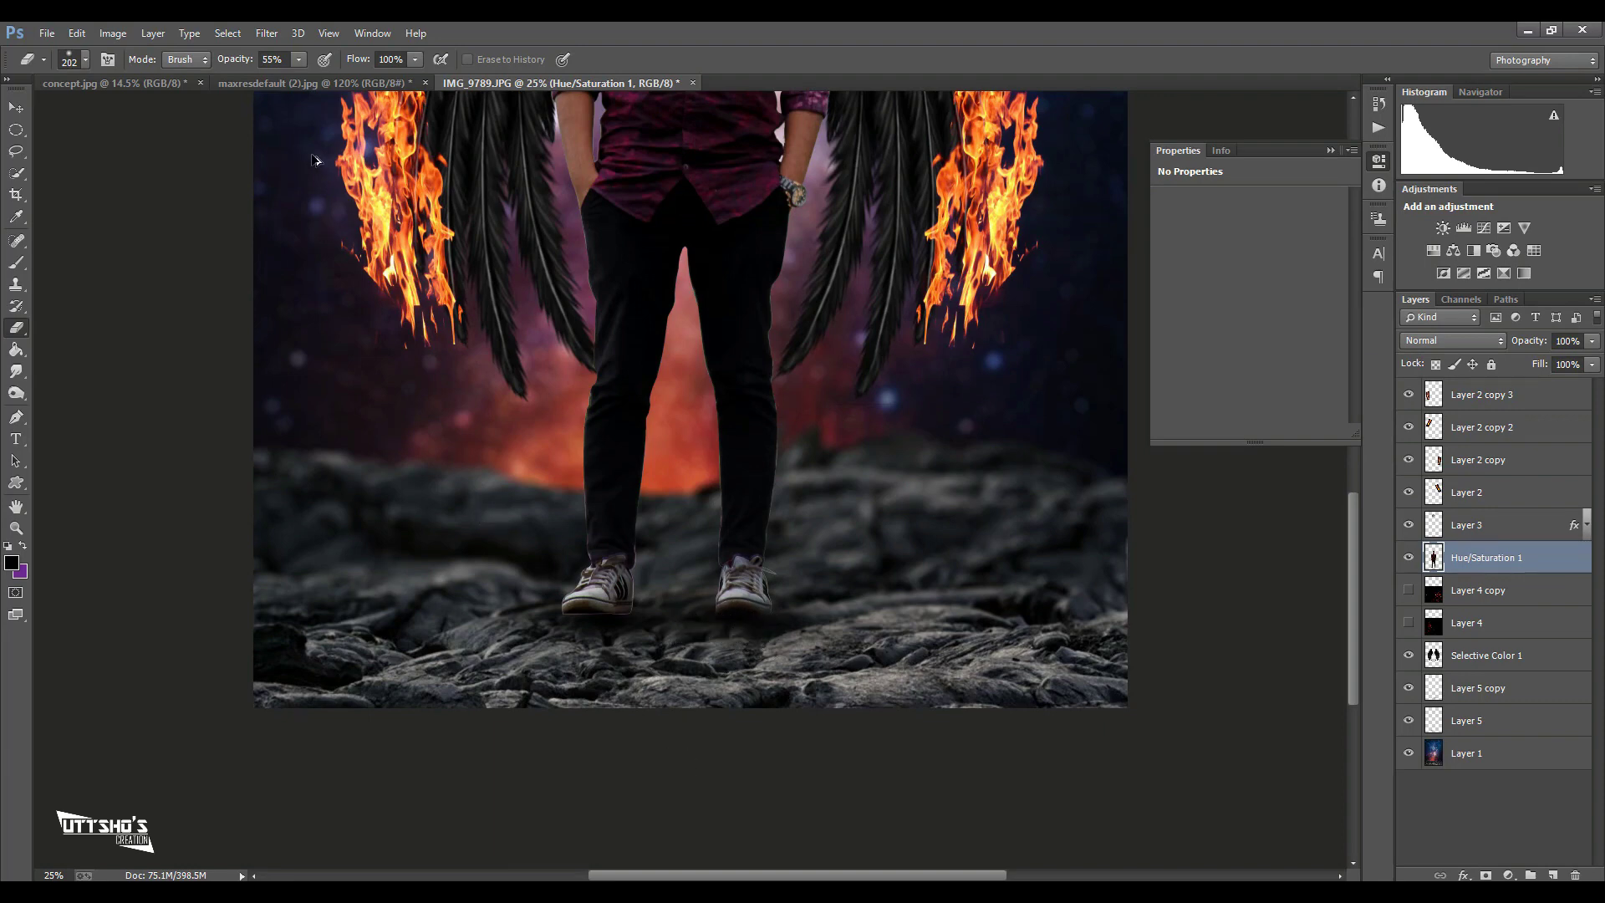
pyautogui.hotkey('alt', '[')
pyautogui.hotkey('alt', '[')
pyautogui.click(298, 60)
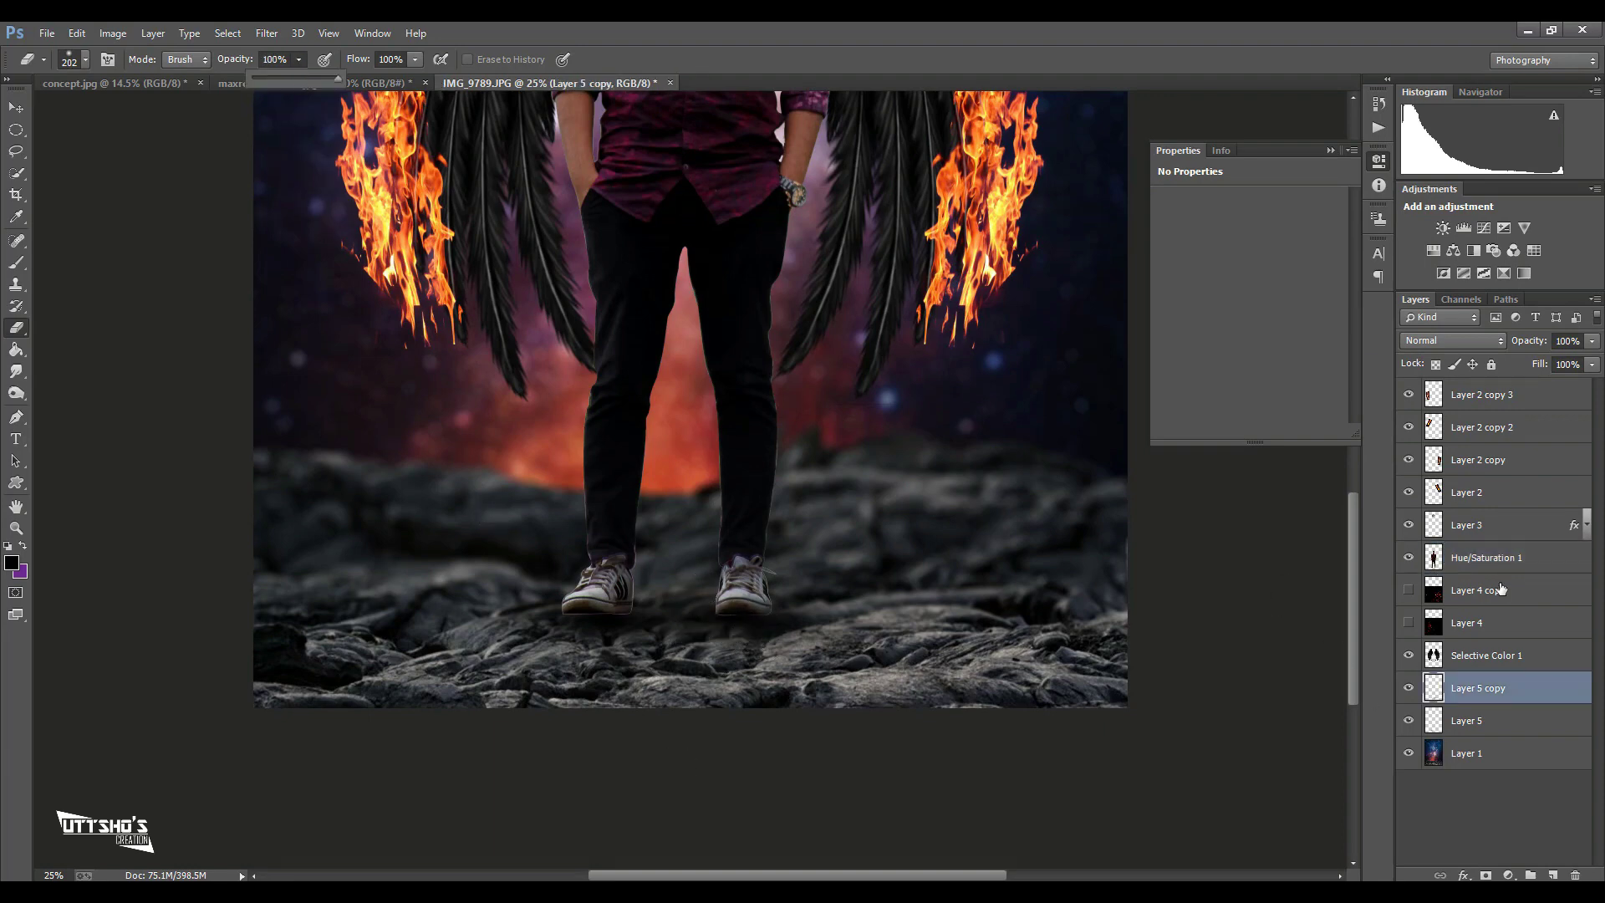
pyautogui.click(1454, 567)
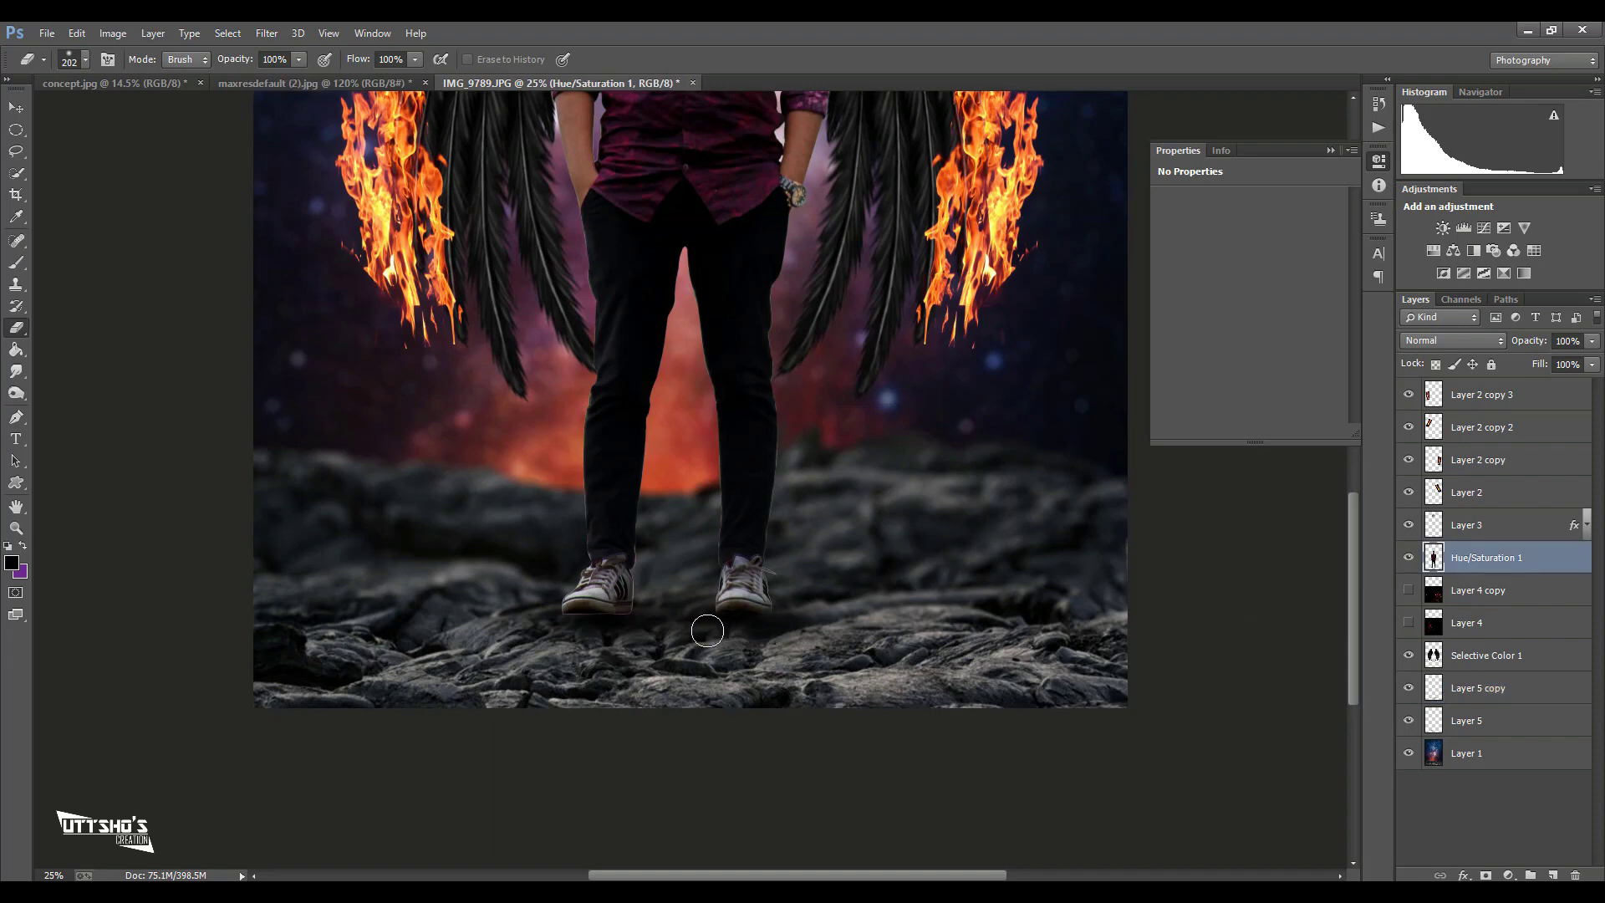
pyautogui.moveTo(573, 625); pyautogui.dragTo(610, 635)
pyautogui.hotkey('ctrl', '0')
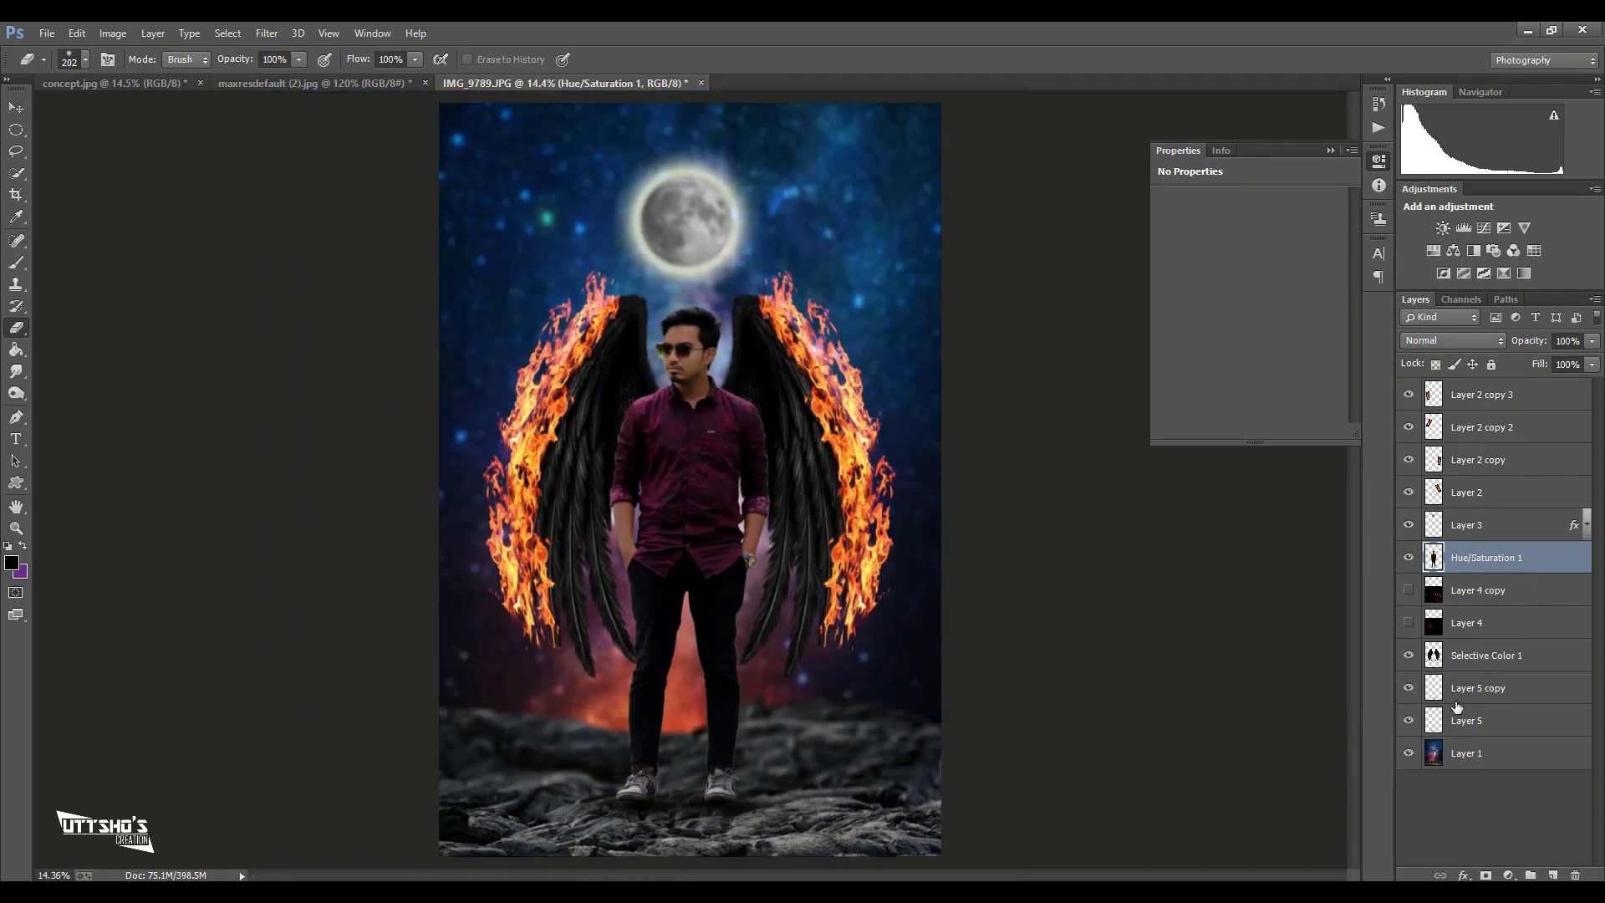
# - Merge Layer 5 copy, Layer 5 and Layer 1 into a single layer
pyautogui.click(1480, 688)
pyautogui.keyDown('ctrl'); pyautogui.click(1472, 721); pyautogui.keyUp('ctrl')
pyautogui.keyDown('ctrl'); pyautogui.click(1467, 753); pyautogui.keyUp('ctrl')
pyautogui.rightClick(1467, 753)
pyautogui.click(1084, 629)
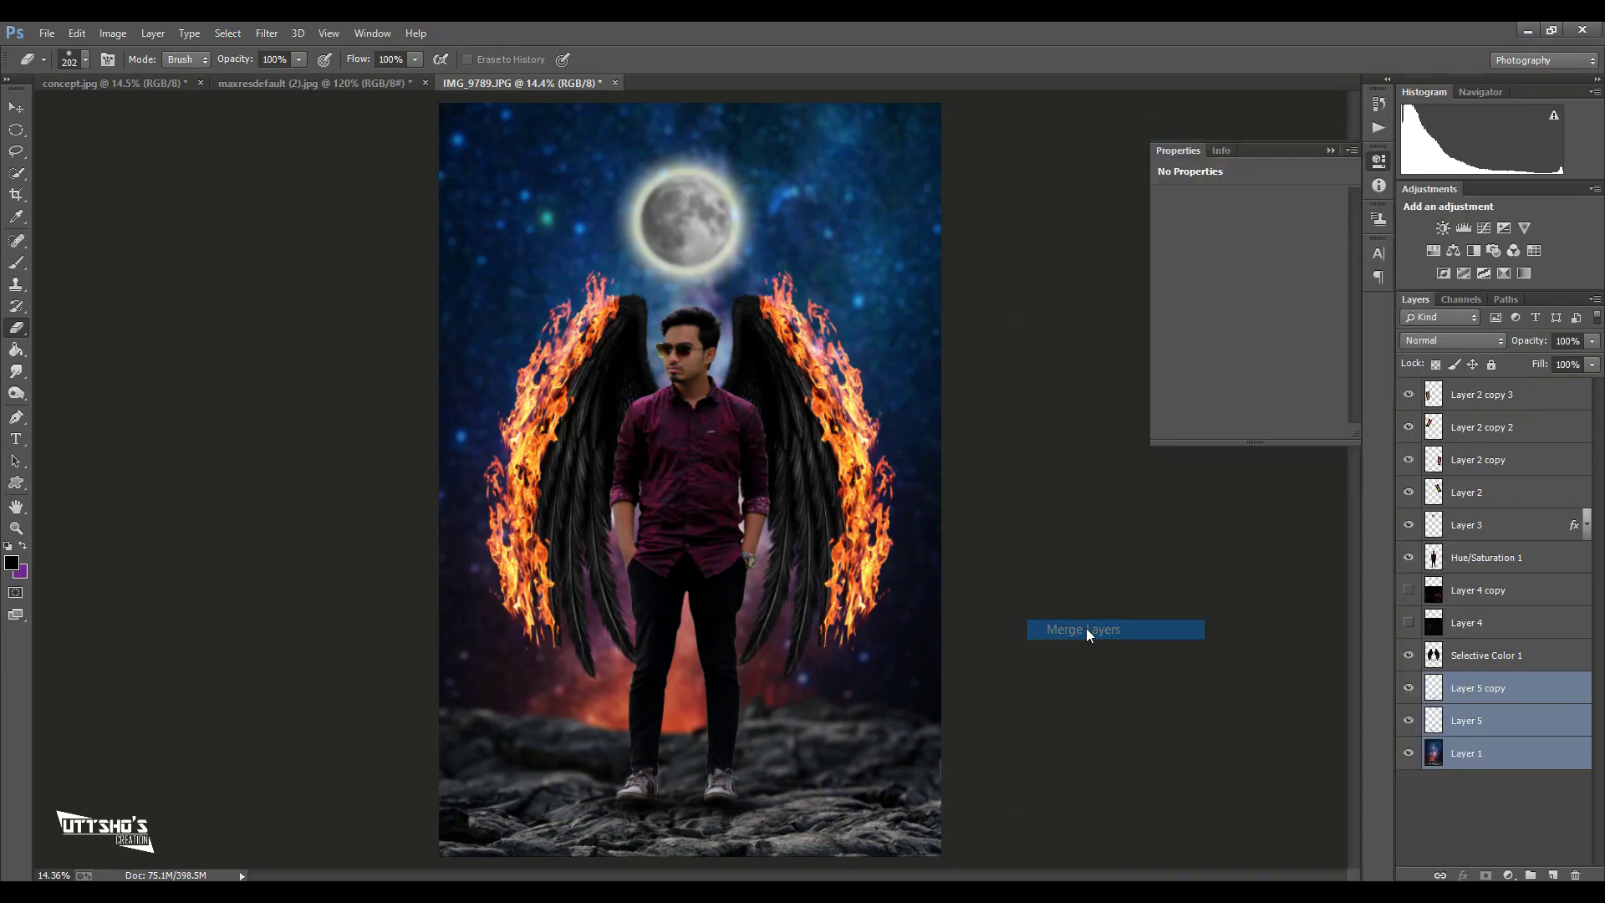
# - Turn the Layer 4 and Layer 4 copy spark layers back on
pyautogui.click(1480, 656)
pyautogui.click(1409, 623)
pyautogui.click(1409, 590)
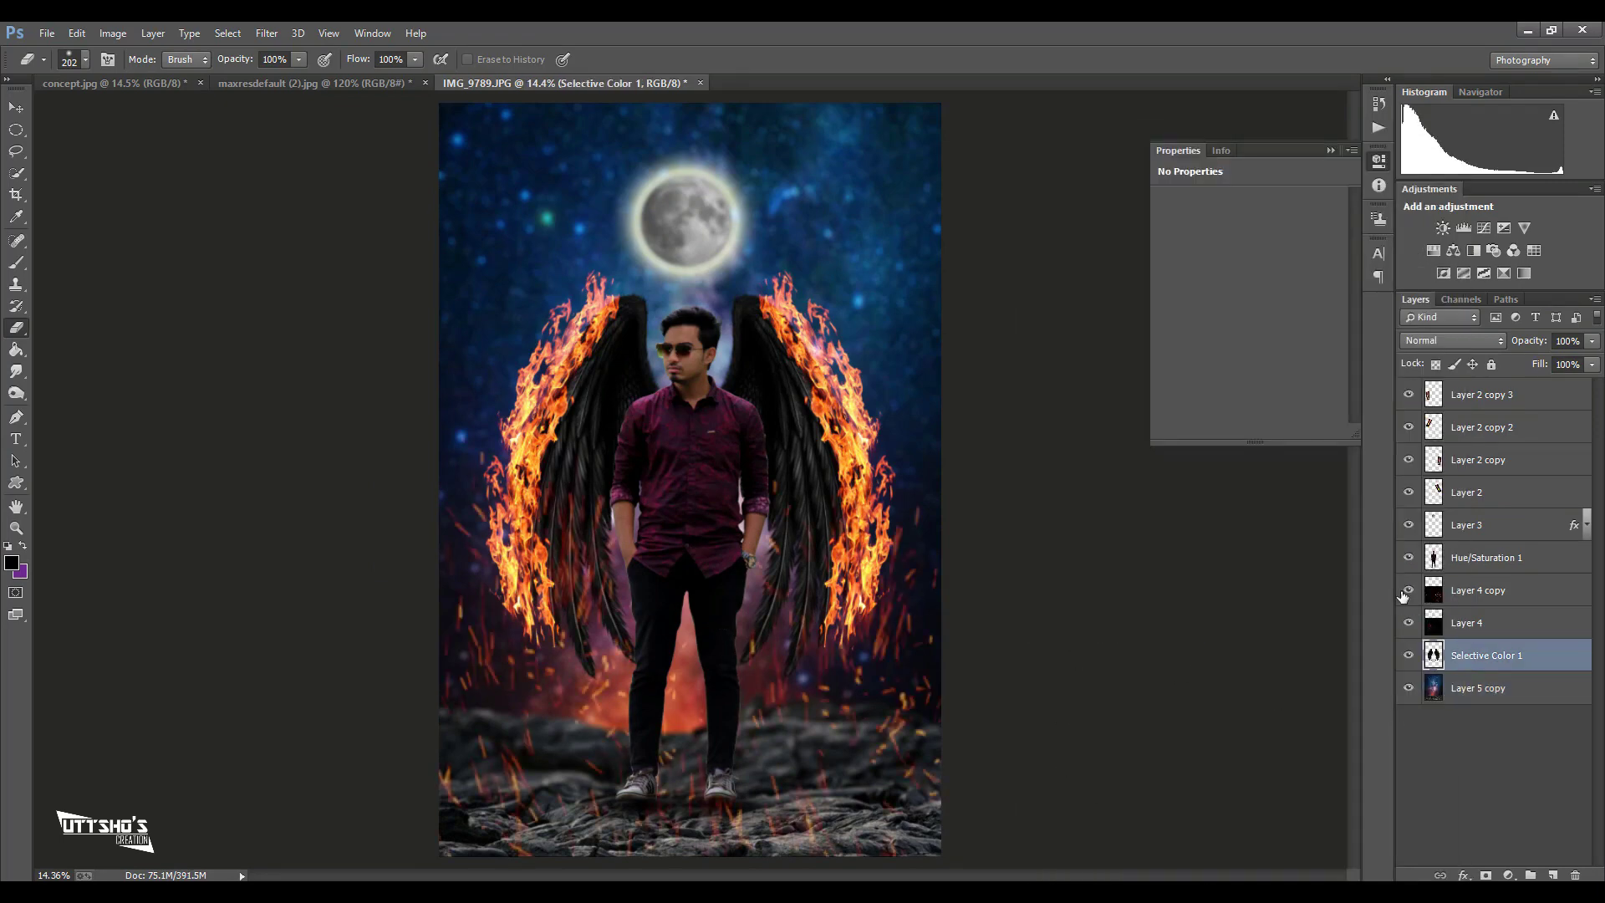
# - Select Hue/Saturation 1, both Layer 4 spark layers, all four Layer 2 fire layers and Selective Color 1
pyautogui.keyDown('ctrl'); pyautogui.click(1481, 638); pyautogui.keyUp('ctrl')
pyautogui.keyDown('ctrl'); pyautogui.click(1481, 597); pyautogui.keyUp('ctrl')
pyautogui.keyDown('ctrl'); pyautogui.click(1492, 688); pyautogui.keyUp('ctrl')
pyautogui.click(1484, 559)
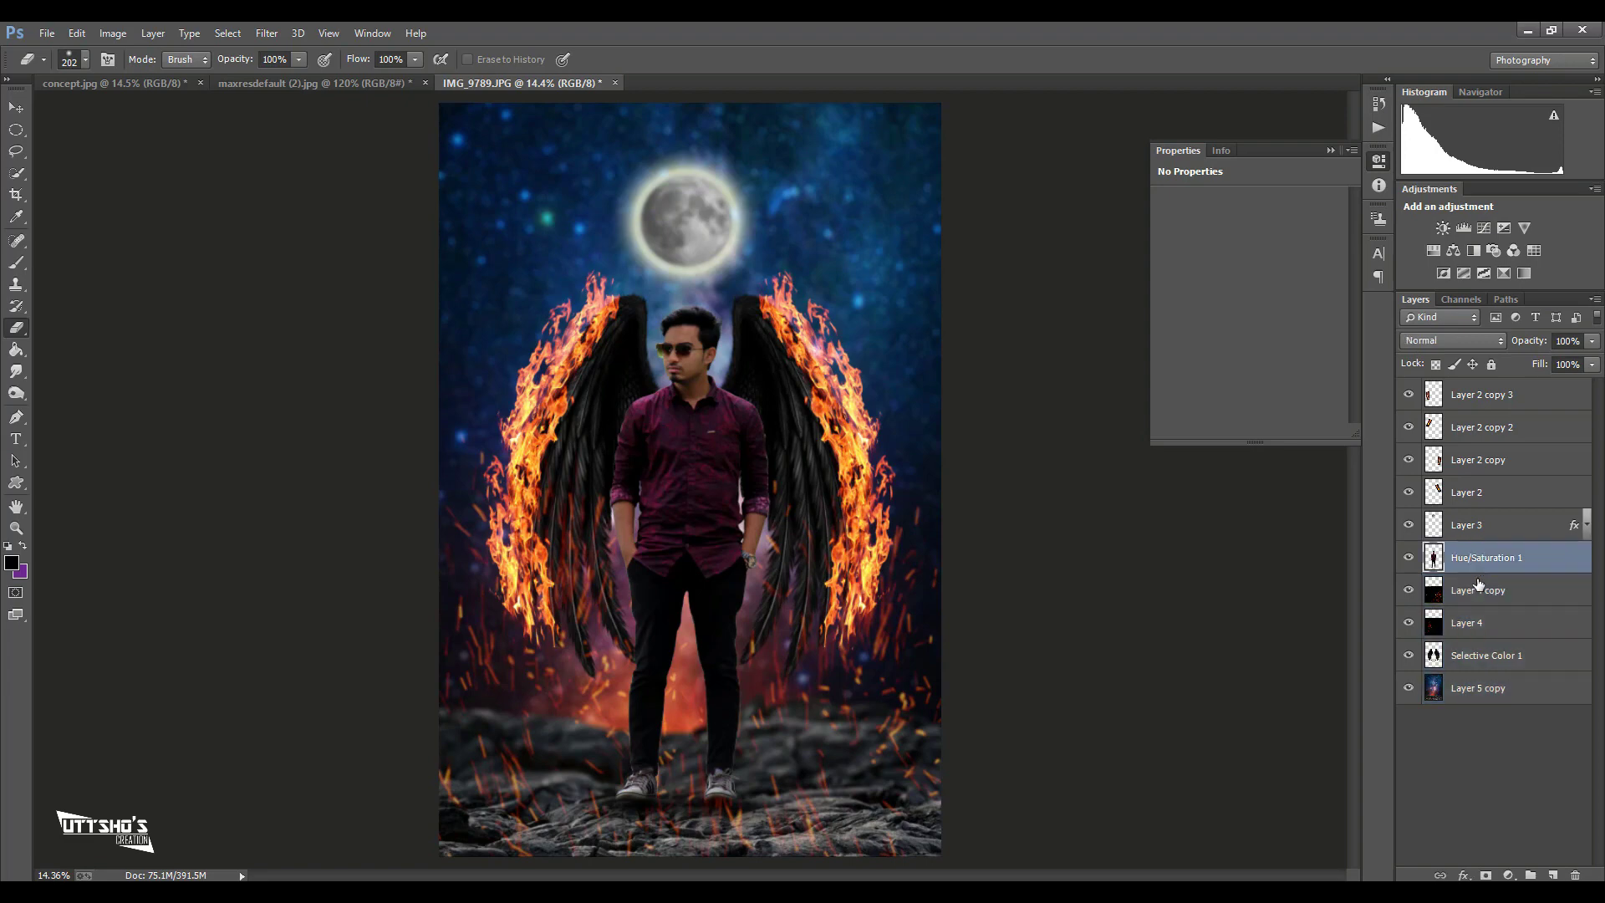
pyautogui.keyDown('ctrl'); pyautogui.click(1475, 590); pyautogui.keyUp('ctrl')
pyautogui.keyDown('ctrl'); pyautogui.click(1463, 629); pyautogui.keyUp('ctrl')
pyautogui.click(1480, 556)
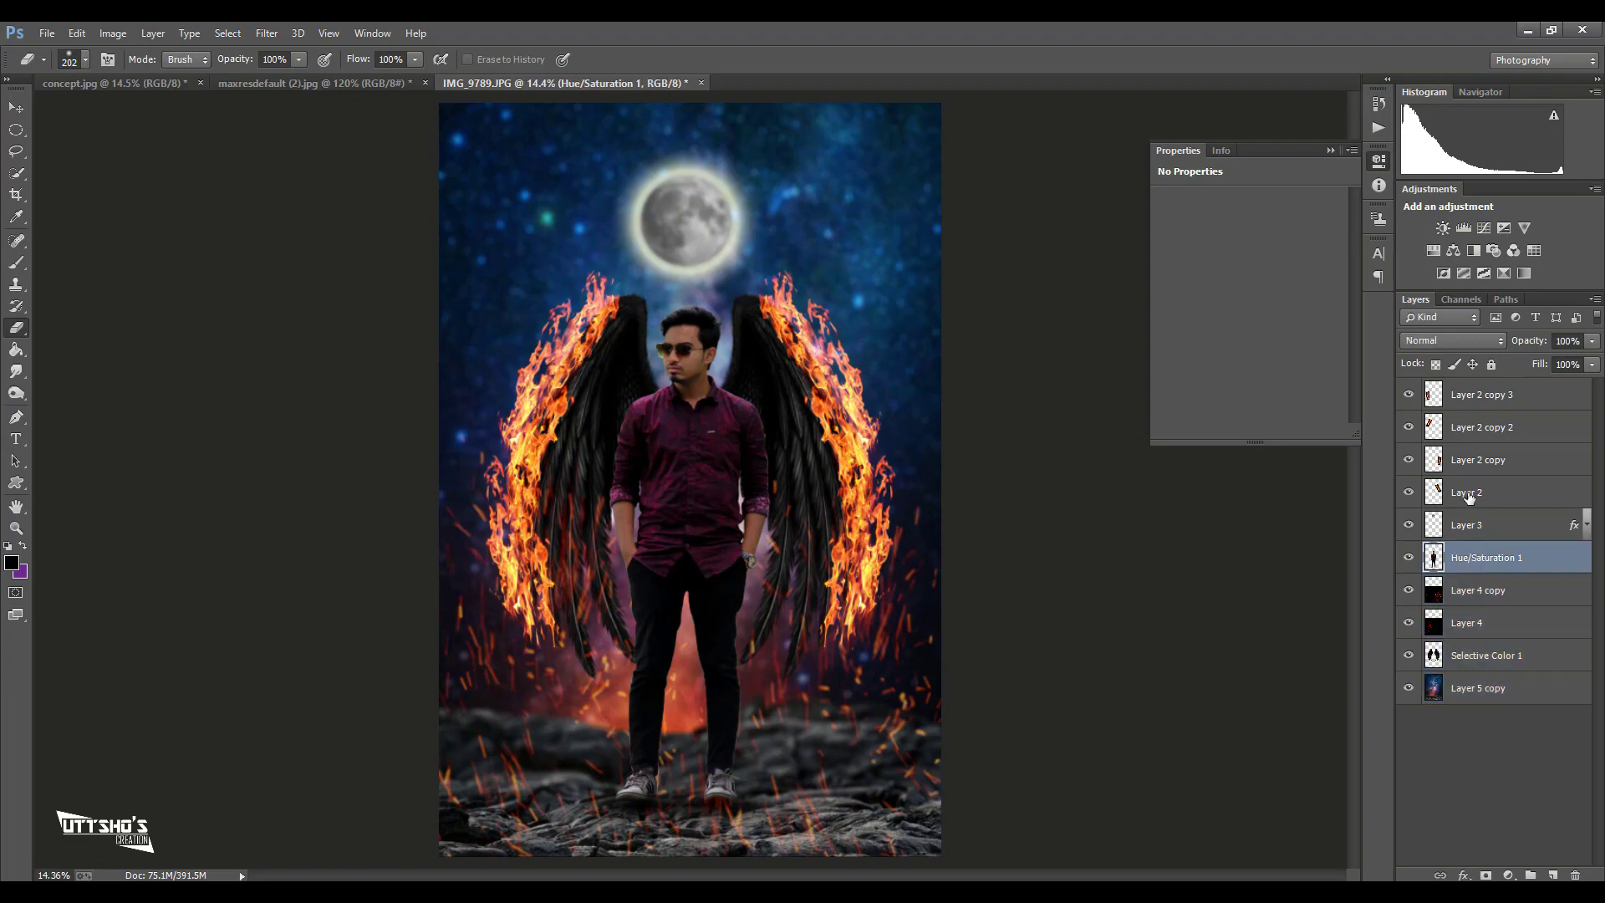
pyautogui.keyDown('ctrl'); pyautogui.click(1467, 494); pyautogui.keyUp('ctrl')
pyautogui.keyDown('ctrl'); pyautogui.click(1478, 459); pyautogui.keyUp('ctrl')
pyautogui.keyDown('ctrl'); pyautogui.click(1480, 423); pyautogui.keyUp('ctrl')
pyautogui.keyDown('ctrl'); pyautogui.click(1478, 397); pyautogui.keyUp('ctrl')
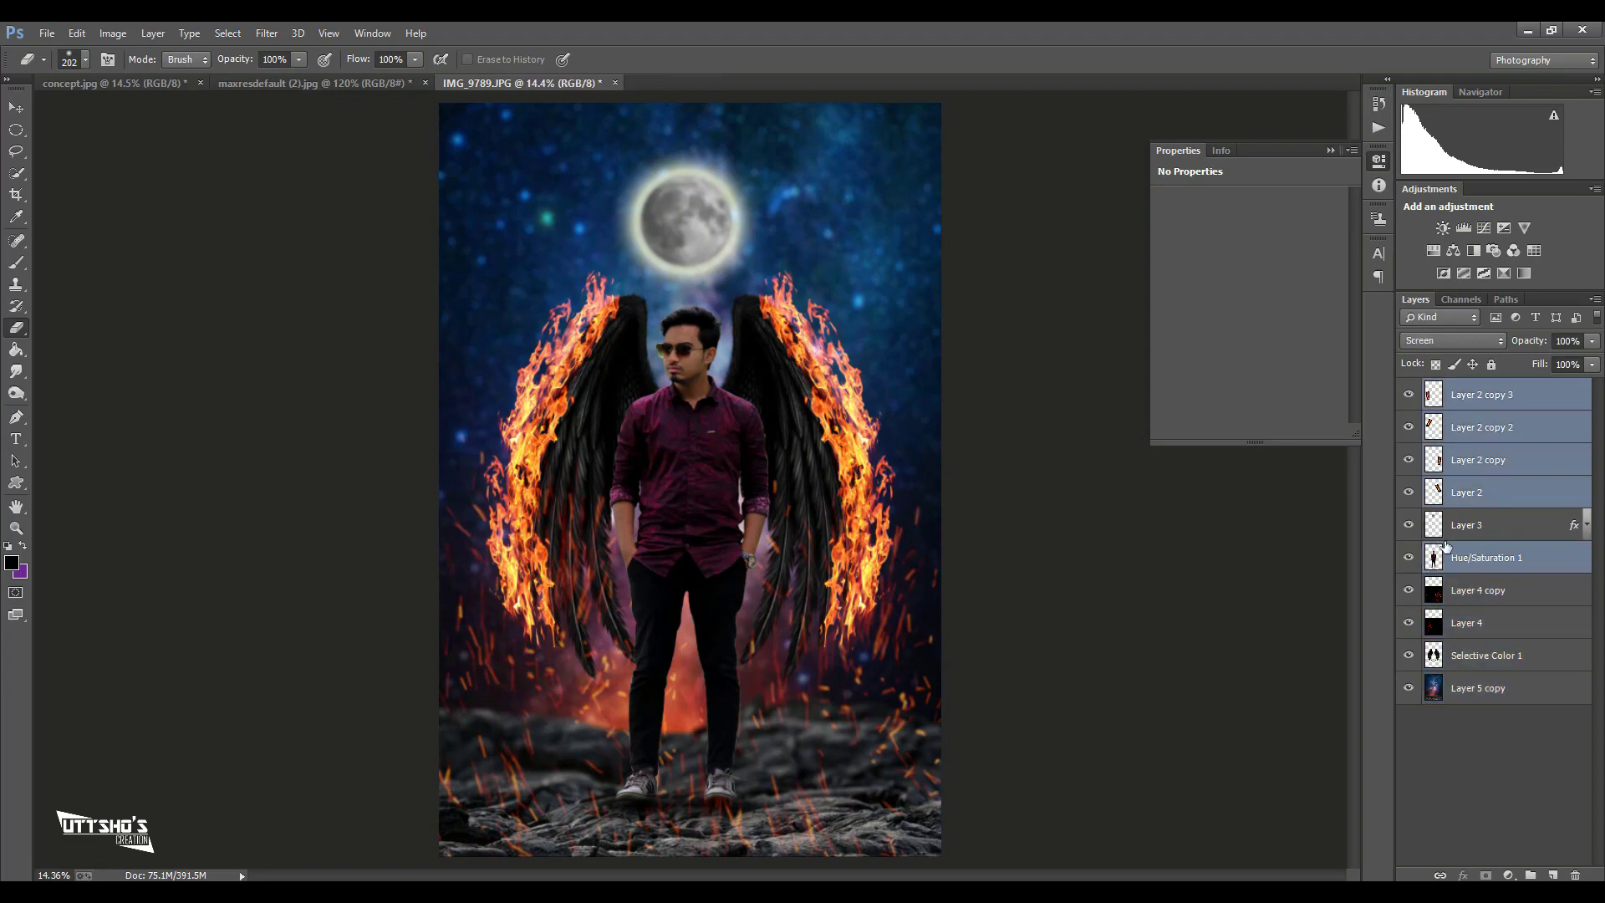
pyautogui.keyDown('ctrl'); pyautogui.click(1457, 660); pyautogui.keyUp('ctrl')
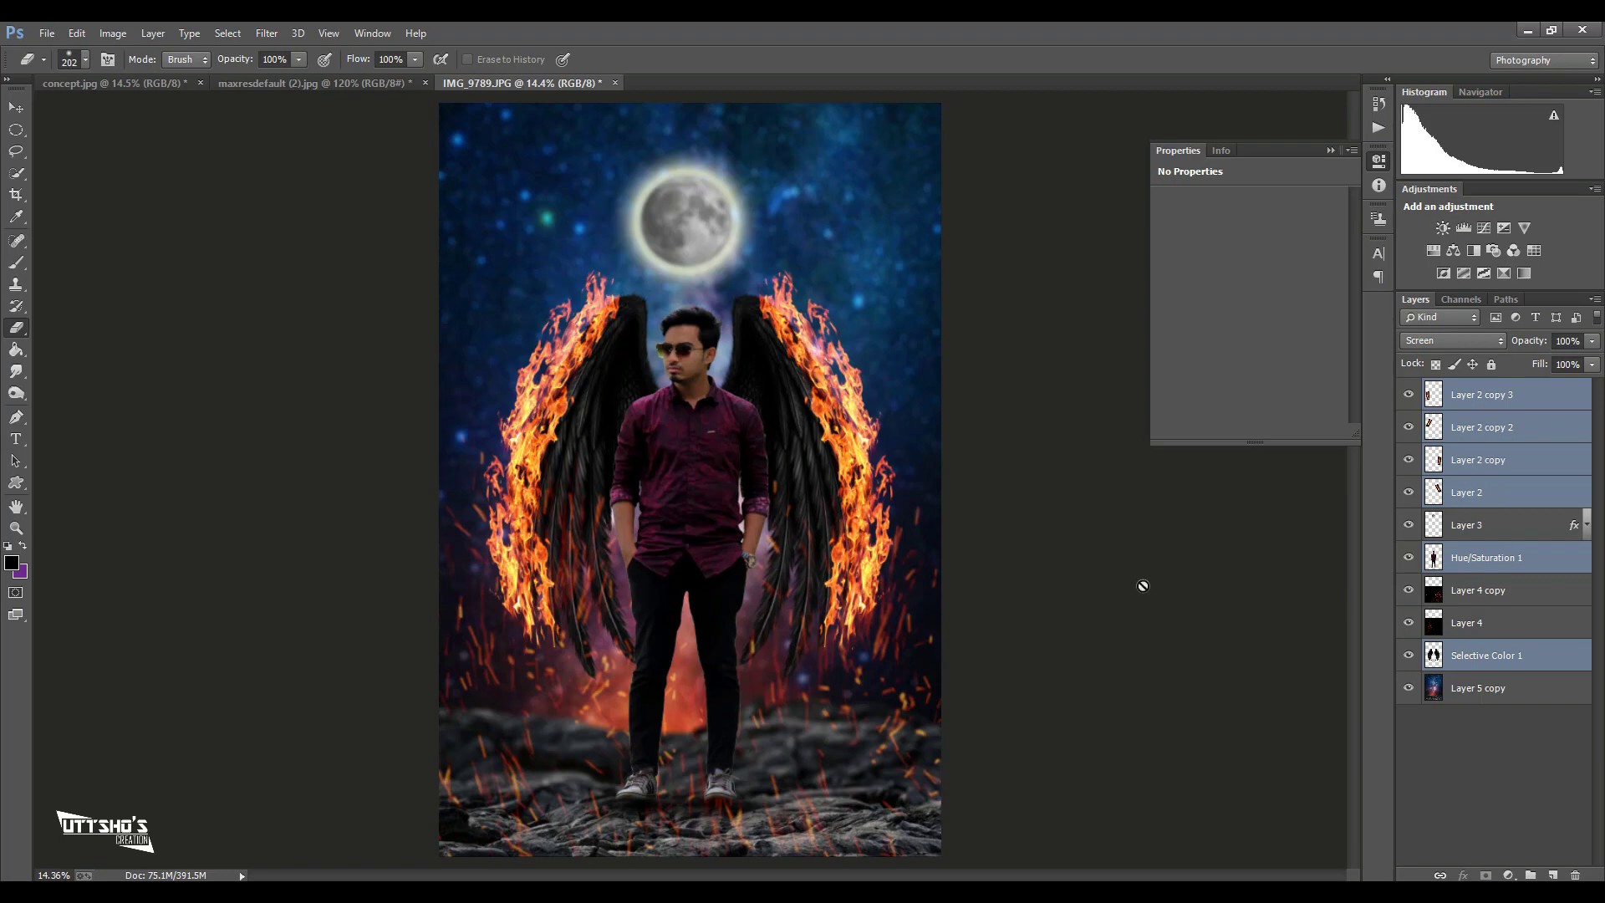
# - Nudge the selected wings and man slightly right, then back up and left
pyautogui.click(16, 107)
pyautogui.moveTo(647, 522); pyautogui.dragTo(666, 533)
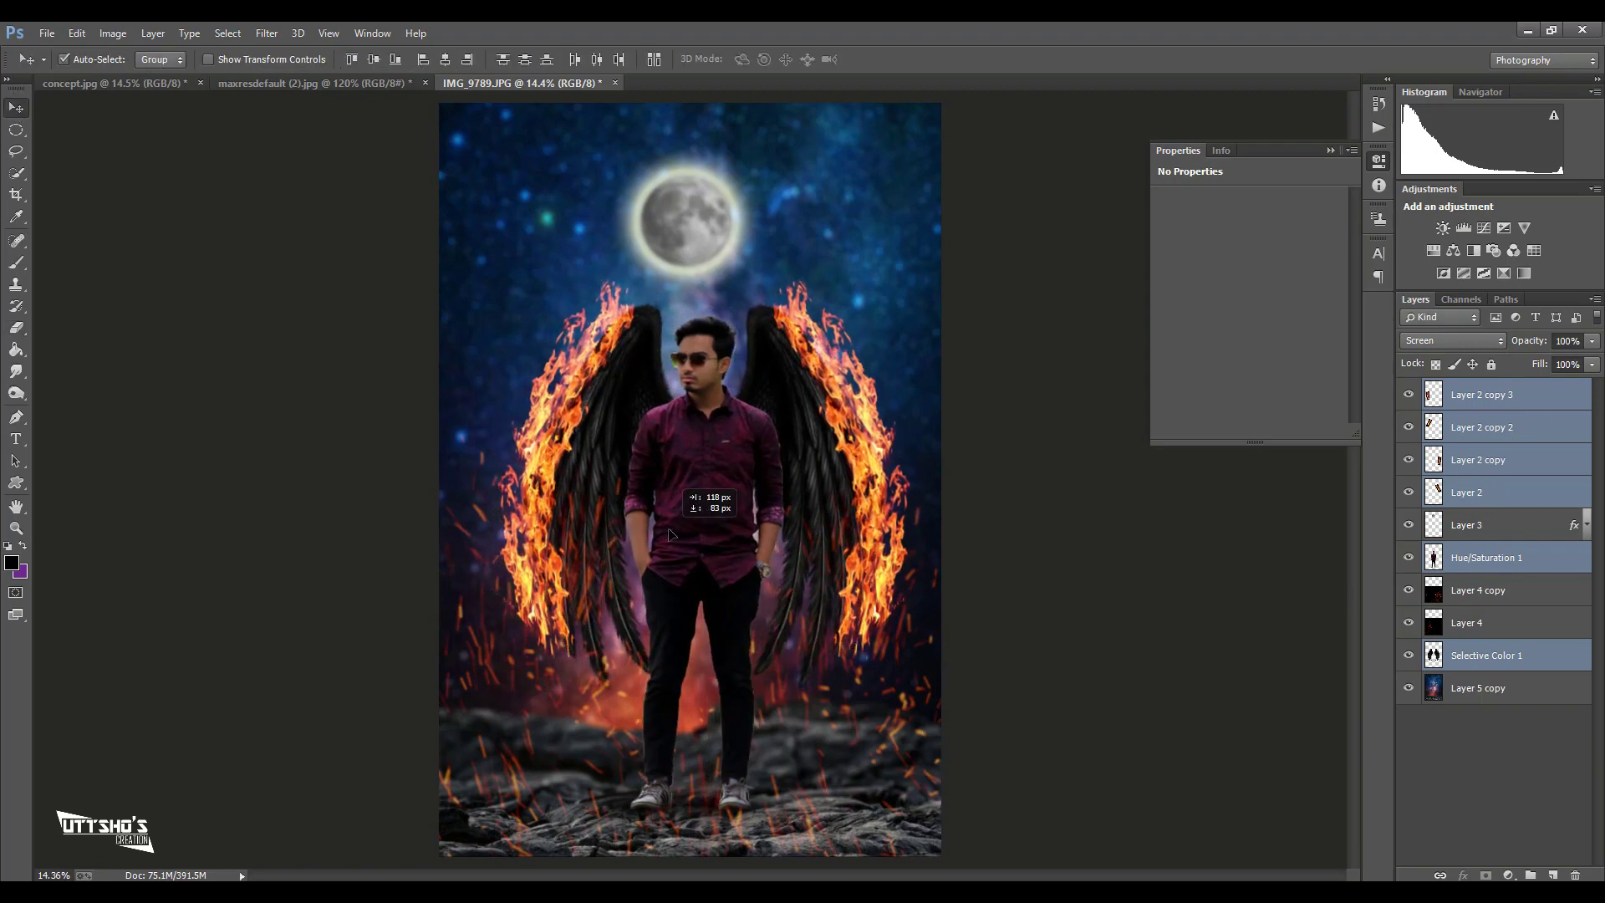
pyautogui.moveTo(666, 534); pyautogui.dragTo(656, 523)
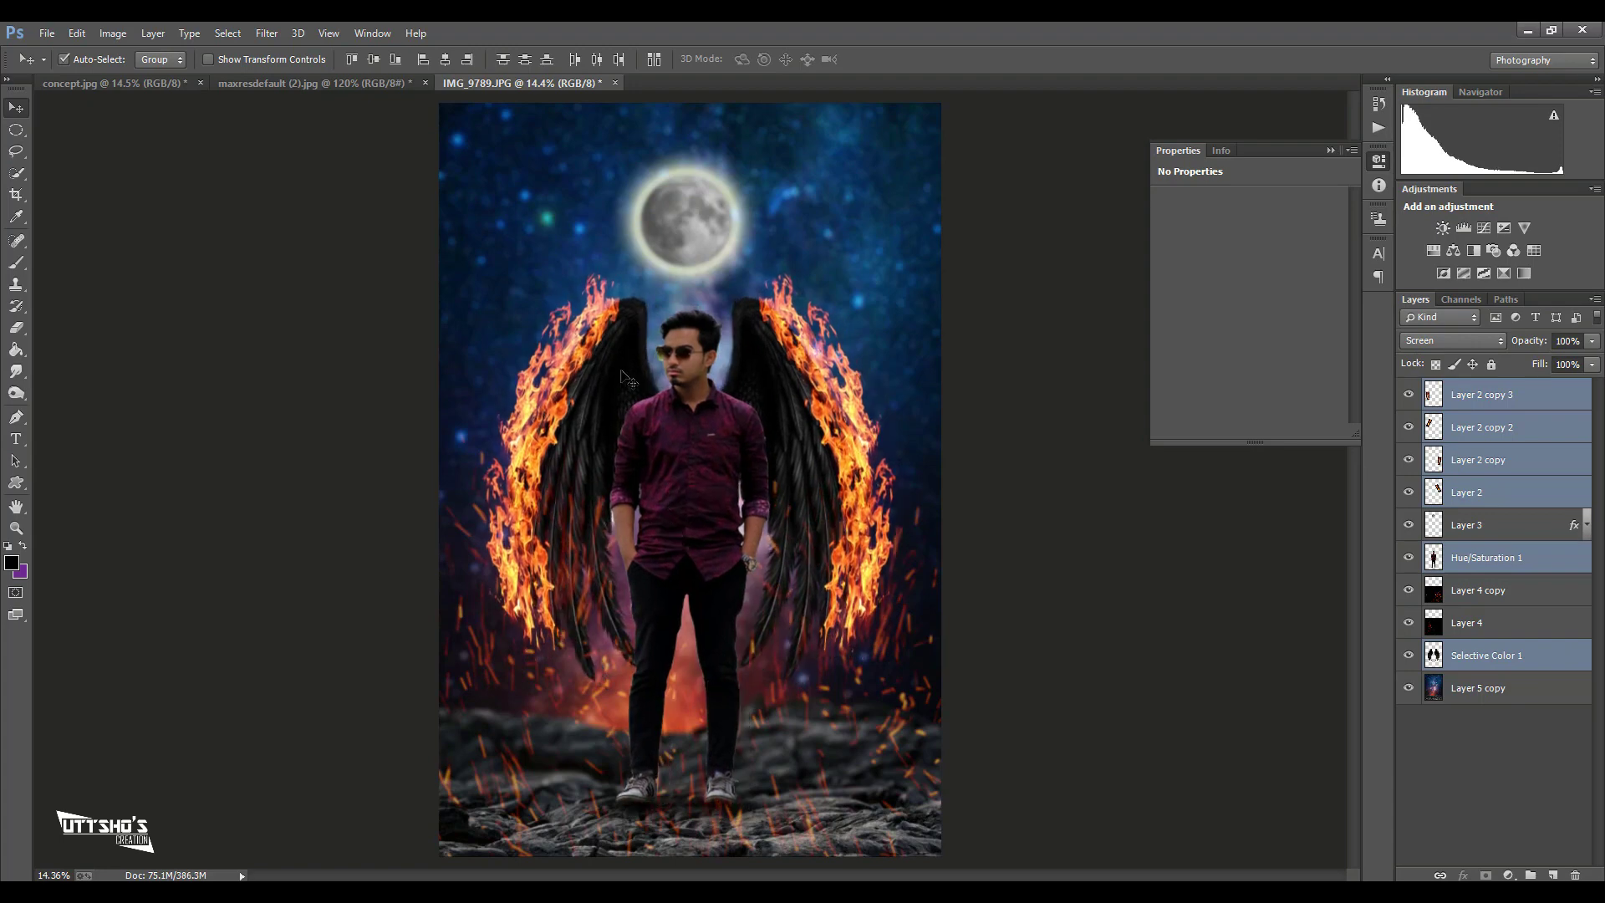
# - Add Layer 3, both Layer 4 layers and Layer 5 copy, then merge all selected layers
pyautogui.keyDown('ctrl'); pyautogui.click(1488, 590); pyautogui.keyUp('ctrl')
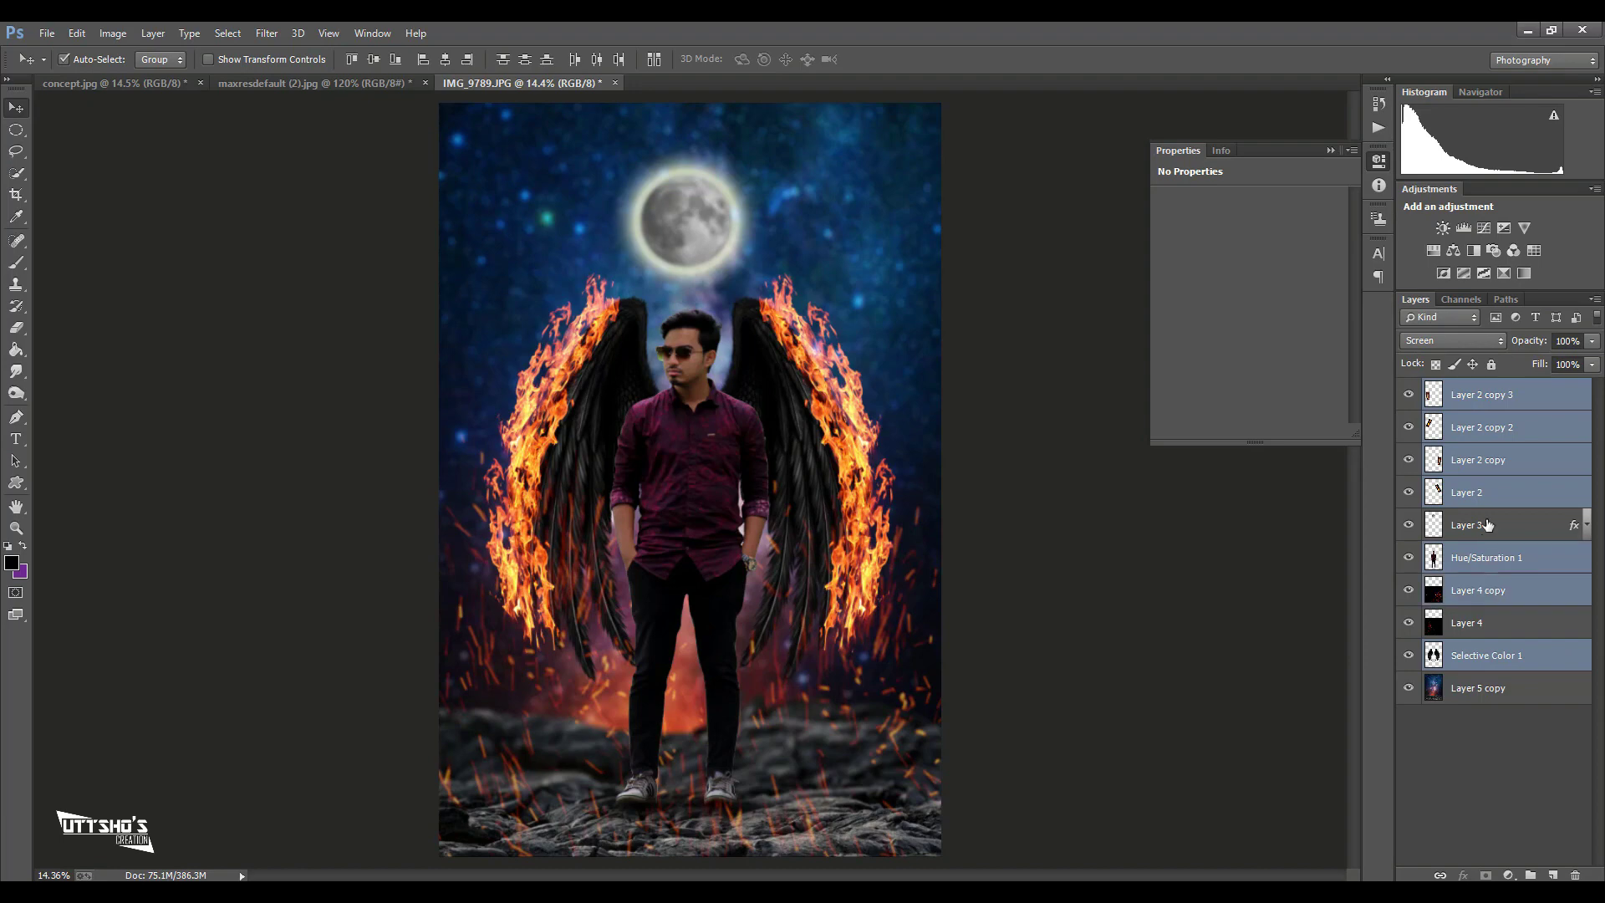
pyautogui.keyDown('ctrl'); pyautogui.click(1486, 525); pyautogui.keyUp('ctrl')
pyautogui.keyDown('ctrl'); pyautogui.click(1484, 623); pyautogui.keyUp('ctrl')
pyautogui.keyDown('ctrl'); pyautogui.click(1478, 688); pyautogui.keyUp('ctrl')
pyautogui.rightClick(1478, 689)
pyautogui.click(1098, 630)
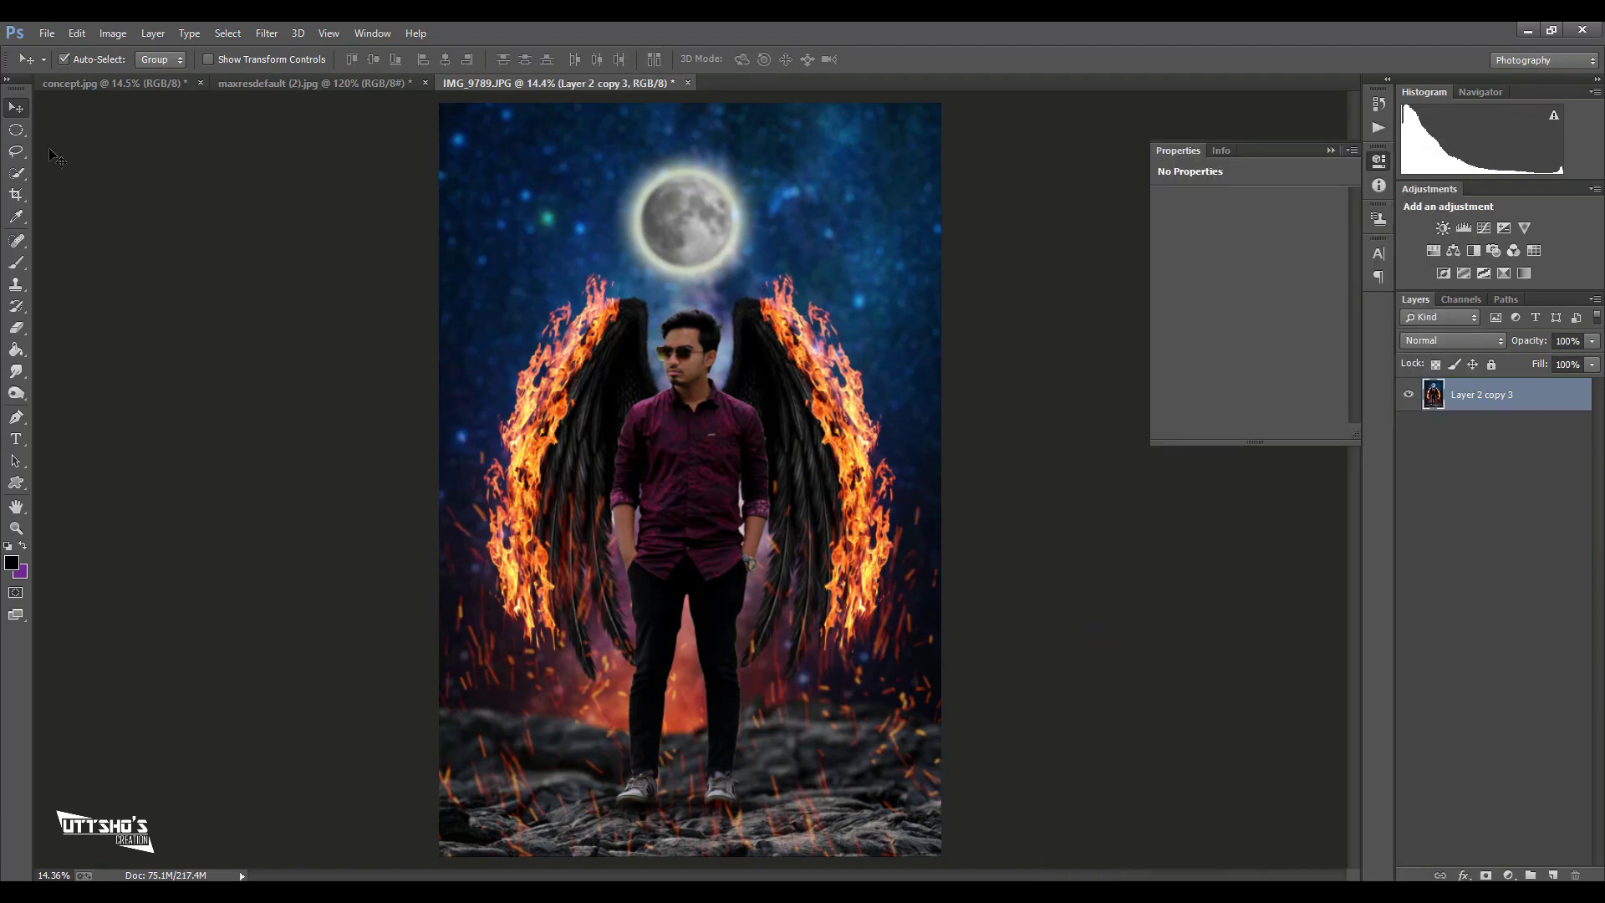
pyautogui.click(16, 194)
# - Crop the canvas to the visible image area
pyautogui.moveTo(688, 101); pyautogui.dragTo(688, 102)
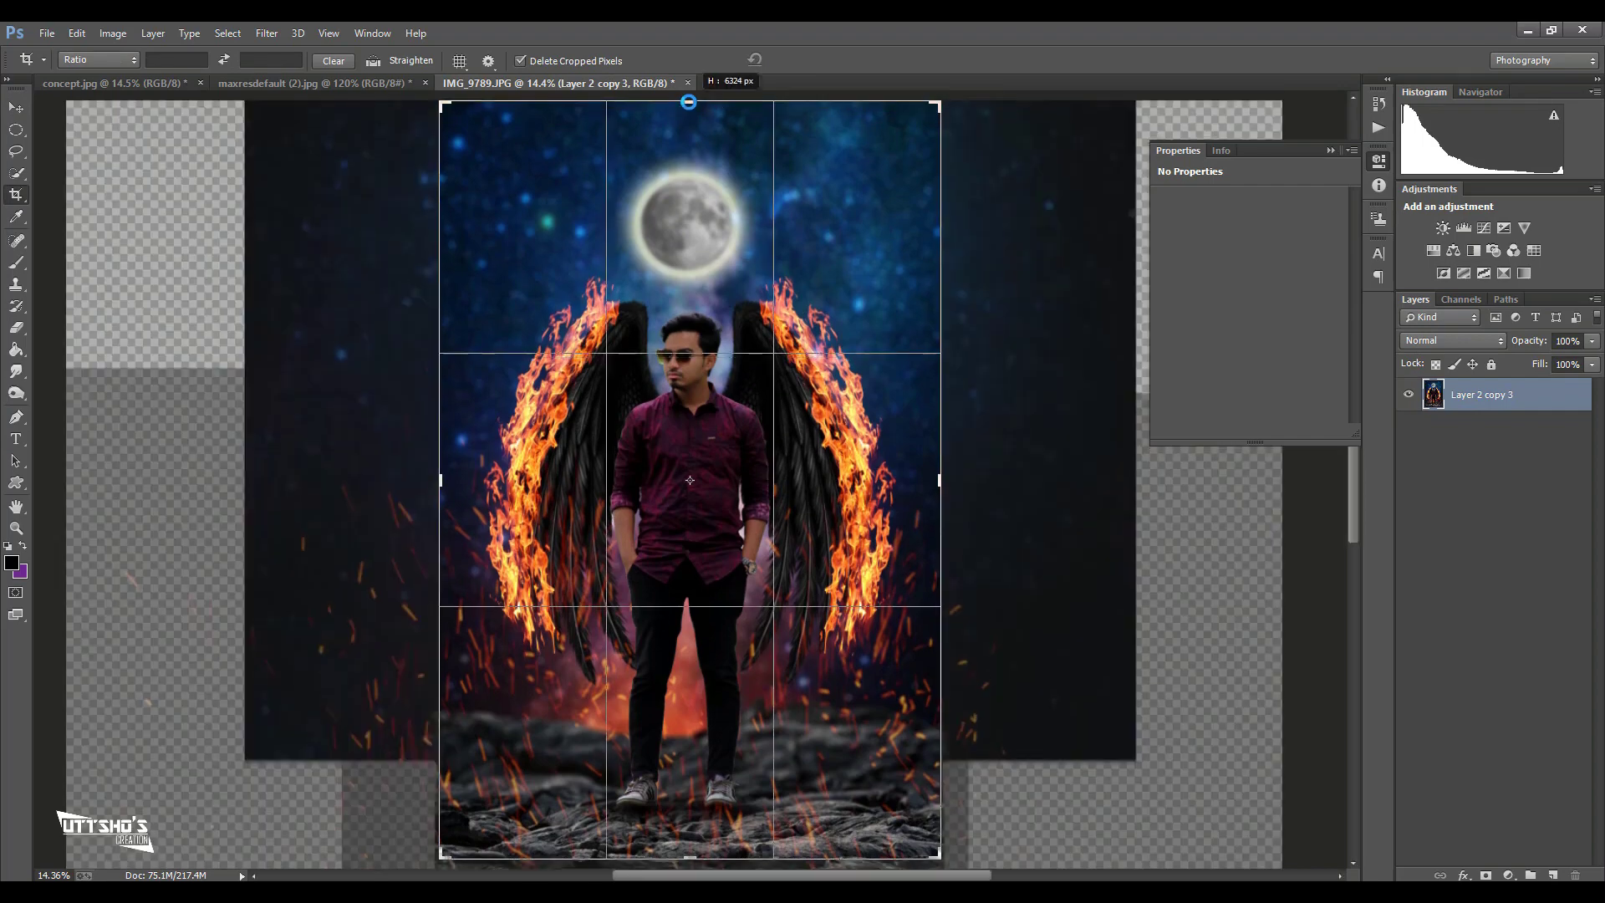
pyautogui.press('Return')
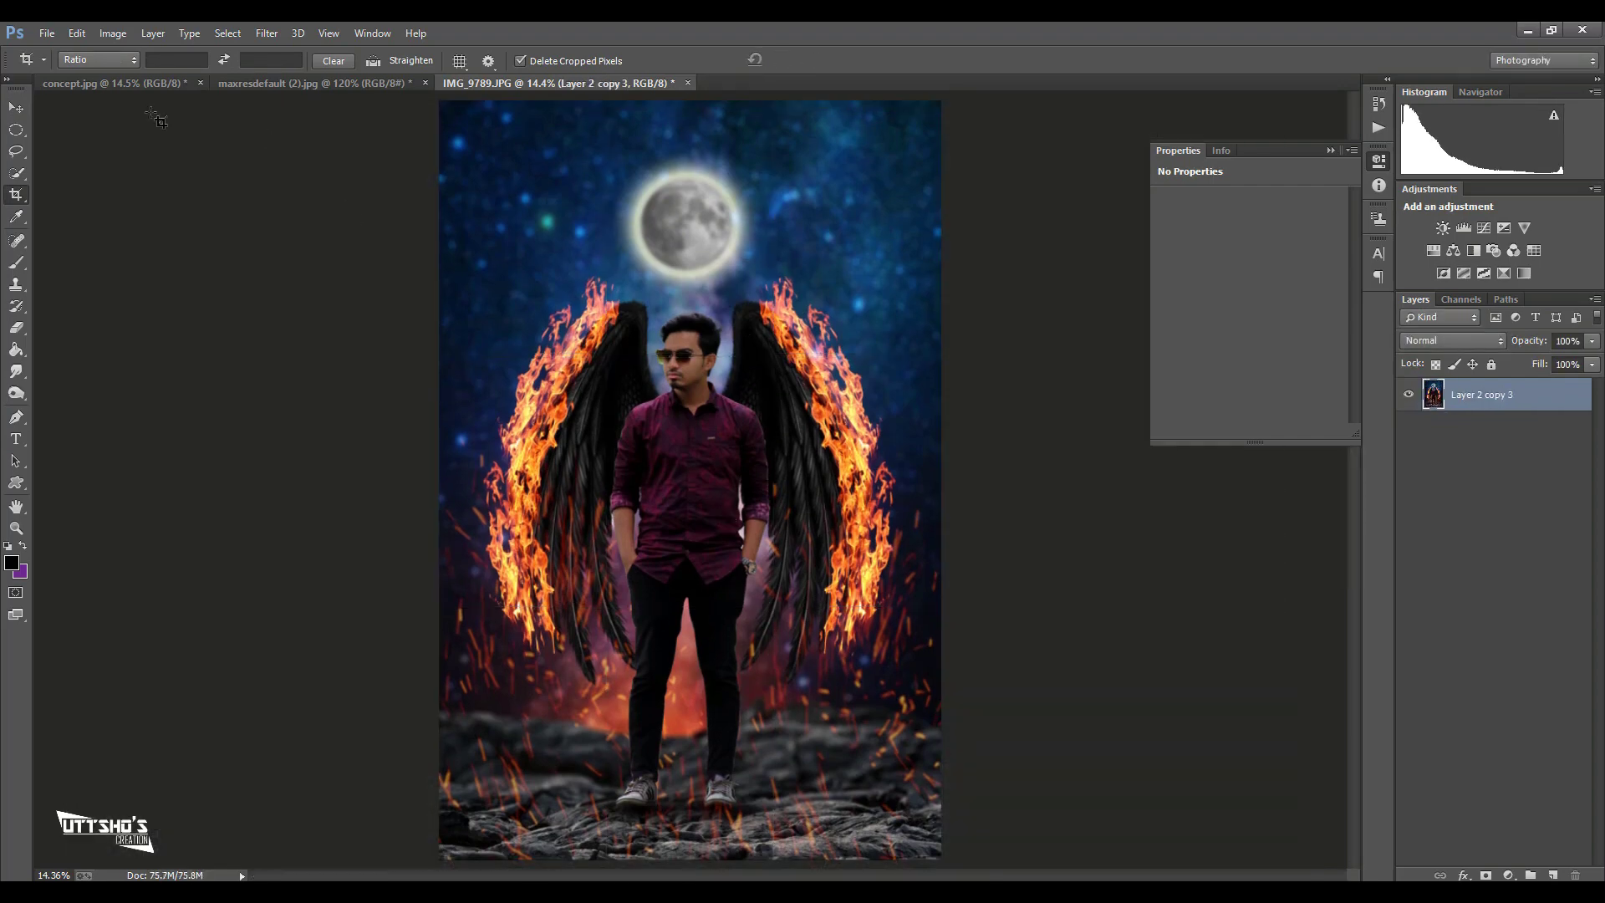
pyautogui.press('v')
# - Add a Color Lookup adjustment using the filmstock_50.3dl look
pyautogui.click(1500, 876)
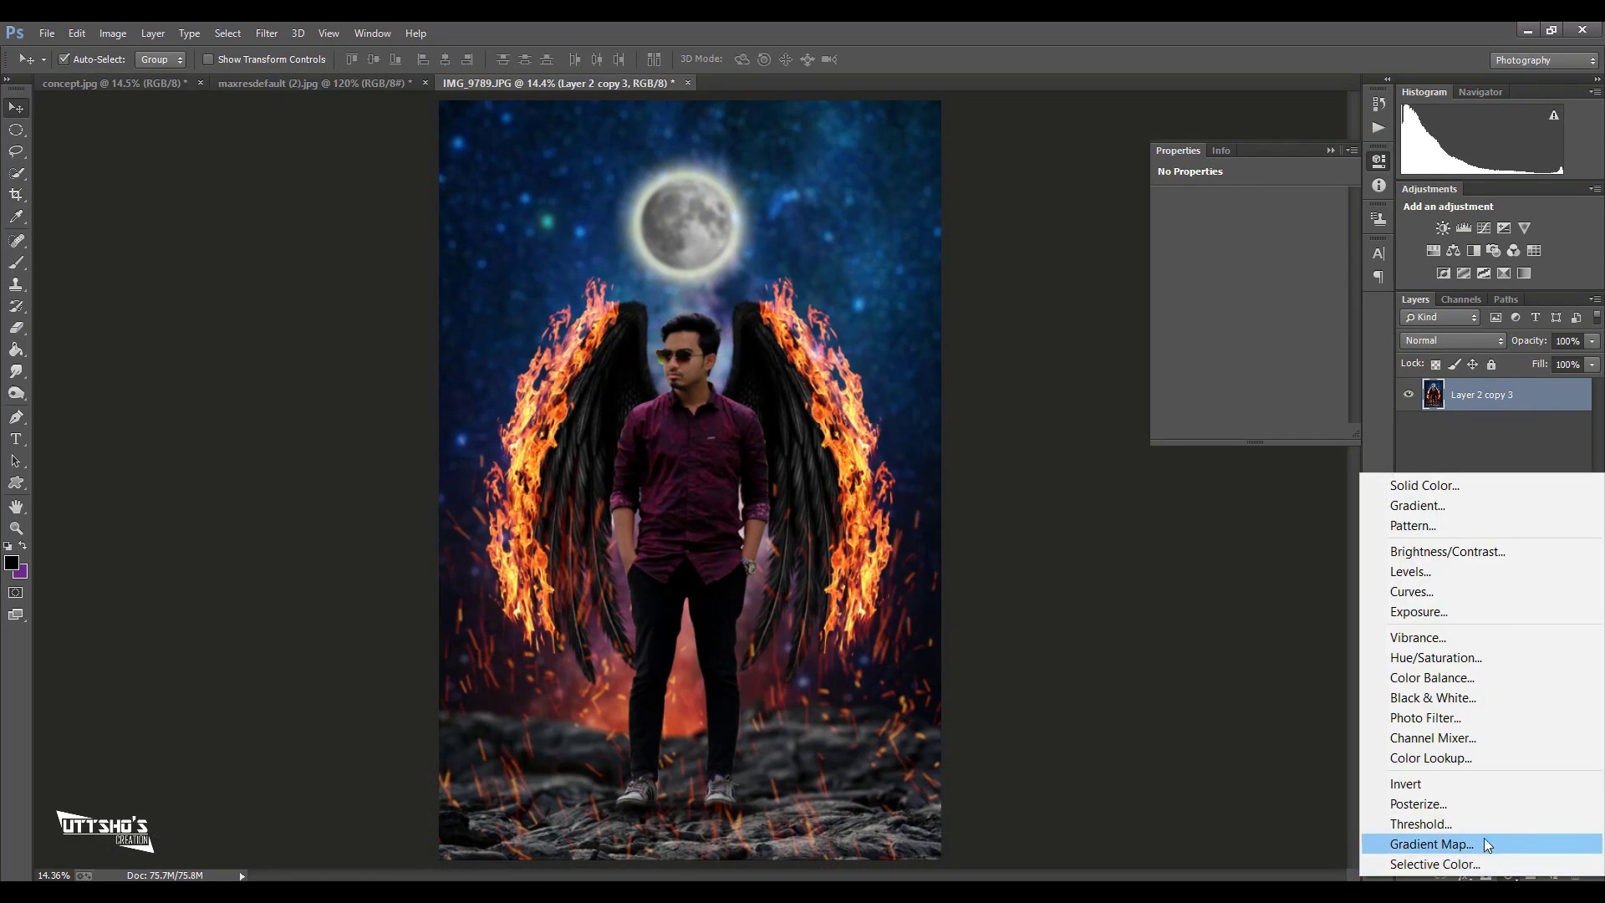
pyautogui.click(1441, 757)
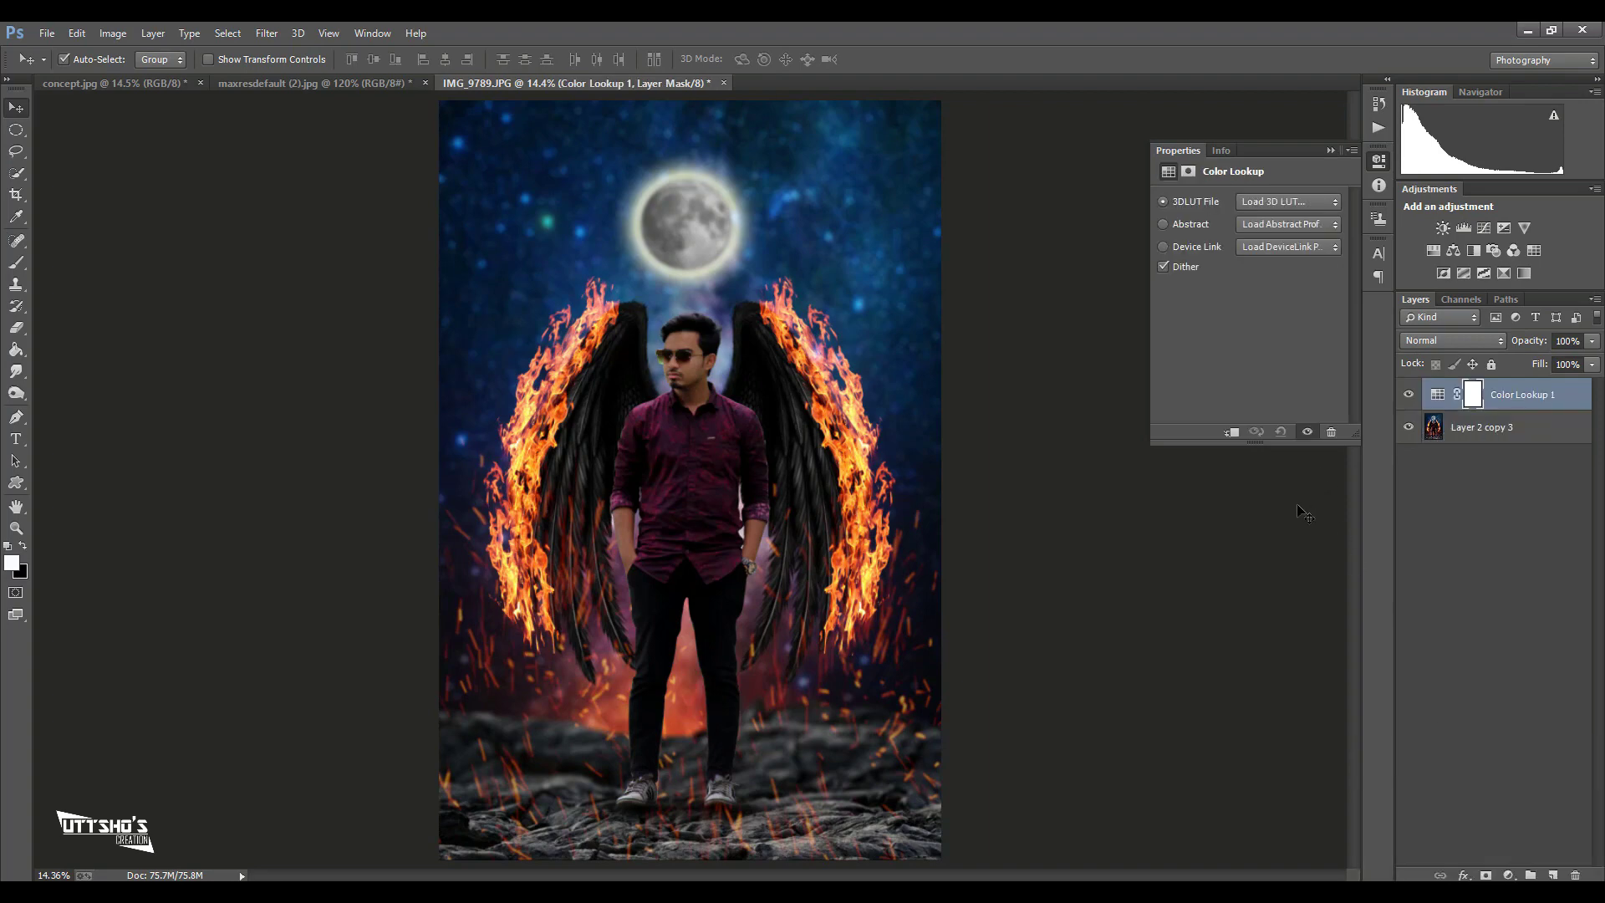
pyautogui.click(1279, 203)
pyautogui.click(1281, 247)
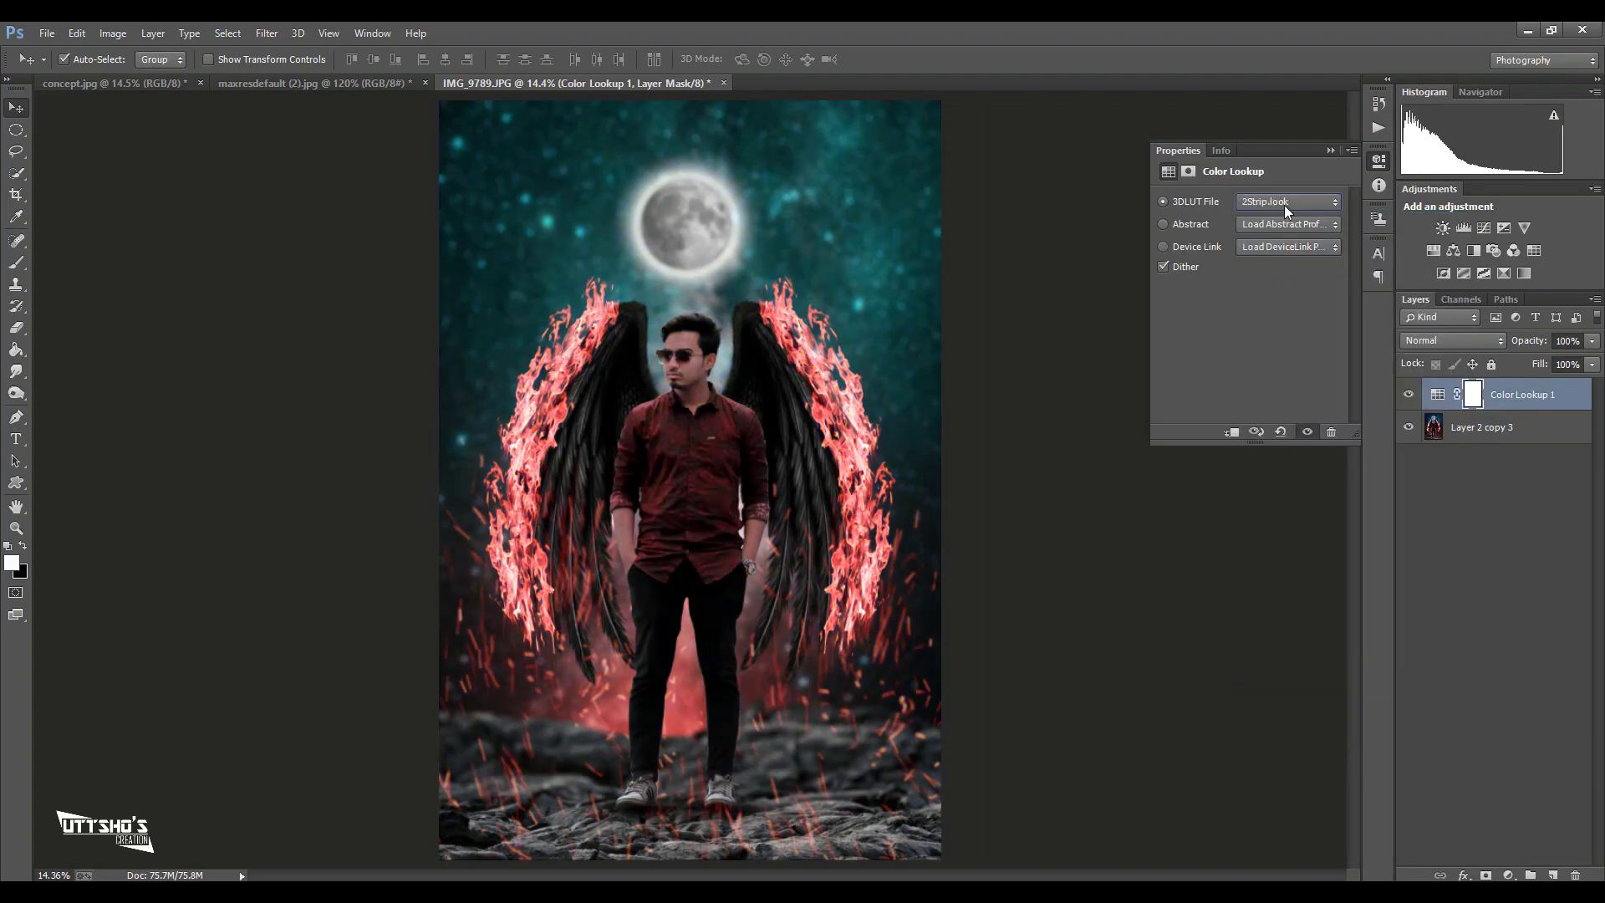
pyautogui.press('Down')
pyautogui.press('Down')
pyautogui.press('Down')
pyautogui.press('Down')
pyautogui.press('Down')
pyautogui.press('Down')
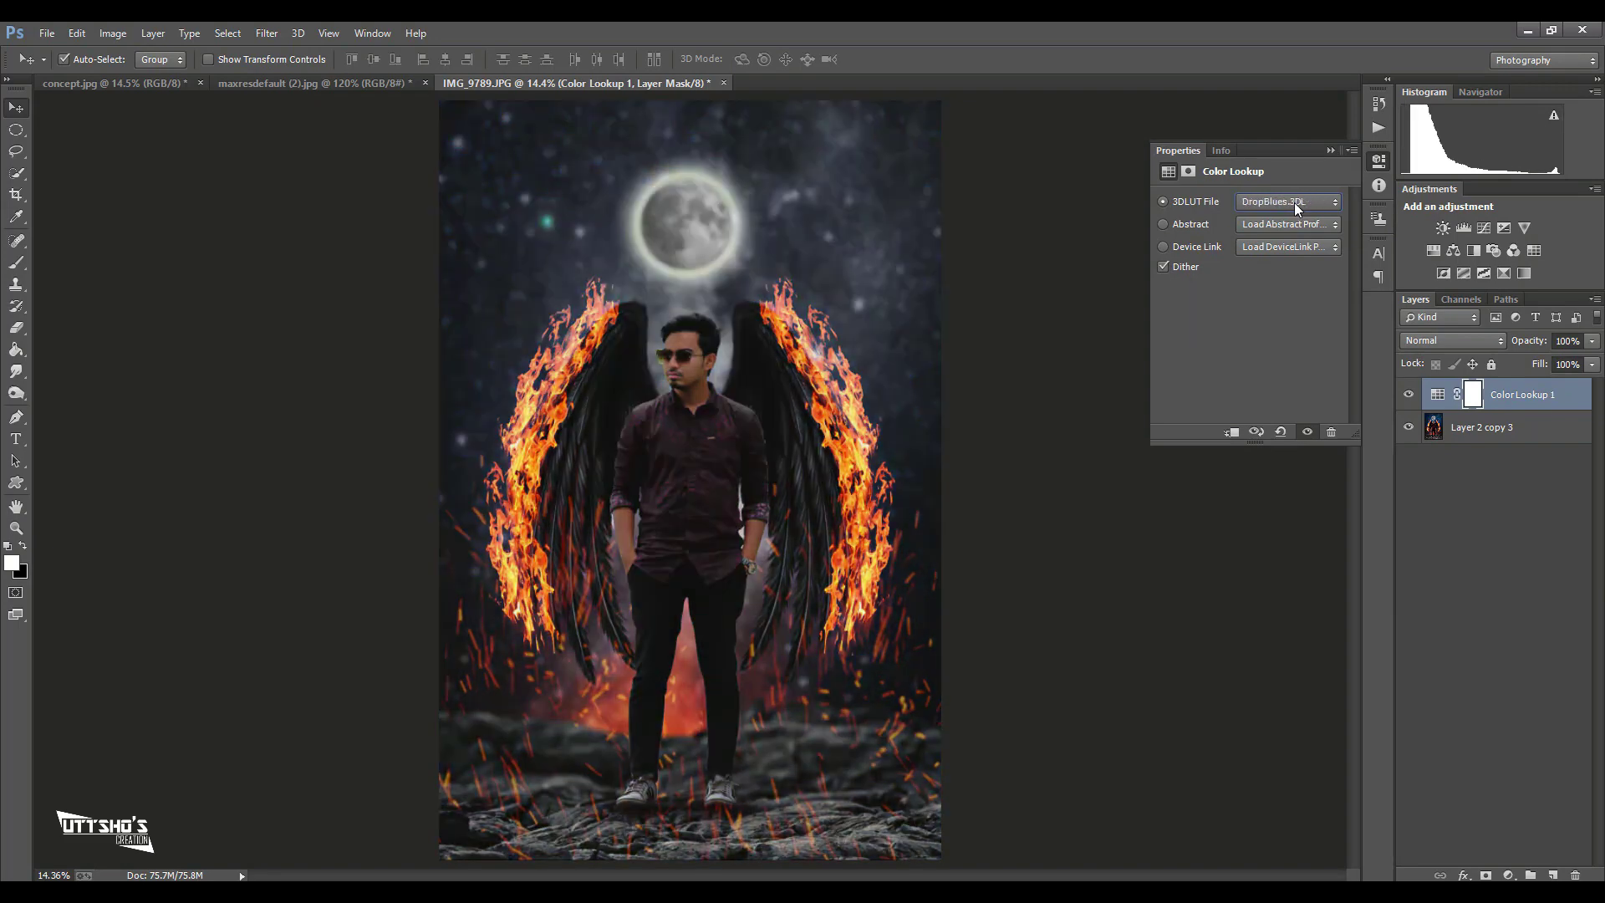
pyautogui.press('Down')
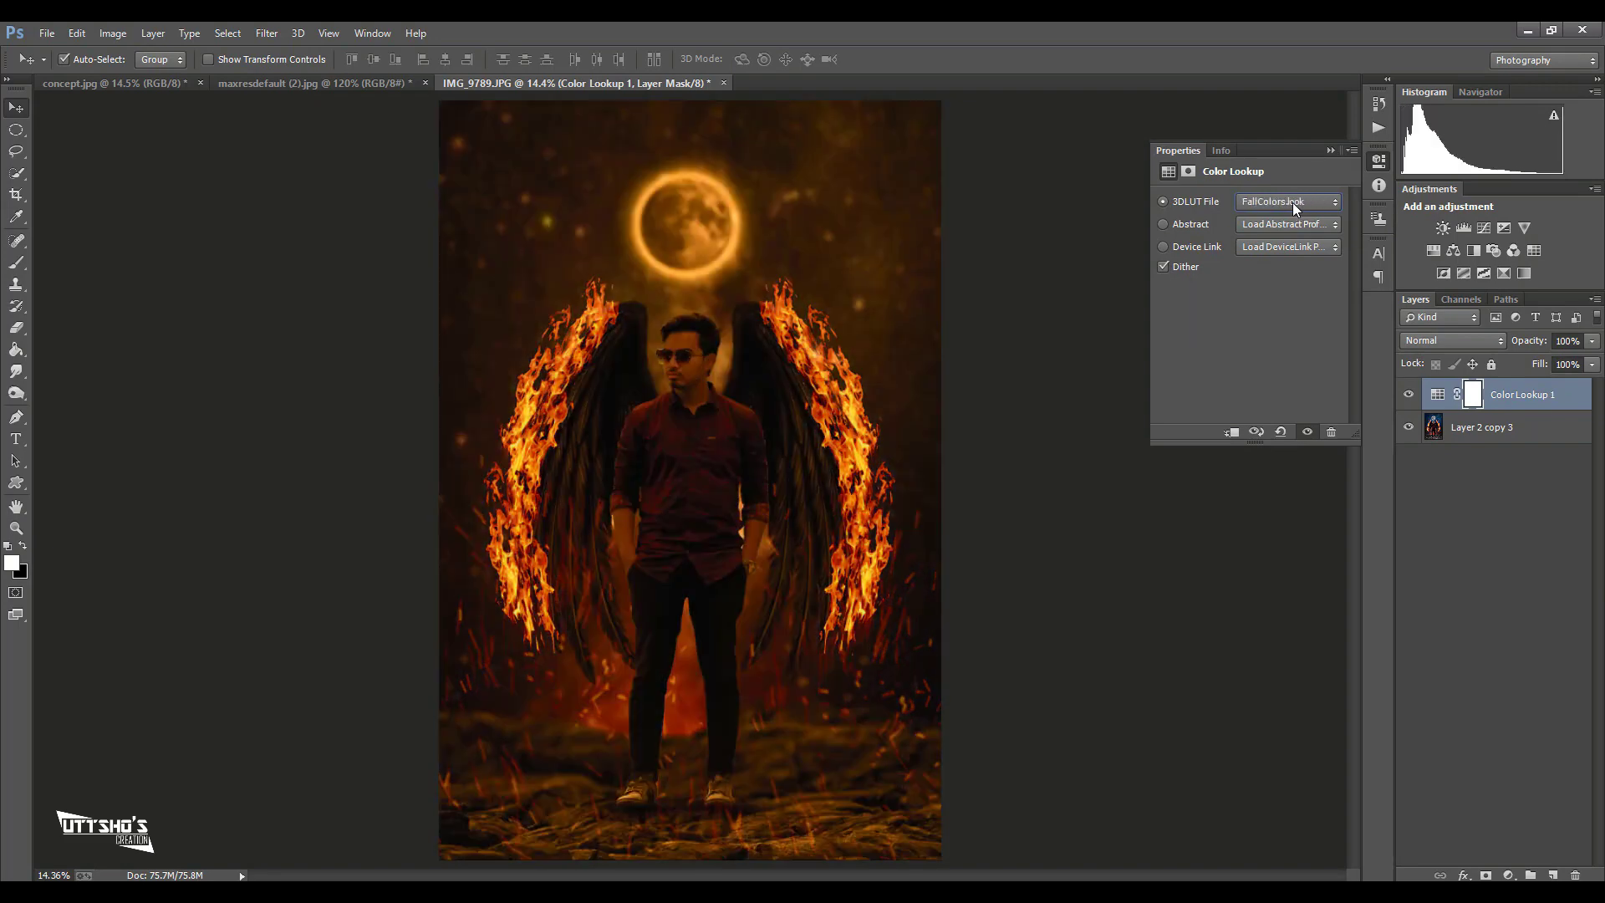
pyautogui.press('Down')
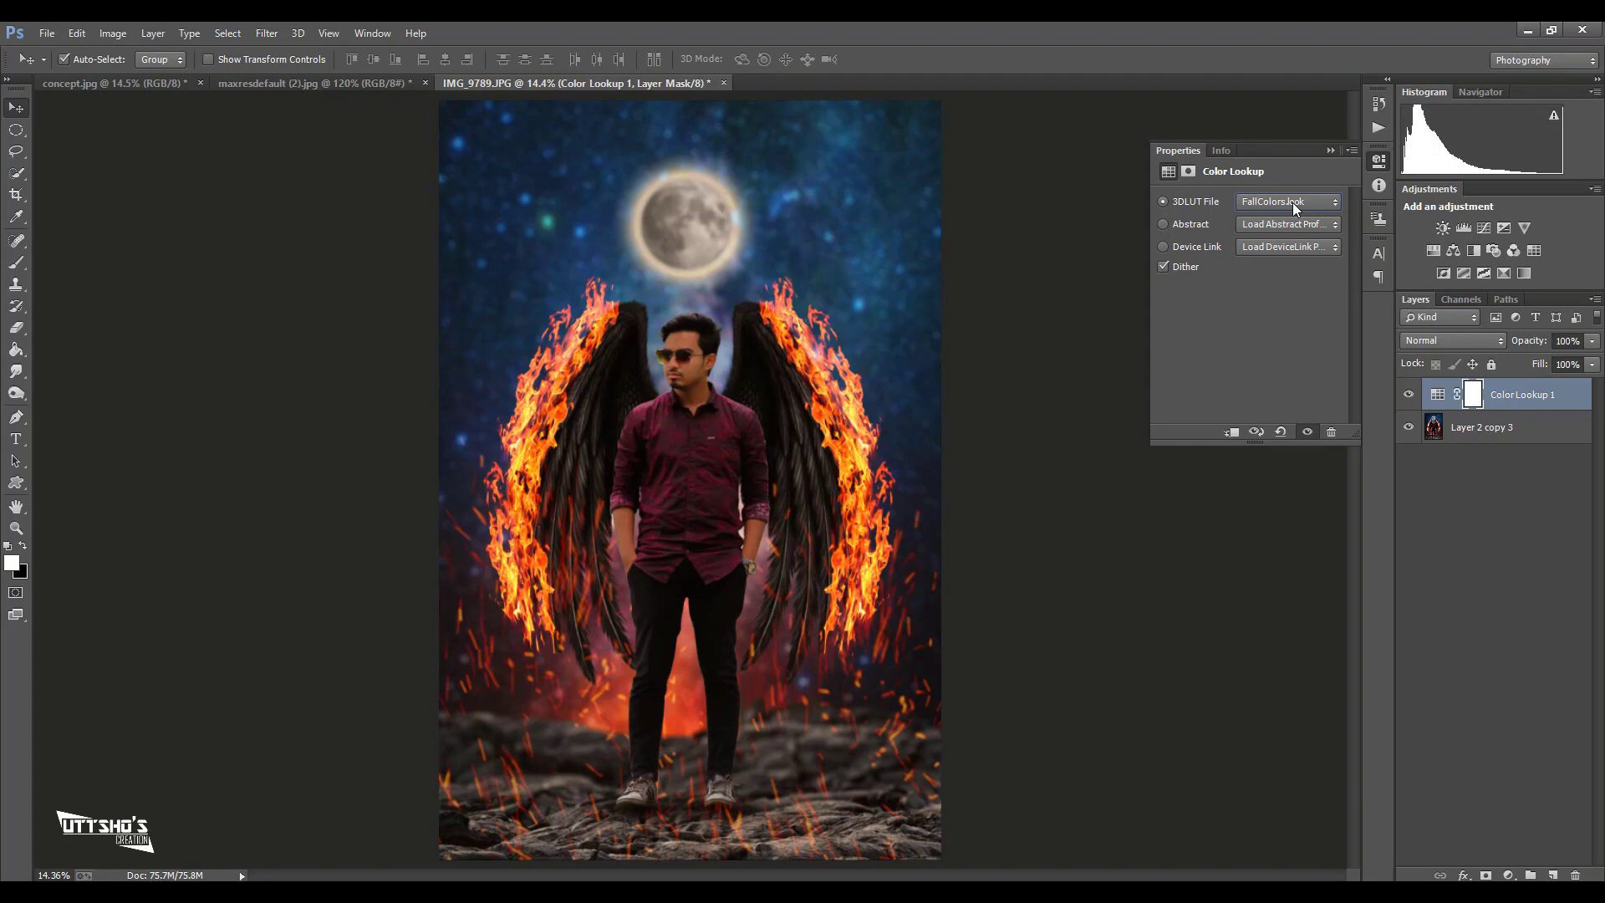
pyautogui.press('Down')
pyautogui.press('Down')
pyautogui.press('Up')
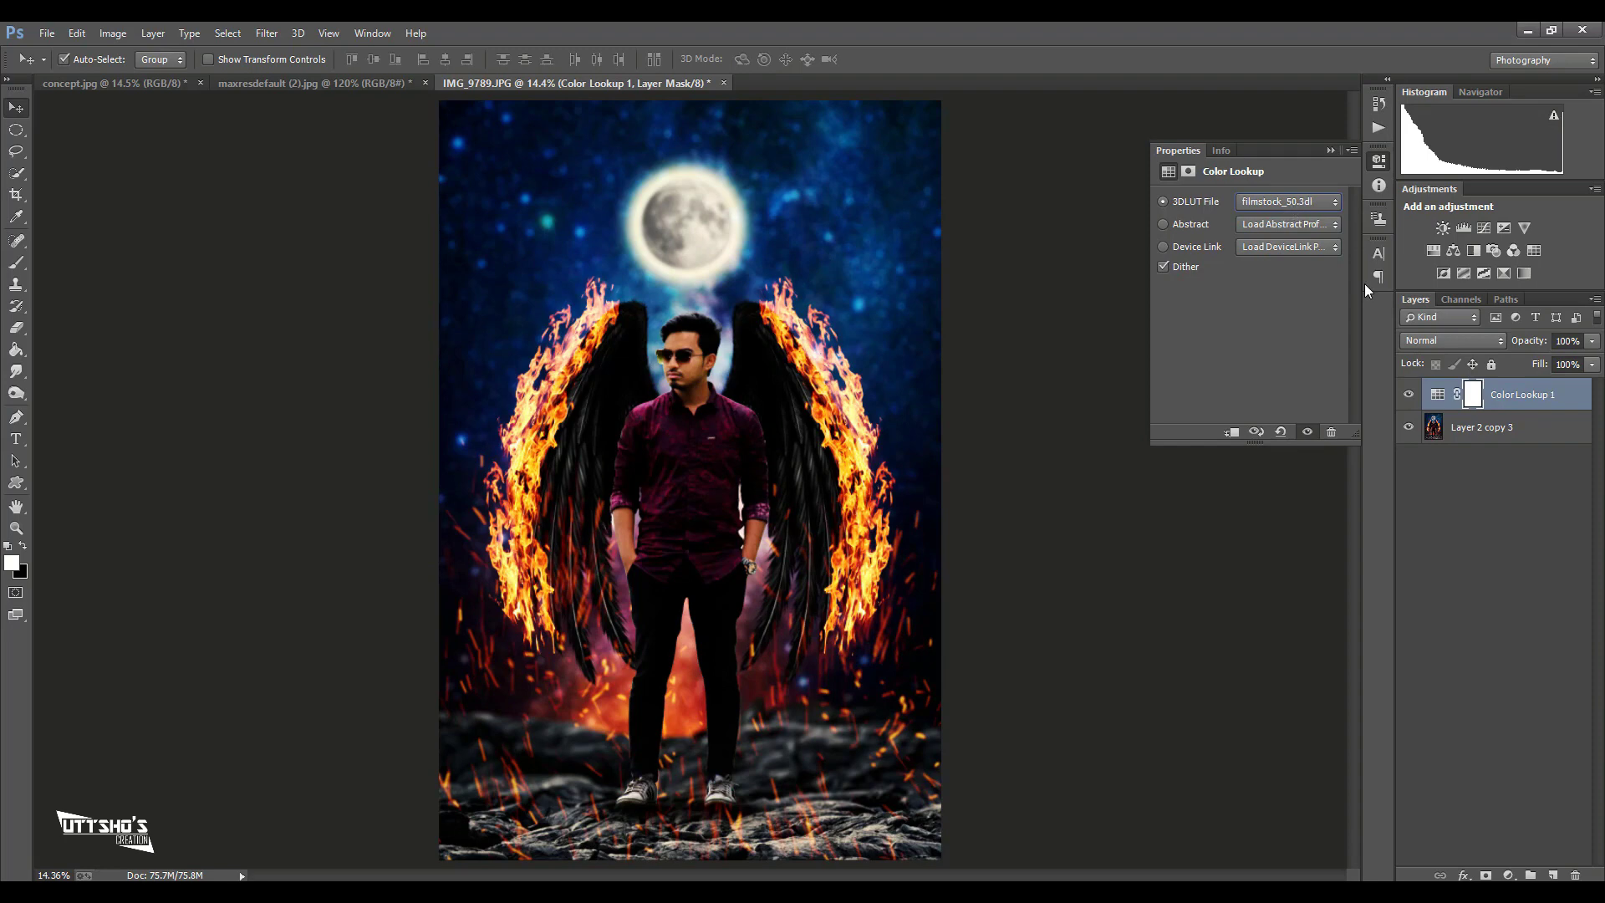
# - Set the Color Lookup opacity to 80% and merge it with Layer 2 copy 3
pyautogui.click(1594, 341)
pyautogui.press('8')
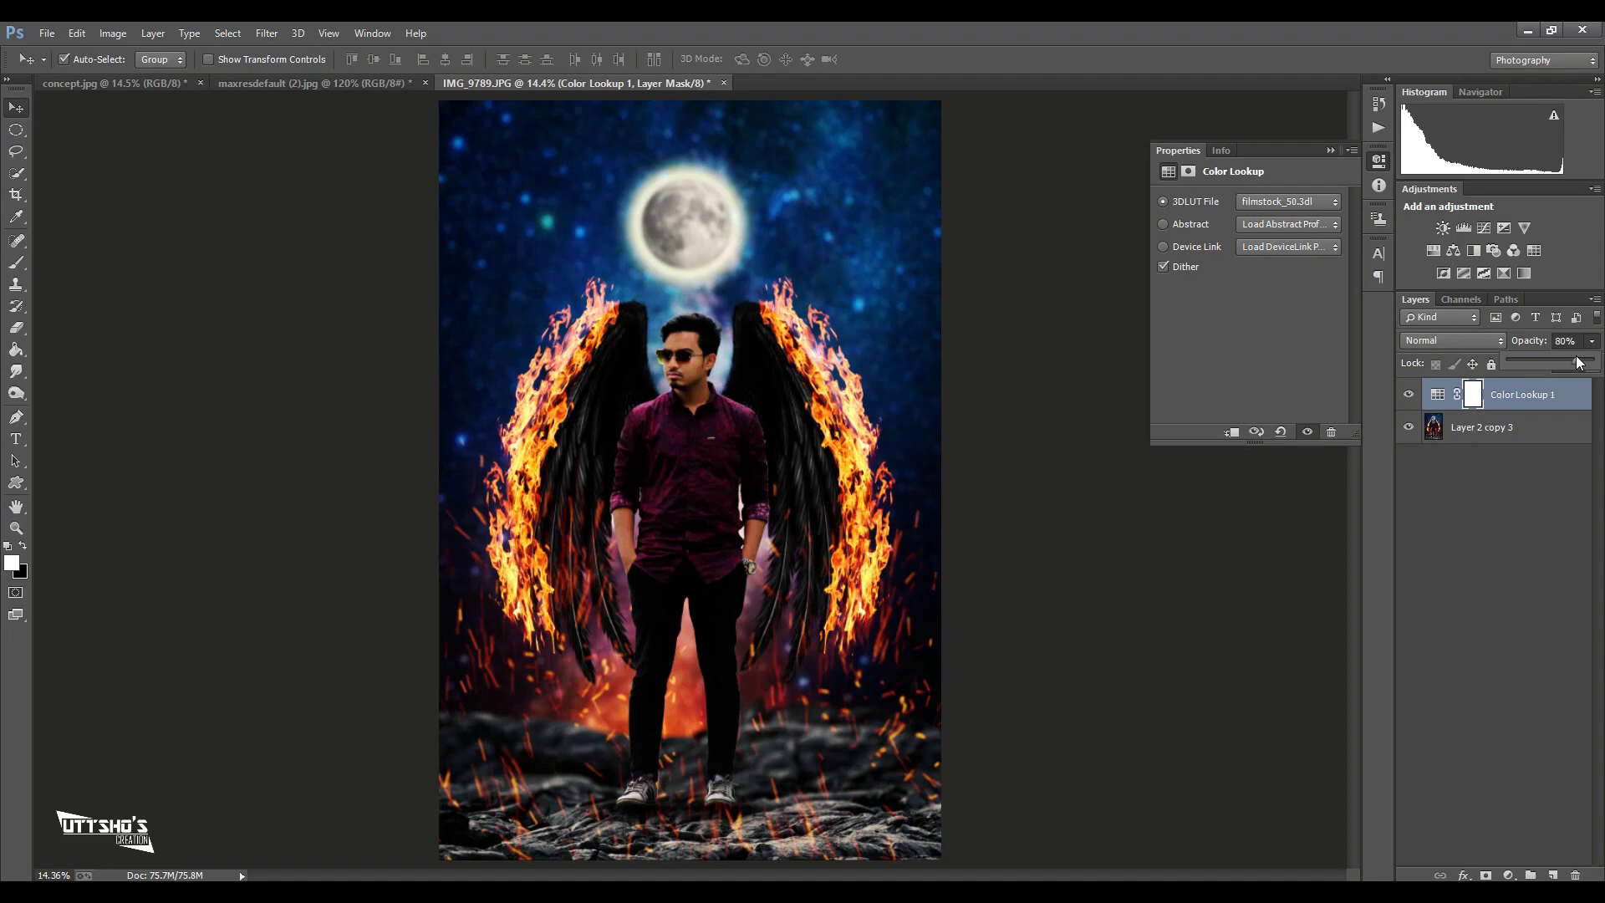
pyautogui.keyDown('shift'); pyautogui.click(1516, 427); pyautogui.keyUp('shift')
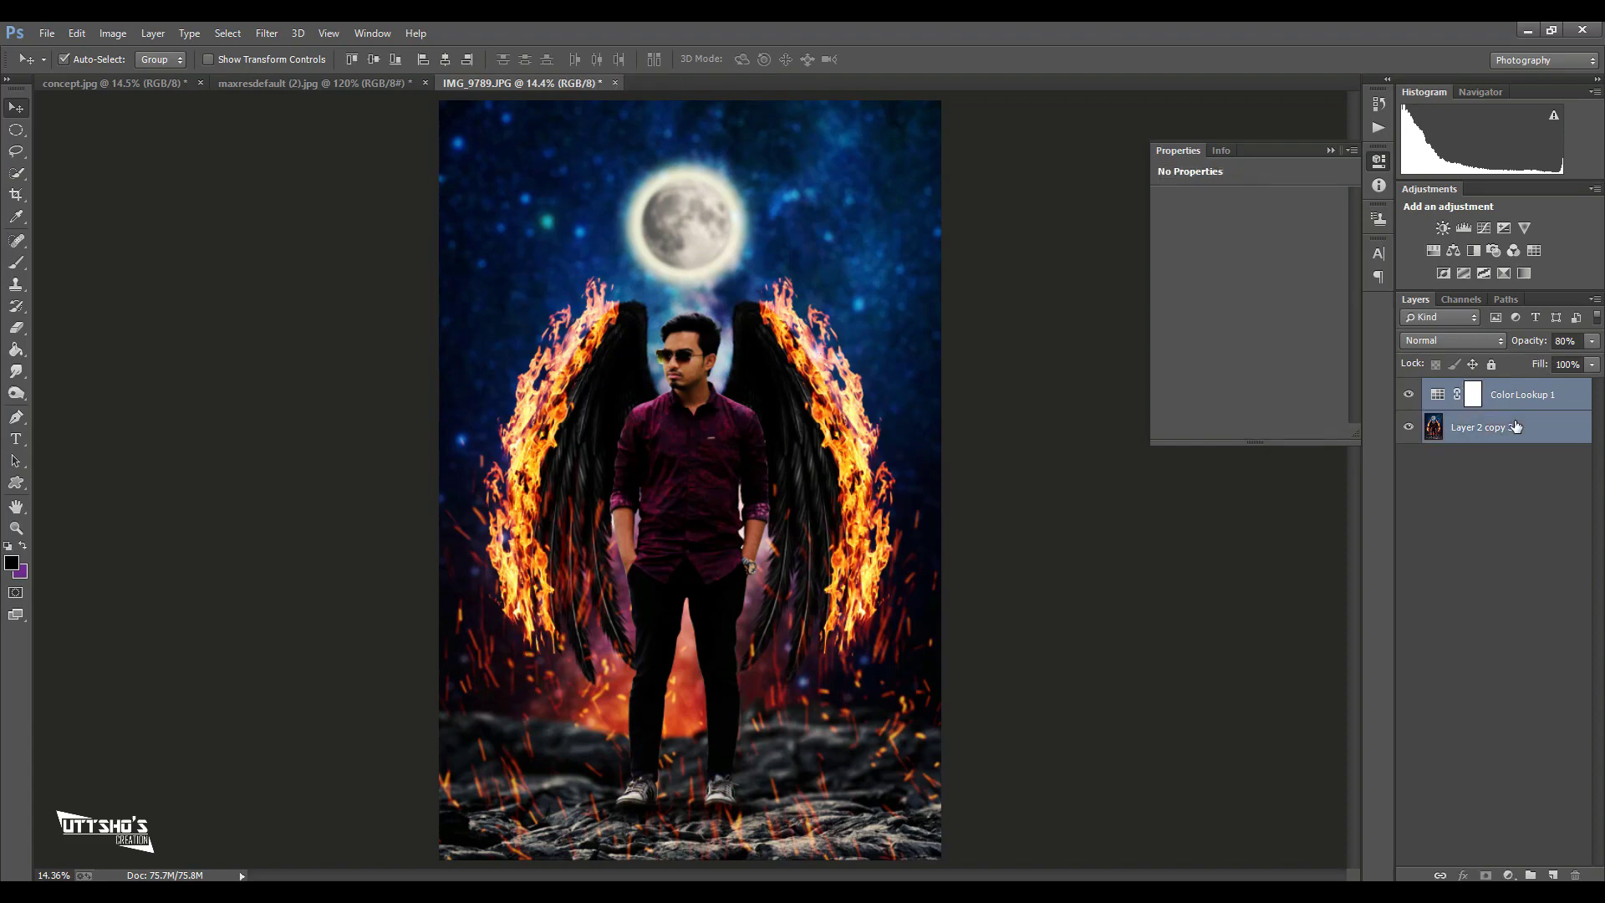
pyautogui.rightClick(1516, 427)
pyautogui.click(1121, 629)
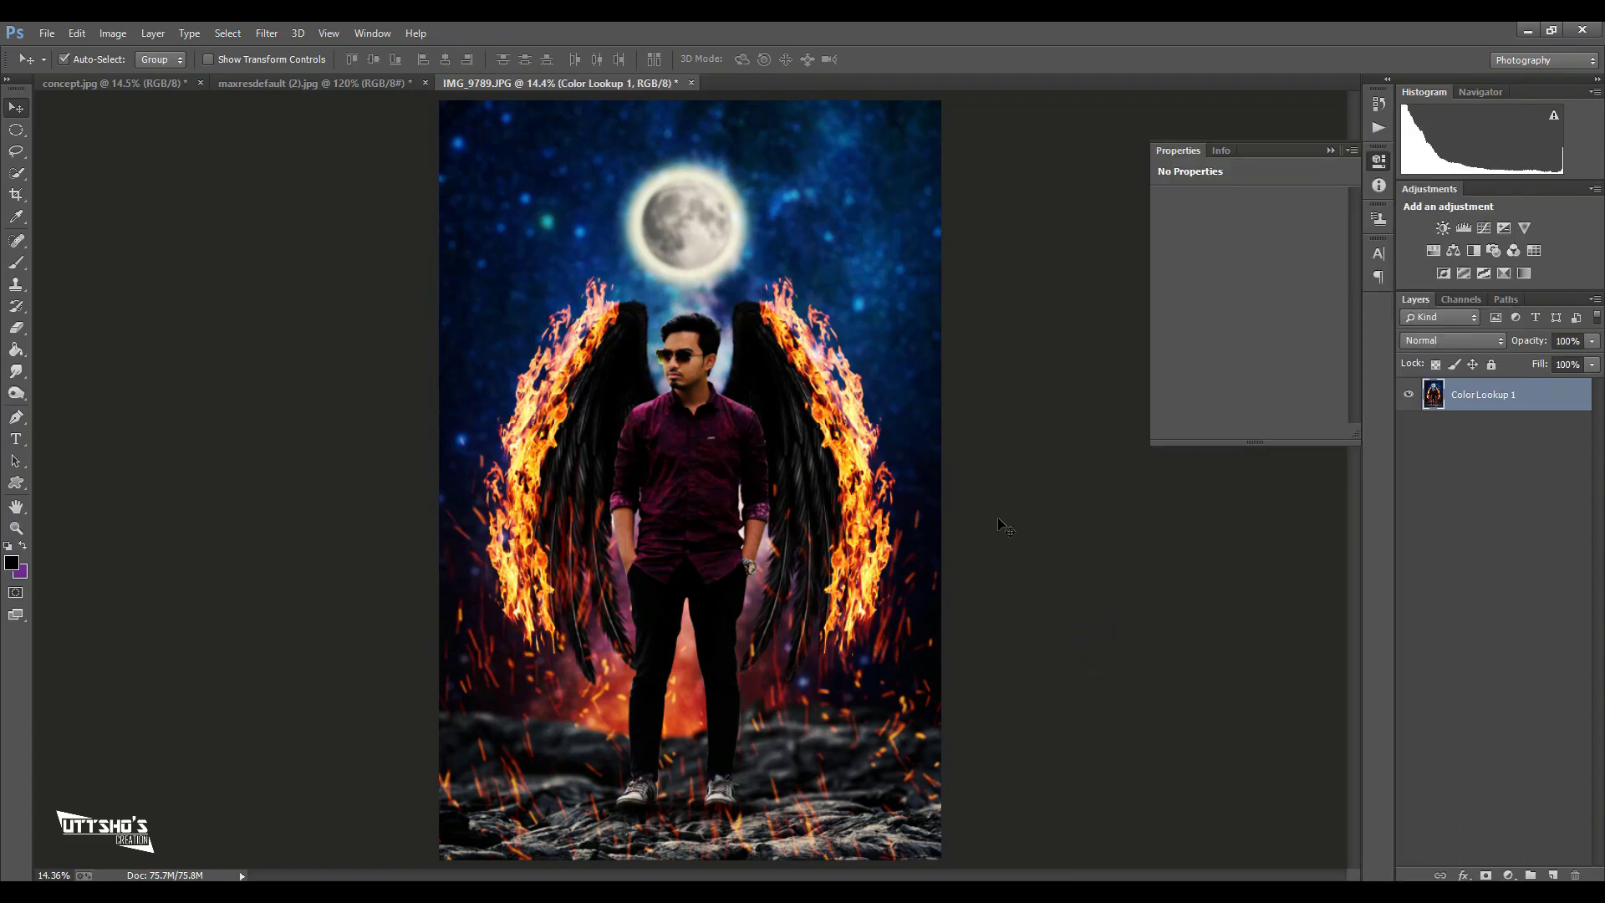
# - Apply Camera Raw's faded preset, set Blacks to -8 and raise Vibrance to about +57
pyautogui.click(265, 33)
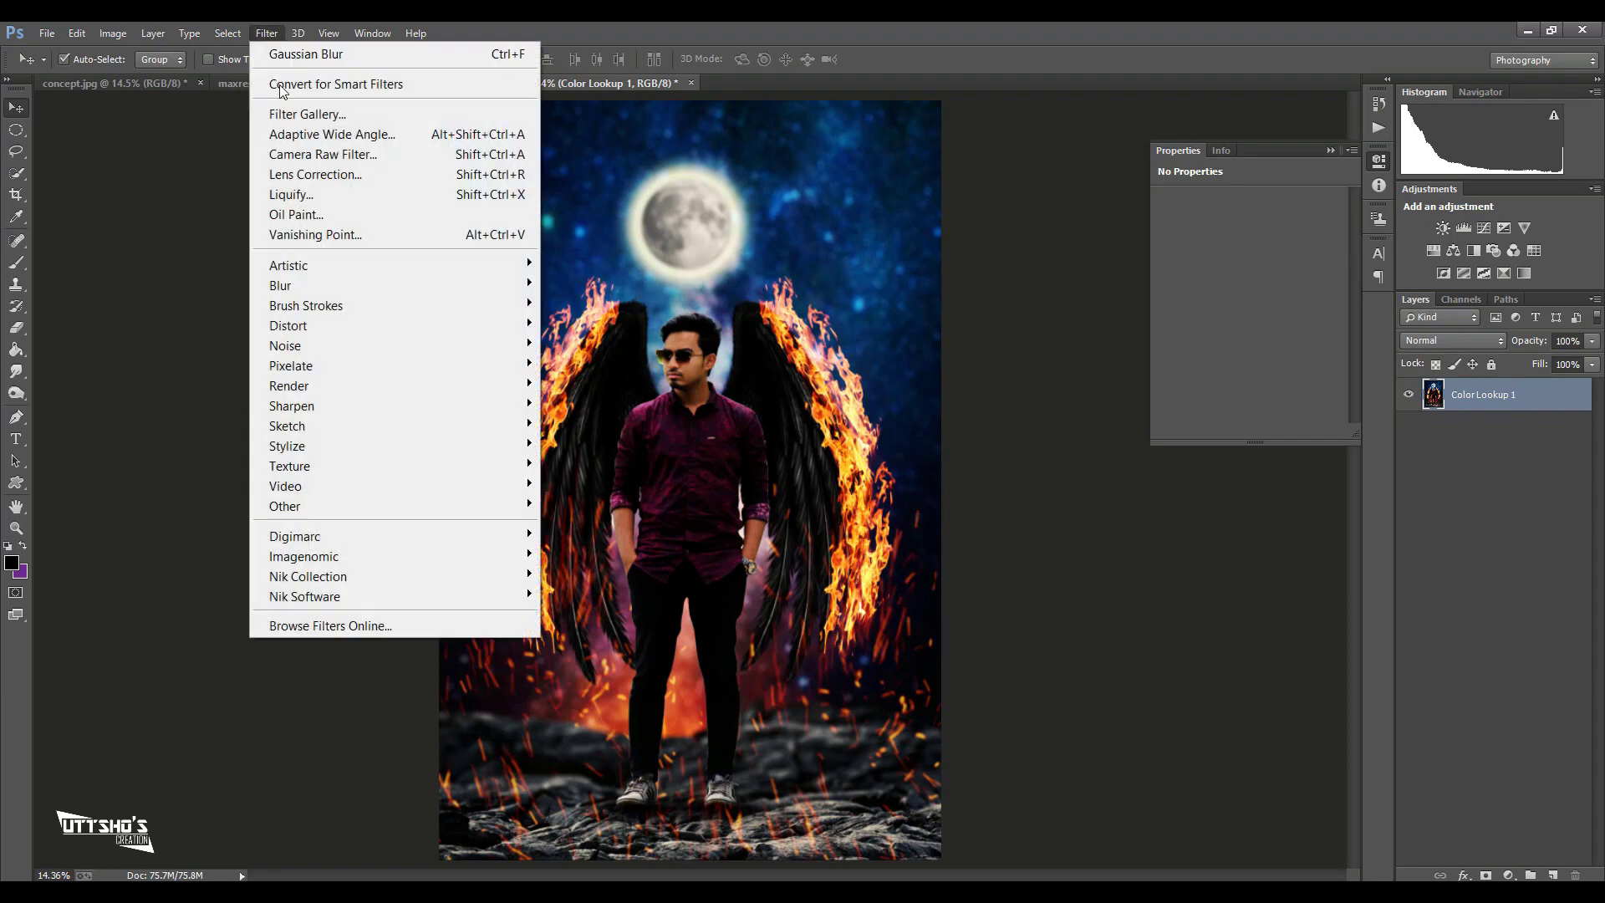
pyautogui.click(298, 154)
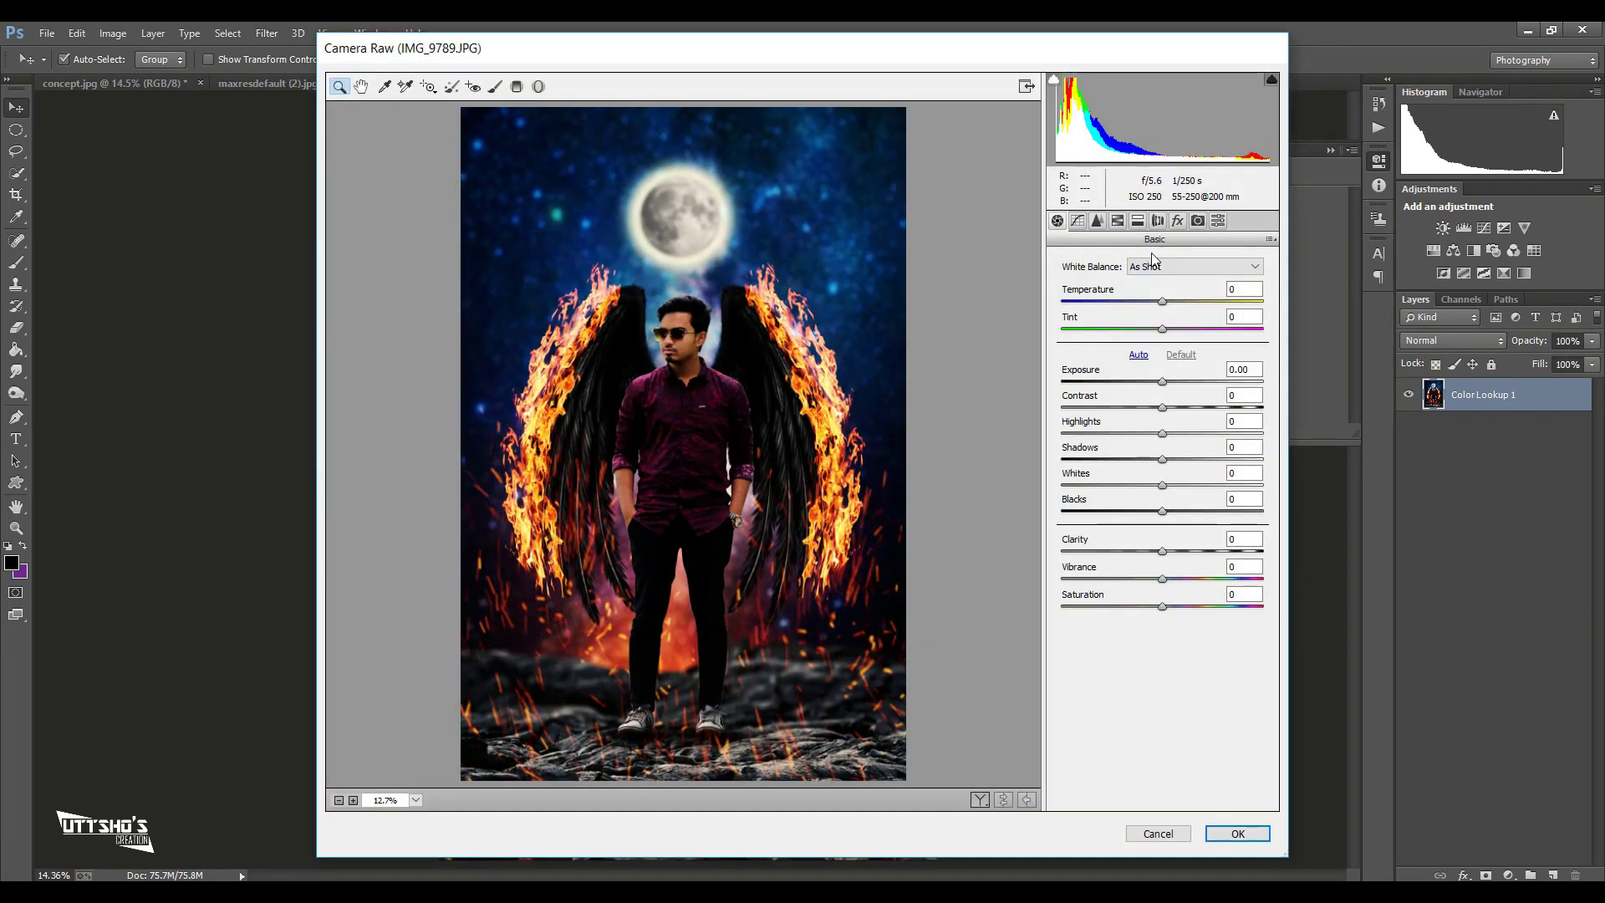
pyautogui.click(1270, 240)
pyautogui.moveTo(1331, 363)
pyautogui.click(1509, 366)
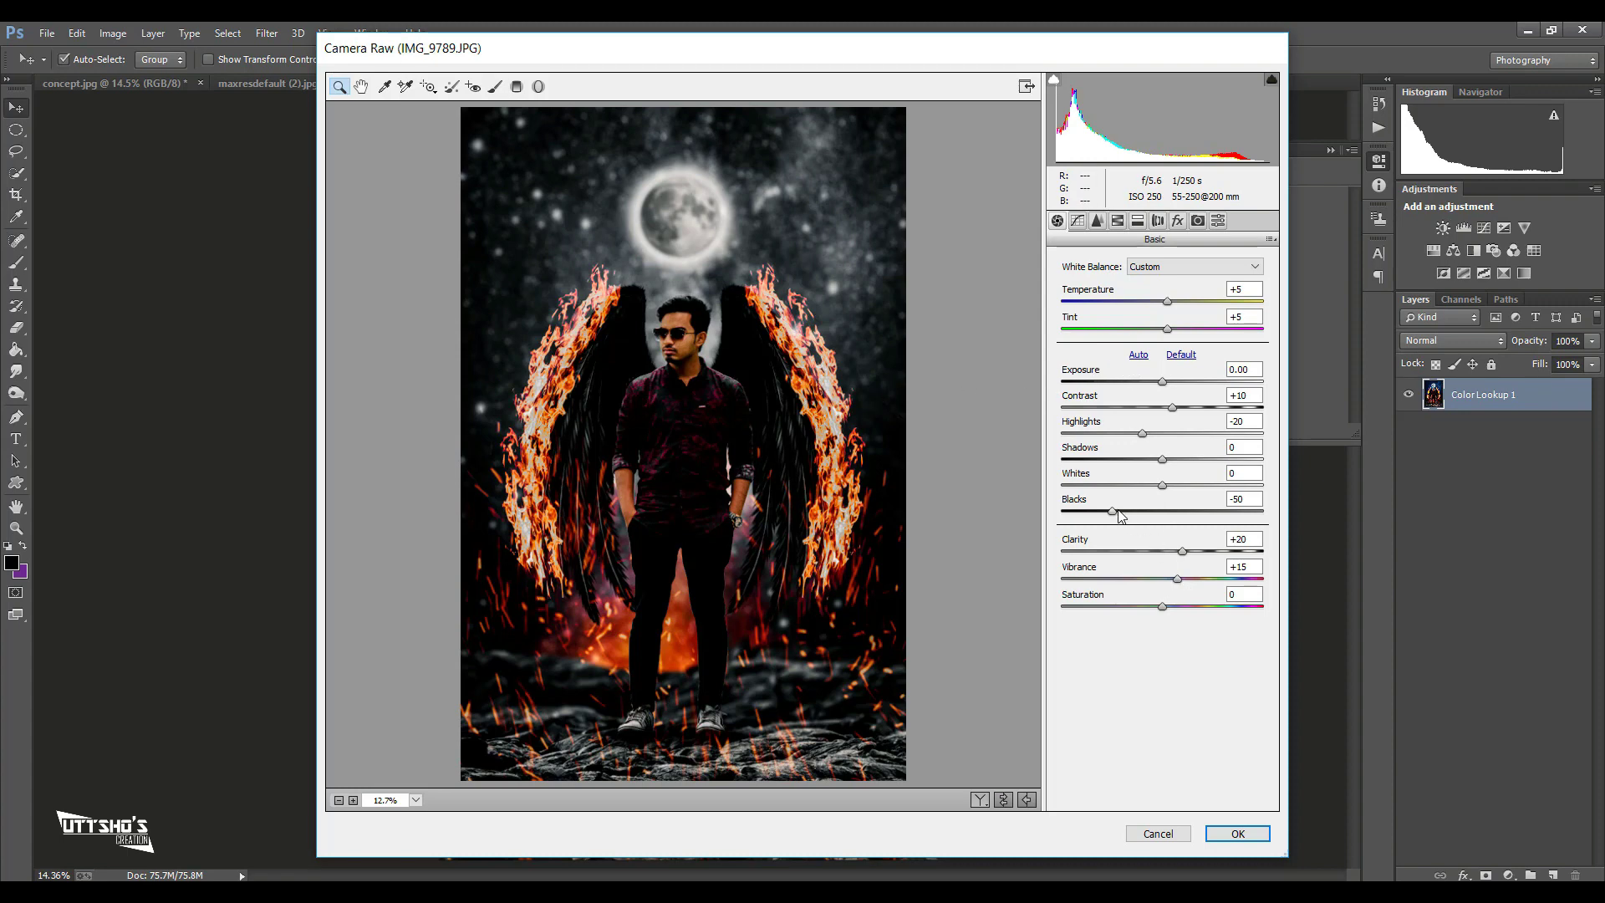
pyautogui.moveTo(1106, 511); pyautogui.dragTo(1155, 514)
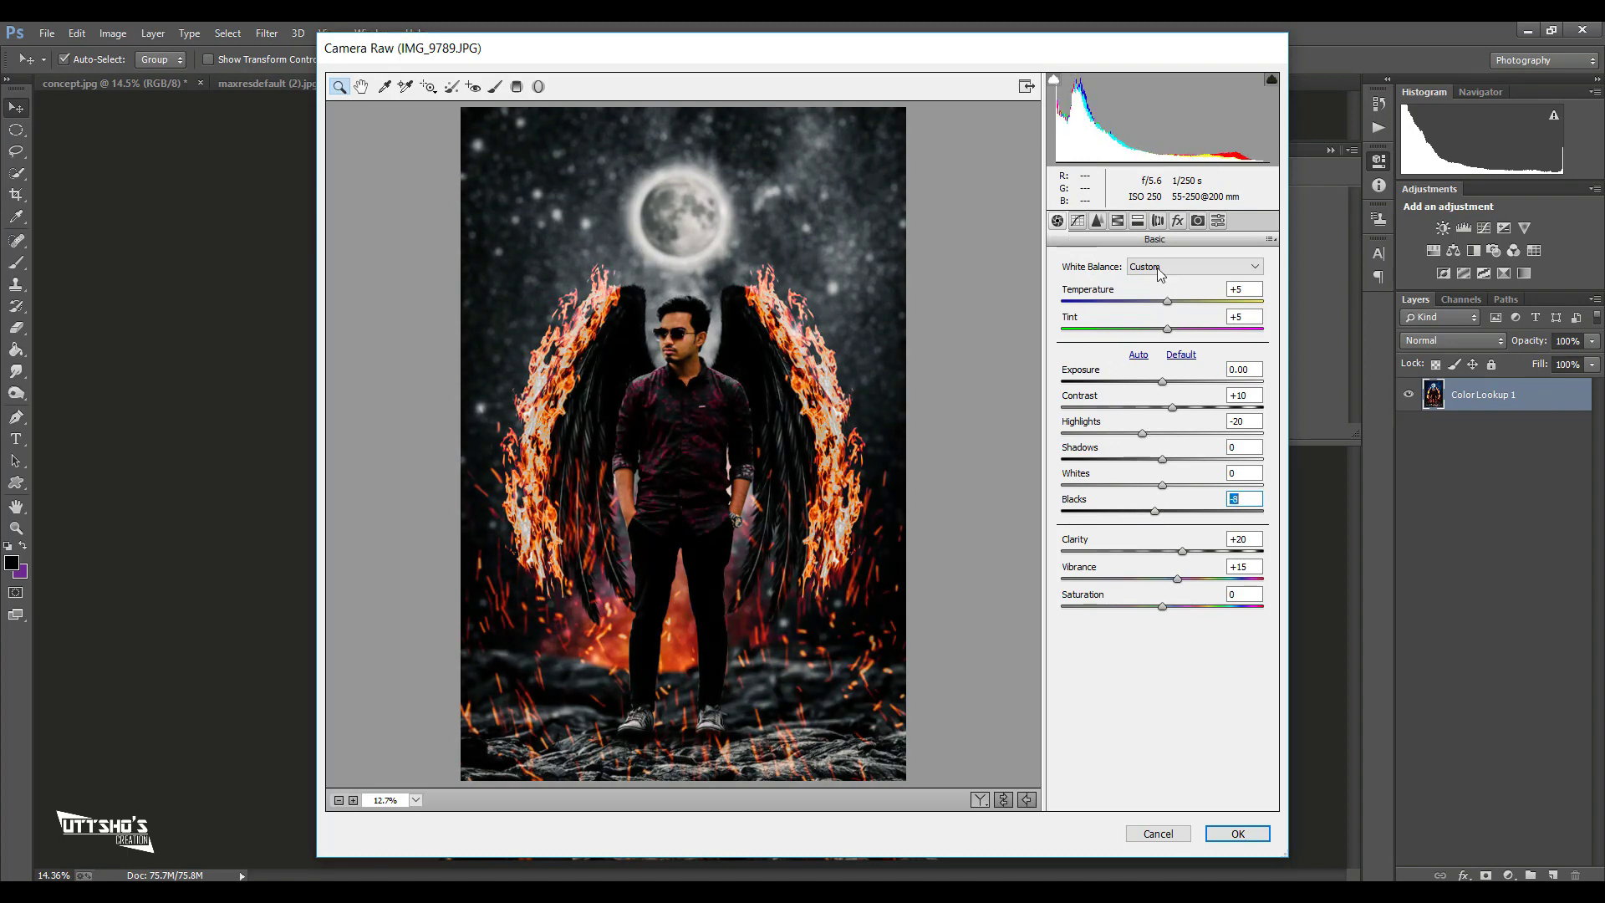
pyautogui.moveTo(1177, 579); pyautogui.dragTo(1220, 579)
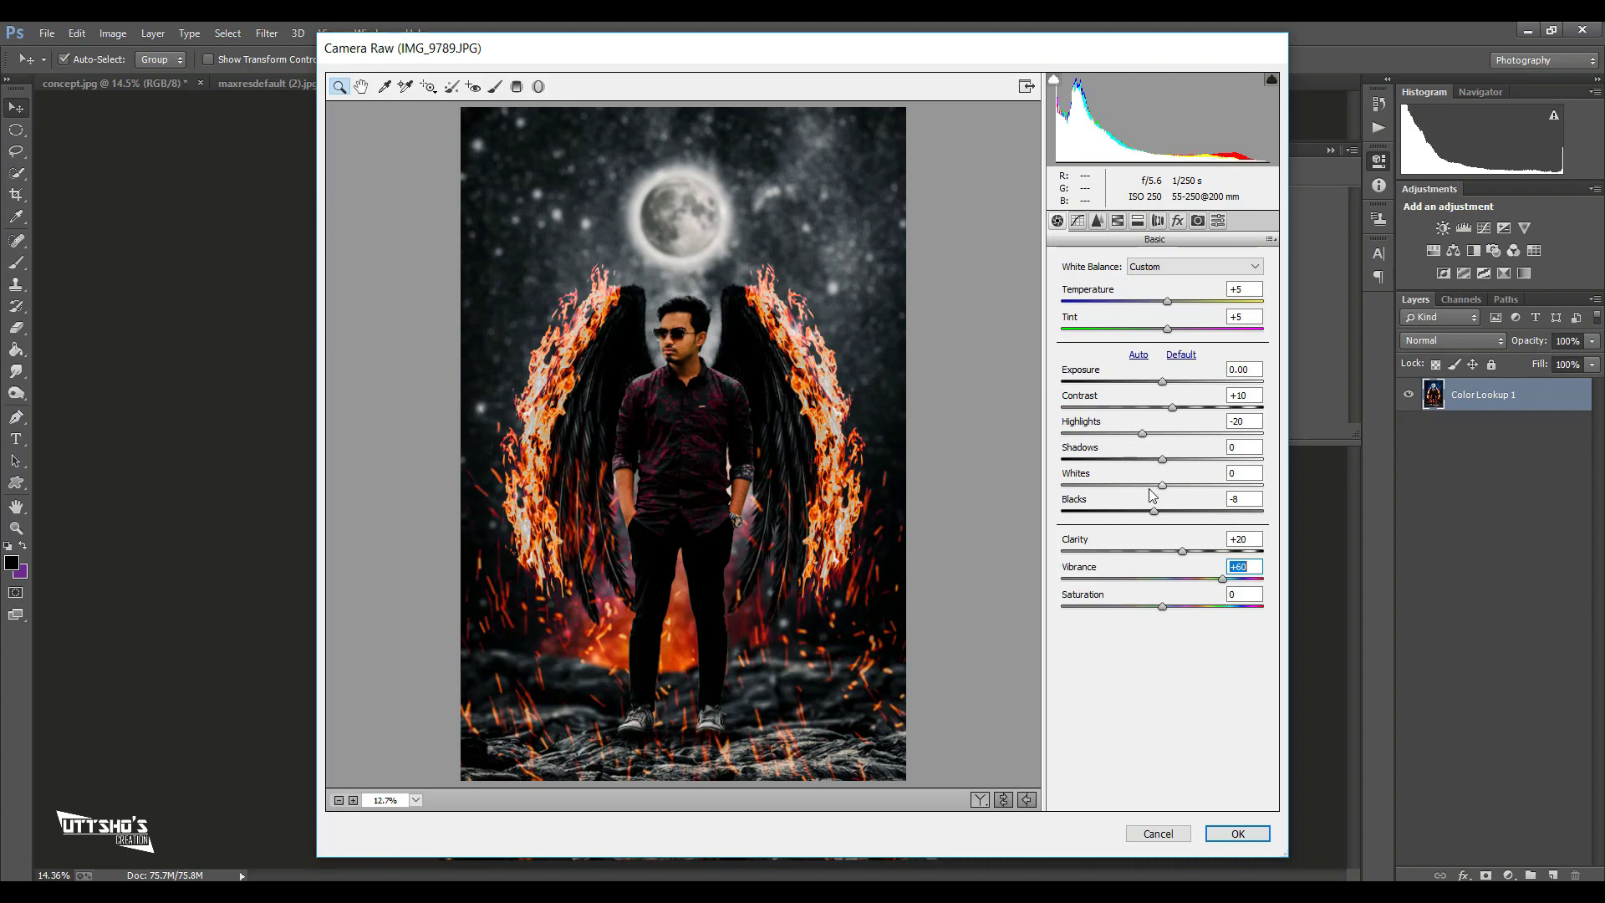
# - Lower the Oranges luminance to 0 in the HSL adjustments
pyautogui.click(1096, 222)
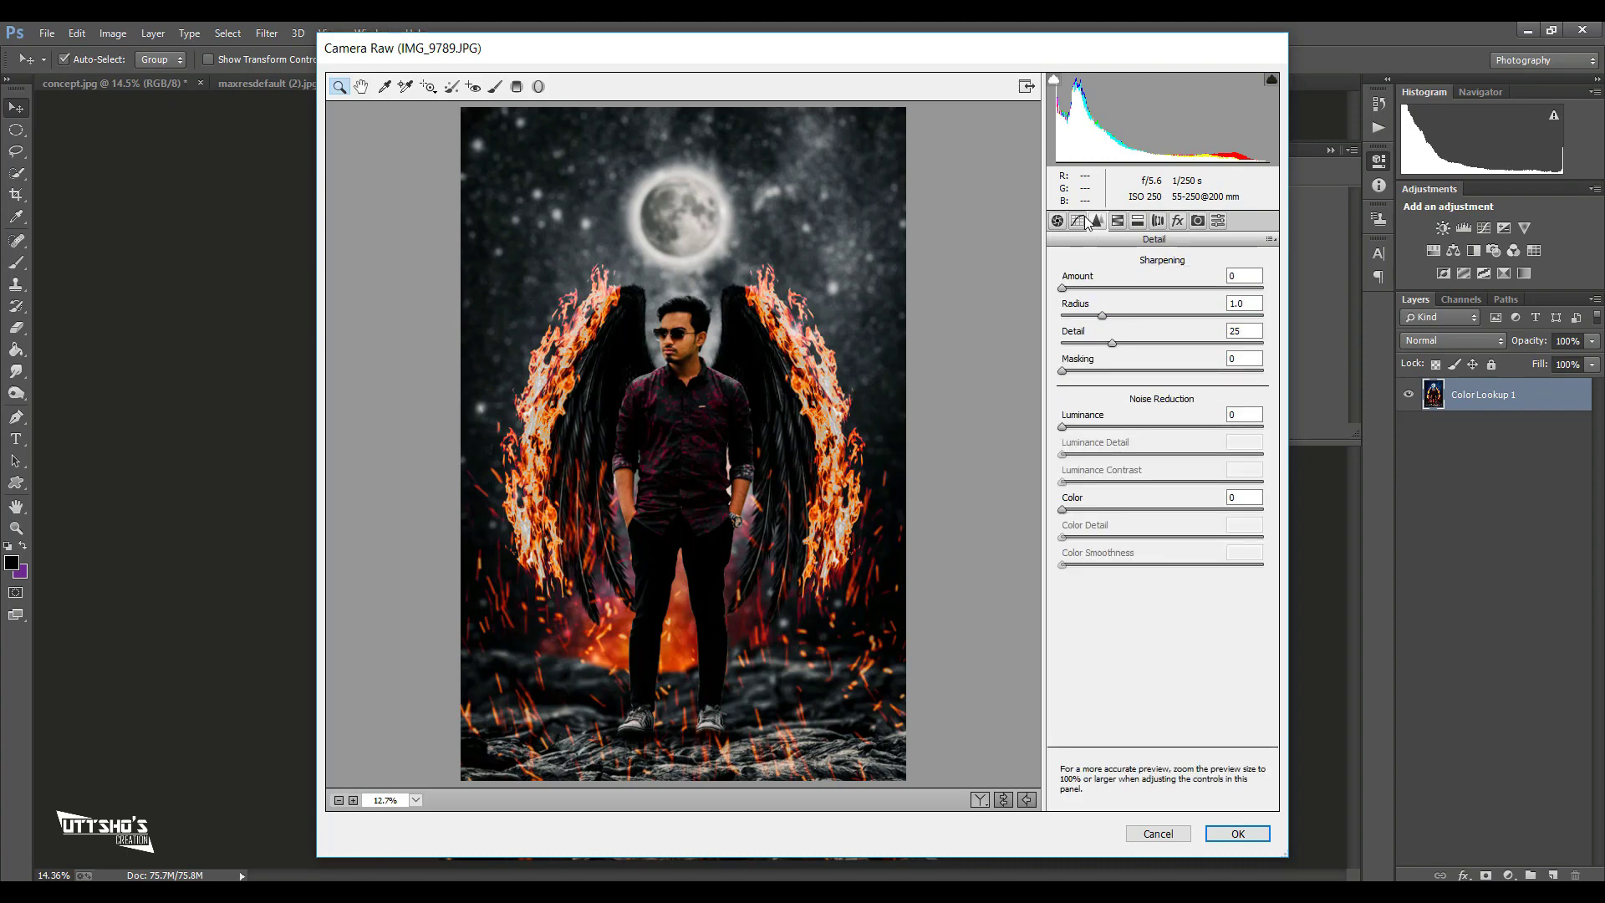
pyautogui.click(1117, 220)
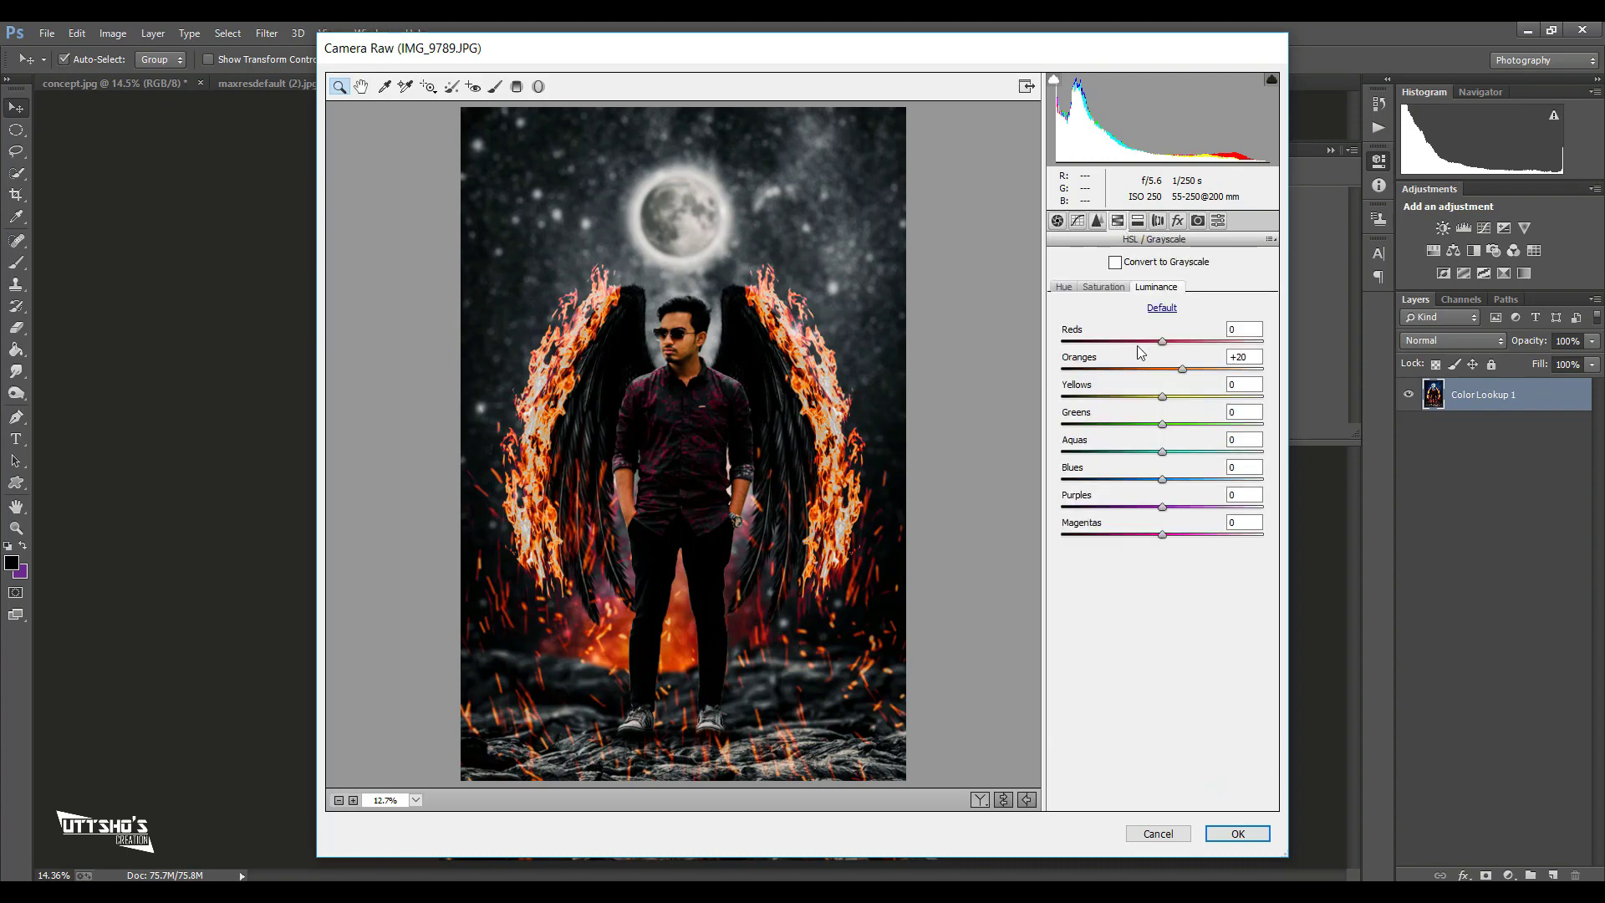
pyautogui.click(1183, 373)
pyautogui.moveTo(1175, 375); pyautogui.dragTo(1163, 369)
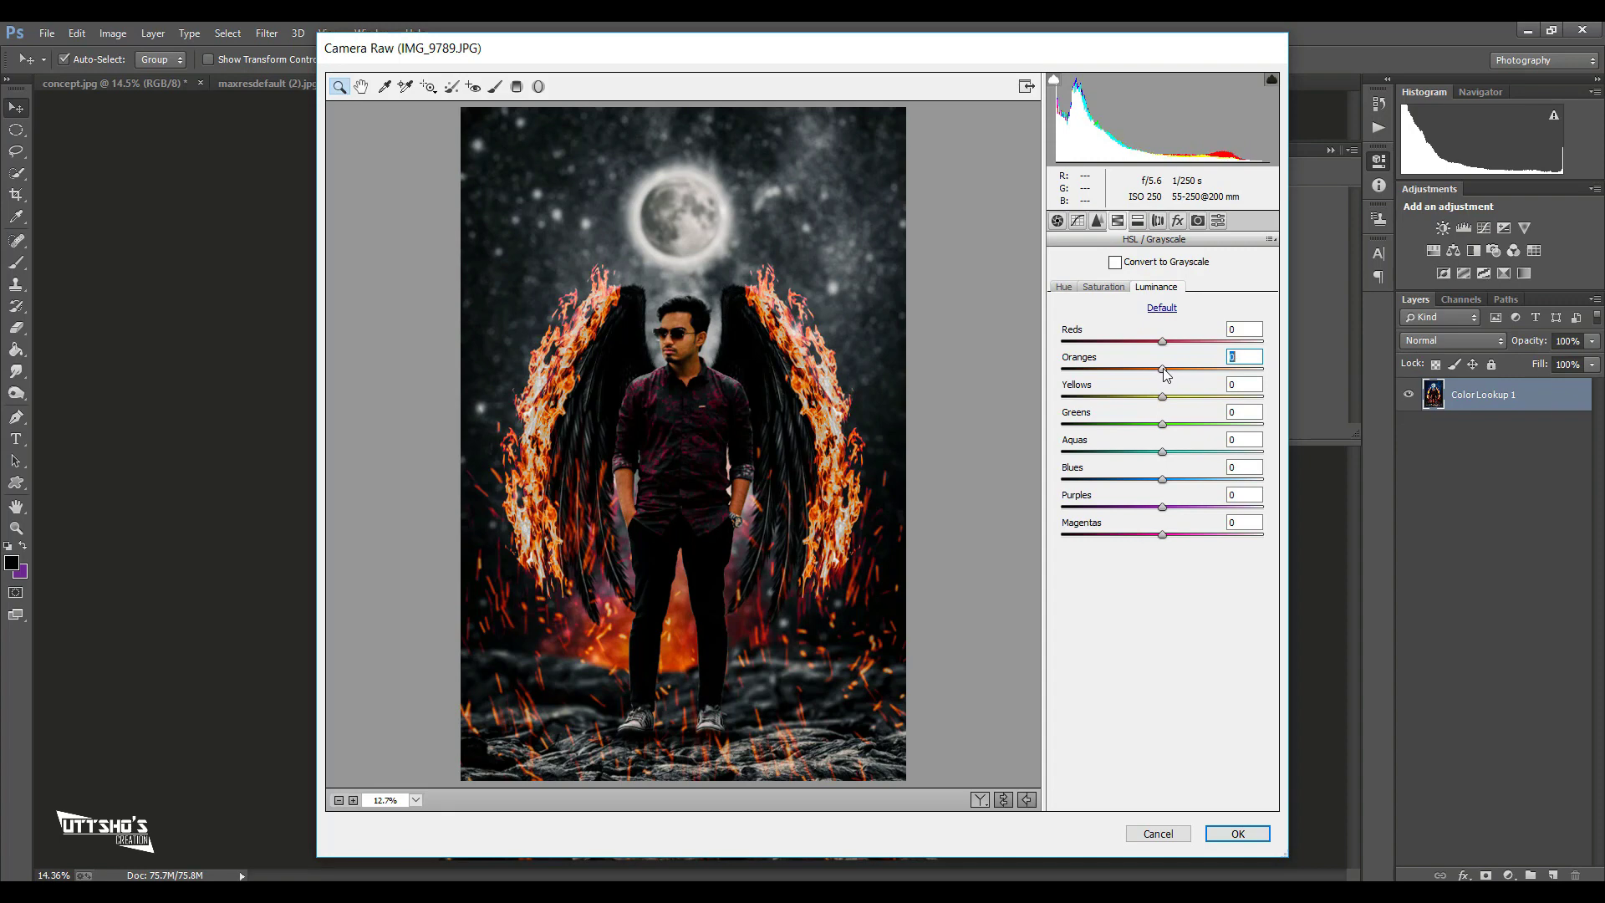
# - Rebalance HSL saturation, restoring yellows, greens and blues so the sky turns blue
pyautogui.click(1104, 286)
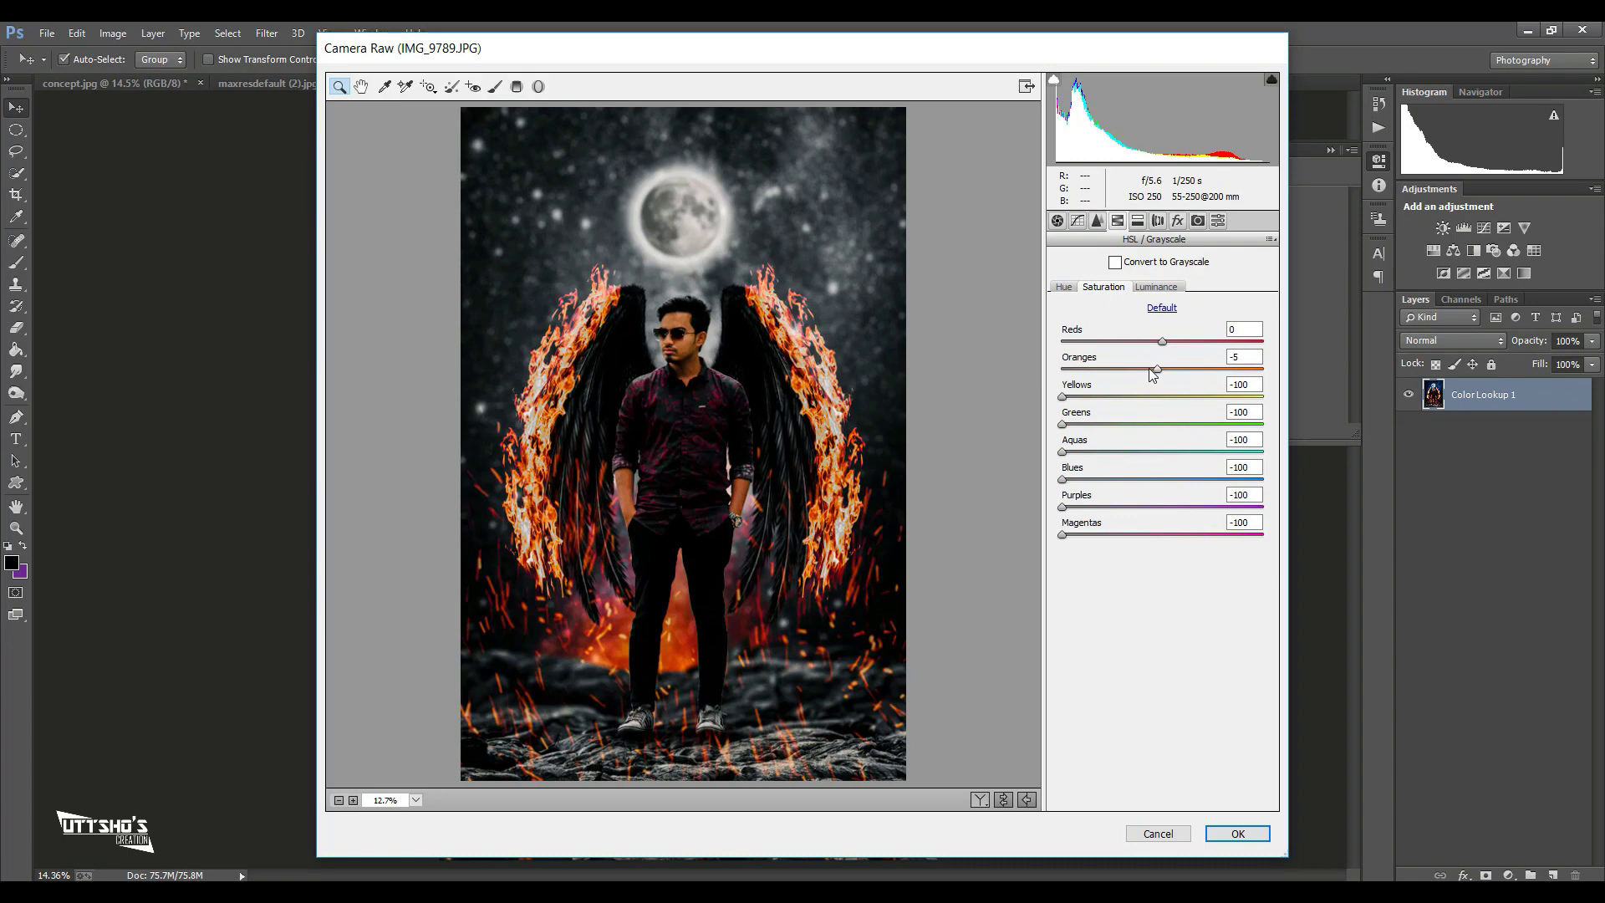
pyautogui.moveTo(1063, 396)
pyautogui.mouseDown()
pyautogui.moveTo(1259, 404)
pyautogui.moveTo(900, 408)
pyautogui.mouseUp()
pyautogui.moveTo(1062, 425); pyautogui.dragTo(1298, 443)
pyautogui.moveTo(1061, 479)
pyautogui.mouseDown()
pyautogui.moveTo(1228, 481)
pyautogui.moveTo(1168, 481)
pyautogui.mouseUp()
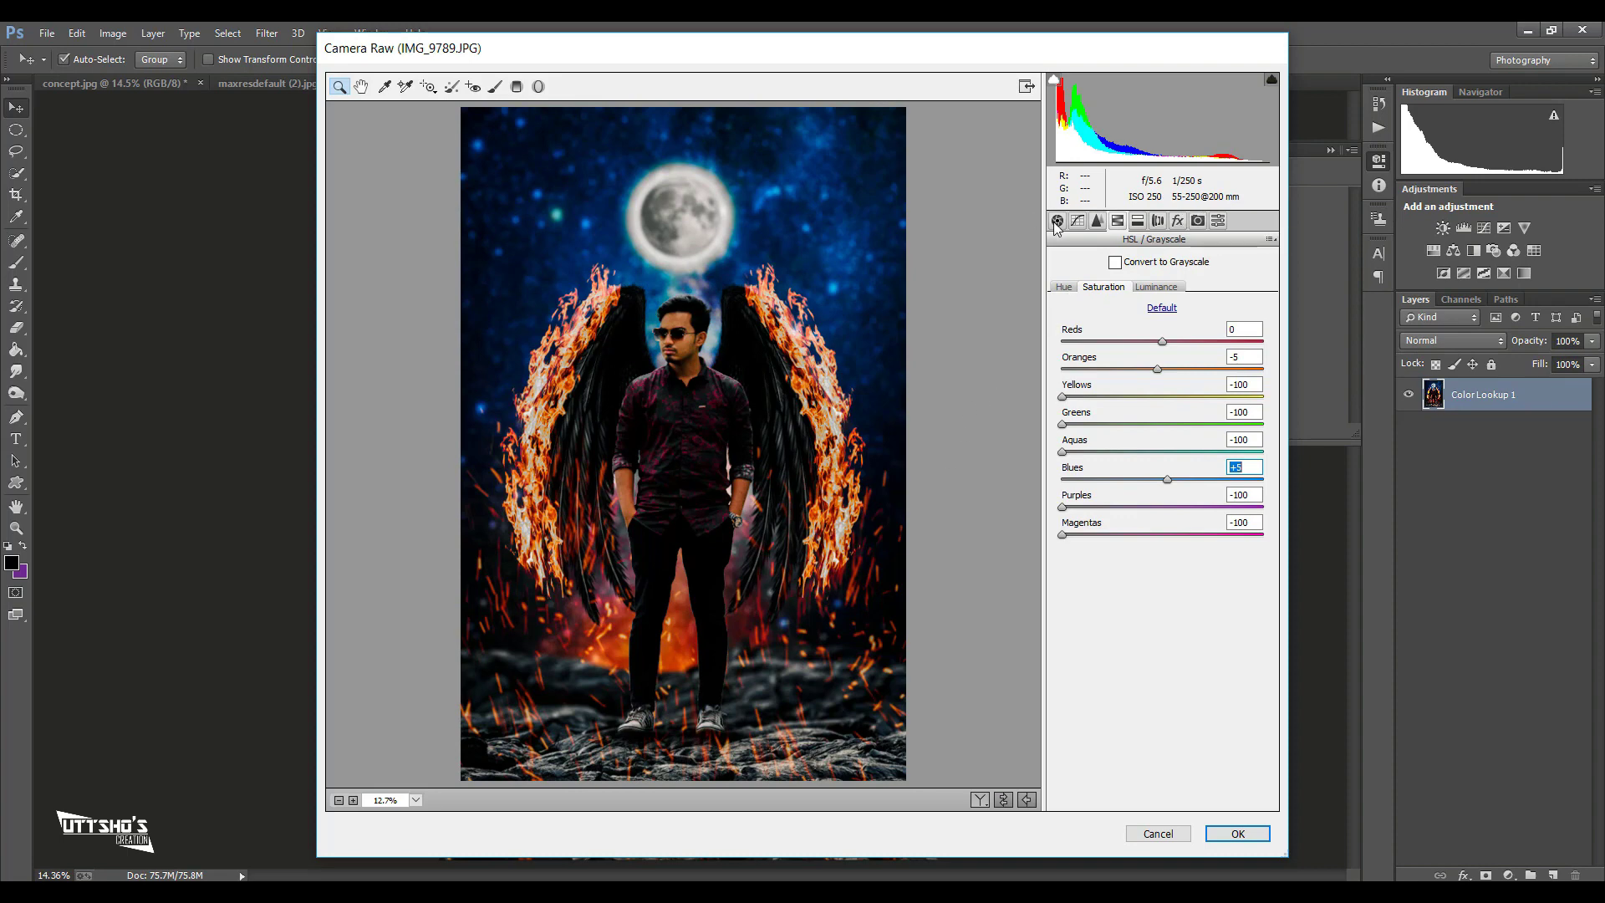
# - Shift the Magentas hue to +100
pyautogui.click(1064, 287)
pyautogui.moveTo(1162, 535); pyautogui.dragTo(1322, 539)
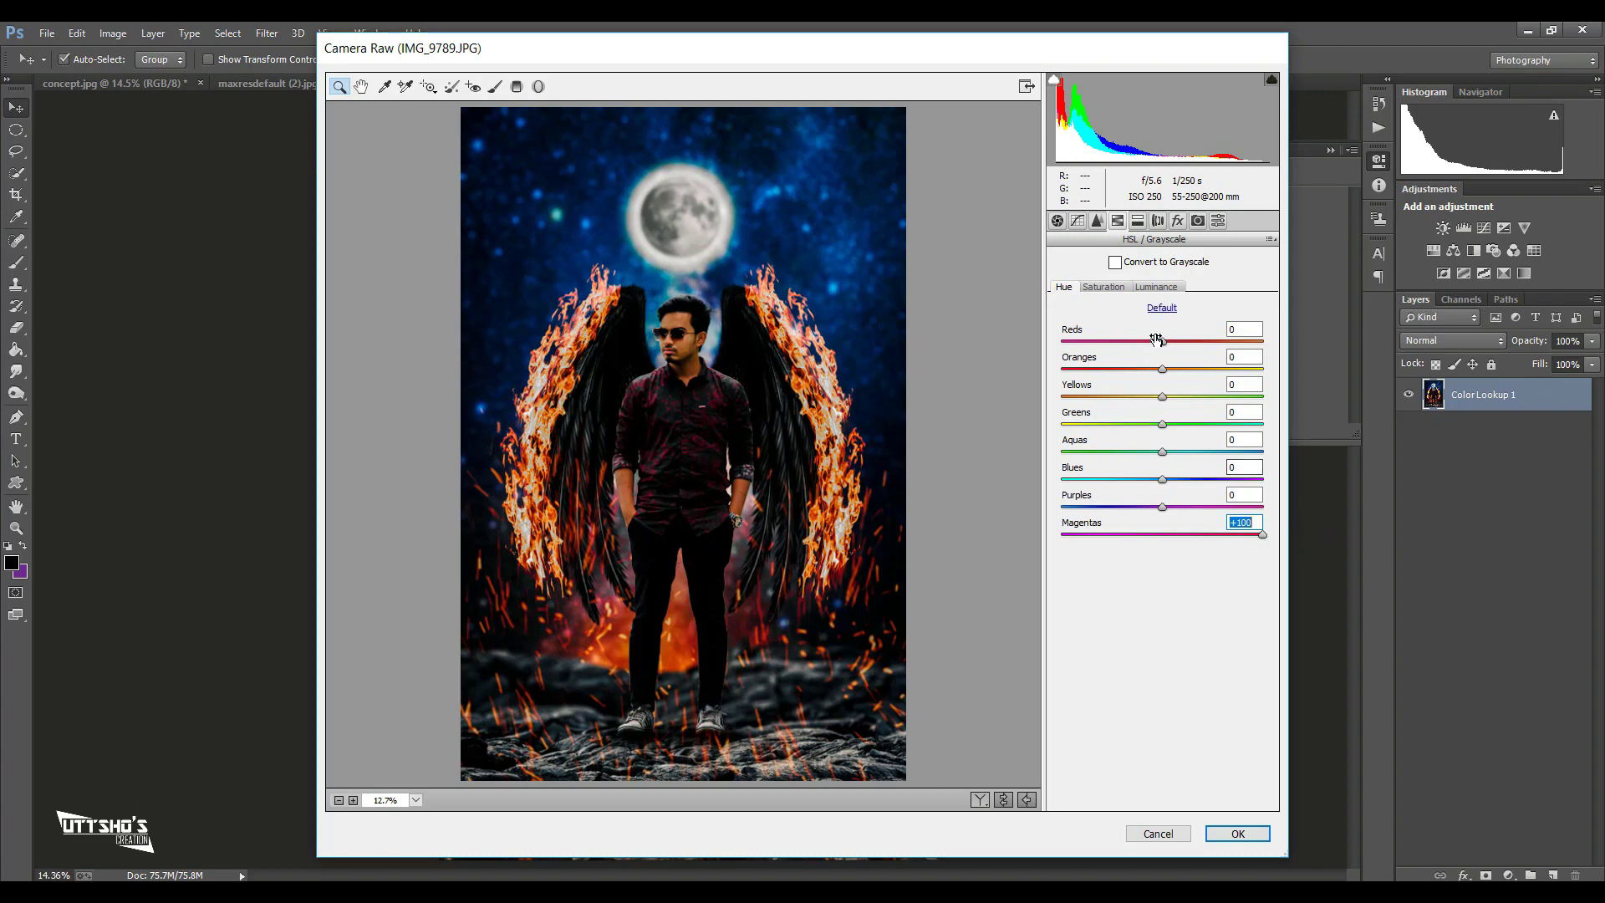
pyautogui.click(1198, 221)
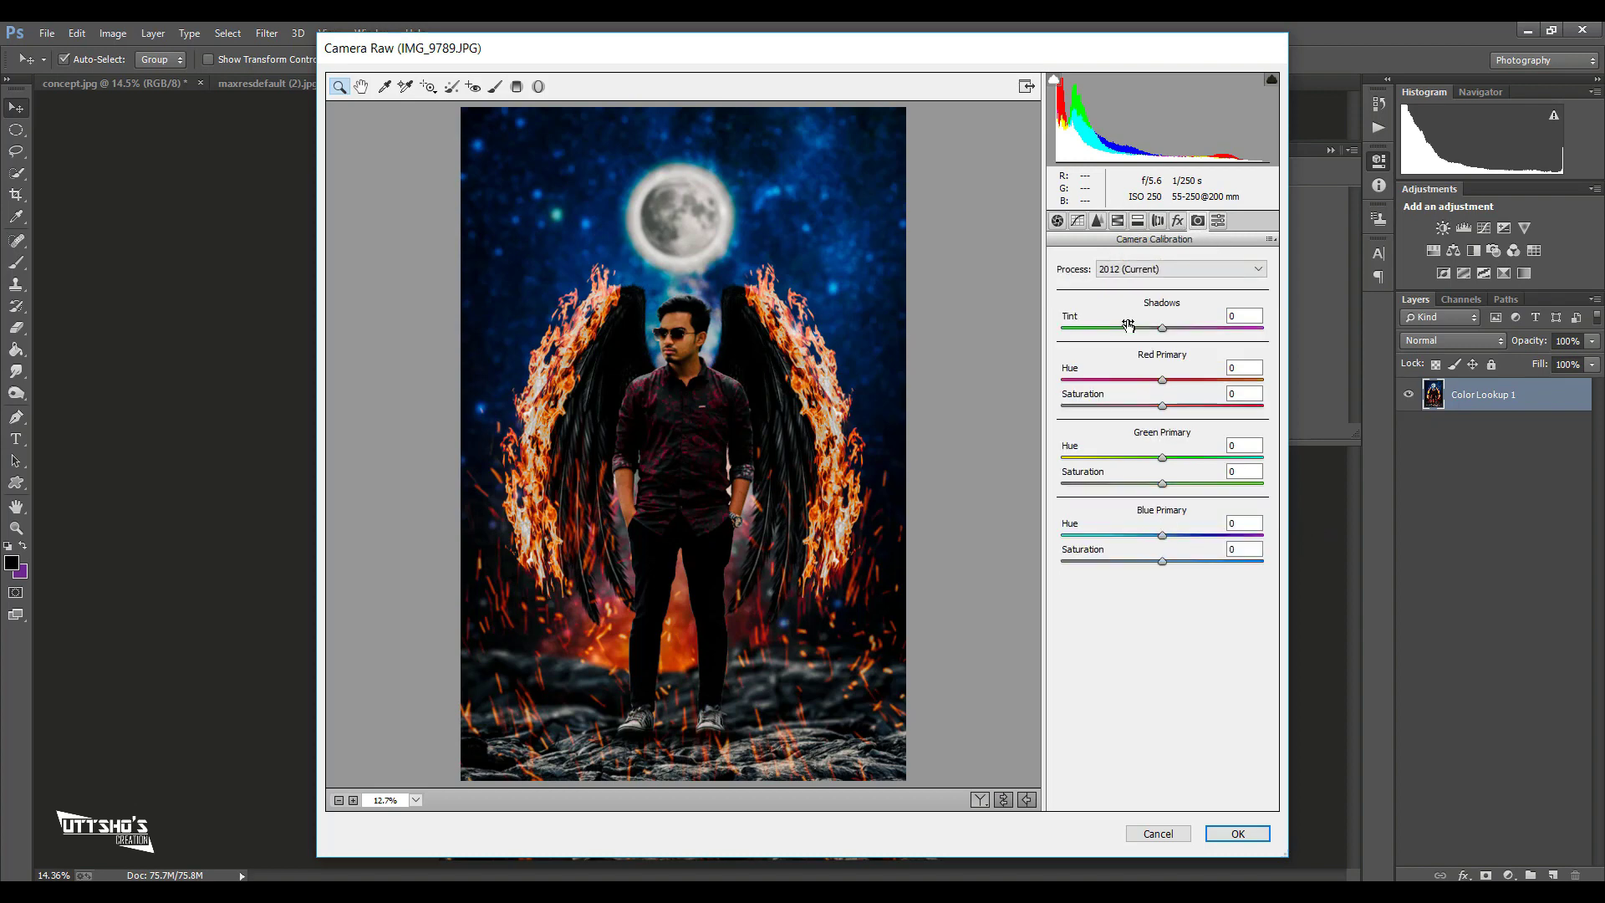
# - Set Shadows Tint to -100, raise Blue Primary saturation, add a negative post-crop vignette, then apply
pyautogui.moveTo(1127, 331); pyautogui.dragTo(996, 336)
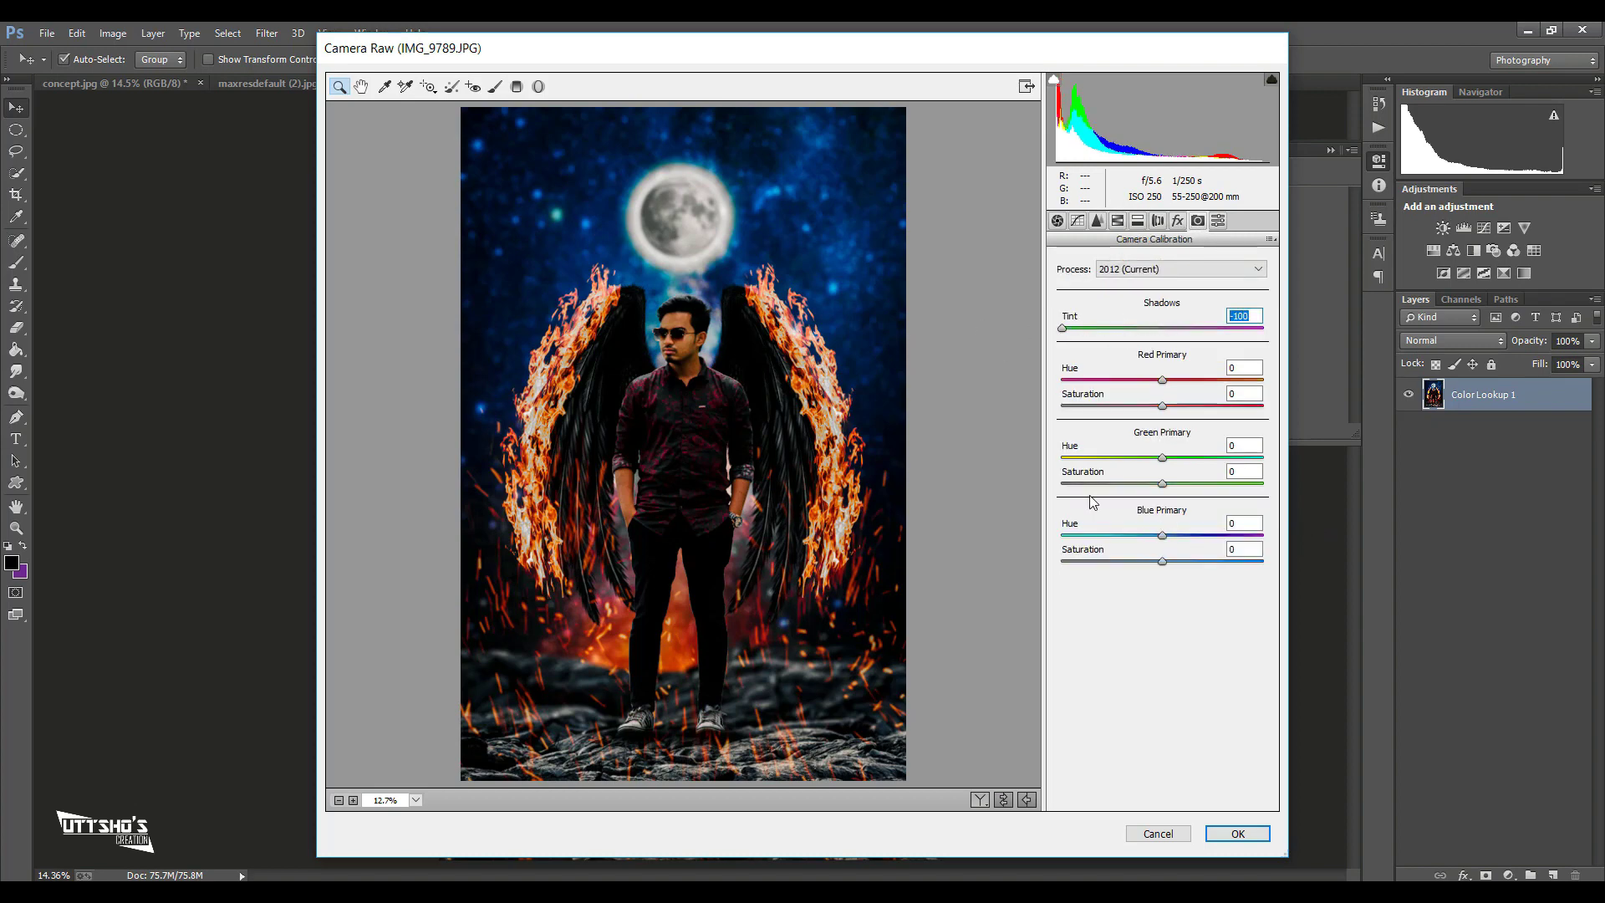
pyautogui.moveTo(1169, 561); pyautogui.dragTo(1184, 567)
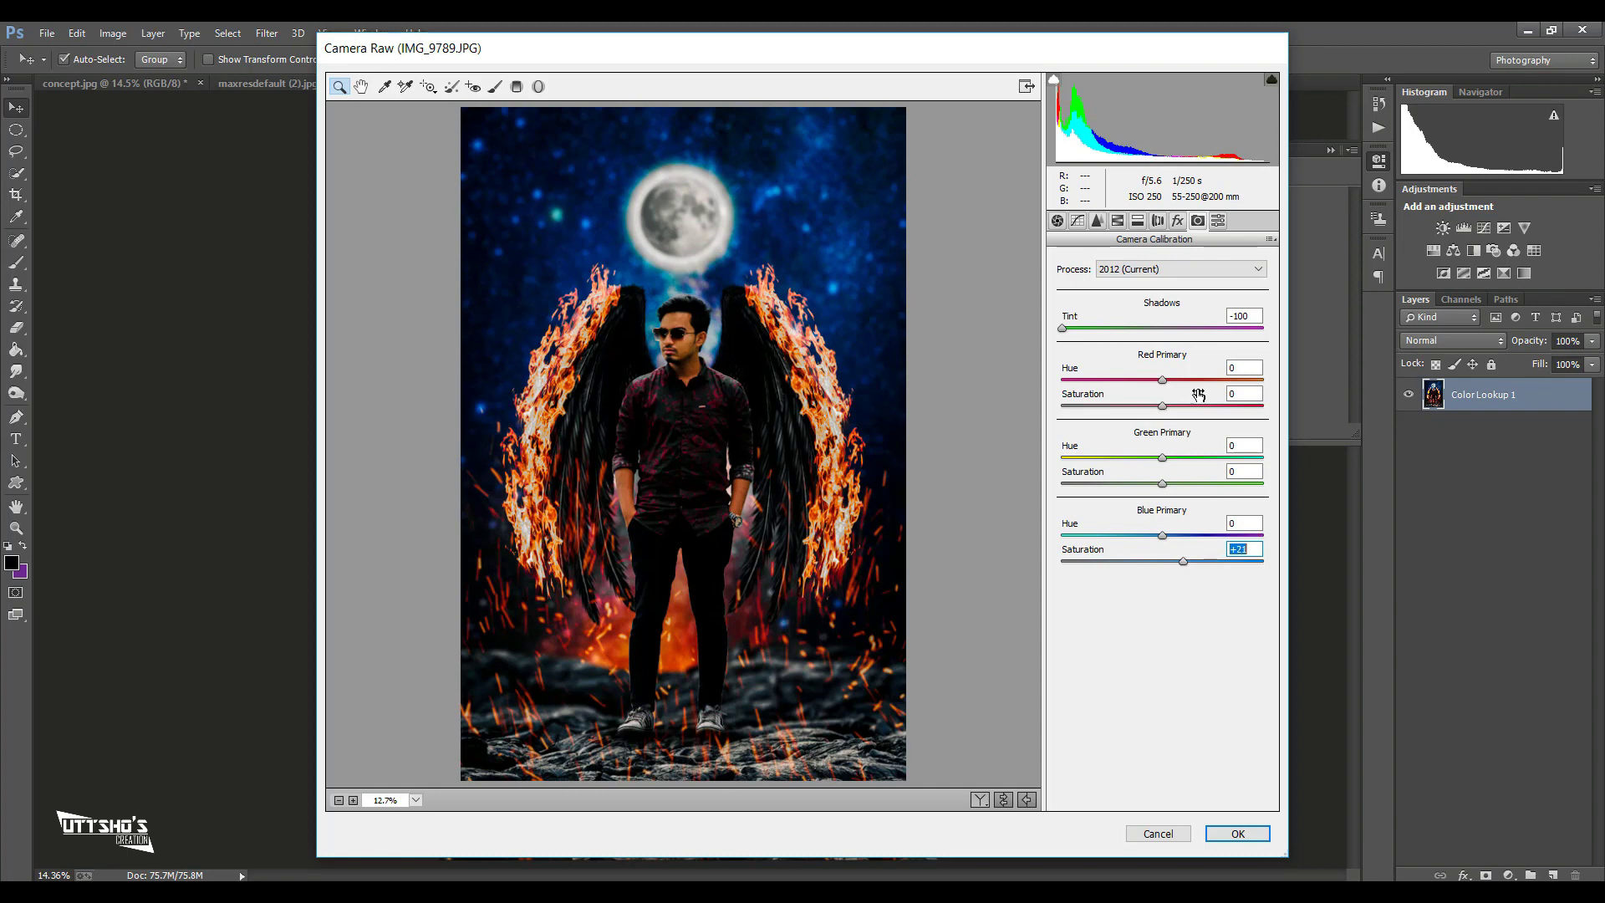
pyautogui.click(1179, 222)
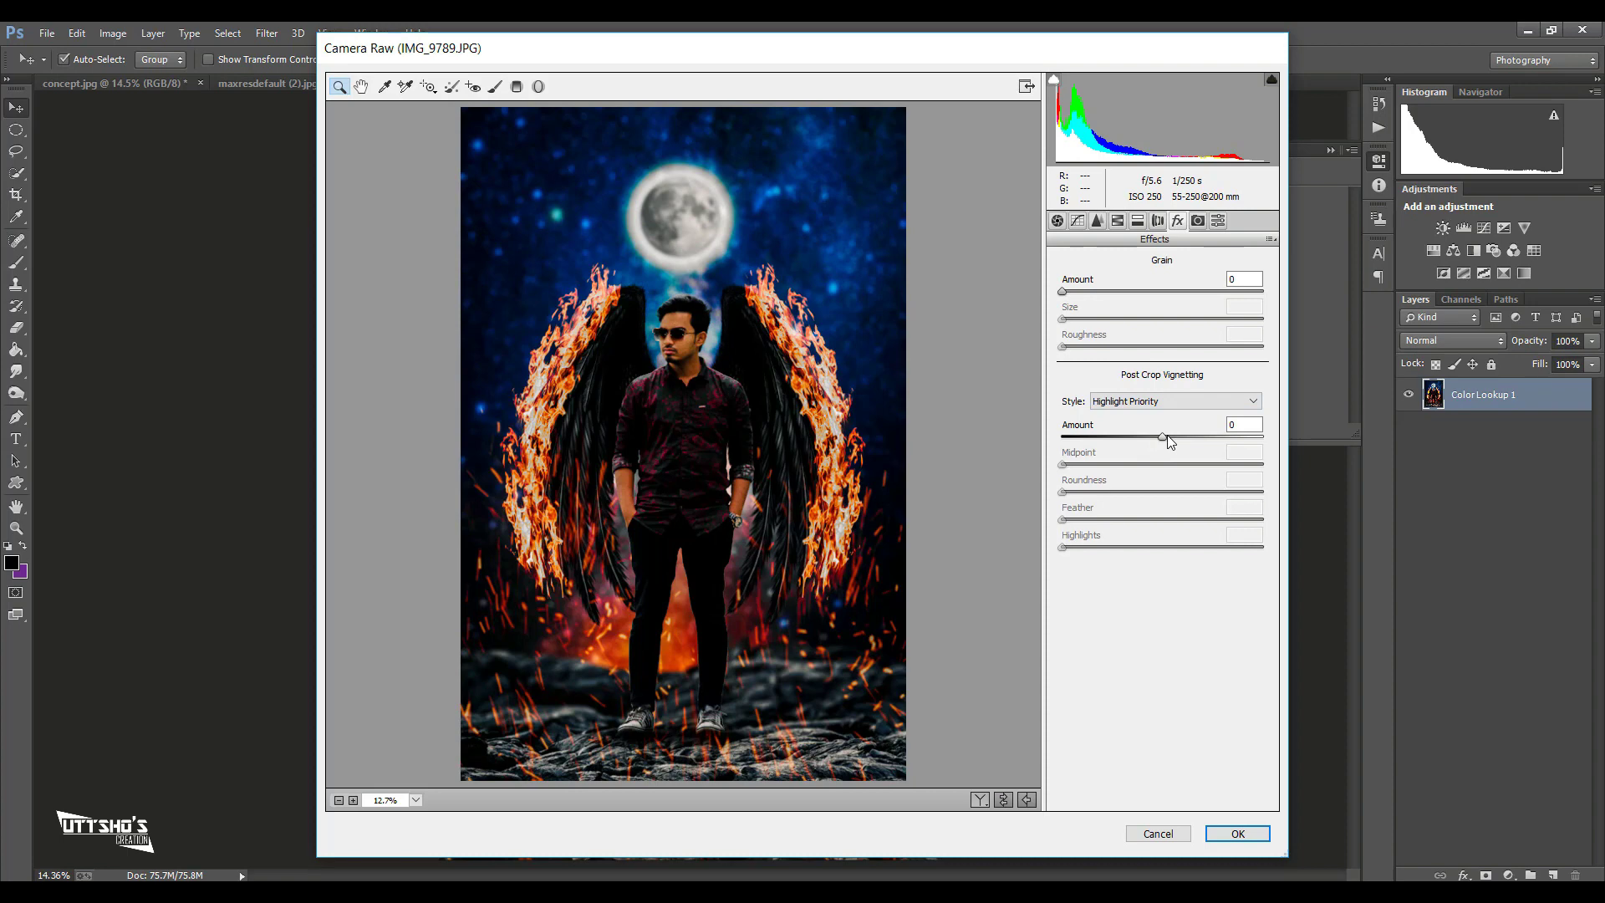
pyautogui.moveTo(1166, 441); pyautogui.dragTo(1155, 440)
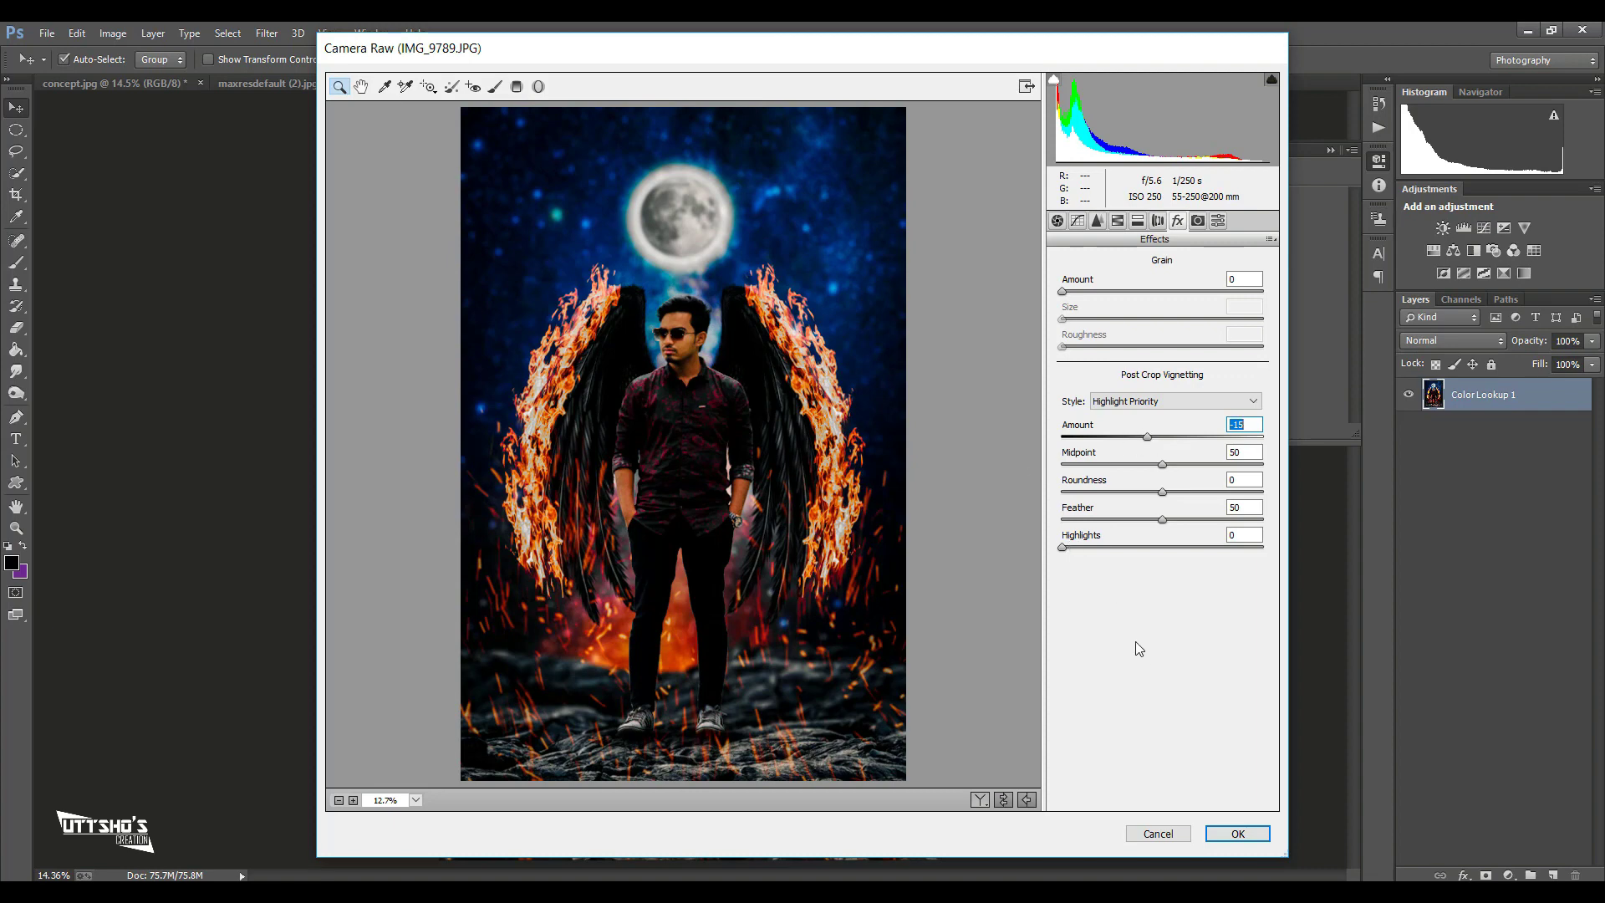
pyautogui.click(1238, 833)
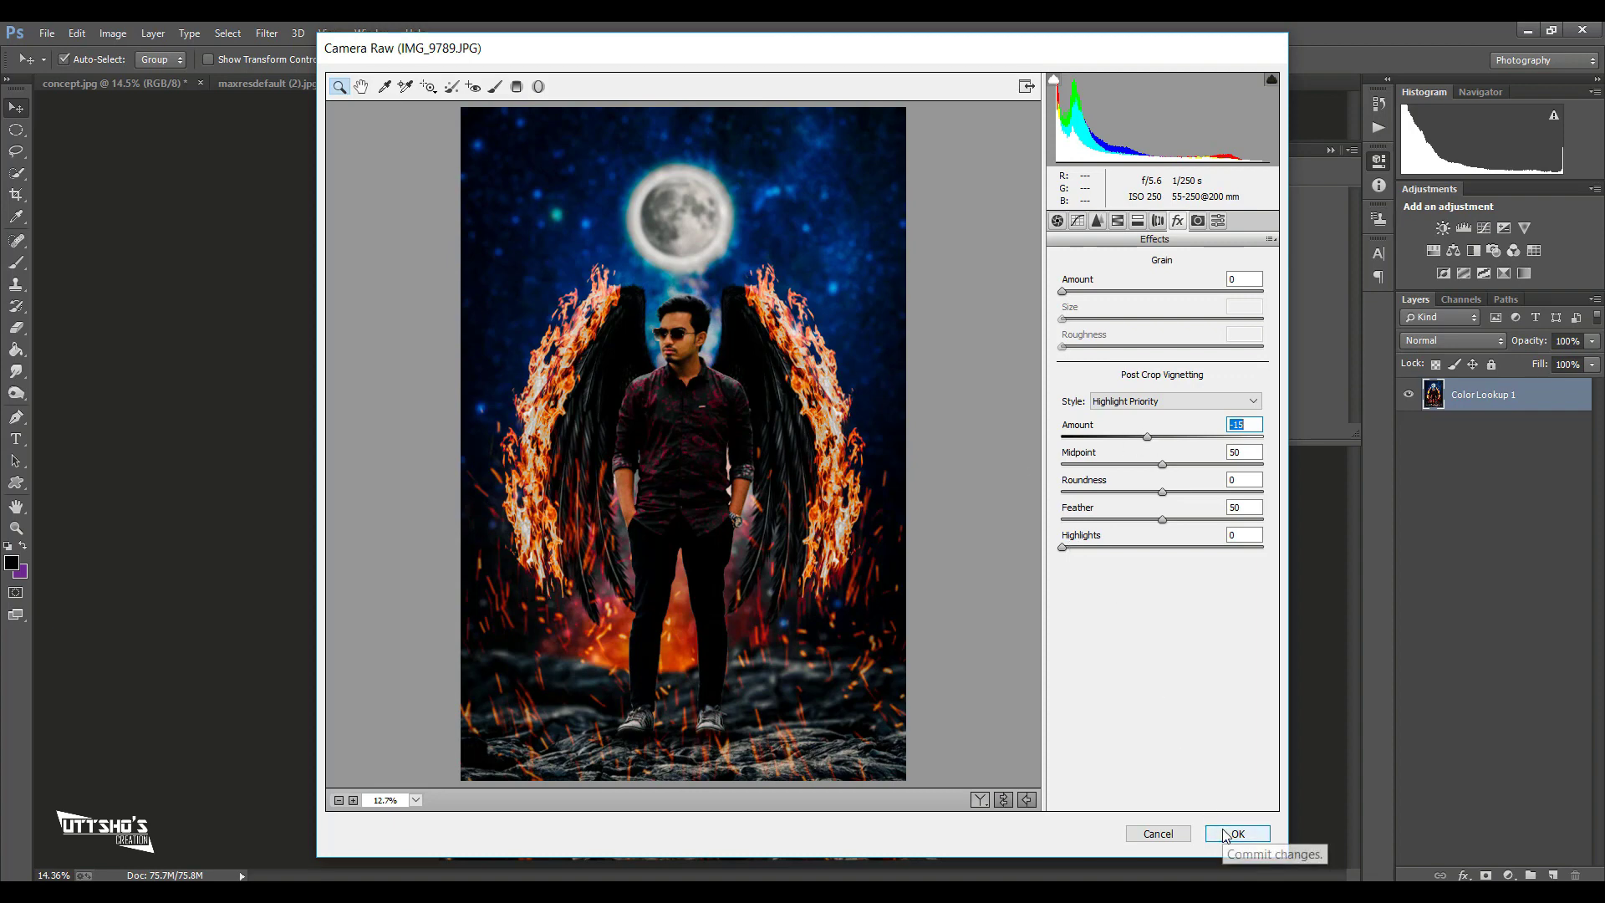